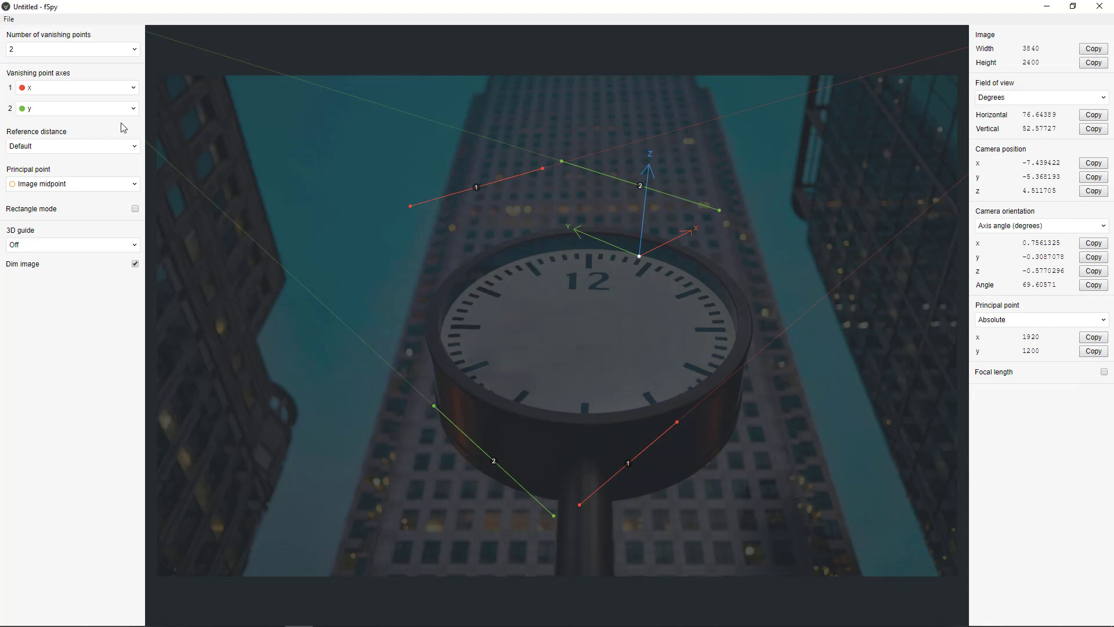
- Assign the y axis to vanishing point 1 and the z axis to vanishing point 2
{"action": "left_click", "coordinate": [49, 90]}
{"action": "left_click", "coordinate": [33, 140]}
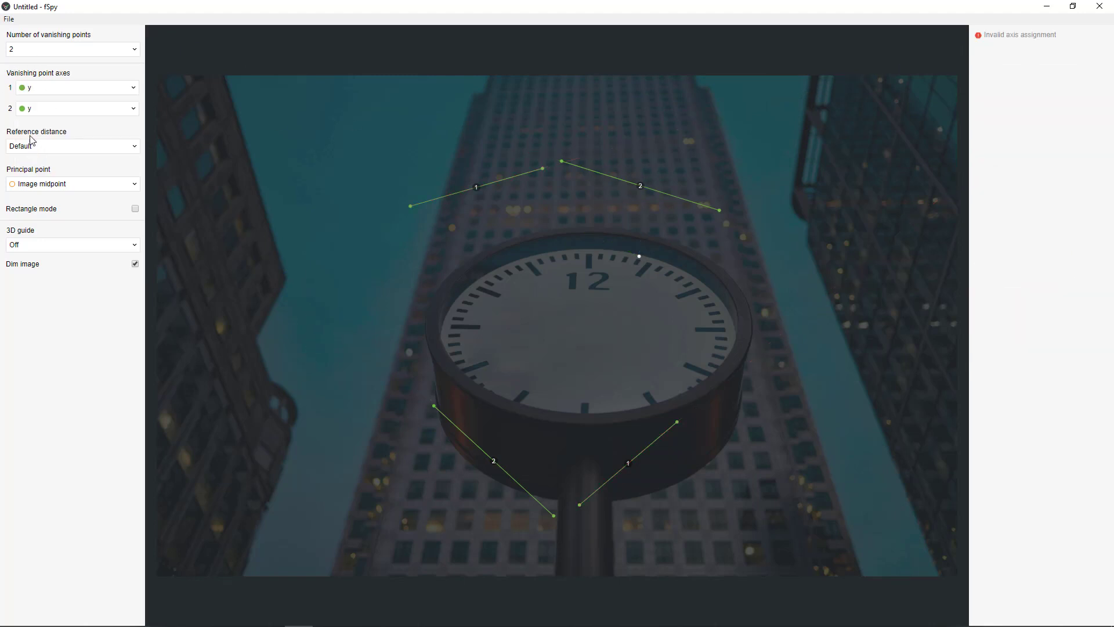
{"action": "left_click", "coordinate": [37, 110]}
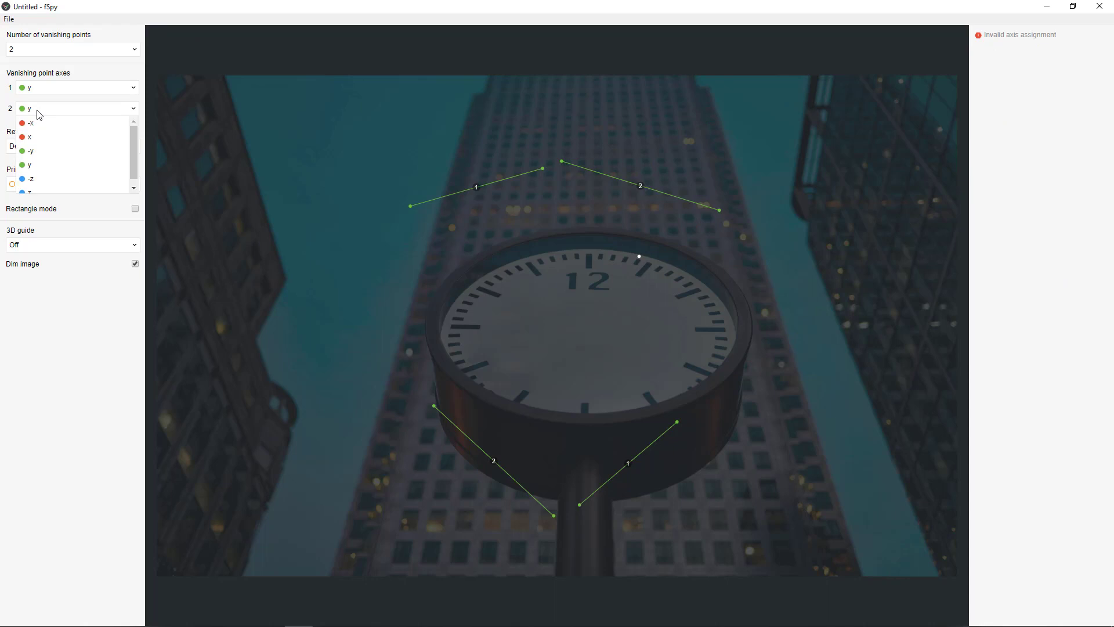
{"action": "left_click", "coordinate": [27, 192]}
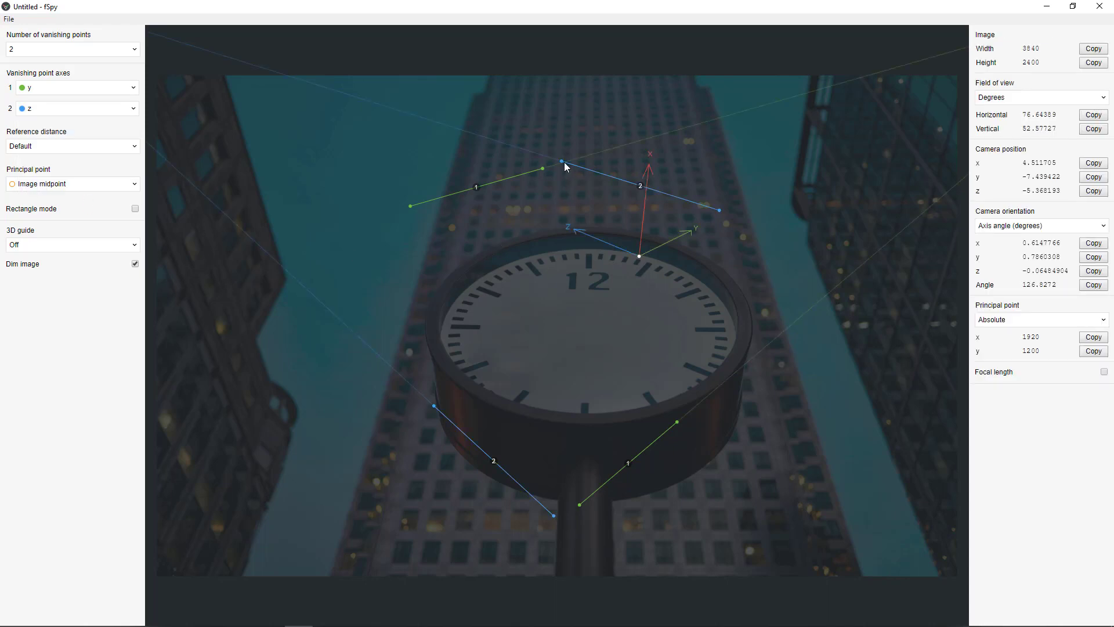
- Align the two vanishing point 2 (z) lines with the outer vertical edges of the central tower behind the clock
{"action": "left_click_drag", "start_coordinate": [564, 163], "coordinate": [474, 98]}
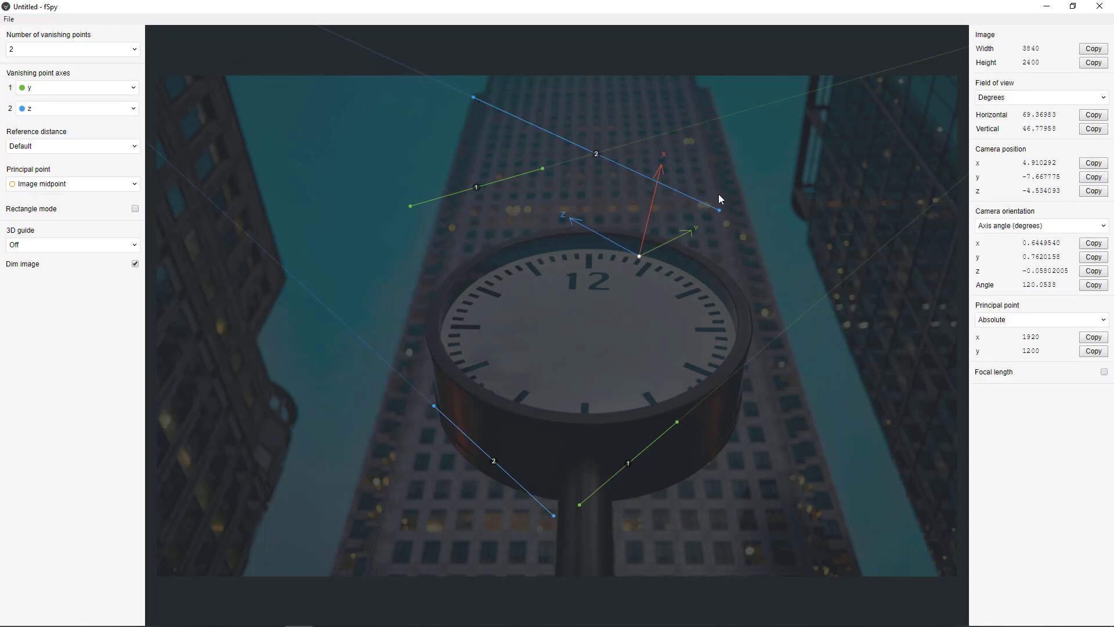
{"action": "left_click_drag", "start_coordinate": [720, 211], "coordinate": [337, 564]}
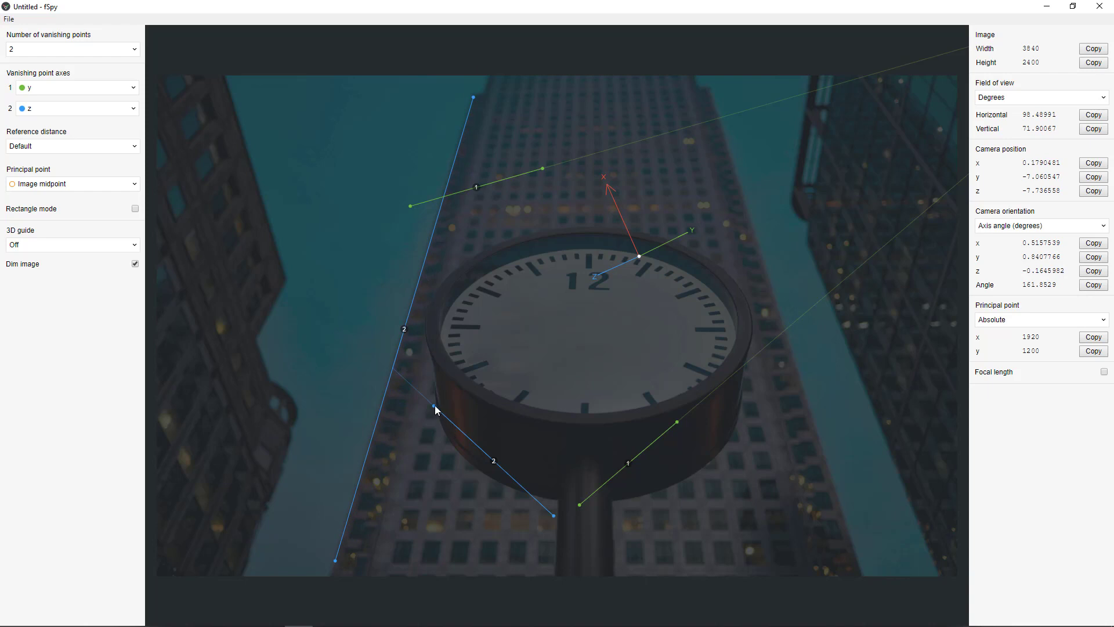
{"action": "left_click_drag", "start_coordinate": [435, 407], "coordinate": [710, 91]}
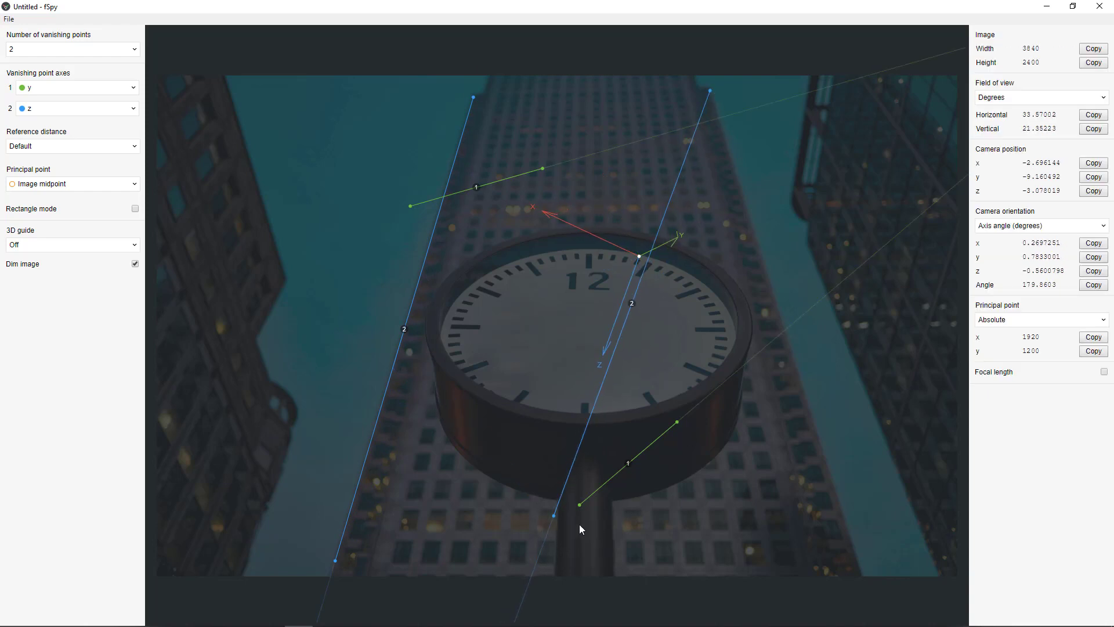
{"action": "left_click_drag", "start_coordinate": [554, 516], "coordinate": [862, 577]}
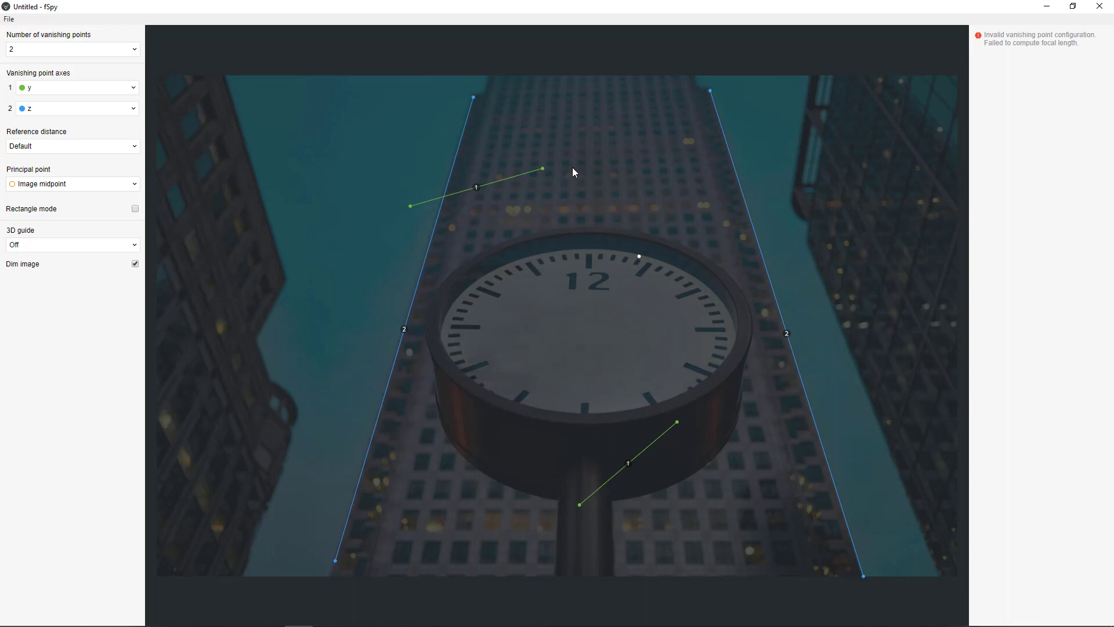
- Align the two vanishing point 1 (y) lines with the receding horizontal perspective lines on the left and right side buildings
{"action": "left_click_drag", "start_coordinate": [541, 170], "coordinate": [270, 503]}
{"action": "left_click_drag", "start_coordinate": [409, 211], "coordinate": [143, 214]}
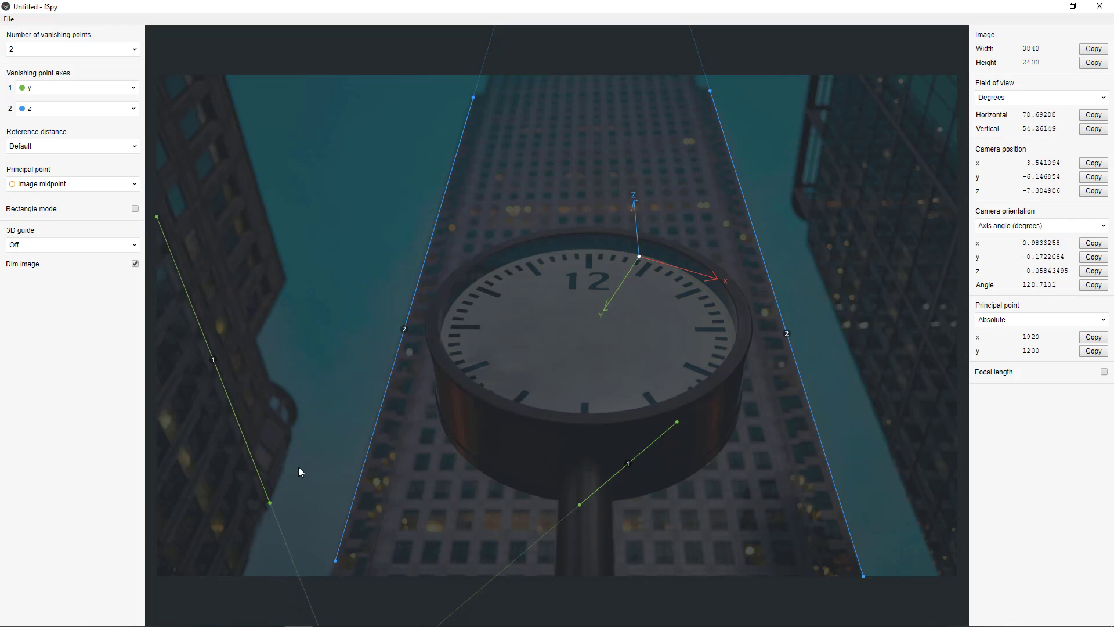
{"action": "left_click_drag", "start_coordinate": [580, 504], "coordinate": [872, 407]}
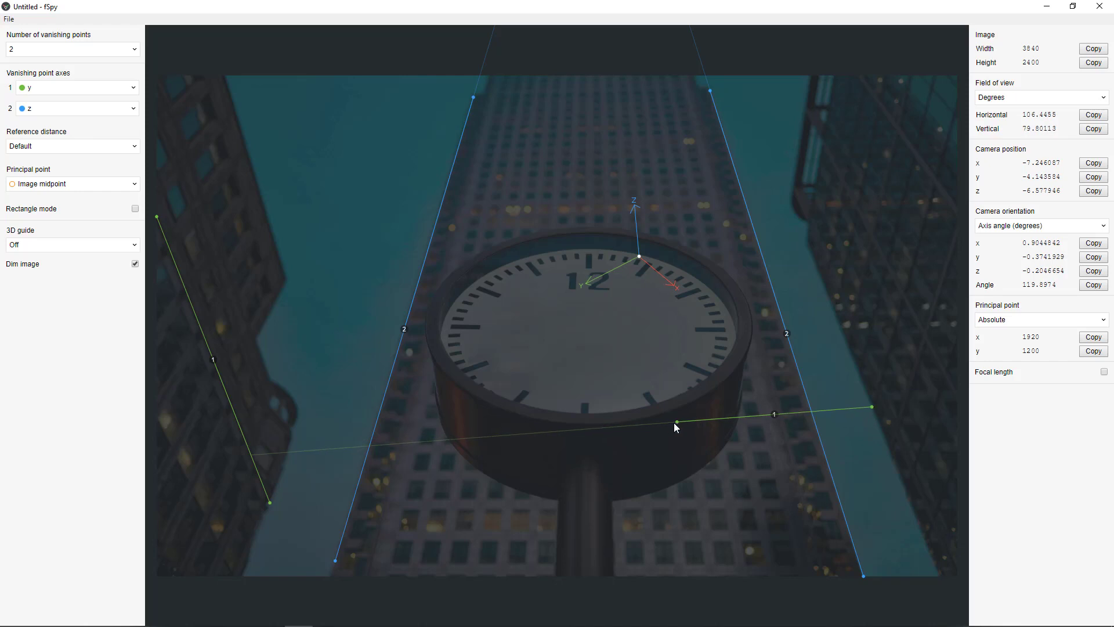
{"action": "left_click_drag", "start_coordinate": [675, 424], "coordinate": [955, 117]}
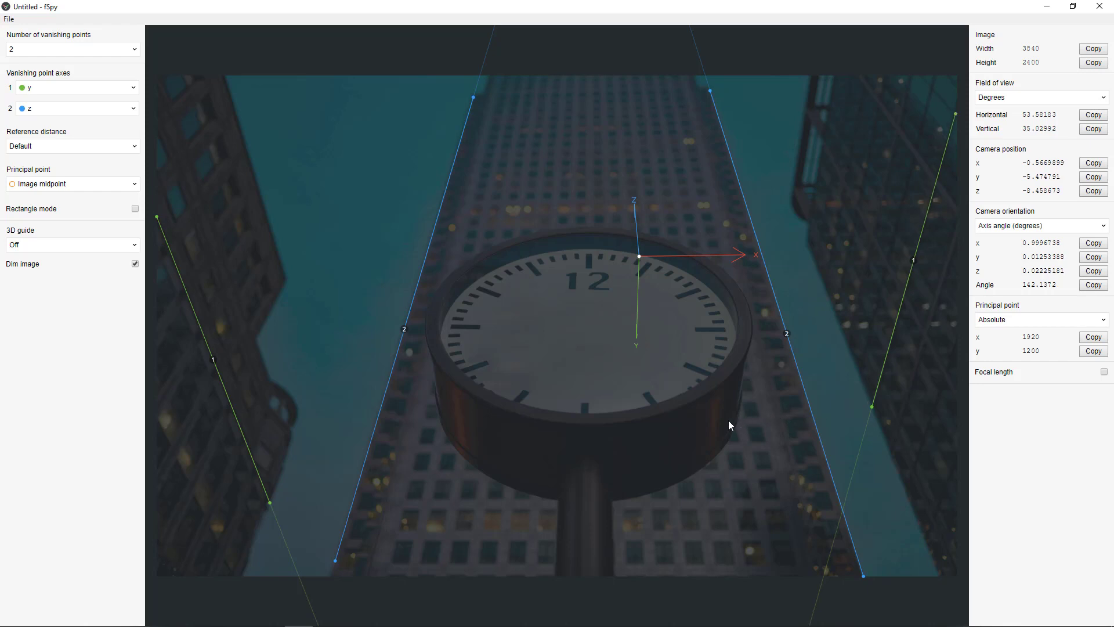
- Export the camera parameters as a JSON file named cam in the Clock tower folder
{"action": "left_click", "coordinate": [9, 19]}
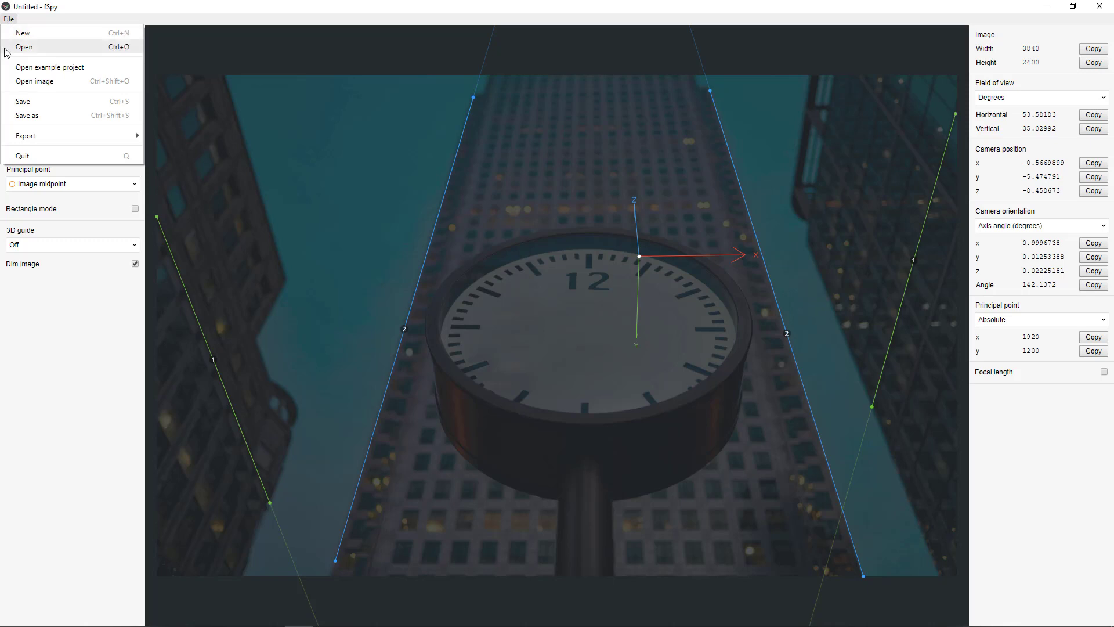
{"action": "mouse_move", "coordinate": [127, 143]}
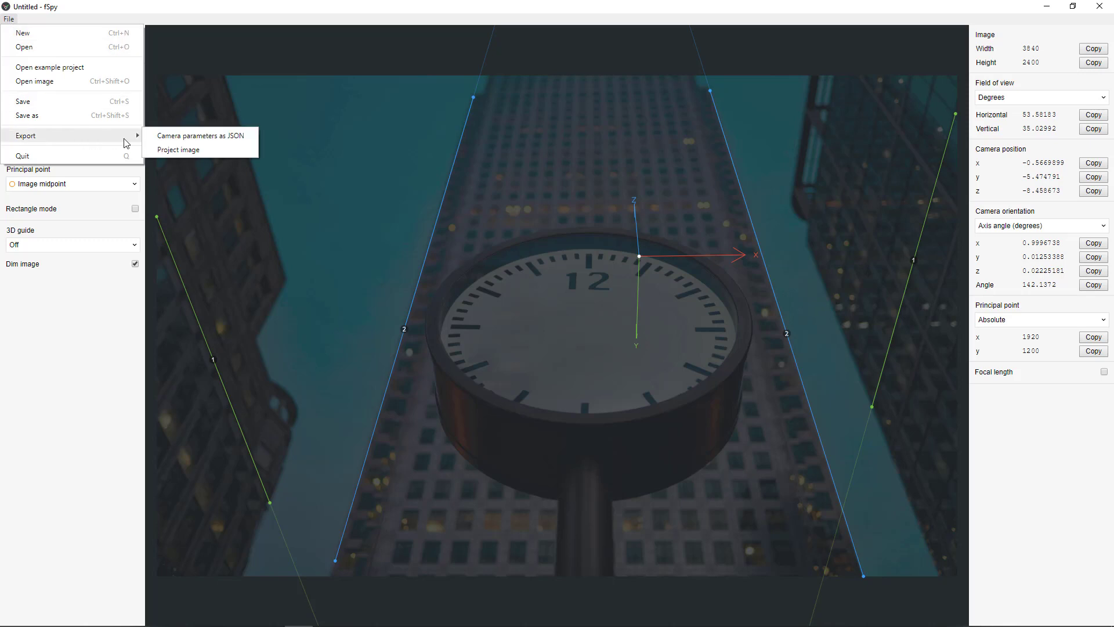
{"action": "left_click", "coordinate": [182, 136]}
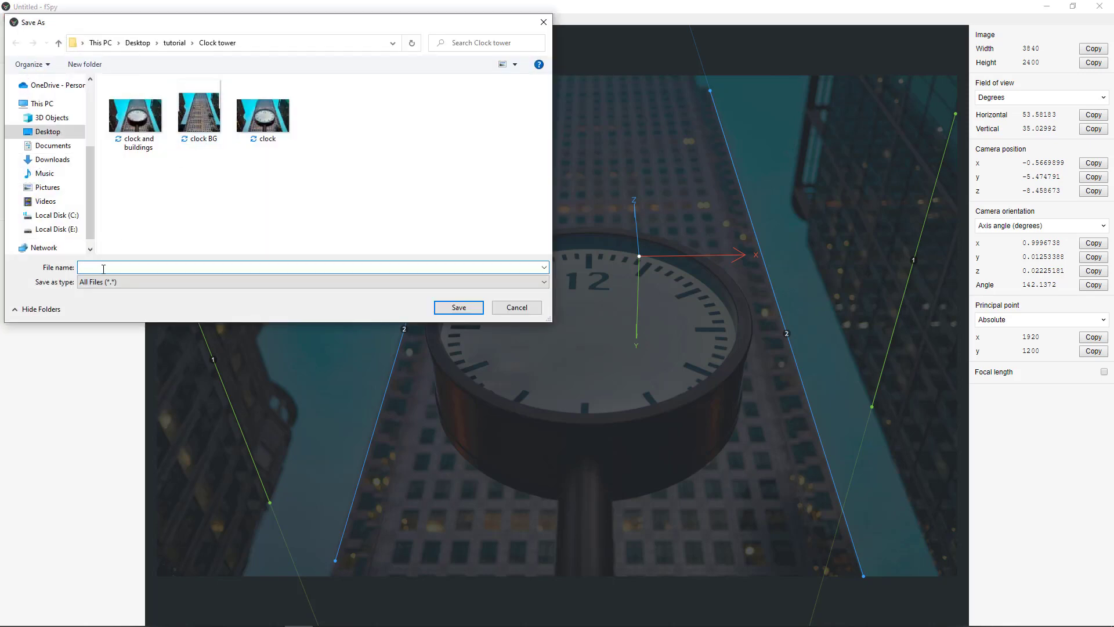
{"action": "type", "text": "cam"}
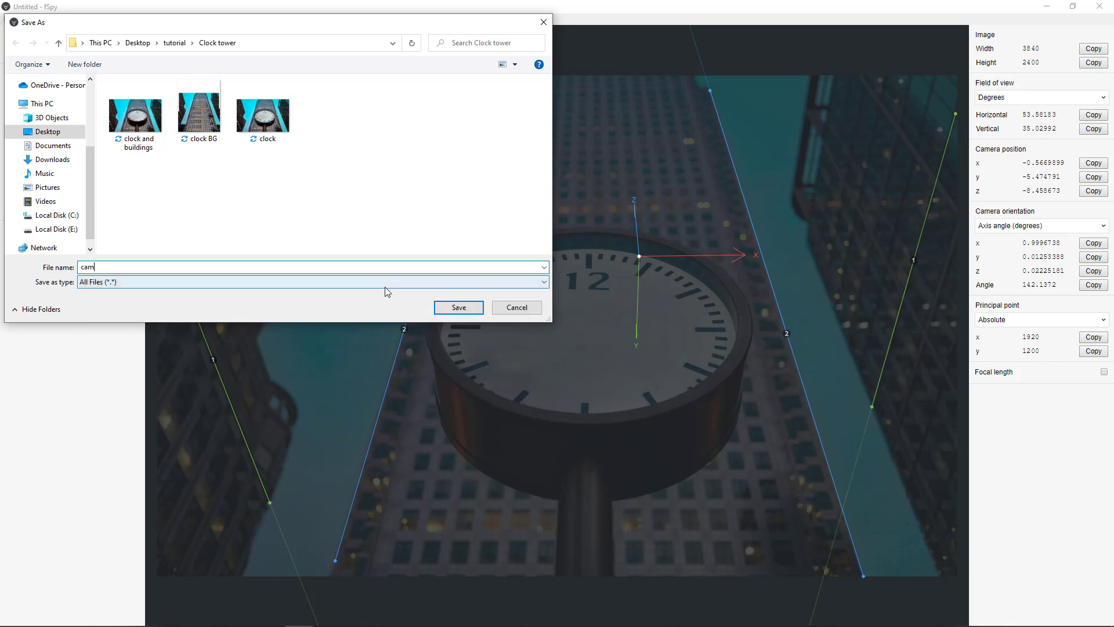
{"action": "left_click", "coordinate": [458, 309]}
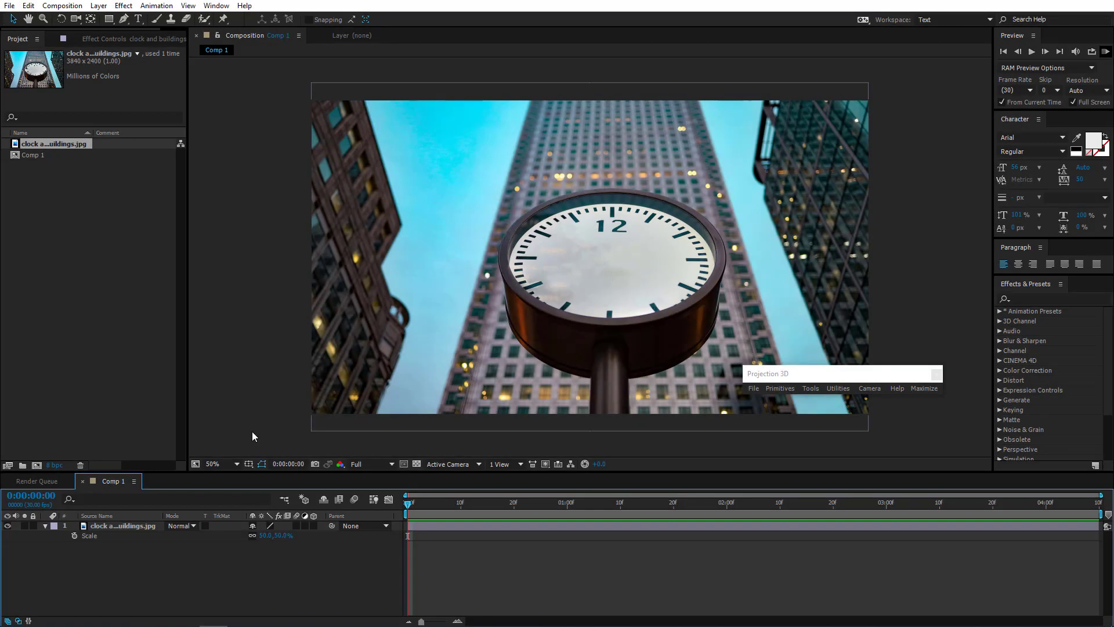
- In After Effects, import the cam JSON file through Projection 3D with the clock and buildings layer selected
{"action": "left_click", "coordinate": [120, 525]}
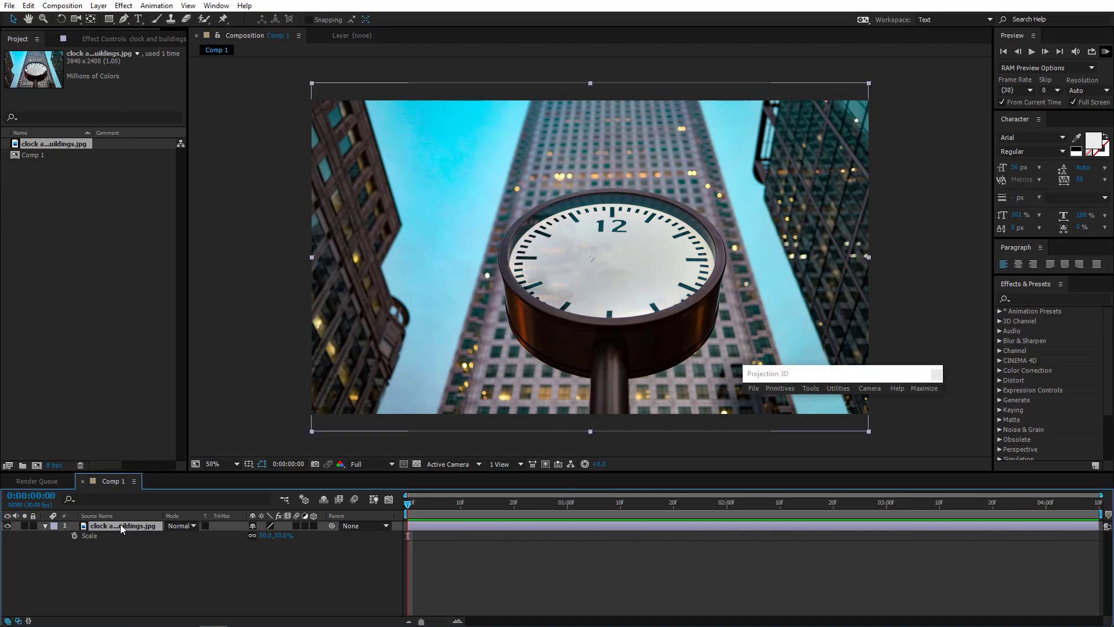
{"action": "left_click", "coordinate": [752, 388]}
{"action": "left_click", "coordinate": [802, 460]}
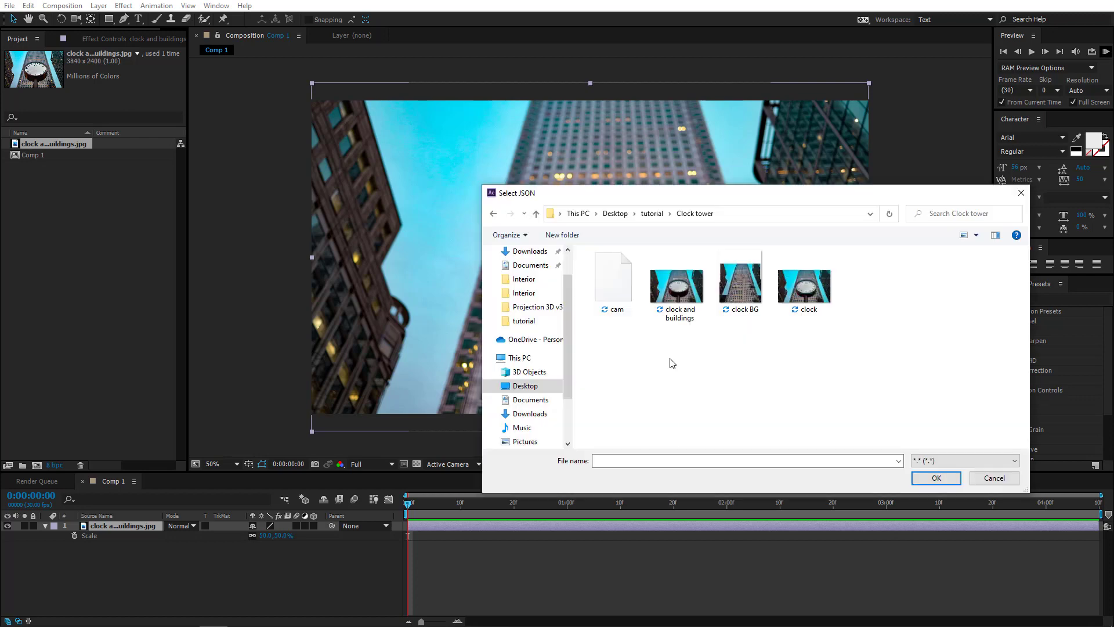
{"action": "left_click", "coordinate": [618, 293]}
{"action": "double_click", "coordinate": [619, 293]}
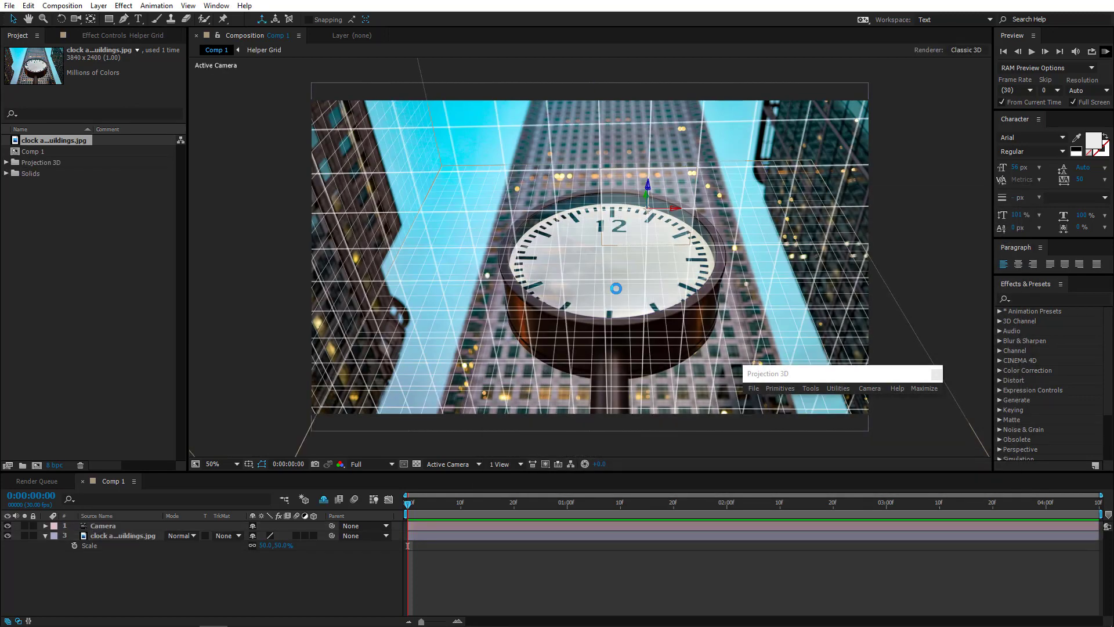
- Maximize Projection 3D, turn off the helper grid's Bottom plane, and reveal the shy layers in the timeline
{"action": "left_click", "coordinate": [931, 388]}
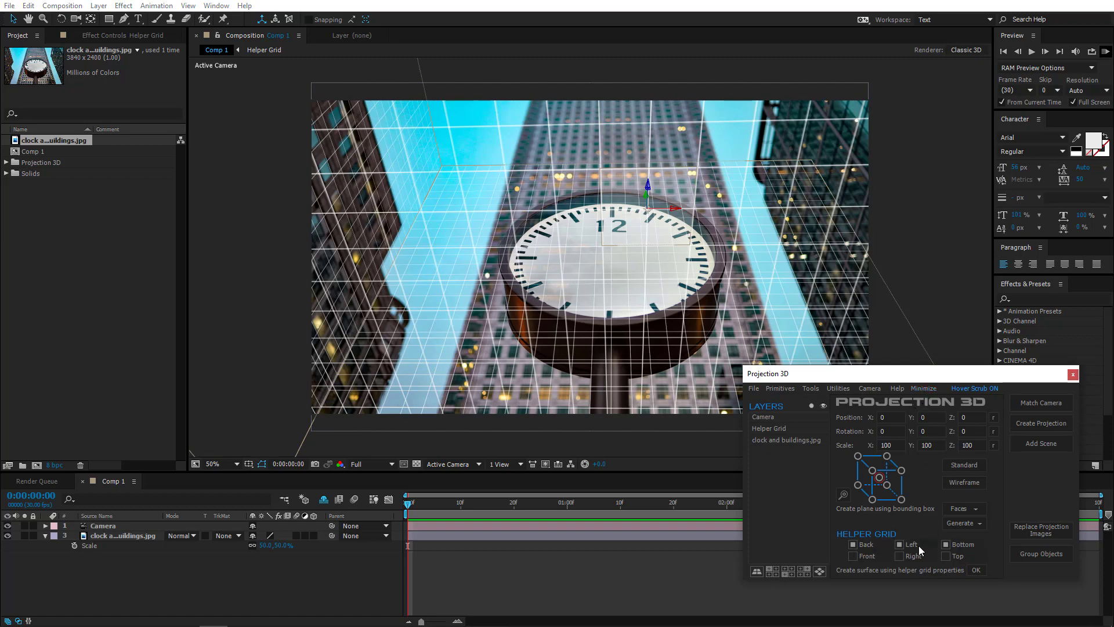
{"action": "left_click", "coordinate": [959, 545]}
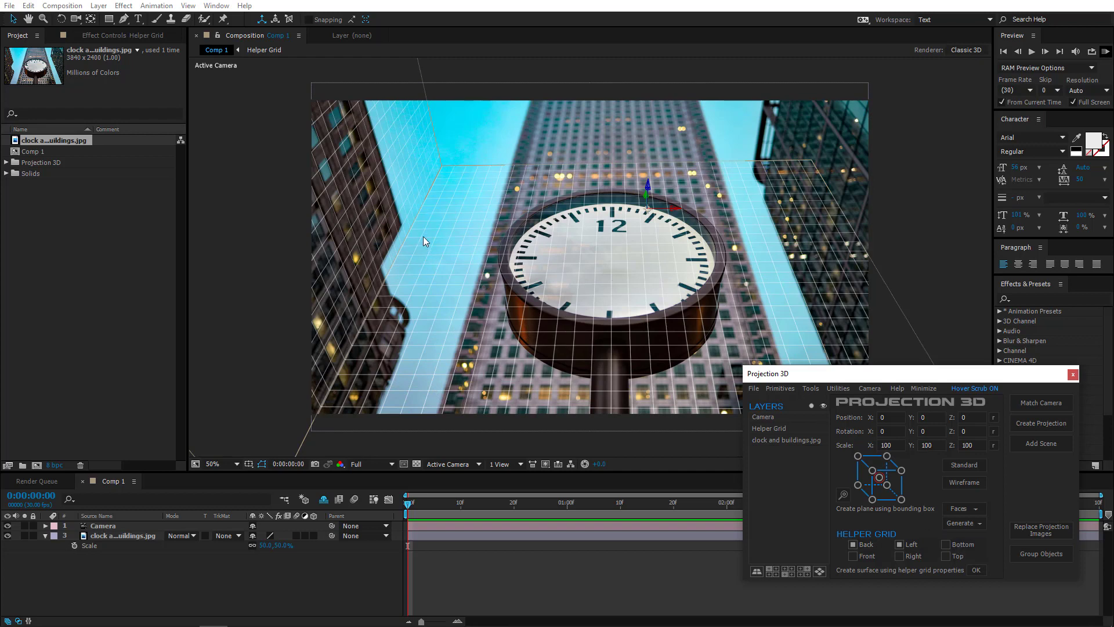
{"action": "left_click", "coordinate": [324, 499]}
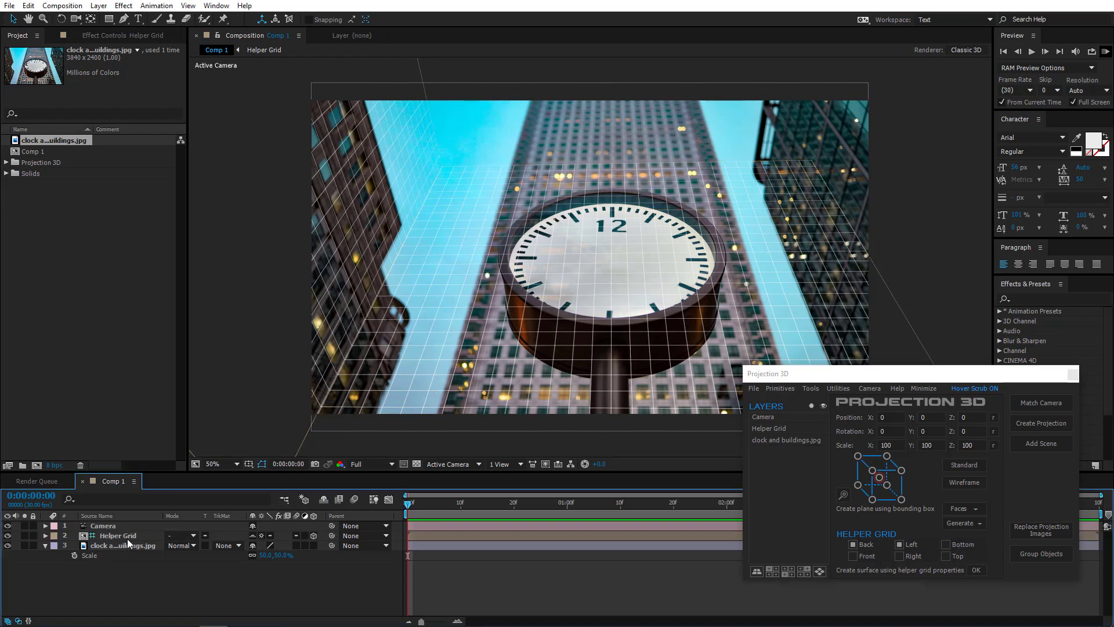
- Set the Helper Grid's X scale to 74% and shift it along X to about -280 to fit the central tower's width
{"action": "left_click", "coordinate": [127, 538]}
{"action": "key", "text": "s"}
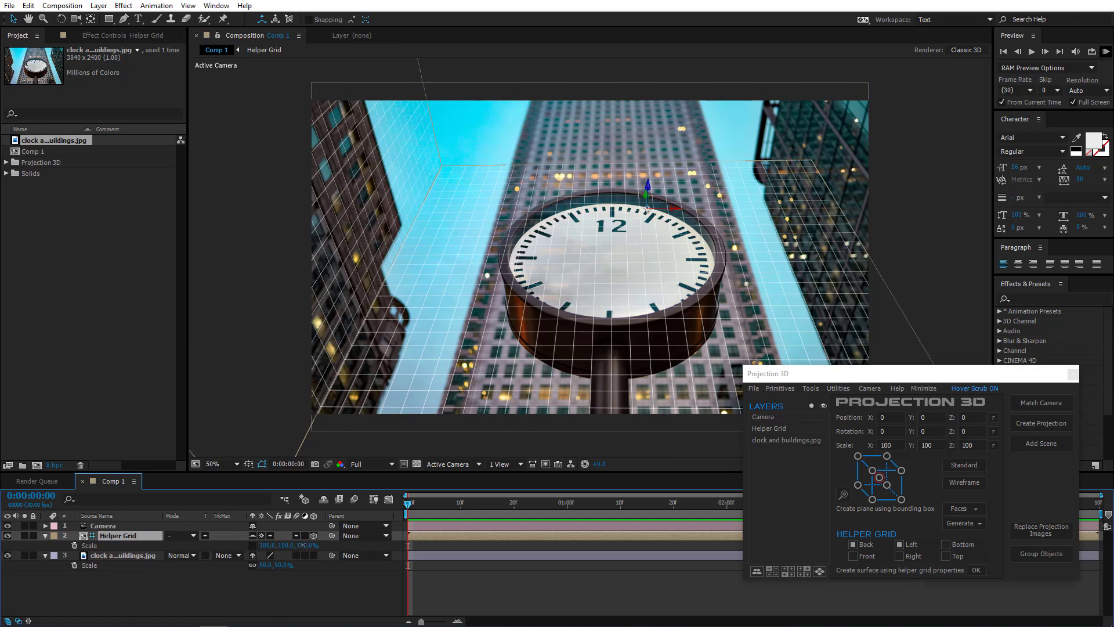
{"action": "left_click_drag", "start_coordinate": [267, 546], "coordinate": [253, 545]}
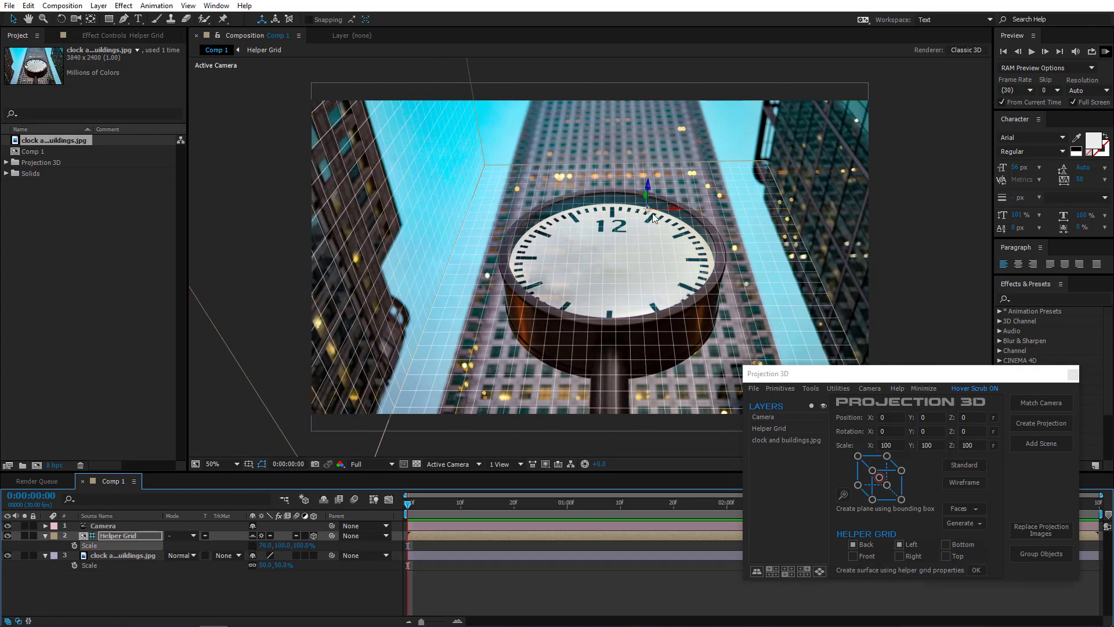
{"action": "left_click_drag", "start_coordinate": [675, 214], "coordinate": [595, 221]}
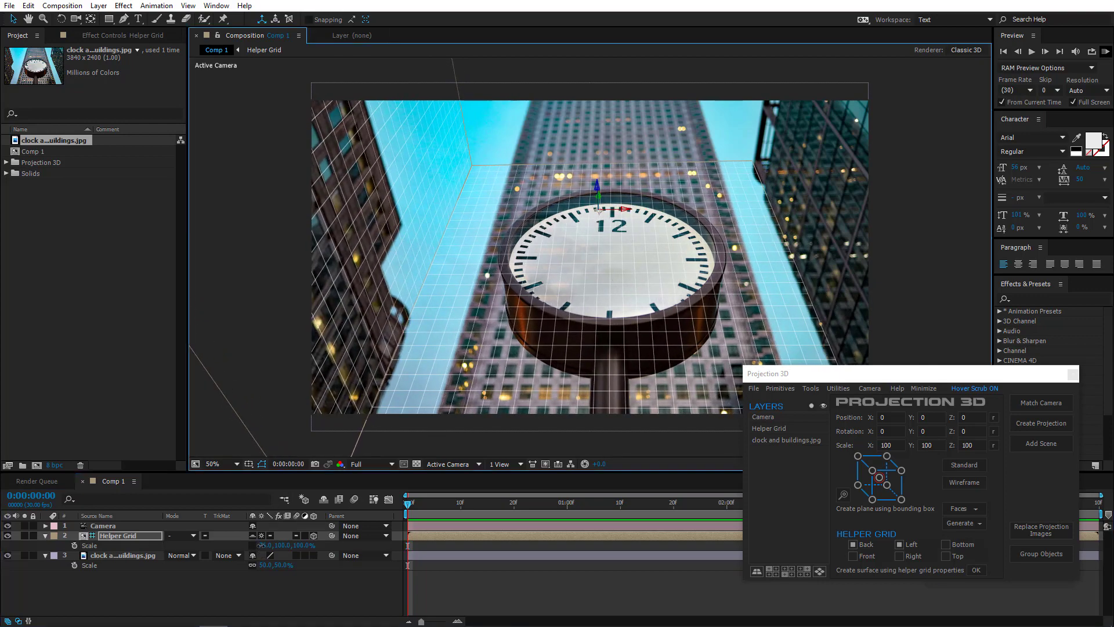
{"action": "left_click_drag", "start_coordinate": [261, 545], "coordinate": [260, 544]}
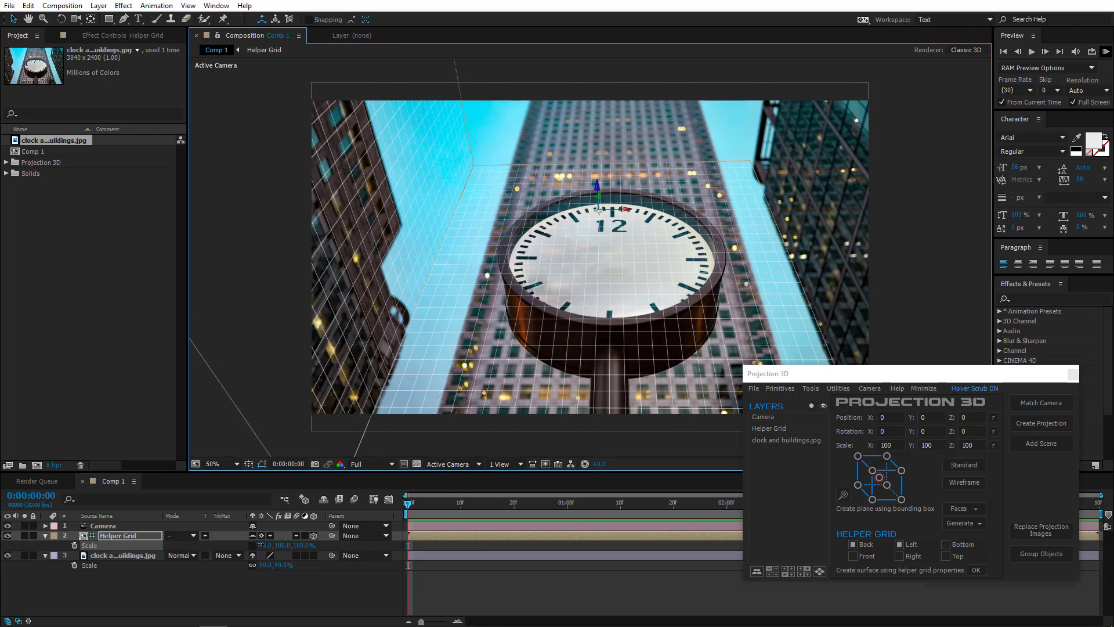
{"action": "left_click", "coordinate": [266, 545]}
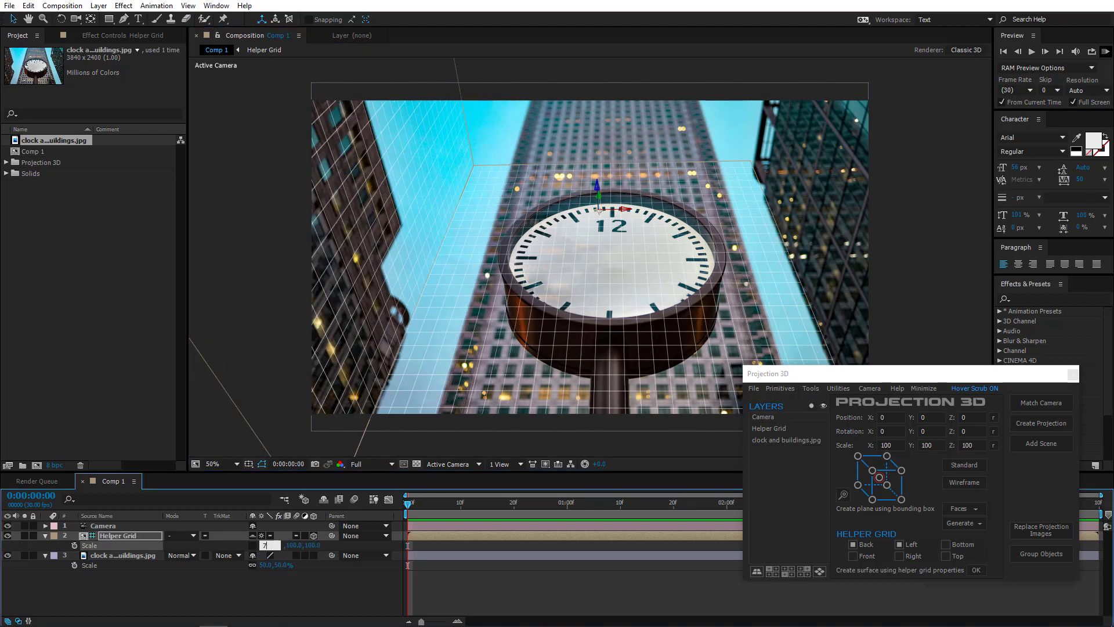
{"action": "type", "text": "74"}
{"action": "key", "text": "Return"}
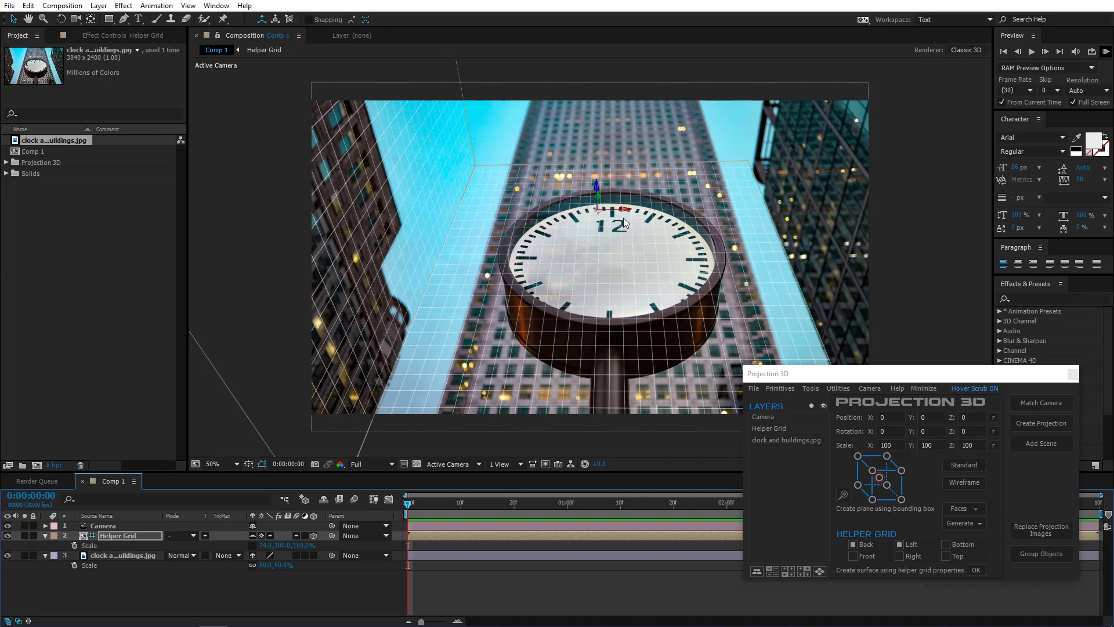
{"action": "left_click_drag", "start_coordinate": [619, 209], "coordinate": [618, 209]}
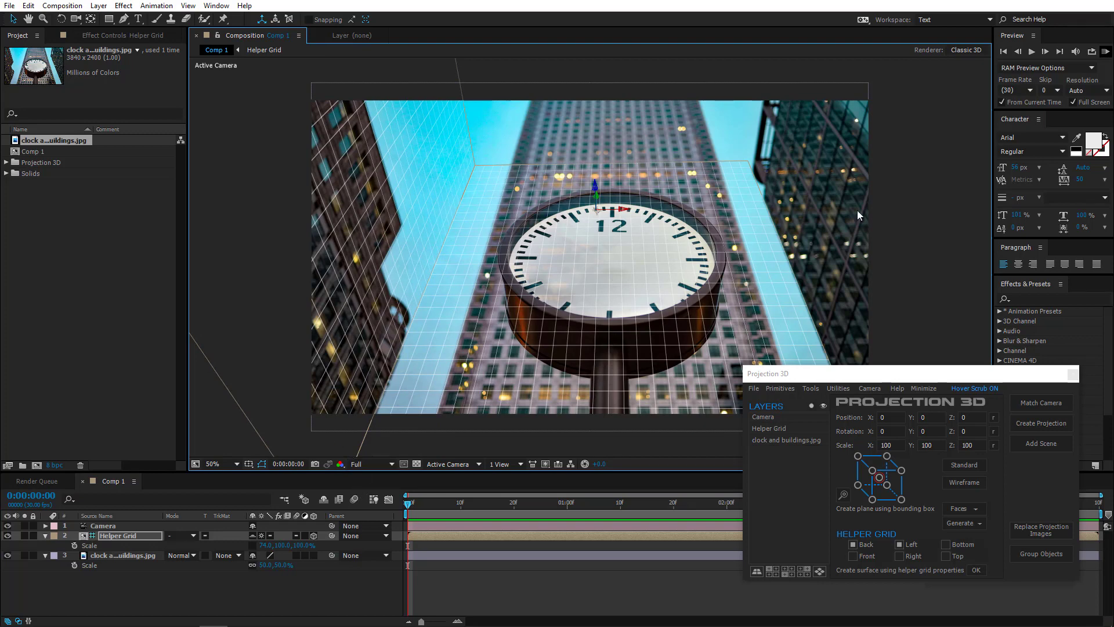
- Stretch the Helper Grid to 155% in Y scale and turn on its Right plane
{"action": "left_click_drag", "start_coordinate": [277, 550], "coordinate": [307, 537]}
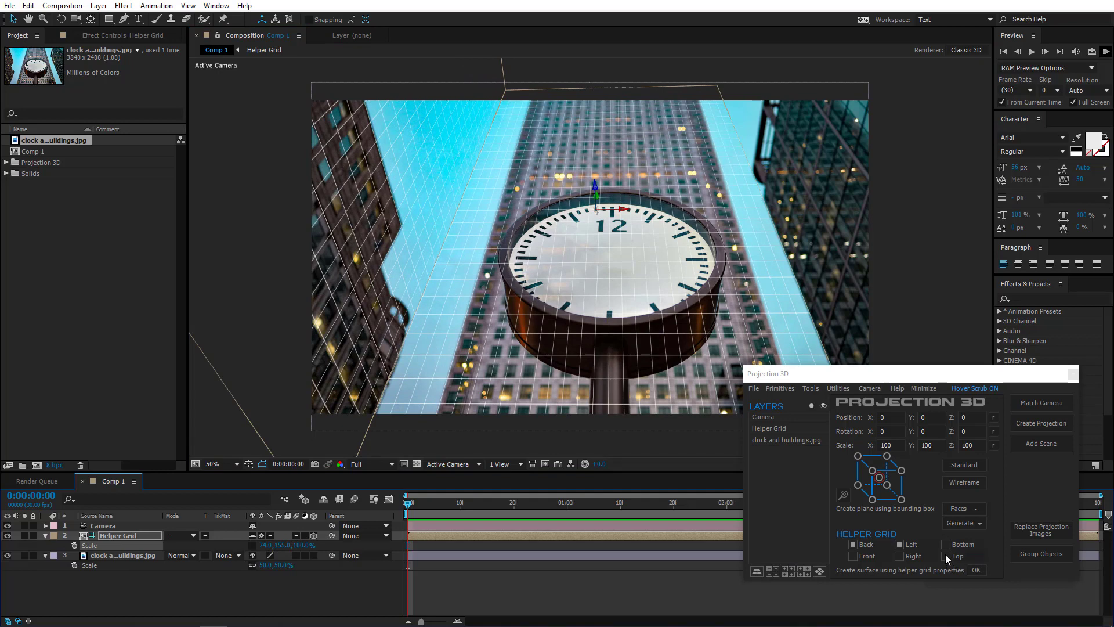
{"action": "left_click", "coordinate": [911, 556]}
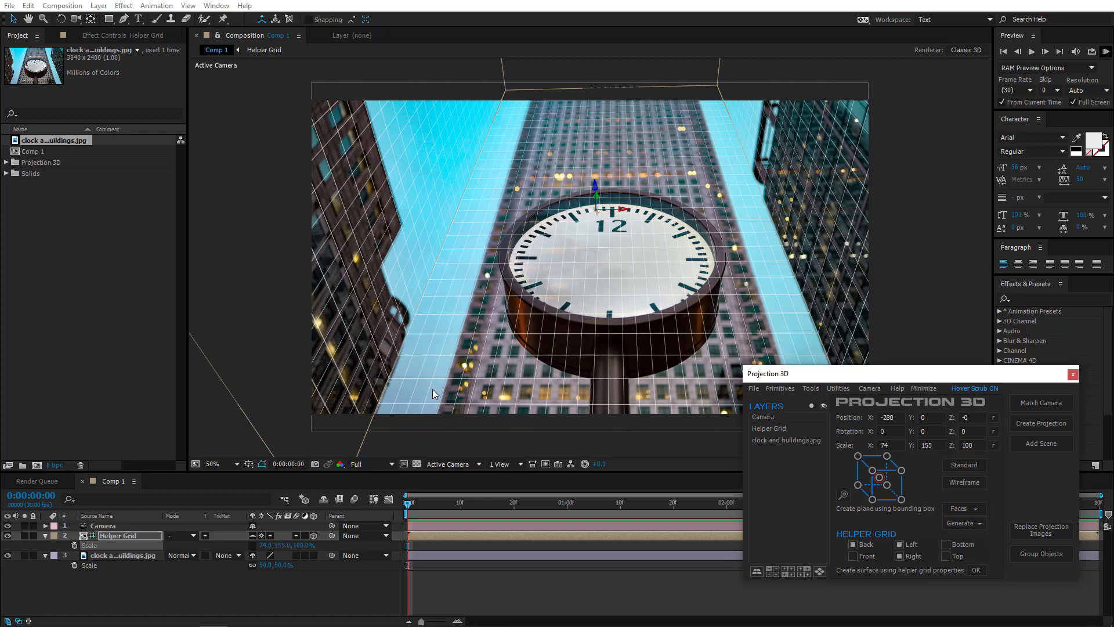
- With shy layers hidden, create a projection with 2 scenes from the Camera and clock and buildings layers and open Projection Scene 2
{"action": "left_click", "coordinate": [324, 499]}
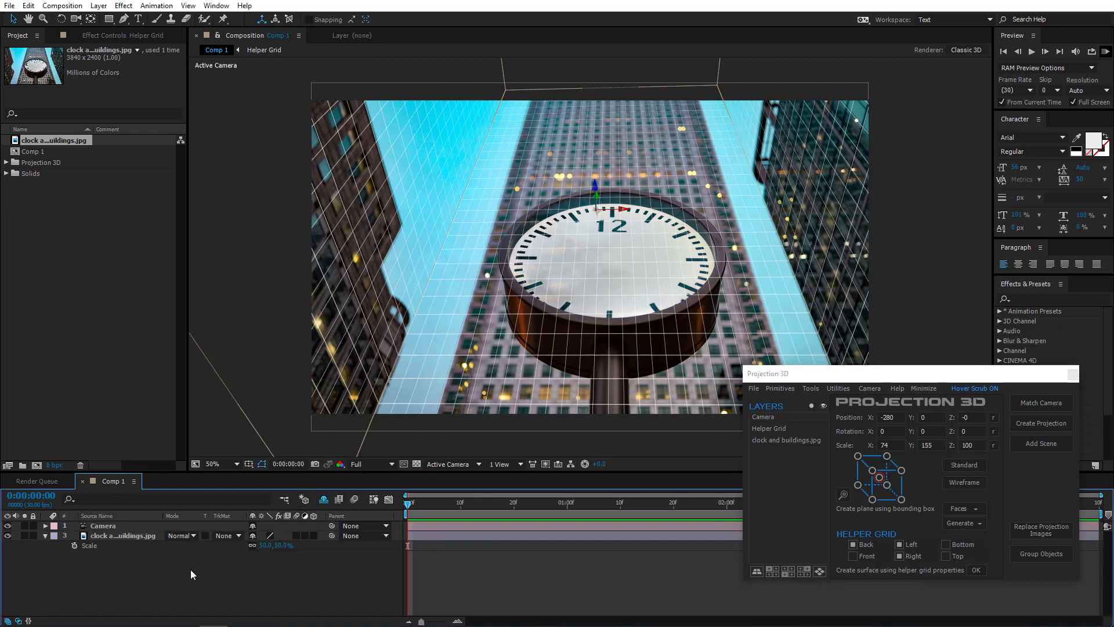
{"action": "left_click_drag", "start_coordinate": [138, 566], "coordinate": [145, 514]}
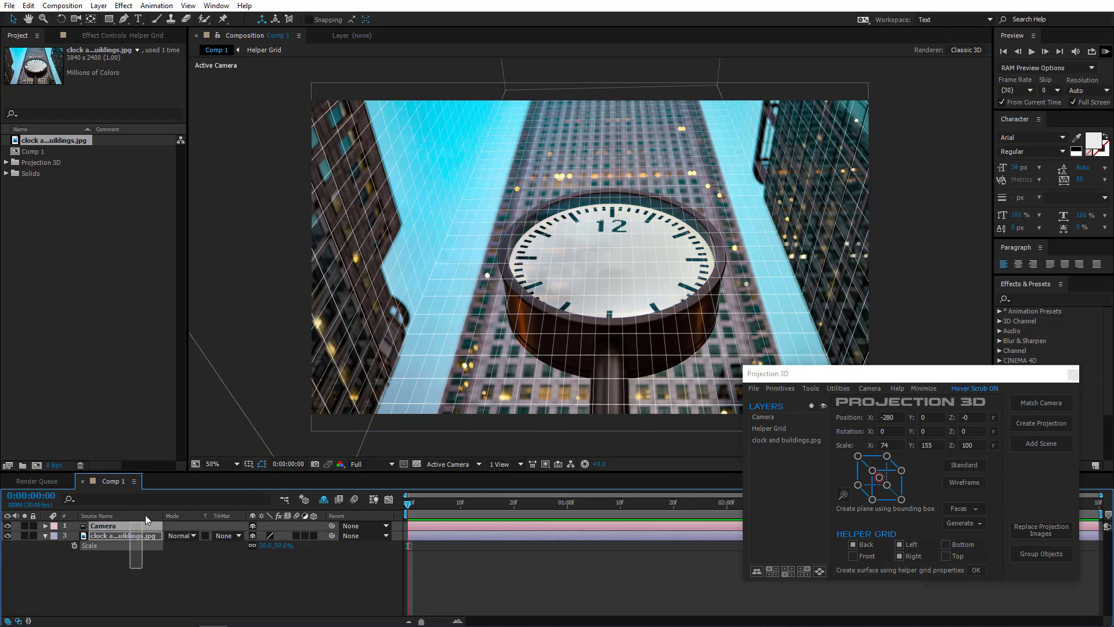
{"action": "left_click", "coordinate": [1042, 424]}
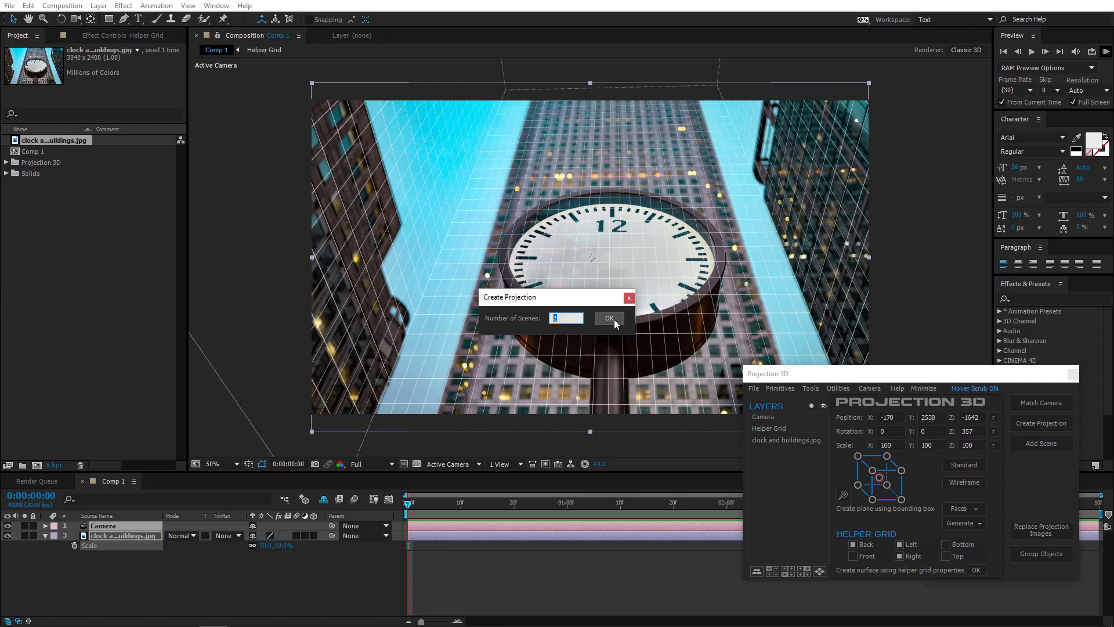
{"action": "left_click", "coordinate": [609, 318]}
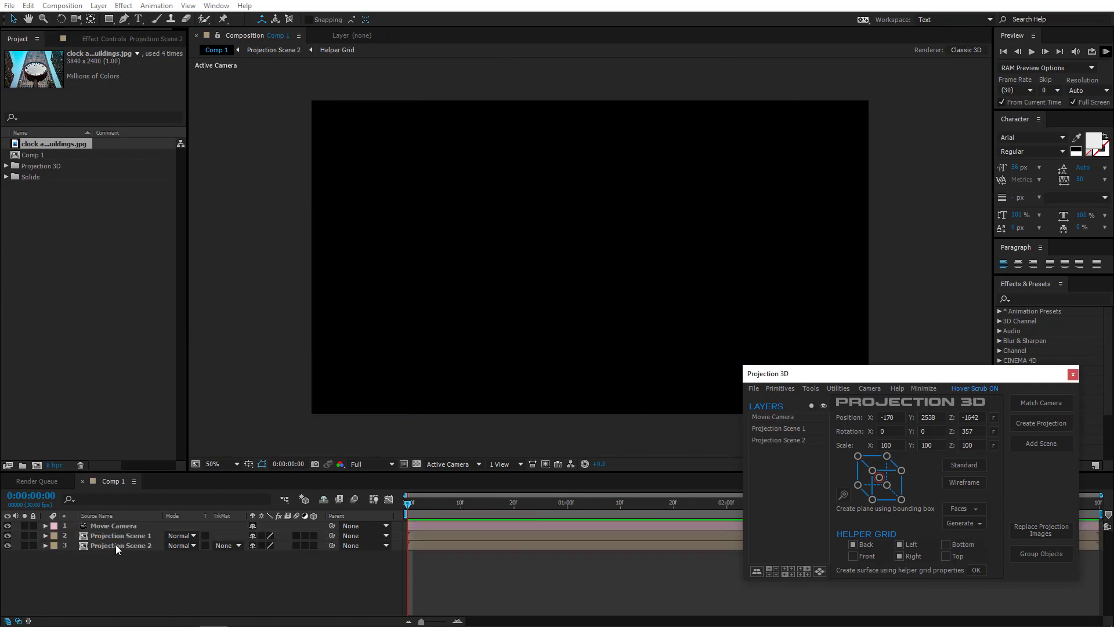
{"action": "double_click", "coordinate": [116, 545]}
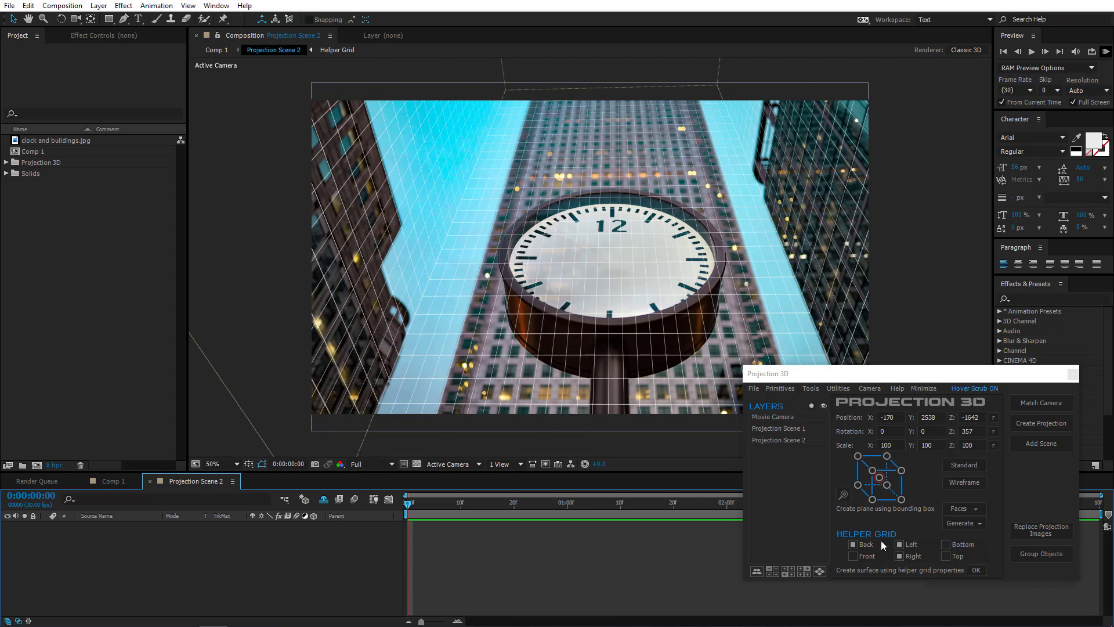
- Create Back, Left and Right surfaces from the helper grid properties and compare the three layers in the composition view
{"action": "left_click", "coordinate": [972, 570]}
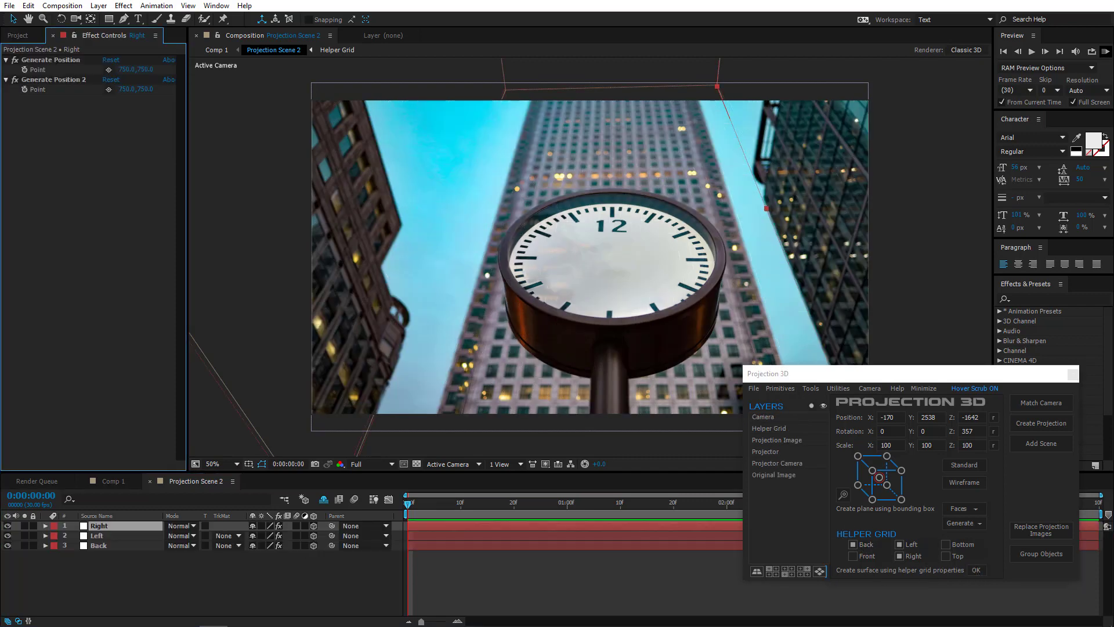
{"action": "left_click", "coordinate": [110, 545]}
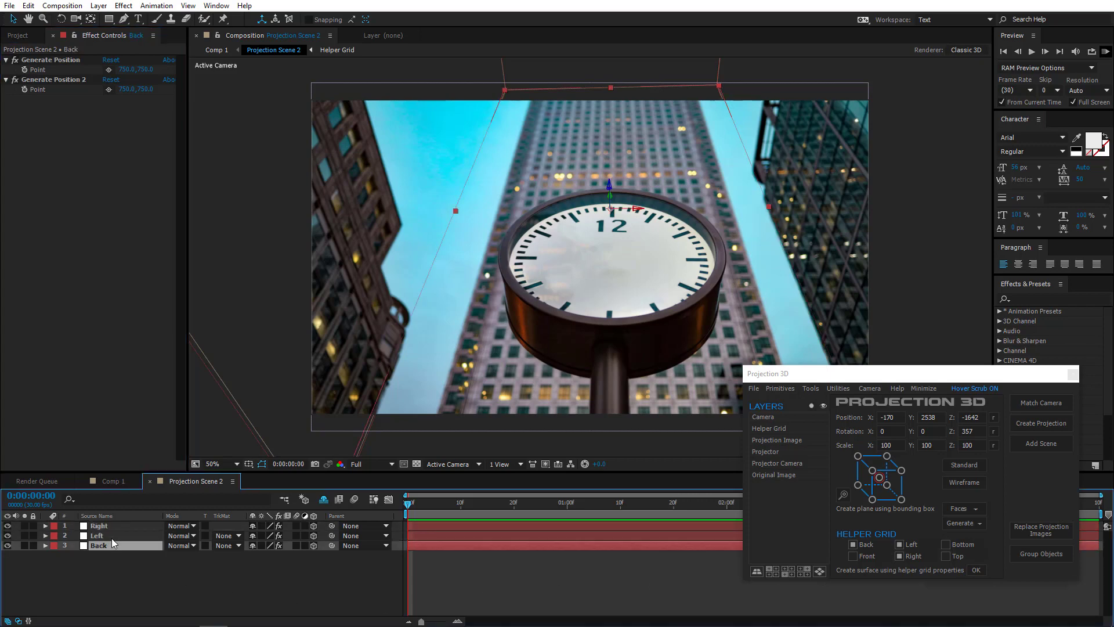
{"action": "left_click", "coordinate": [111, 534]}
{"action": "left_click", "coordinate": [109, 525]}
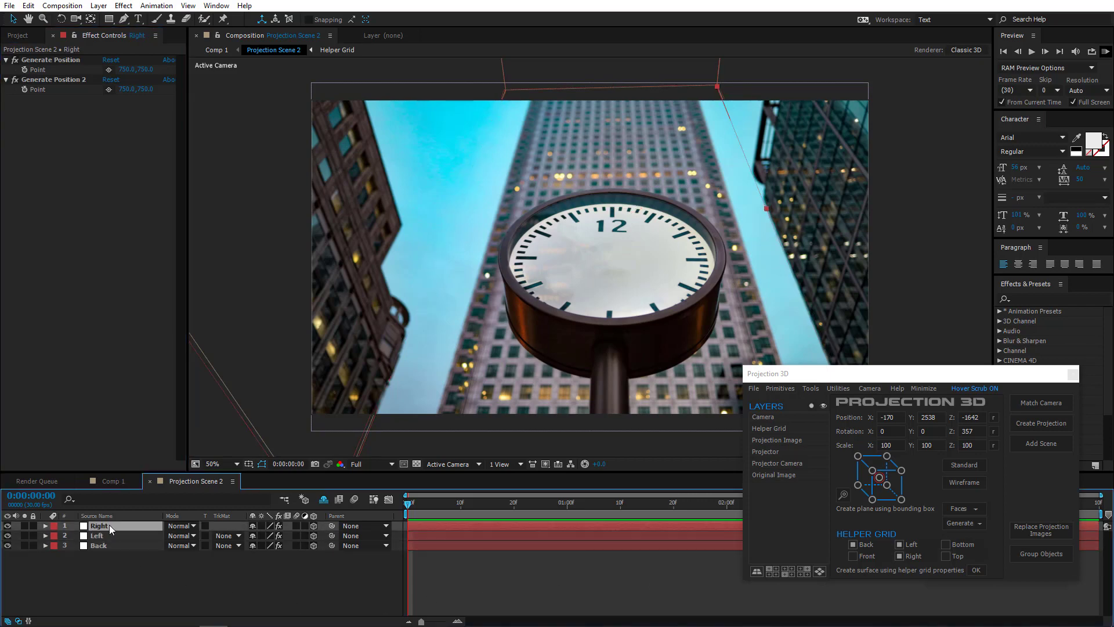
{"action": "left_click", "coordinate": [113, 536]}
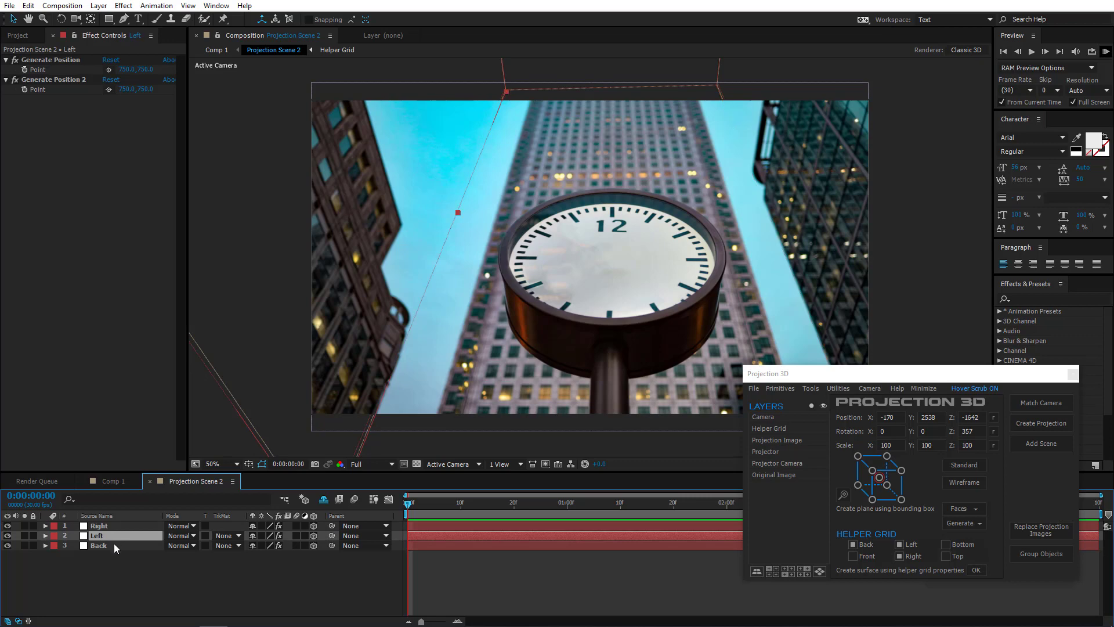
{"action": "left_click", "coordinate": [116, 544]}
- Inspect the layout of the three surfaces from the Top view
{"action": "left_click", "coordinate": [444, 464]}
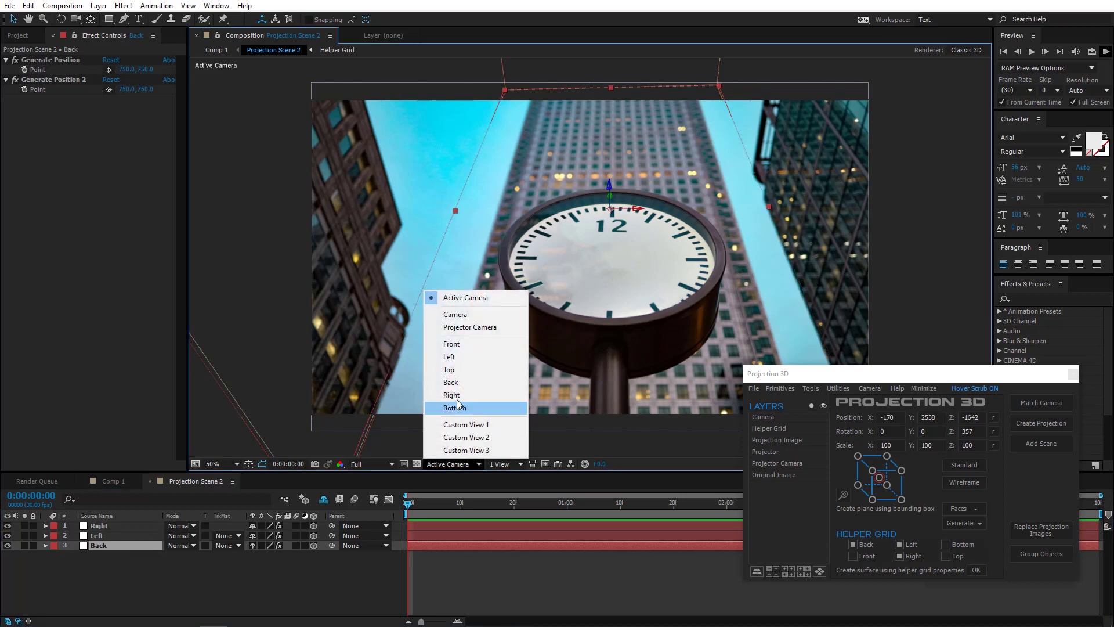
{"action": "left_click", "coordinate": [456, 370]}
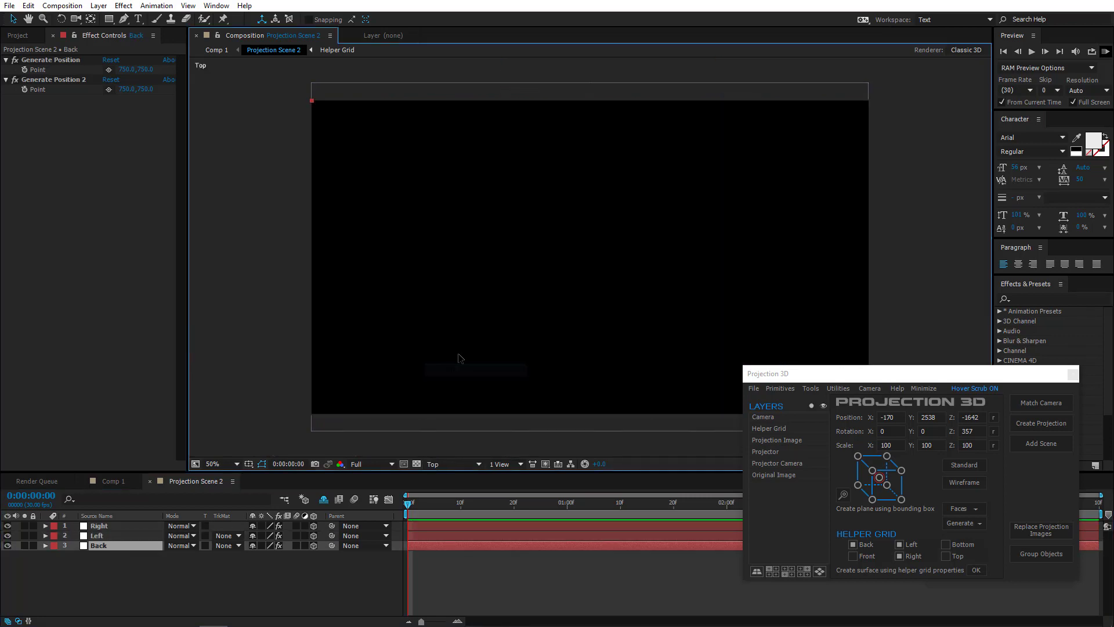
{"action": "key", "text": "c"}
{"action": "left_click_drag", "start_coordinate": [571, 302], "coordinate": [348, 472]}
{"action": "key", "text": "v"}
{"action": "left_click_drag", "start_coordinate": [534, 242], "coordinate": [529, 364]}
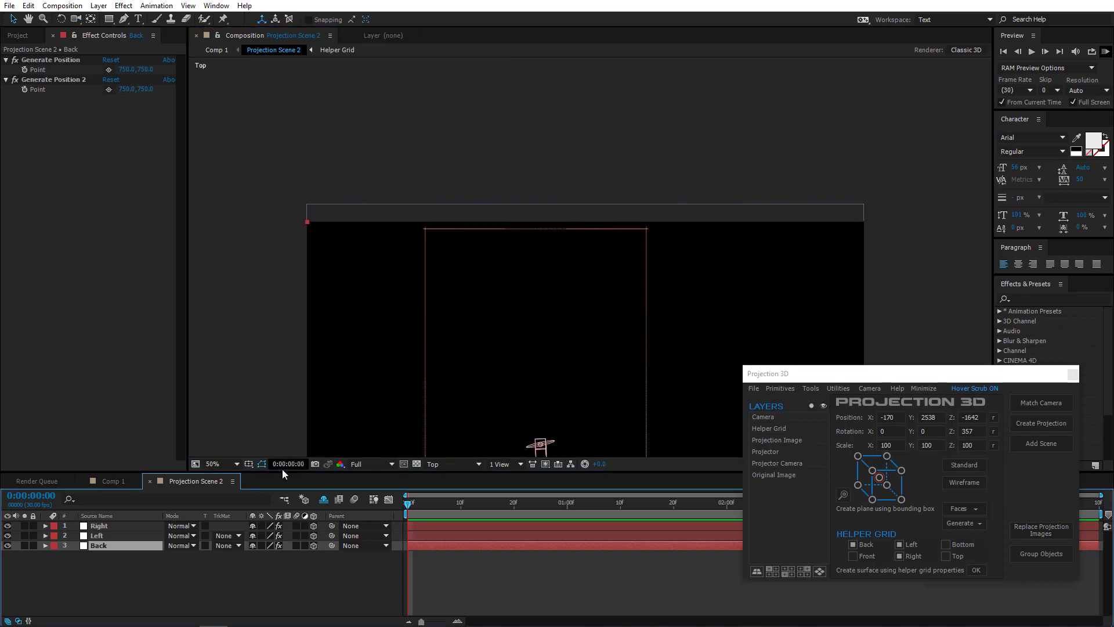
- Examine the surfaces in Custom View 1 from an orbited angle that shows the Back surface's depth
{"action": "left_click", "coordinate": [441, 465]}
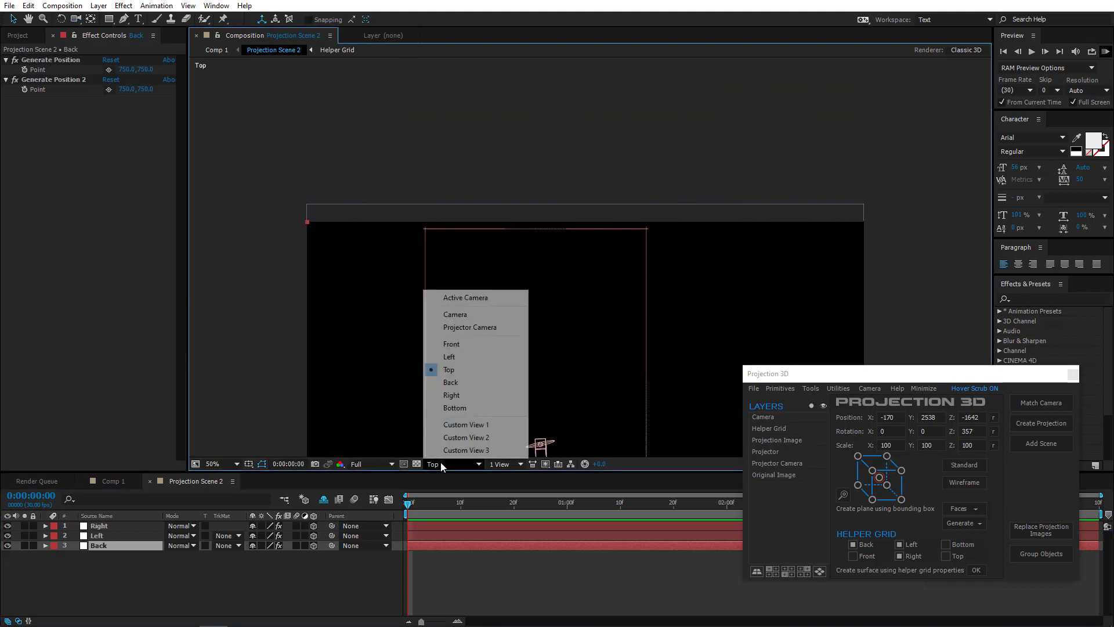
{"action": "left_click", "coordinate": [466, 424]}
{"action": "key", "text": "comma"}
{"action": "key", "text": "comma"}
{"action": "key", "text": "comma"}
{"action": "key", "text": "comma"}
{"action": "key", "text": "comma"}
{"action": "key", "text": "comma"}
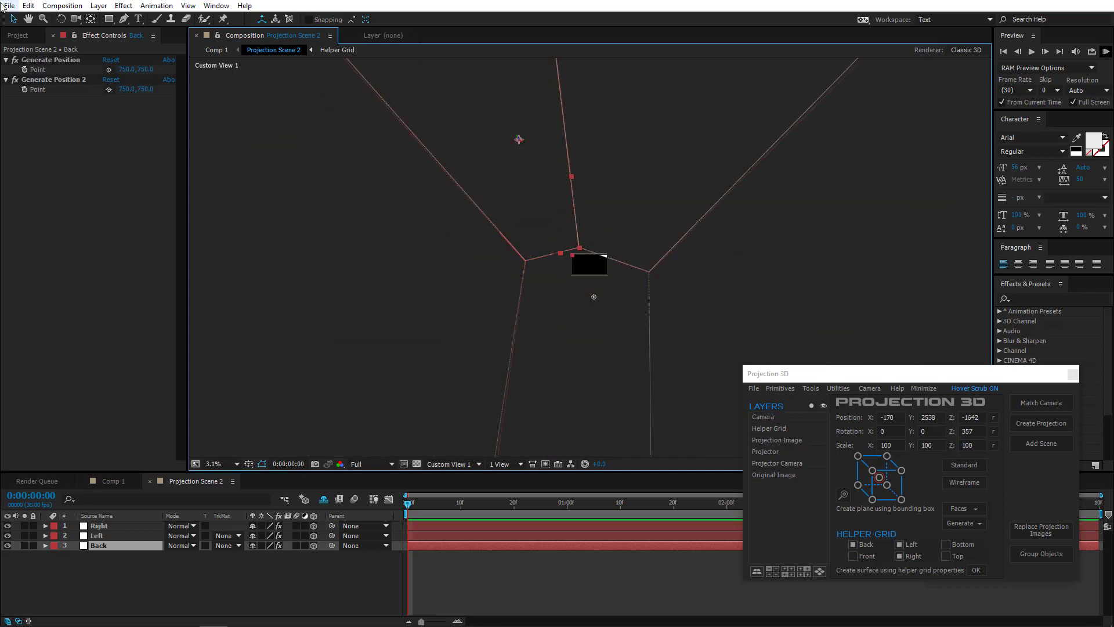
{"action": "left_click", "coordinate": [75, 19]}
{"action": "left_click_drag", "start_coordinate": [586, 215], "coordinate": [557, 289]}
{"action": "key", "text": "period"}
{"action": "key", "text": "period"}
{"action": "key", "text": "period"}
{"action": "left_click_drag", "start_coordinate": [578, 336], "coordinate": [595, 355]}
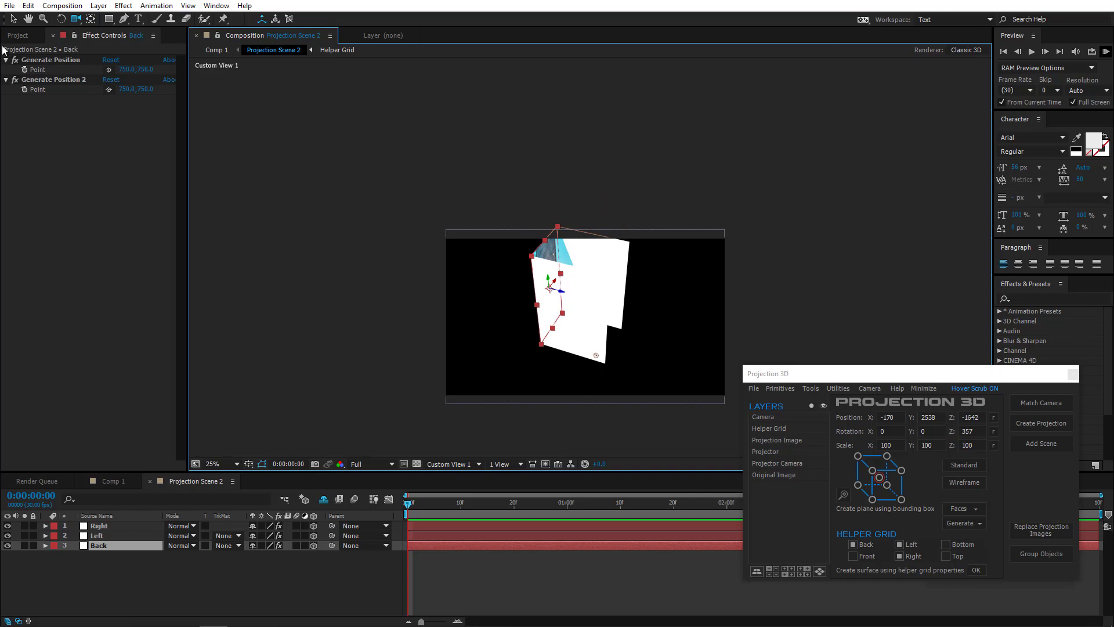
- Move the Back surface forward along its Z axis in front of the side surfaces and return to the Active Camera view
{"action": "left_click", "coordinate": [13, 19]}
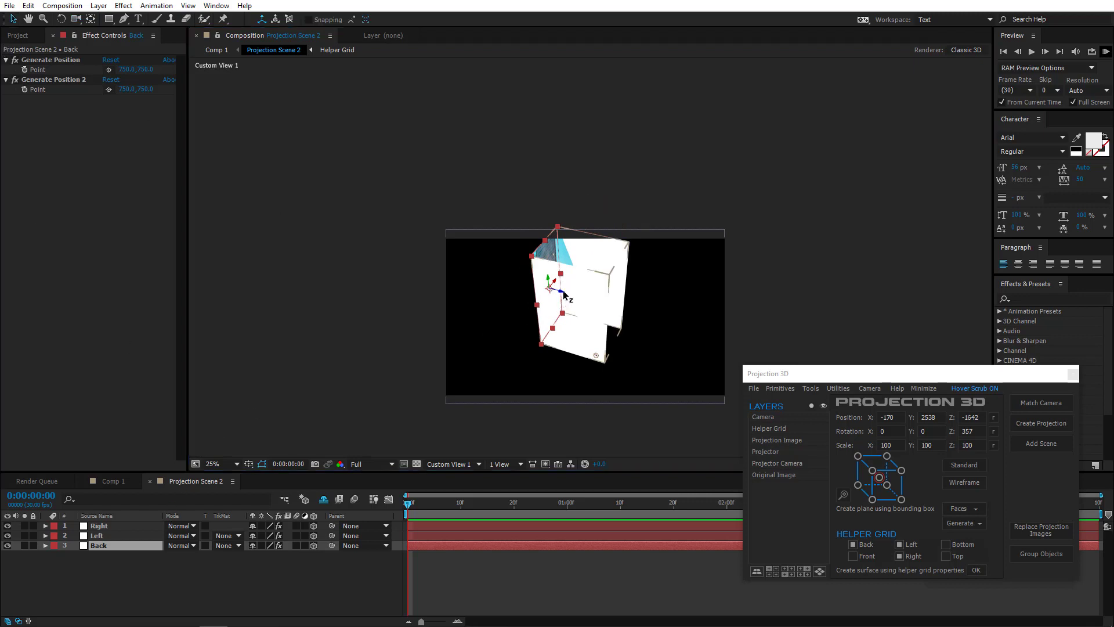
{"action": "left_click_drag", "start_coordinate": [562, 294], "coordinate": [256, 273]}
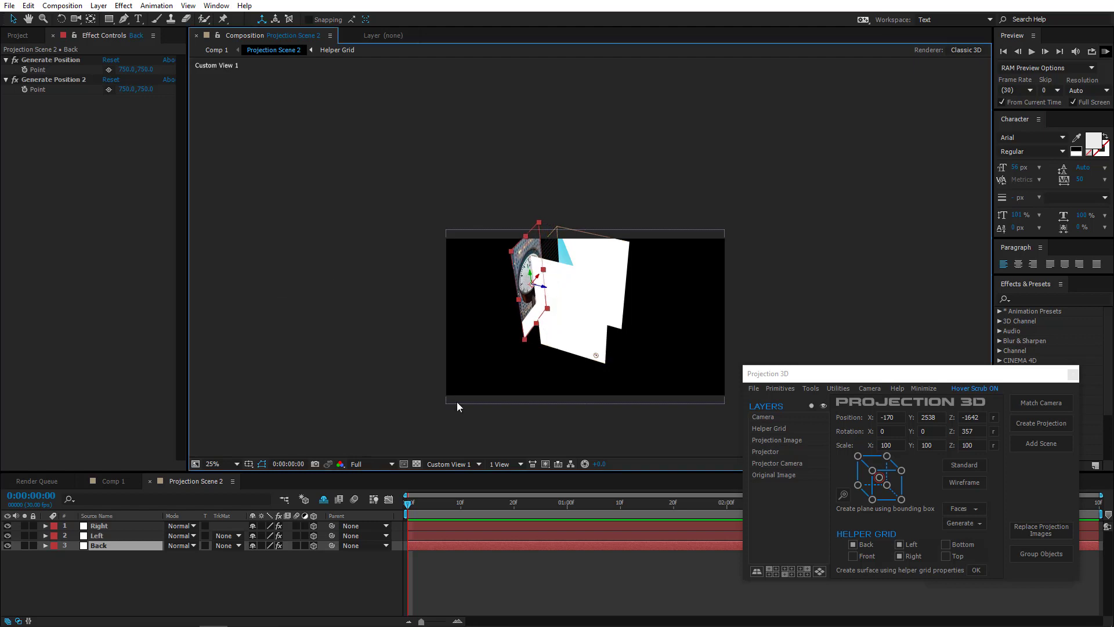
{"action": "left_click", "coordinate": [452, 464]}
{"action": "left_click", "coordinate": [455, 300]}
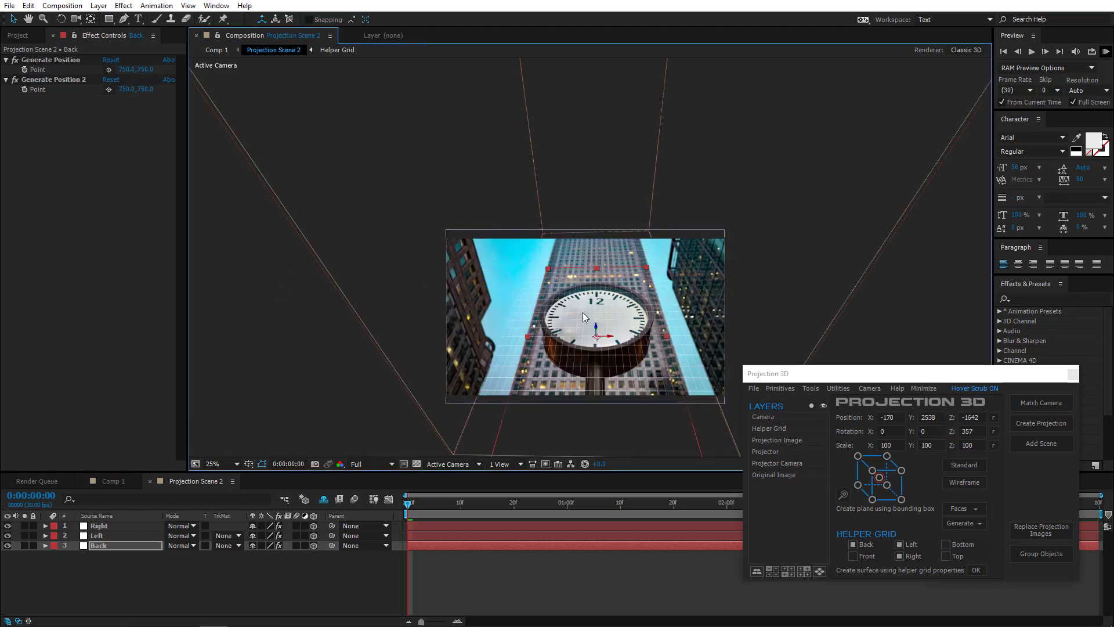
- Scale the Back layer up proportionally to 463, 963, 963%
{"action": "left_click", "coordinate": [121, 547]}
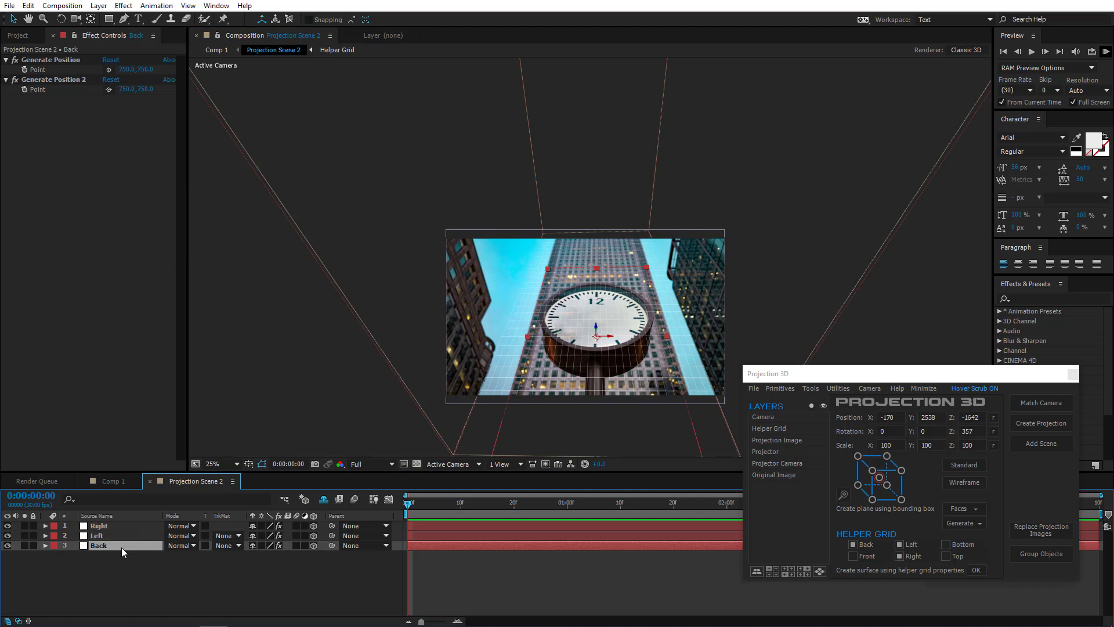
{"action": "key", "text": "s"}
{"action": "left_click_drag", "start_coordinate": [262, 555], "coordinate": [318, 555]}
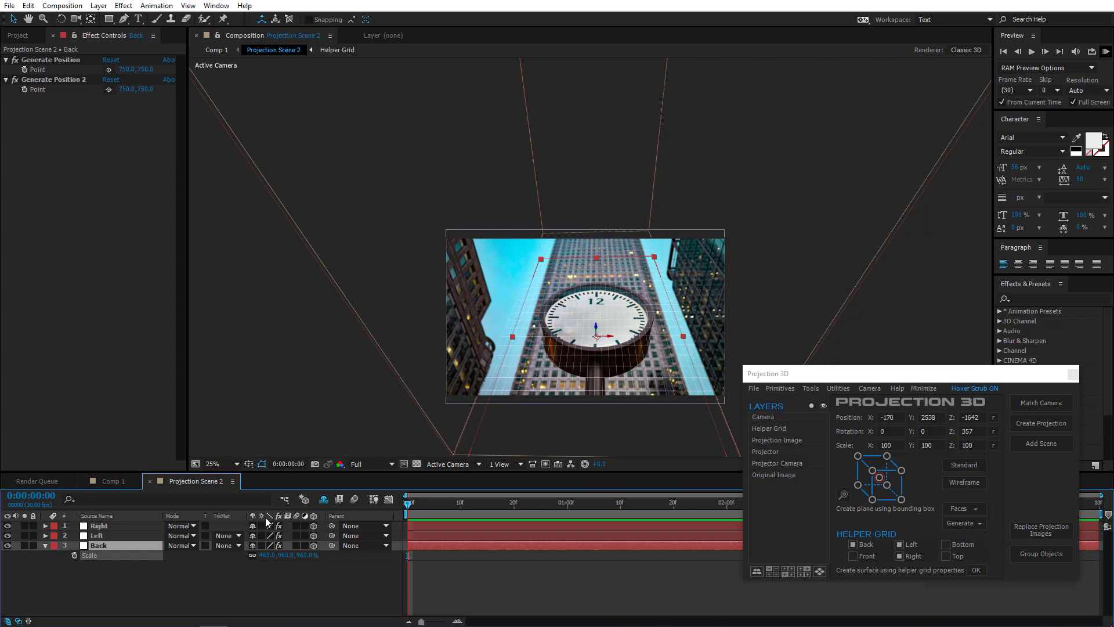
- Move the Back surface up along the central tower and enlarge it proportionally to 631, 1312.5, 1312.5%
{"action": "left_click", "coordinate": [17, 25]}
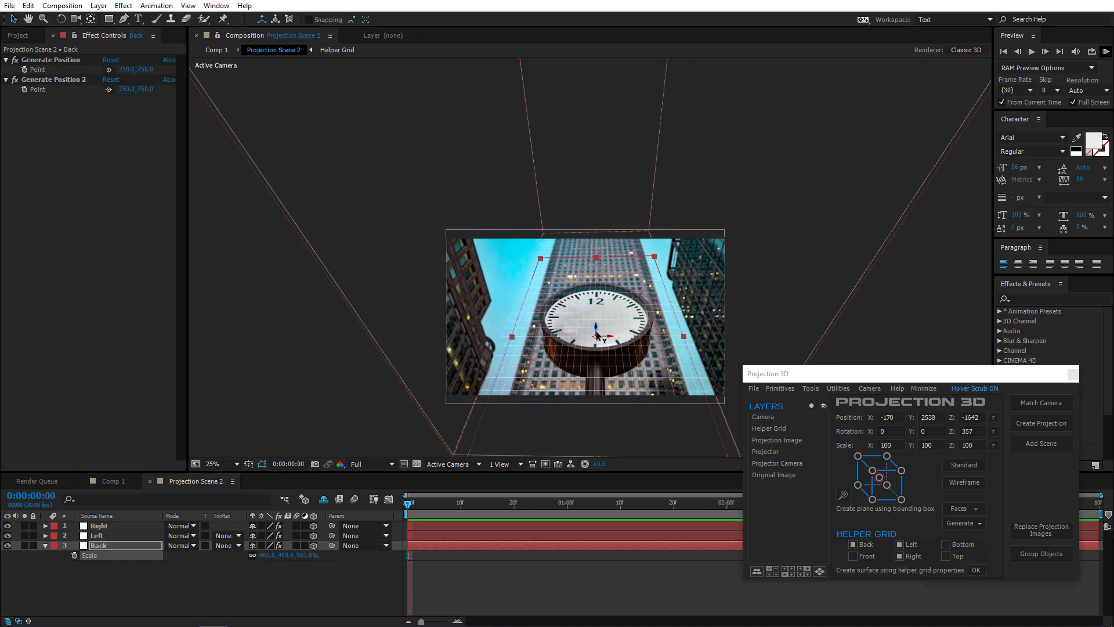
{"action": "left_click_drag", "start_coordinate": [596, 333], "coordinate": [597, 302]}
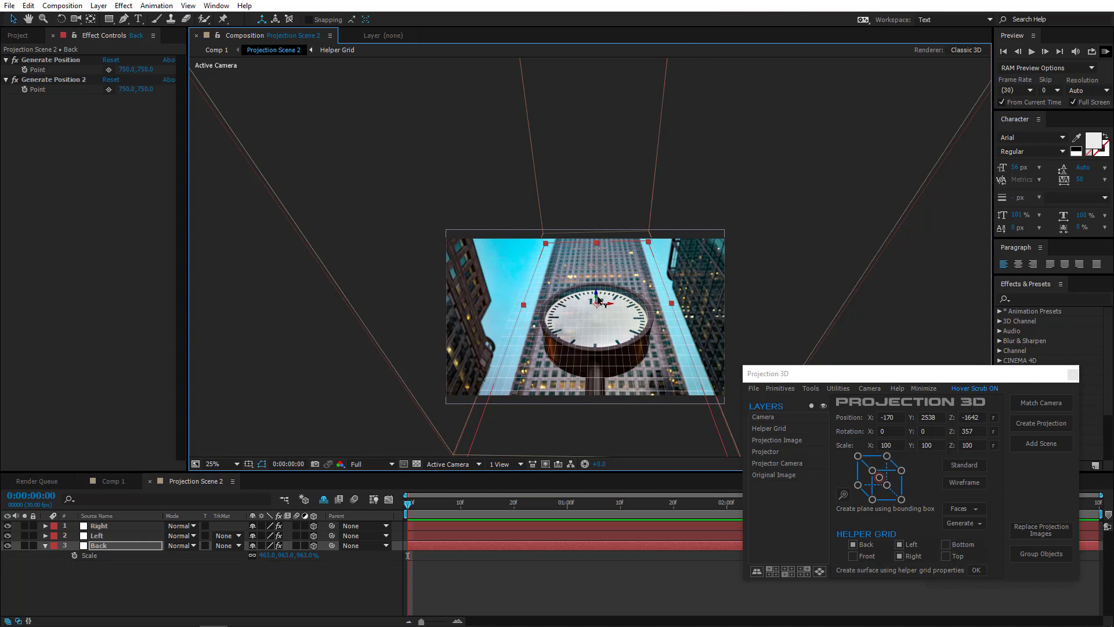
{"action": "left_click_drag", "start_coordinate": [611, 270], "coordinate": [723, 94]}
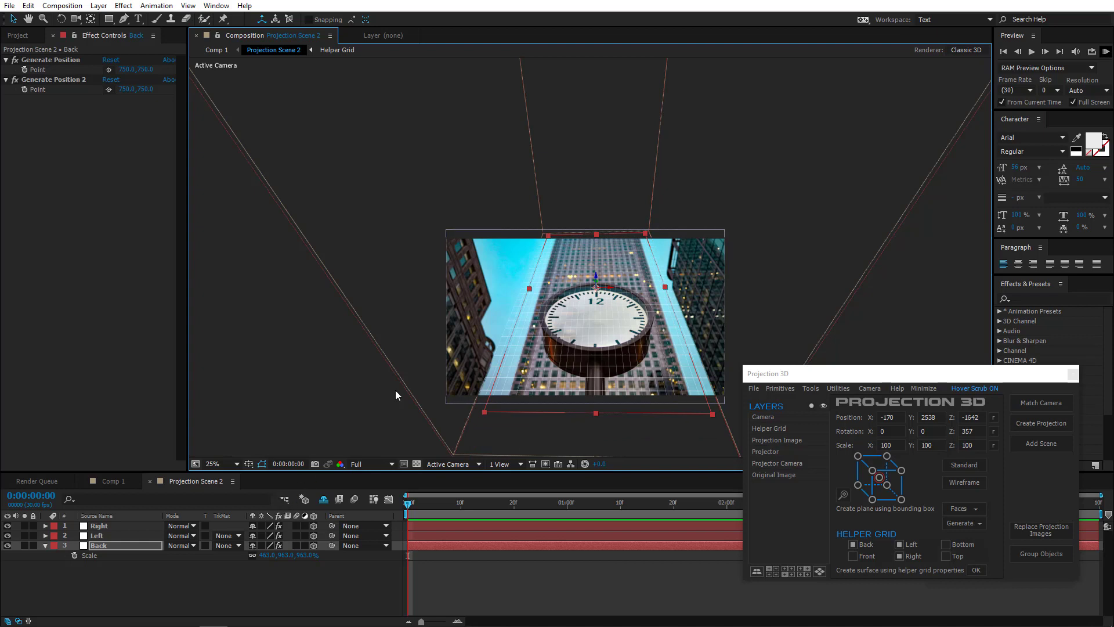
{"action": "left_click_drag", "start_coordinate": [261, 555], "coordinate": [356, 549]}
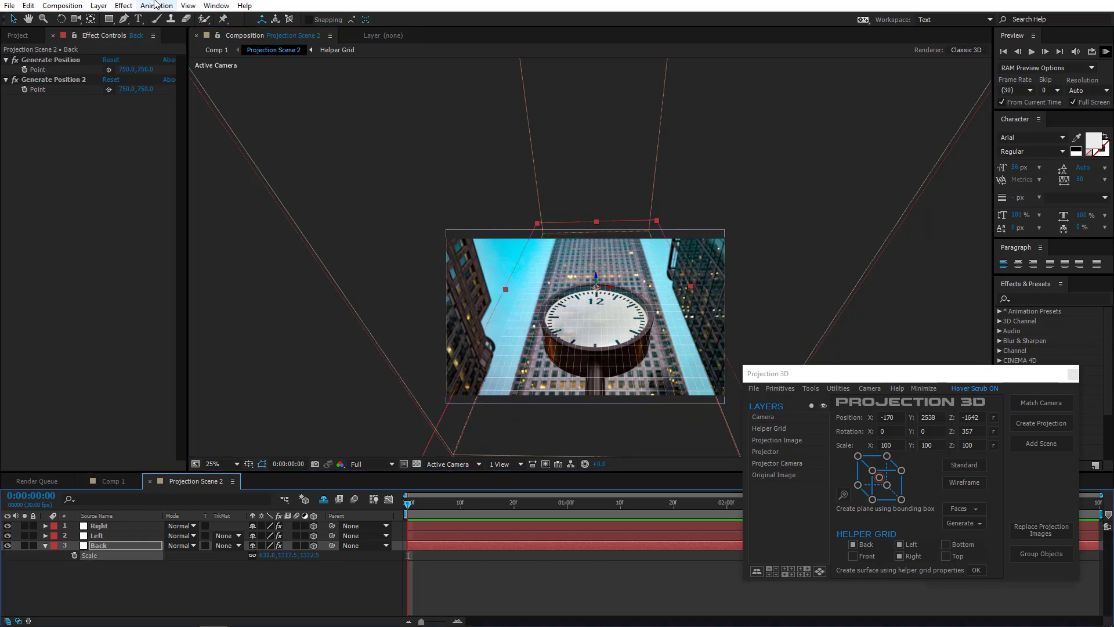
- Draw a four-point Pen mask on the Back layer around the central tower, with its corners just outside the image
{"action": "left_click", "coordinate": [124, 20]}
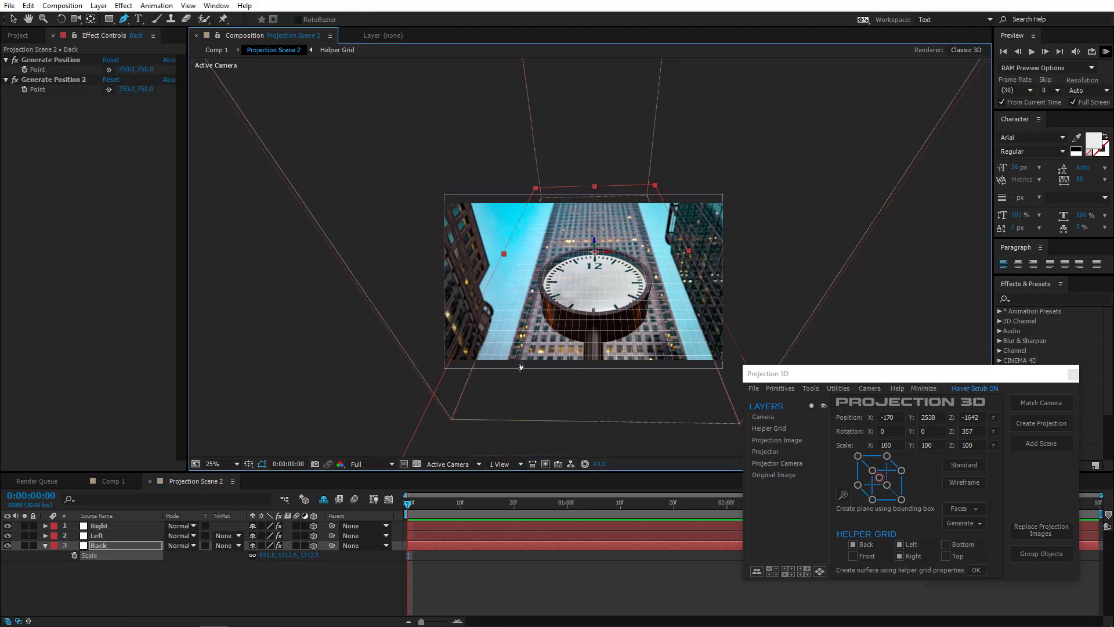
{"action": "scroll", "coordinate": [558, 369], "scroll_direction": "up", "scroll_amount": 2}
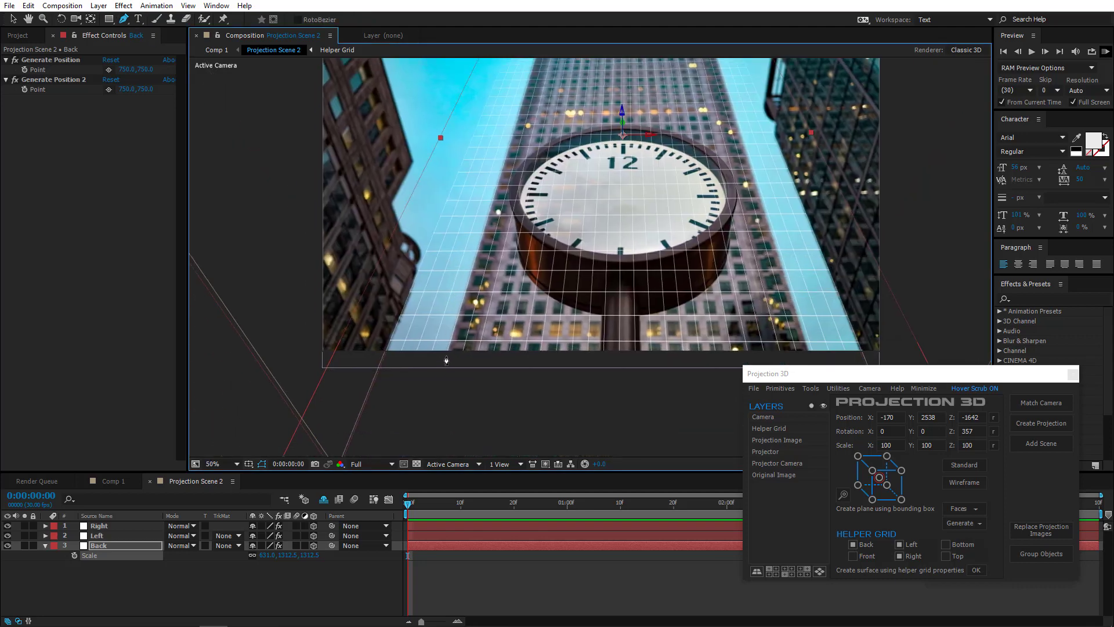
{"action": "left_click", "coordinate": [446, 358]}
{"action": "left_click_drag", "start_coordinate": [540, 78], "coordinate": [505, 238]}
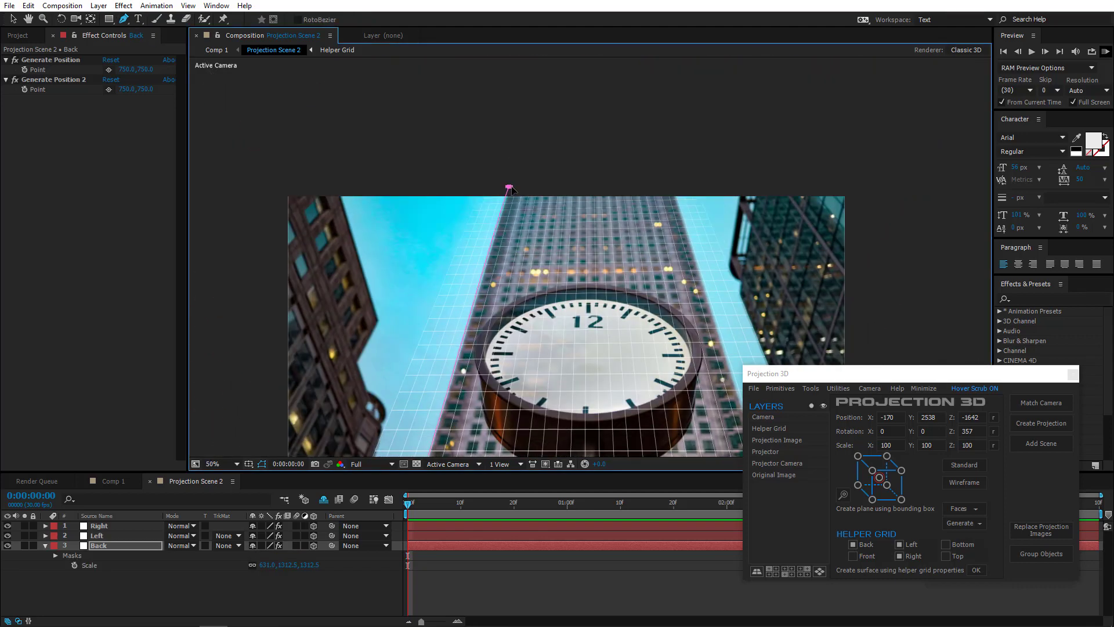
{"action": "left_click_drag", "start_coordinate": [512, 185], "coordinate": [516, 187]}
{"action": "left_click", "coordinate": [674, 189]}
{"action": "left_click_drag", "start_coordinate": [693, 309], "coordinate": [595, 174]}
{"action": "left_click", "coordinate": [676, 380]}
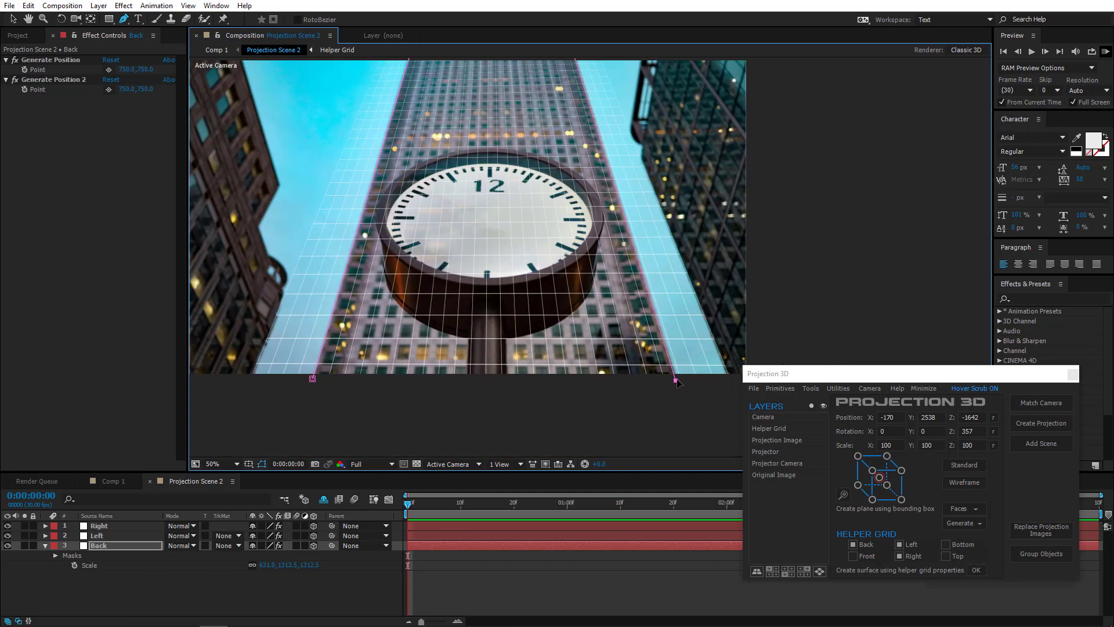
{"action": "left_click", "coordinate": [313, 378]}
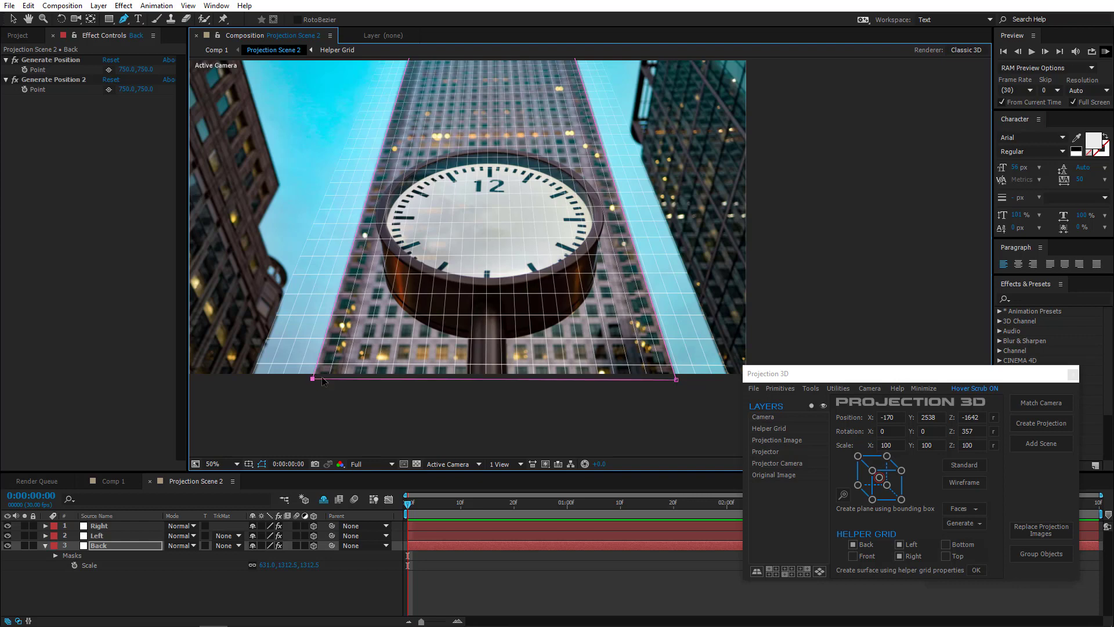
- Fine-tune the upper-right corner of the Back layer's mask to align with the tower's edge
{"action": "scroll", "coordinate": [494, 181], "scroll_direction": "up", "scroll_amount": 3}
{"action": "scroll", "coordinate": [588, 181], "scroll_direction": "up", "scroll_amount": 2}
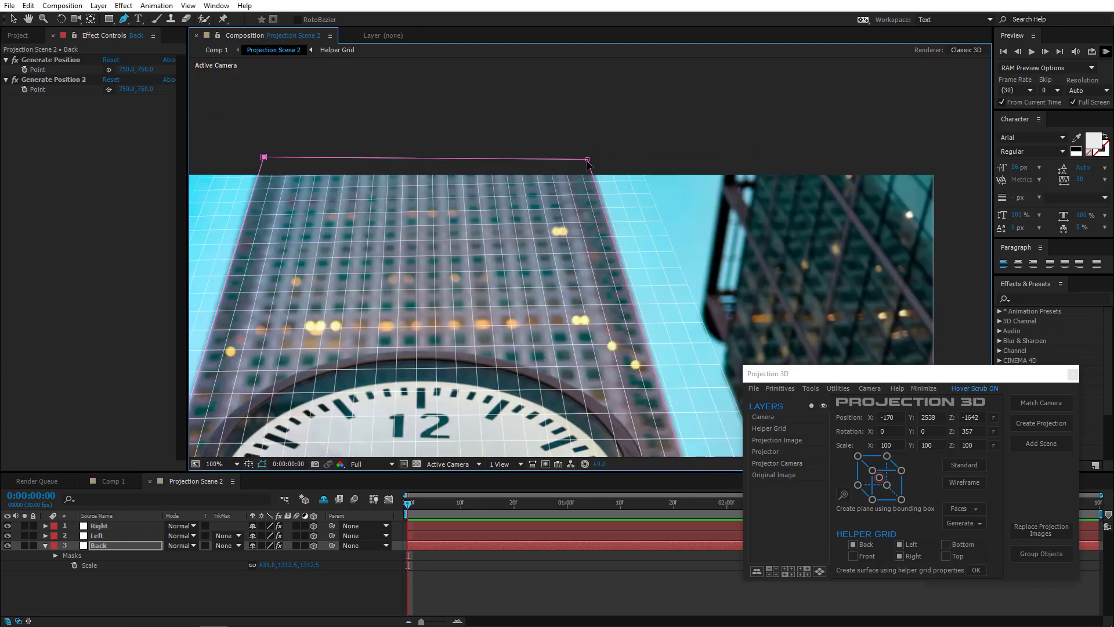
{"action": "left_click_drag", "start_coordinate": [587, 161], "coordinate": [590, 162]}
{"action": "scroll", "coordinate": [581, 208], "scroll_direction": "down", "scroll_amount": 4}
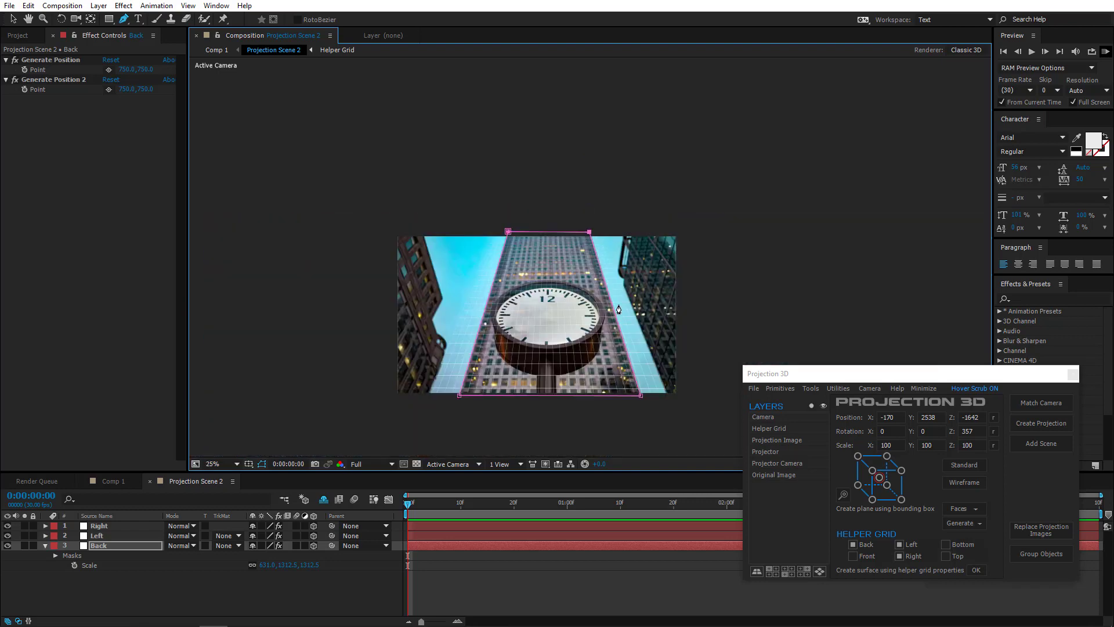
- Start a Pen mask on the Left layer below the image and bring it up to the base of the left building's edge
{"action": "left_click", "coordinate": [96, 536]}
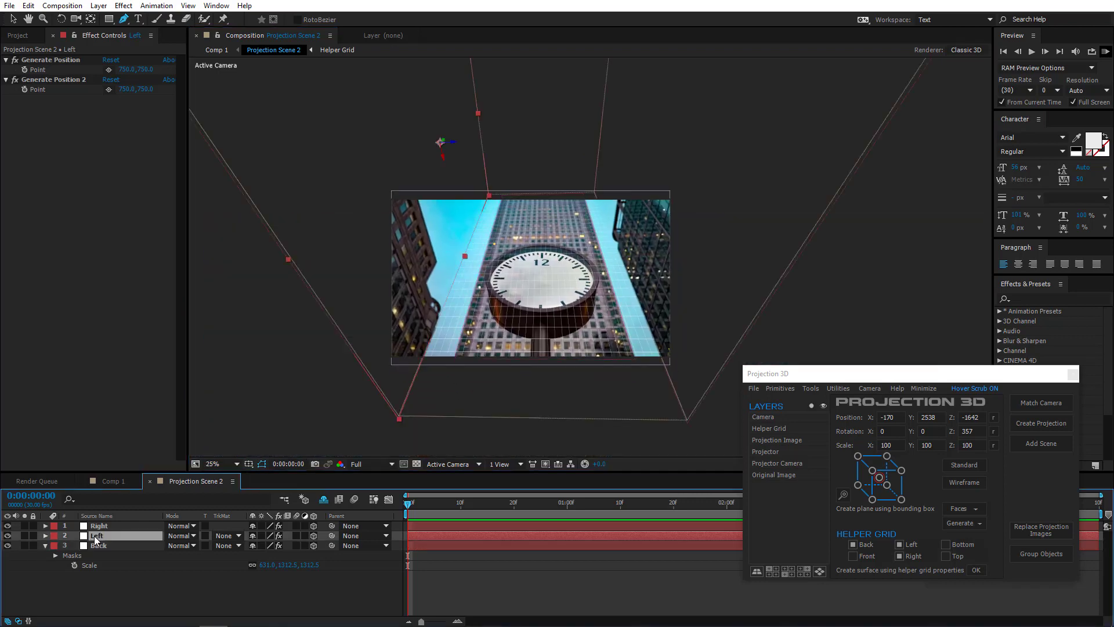
{"action": "left_click_drag", "start_coordinate": [426, 384], "coordinate": [473, 377]}
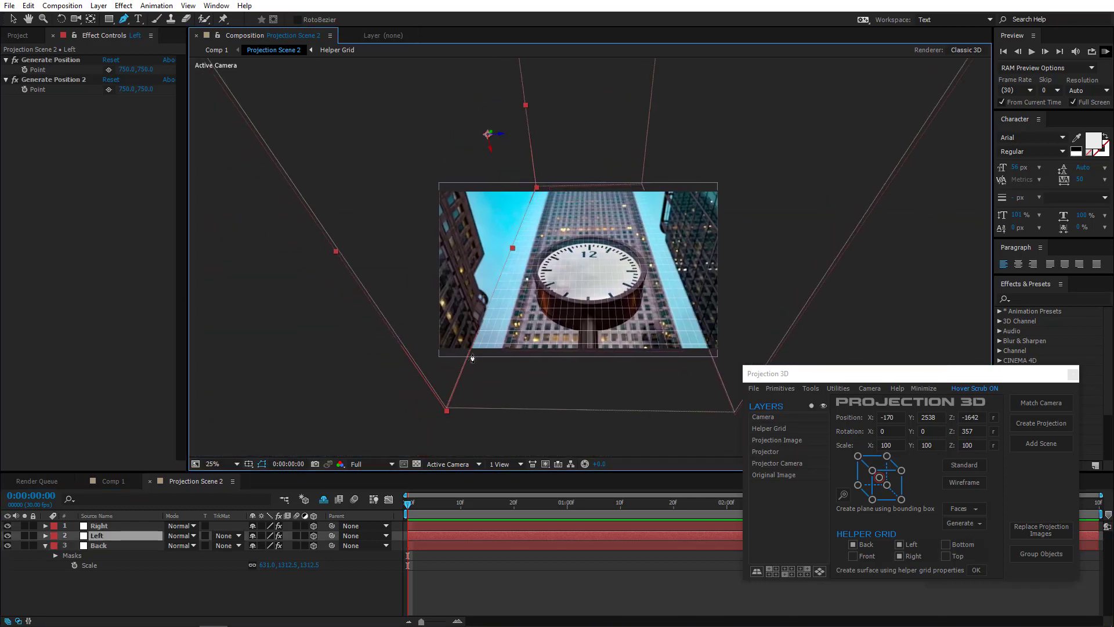
{"action": "scroll", "coordinate": [485, 310], "scroll_direction": "up", "scroll_amount": 4}
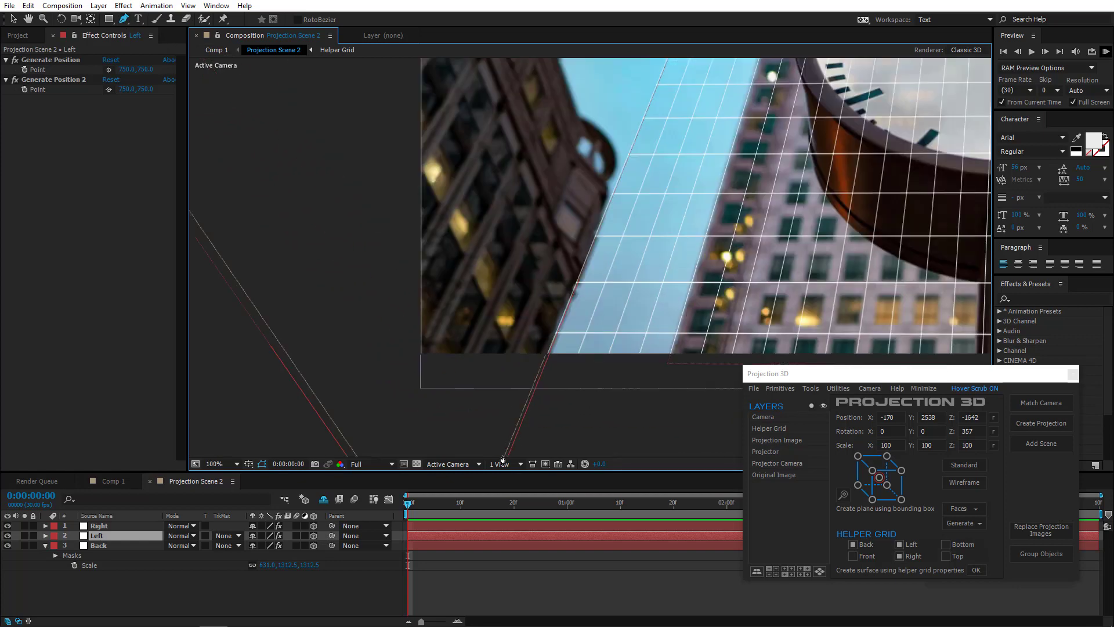
{"action": "left_click_drag", "start_coordinate": [512, 414], "coordinate": [550, 325]}
{"action": "left_click", "coordinate": [533, 388]}
{"action": "left_click_drag", "start_coordinate": [691, 87], "coordinate": [621, 197]}
{"action": "left_click", "coordinate": [539, 330]}
{"action": "left_click_drag", "start_coordinate": [541, 325], "coordinate": [586, 245]}
{"action": "scroll", "coordinate": [586, 246], "scroll_direction": "up", "scroll_amount": 1}
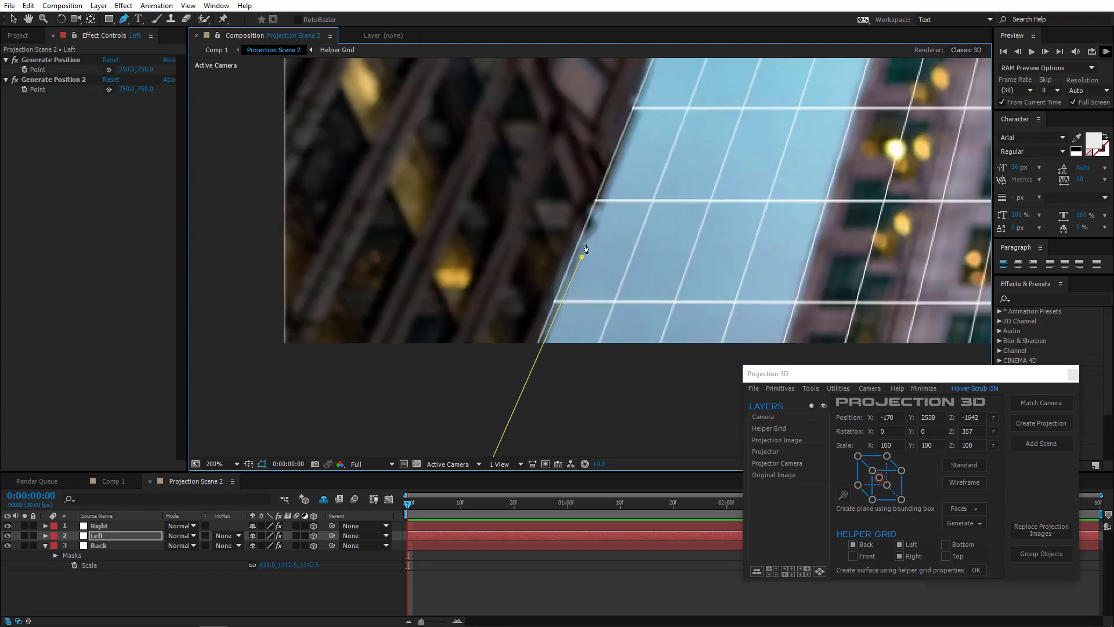
- Trace the left building's outline with mask points up its lower edge, around the rounded ledge and to the outer corner above
{"action": "left_click", "coordinate": [597, 224]}
{"action": "left_click_drag", "start_coordinate": [604, 203], "coordinate": [544, 358]}
{"action": "left_click", "coordinate": [578, 271]}
{"action": "left_click", "coordinate": [574, 253]}
{"action": "left_click", "coordinate": [586, 243]}
{"action": "left_click", "coordinate": [595, 188]}
{"action": "left_click", "coordinate": [592, 158]}
{"action": "left_click_drag", "start_coordinate": [603, 145], "coordinate": [565, 233]}
{"action": "scroll", "coordinate": [573, 266], "scroll_direction": "down", "scroll_amount": 1}
{"action": "left_click", "coordinate": [545, 220]}
{"action": "left_click", "coordinate": [522, 163]}
{"action": "left_click_drag", "start_coordinate": [552, 162], "coordinate": [517, 305]}
{"action": "left_click", "coordinate": [530, 218]}
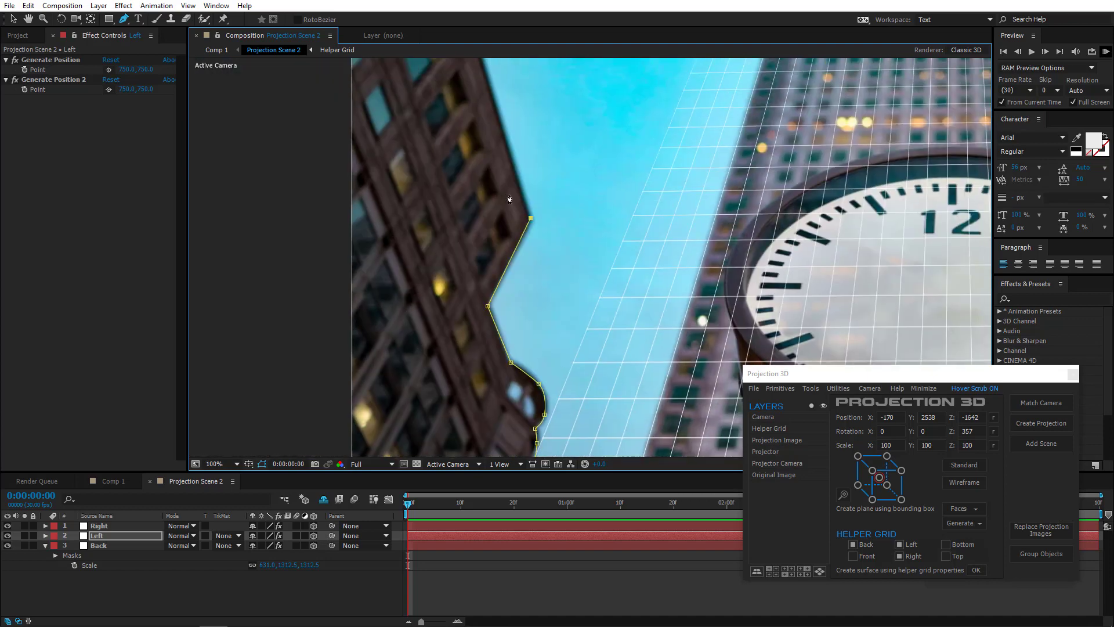
- Continue the Left layer's mask past the building's upper end and close it around the area outside the image
{"action": "scroll", "coordinate": [513, 201], "scroll_direction": "down", "scroll_amount": 1}
{"action": "left_click", "coordinate": [508, 94]}
{"action": "left_click_drag", "start_coordinate": [507, 94], "coordinate": [515, 88]}
{"action": "left_click", "coordinate": [387, 163]}
{"action": "left_click_drag", "start_coordinate": [386, 284], "coordinate": [409, 87]}
{"action": "left_click", "coordinate": [327, 299]}
{"action": "left_click", "coordinate": [531, 296]}
{"action": "scroll", "coordinate": [543, 301], "scroll_direction": "down", "scroll_amount": 1}
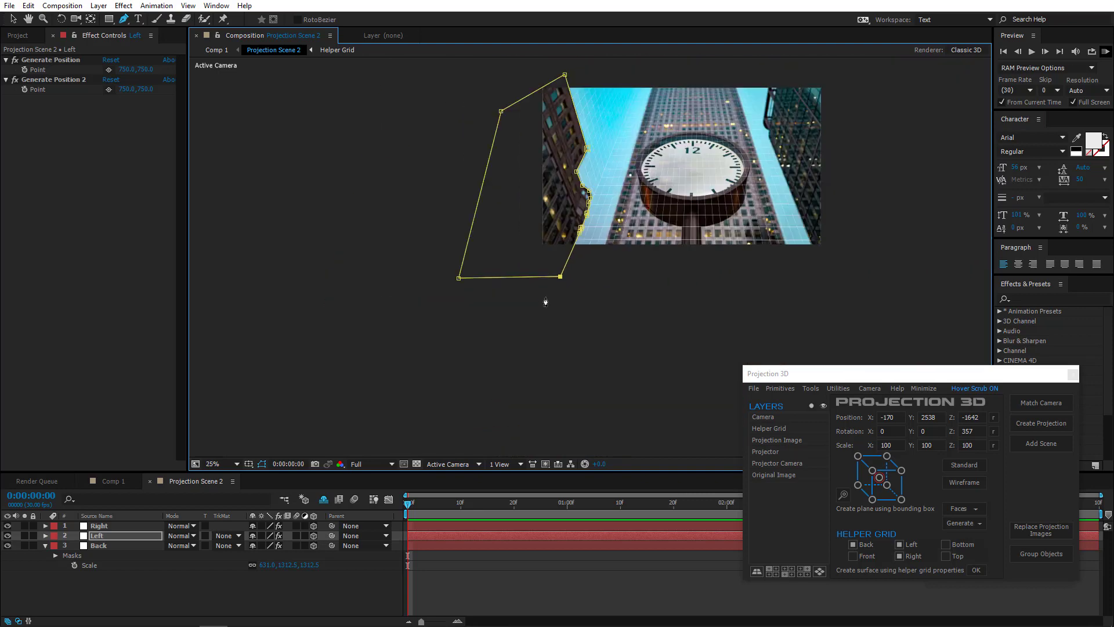
{"action": "left_click_drag", "start_coordinate": [633, 285], "coordinate": [498, 300]}
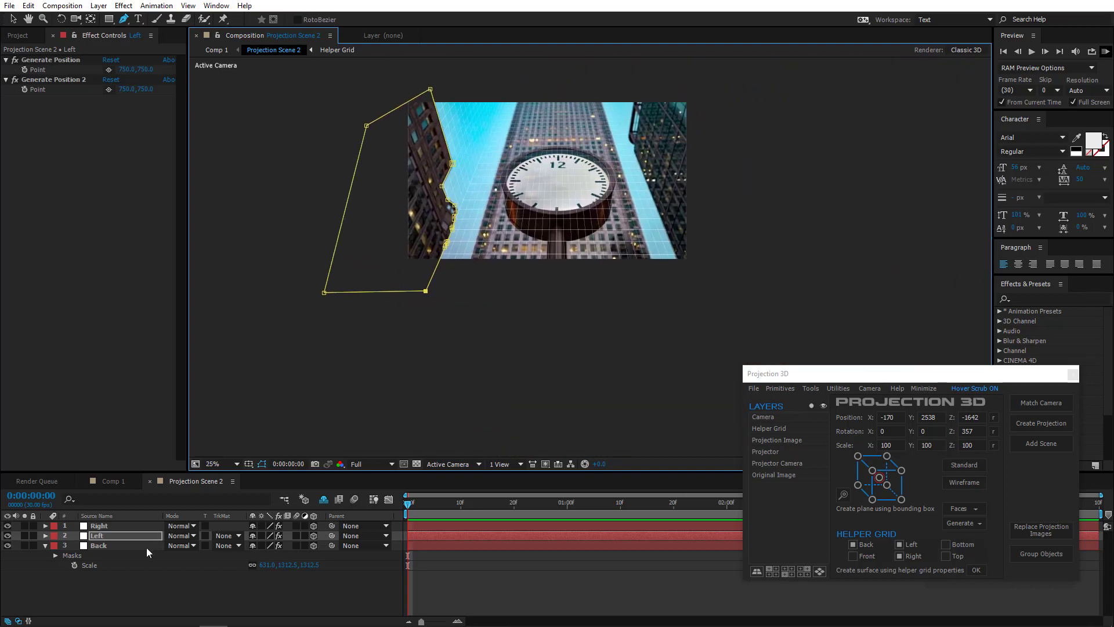
- Start a Pen mask on the Right layer below the image and trace the right building's edge up around its ledge to above the image
{"action": "left_click", "coordinate": [104, 525]}
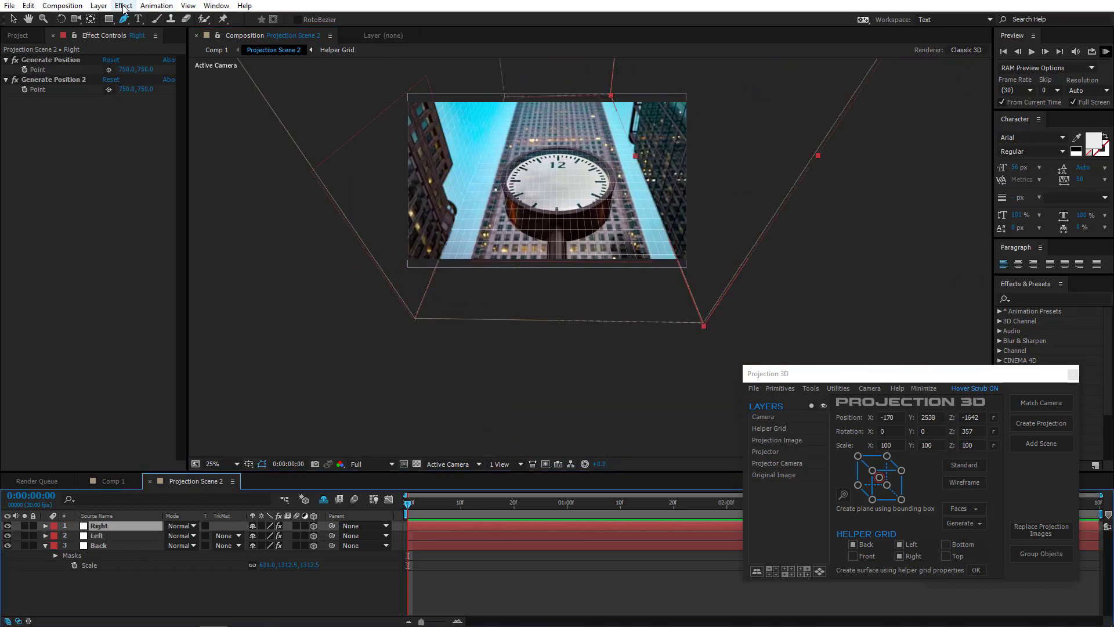
{"action": "scroll", "coordinate": [728, 306], "scroll_direction": "up", "scroll_amount": 2}
{"action": "left_click_drag", "start_coordinate": [731, 306], "coordinate": [489, 285]}
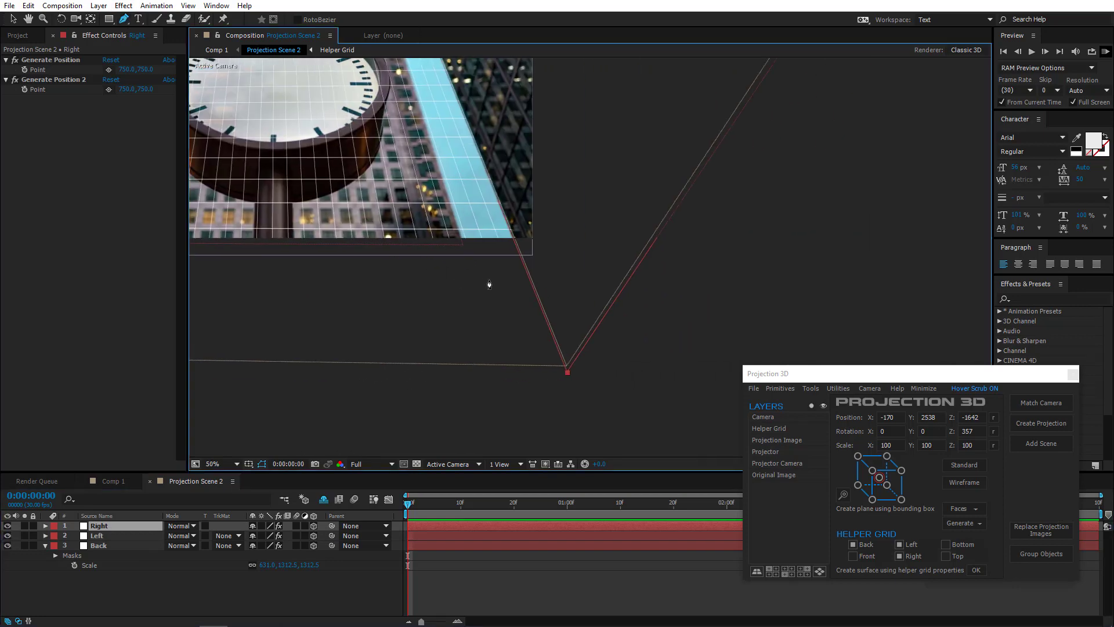
{"action": "scroll", "coordinate": [510, 251], "scroll_direction": "up", "scroll_amount": 2}
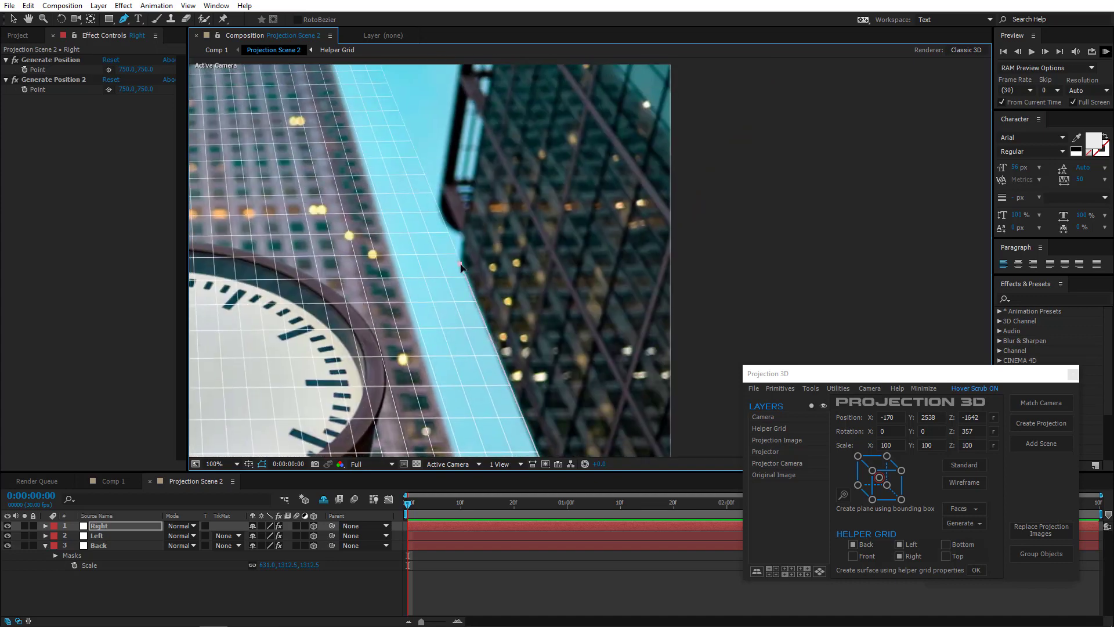
{"action": "left_click", "coordinate": [446, 224]}
{"action": "left_click_drag", "start_coordinate": [440, 191], "coordinate": [426, 324]}
{"action": "left_click", "coordinate": [407, 222]}
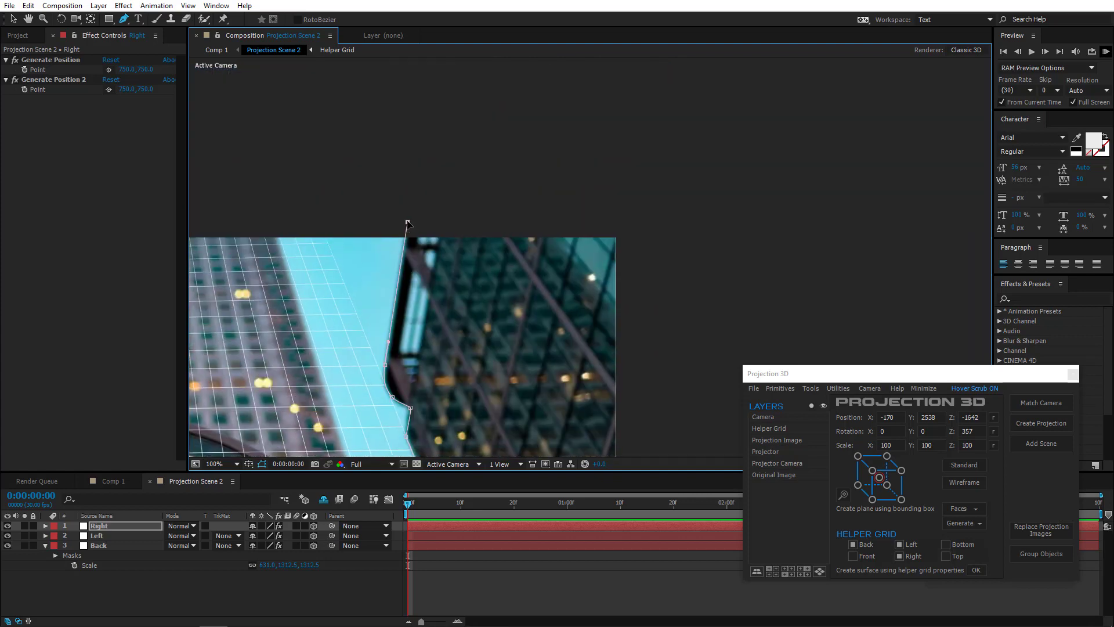
- Continue the Right layer's mask around the area outside the image and close it at its starting point
{"action": "left_click", "coordinate": [739, 218]}
{"action": "scroll", "coordinate": [721, 343], "scroll_direction": "down", "scroll_amount": 1}
{"action": "left_click_drag", "start_coordinate": [731, 350], "coordinate": [716, 243]}
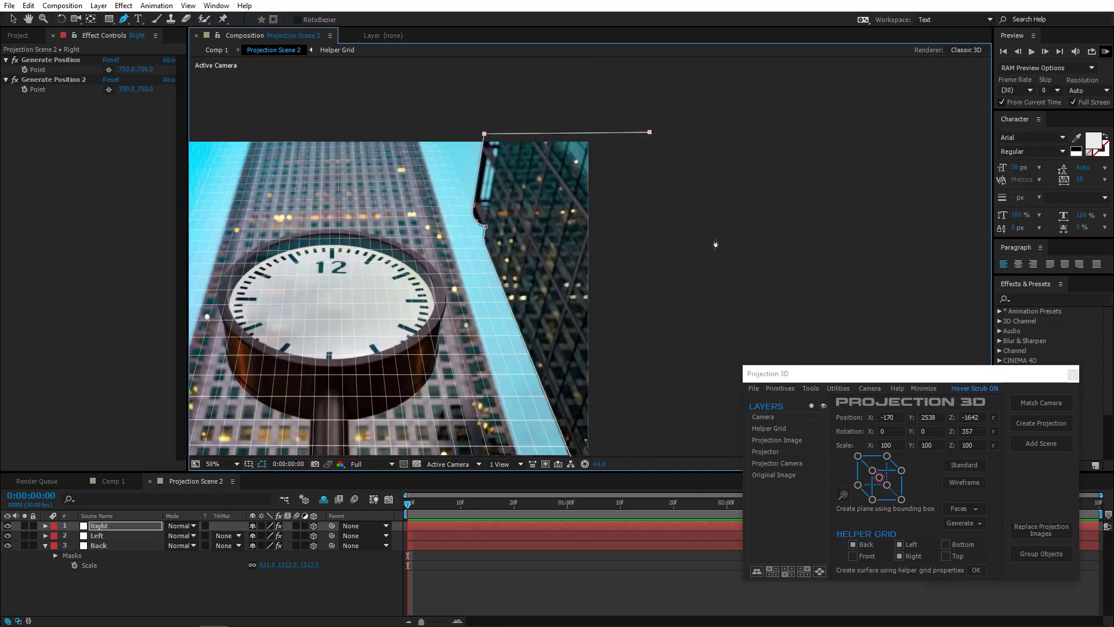
{"action": "left_click_drag", "start_coordinate": [677, 410], "coordinate": [666, 256]}
{"action": "left_click", "coordinate": [657, 329]}
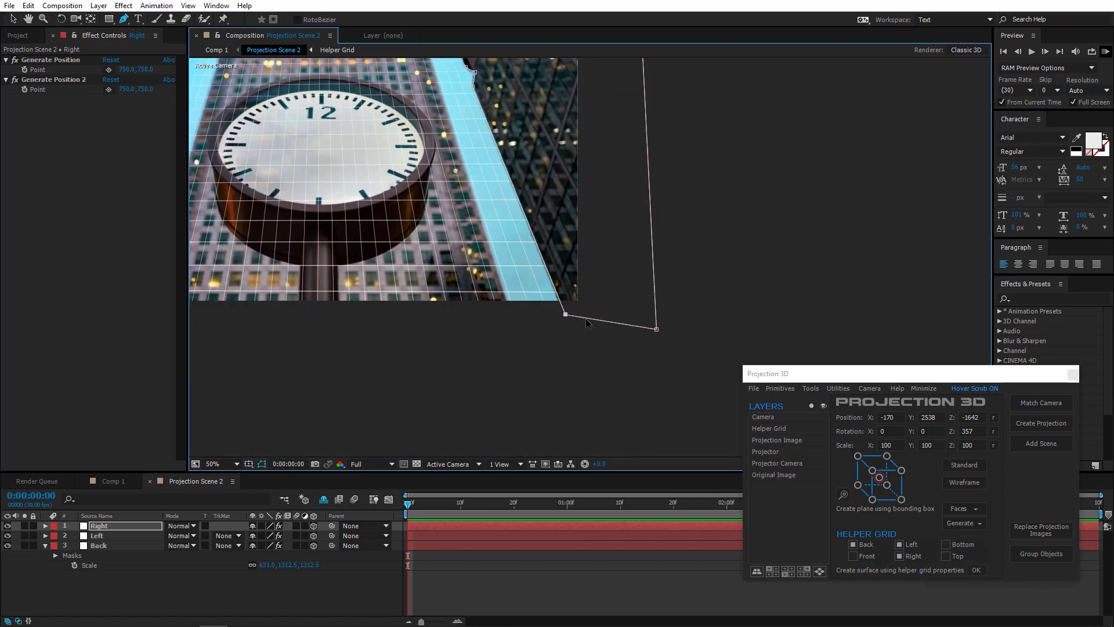
{"action": "scroll", "coordinate": [589, 320], "scroll_direction": "down", "scroll_amount": 1}
{"action": "left_click_drag", "start_coordinate": [528, 293], "coordinate": [652, 321]}
- Move the camera in Comp 1 to inspect the masked buildings from other angles
{"action": "left_click", "coordinate": [118, 484]}
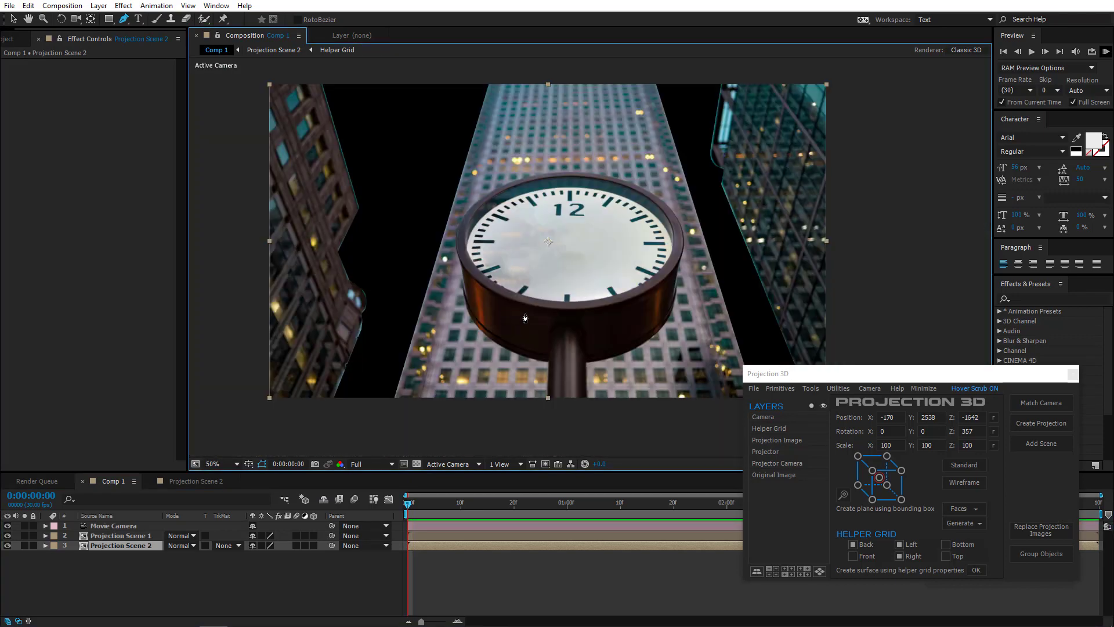
{"action": "key", "text": "comma"}
{"action": "left_click", "coordinate": [78, 19]}
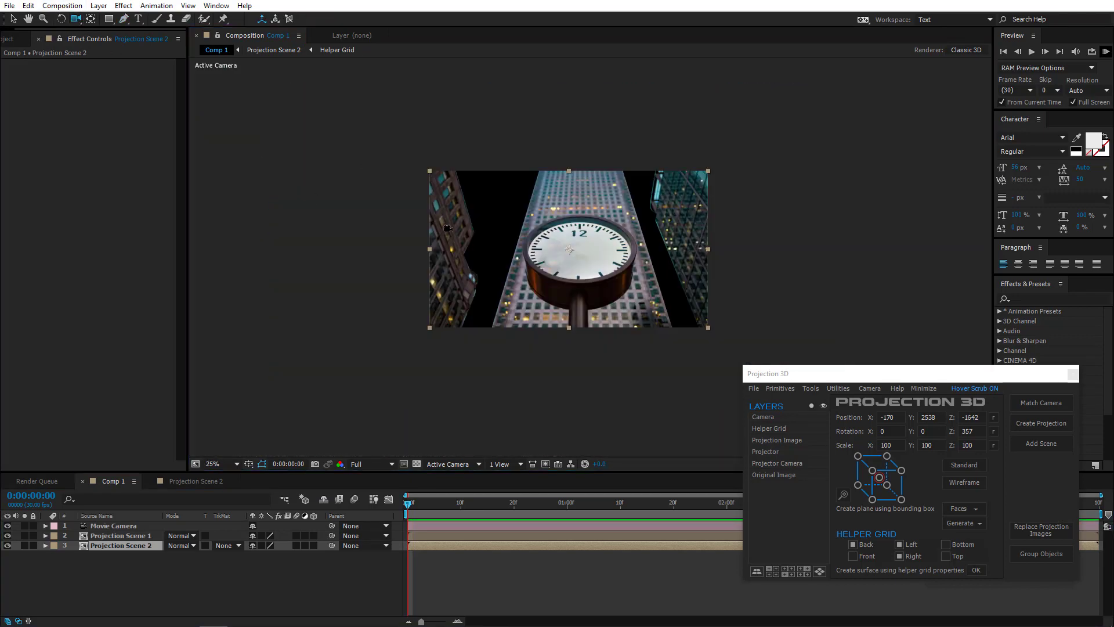
{"action": "left_click_drag", "start_coordinate": [554, 256], "coordinate": [547, 427]}
{"action": "left_click_drag", "start_coordinate": [605, 303], "coordinate": [604, 297]}
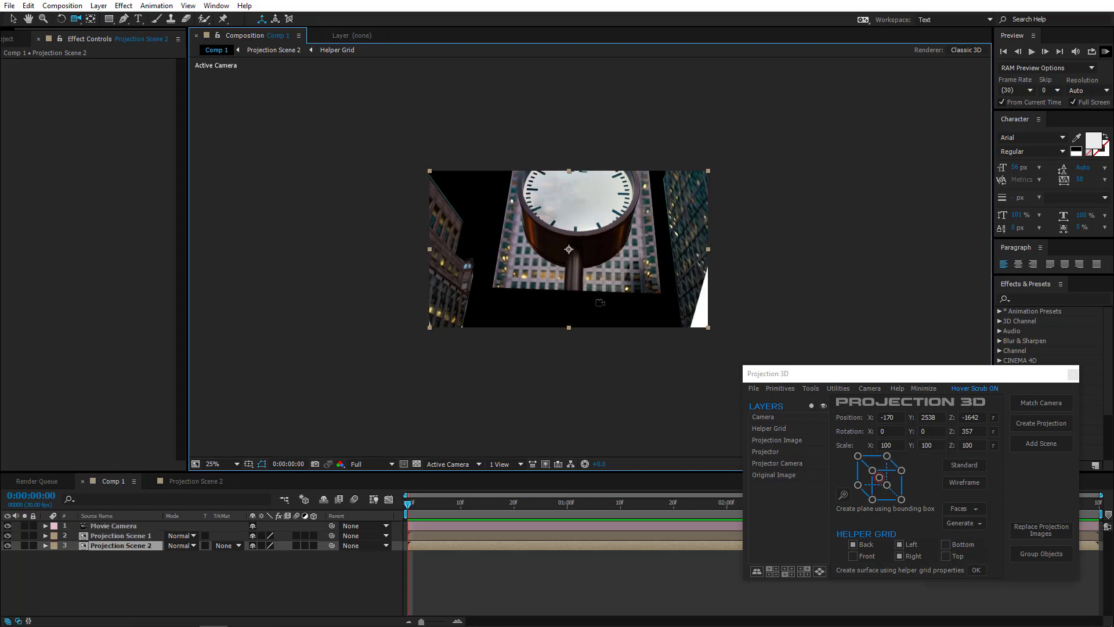
- Undo the camera moves in Comp 1
{"action": "key", "text": "ctrl+z"}
{"action": "key", "text": "ctrl+z"}
{"action": "key", "text": "ctrl+z"}
{"action": "key", "text": "ctrl+z"}
{"action": "key", "text": "ctrl+z"}
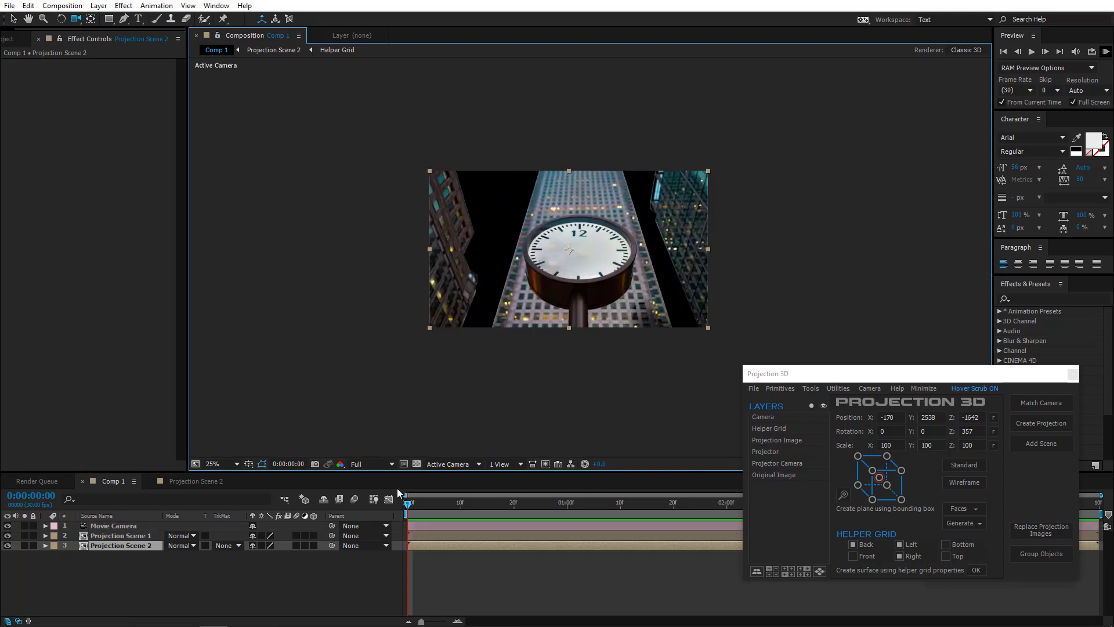
{"action": "left_click", "coordinate": [220, 464]}
{"action": "left_click", "coordinate": [226, 254]}
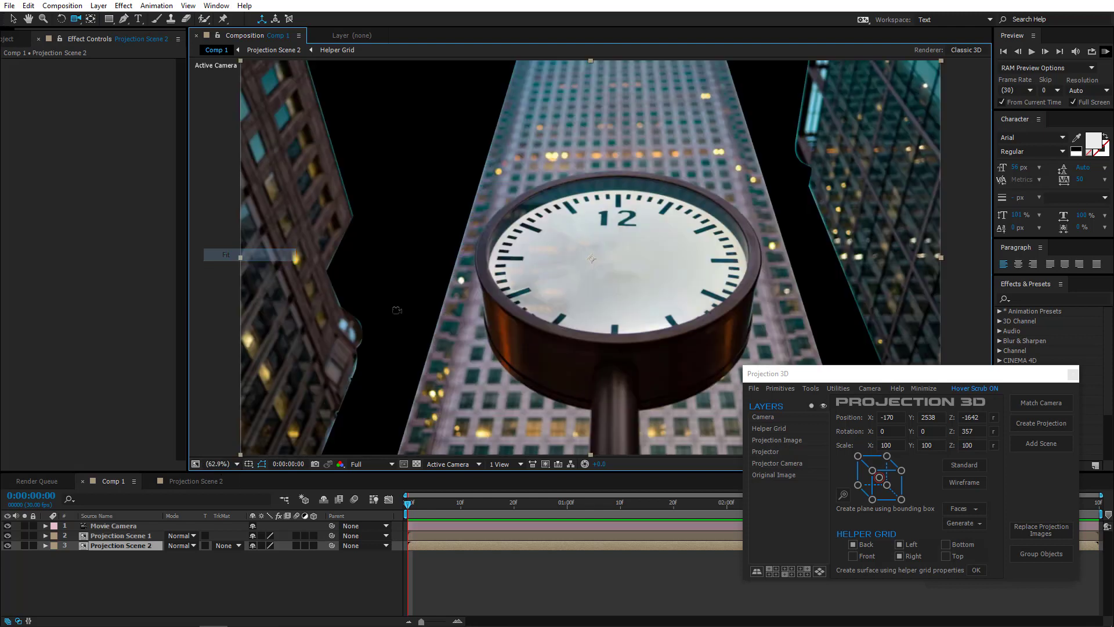
{"action": "key", "text": "comma"}
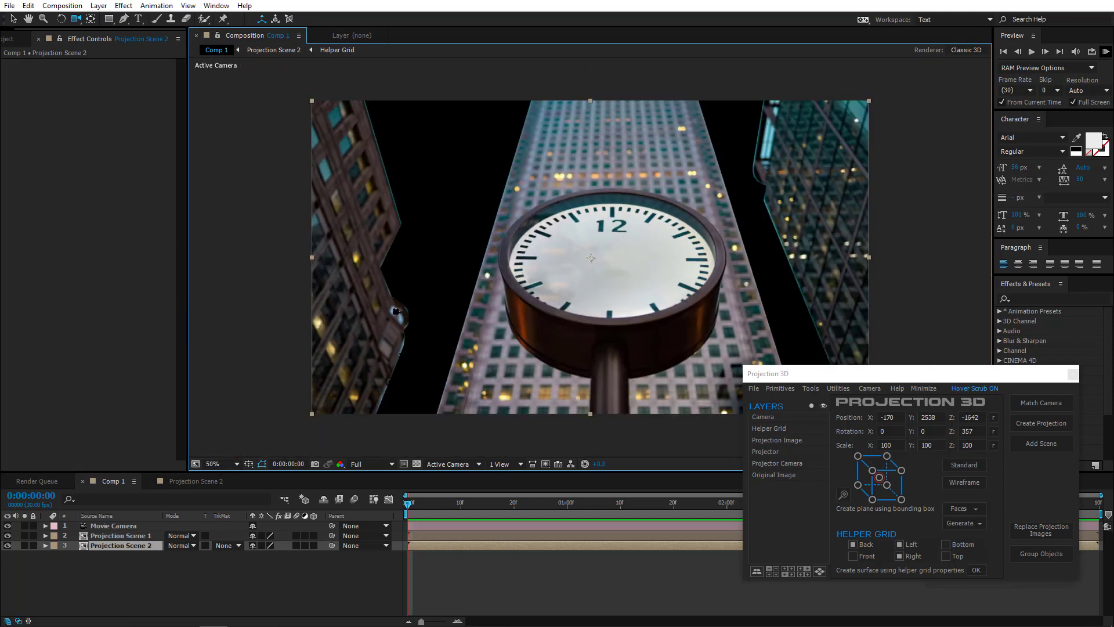
- Reopen Projection Scene 2, deselect its layers and add a plane primitive with Projection 3D
{"action": "double_click", "coordinate": [136, 544]}
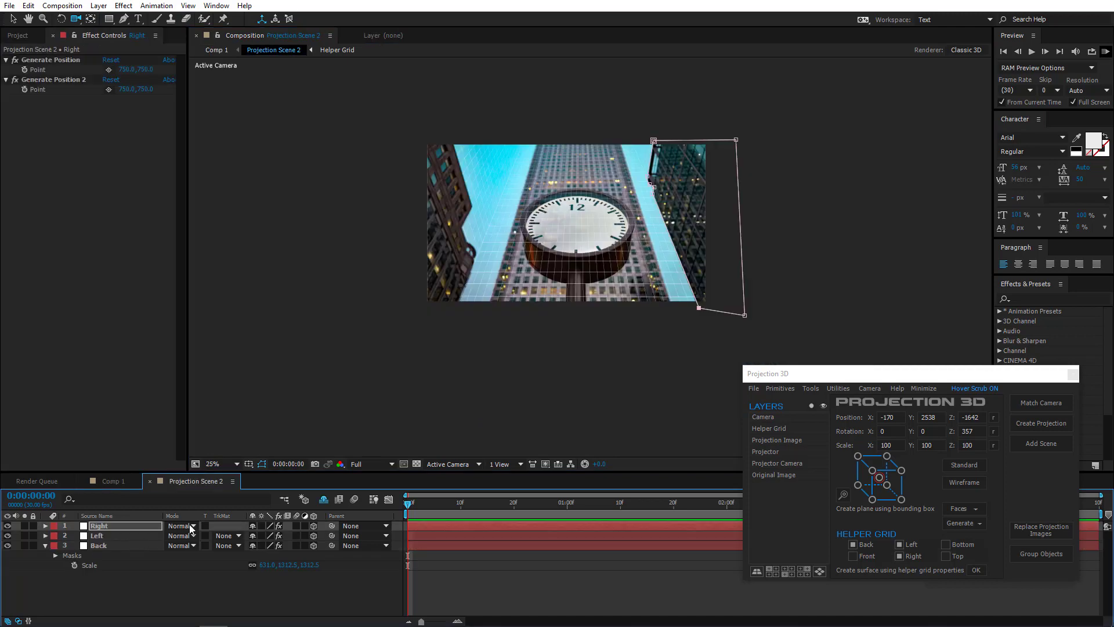
{"action": "left_click", "coordinate": [181, 584]}
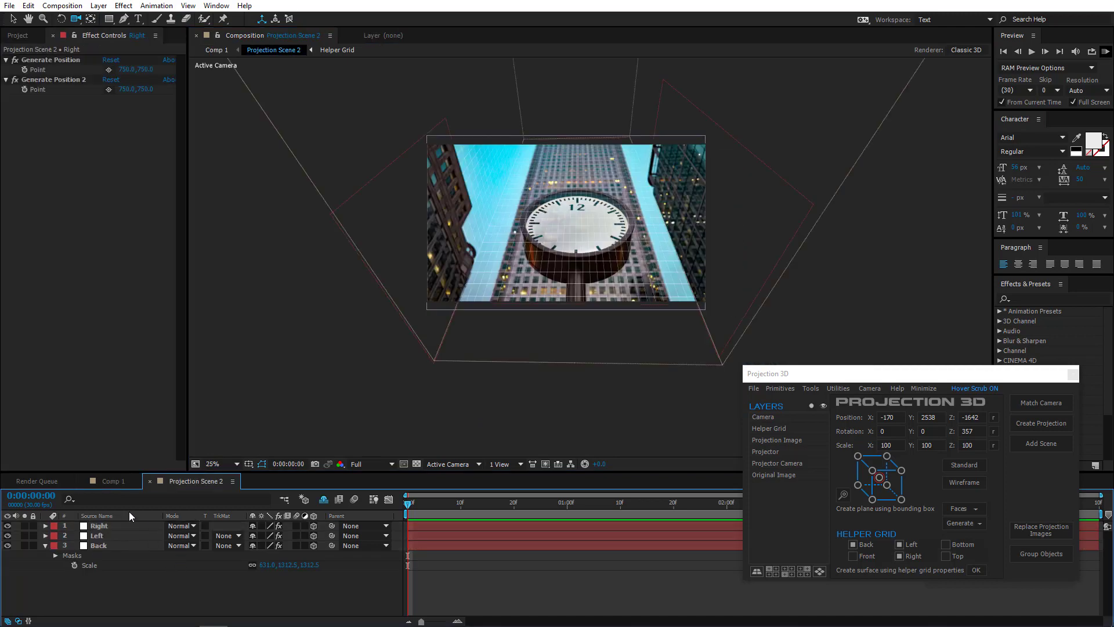
{"action": "left_click", "coordinate": [47, 544]}
{"action": "left_click", "coordinate": [785, 388]}
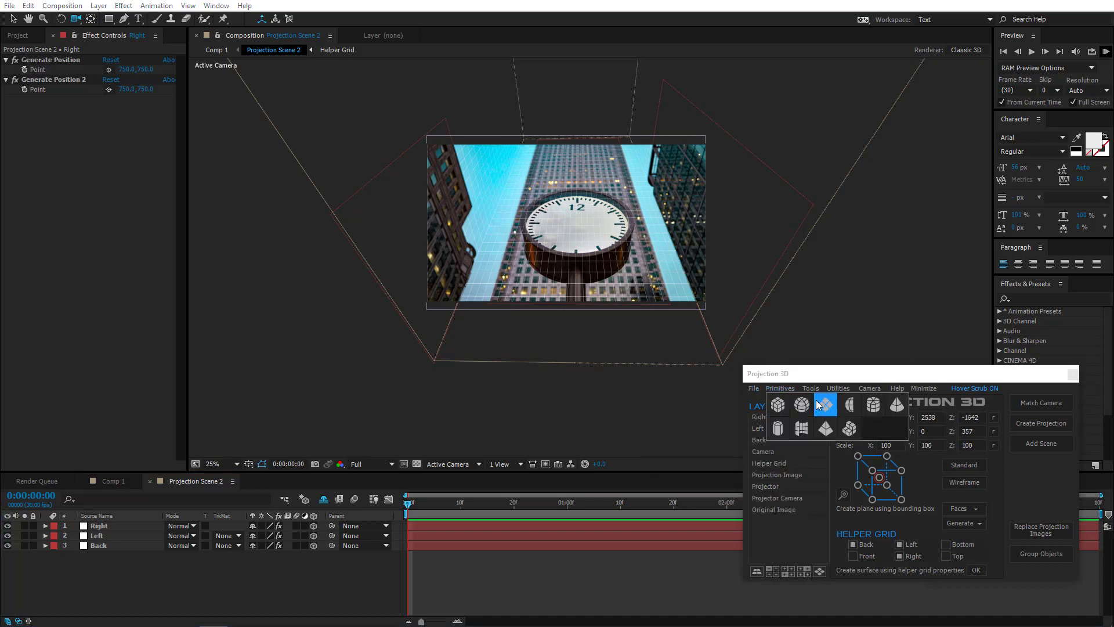
{"action": "left_click", "coordinate": [819, 401]}
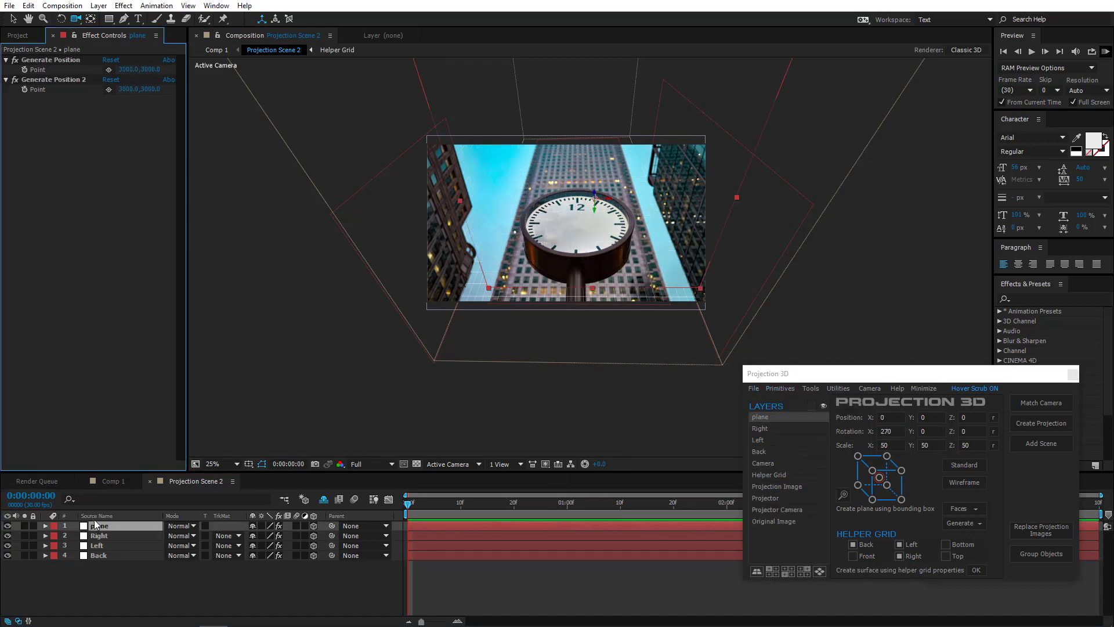
- Set the plane layer's X Rotation to 90°
{"action": "key", "text": "r"}
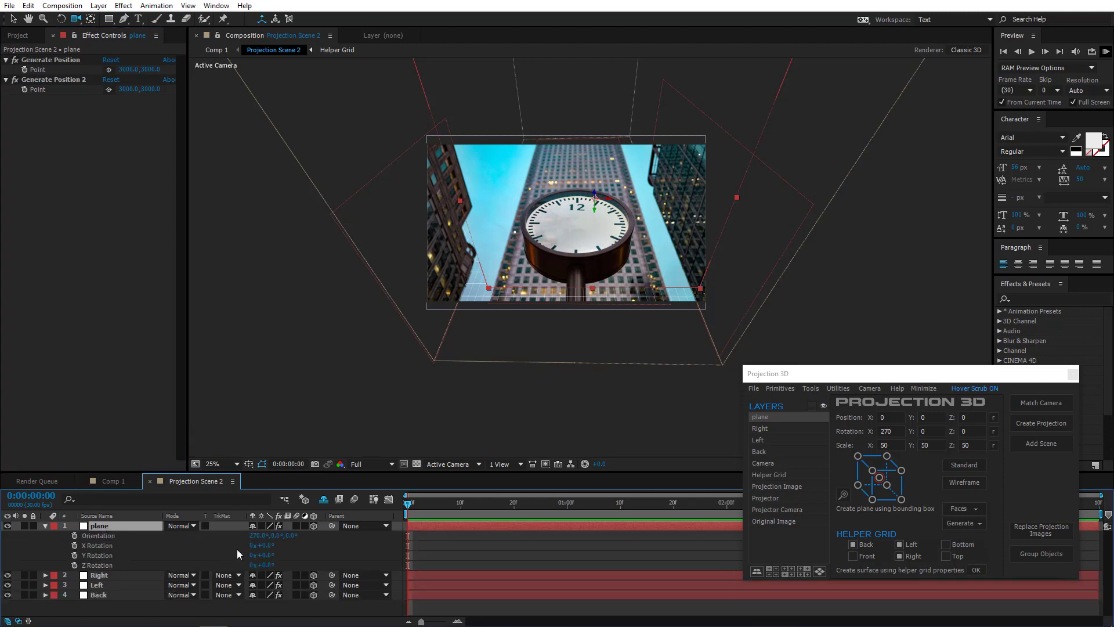
{"action": "left_click", "coordinate": [267, 546]}
{"action": "type", "text": "90"}
{"action": "key", "text": "Return"}
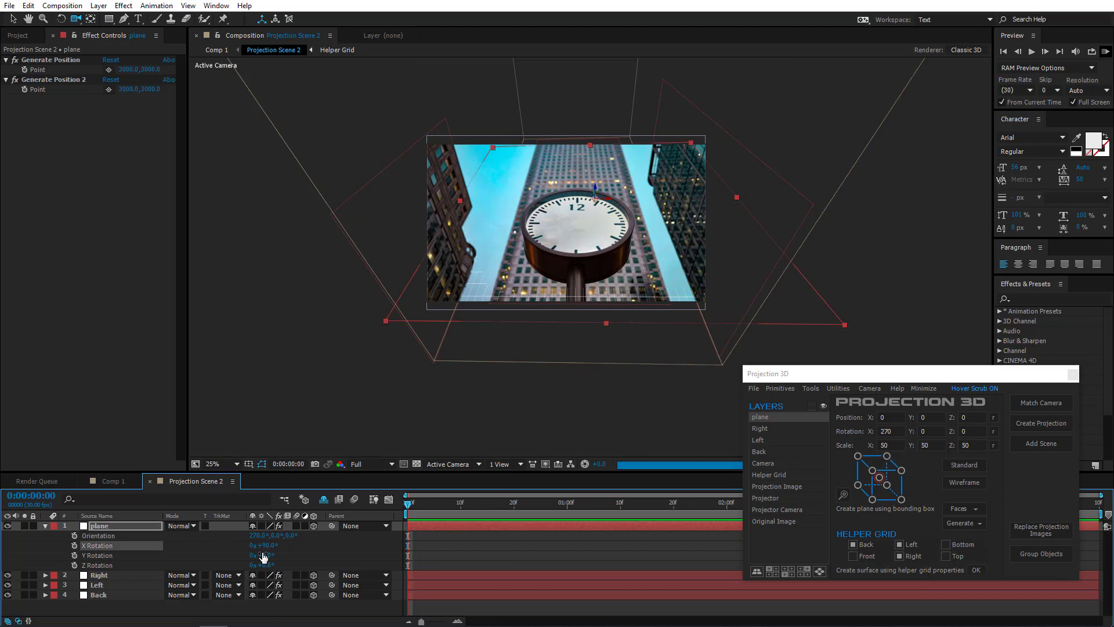
- In the Top view, move the plane toward the cameras and line it up just in front of them
{"action": "left_click", "coordinate": [454, 464]}
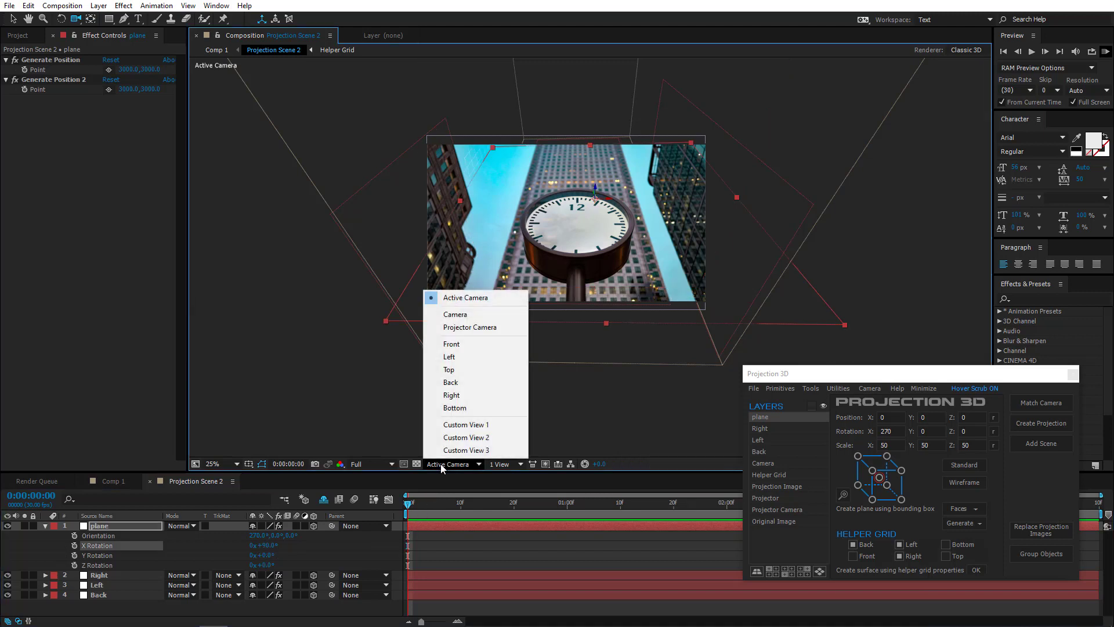
{"action": "left_click", "coordinate": [450, 370]}
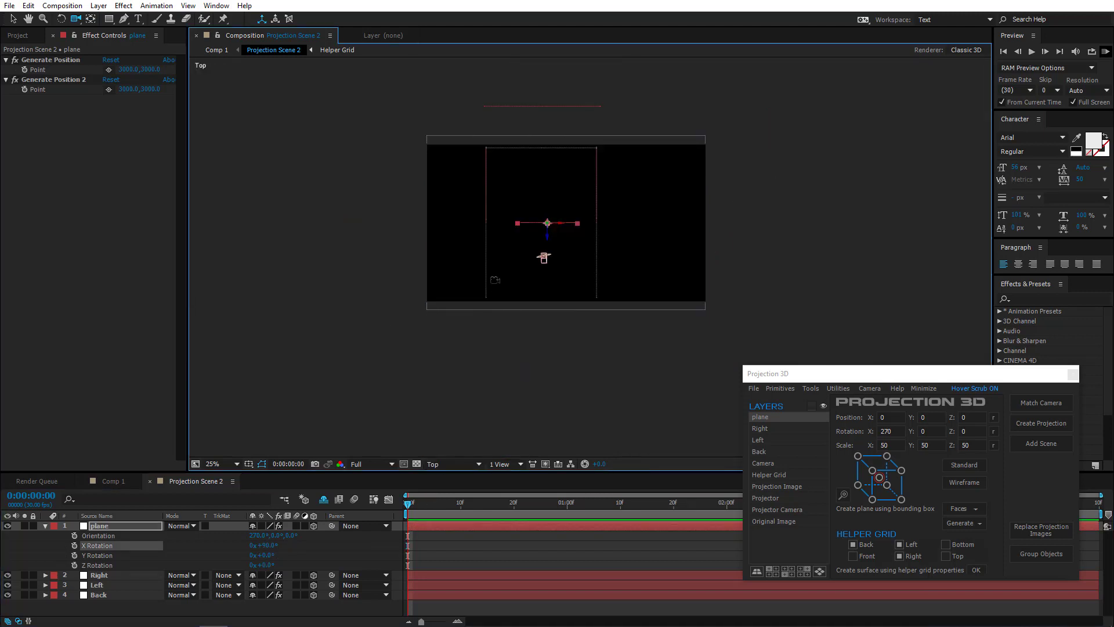
{"action": "left_click_drag", "start_coordinate": [495, 279], "coordinate": [480, 304]}
{"action": "left_click", "coordinate": [13, 20]}
{"action": "key", "text": "period"}
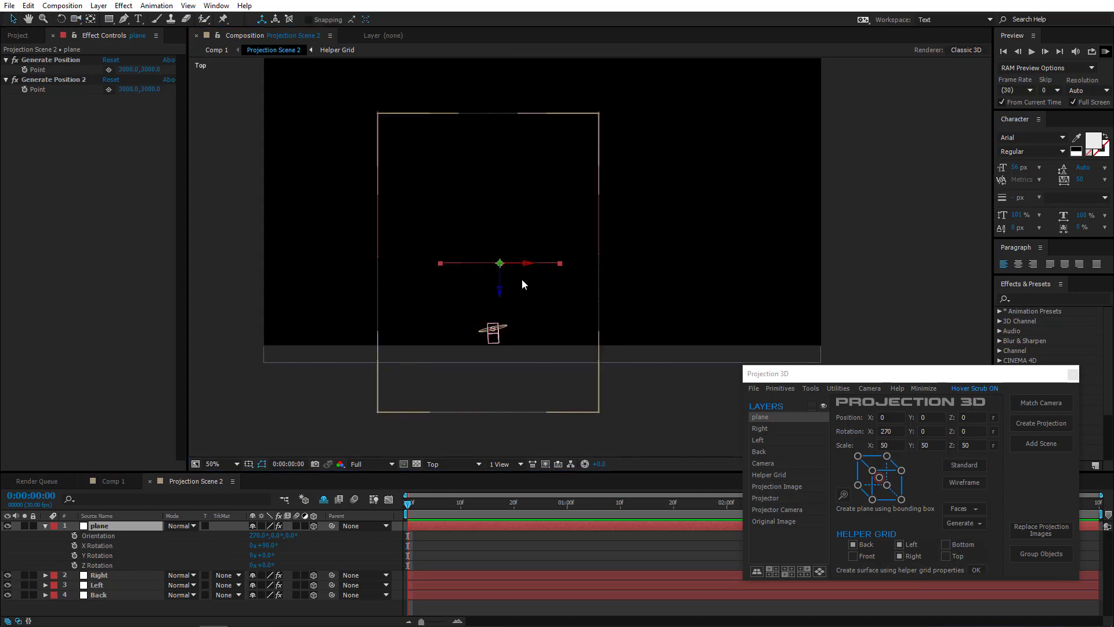
{"action": "left_click_drag", "start_coordinate": [501, 284], "coordinate": [522, 298]}
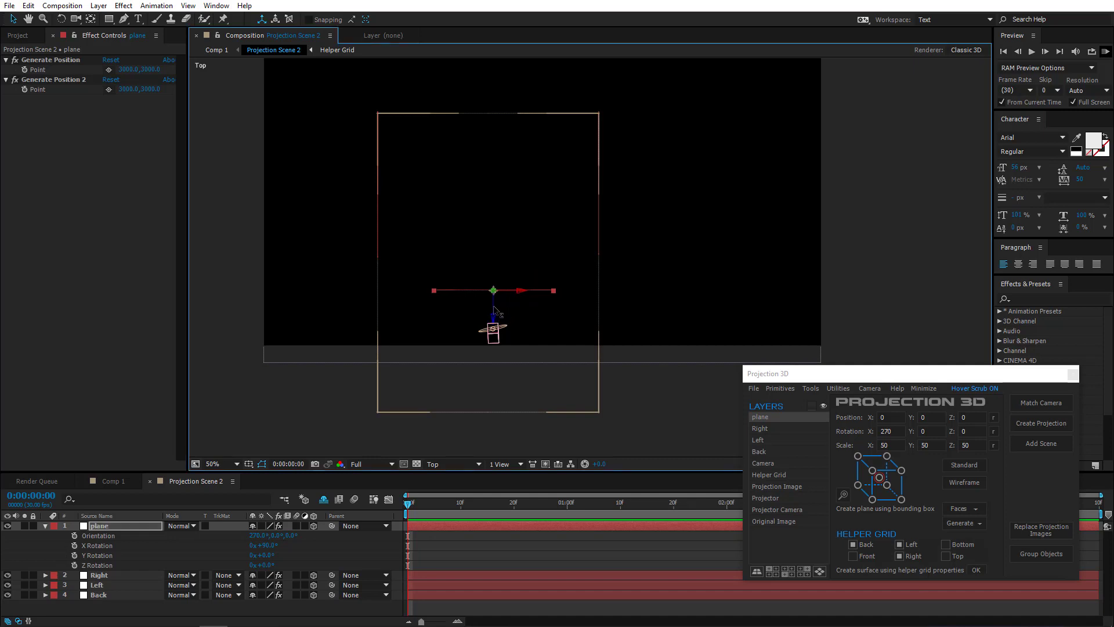
{"action": "key", "text": "comma"}
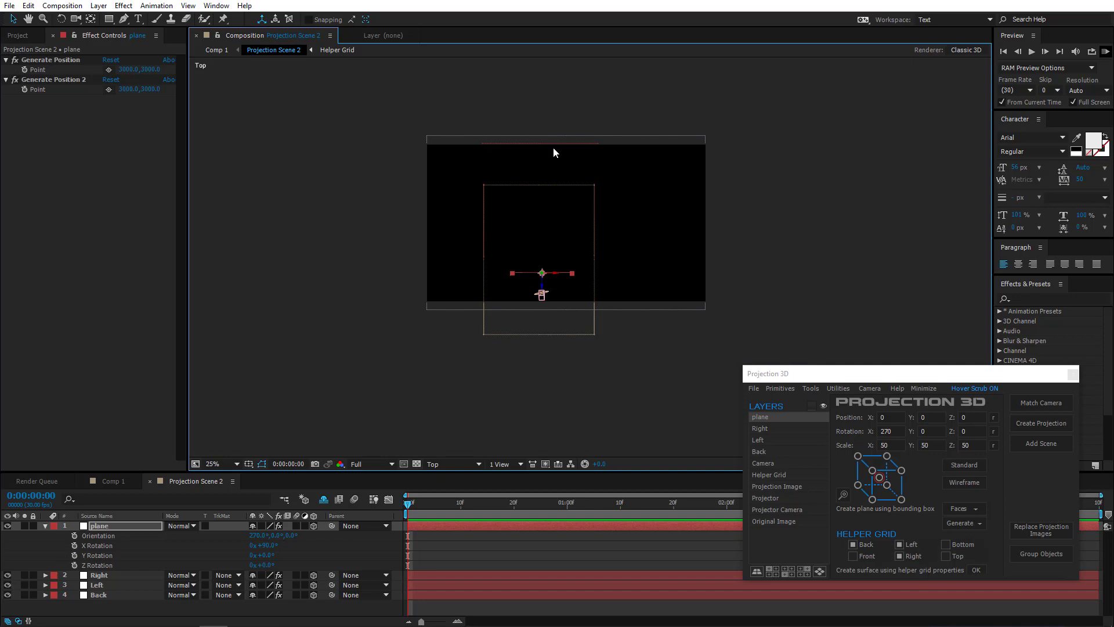
{"action": "key", "text": "period"}
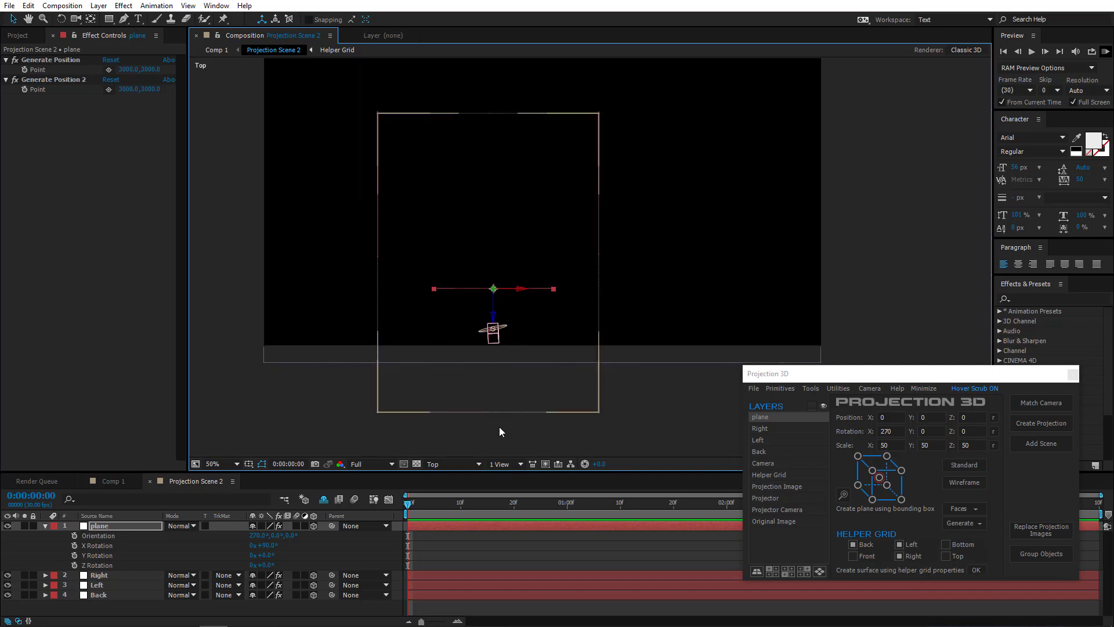
- Check the plane in Custom View 1, and reposition it in the Active Camera view so its centre sits over the clock face
{"action": "left_click", "coordinate": [445, 461]}
{"action": "left_click", "coordinate": [475, 425]}
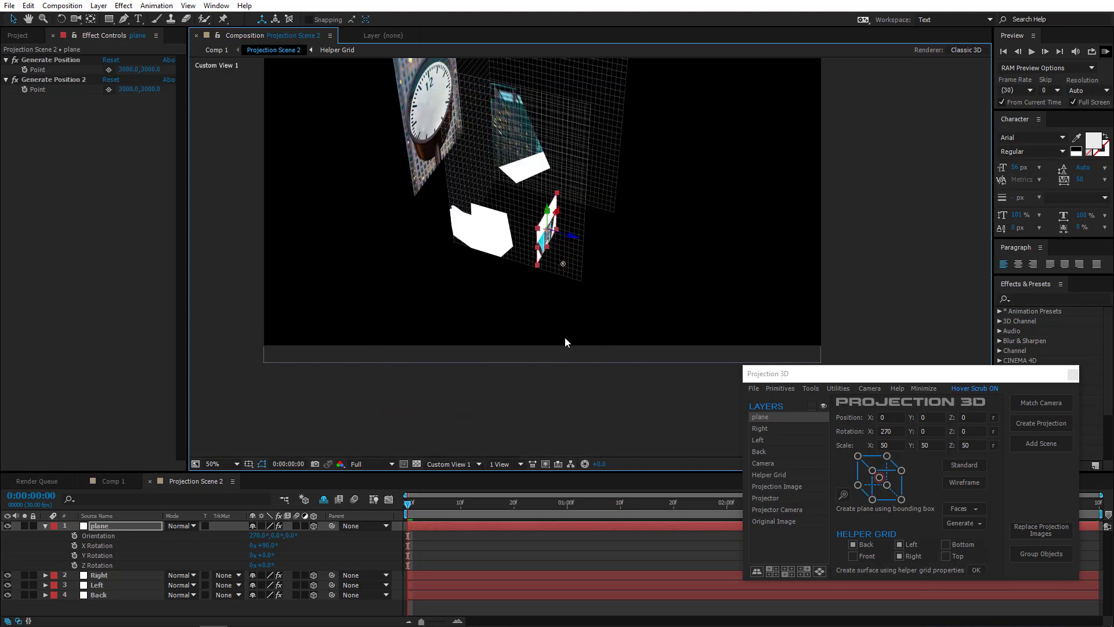
{"action": "scroll", "coordinate": [587, 300], "scroll_direction": "up", "scroll_amount": 1}
{"action": "left_click_drag", "start_coordinate": [517, 282], "coordinate": [612, 354]}
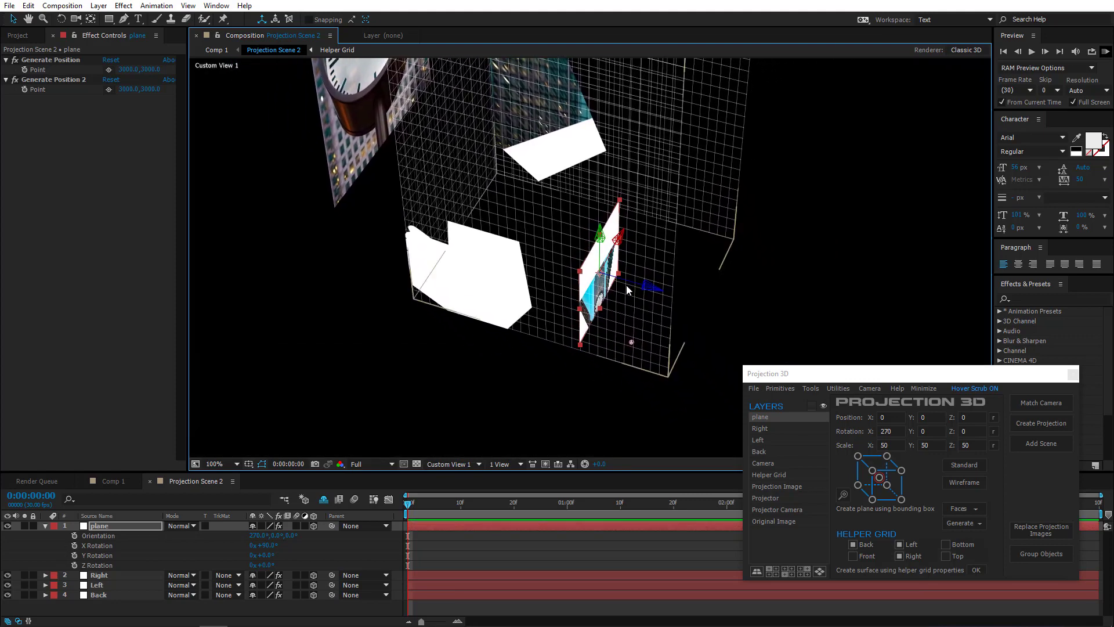
{"action": "left_click", "coordinate": [436, 463]}
{"action": "left_click", "coordinate": [464, 301]}
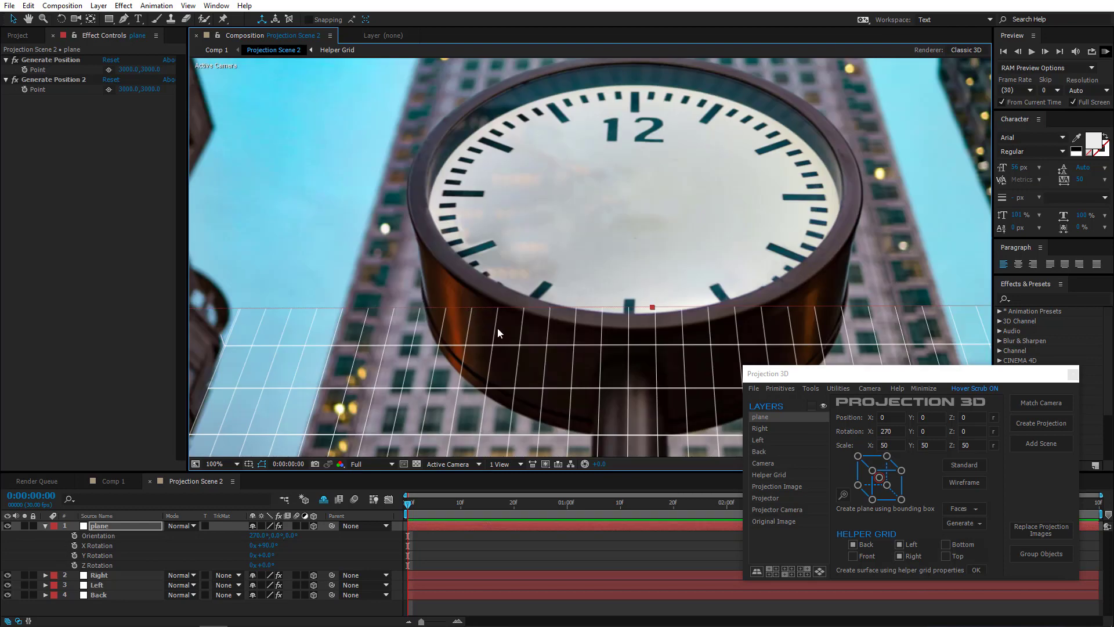
{"action": "scroll", "coordinate": [496, 331], "scroll_direction": "down", "scroll_amount": 3}
{"action": "scroll", "coordinate": [495, 334], "scroll_direction": "up", "scroll_amount": 1}
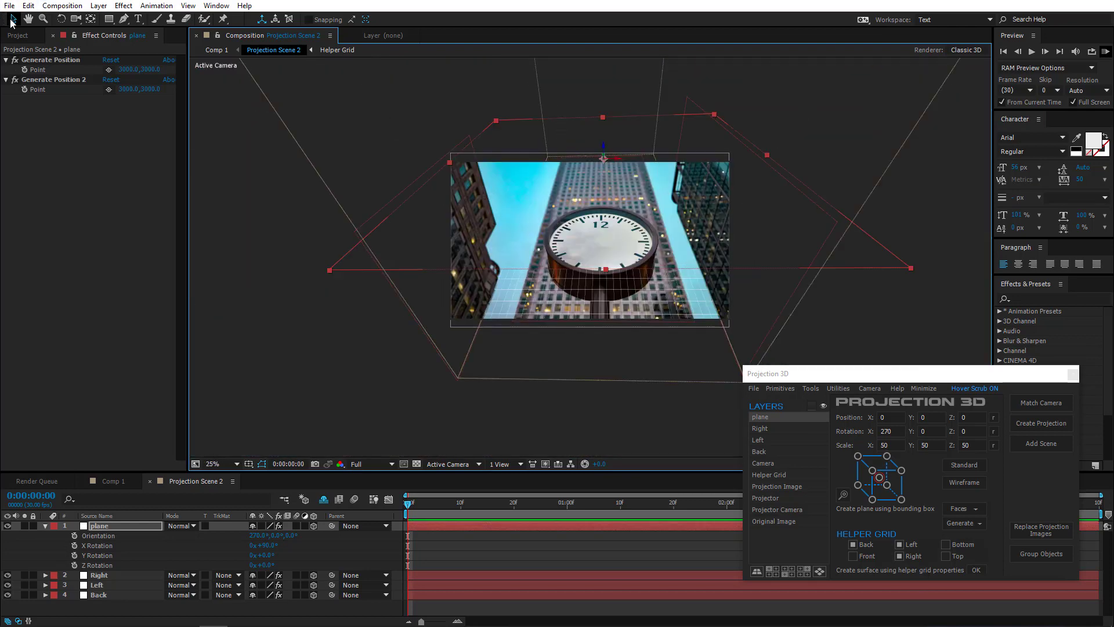
{"action": "left_click_drag", "start_coordinate": [604, 187], "coordinate": [589, 332]}
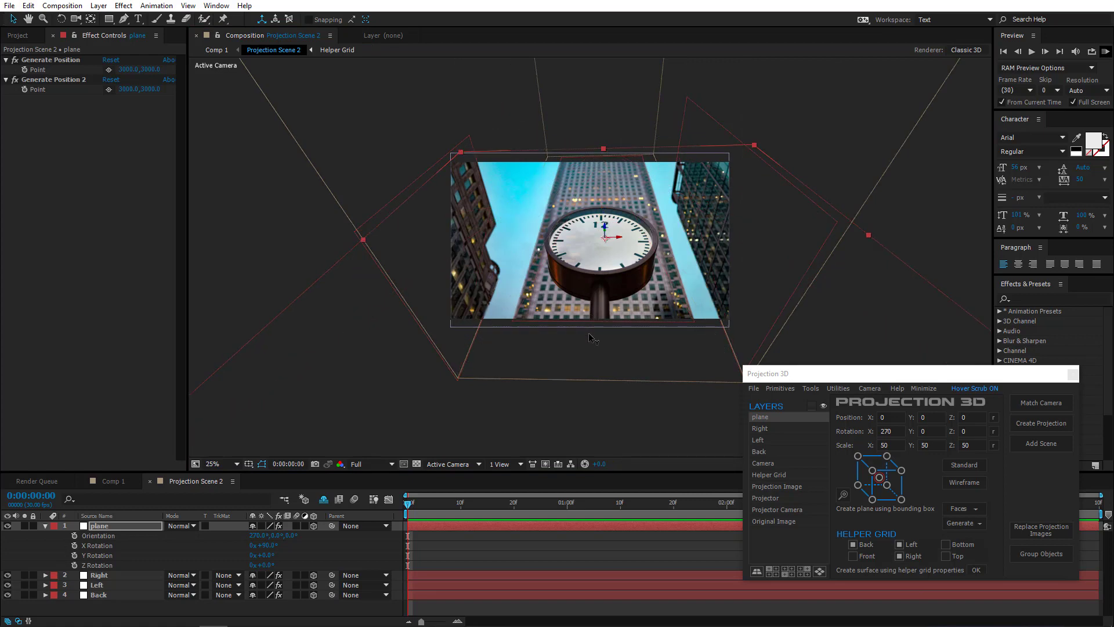
{"action": "scroll", "coordinate": [602, 273], "scroll_direction": "up", "scroll_amount": 2}
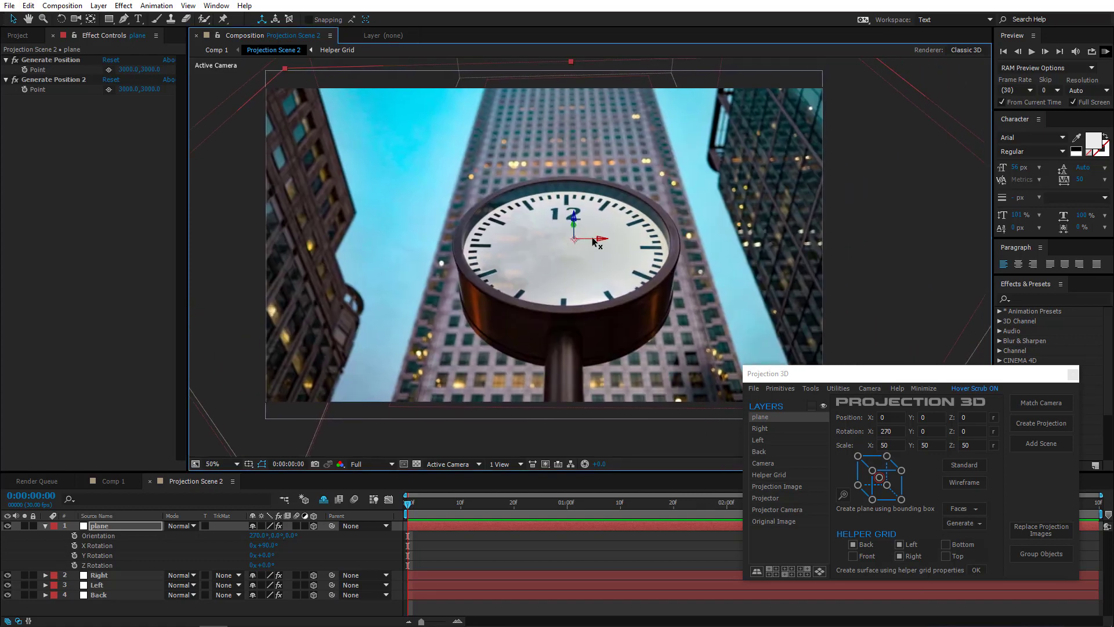
{"action": "left_click_drag", "start_coordinate": [598, 243], "coordinate": [589, 247]}
- Start a Pen mask on the plane layer at the bottom centre of the clock's rim and trace the lower rim leftward
{"action": "left_click", "coordinate": [125, 19]}
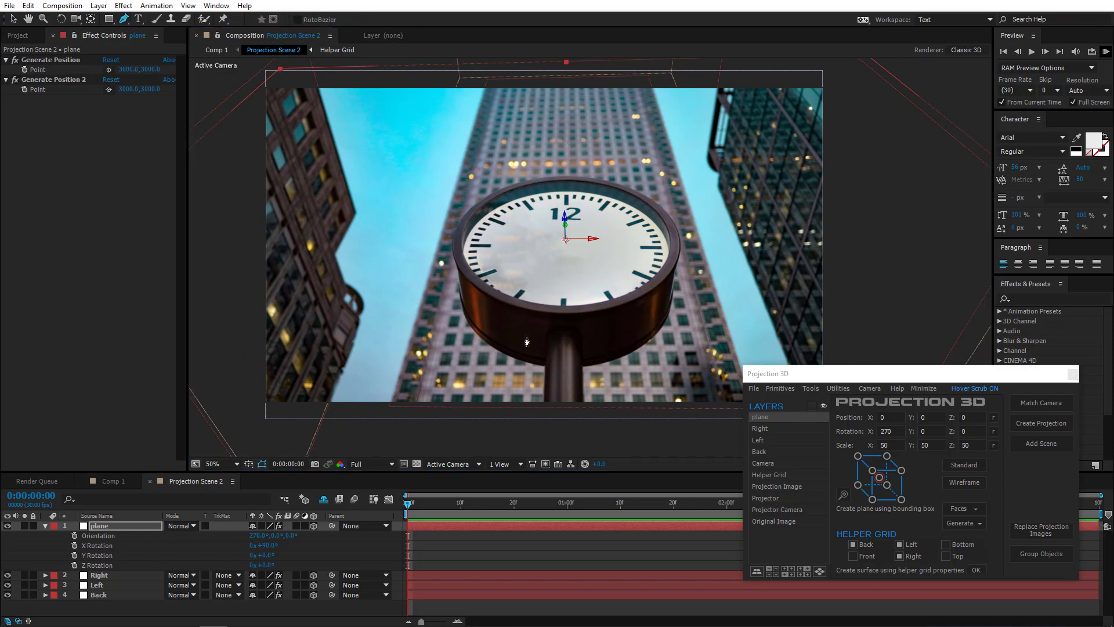
{"action": "scroll", "coordinate": [532, 337], "scroll_direction": "up", "scroll_amount": 2}
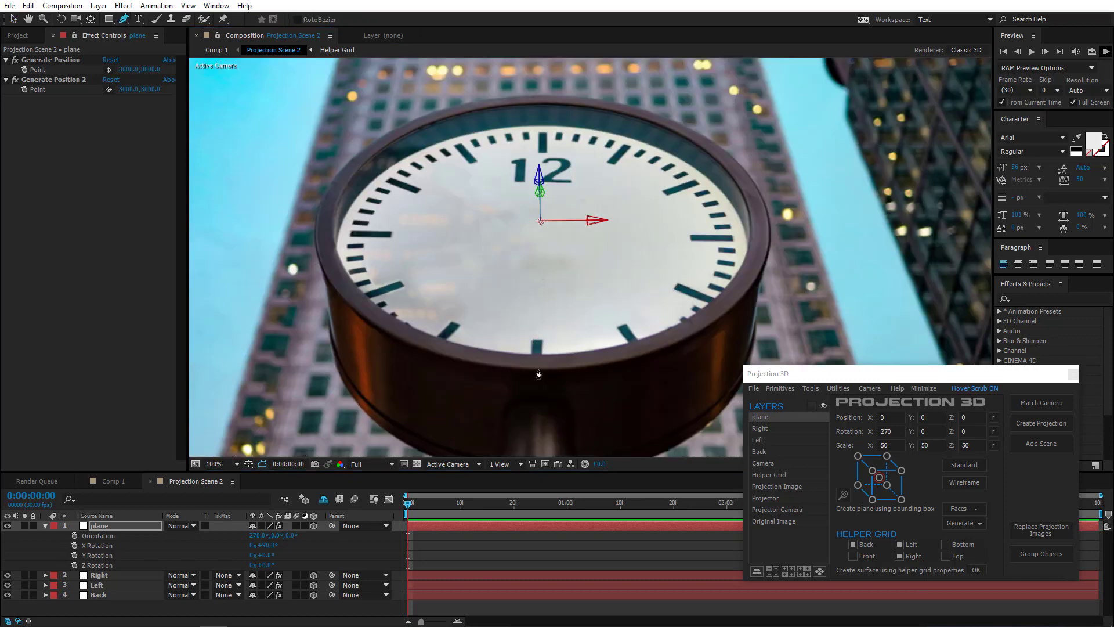
{"action": "left_click", "coordinate": [538, 369]}
{"action": "left_click", "coordinate": [509, 367]}
{"action": "left_click", "coordinate": [483, 363]}
{"action": "left_click", "coordinate": [453, 357]}
{"action": "left_click", "coordinate": [427, 349]}
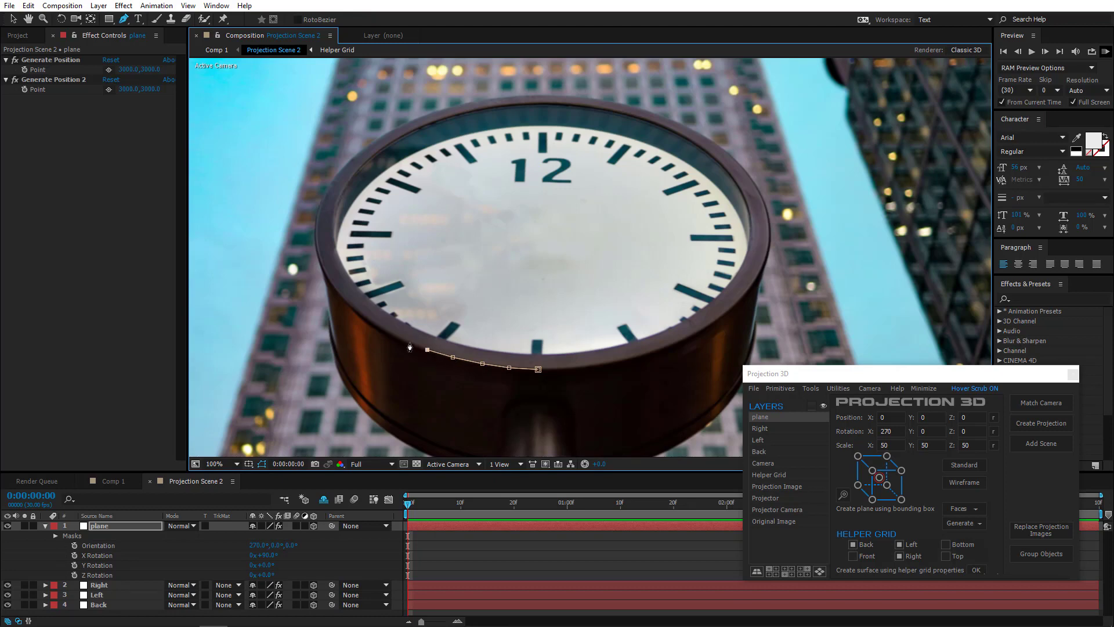
- Continue the plane's Pen mask along the clock rim's lower-left curve, around its leftmost edge and up the left side
{"action": "left_click", "coordinate": [405, 342]}
{"action": "left_click", "coordinate": [386, 331]}
{"action": "left_click", "coordinate": [363, 316]}
{"action": "left_click", "coordinate": [347, 301]}
{"action": "left_click", "coordinate": [331, 284]}
{"action": "left_click", "coordinate": [322, 268]}
{"action": "left_click", "coordinate": [317, 251]}
{"action": "left_click_drag", "start_coordinate": [327, 234], "coordinate": [377, 291]}
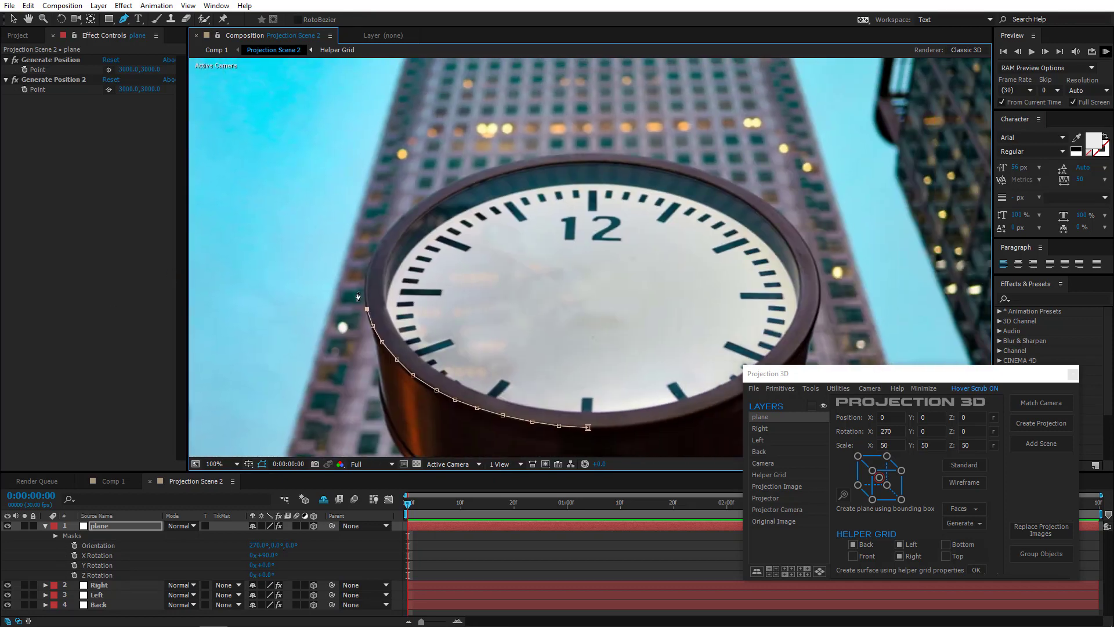
{"action": "scroll", "coordinate": [369, 271], "scroll_direction": "up", "scroll_amount": 1}
{"action": "left_click", "coordinate": [423, 285]}
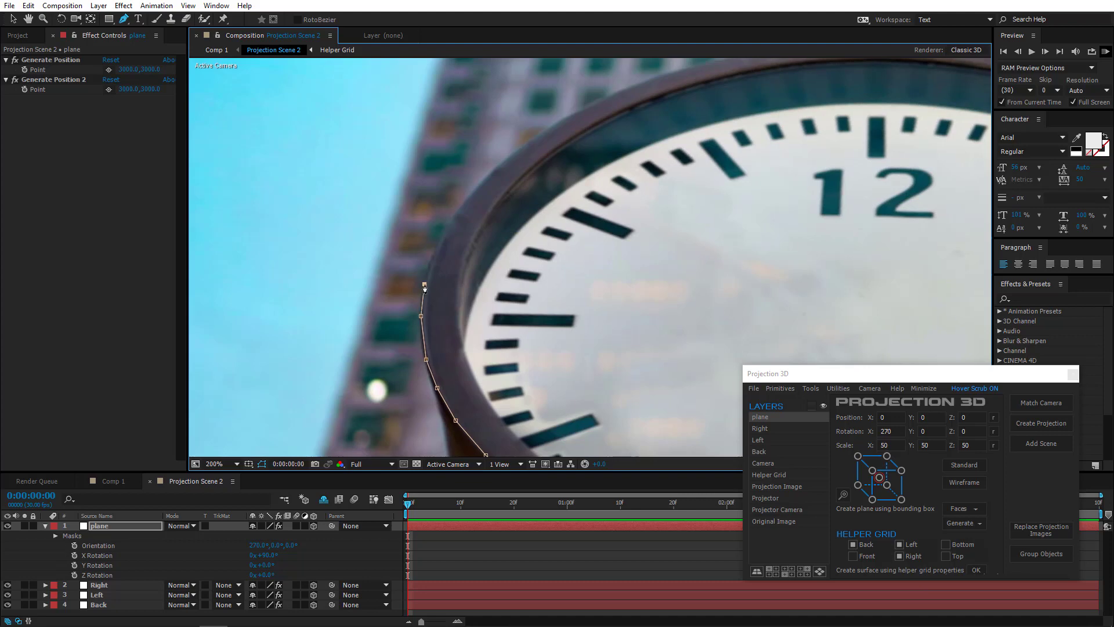
{"action": "left_click_drag", "start_coordinate": [434, 251], "coordinate": [397, 326]}
{"action": "left_click", "coordinate": [397, 327]}
{"action": "left_click", "coordinate": [420, 288]}
{"action": "left_click", "coordinate": [454, 252]}
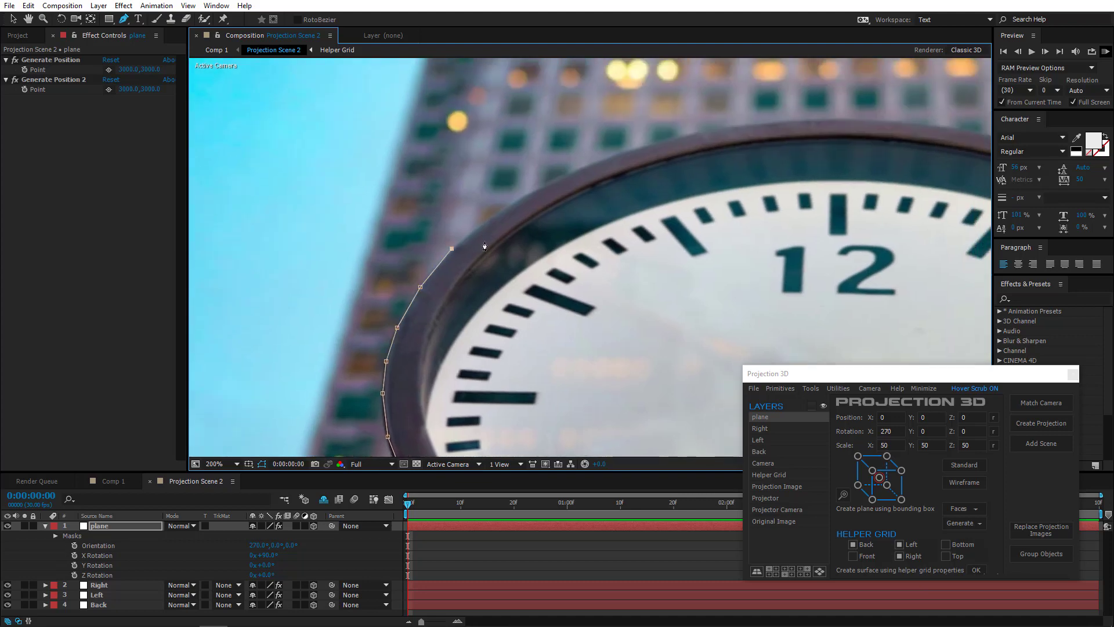
- Extend the mask over the upper-left rim and across the top of the clock, following its outer edge
{"action": "left_click_drag", "start_coordinate": [454, 252], "coordinate": [330, 319]}
{"action": "left_click", "coordinate": [377, 277]}
{"action": "left_click", "coordinate": [435, 246]}
{"action": "left_click", "coordinate": [510, 221]}
{"action": "left_click_drag", "start_coordinate": [511, 221], "coordinate": [363, 254]}
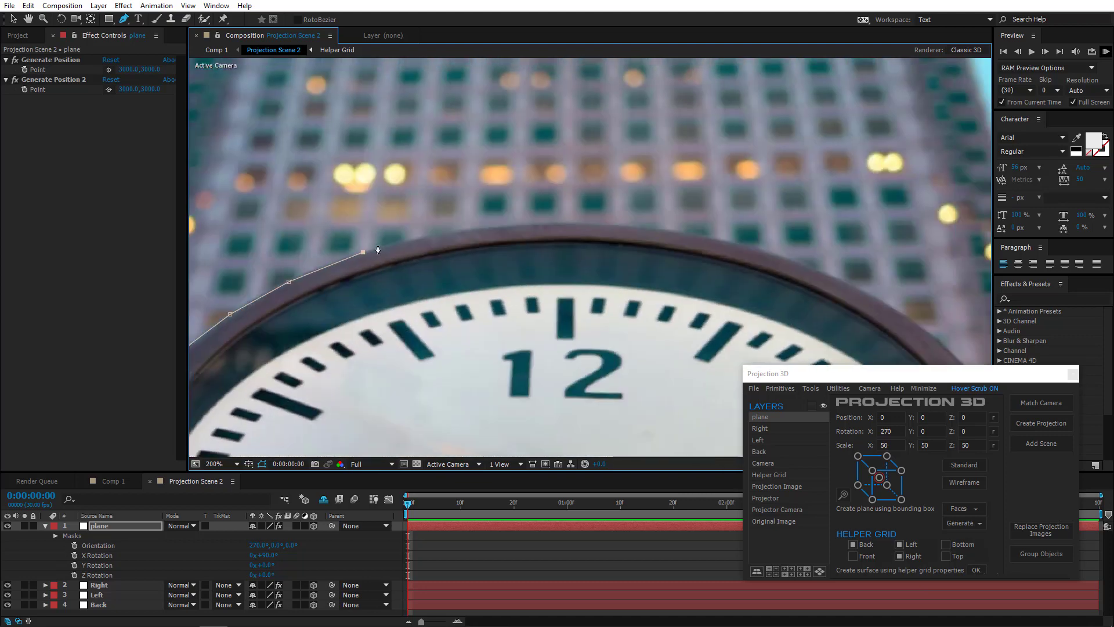
{"action": "left_click", "coordinate": [451, 232]}
{"action": "left_click", "coordinate": [526, 224]}
{"action": "left_click", "coordinate": [605, 224]}
{"action": "left_click_drag", "start_coordinate": [643, 260], "coordinate": [447, 243]}
{"action": "left_click", "coordinate": [486, 220]}
{"action": "left_click", "coordinate": [561, 235]}
{"action": "left_click_drag", "start_coordinate": [576, 243], "coordinate": [484, 208]}
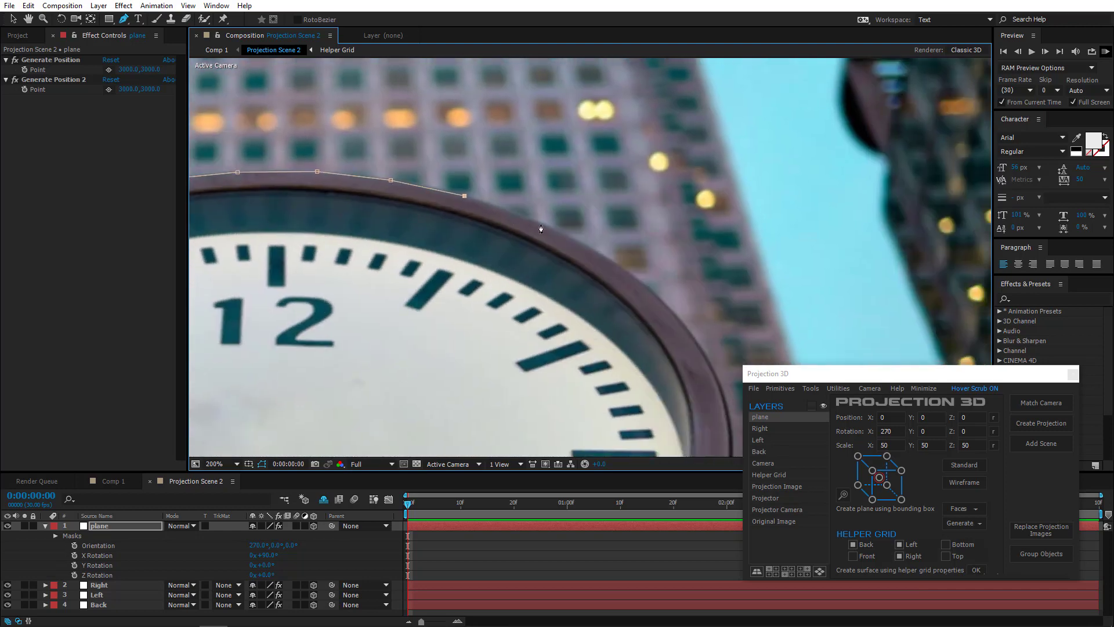
- Trace the mask down the upper-right rim and around the clock's rightmost outer edge
{"action": "left_click", "coordinate": [543, 223]}
{"action": "left_click_drag", "start_coordinate": [597, 257], "coordinate": [475, 189]}
{"action": "left_click", "coordinate": [475, 184]}
{"action": "left_click", "coordinate": [519, 213]}
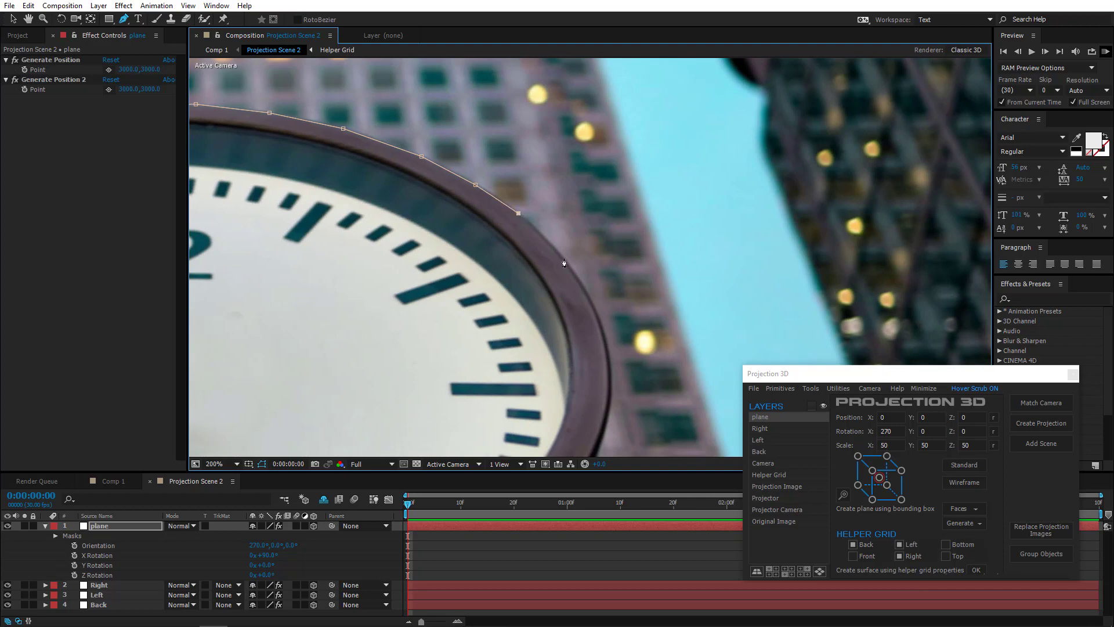
{"action": "left_click", "coordinate": [557, 248]}
{"action": "left_click_drag", "start_coordinate": [588, 301], "coordinate": [523, 252]}
{"action": "left_click", "coordinate": [518, 236]}
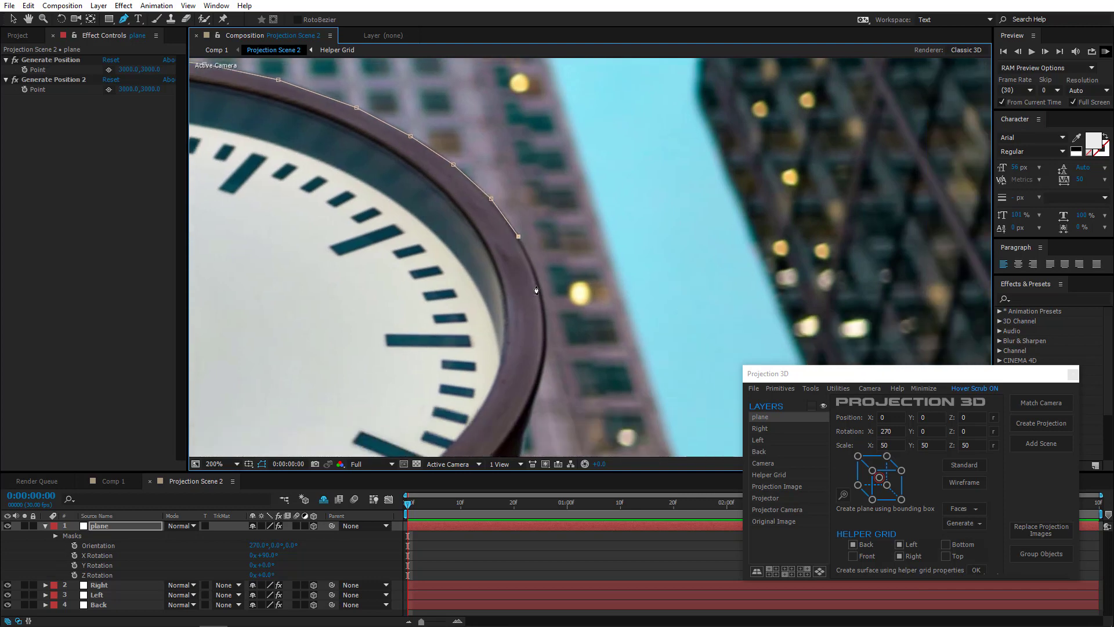
{"action": "left_click", "coordinate": [536, 274]}
{"action": "left_click", "coordinate": [543, 306]}
{"action": "left_click", "coordinate": [543, 345]}
{"action": "left_click_drag", "start_coordinate": [543, 347], "coordinate": [549, 252]}
{"action": "left_click", "coordinate": [539, 293]}
{"action": "left_click", "coordinate": [522, 325]}
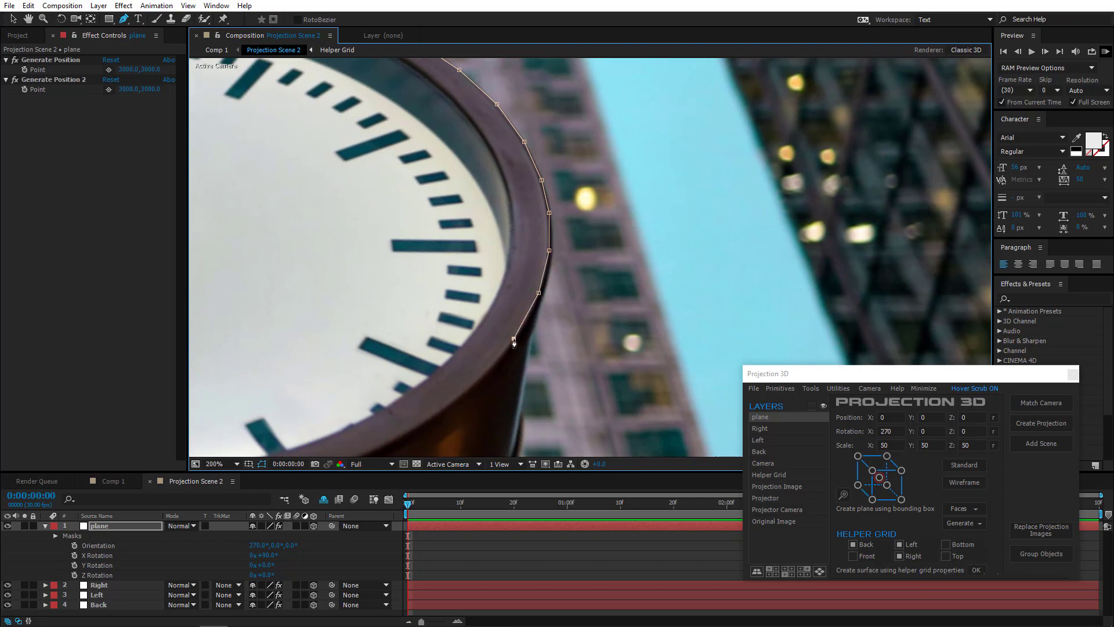
- Trace the lower-right rim back to the bottom centre and close the mask on its first point
{"action": "left_click", "coordinate": [500, 358]}
{"action": "left_click_drag", "start_coordinate": [459, 402], "coordinate": [562, 286]}
{"action": "left_click", "coordinate": [568, 275]}
{"action": "left_click", "coordinate": [527, 306]}
{"action": "left_click", "coordinate": [482, 332]}
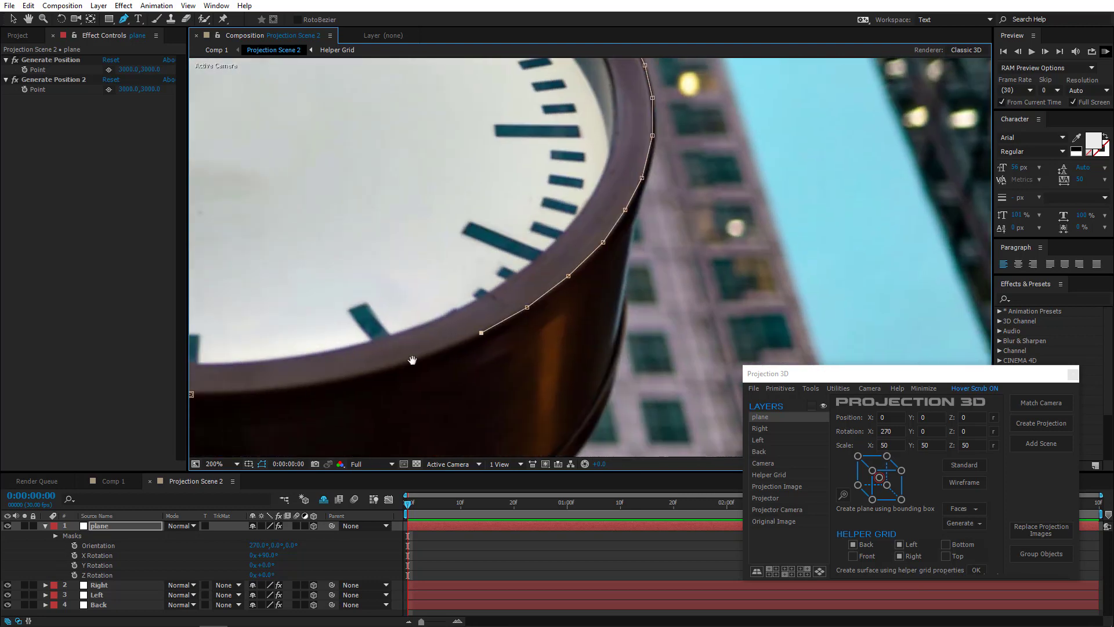
{"action": "left_click_drag", "start_coordinate": [412, 360], "coordinate": [550, 297]}
{"action": "left_click", "coordinate": [572, 287]}
{"action": "left_click", "coordinate": [523, 305]}
{"action": "left_click", "coordinate": [463, 318]}
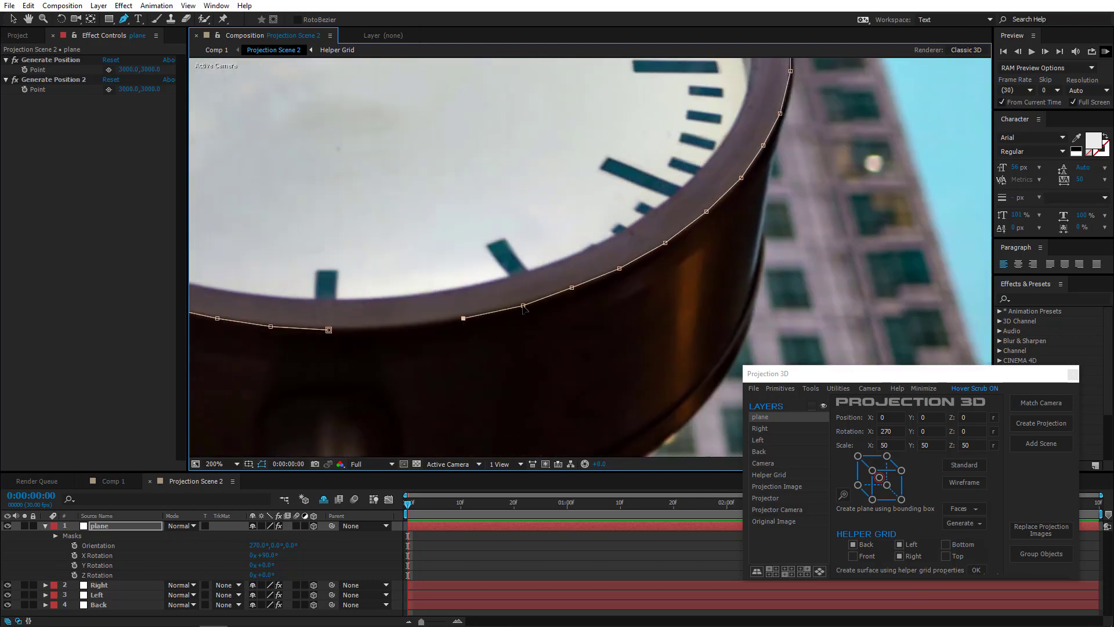
{"action": "left_click", "coordinate": [403, 327]}
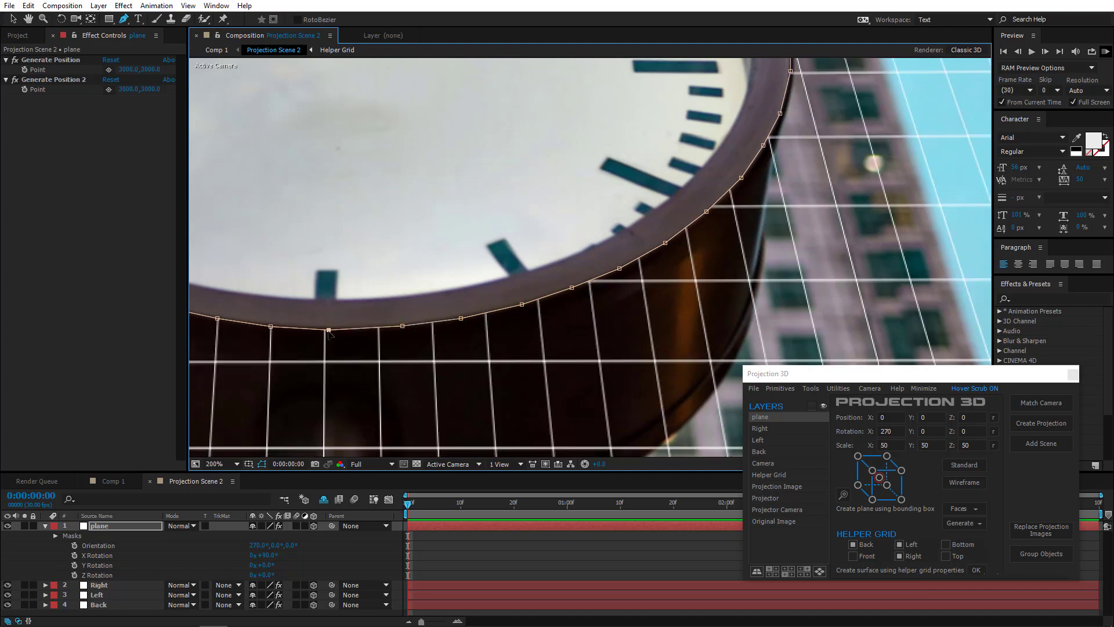
{"action": "scroll", "coordinate": [475, 302], "scroll_direction": "down", "scroll_amount": 2}
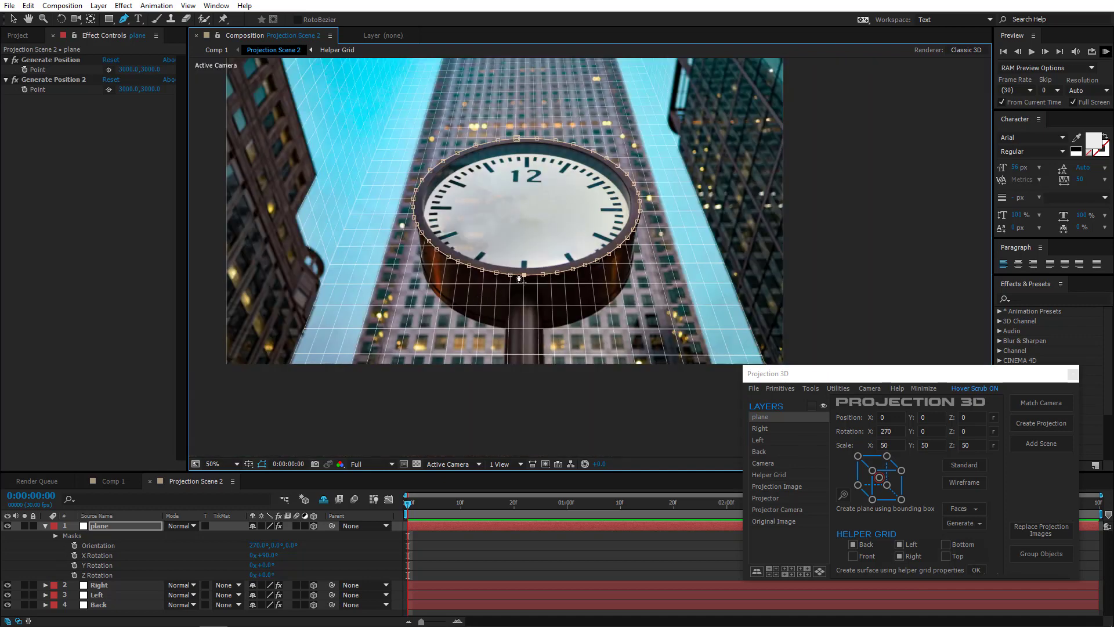
{"action": "left_click_drag", "start_coordinate": [546, 250], "coordinate": [518, 328]}
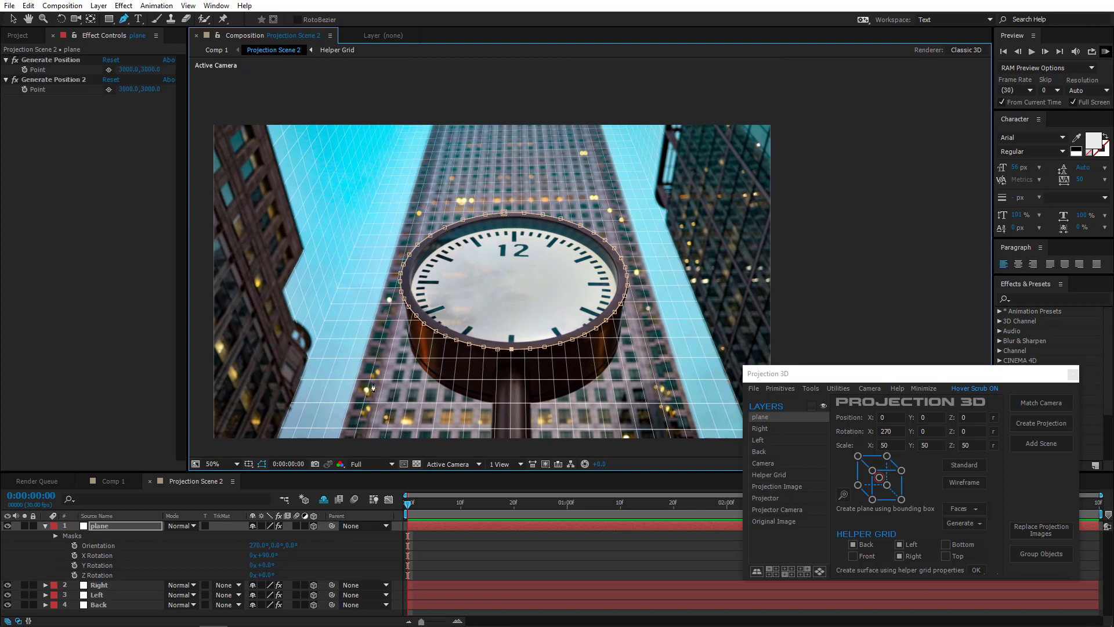
- Duplicate the masked plane layer and move the copy down along its Z axis to the bottom edge of the clock drum
{"action": "left_click", "coordinate": [106, 525]}
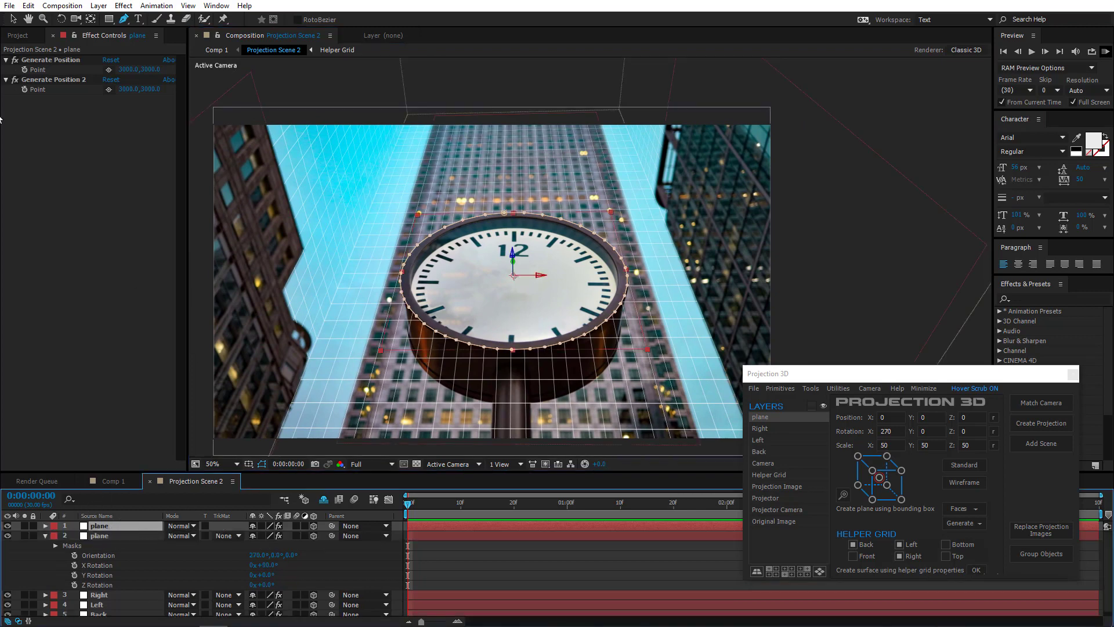
{"action": "key", "text": "v"}
{"action": "key", "text": "ctrl+d"}
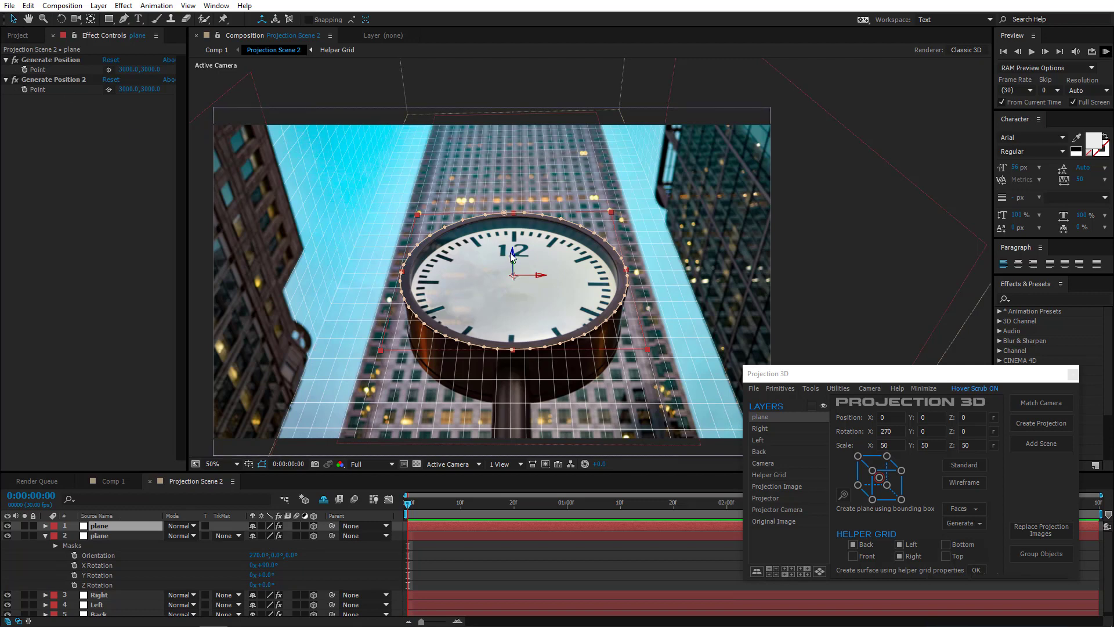
{"action": "left_click_drag", "start_coordinate": [512, 254], "coordinate": [547, 278]}
- Create a surface between the two masked planes with Mask Modeler, using the New type and Keep Mask
{"action": "left_click", "coordinate": [100, 536], "text": "shift"}
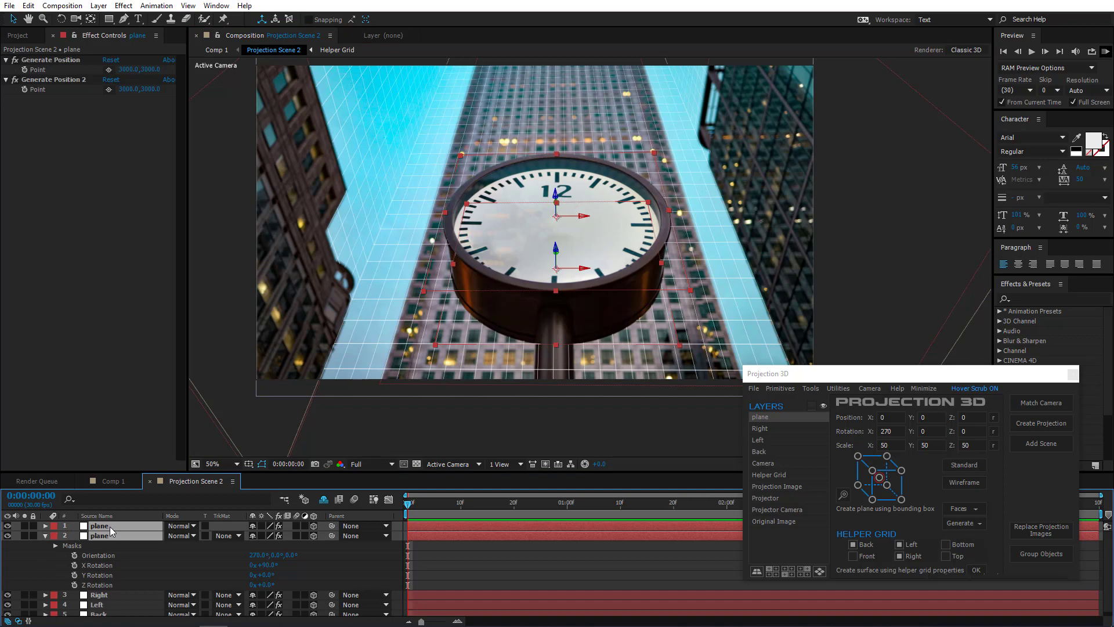
{"action": "left_click", "coordinate": [820, 390]}
{"action": "left_click", "coordinate": [829, 424]}
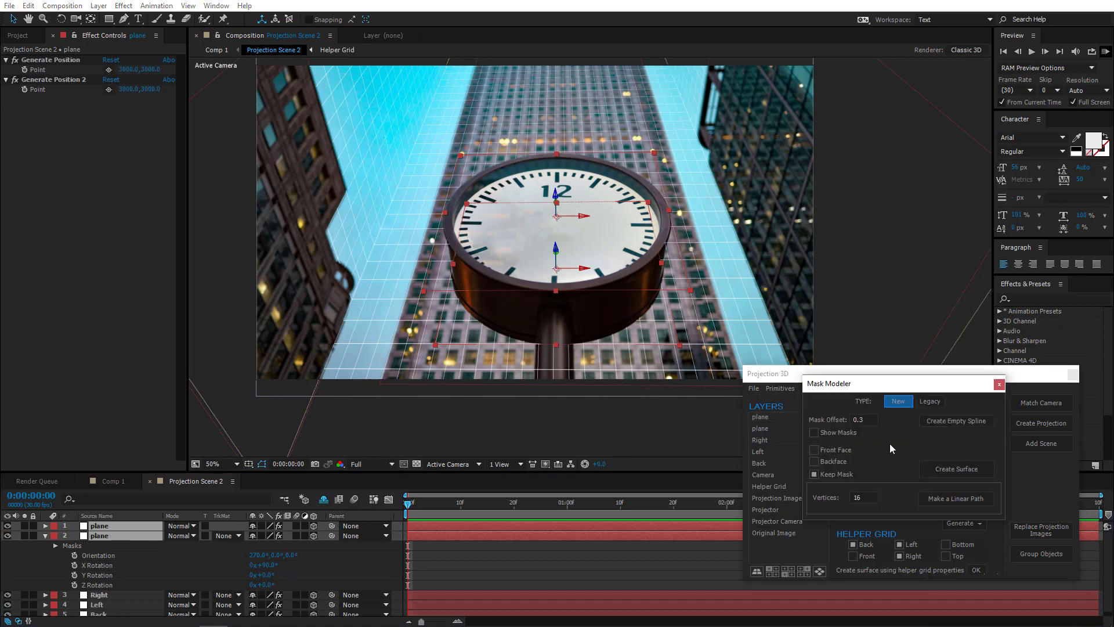
{"action": "left_click", "coordinate": [954, 475]}
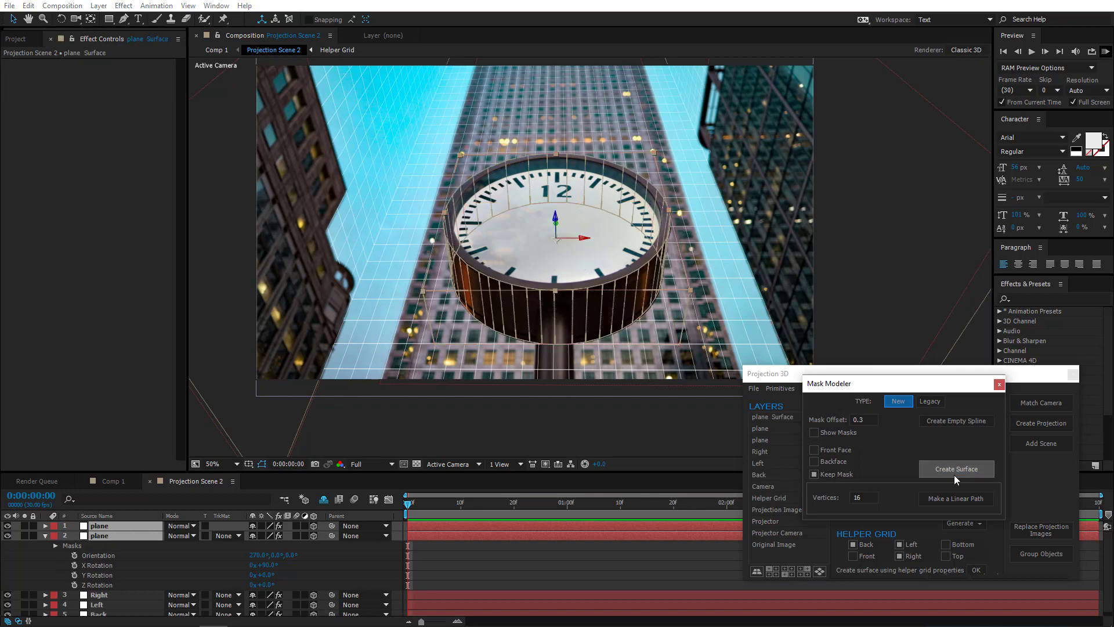
{"action": "left_click", "coordinate": [1000, 385]}
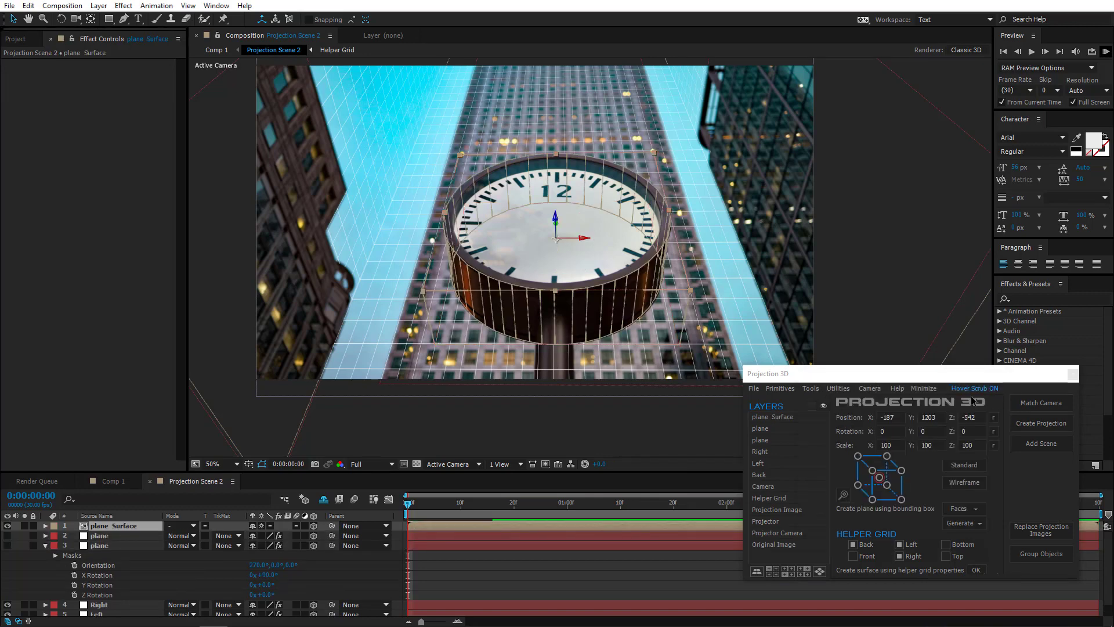
- Delete the duplicate plane at the drum's bottom edge, and make the remaining clock face plane visible again
{"action": "left_click", "coordinate": [116, 538]}
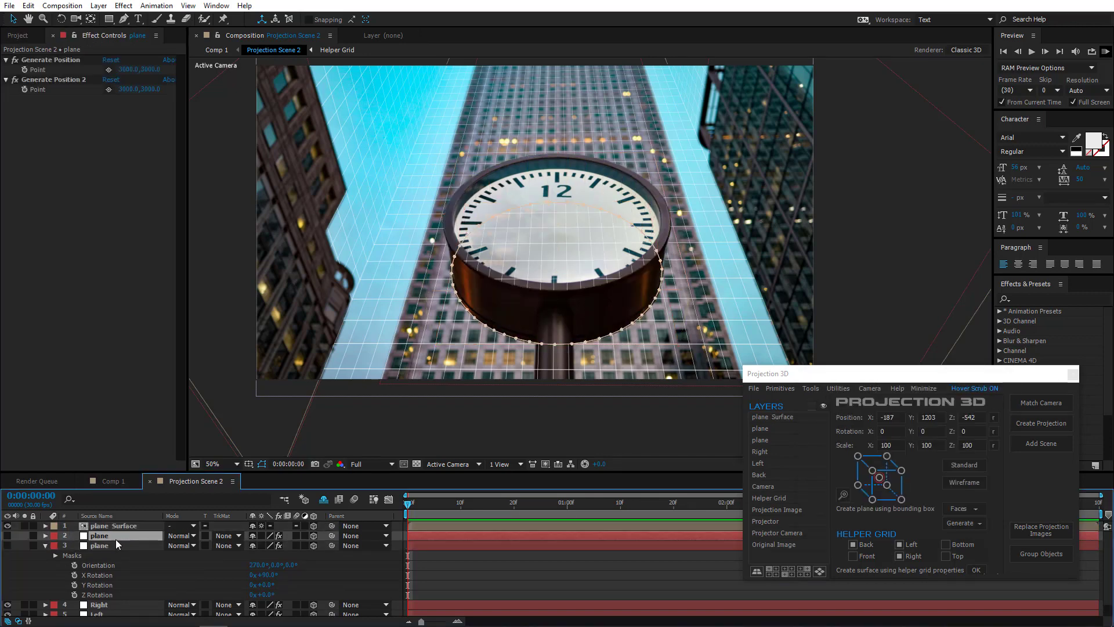
{"action": "key", "text": "Delete"}
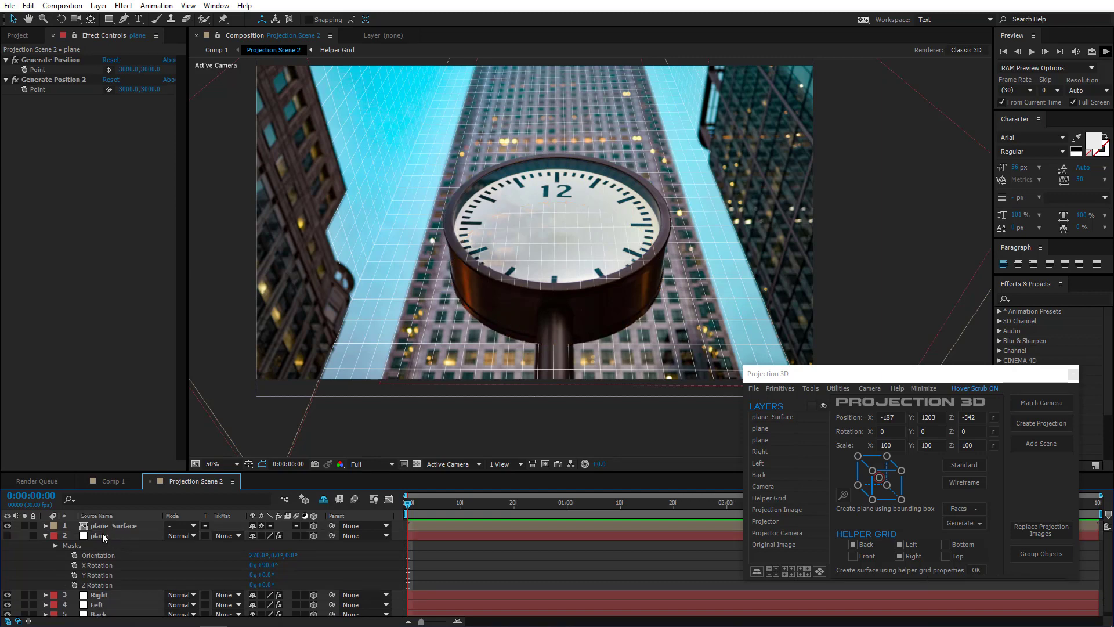
{"action": "left_click", "coordinate": [100, 537]}
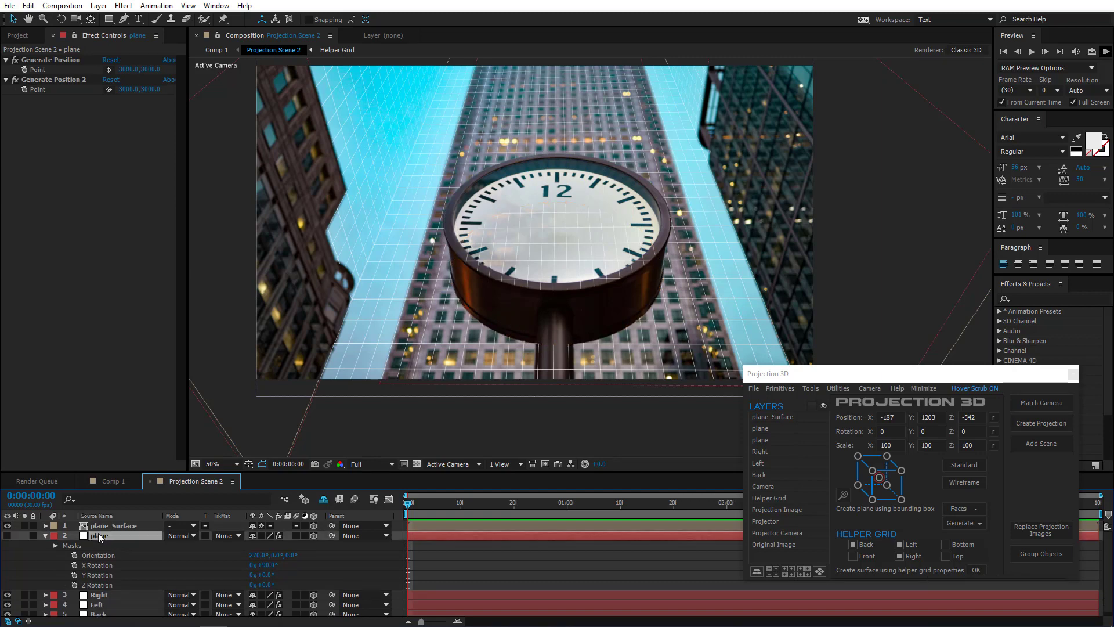
{"action": "left_click", "coordinate": [45, 535]}
{"action": "left_click", "coordinate": [7, 536]}
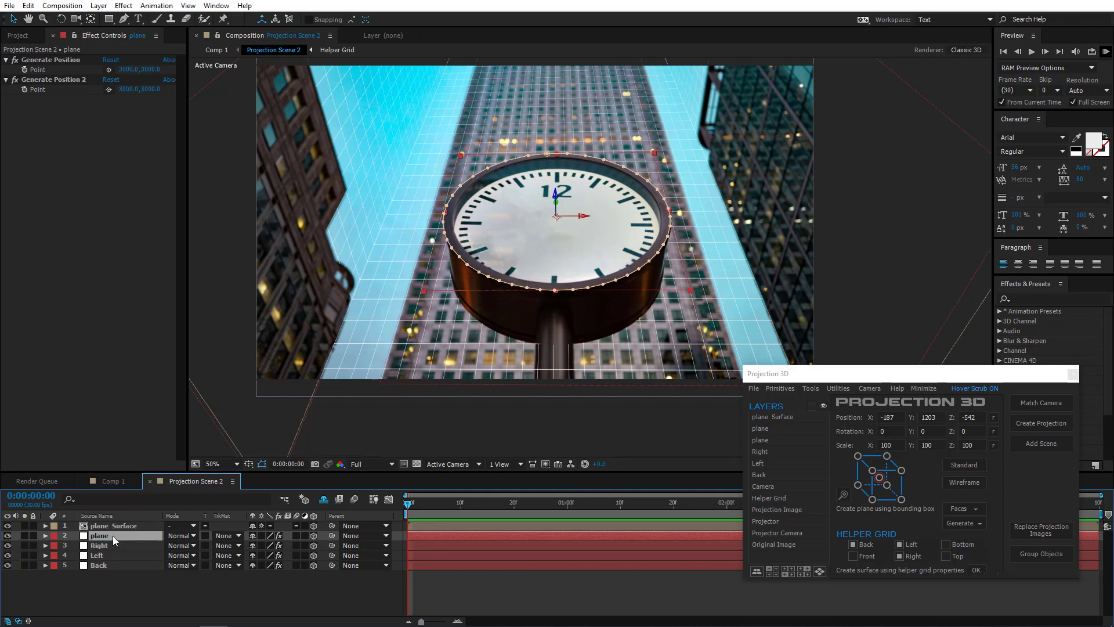
- Add a cylinder primitive at the clock face plane and, in the Top view, centre it within the depth of the drum surface
{"action": "left_click", "coordinate": [784, 388]}
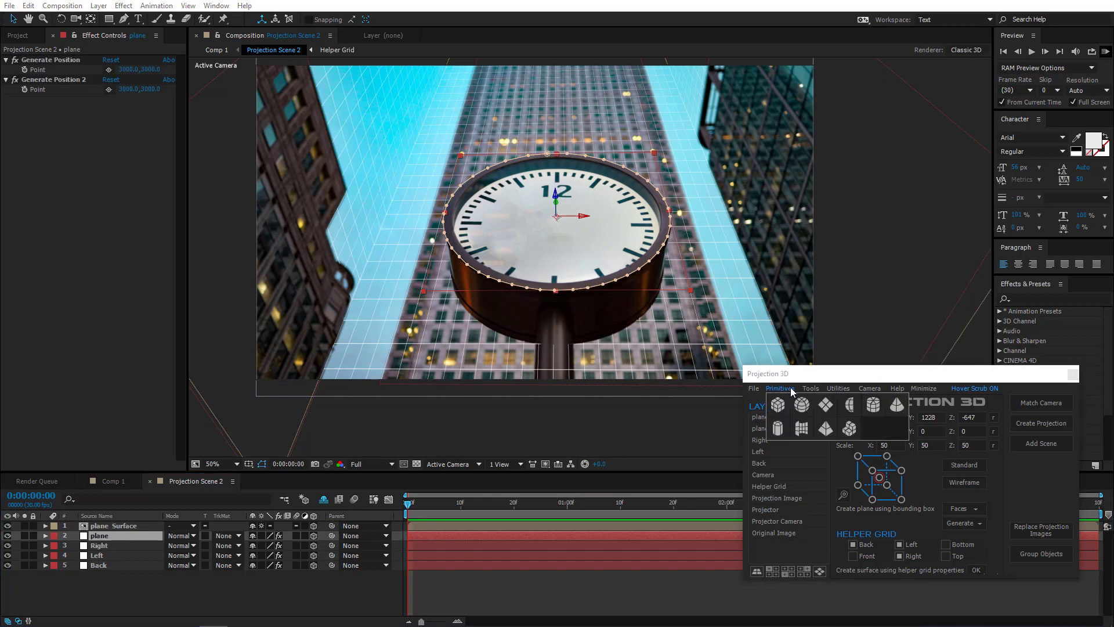
{"action": "left_click", "coordinate": [873, 404]}
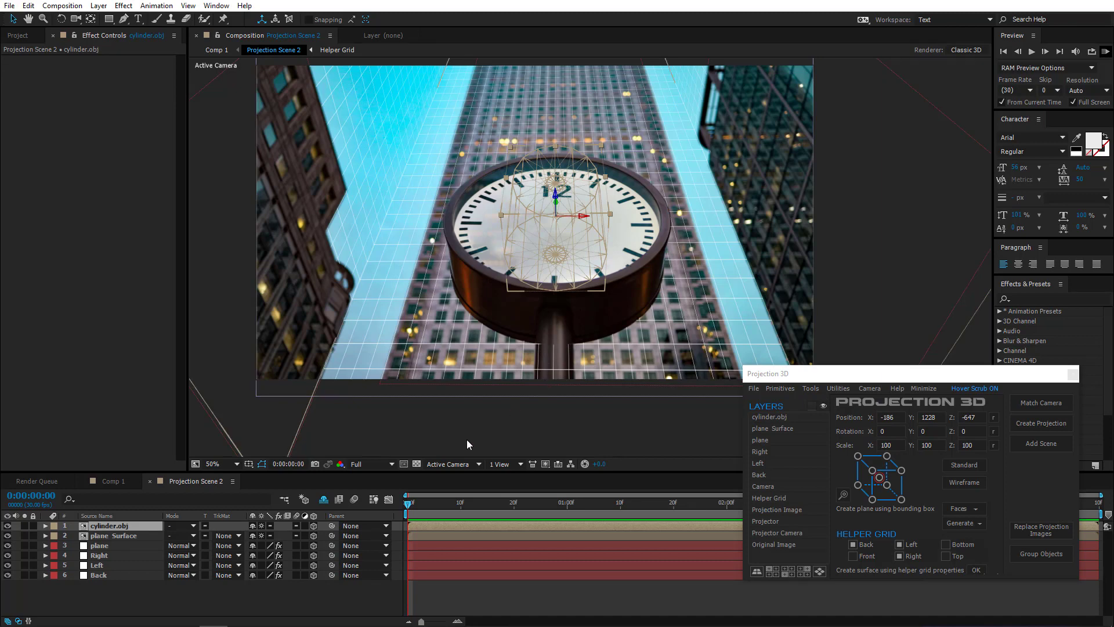
{"action": "left_click", "coordinate": [442, 464]}
{"action": "left_click", "coordinate": [449, 369]}
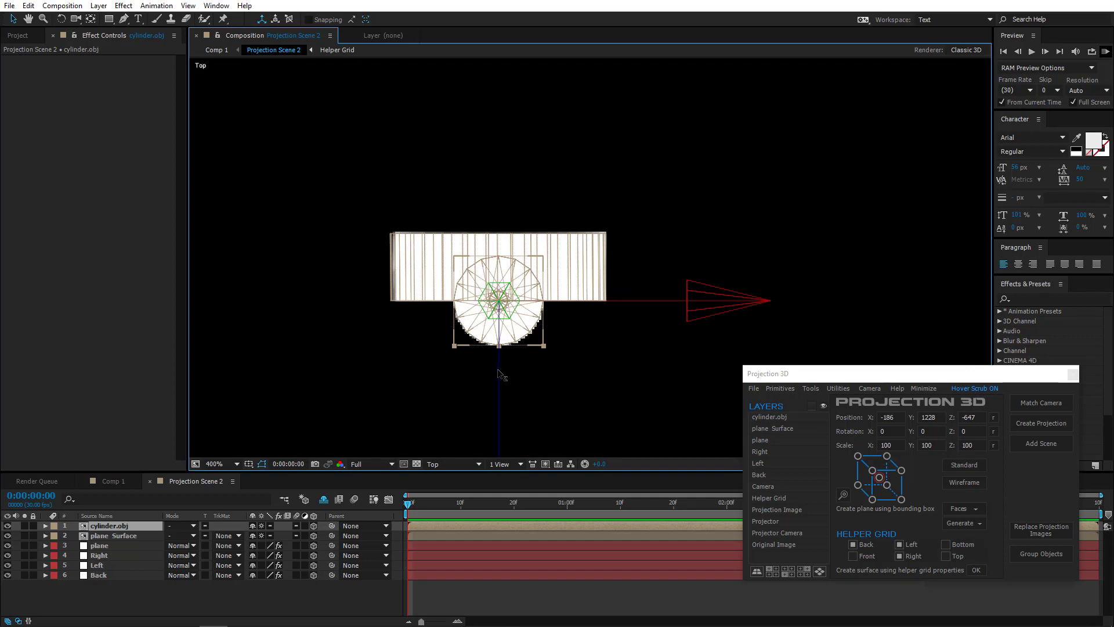
{"action": "left_click_drag", "start_coordinate": [499, 369], "coordinate": [519, 340]}
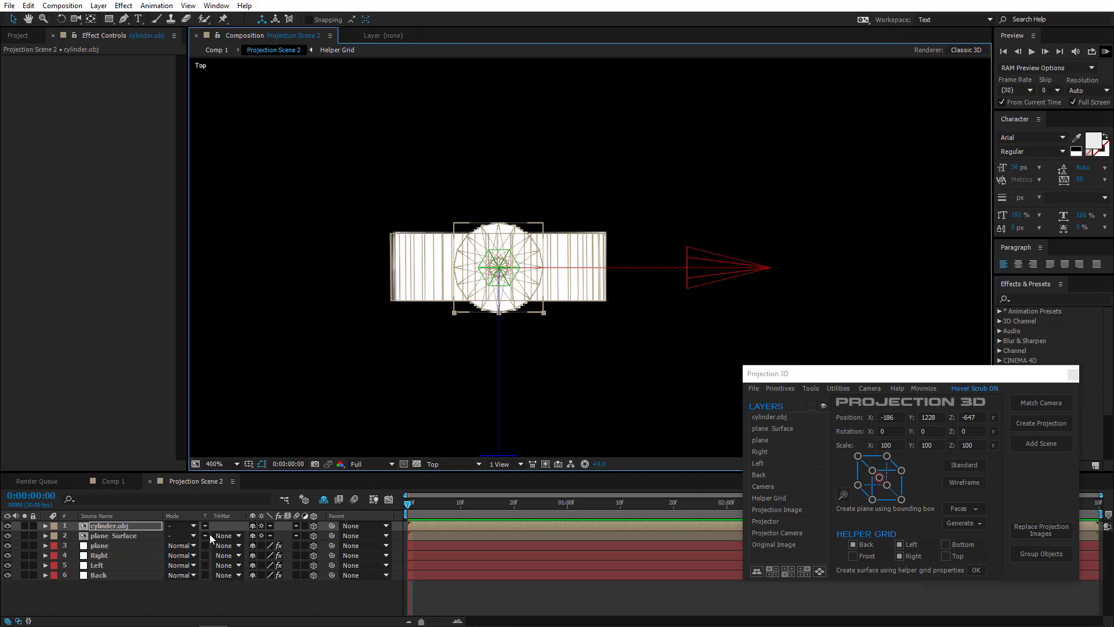
- Scale the cylinder uniformly to 49% and check it against the clock in the Active Camera view
{"action": "key", "text": "s"}
{"action": "left_click_drag", "start_coordinate": [261, 535], "coordinate": [239, 544]}
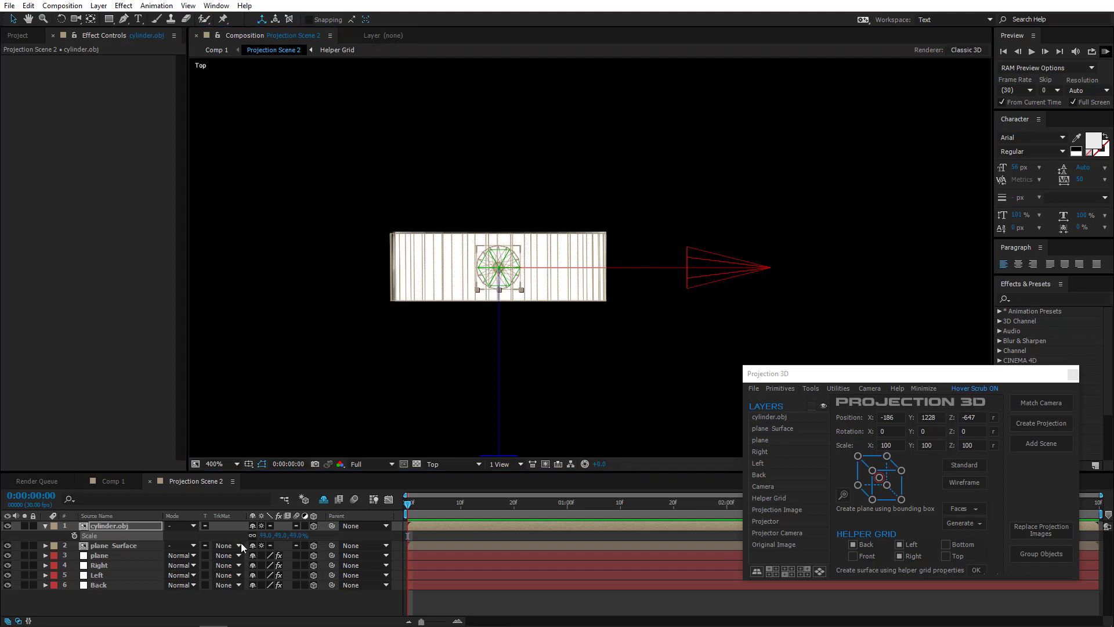
{"action": "left_click", "coordinate": [447, 463]}
{"action": "left_click", "coordinate": [465, 297]}
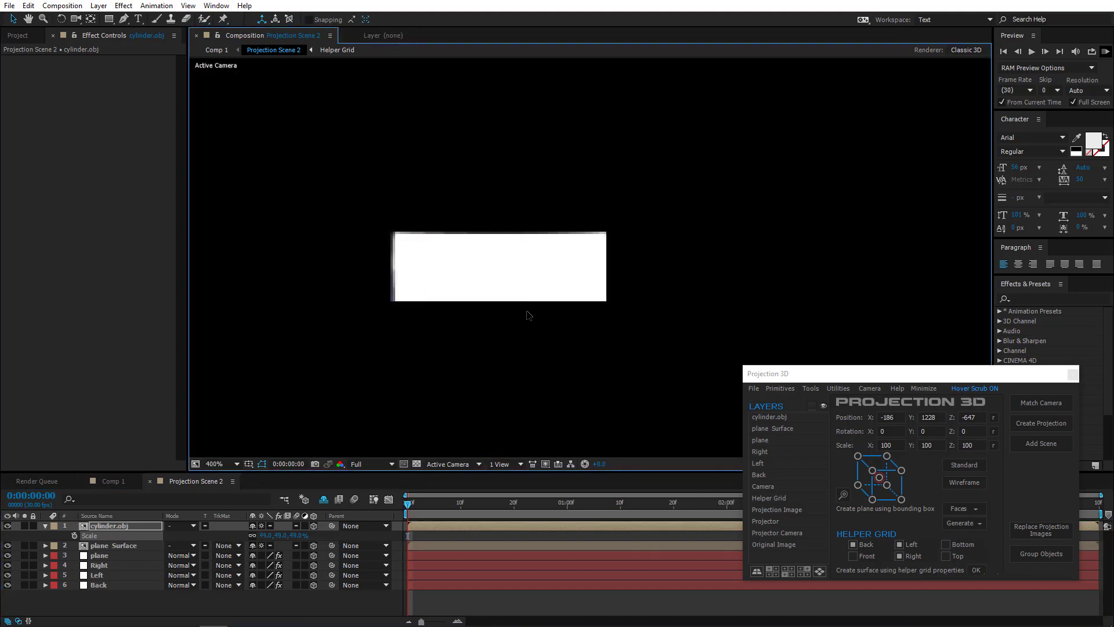
{"action": "scroll", "coordinate": [552, 314], "scroll_direction": "down", "scroll_amount": 3}
{"action": "left_click_drag", "start_coordinate": [600, 332], "coordinate": [481, 374]}
- In the Left view, move the cylinder straight down until it sits below the clock drum surface
{"action": "left_click", "coordinate": [451, 463]}
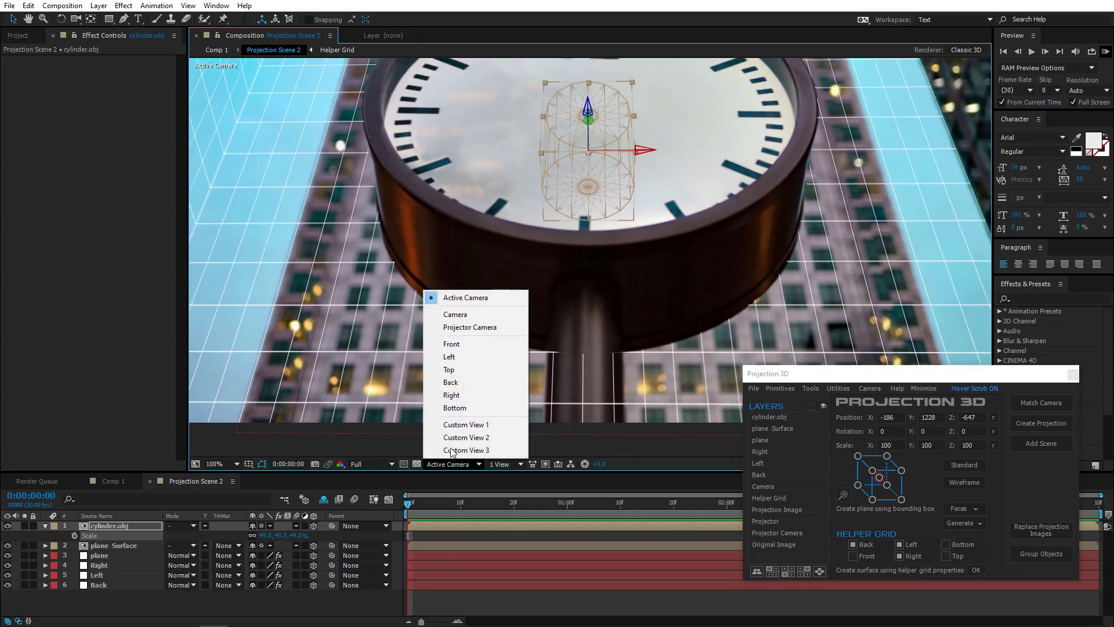
{"action": "left_click", "coordinate": [462, 359]}
{"action": "left_click_drag", "start_coordinate": [623, 336], "coordinate": [462, 196]}
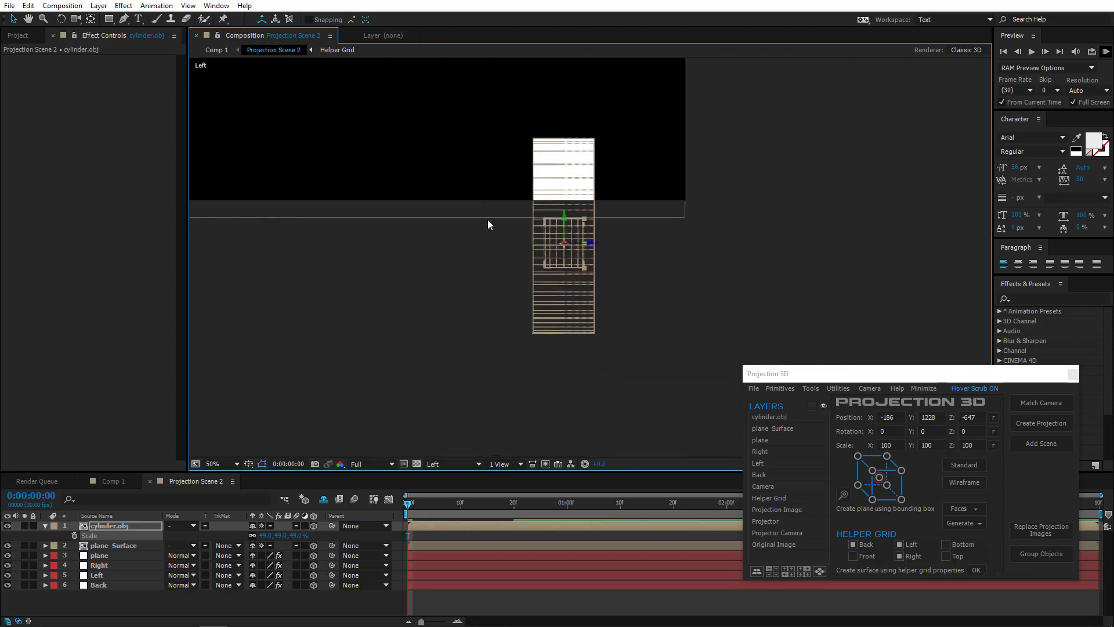
{"action": "left_click_drag", "start_coordinate": [578, 303], "coordinate": [578, 387]}
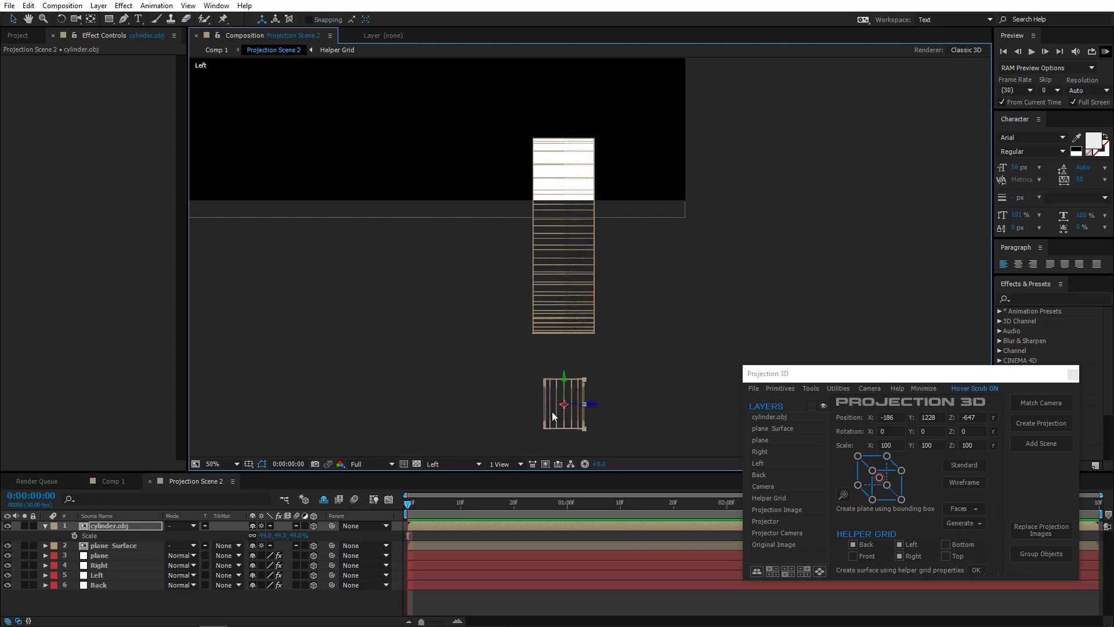
- Scale the cylinder to 33% in the Active Camera view to approach the width of the clock's pole
{"action": "left_click", "coordinate": [451, 464]}
{"action": "left_click", "coordinate": [473, 296]}
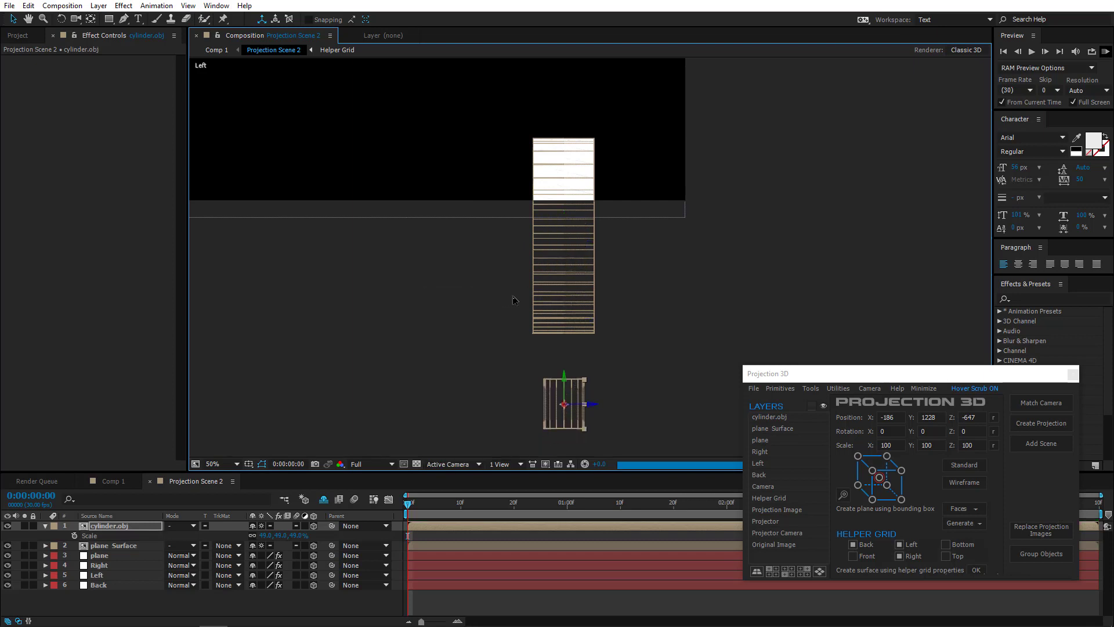
{"action": "left_click_drag", "start_coordinate": [469, 231], "coordinate": [555, 261]}
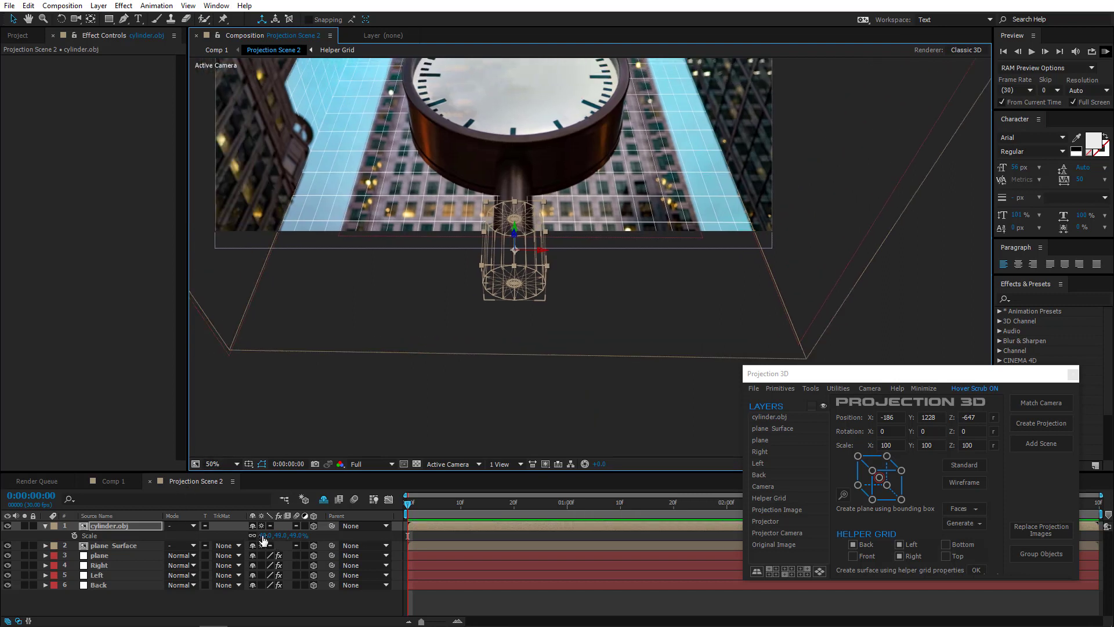
{"action": "left_click_drag", "start_coordinate": [270, 535], "coordinate": [261, 535]}
{"action": "scroll", "coordinate": [478, 276], "scroll_direction": "up", "scroll_amount": 1}
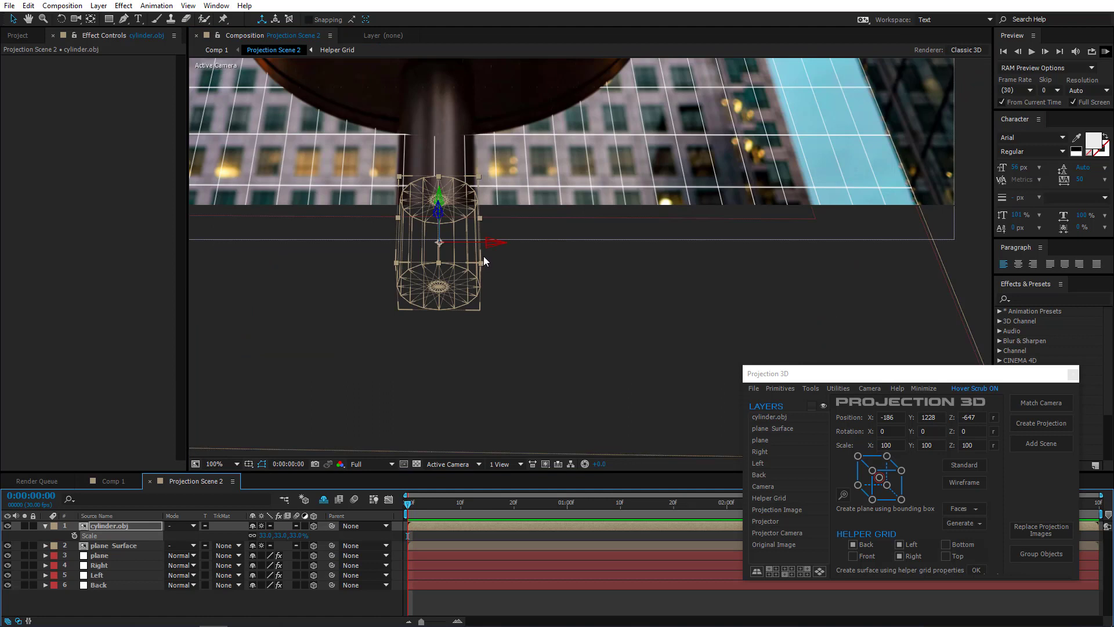
- Raise the cylinder over the clock's pole in the Active Camera view and stretch only its vertical scale to cover more of the pole
{"action": "scroll", "coordinate": [522, 262], "scroll_direction": "up", "scroll_amount": 1}
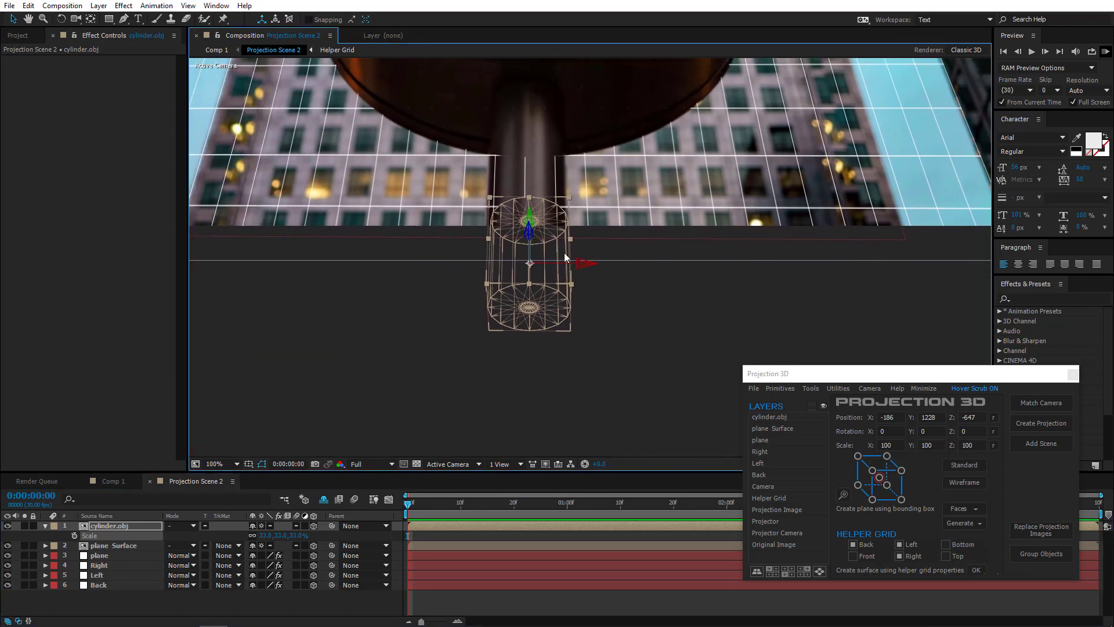
{"action": "left_click_drag", "start_coordinate": [529, 216], "coordinate": [529, 148]}
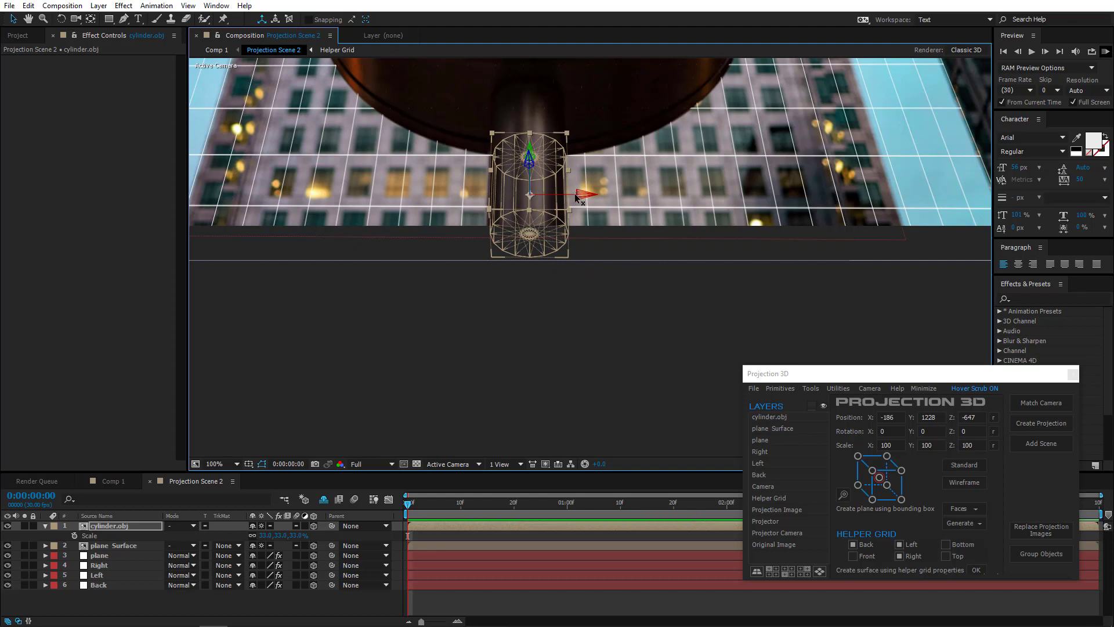
{"action": "left_click_drag", "start_coordinate": [576, 198], "coordinate": [537, 263]}
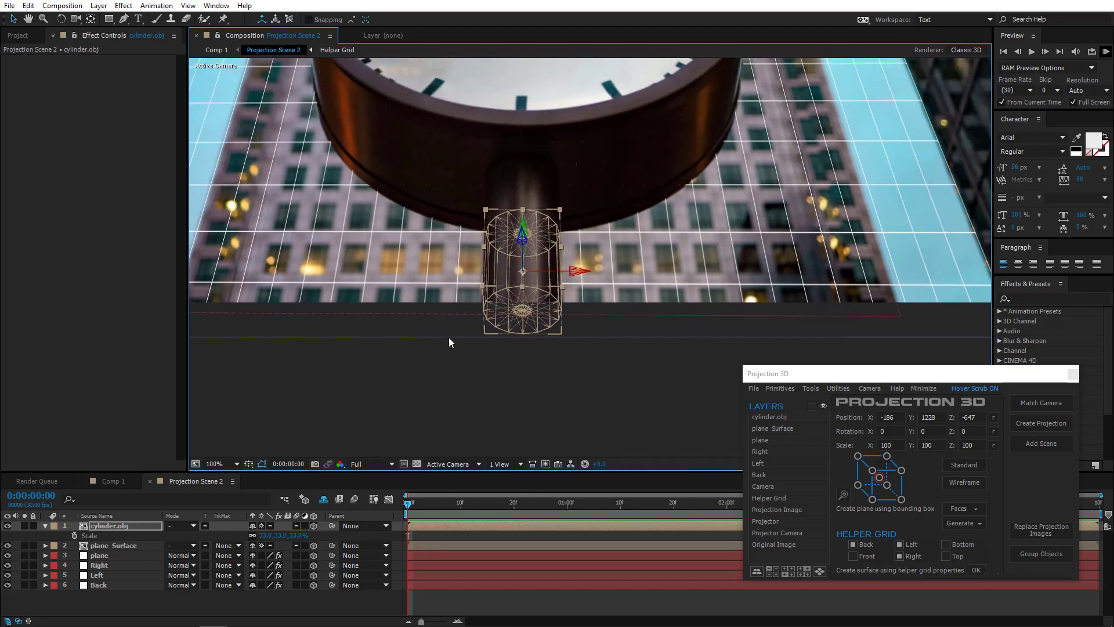
{"action": "left_click_drag", "start_coordinate": [279, 535], "coordinate": [311, 531]}
- In the Left view, nudge the cylinder up until its top overlaps the drum's underside, and check the fit in the Active Camera view
{"action": "left_click", "coordinate": [474, 470]}
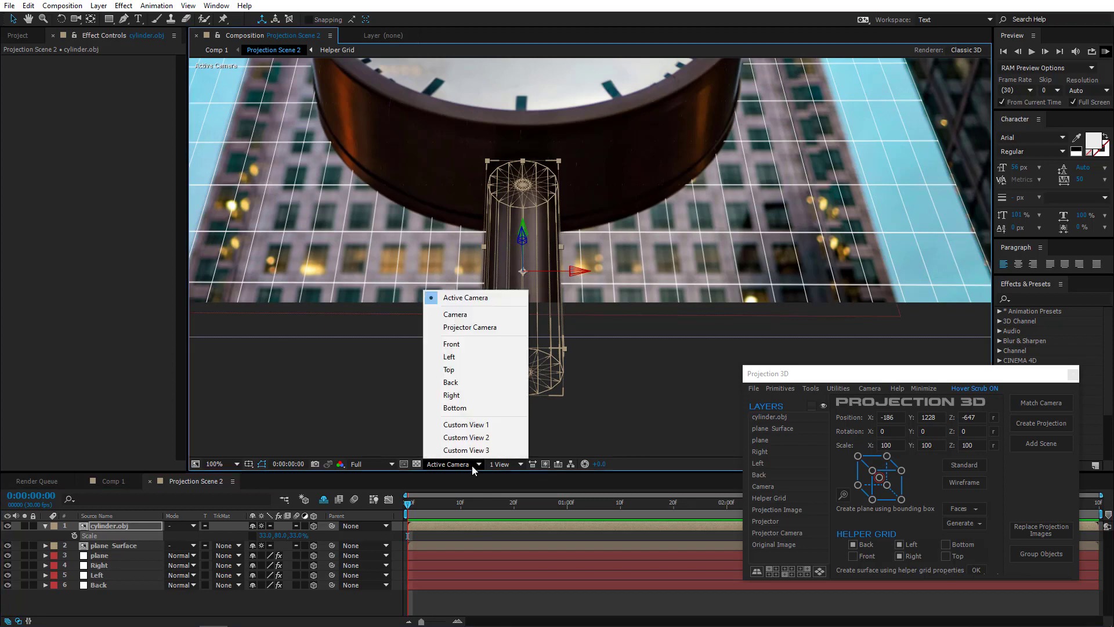
{"action": "left_click", "coordinate": [475, 362]}
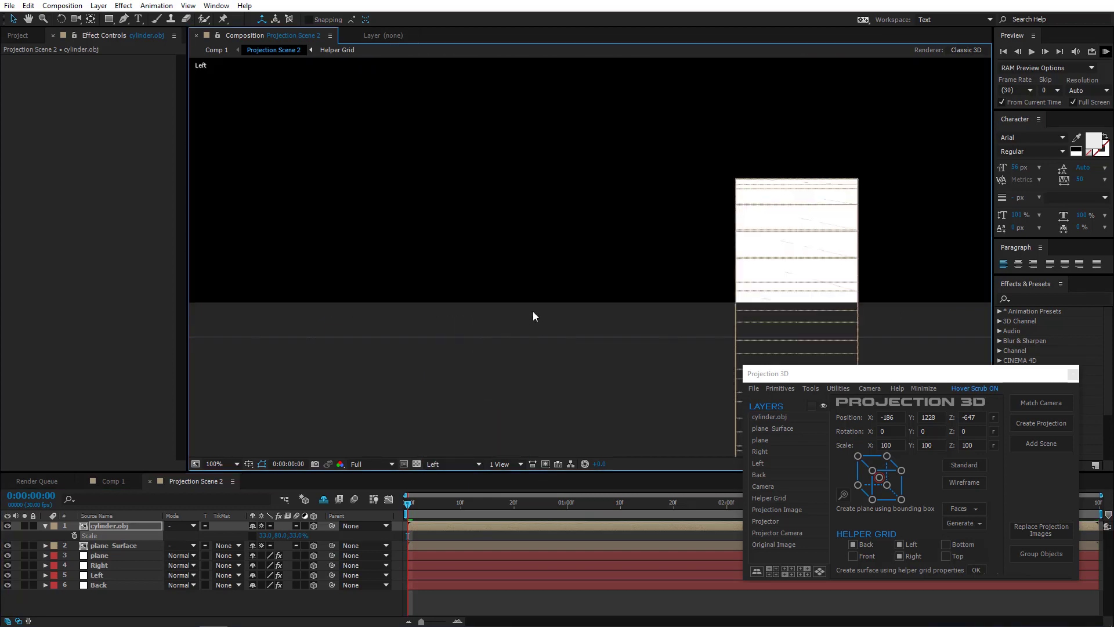
{"action": "left_click_drag", "start_coordinate": [636, 318], "coordinate": [356, 193]}
{"action": "left_click_drag", "start_coordinate": [494, 296], "coordinate": [509, 202]}
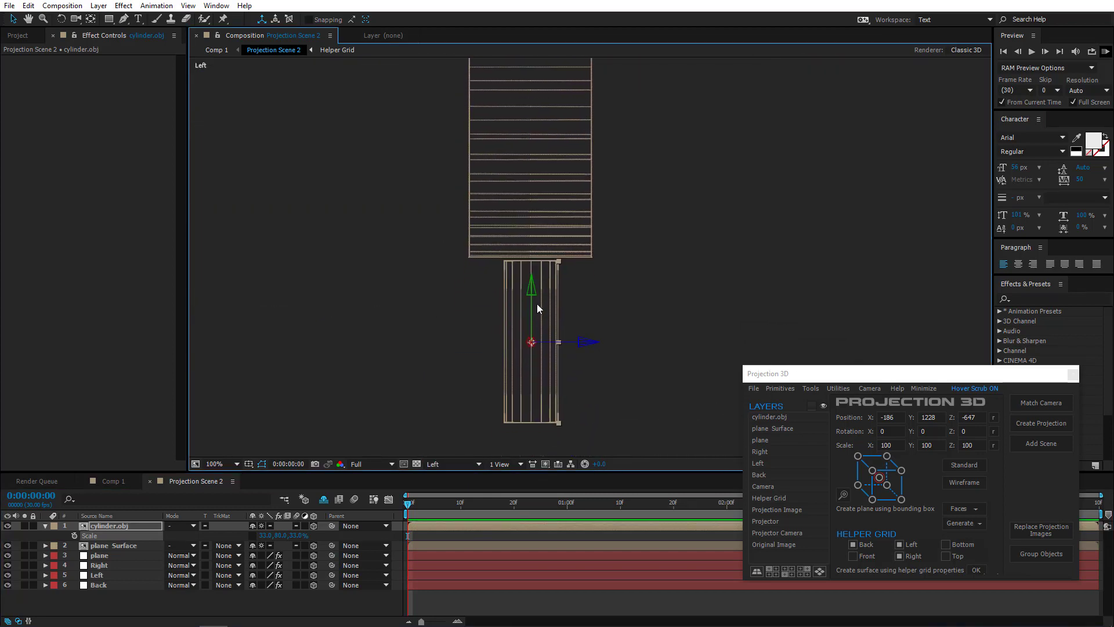
{"action": "left_click_drag", "start_coordinate": [531, 304], "coordinate": [538, 297]}
{"action": "left_click", "coordinate": [475, 464]}
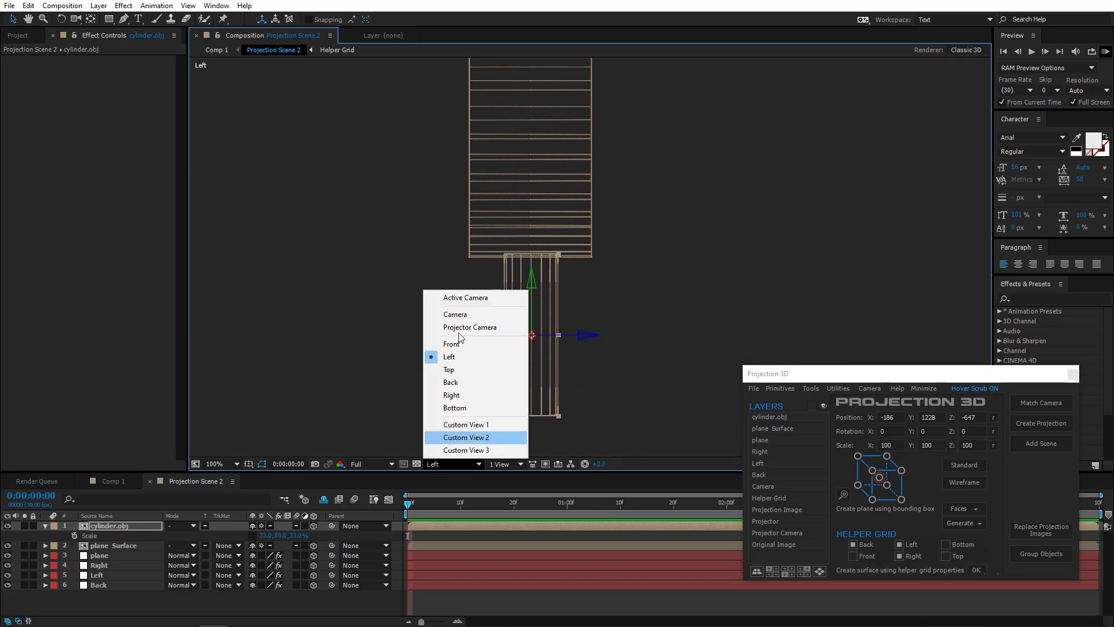
{"action": "left_click", "coordinate": [471, 298]}
{"action": "scroll", "coordinate": [483, 297], "scroll_direction": "down", "scroll_amount": 1}
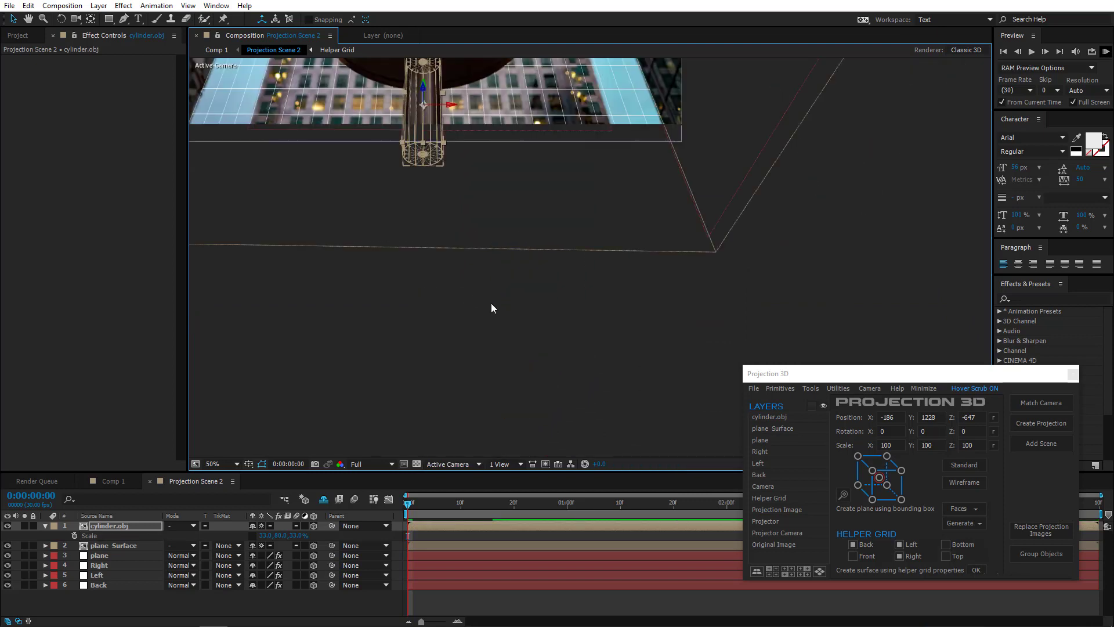
{"action": "left_click_drag", "start_coordinate": [458, 250], "coordinate": [570, 388]}
{"action": "left_click_drag", "start_coordinate": [558, 346], "coordinate": [474, 368]}
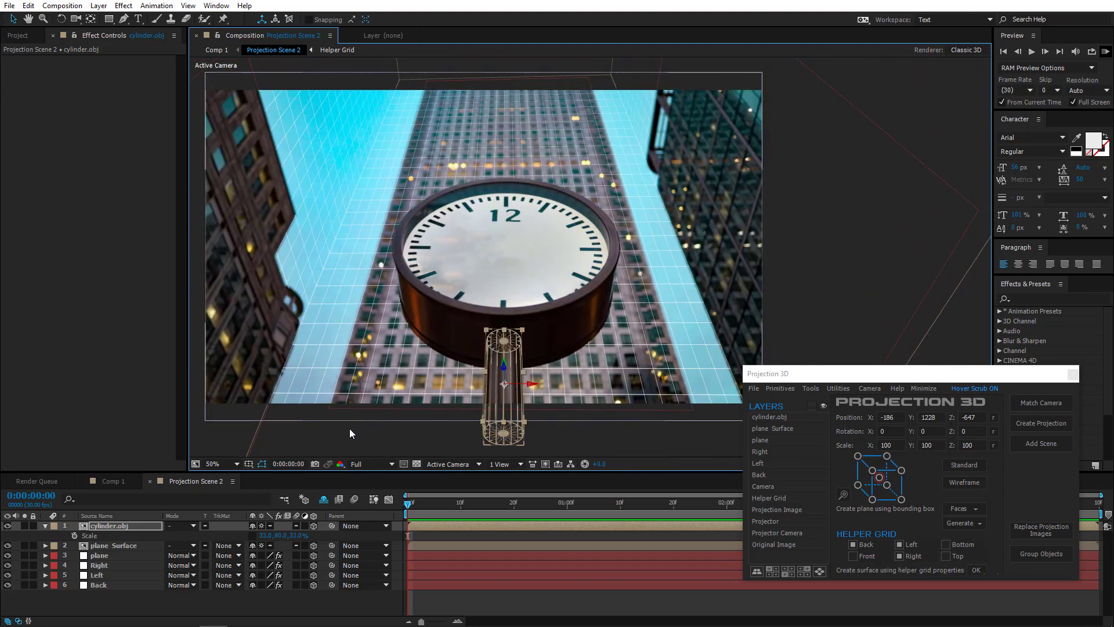
- In Comp 1, enable keyframes for the Movie Camera's Position and Point of Interest at 0:00:00:00
{"action": "left_click", "coordinate": [110, 481]}
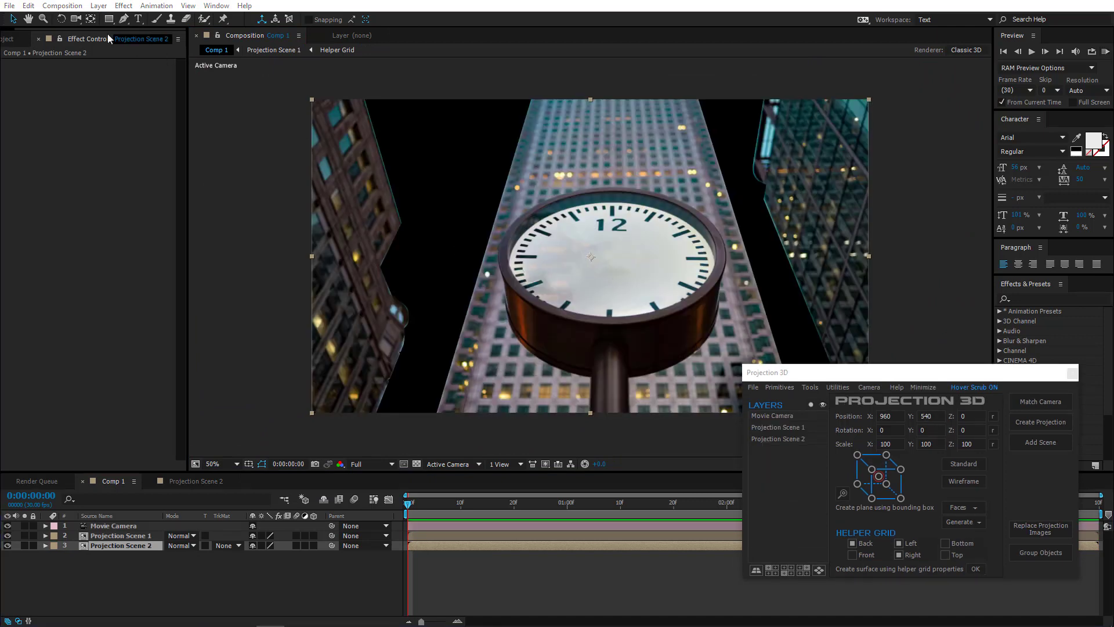
{"action": "left_click", "coordinate": [78, 22]}
{"action": "left_click", "coordinate": [116, 528]}
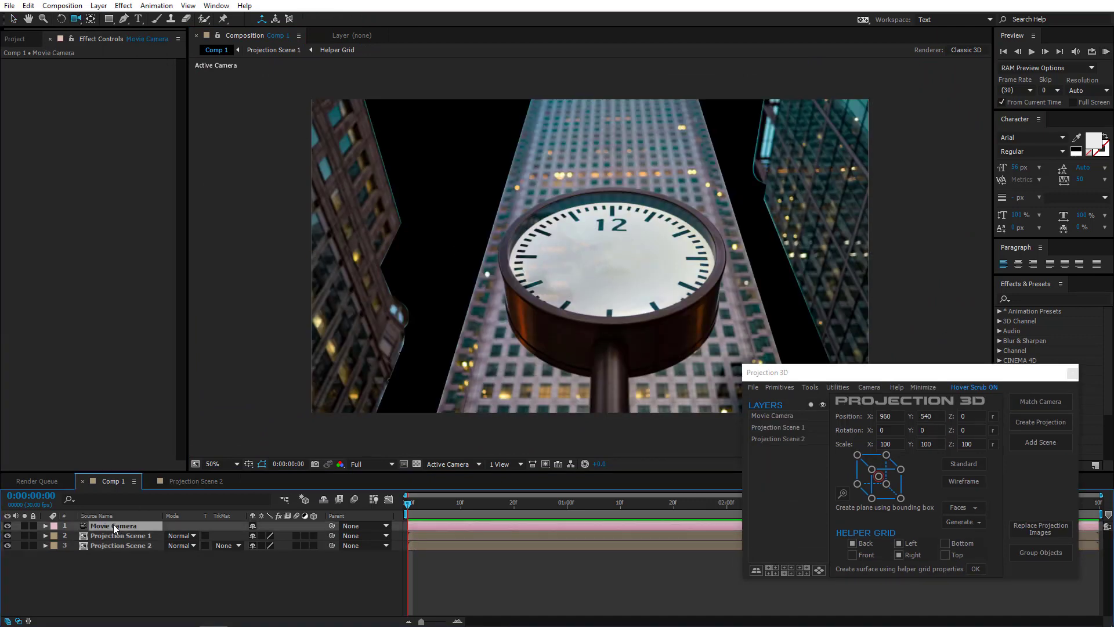
{"action": "key", "text": "p"}
{"action": "left_click", "coordinate": [74, 535]}
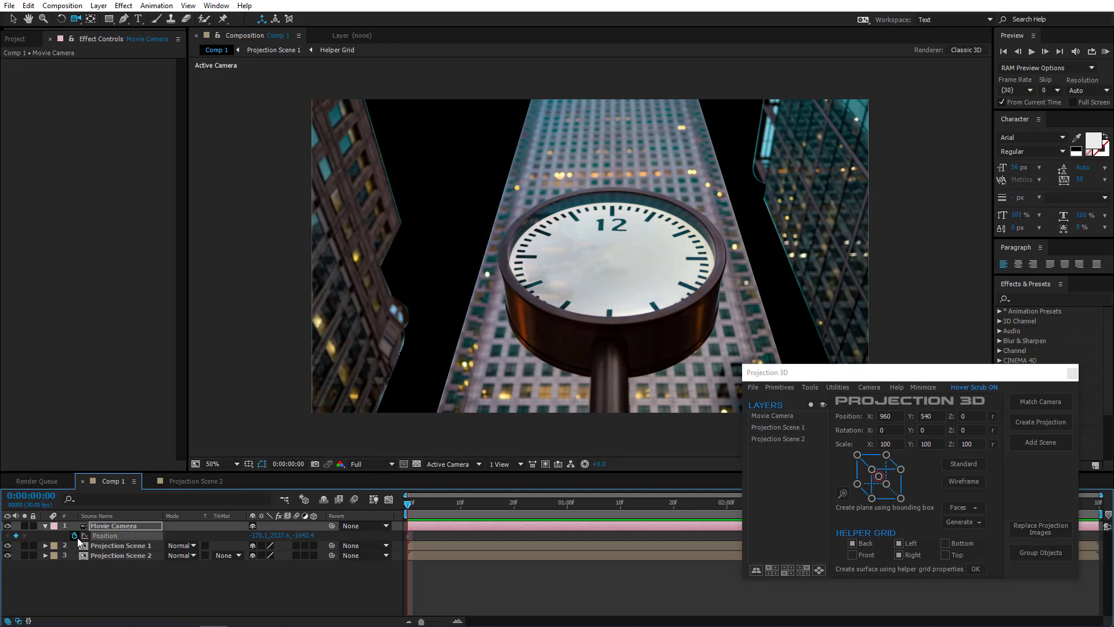
{"action": "key", "text": "u"}
{"action": "key", "text": "u"}
{"action": "left_click", "coordinate": [75, 545]}
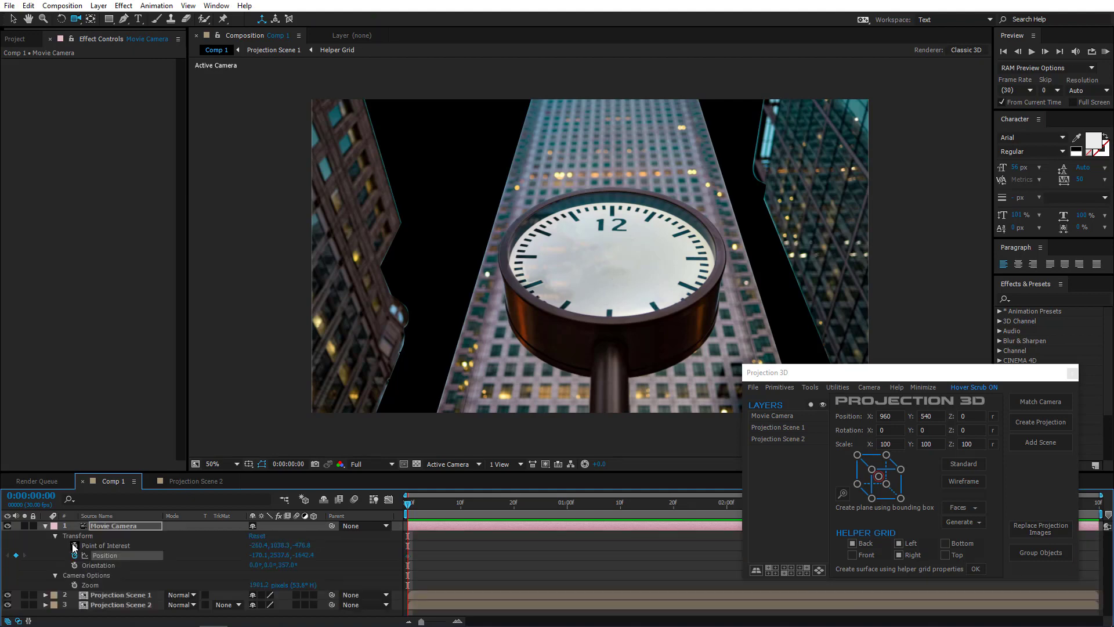
- At 0:00:04:00, orbit the Movie Camera to a higher view of the clock and set its Position X to -181.3
{"action": "left_click", "coordinate": [922, 388]}
{"action": "left_click", "coordinate": [1044, 507]}
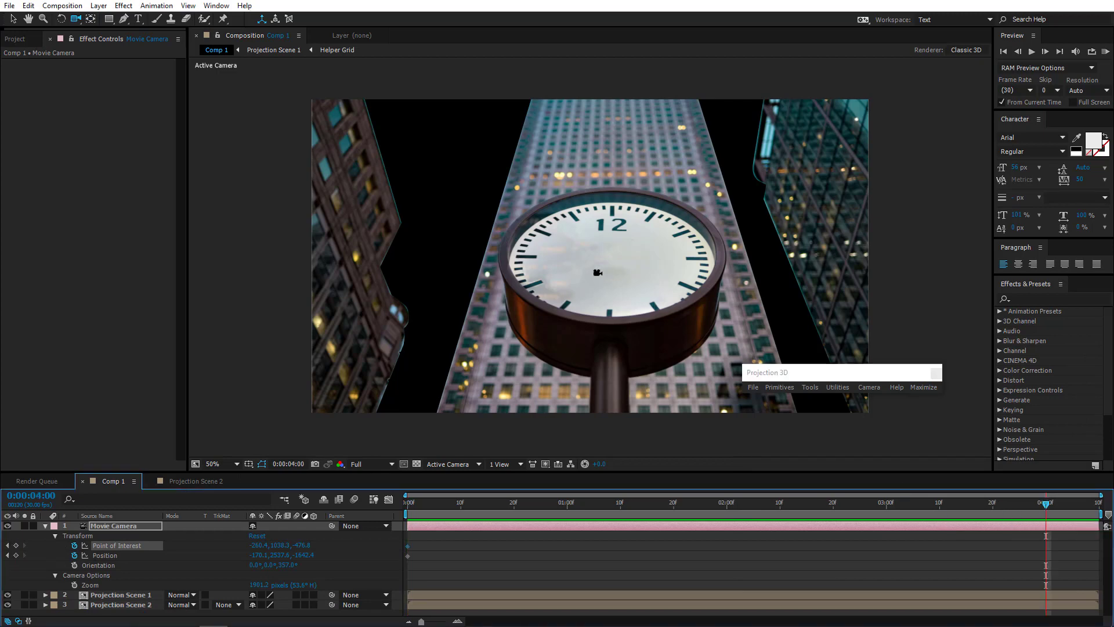
{"action": "left_click_drag", "start_coordinate": [611, 268], "coordinate": [612, 292]}
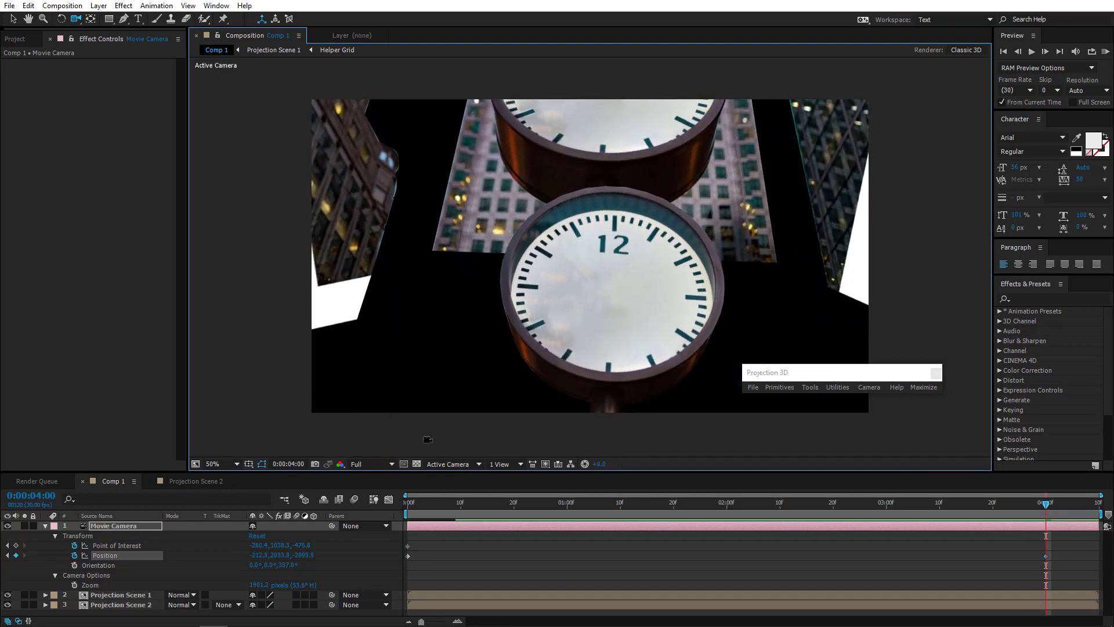
{"action": "left_click_drag", "start_coordinate": [263, 554], "coordinate": [280, 555]}
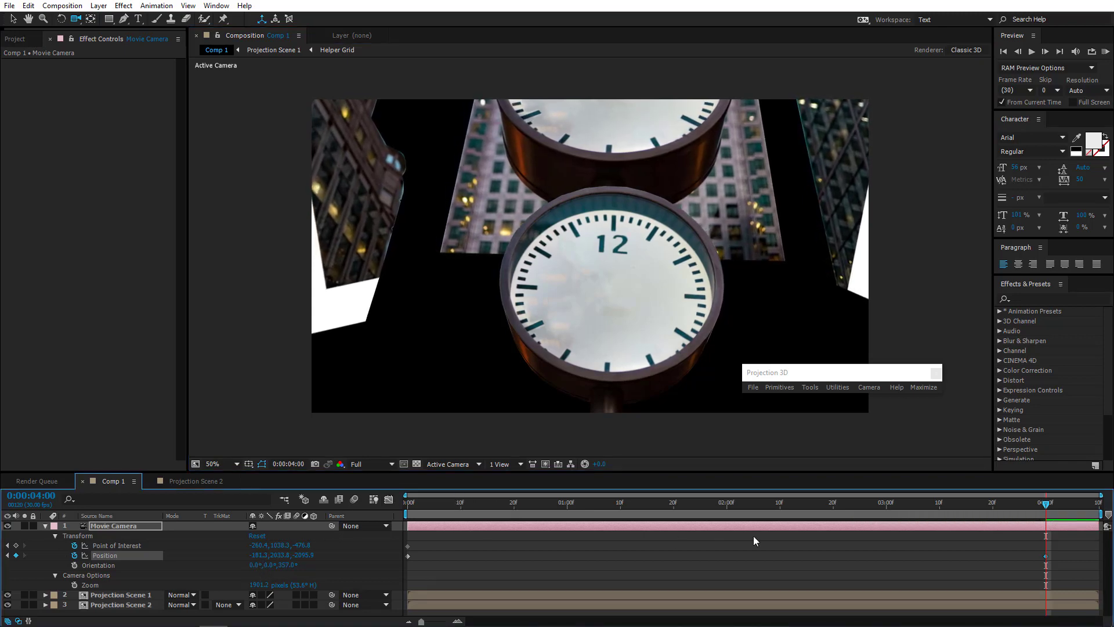
- Apply easing to the Movie Camera's Position keyframe at 0:00:04:00 and scrub through the camera move to review the projection
{"action": "right_click", "coordinate": [1046, 556]}
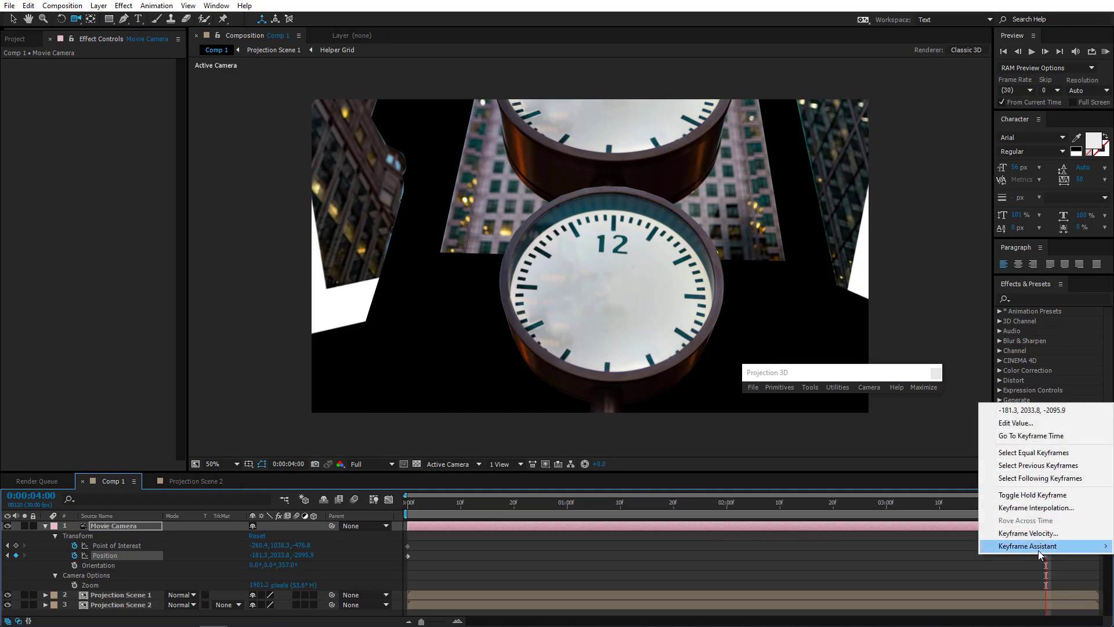
{"action": "mouse_move", "coordinate": [1031, 547]}
{"action": "left_click", "coordinate": [853, 472]}
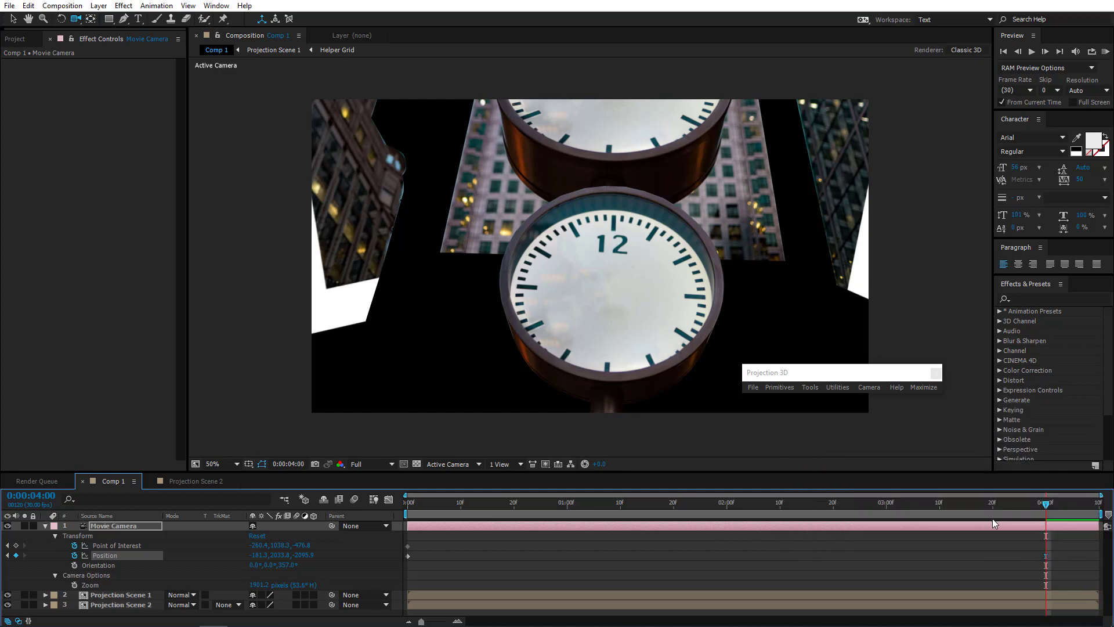
{"action": "left_click_drag", "start_coordinate": [988, 516], "coordinate": [315, 517]}
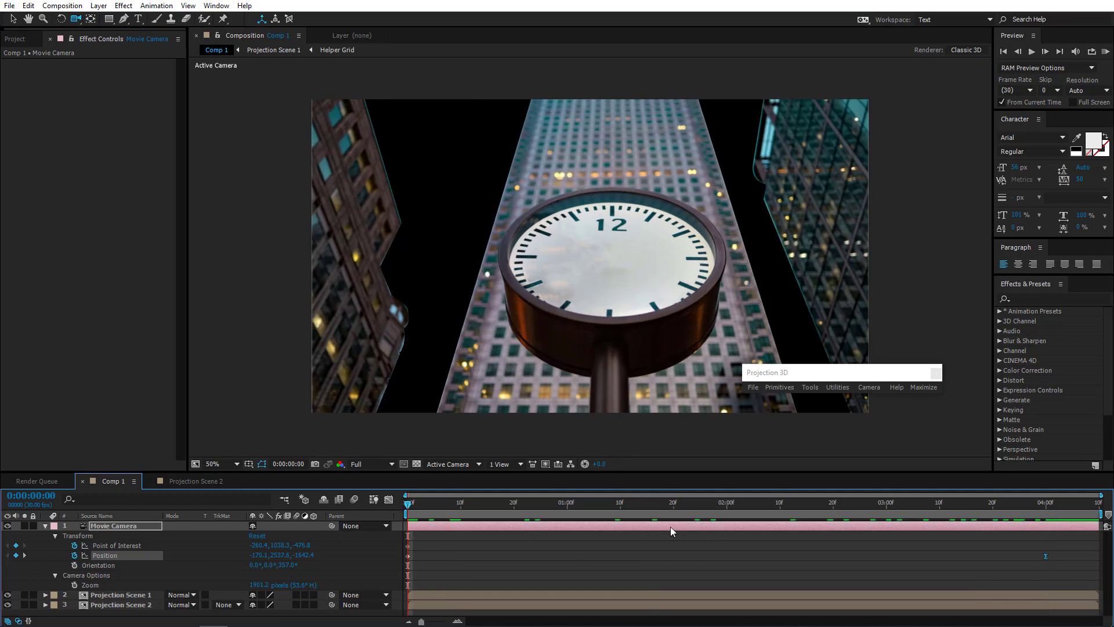
{"action": "left_click_drag", "start_coordinate": [673, 512], "coordinate": [1041, 537]}
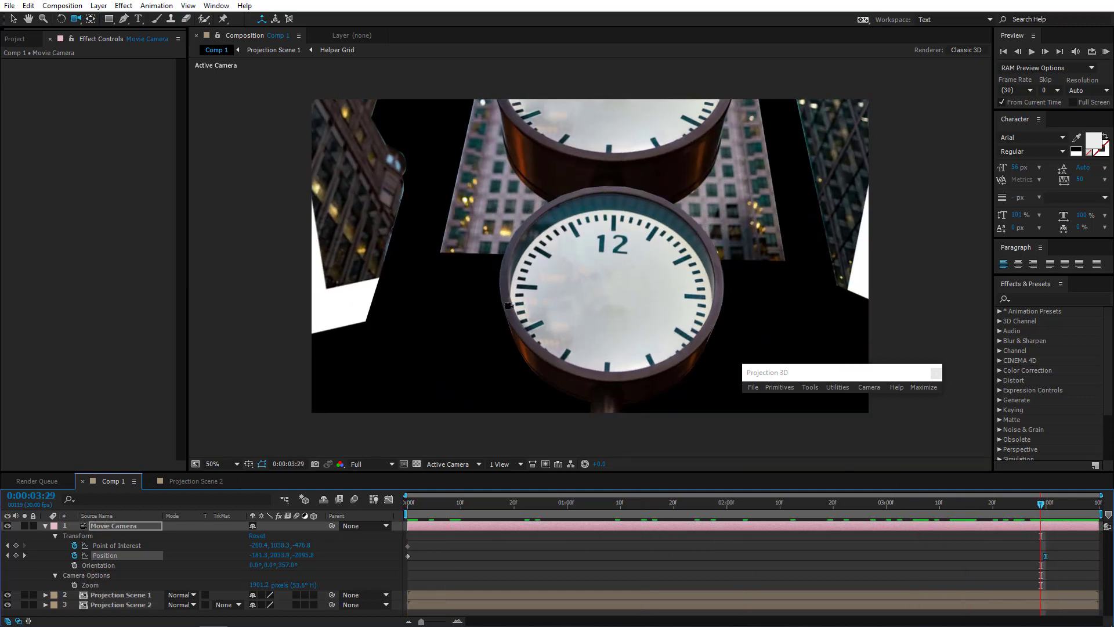
- Collapse the Movie Camera's properties and return to Projection Scene 2 at 0:00:00:00 with the whole clock in view
{"action": "left_click", "coordinate": [10, 15]}
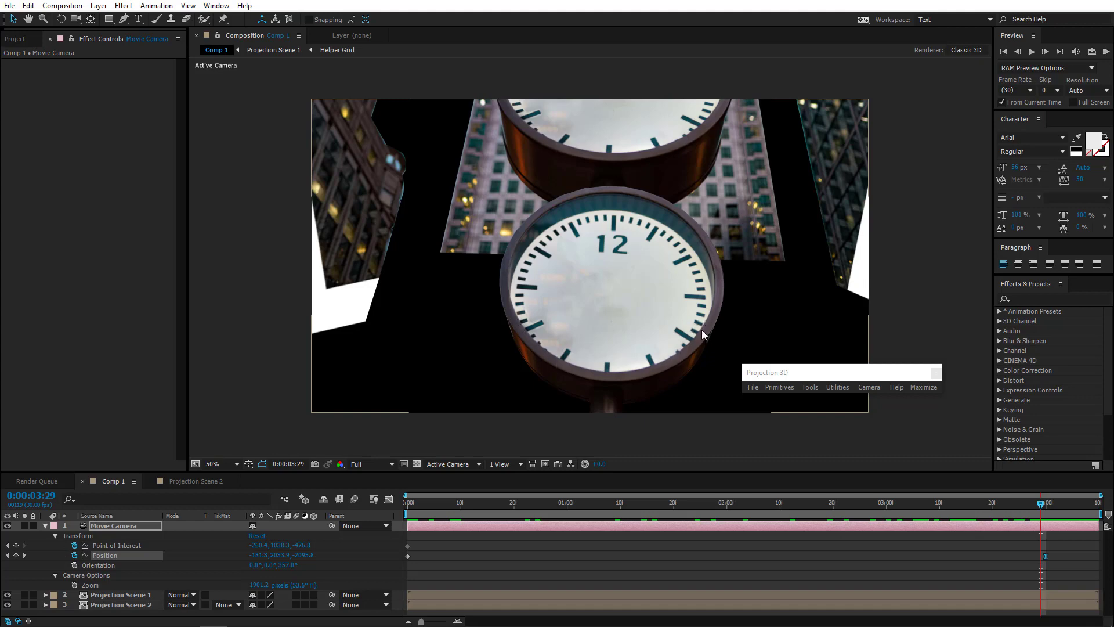
{"action": "left_click", "coordinate": [45, 527]}
{"action": "left_click", "coordinate": [197, 483]}
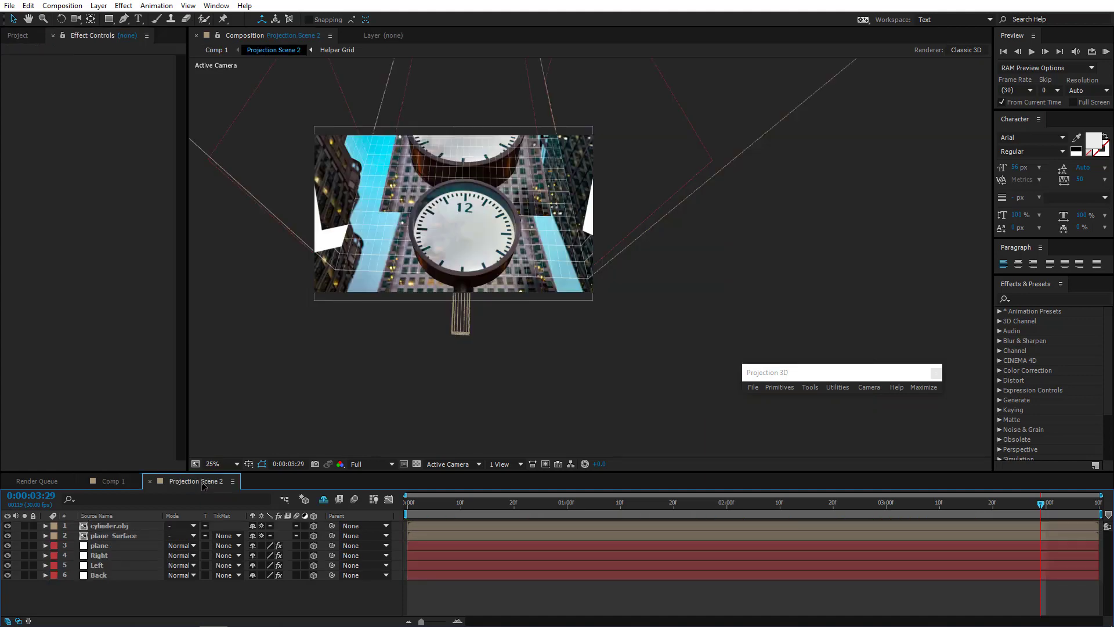
{"action": "left_click_drag", "start_coordinate": [382, 366], "coordinate": [498, 402]}
{"action": "scroll", "coordinate": [475, 377], "scroll_direction": "up", "scroll_amount": 2}
{"action": "left_click", "coordinate": [409, 504]}
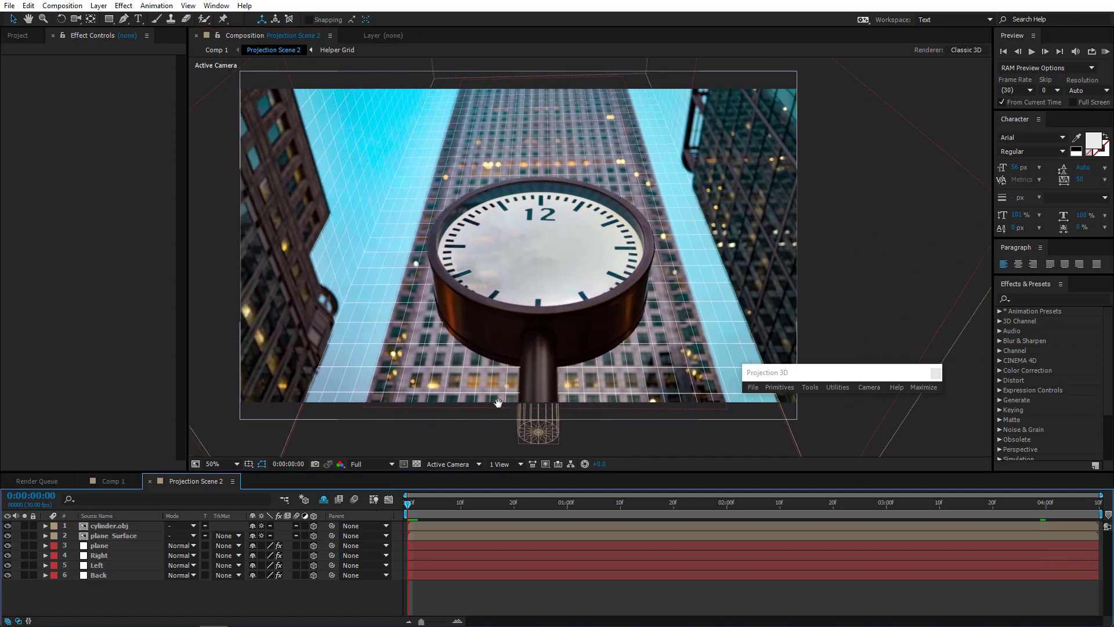
- Duplicate Mask 1 on the clock face's plane layer and shrink the copy to follow the inner edge of the rim
{"action": "left_click", "coordinate": [112, 546]}
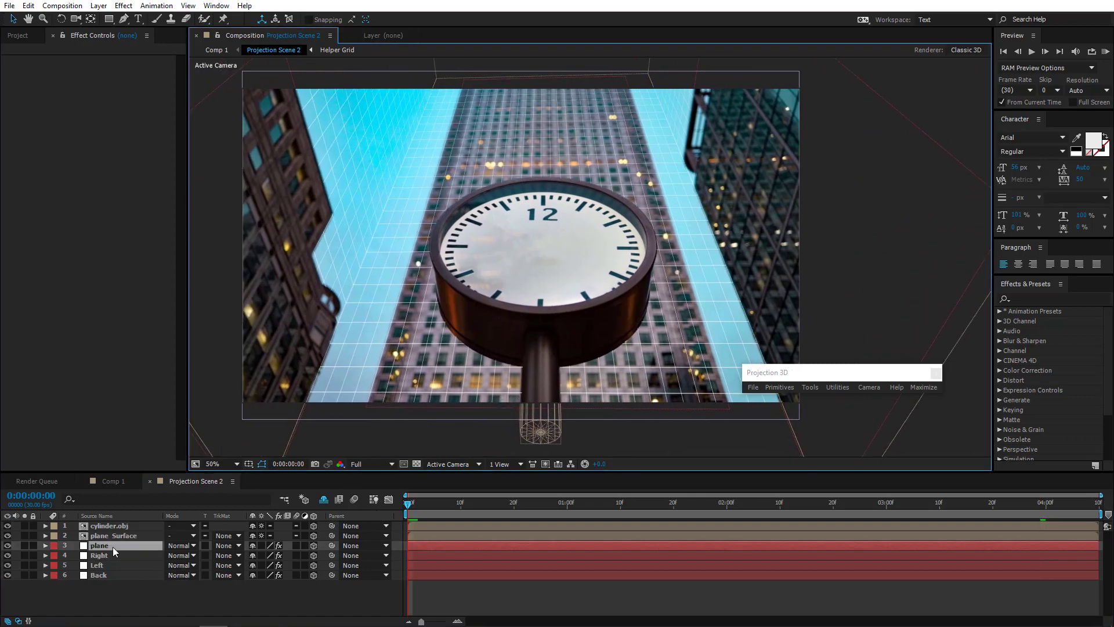
{"action": "key", "text": "m"}
{"action": "left_click", "coordinate": [93, 556]}
{"action": "key", "text": "ctrl+d"}
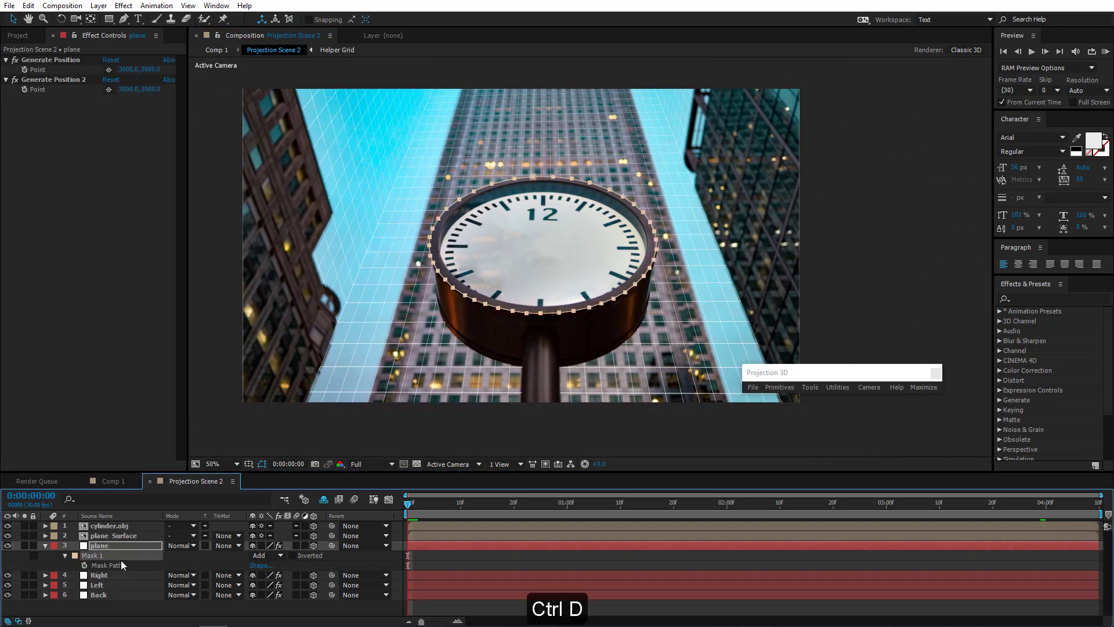
{"action": "double_click", "coordinate": [571, 181]}
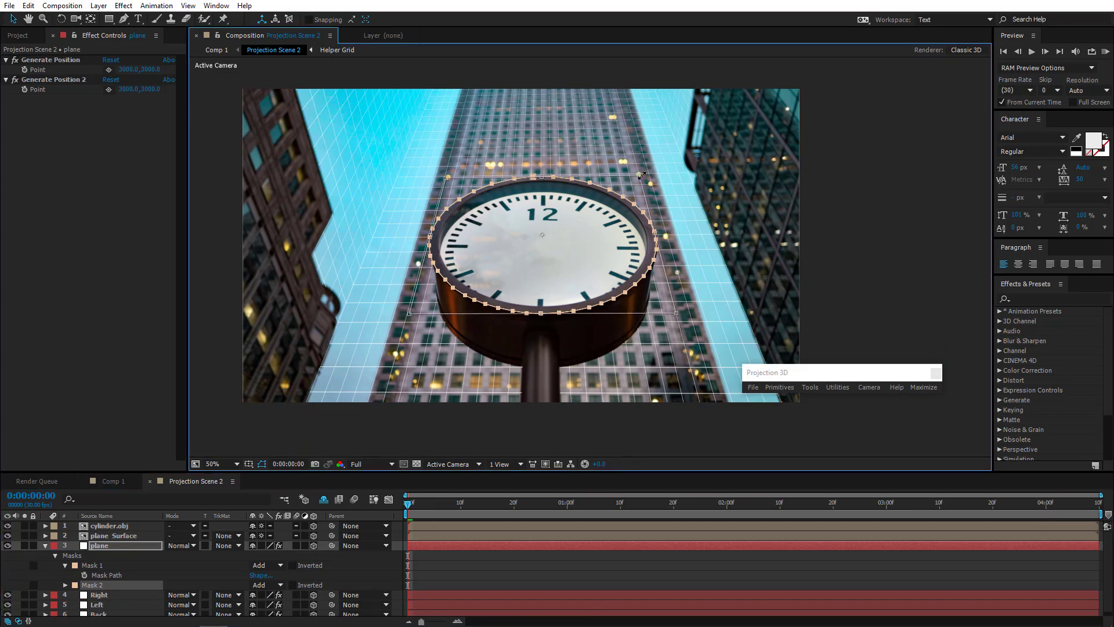
{"action": "left_click_drag", "start_coordinate": [640, 175], "coordinate": [622, 196]}
{"action": "scroll", "coordinate": [602, 234], "scroll_direction": "up", "scroll_amount": 2}
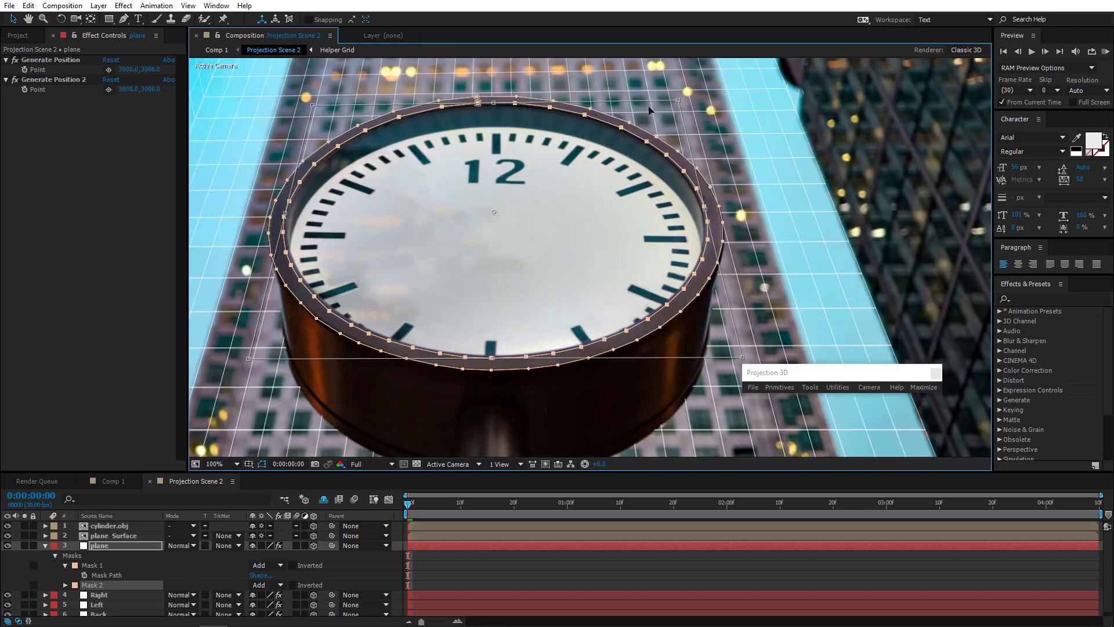
{"action": "left_click_drag", "start_coordinate": [678, 101], "coordinate": [677, 103]}
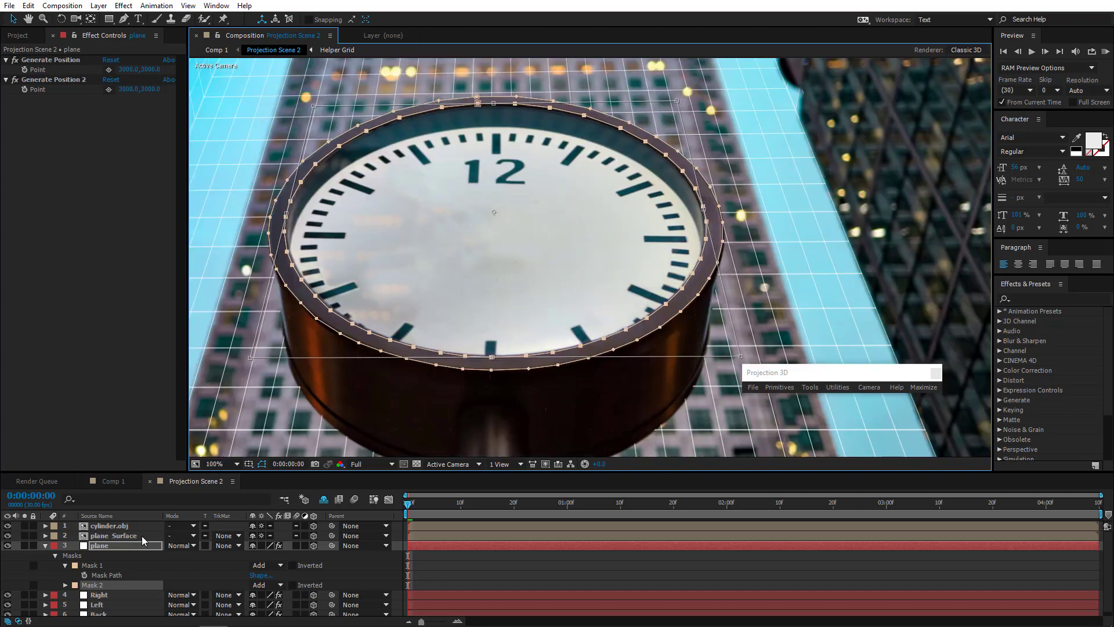
- Solo the plane layer and set Mask 2's mode to Subtract to leave only the ring-shaped rim
{"action": "left_click", "coordinate": [112, 546]}
{"action": "left_click", "coordinate": [25, 545]}
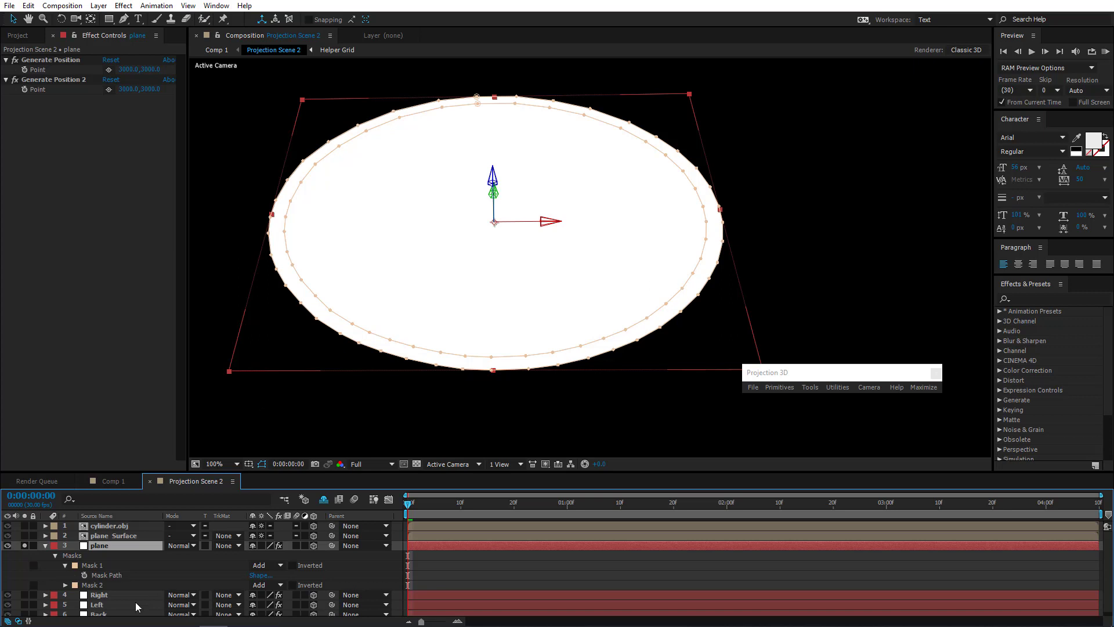
{"action": "left_click", "coordinate": [110, 585]}
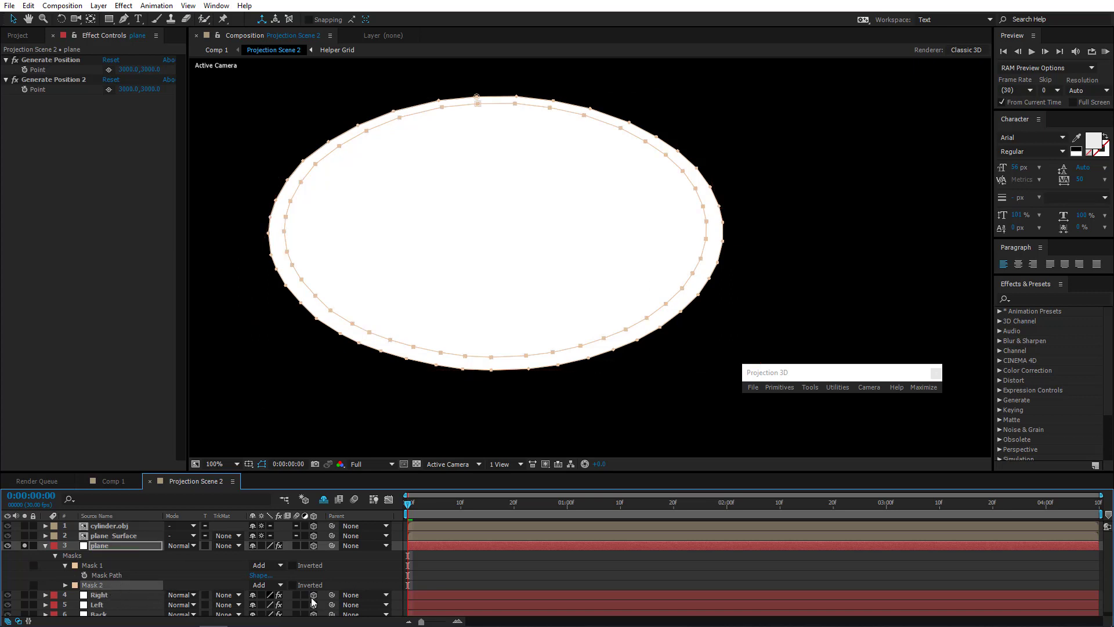
{"action": "left_click", "coordinate": [270, 585]}
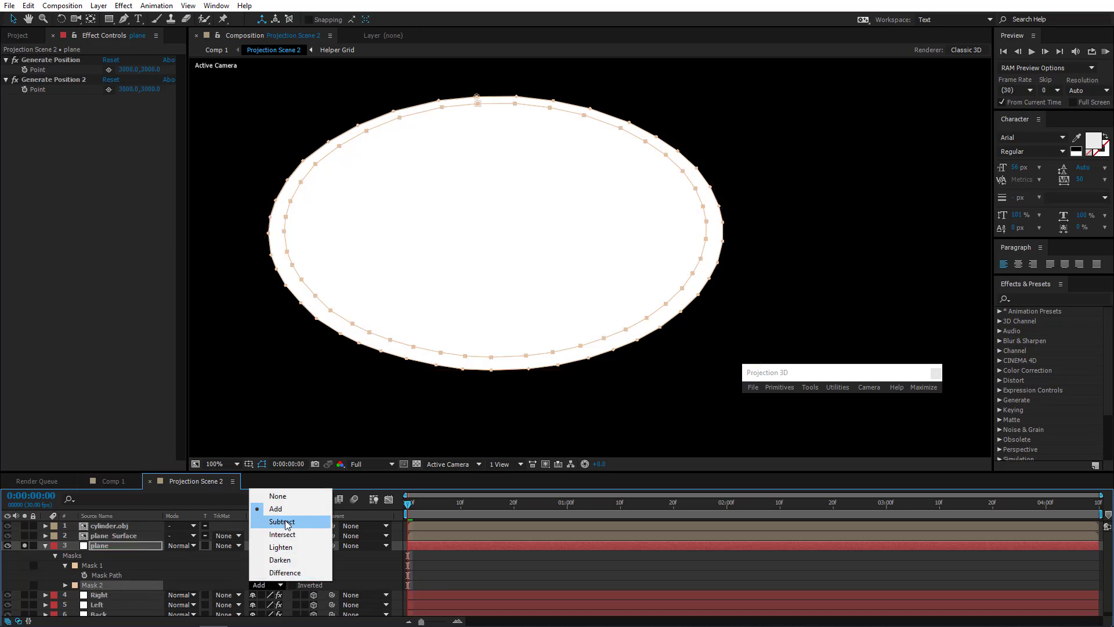
{"action": "left_click", "coordinate": [285, 522]}
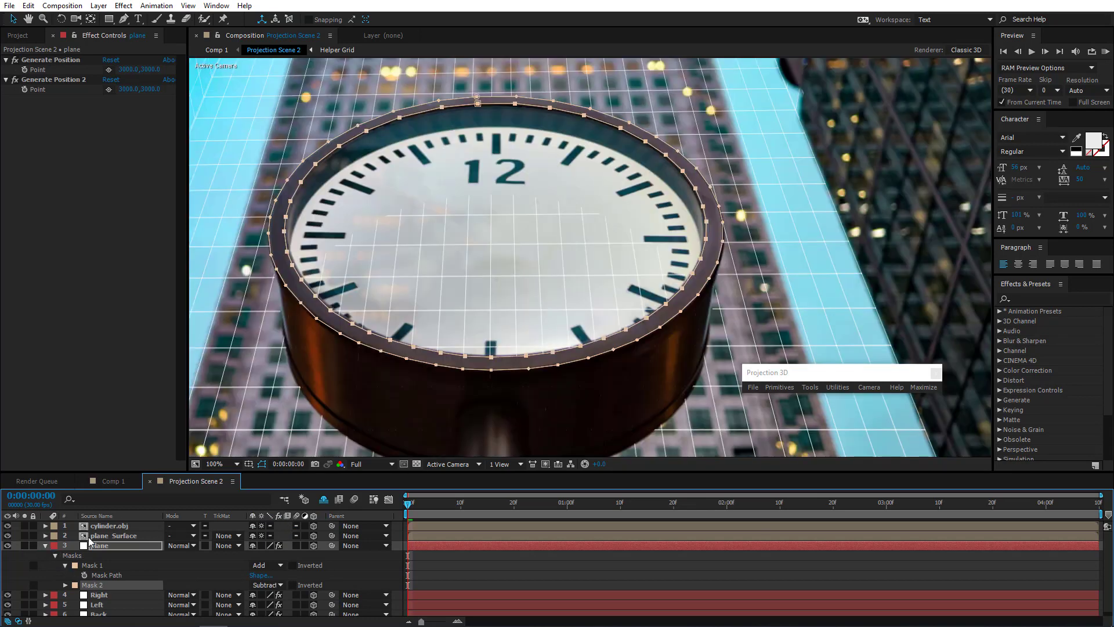
- Duplicate the plane layer without Mask 1 and push the copy inward along its depth axis to the recessed clock dial
{"action": "left_click", "coordinate": [120, 545]}
{"action": "key", "text": "ctrl+d"}
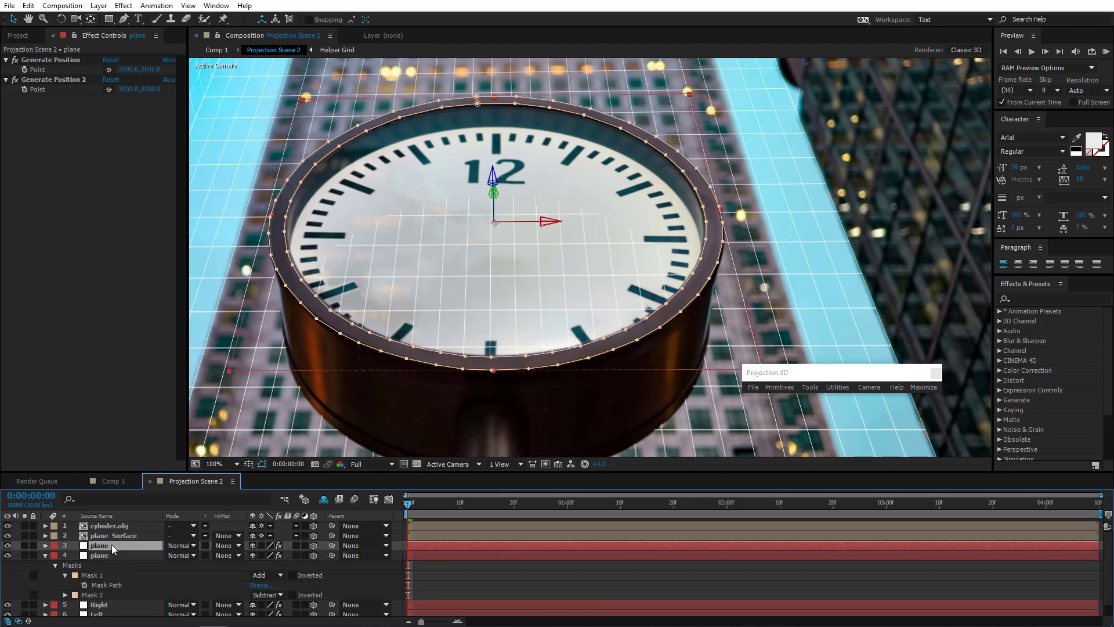
{"action": "key", "text": "m"}
{"action": "left_click", "coordinate": [95, 558]}
{"action": "key", "text": "Delete"}
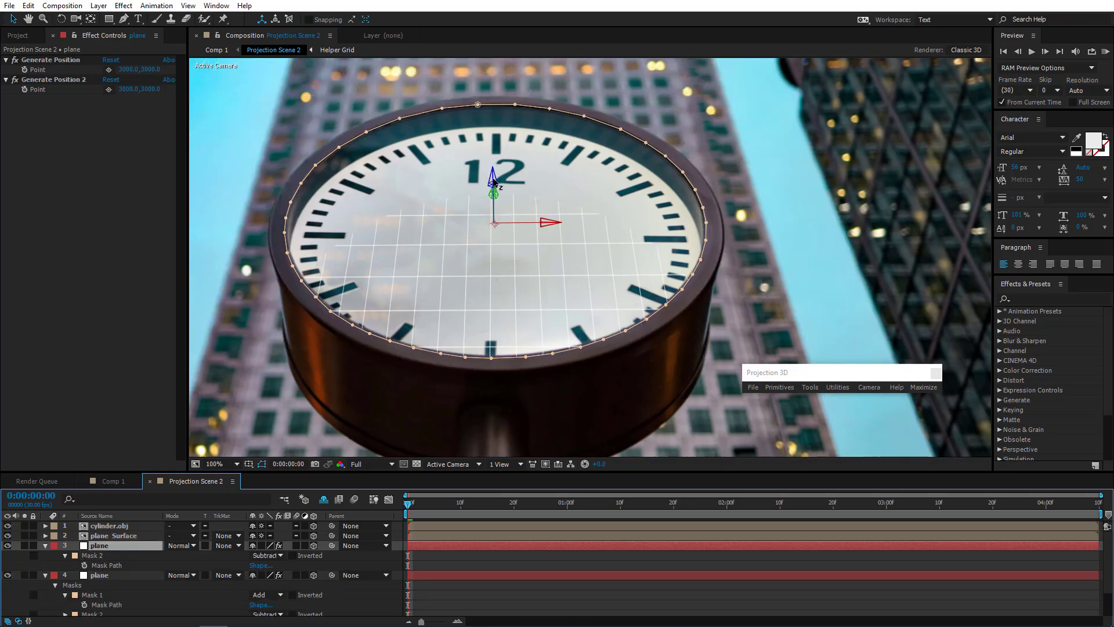
{"action": "left_click_drag", "start_coordinate": [495, 179], "coordinate": [493, 204]}
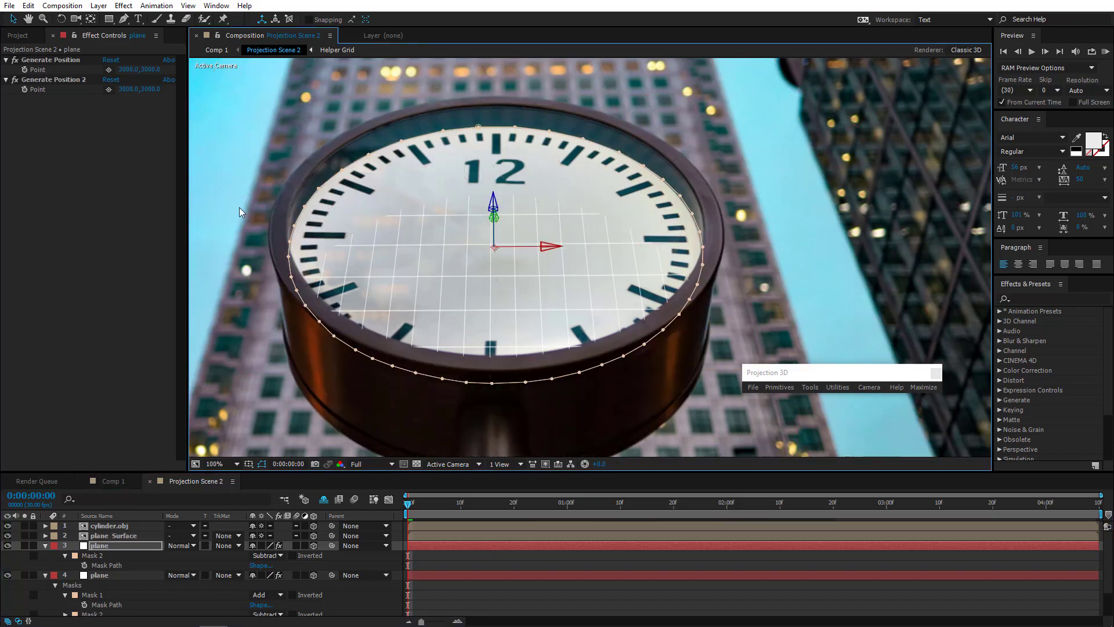
- Scrub the camera animation in Comp 1 to check the recessed dial, and return to Projection Scene 2
{"action": "left_click", "coordinate": [133, 556]}
{"action": "left_click", "coordinate": [112, 545]}
{"action": "left_click", "coordinate": [113, 481]}
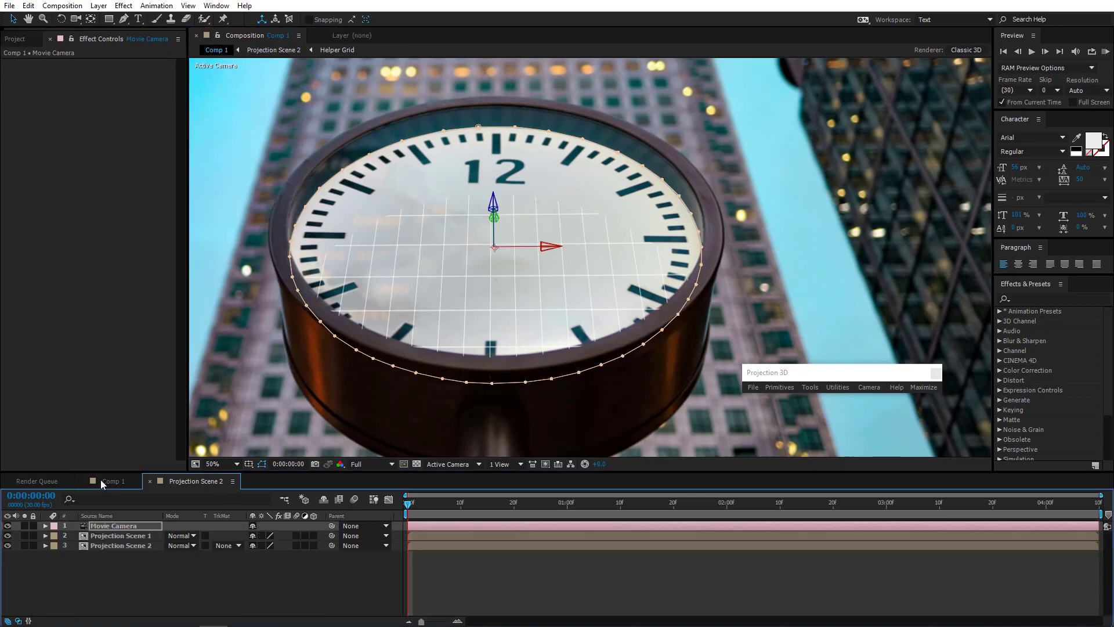
{"action": "left_click_drag", "start_coordinate": [409, 514], "coordinate": [724, 524]}
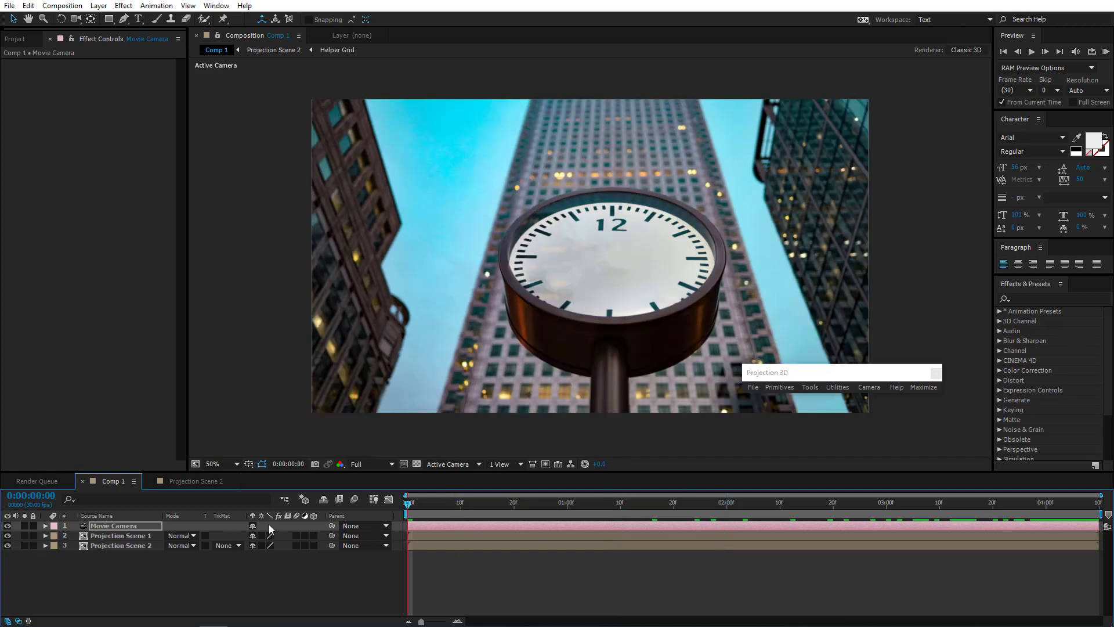
{"action": "left_click", "coordinate": [207, 481]}
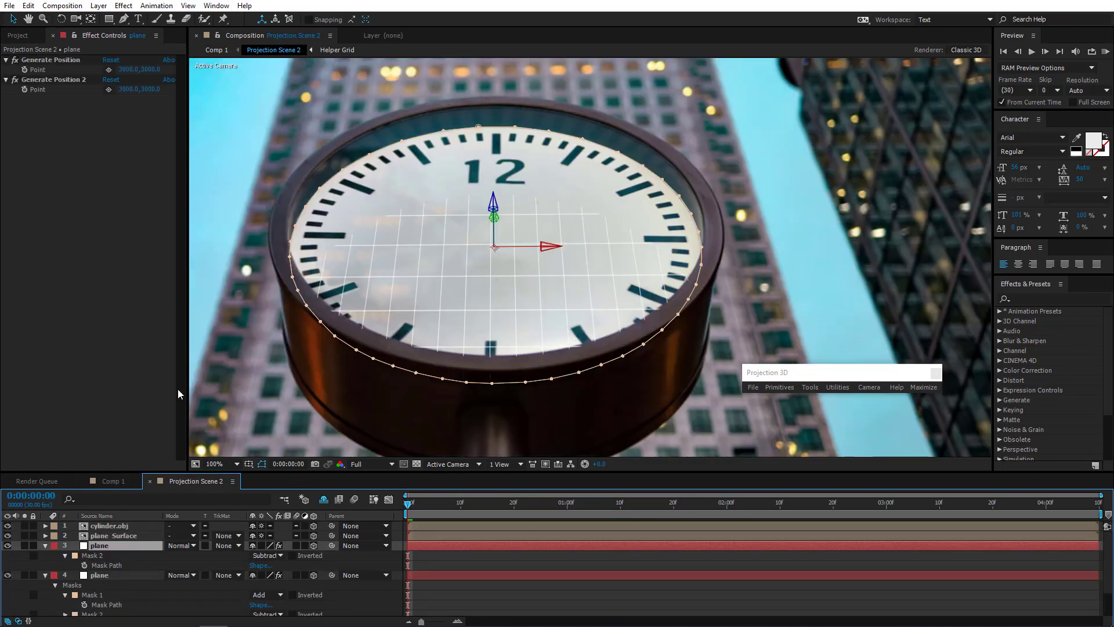
- Set Mask 2 to Add on the recessed dial's plane layer and check its filled shape in solo
{"action": "left_click", "coordinate": [25, 546]}
{"action": "left_click", "coordinate": [25, 546]}
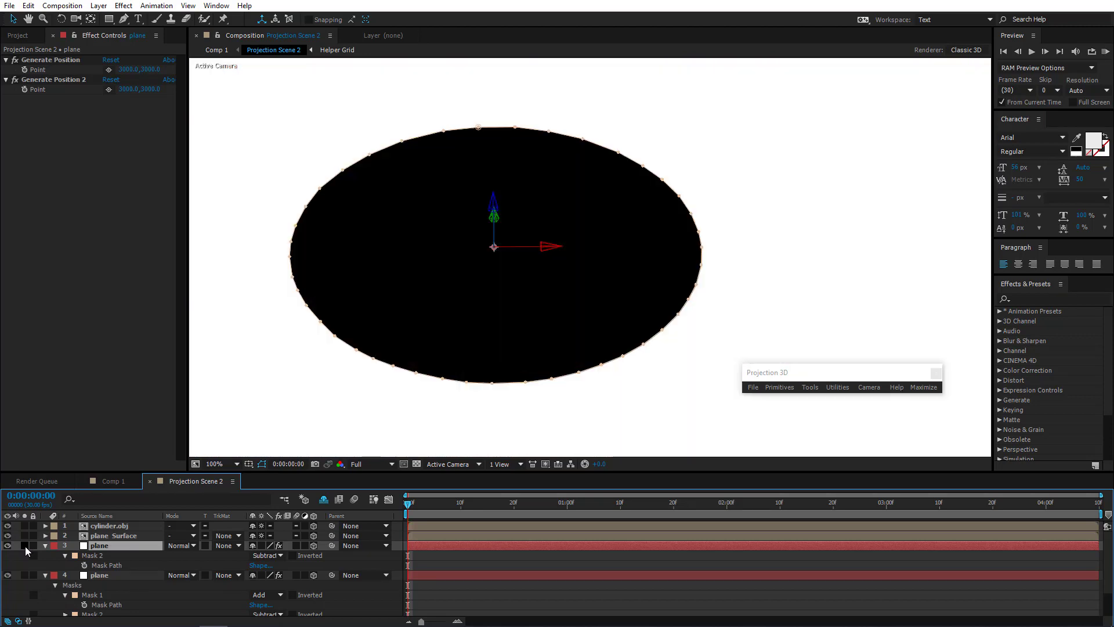
{"action": "left_click", "coordinate": [270, 557]}
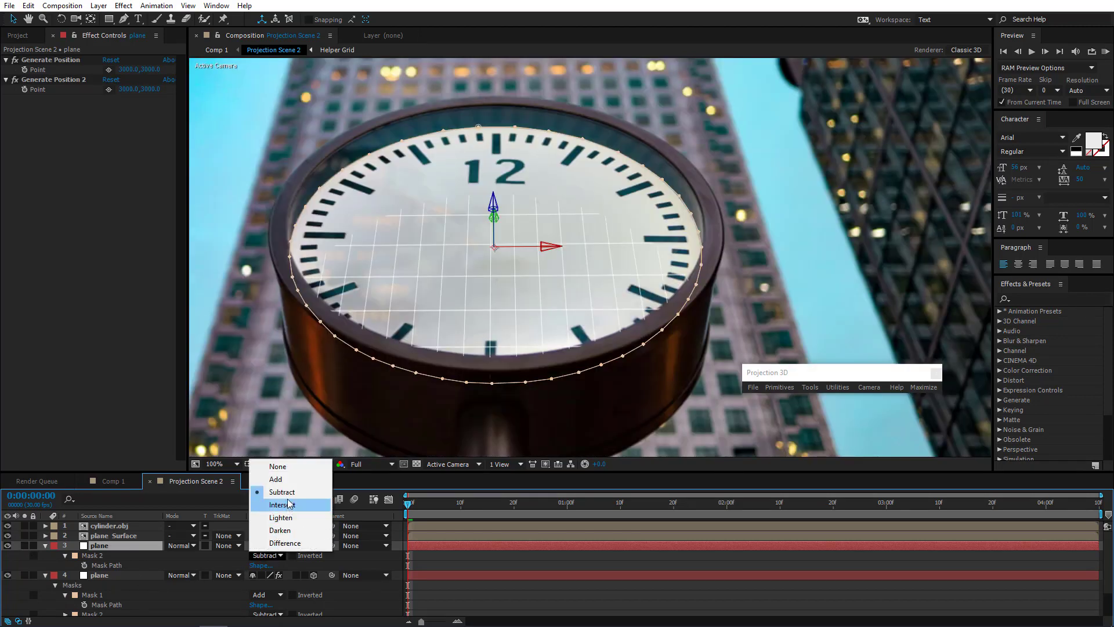
{"action": "left_click", "coordinate": [275, 480]}
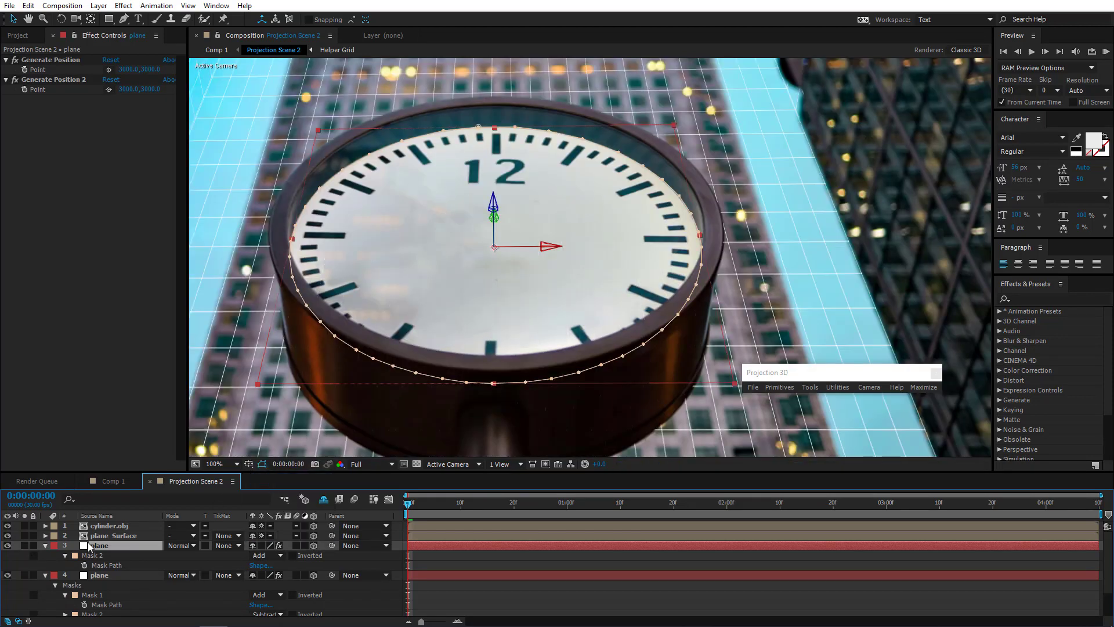
{"action": "left_click", "coordinate": [24, 545]}
{"action": "left_click", "coordinate": [24, 545]}
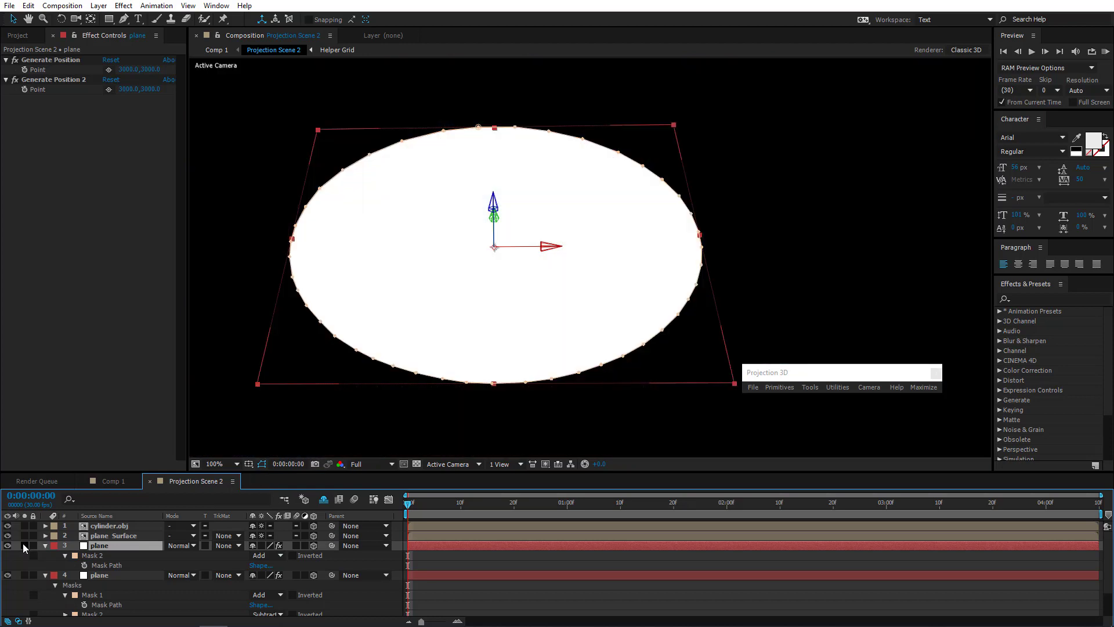
- Preview the camera move in Comp 1 with the filled dial, and return to Projection Scene 2 at 0:00:00:00
{"action": "left_click", "coordinate": [110, 481]}
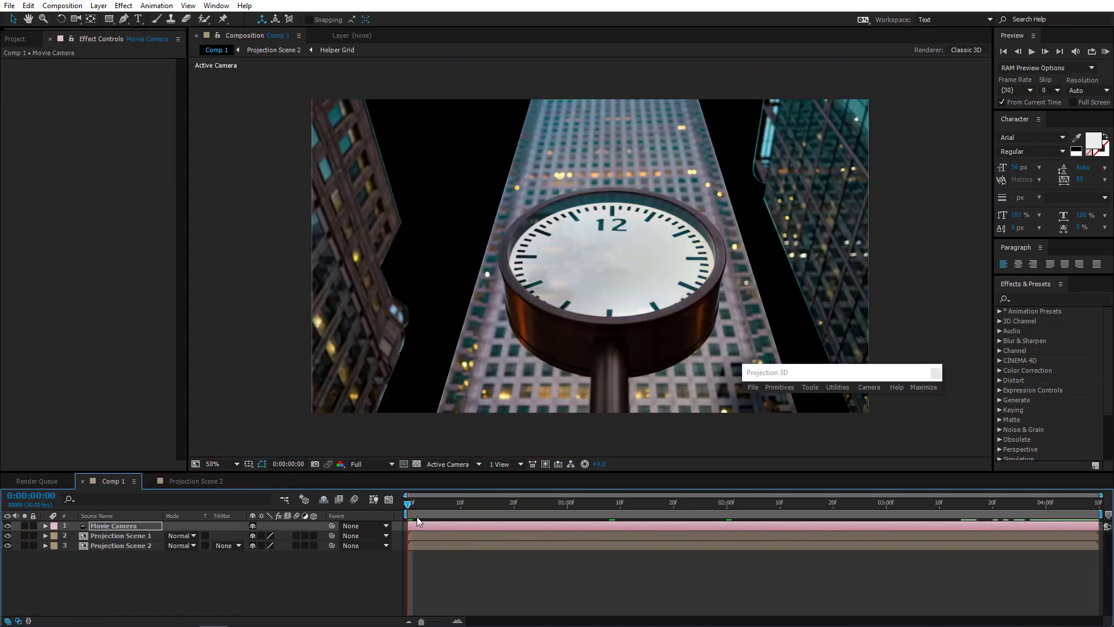
{"action": "key", "text": "space"}
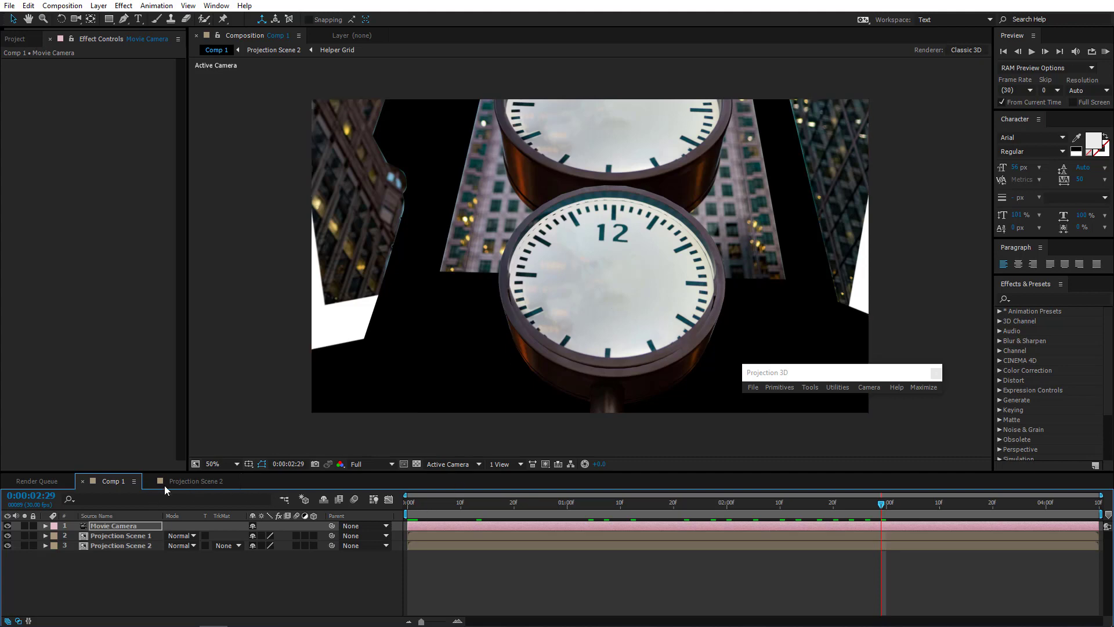
{"action": "left_click", "coordinate": [195, 482]}
{"action": "left_click_drag", "start_coordinate": [542, 506], "coordinate": [283, 526]}
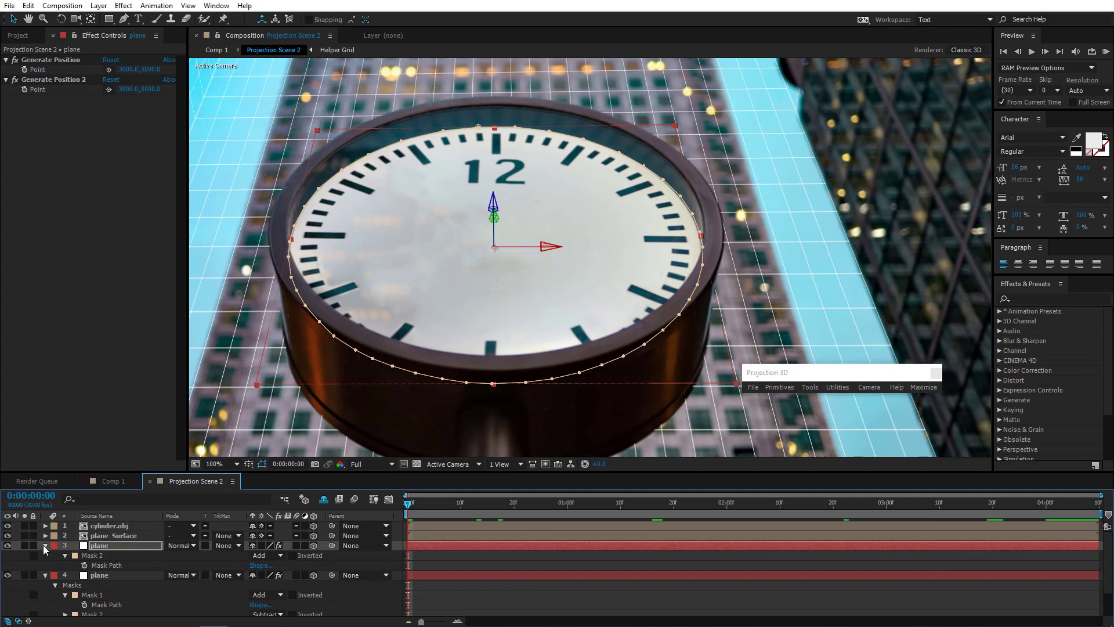
- Duplicate the rim's plane layer and delete Mask 1 from the copy, keeping only the inner-edge Mask 2
{"action": "left_click", "coordinate": [111, 549]}
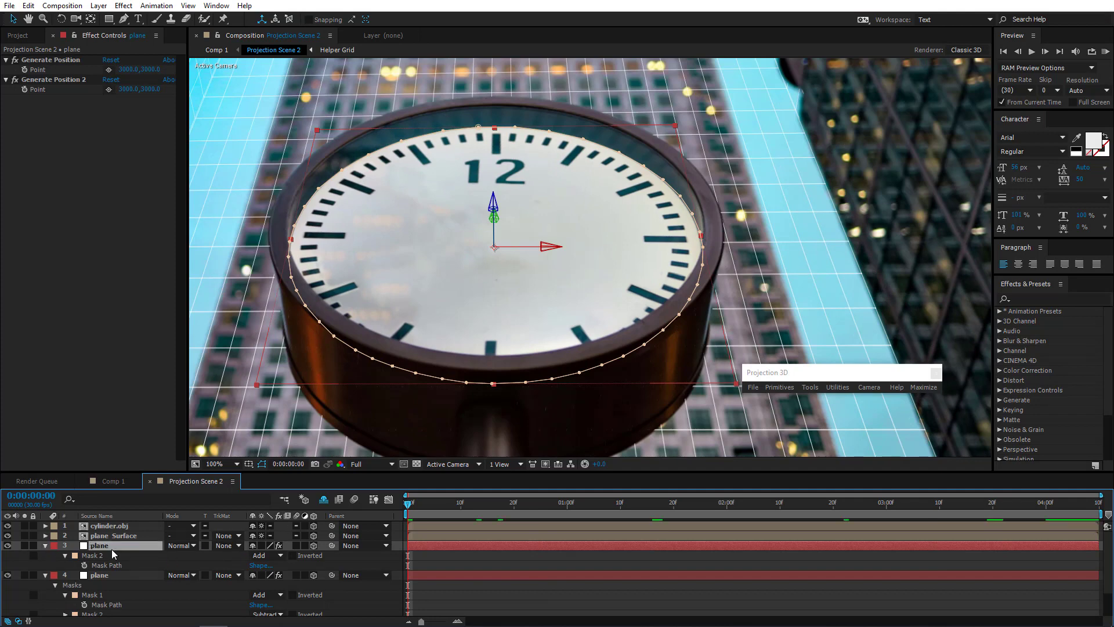
{"action": "left_click", "coordinate": [101, 576]}
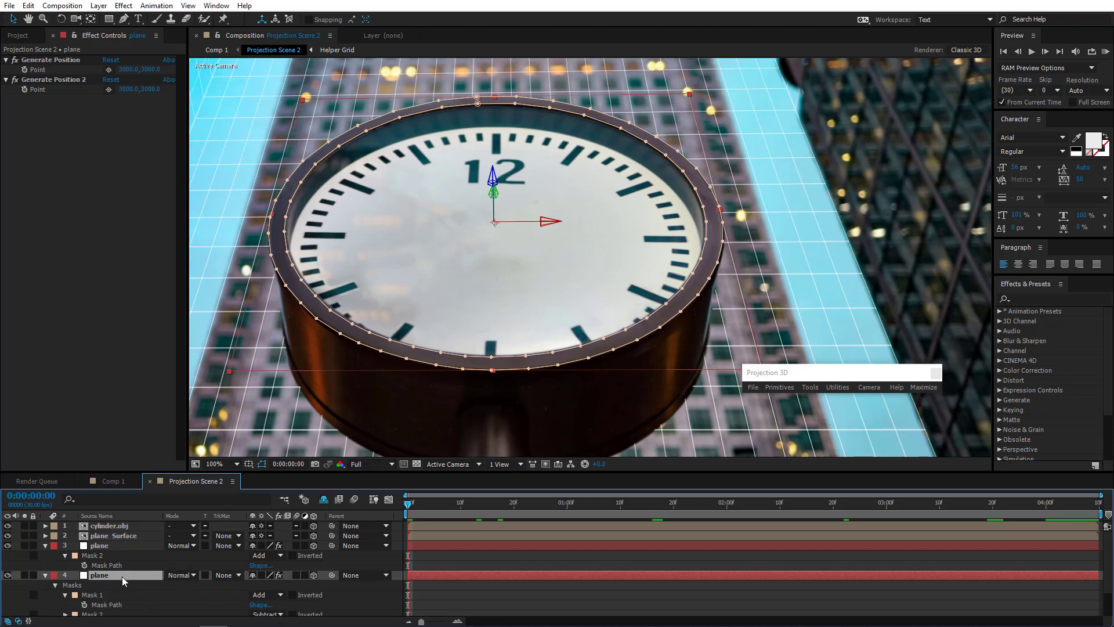
{"action": "key", "text": "ctrl+d"}
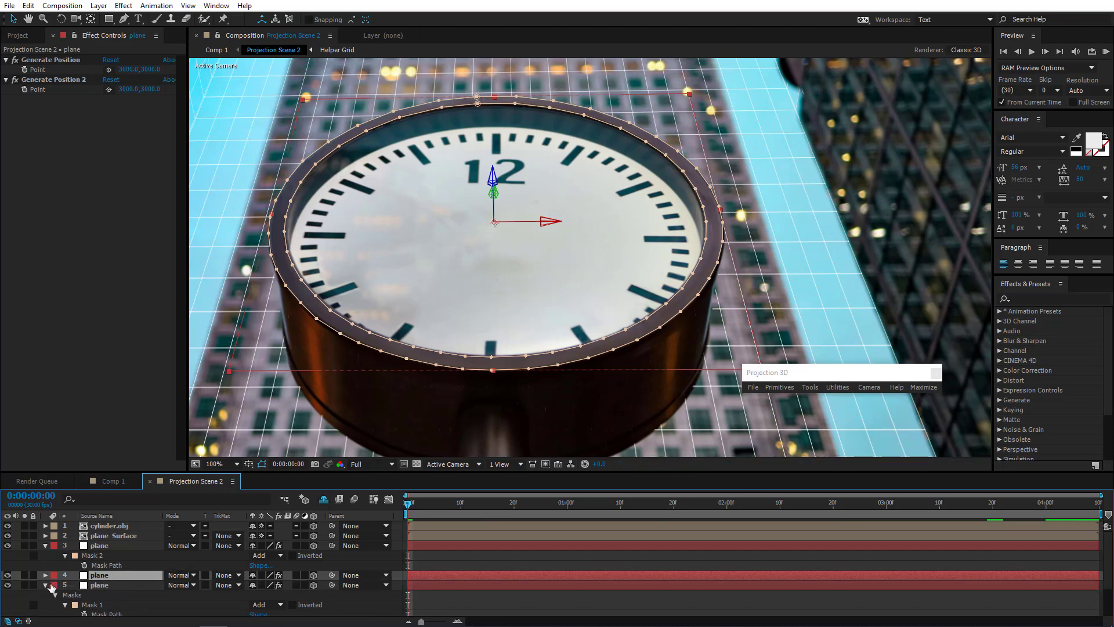
{"action": "left_click", "coordinate": [45, 584]}
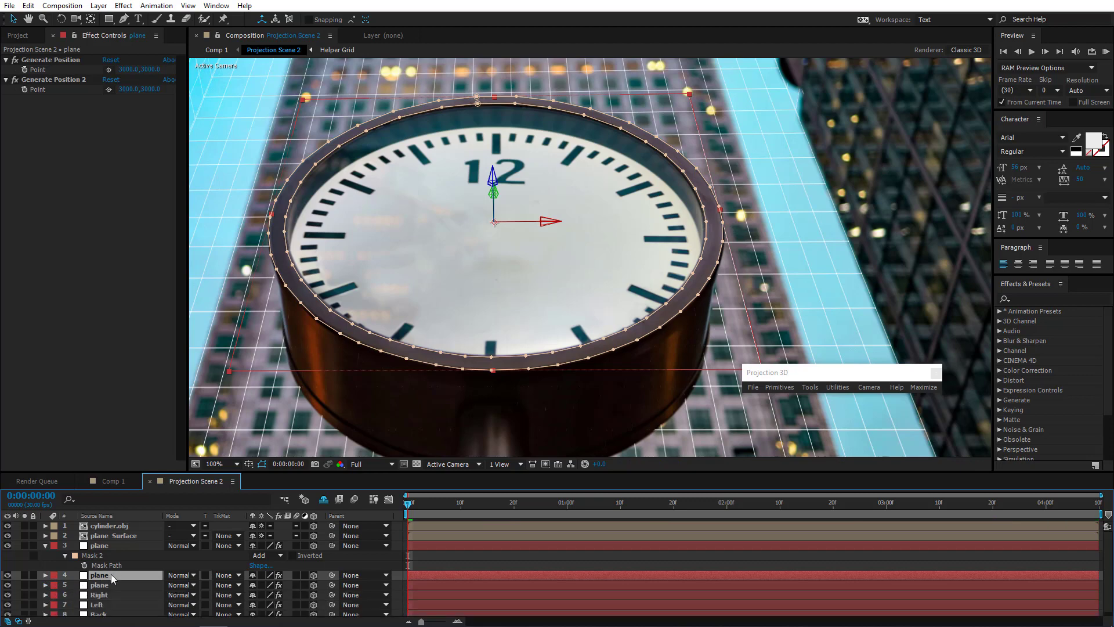
{"action": "key", "text": "m"}
{"action": "scroll", "coordinate": [144, 581], "scroll_direction": "down", "scroll_amount": 1}
{"action": "key", "text": "Return"}
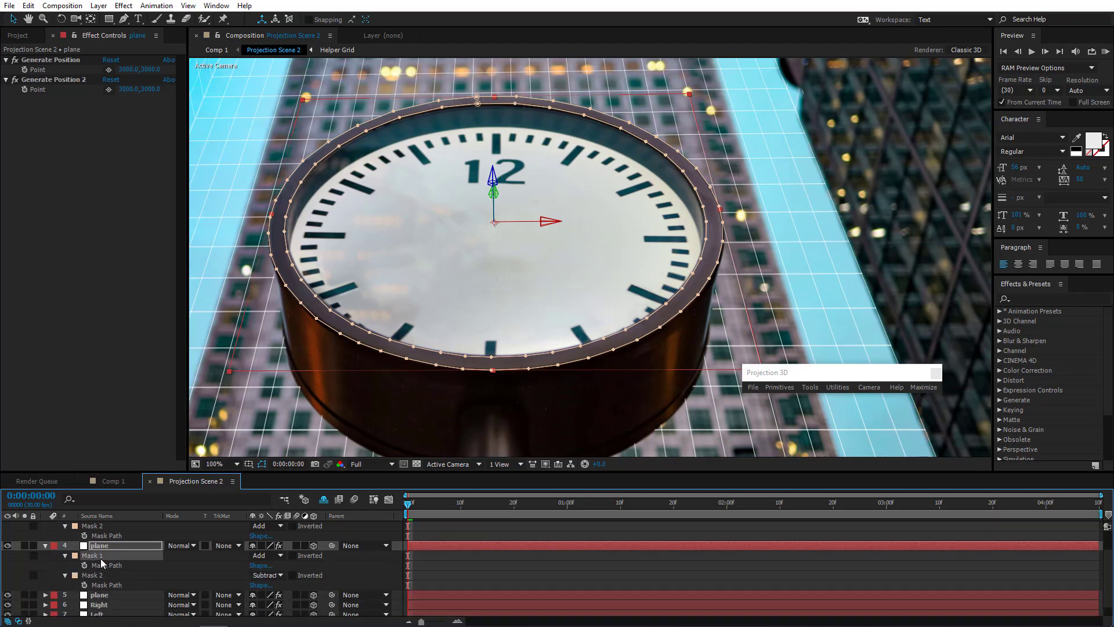
{"action": "left_click", "coordinate": [100, 558]}
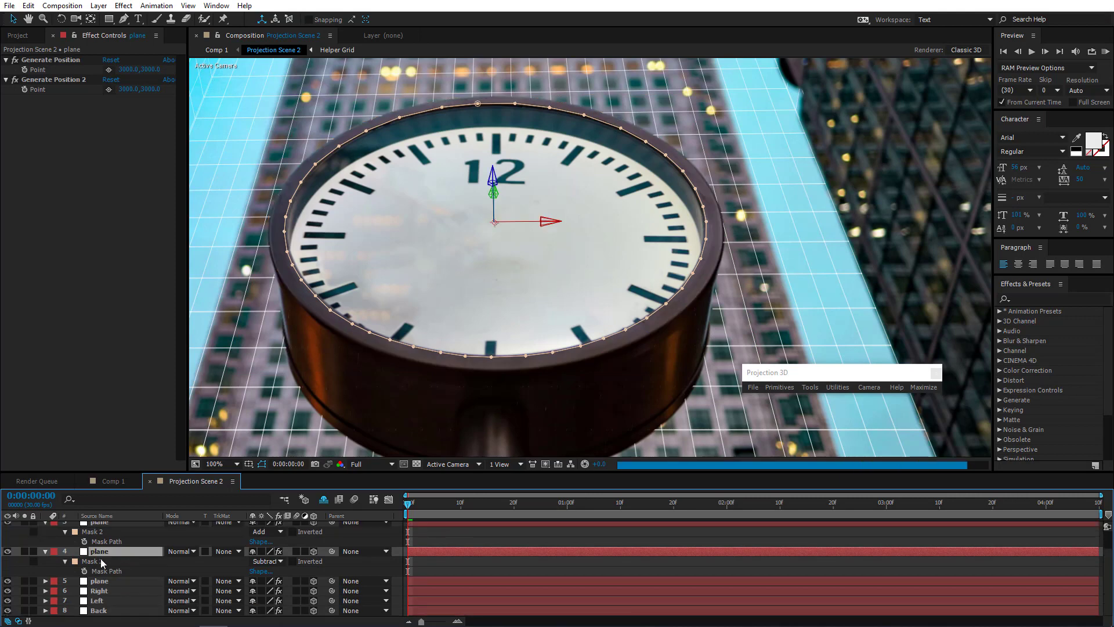
{"action": "key", "text": "Delete"}
{"action": "scroll", "coordinate": [117, 562], "scroll_direction": "up", "scroll_amount": 1}
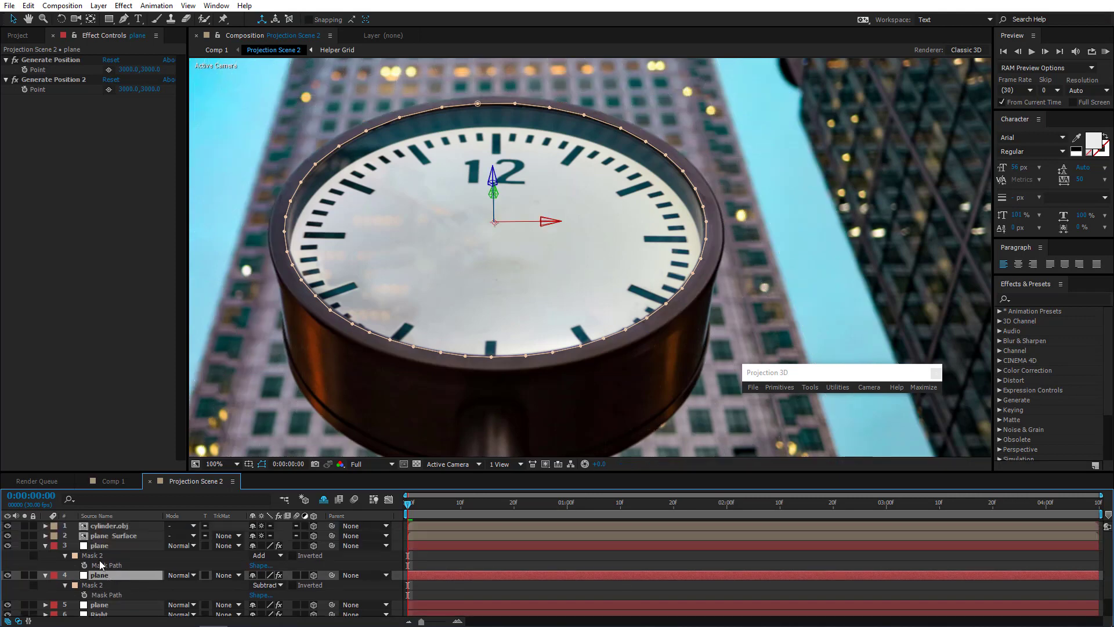
- Create a surface between the recessed dial plane and the rim copy with the Mask Modeler, using a 0.3 mask offset
{"action": "left_click", "coordinate": [100, 545]}
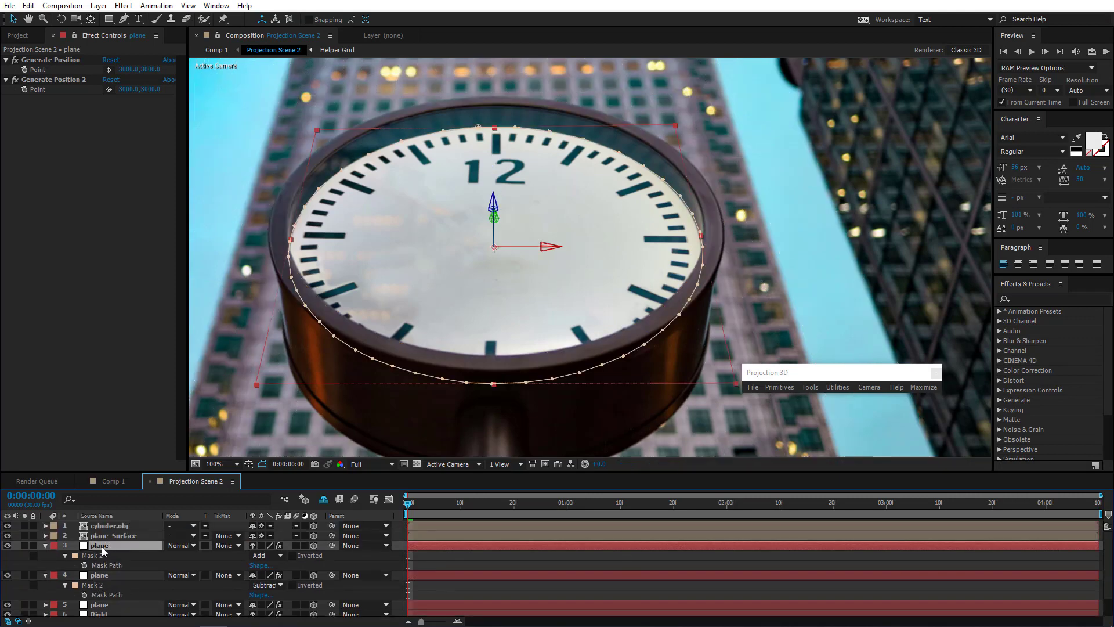
{"action": "left_click", "coordinate": [109, 574], "text": "shift"}
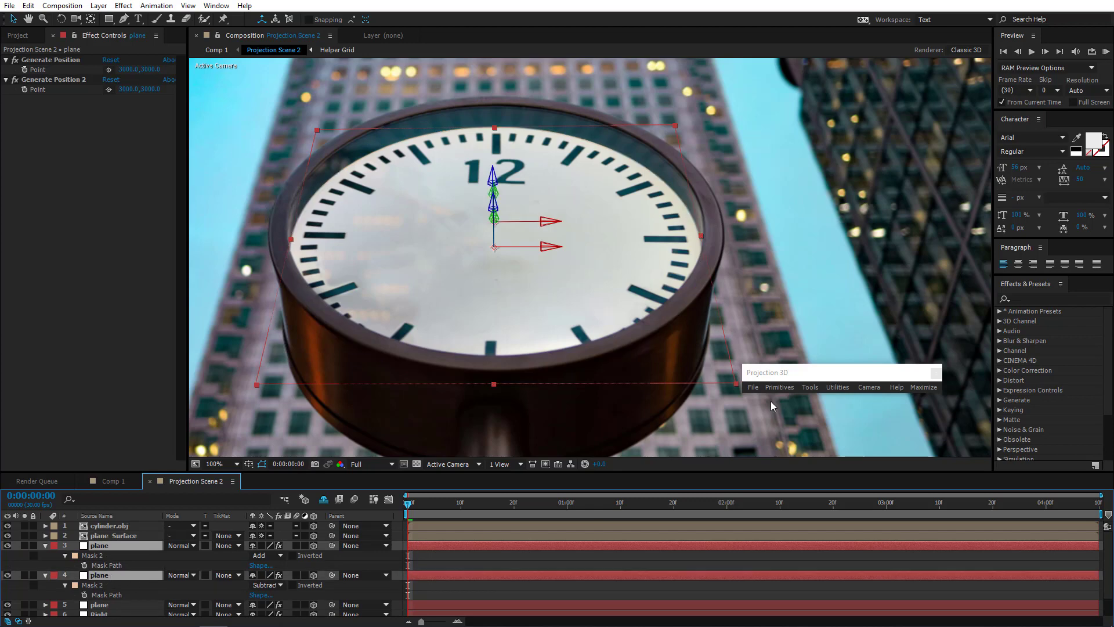
{"action": "left_click", "coordinate": [810, 387]}
{"action": "left_click", "coordinate": [839, 424]}
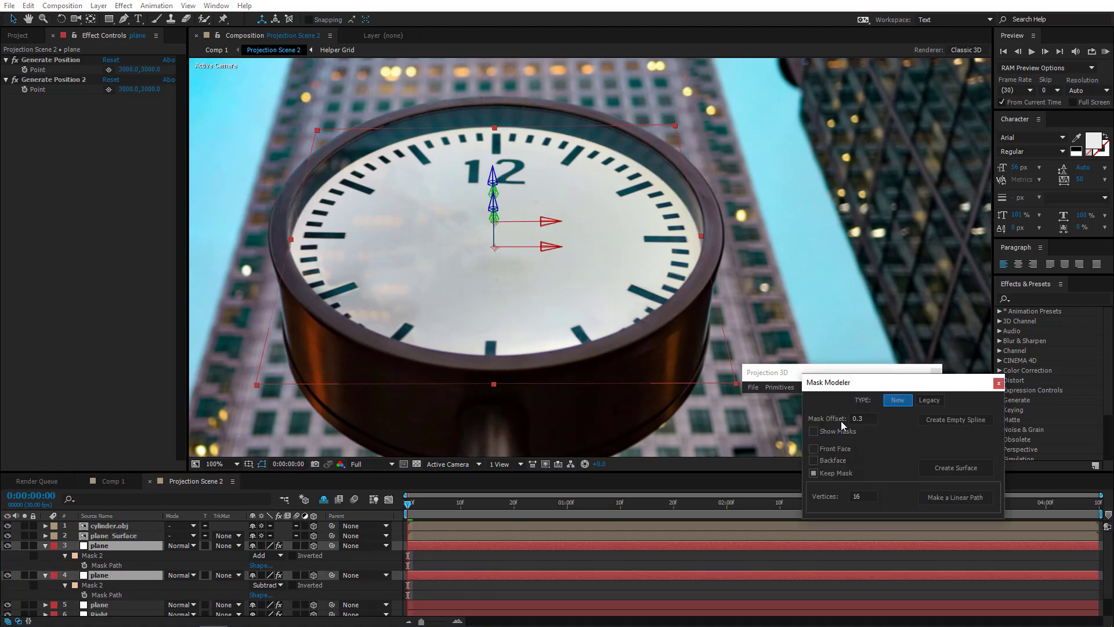
{"action": "left_click", "coordinate": [966, 467]}
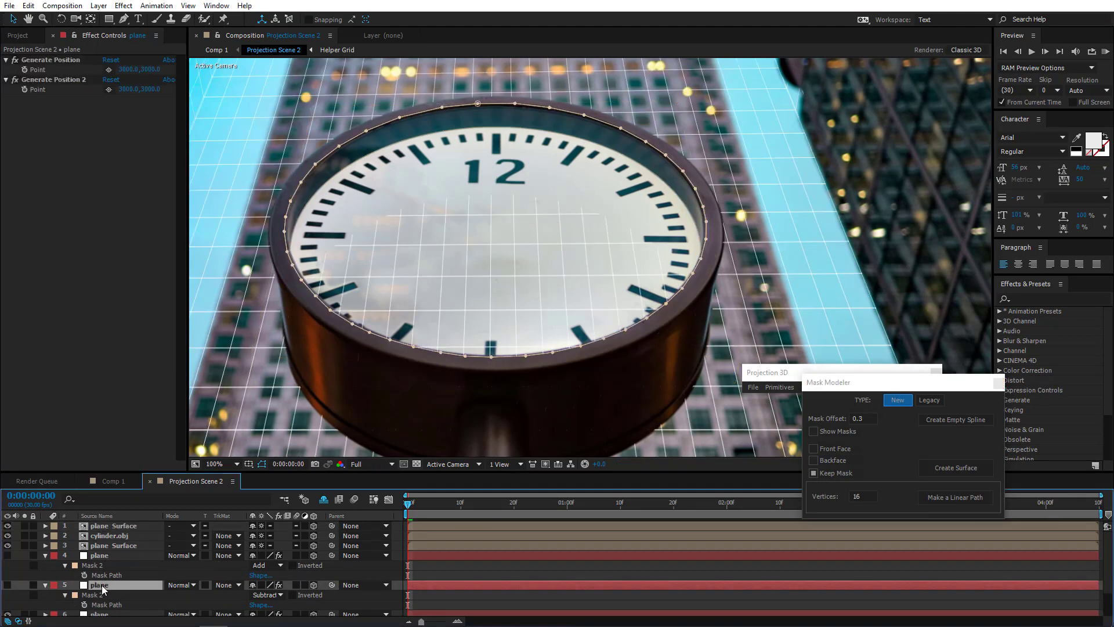
- Remove the temporary rim copy and move the new plane Surface layer directly above the dial's plane layer
{"action": "left_click", "coordinate": [103, 555]}
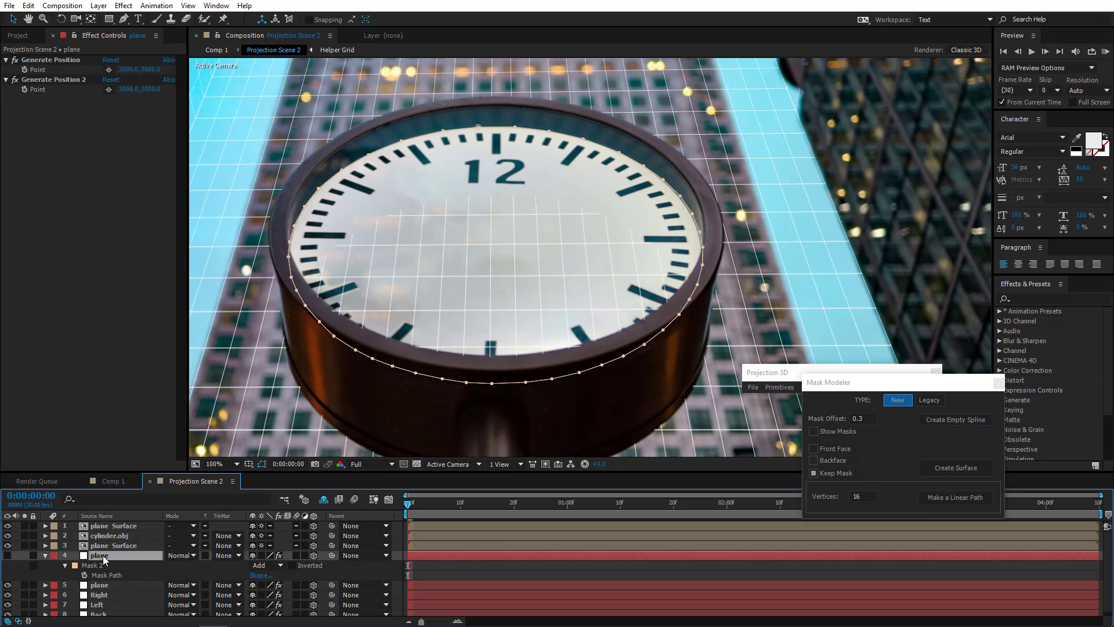
{"action": "left_click", "coordinate": [106, 545]}
{"action": "left_click", "coordinate": [109, 535]}
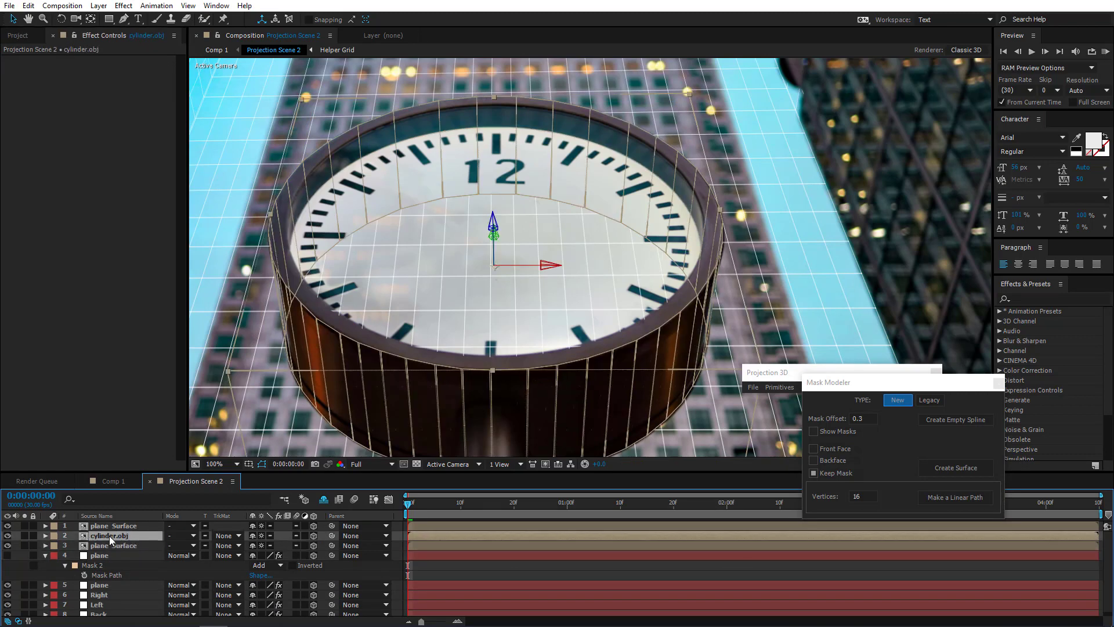
{"action": "left_click", "coordinate": [119, 526]}
{"action": "left_click_drag", "start_coordinate": [122, 527], "coordinate": [108, 550]}
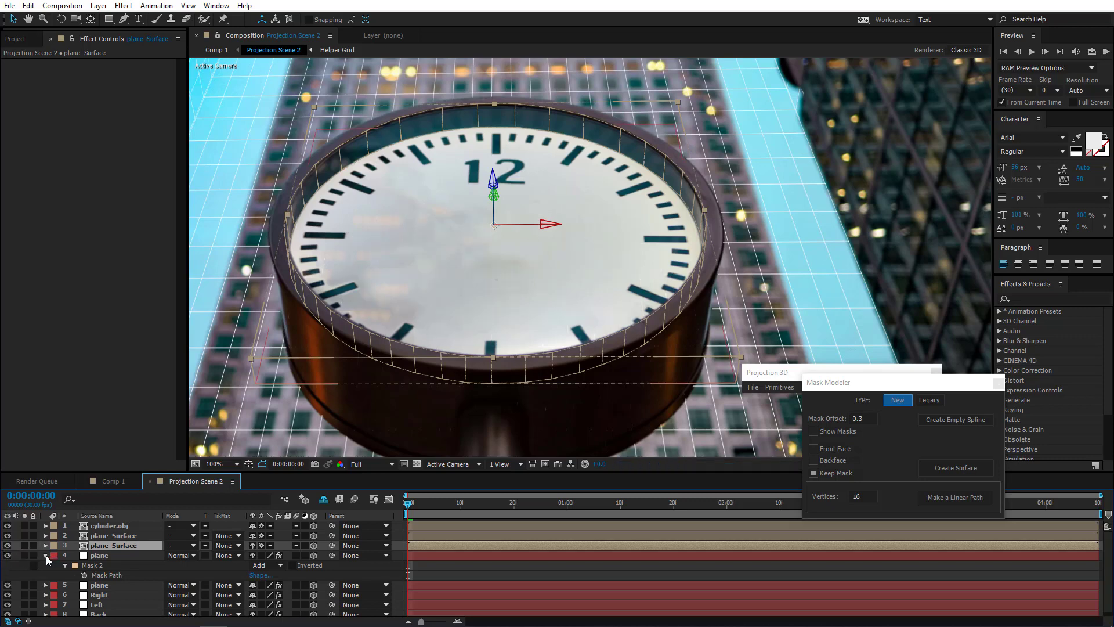
{"action": "left_click", "coordinate": [46, 555]}
- Solo the inner wall surface, dial plane and rim plane in combination to inspect how they fit together
{"action": "left_click", "coordinate": [26, 546]}
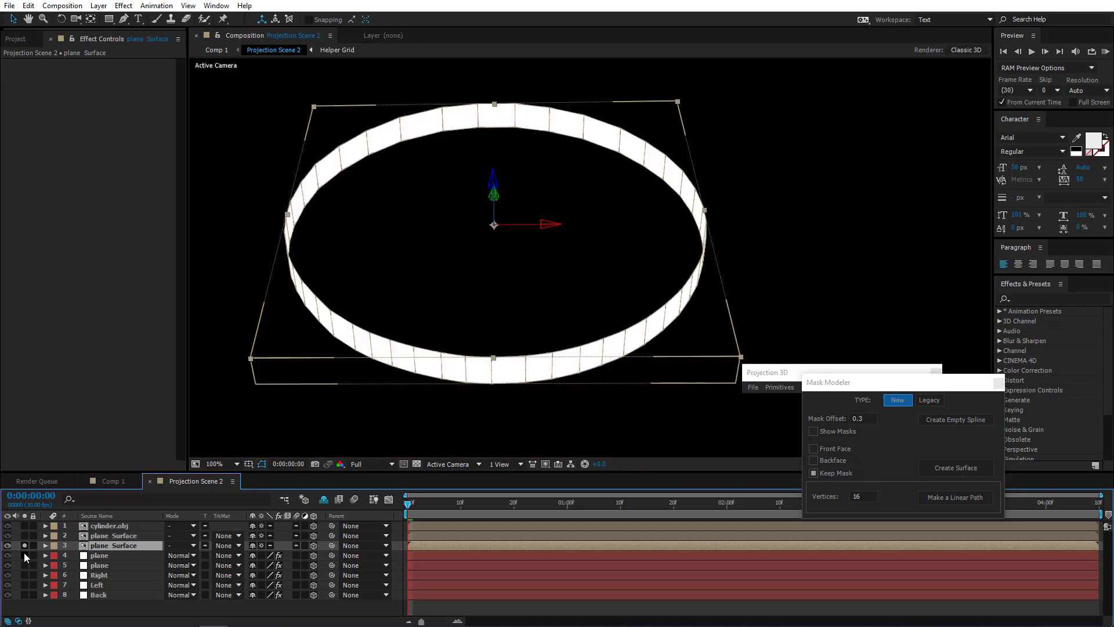
{"action": "left_click", "coordinate": [25, 555]}
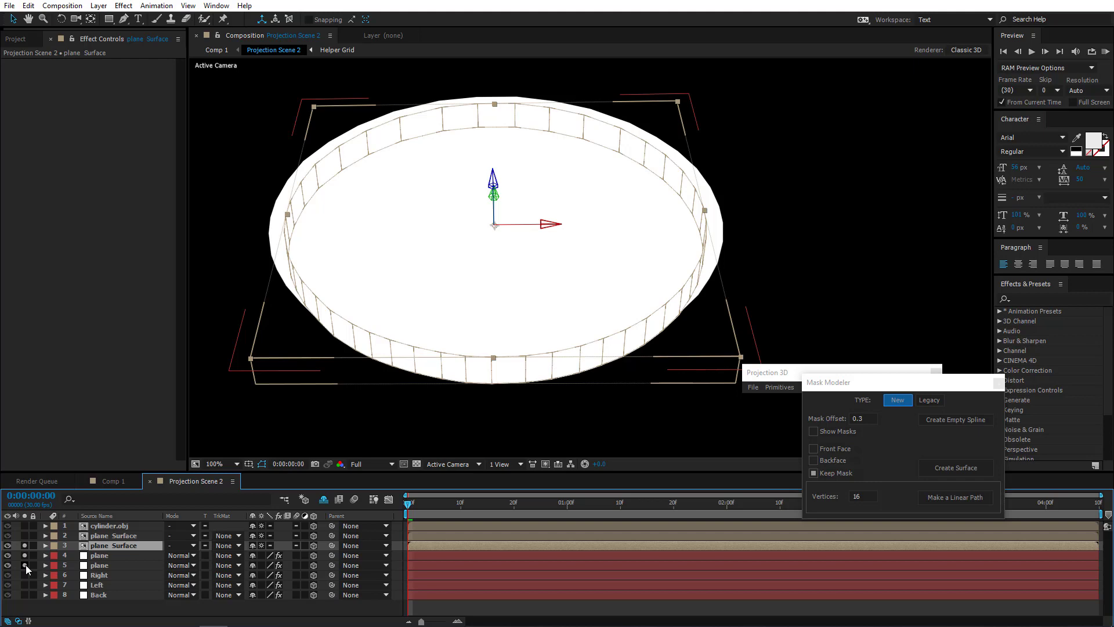
{"action": "left_click_drag", "start_coordinate": [24, 545], "coordinate": [24, 564]}
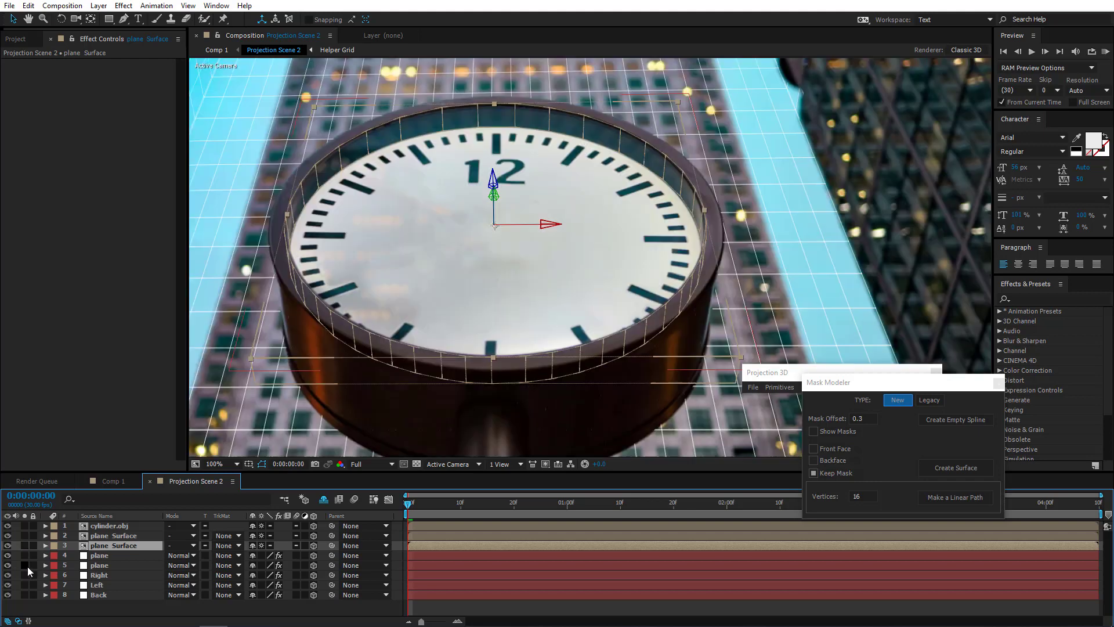
{"action": "left_click", "coordinate": [116, 565]}
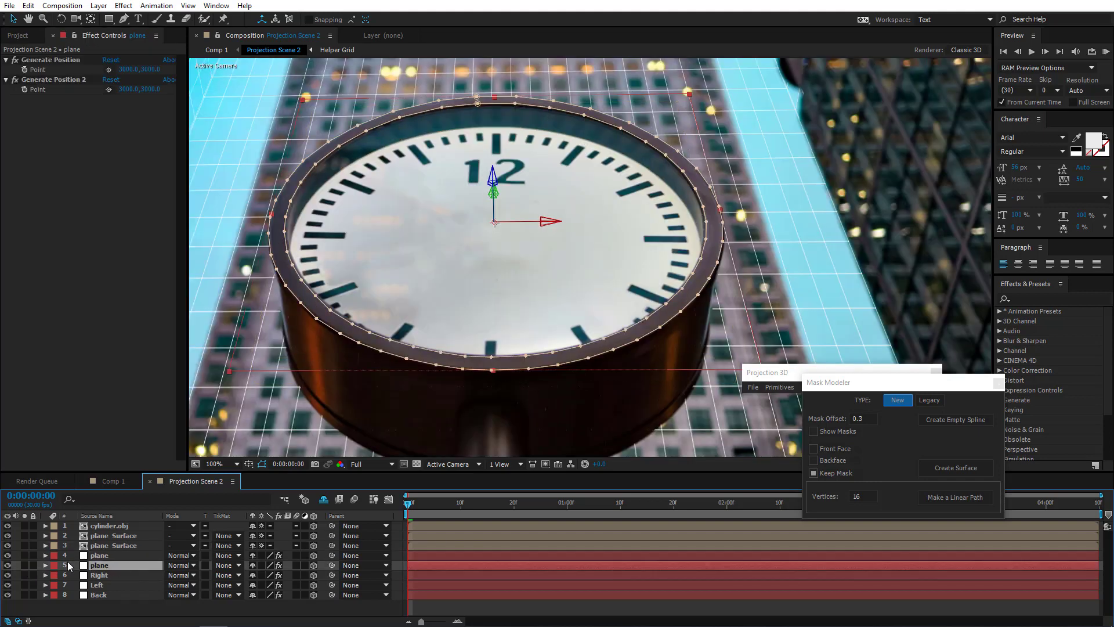
{"action": "left_click", "coordinate": [25, 566]}
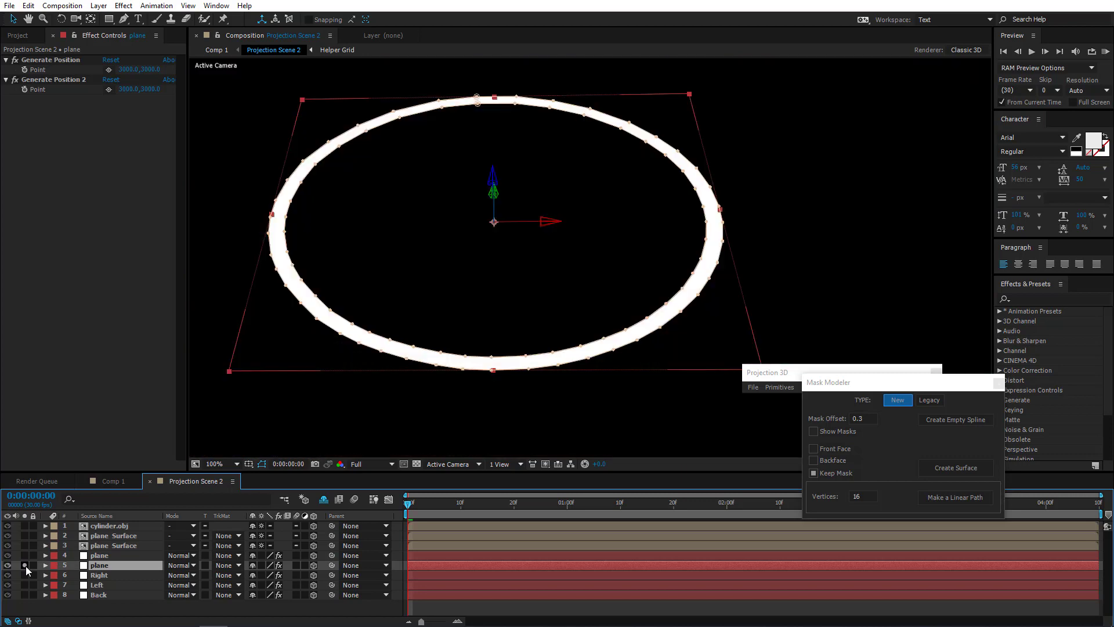
{"action": "left_click", "coordinate": [24, 555]}
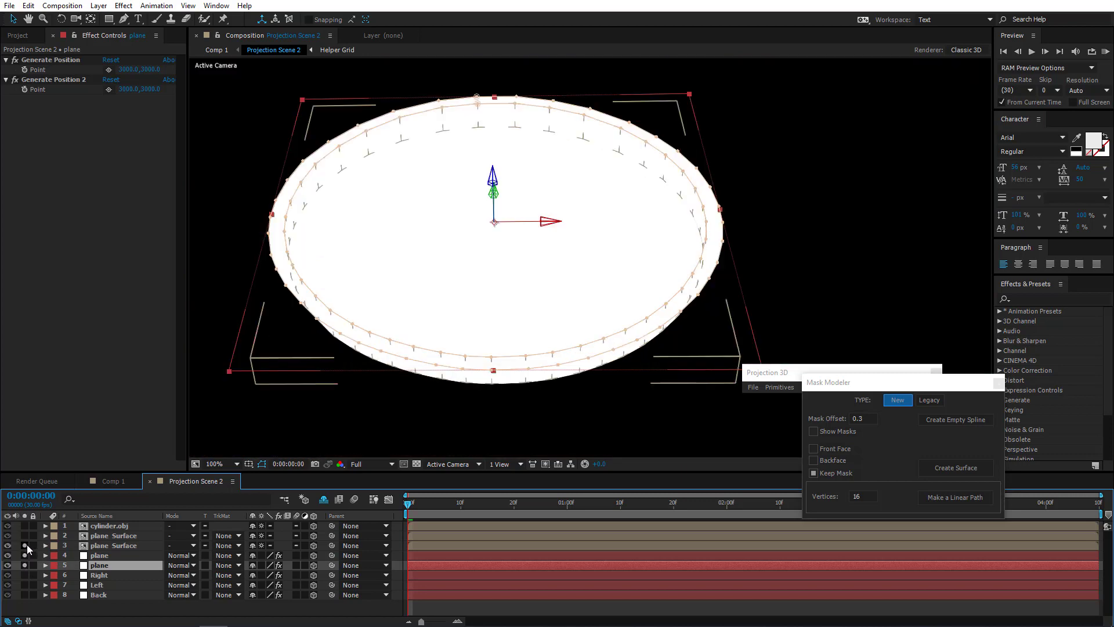
{"action": "left_click_drag", "start_coordinate": [27, 544], "coordinate": [26, 564]}
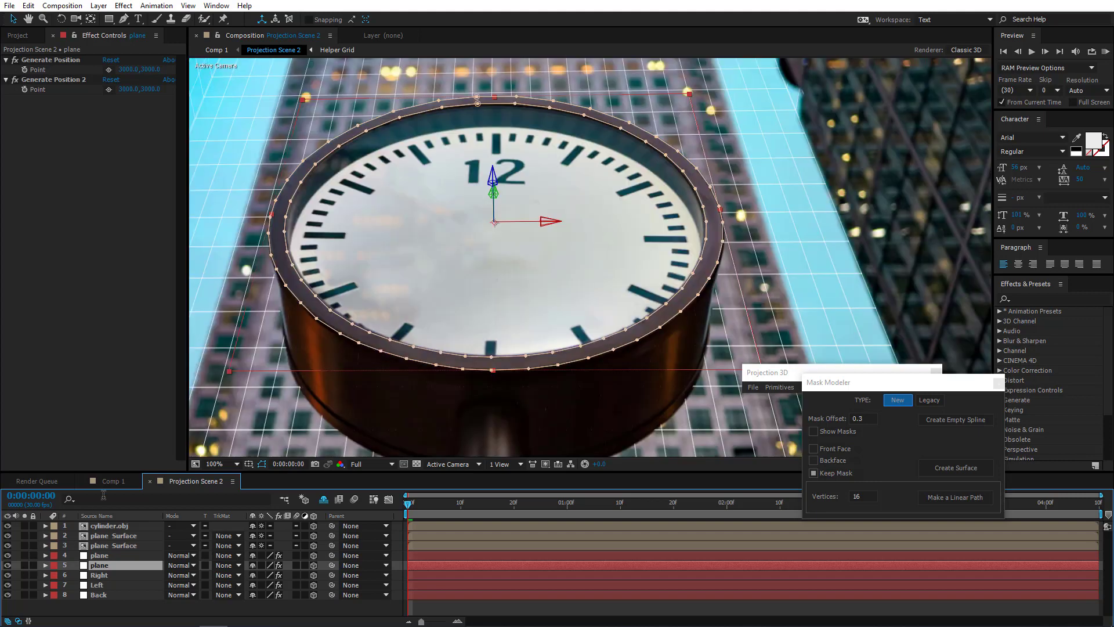
- Scrub through Comp 1 to check the clock's inner wall under camera motion, and return to Projection Scene 2 at the start
{"action": "left_click", "coordinate": [110, 481]}
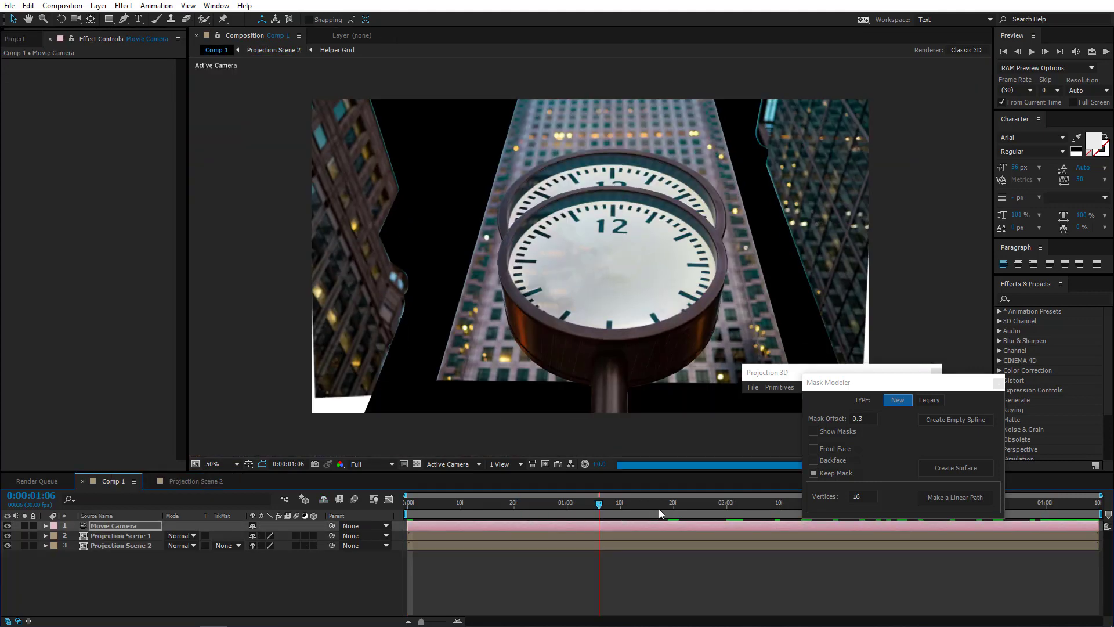
{"action": "left_click_drag", "start_coordinate": [659, 508], "coordinate": [1078, 518]}
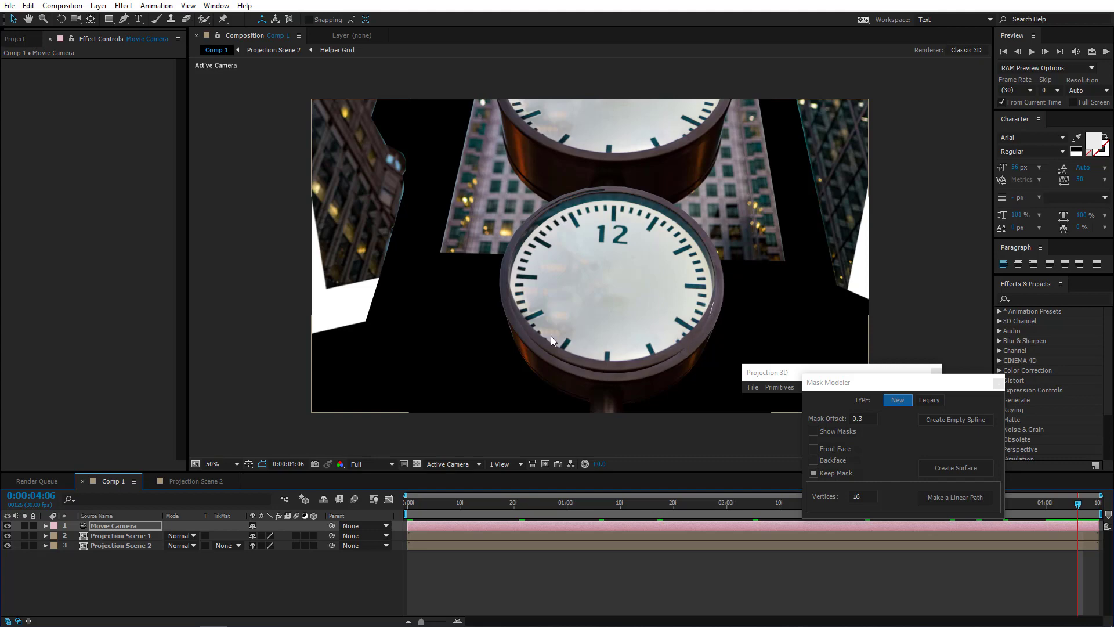
{"action": "key", "text": "Home"}
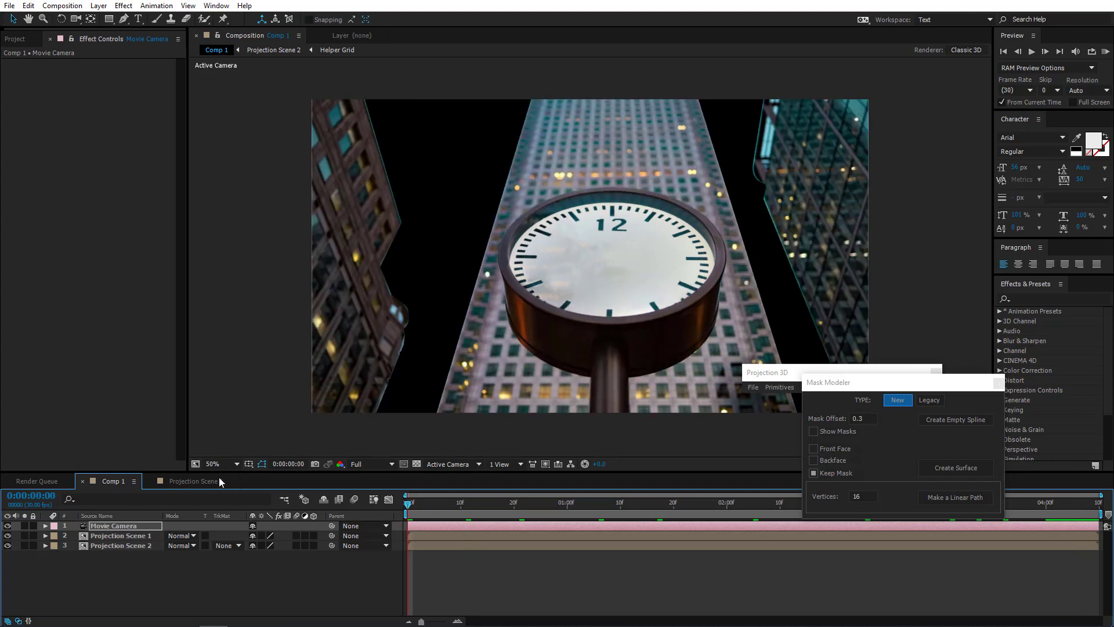
{"action": "left_click", "coordinate": [195, 480]}
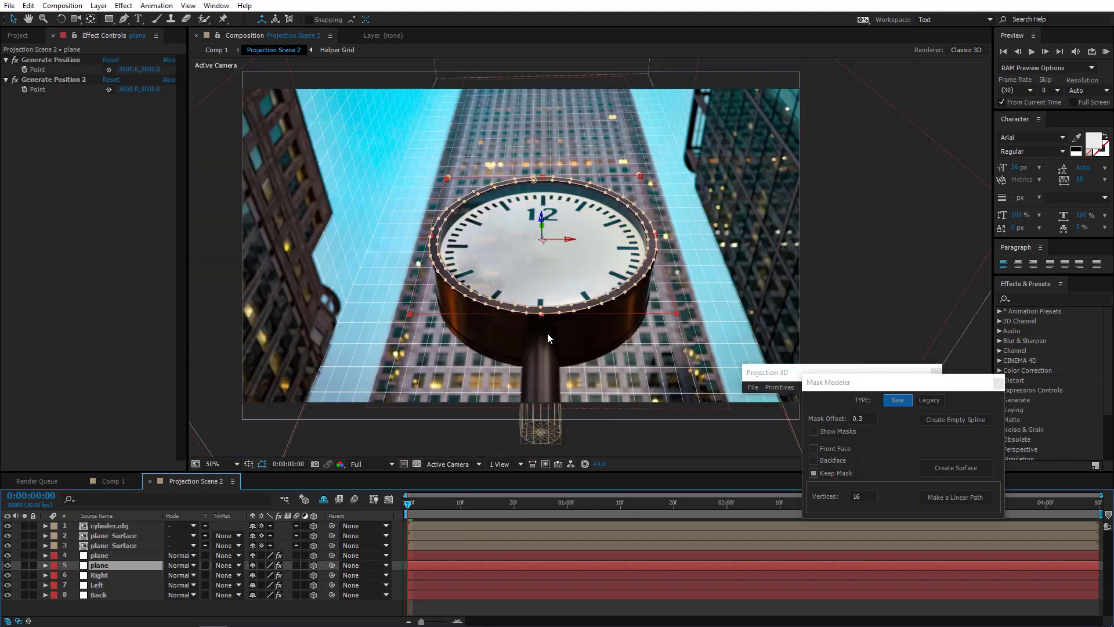
- Identify the layers in Projection Scene 2 and move the clock rim's plane layer from there into Projection Scene 1
{"action": "left_click_drag", "start_coordinate": [541, 342], "coordinate": [560, 341]}
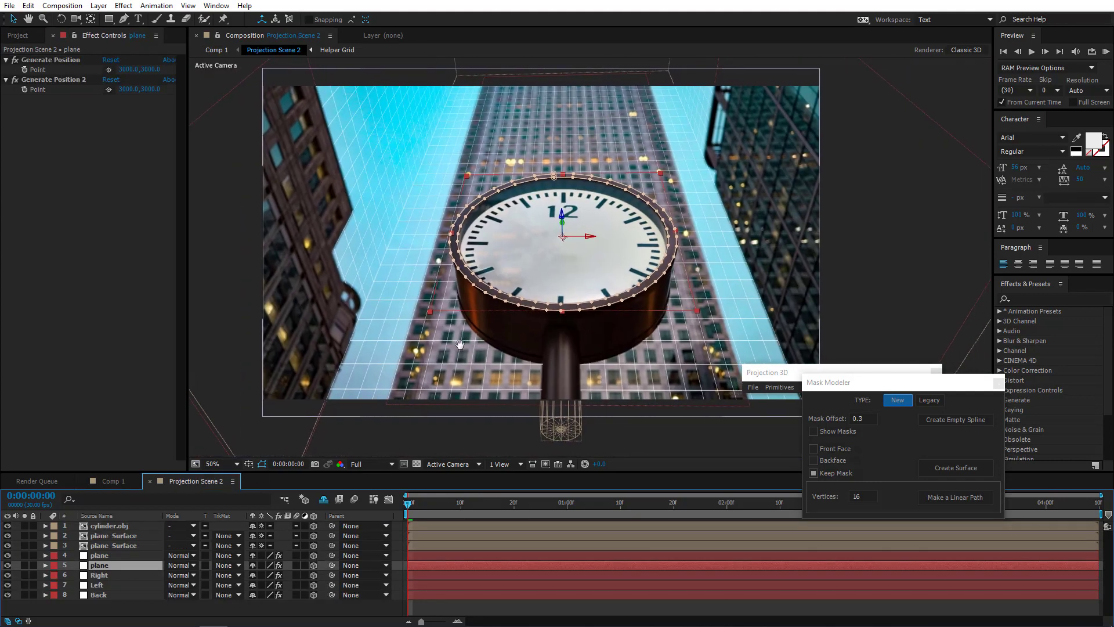
{"action": "left_click", "coordinate": [120, 525]}
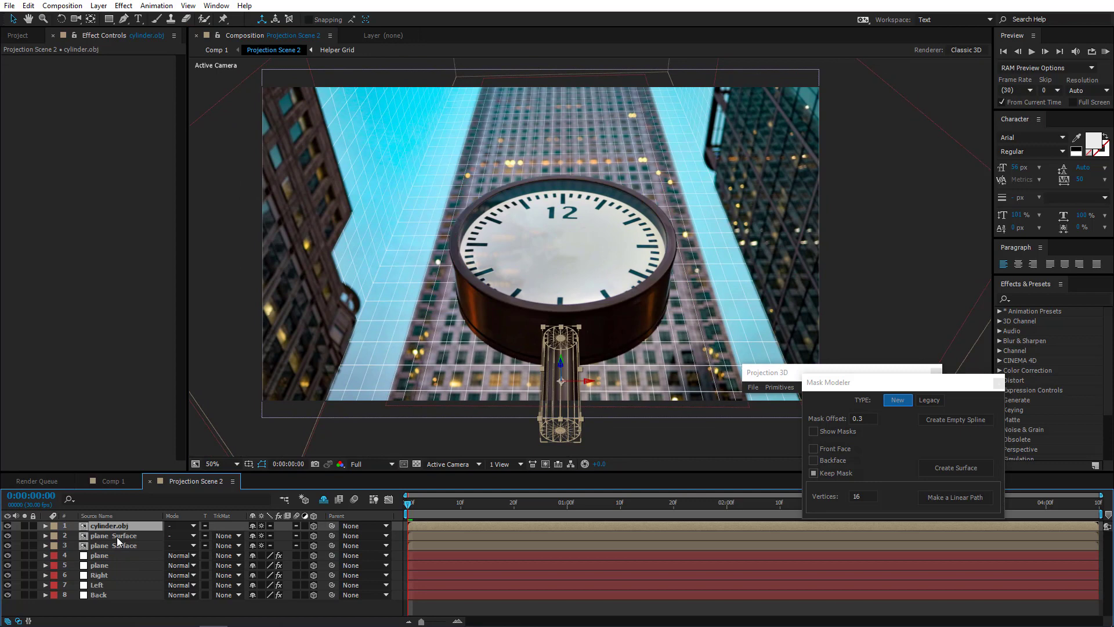
{"action": "left_click", "coordinate": [116, 536]}
{"action": "left_click", "coordinate": [120, 545]}
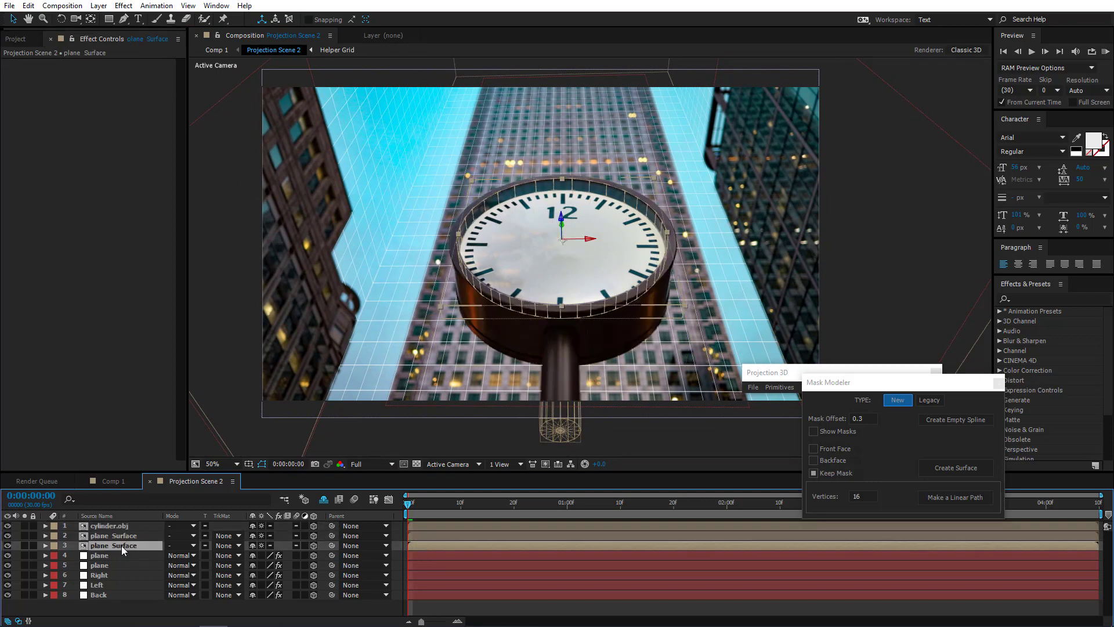
{"action": "left_click", "coordinate": [110, 555]}
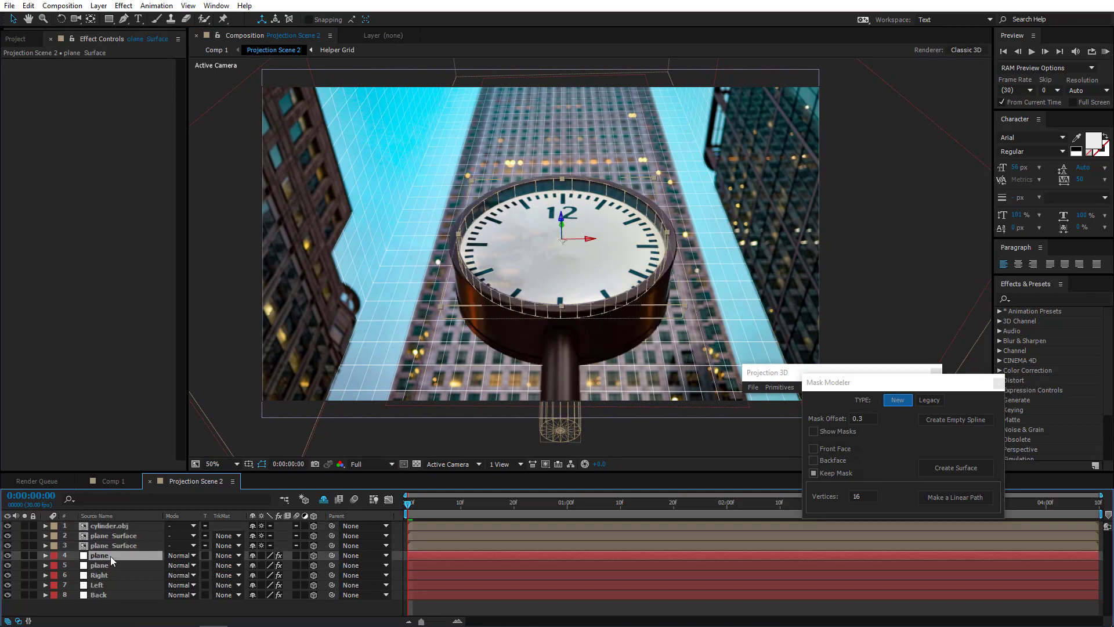
{"action": "left_click", "coordinate": [108, 566]}
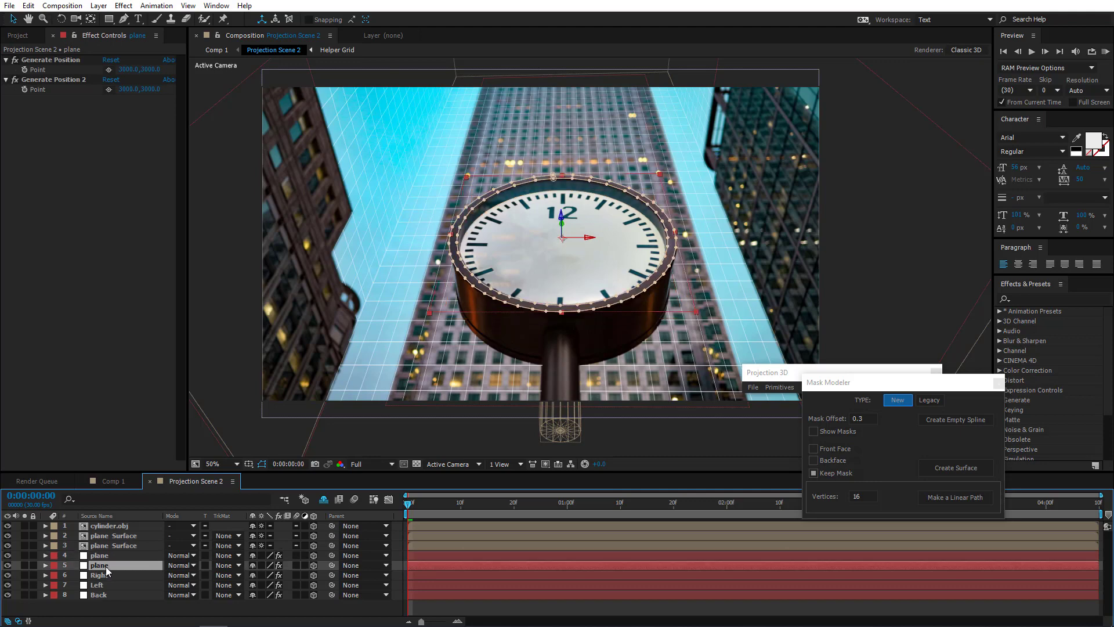
{"action": "left_click", "coordinate": [110, 481]}
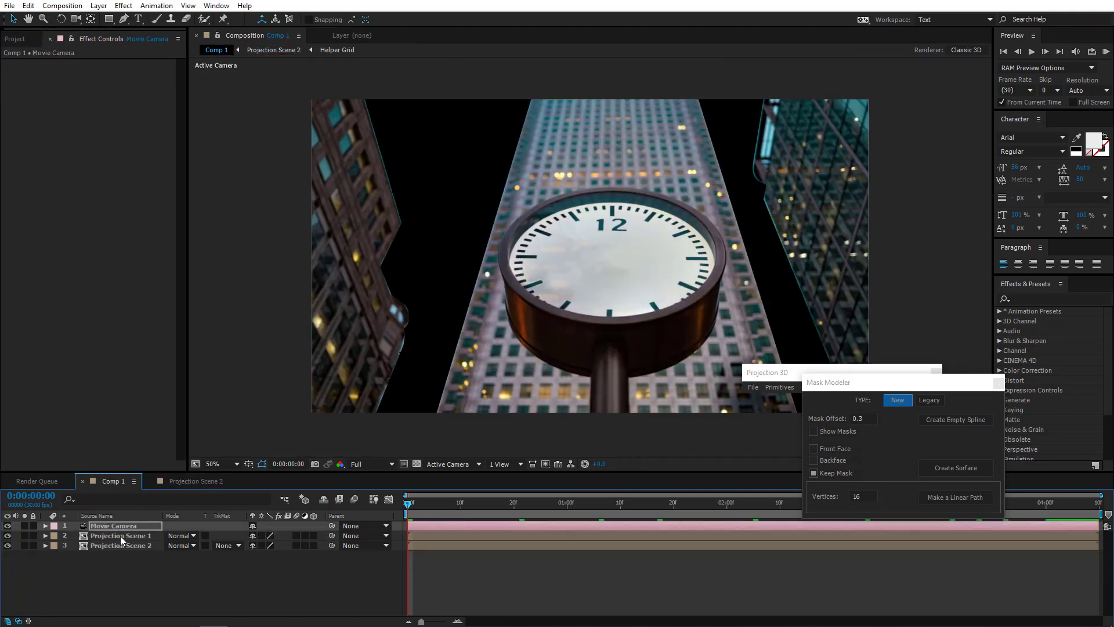
{"action": "double_click", "coordinate": [120, 535]}
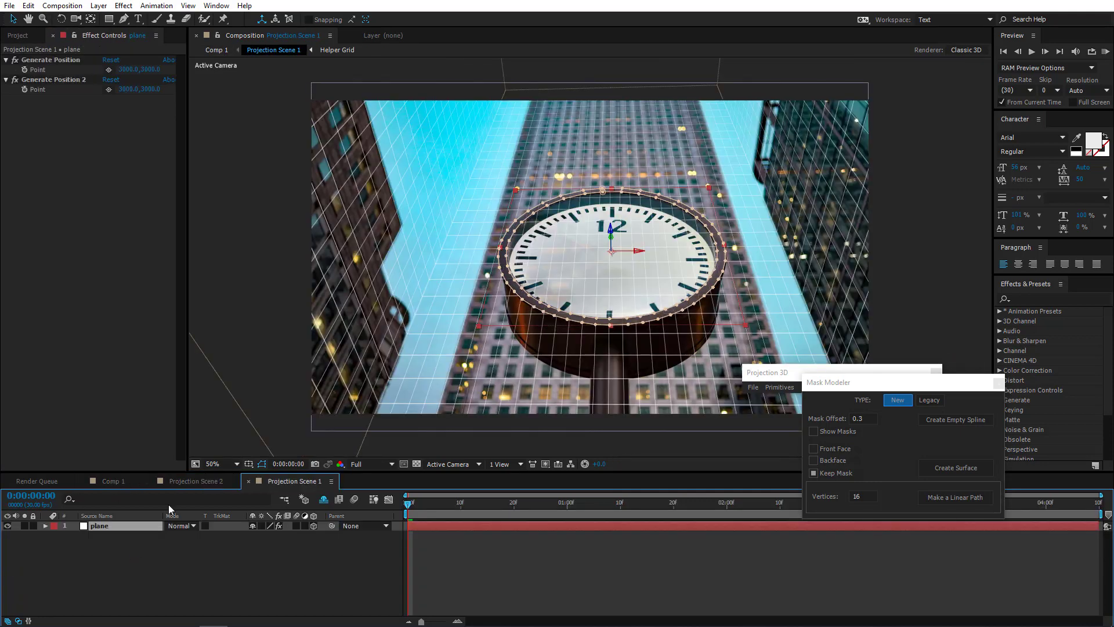
{"action": "left_click", "coordinate": [200, 481]}
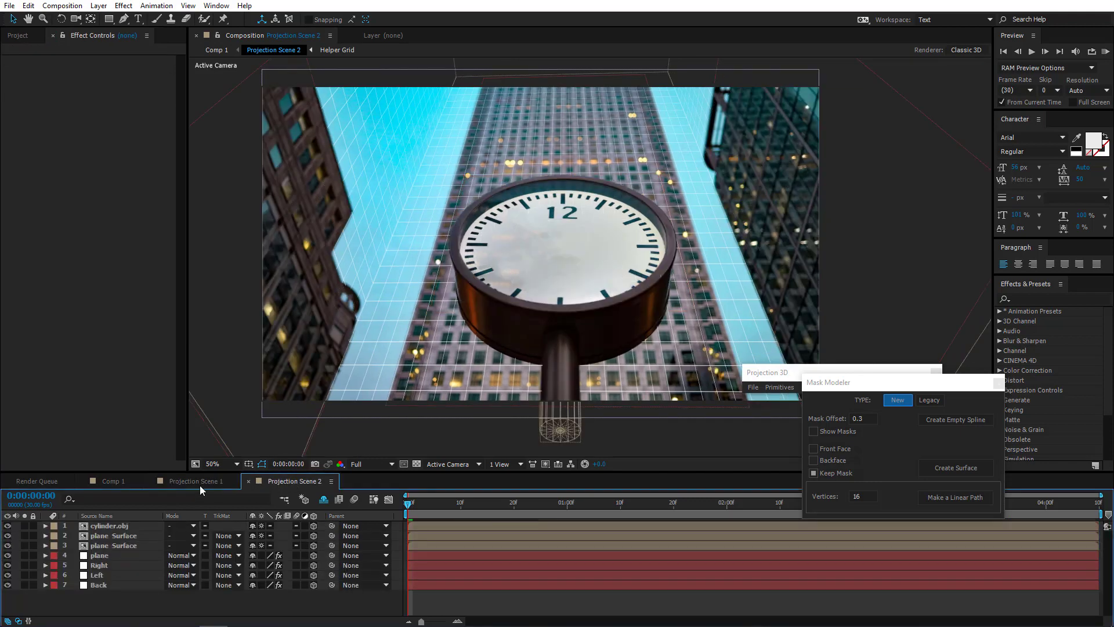
{"action": "left_click", "coordinate": [199, 483]}
- Add a third projection scene to Comp 1 and place Projection Scene 3 below Projection Scene 2 in the layer order
{"action": "left_click", "coordinate": [107, 482]}
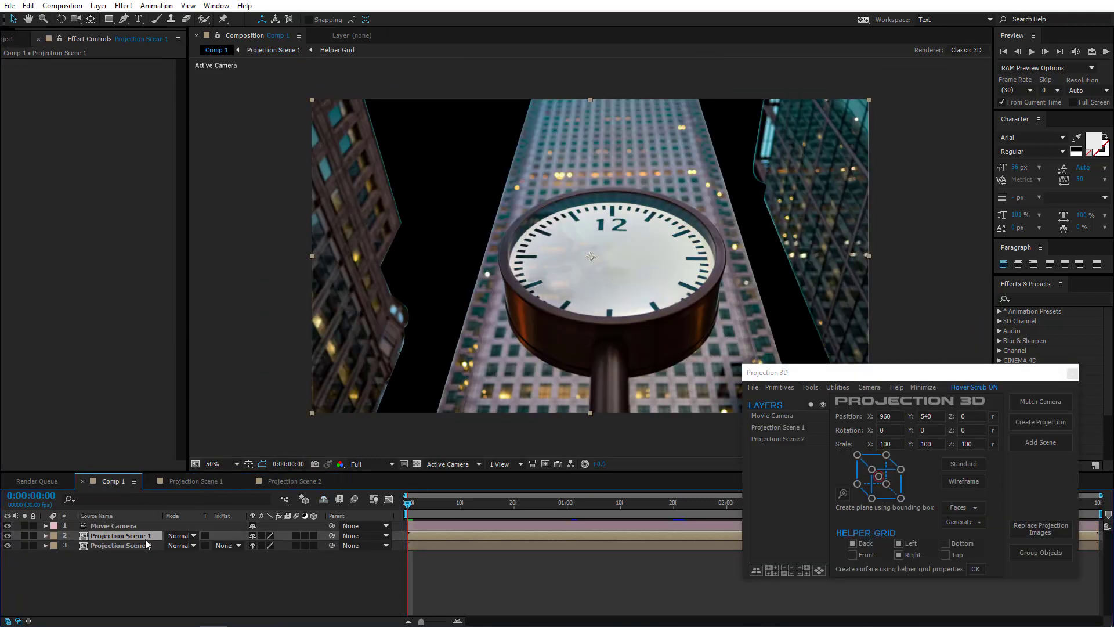
{"action": "left_click", "coordinate": [134, 545]}
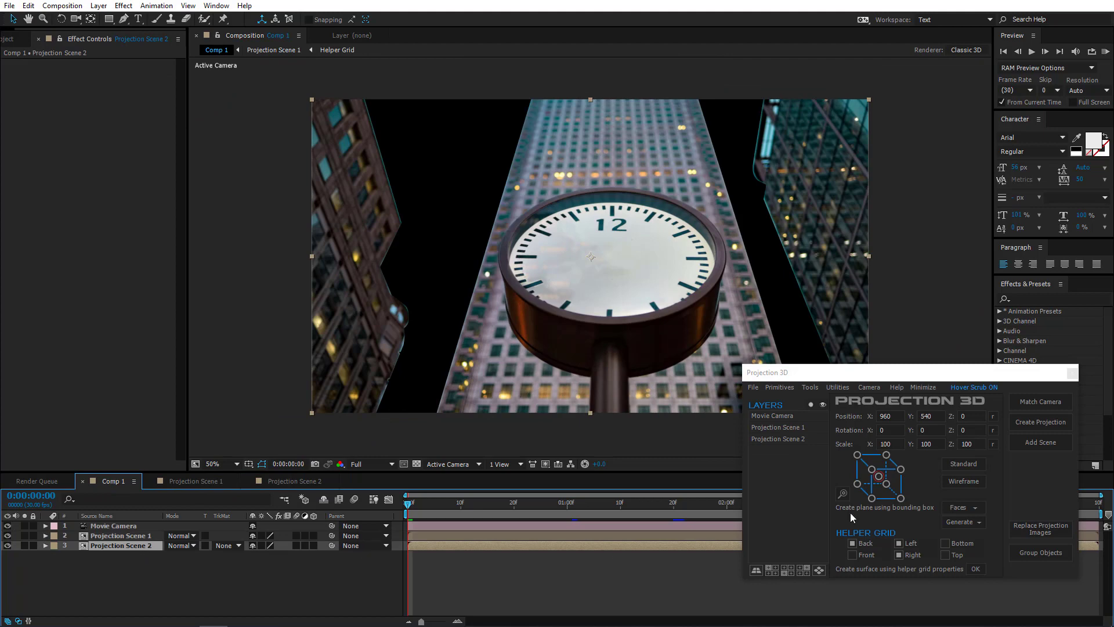
{"action": "left_click", "coordinate": [1043, 447]}
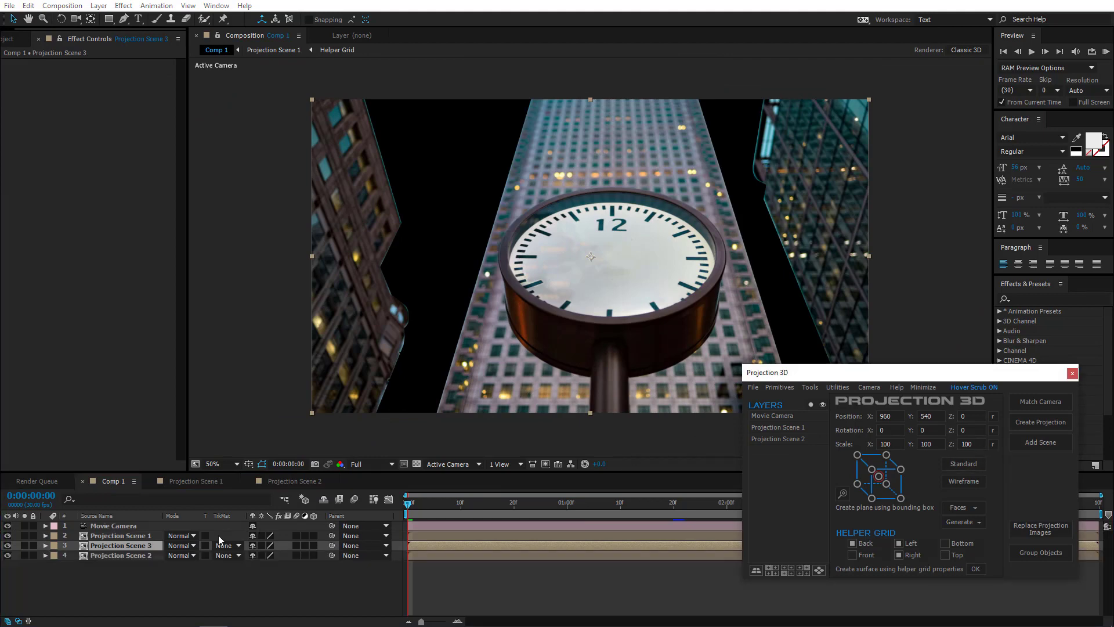
{"action": "left_click_drag", "start_coordinate": [145, 555], "coordinate": [145, 562]}
- Replace the projection image of Projection Scene 2 with the clock image
{"action": "left_click", "coordinate": [139, 546]}
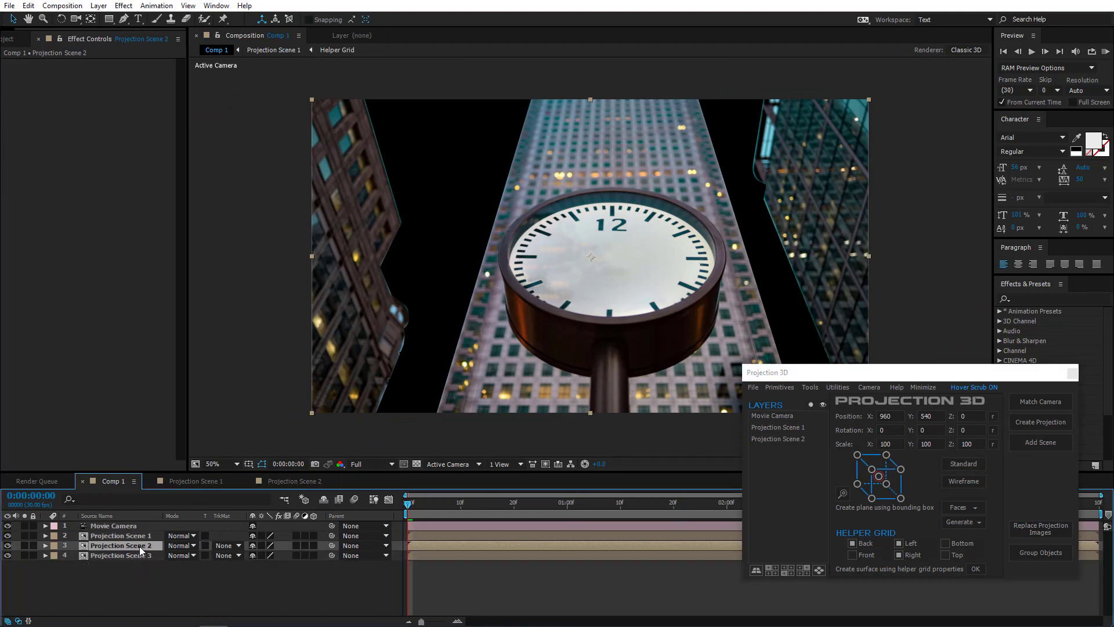
{"action": "left_click", "coordinate": [1049, 529]}
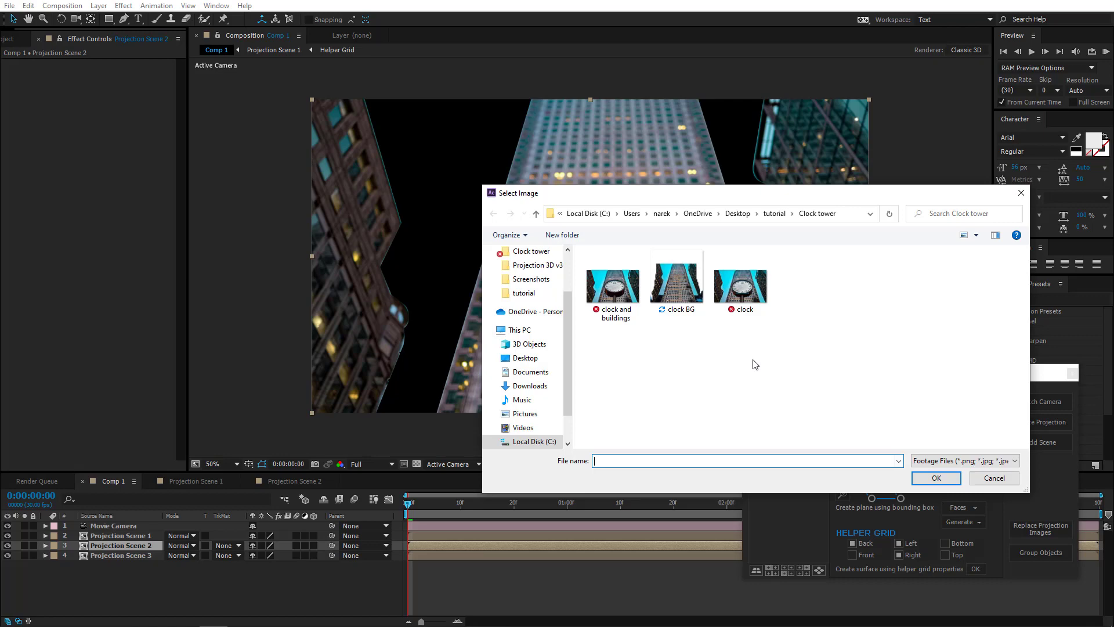
{"action": "double_click", "coordinate": [745, 296]}
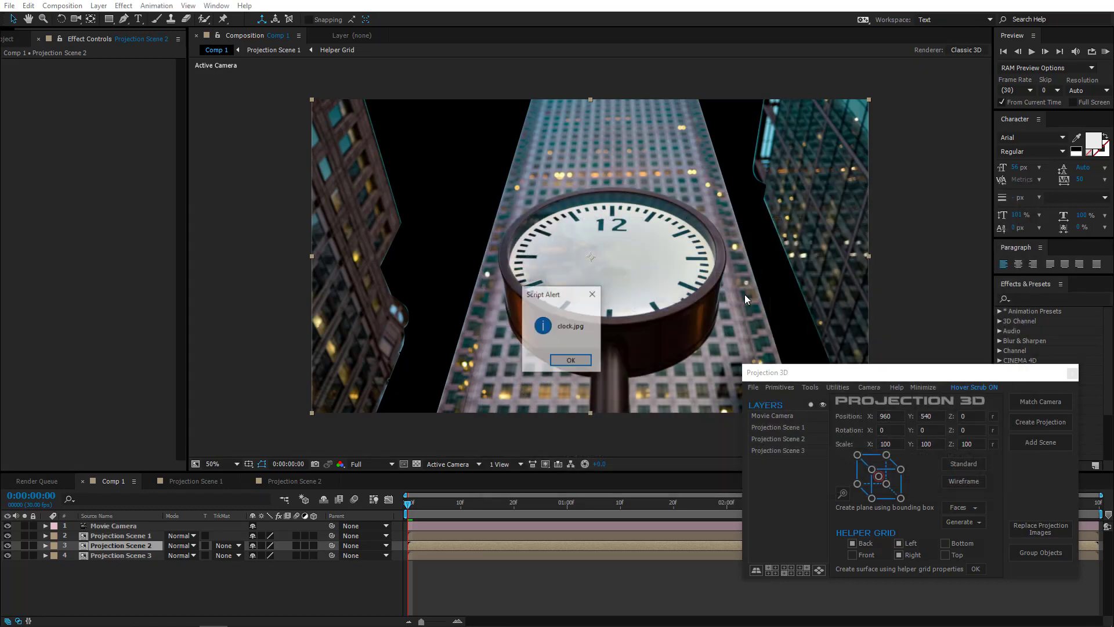
{"action": "left_click", "coordinate": [580, 364]}
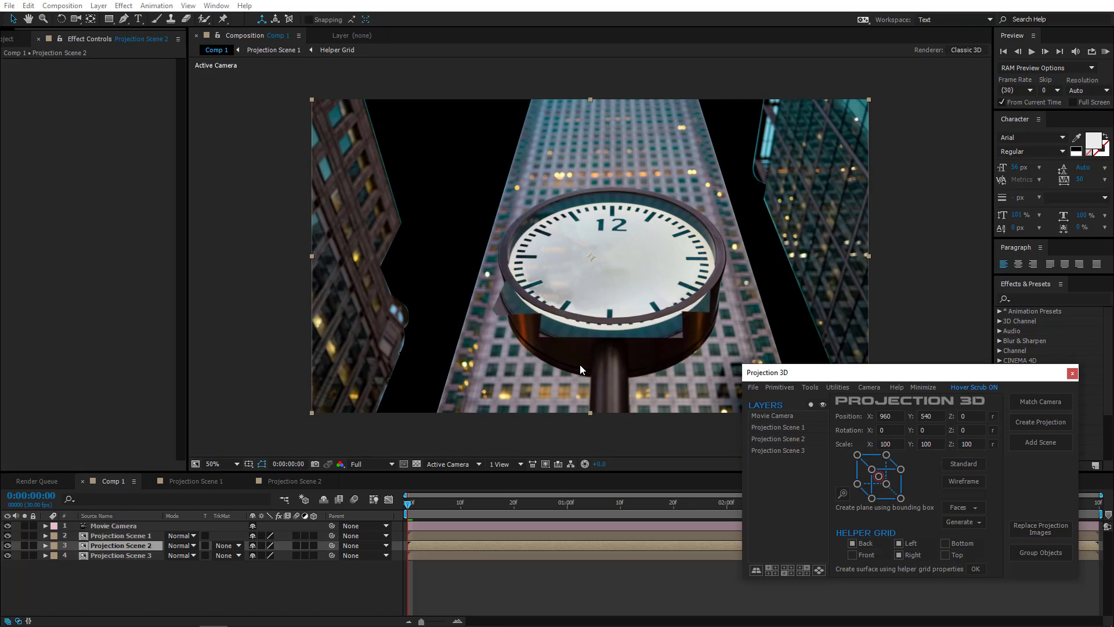
- Move the clock drum's surface layer from Projection Scene 2 into Projection Scene 1 and scrub through Comp 1 to check the camera motion
{"action": "left_click", "coordinate": [110, 546]}
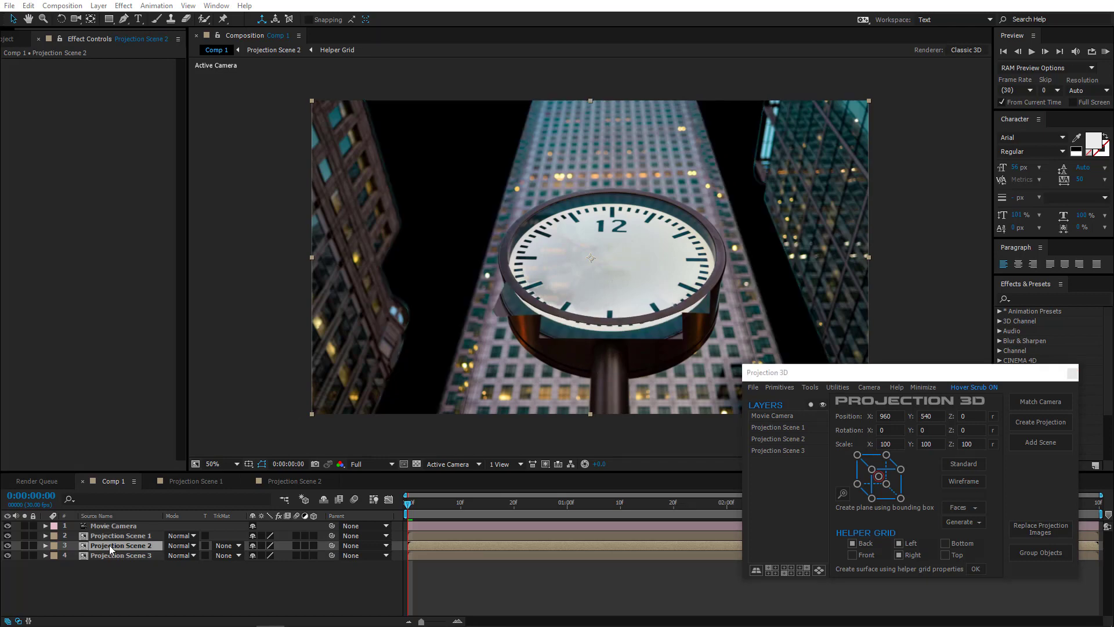
{"action": "double_click", "coordinate": [109, 545]}
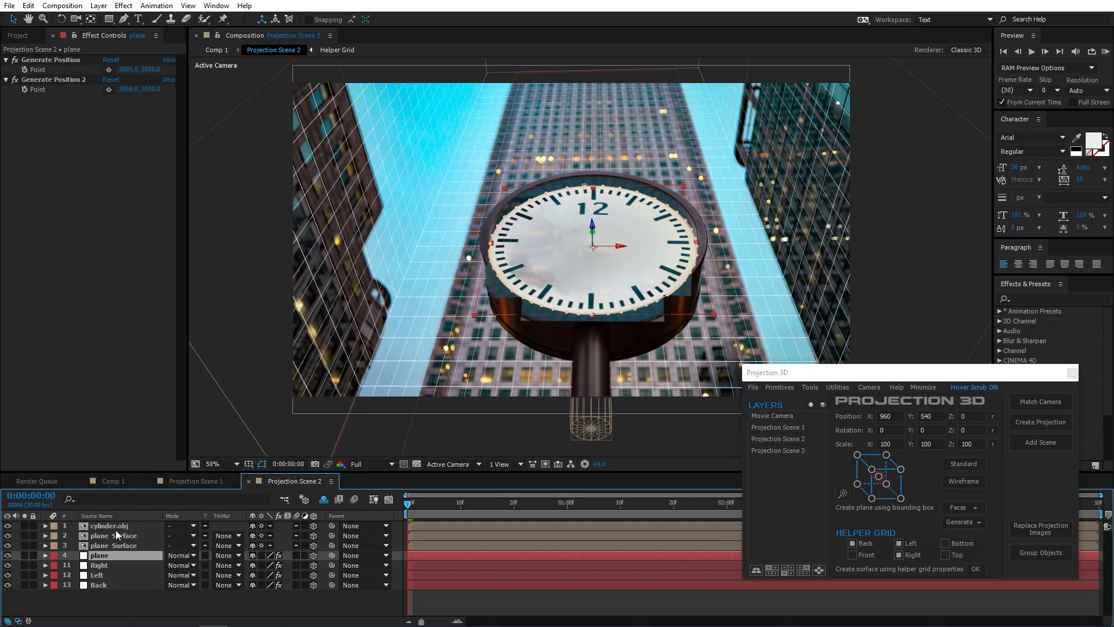
{"action": "left_click", "coordinate": [122, 526]}
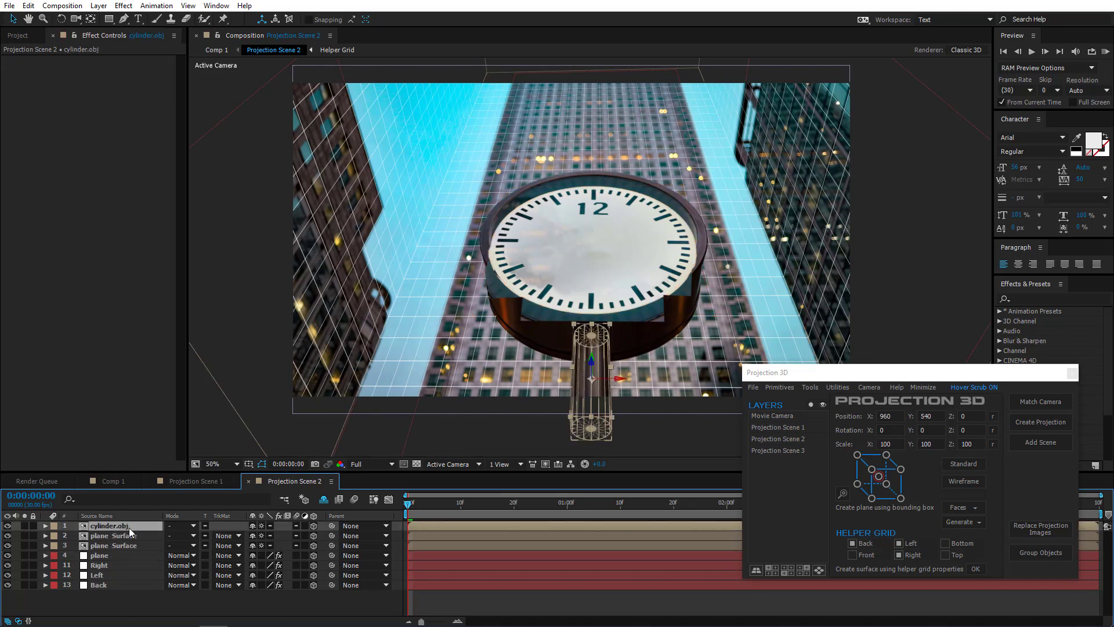
{"action": "left_click", "coordinate": [121, 536]}
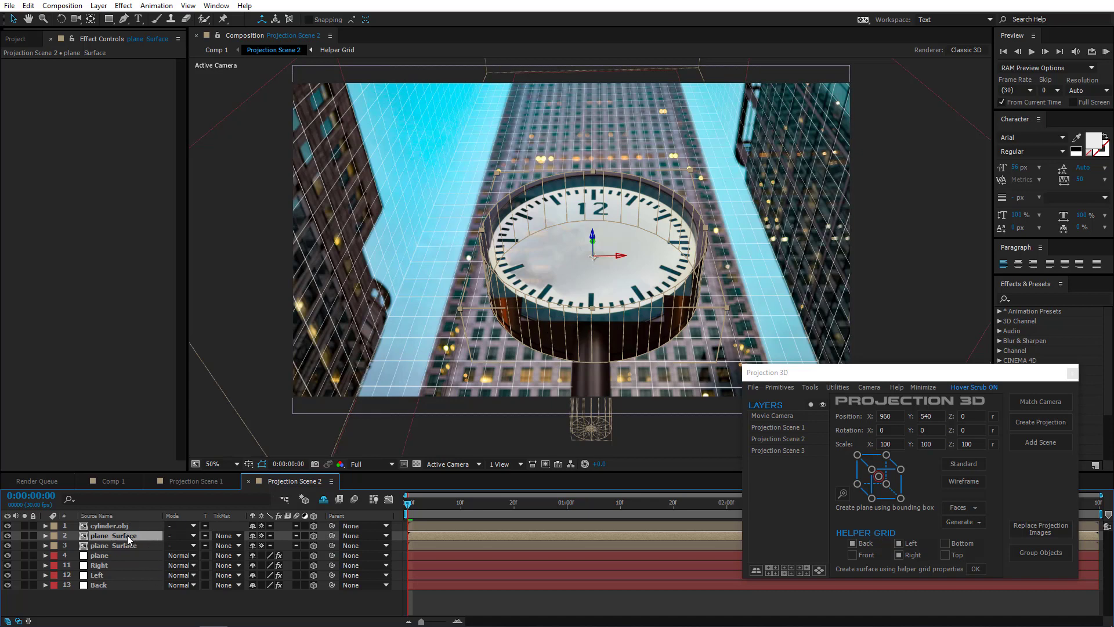
{"action": "left_click", "coordinate": [195, 481]}
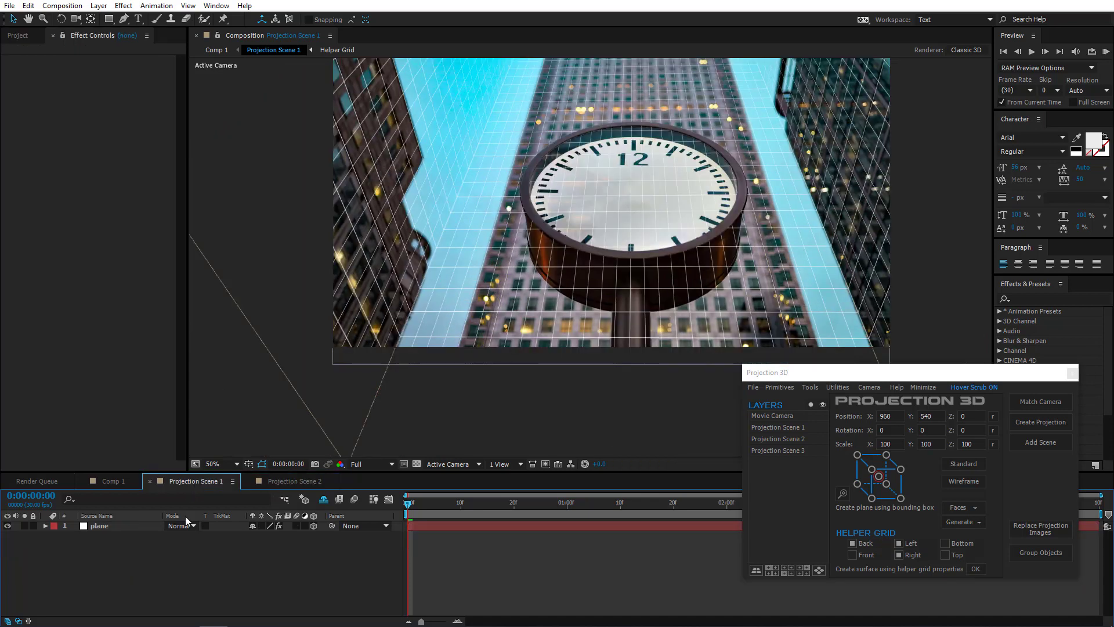
{"action": "key", "text": "ctrl+v"}
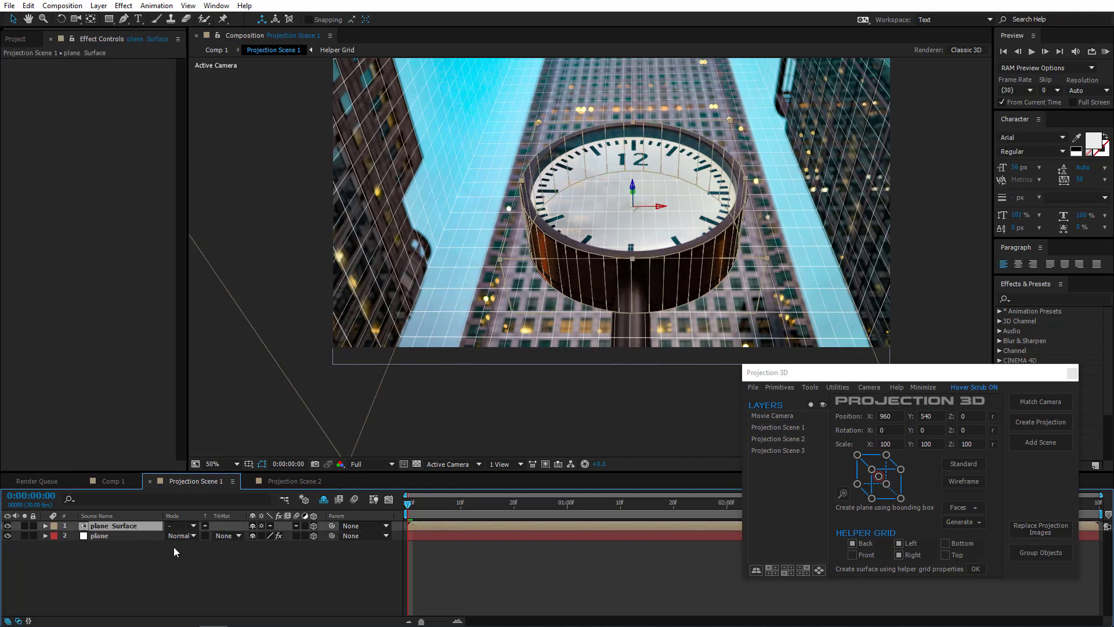
{"action": "left_click", "coordinate": [113, 482]}
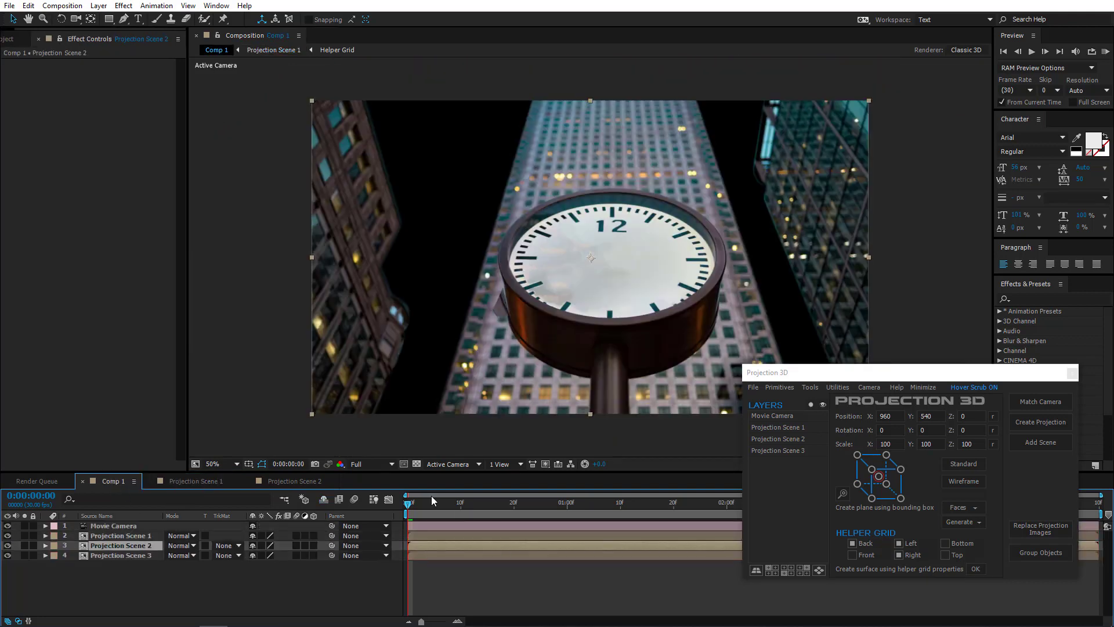
{"action": "left_click_drag", "start_coordinate": [420, 502], "coordinate": [498, 510]}
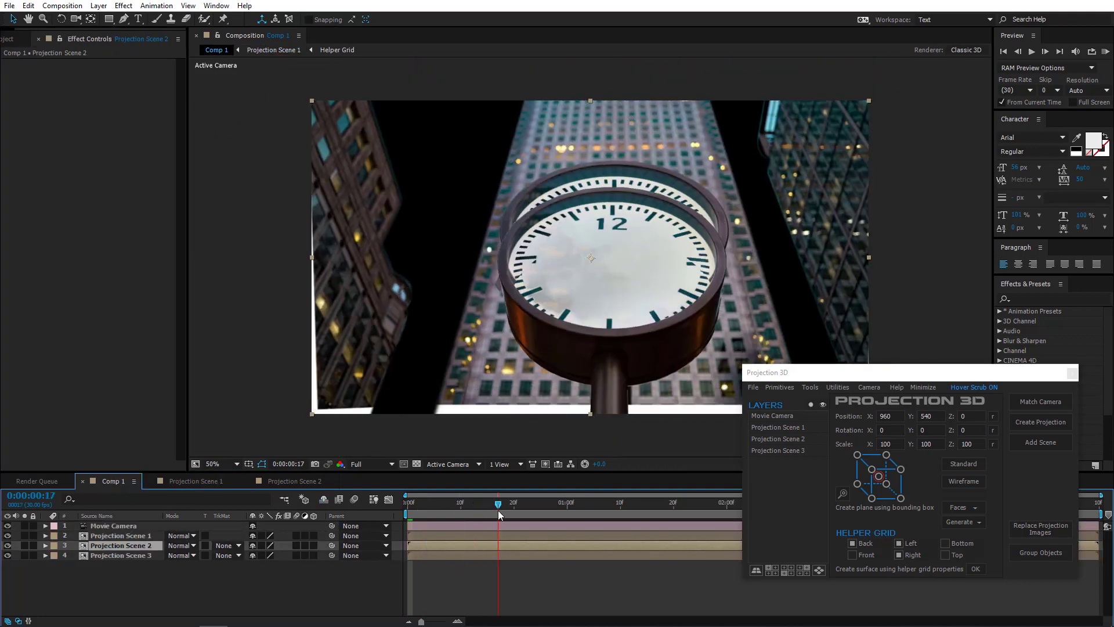
{"action": "left_click_drag", "start_coordinate": [580, 517], "coordinate": [715, 527]}
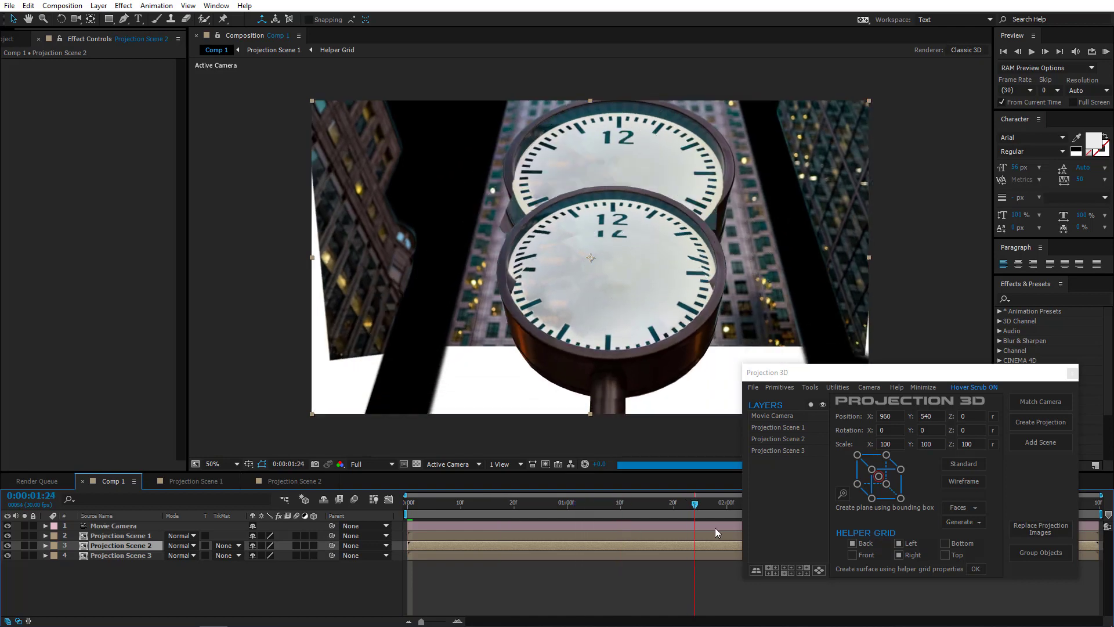
- Replace the projection image of Projection Scene 3 with clock BG and briefly solo that scene to check it
{"action": "left_click", "coordinate": [120, 556]}
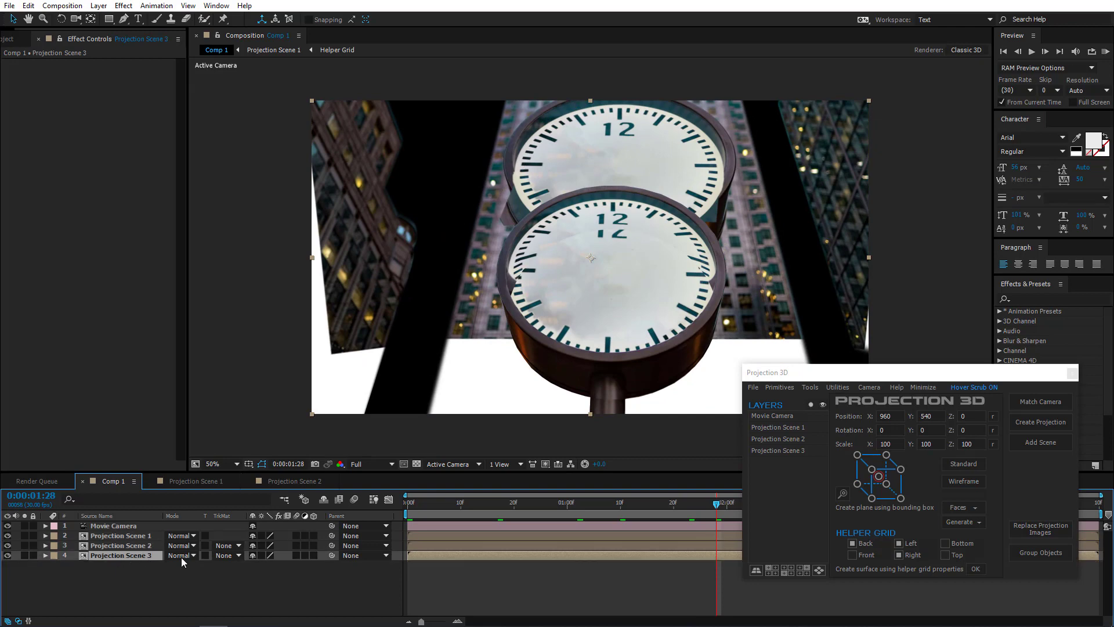
{"action": "left_click", "coordinate": [1036, 534]}
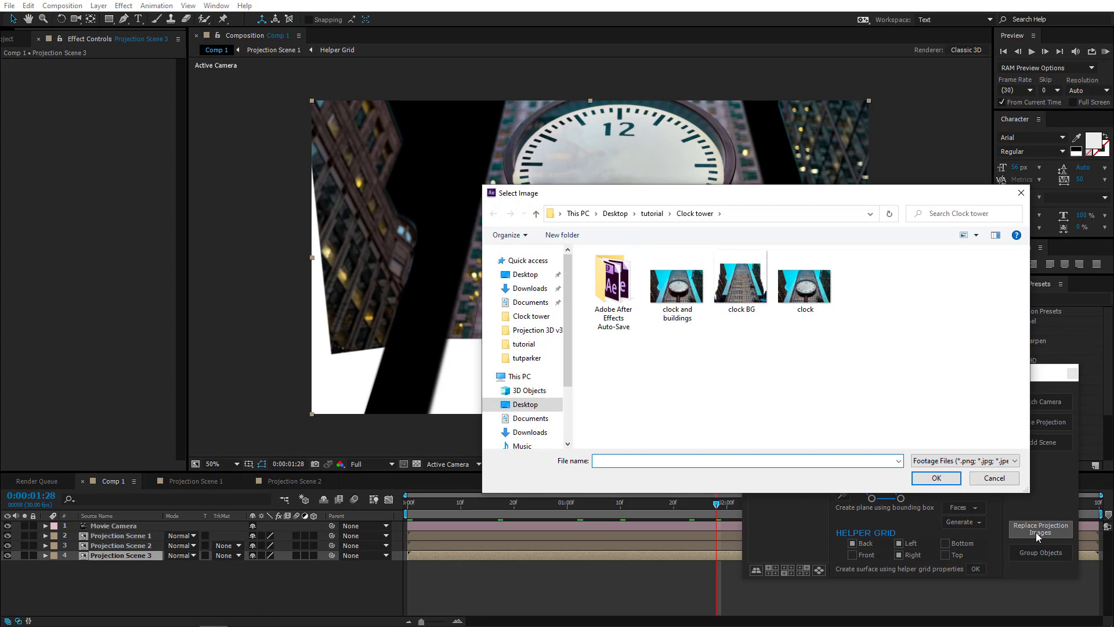
{"action": "left_click", "coordinate": [735, 294]}
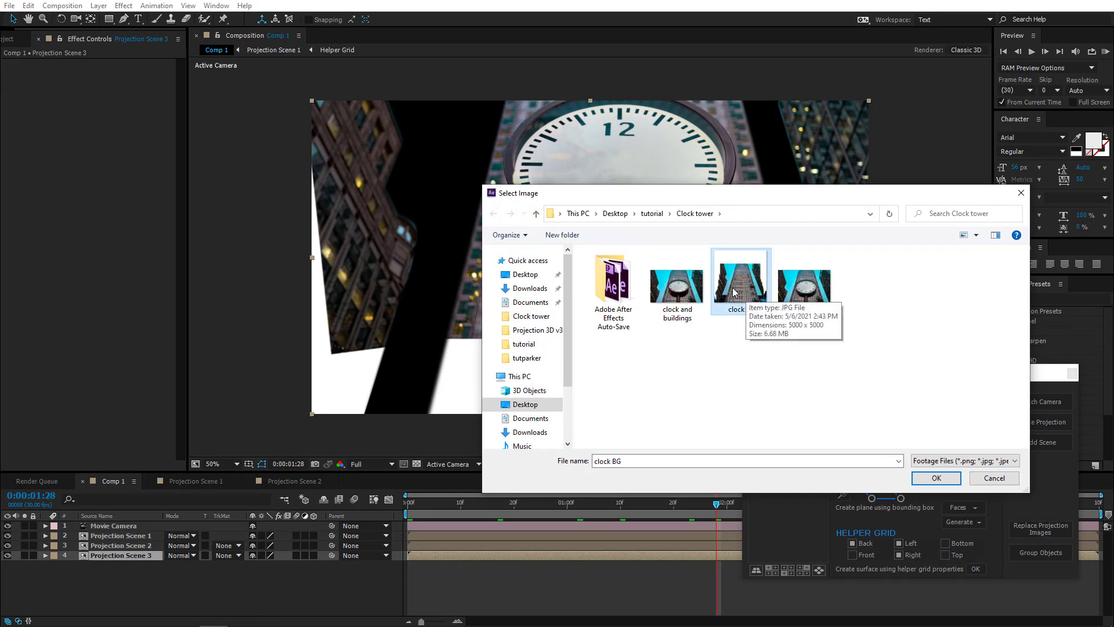
{"action": "double_click", "coordinate": [734, 290]}
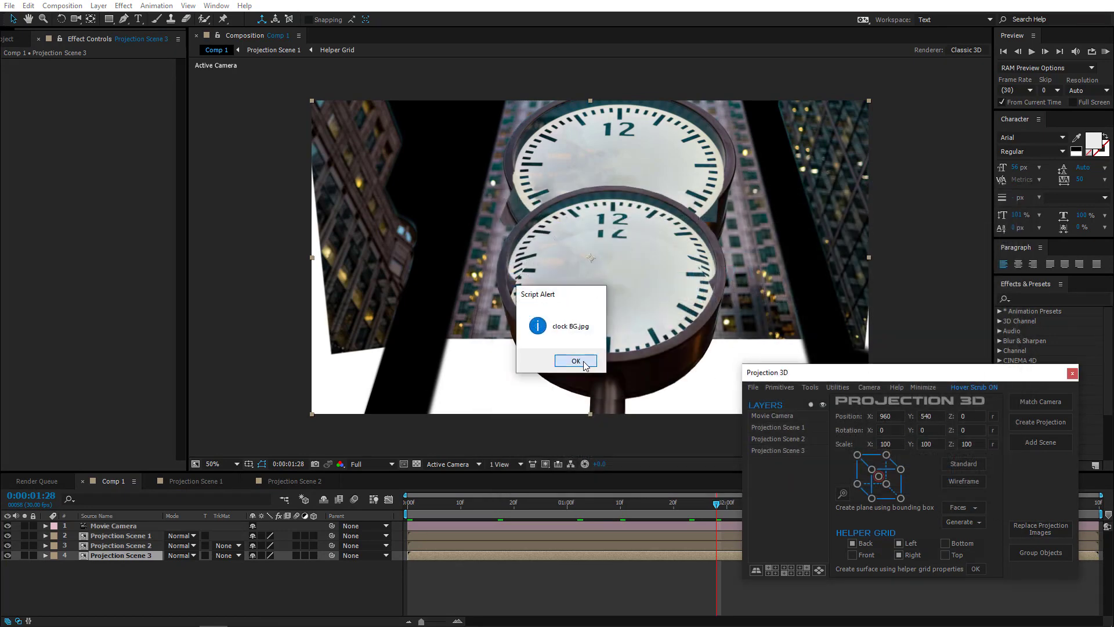
{"action": "left_click", "coordinate": [577, 361]}
{"action": "left_click", "coordinate": [26, 555]}
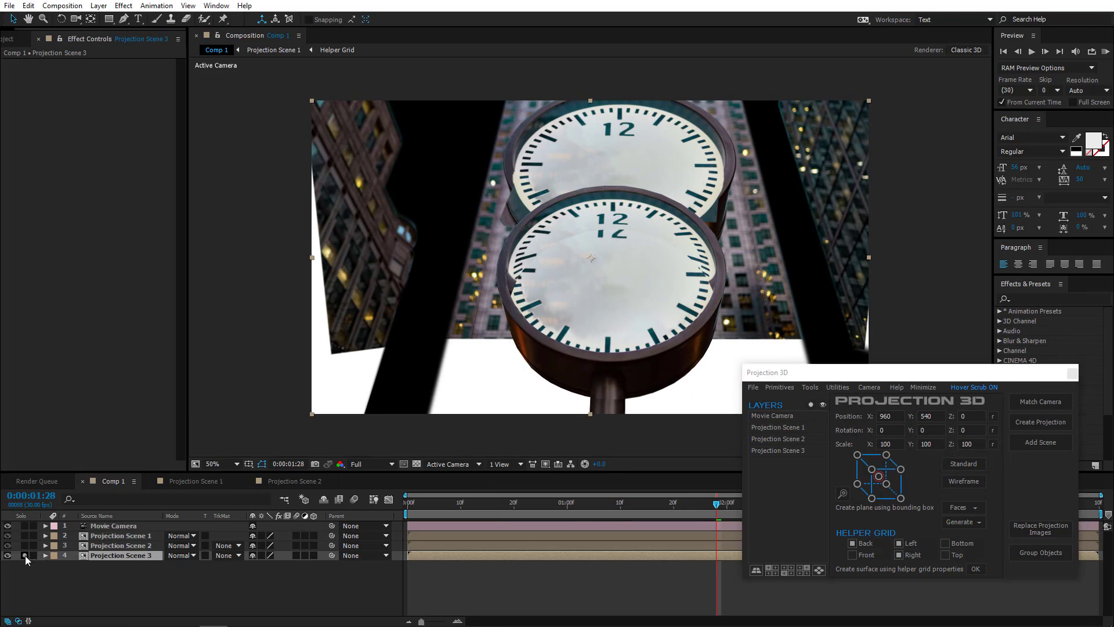
{"action": "left_click", "coordinate": [25, 555]}
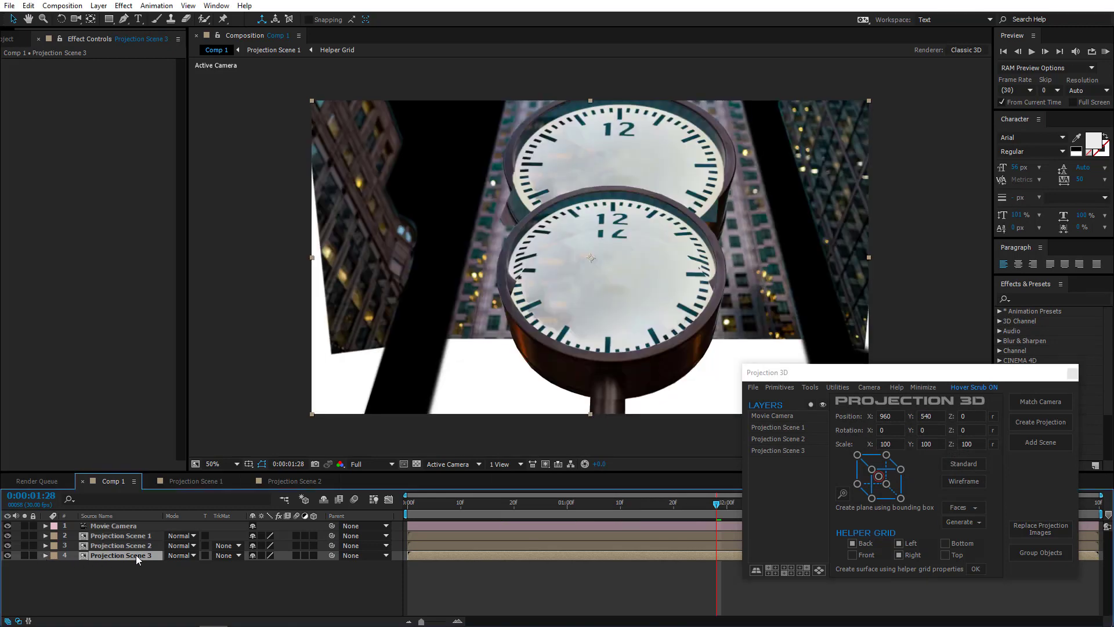
- Move the Right, Left and Back surface layers from Projection Scene 2 into Projection Scene 3 and return to Comp 1
{"action": "double_click", "coordinate": [143, 547]}
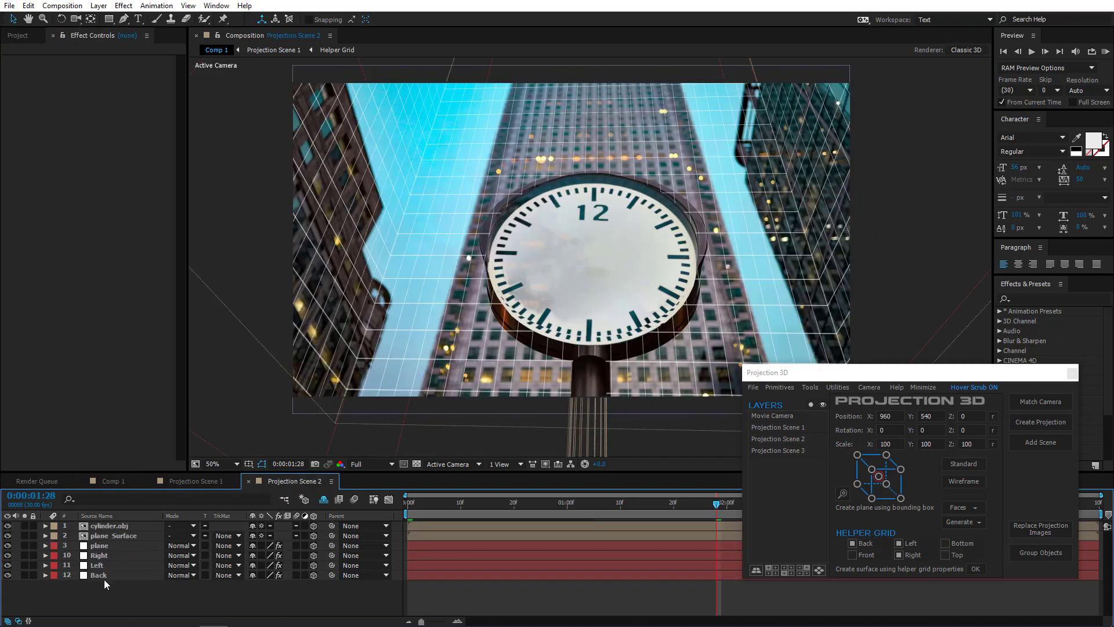
{"action": "left_click", "coordinate": [102, 573]}
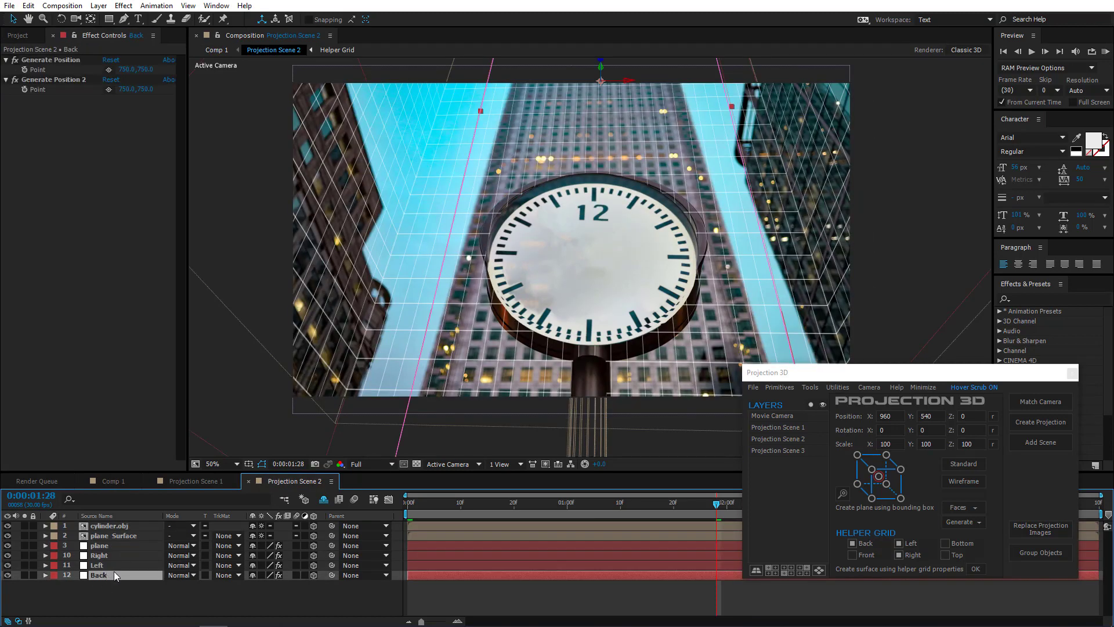
{"action": "left_click", "coordinate": [103, 563]}
{"action": "left_click", "coordinate": [105, 555]}
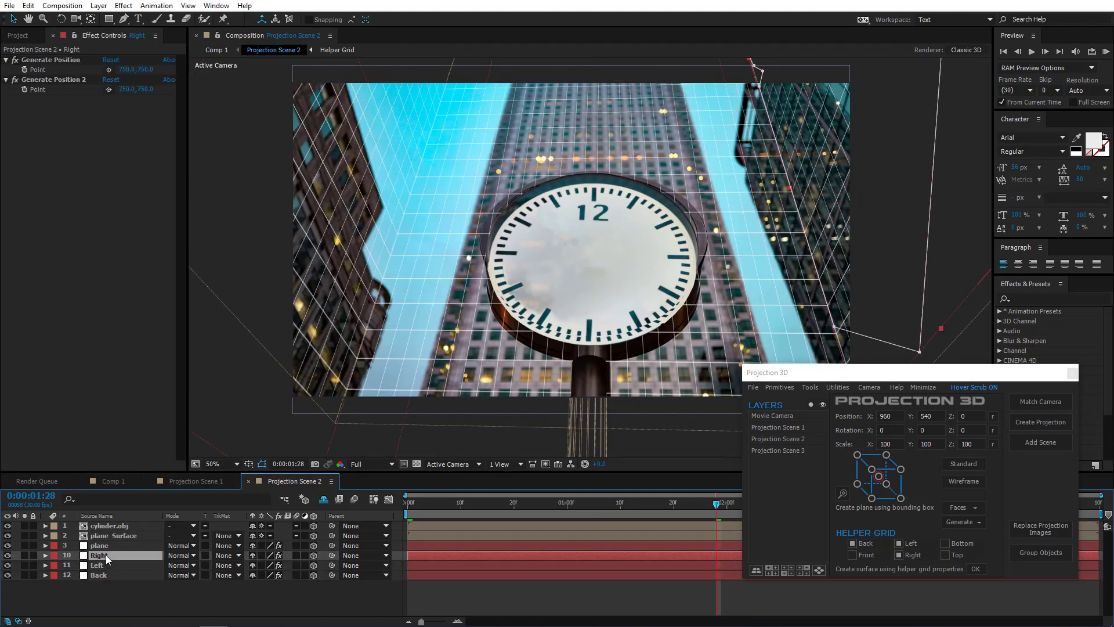
{"action": "left_click", "coordinate": [109, 576], "text": "shift"}
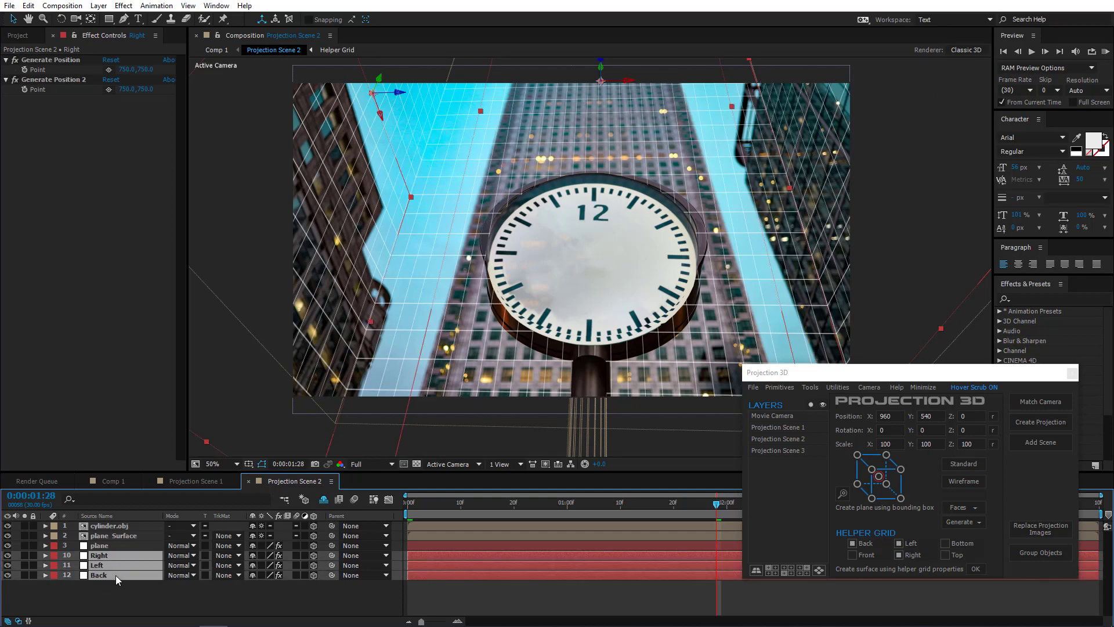
{"action": "left_click", "coordinate": [114, 485]}
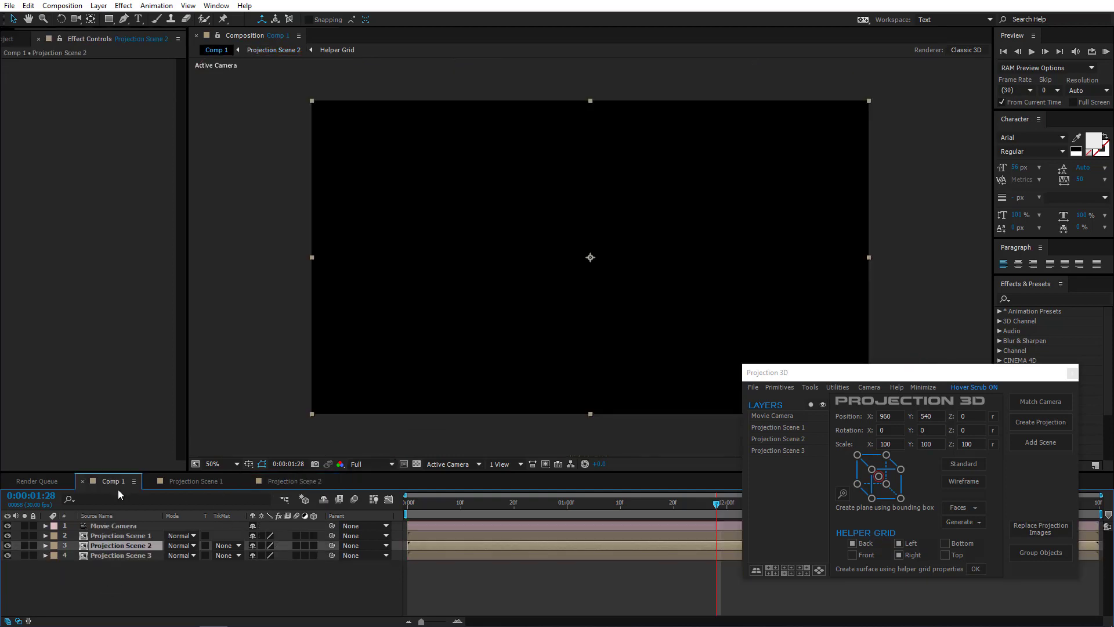
{"action": "double_click", "coordinate": [135, 555]}
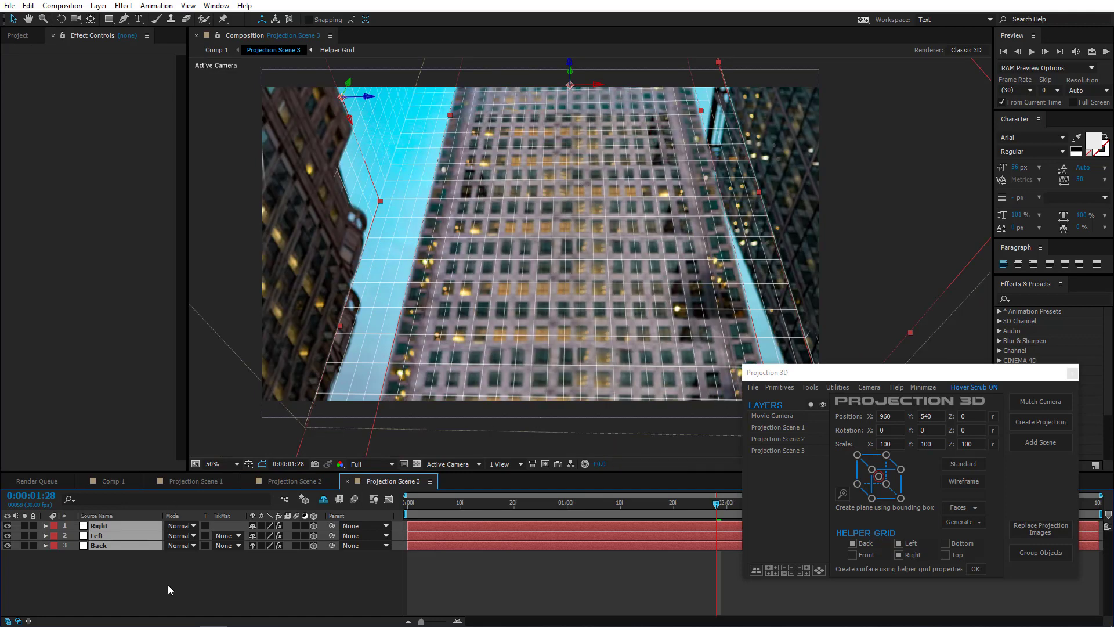
{"action": "left_click", "coordinate": [114, 481]}
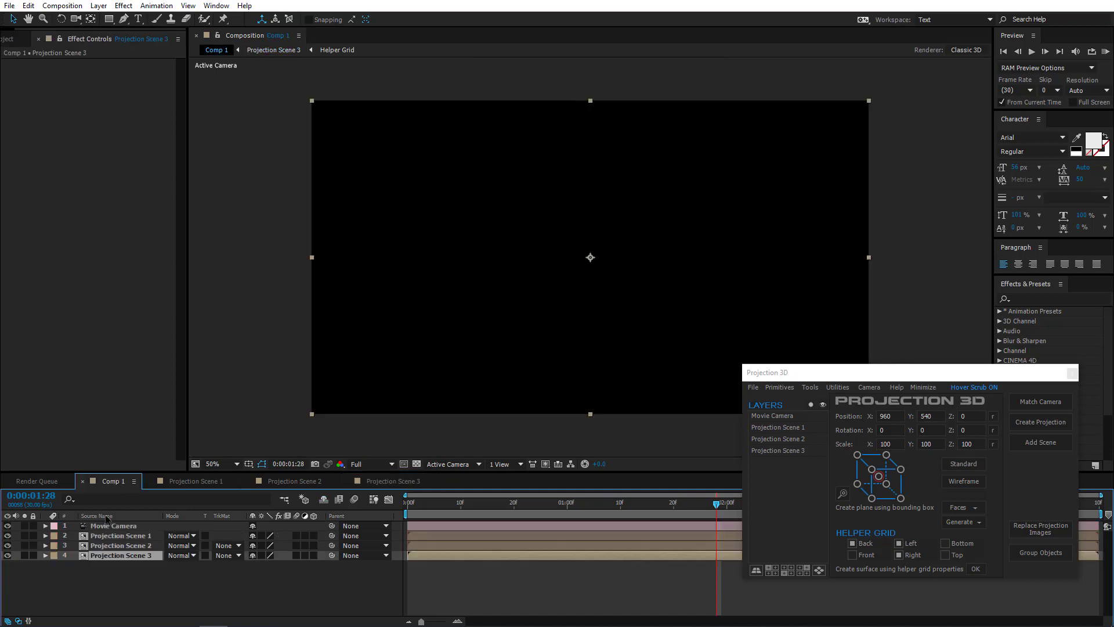
- Solo Projection Scene 3, Projection Scene 2 and Projection Scene 1 one at a time in Comp 1 to check what each contains
{"action": "left_click", "coordinate": [24, 555]}
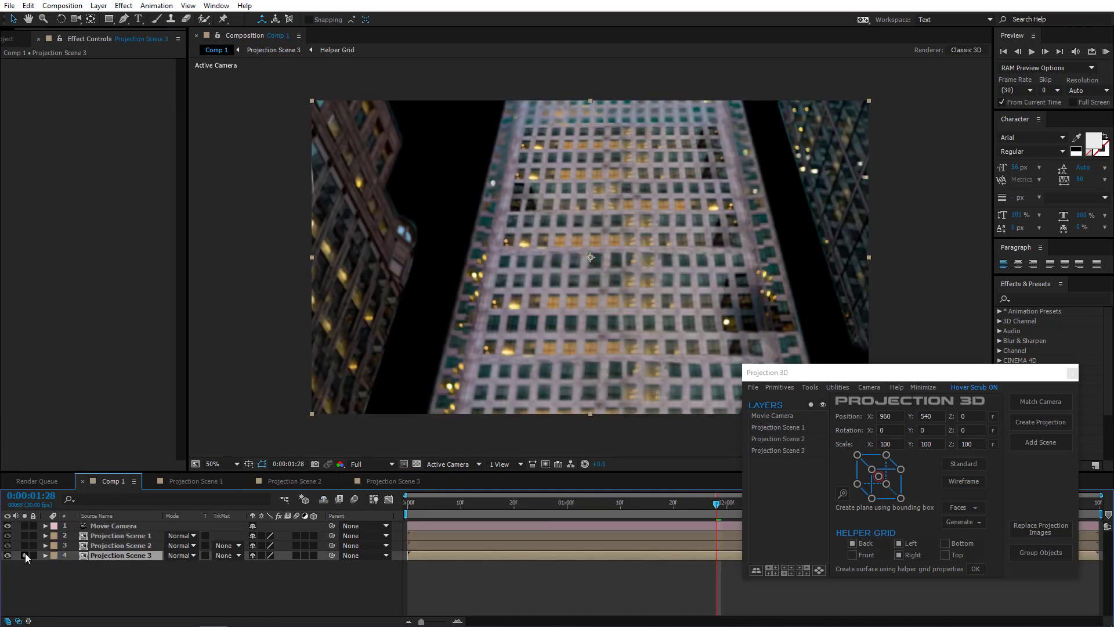
{"action": "left_click", "coordinate": [24, 556]}
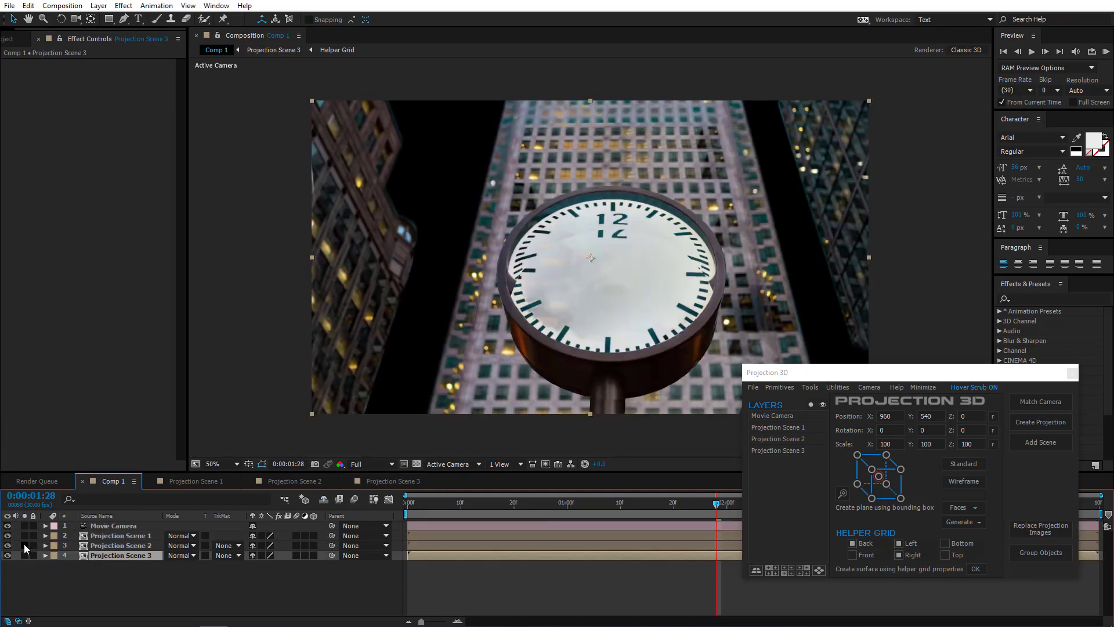
{"action": "left_click", "coordinate": [25, 545]}
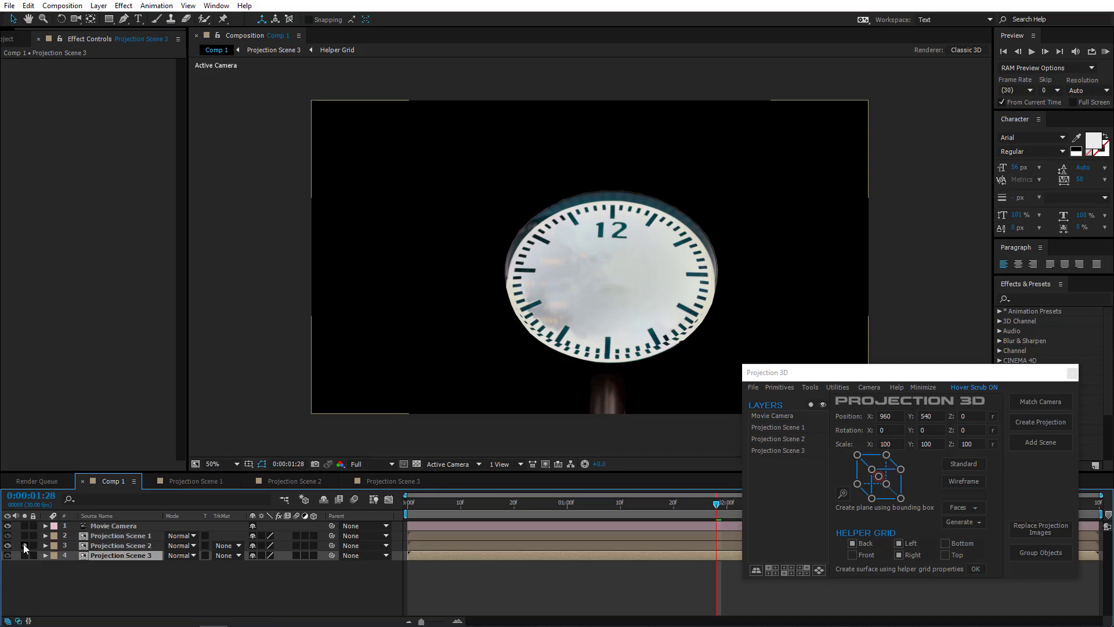
{"action": "left_click", "coordinate": [25, 546]}
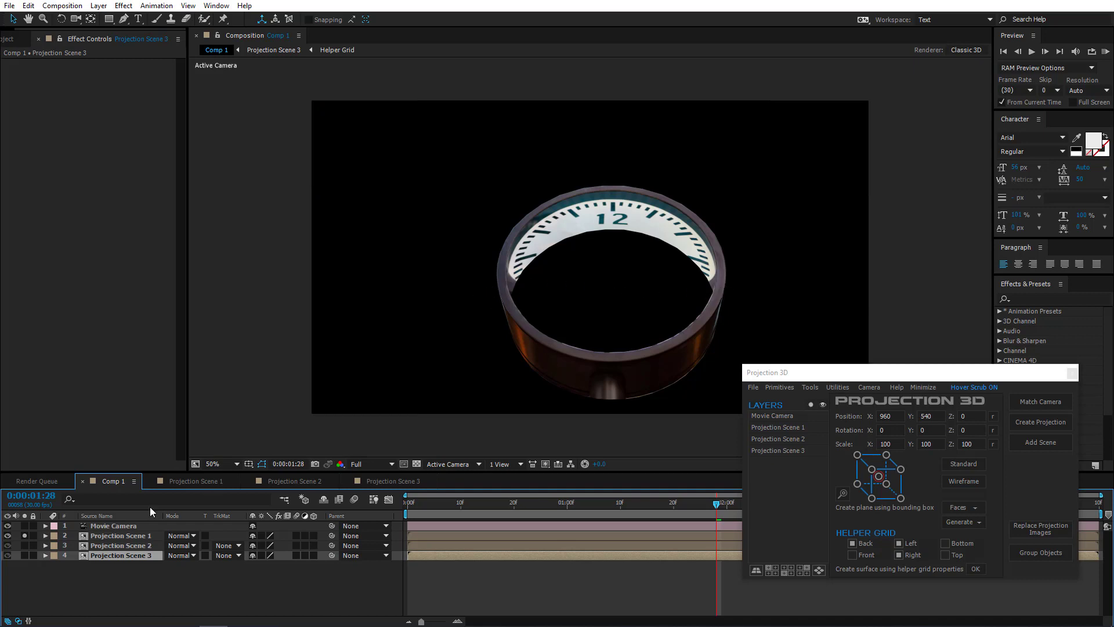
{"action": "left_click", "coordinate": [117, 535]}
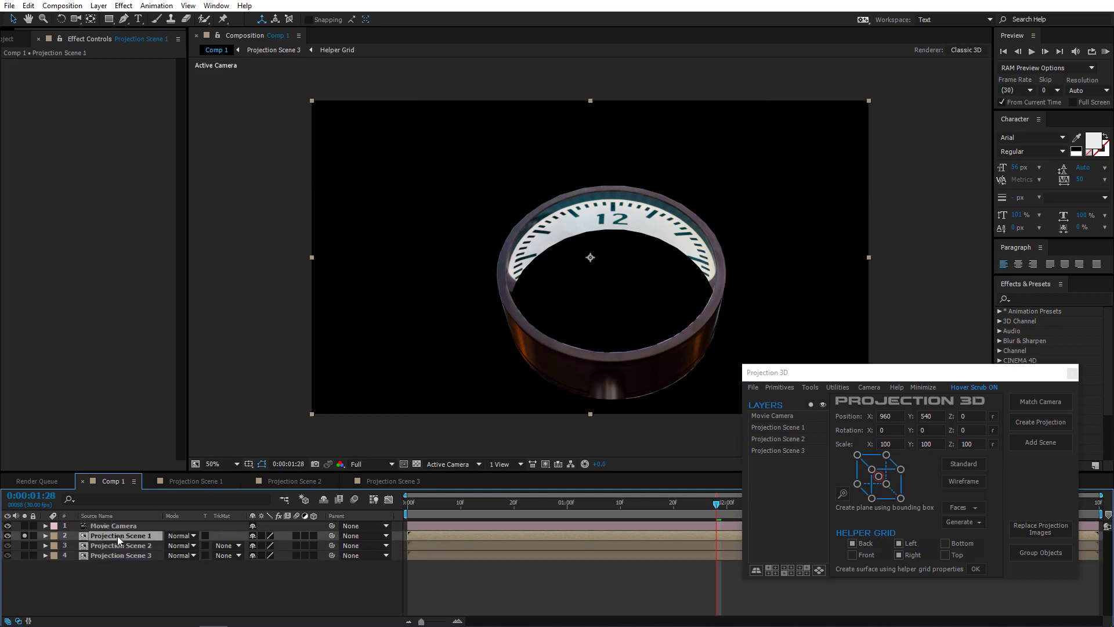
{"action": "left_click", "coordinate": [25, 537]}
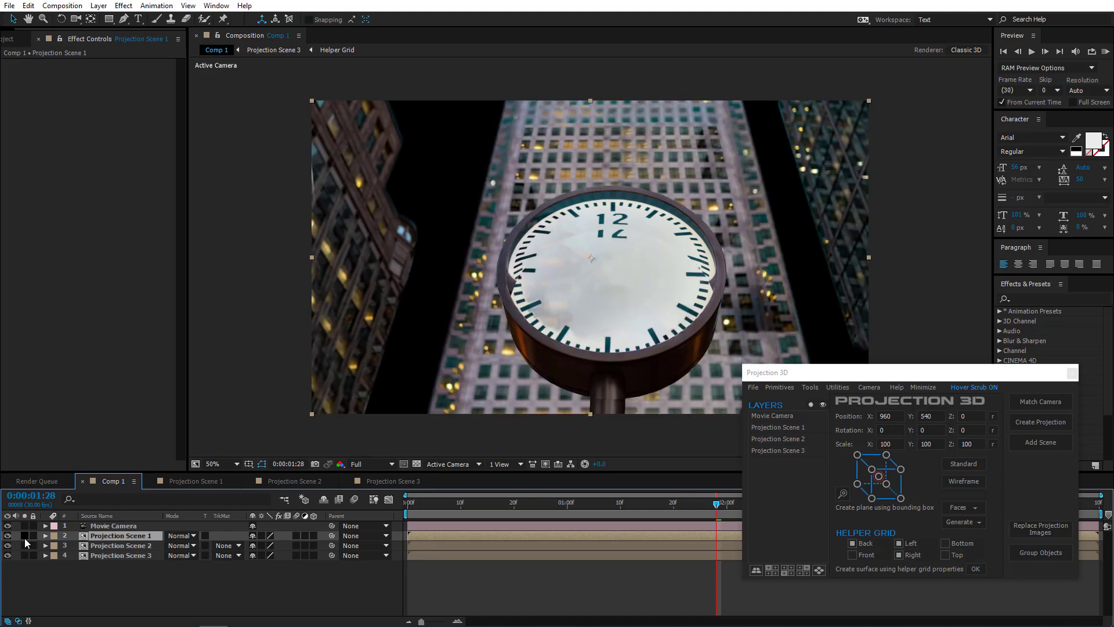
- In the plane Surface composition of Projection Scene 1, switch to Custom View 1, delete the faces forming the ring's upper half, and return to Comp 1
{"action": "double_click", "coordinate": [109, 537]}
{"action": "double_click", "coordinate": [116, 525]}
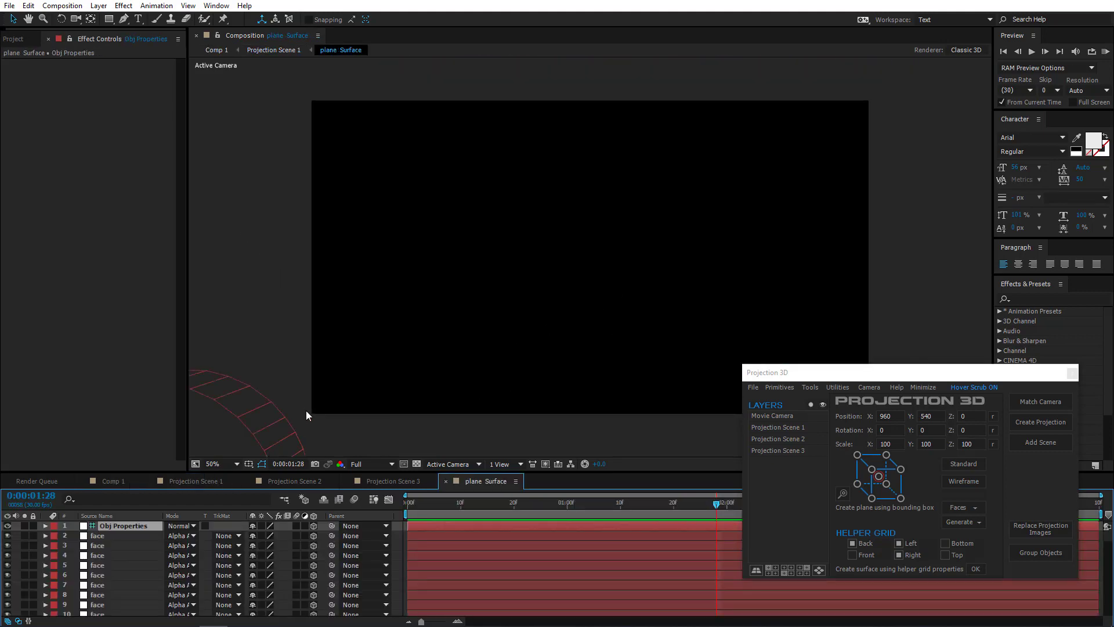
{"action": "key", "text": "c"}
{"action": "key", "text": "comma"}
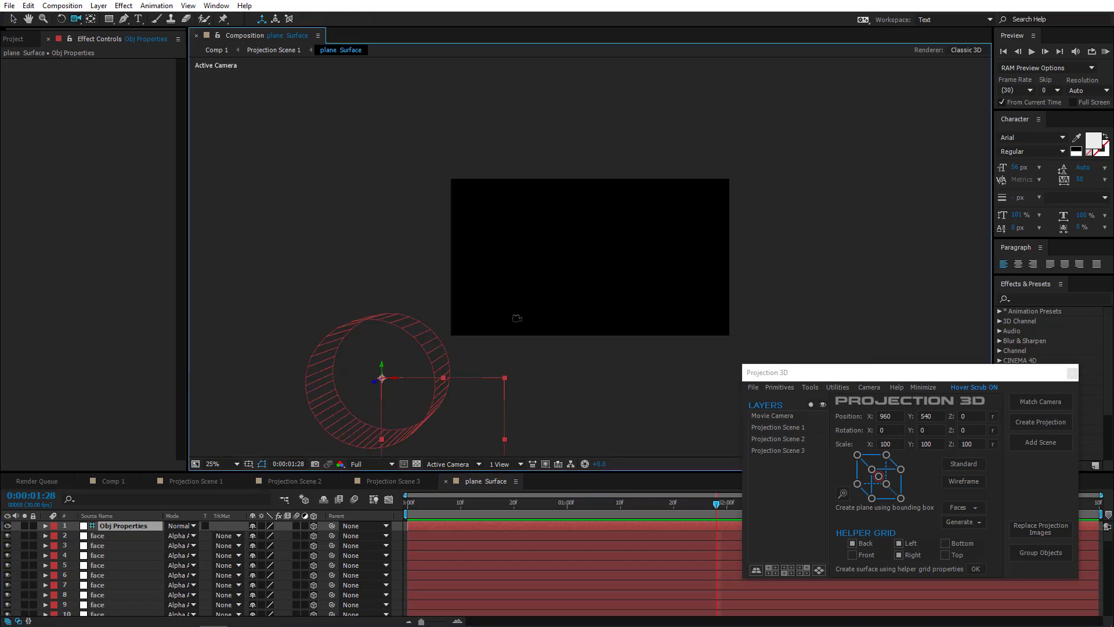
{"action": "left_click", "coordinate": [451, 464]}
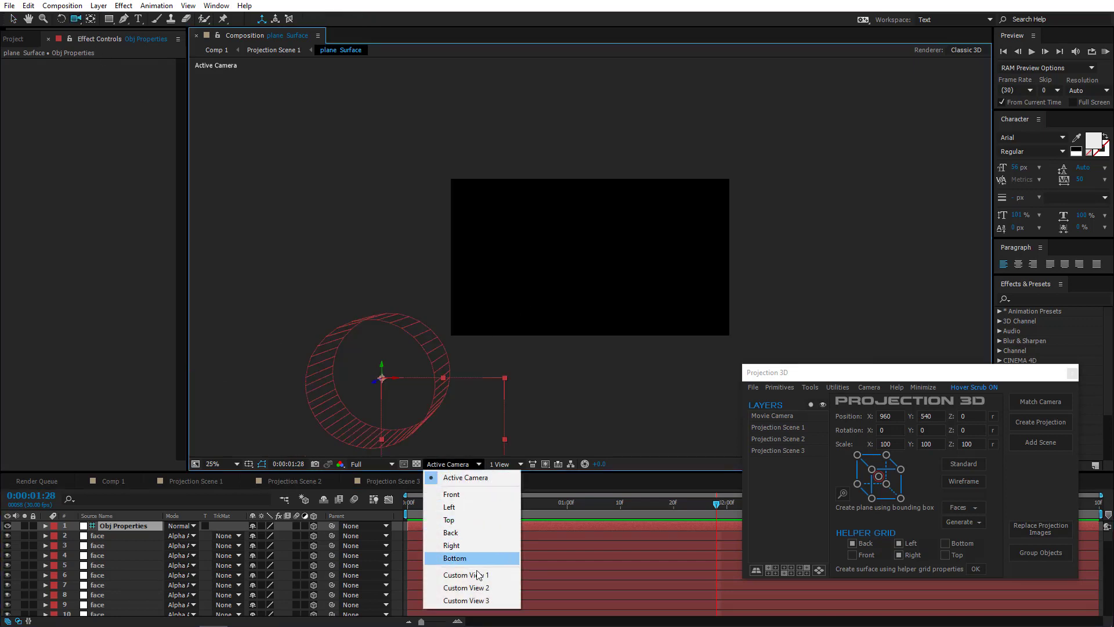
{"action": "left_click", "coordinate": [479, 579]}
{"action": "left_click_drag", "start_coordinate": [494, 414], "coordinate": [559, 291]}
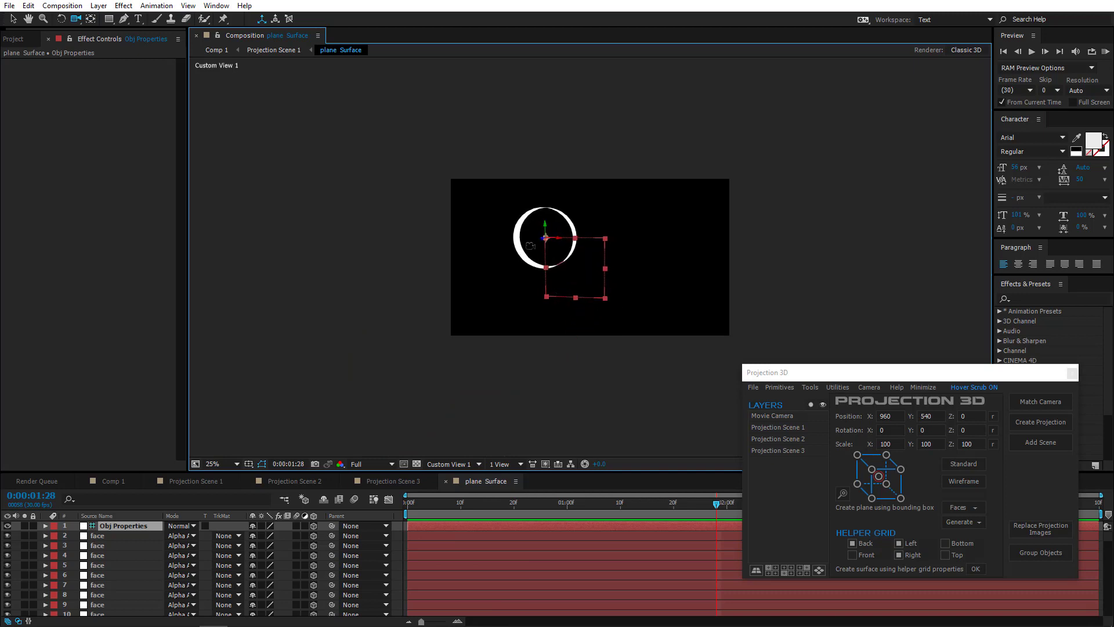
{"action": "key", "text": "period"}
{"action": "left_click_drag", "start_coordinate": [513, 256], "coordinate": [535, 284]}
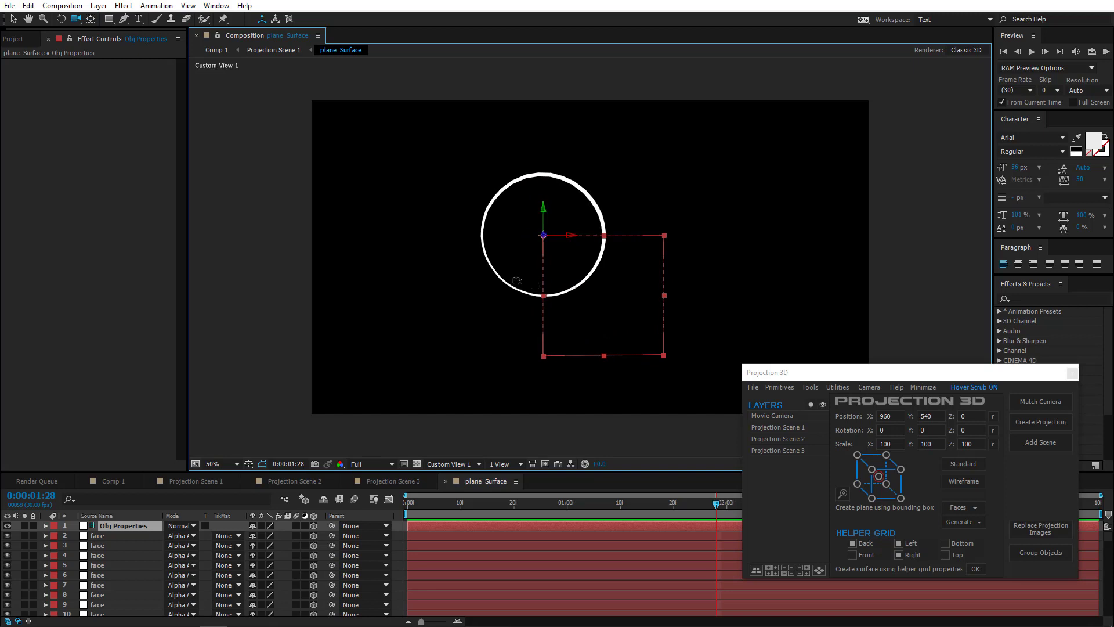
{"action": "left_click", "coordinate": [14, 23]}
{"action": "left_click_drag", "start_coordinate": [423, 139], "coordinate": [633, 234]}
{"action": "key", "text": "Delete"}
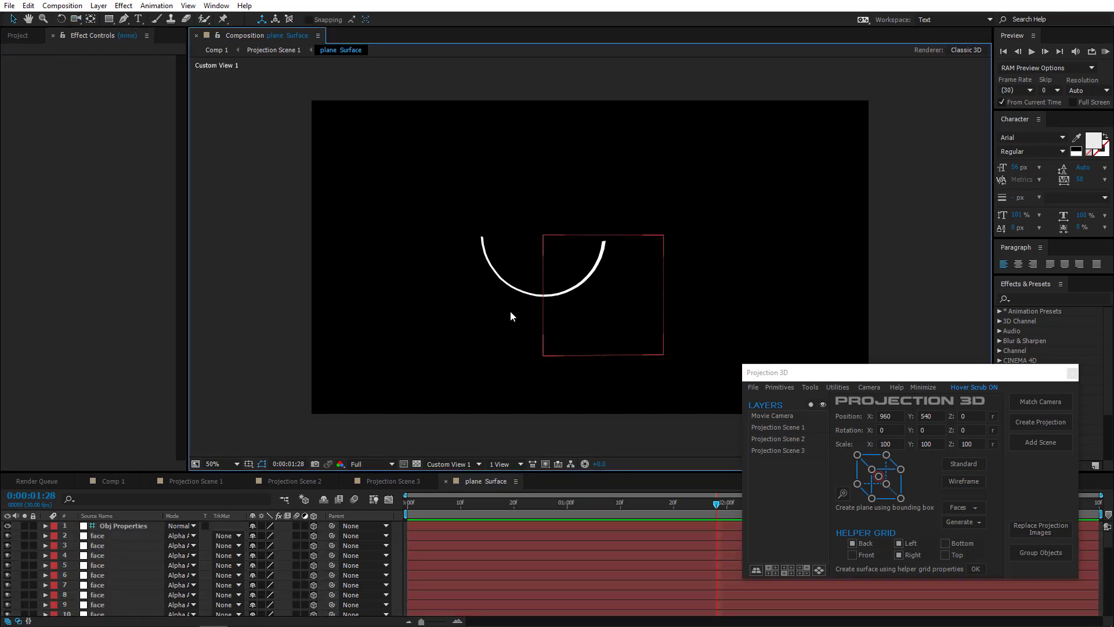
{"action": "left_click", "coordinate": [113, 481]}
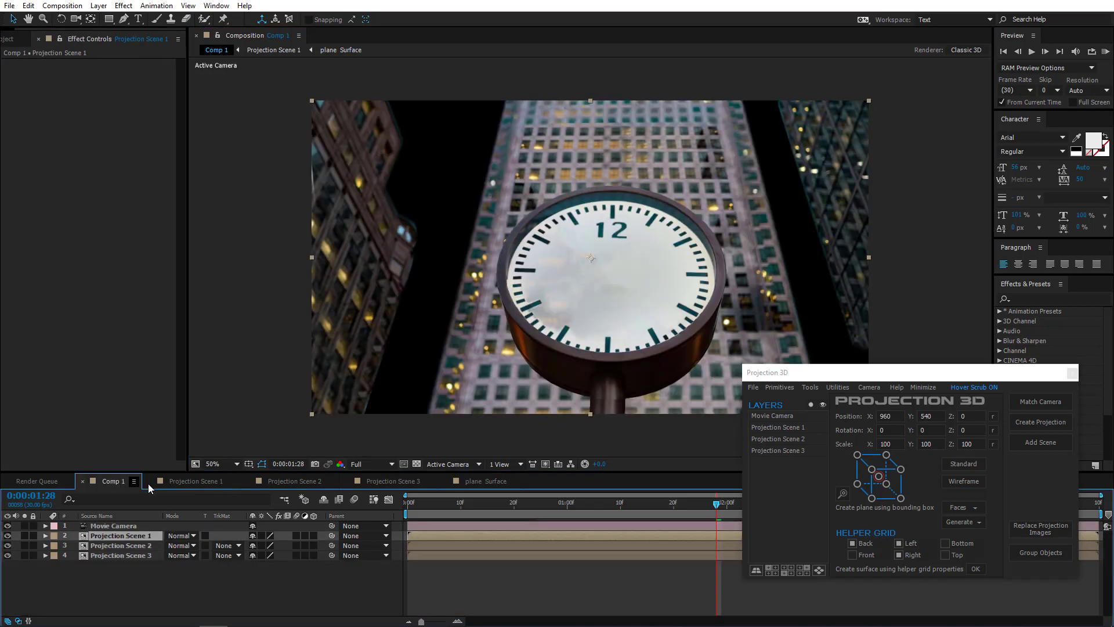
- Solo Projection Scene 1, add Scenes 2 and 3 to the solo, and scrub Comp 1 to check the camera motion
{"action": "left_click", "coordinate": [24, 535]}
{"action": "left_click_drag", "start_coordinate": [435, 509], "coordinate": [277, 523]}
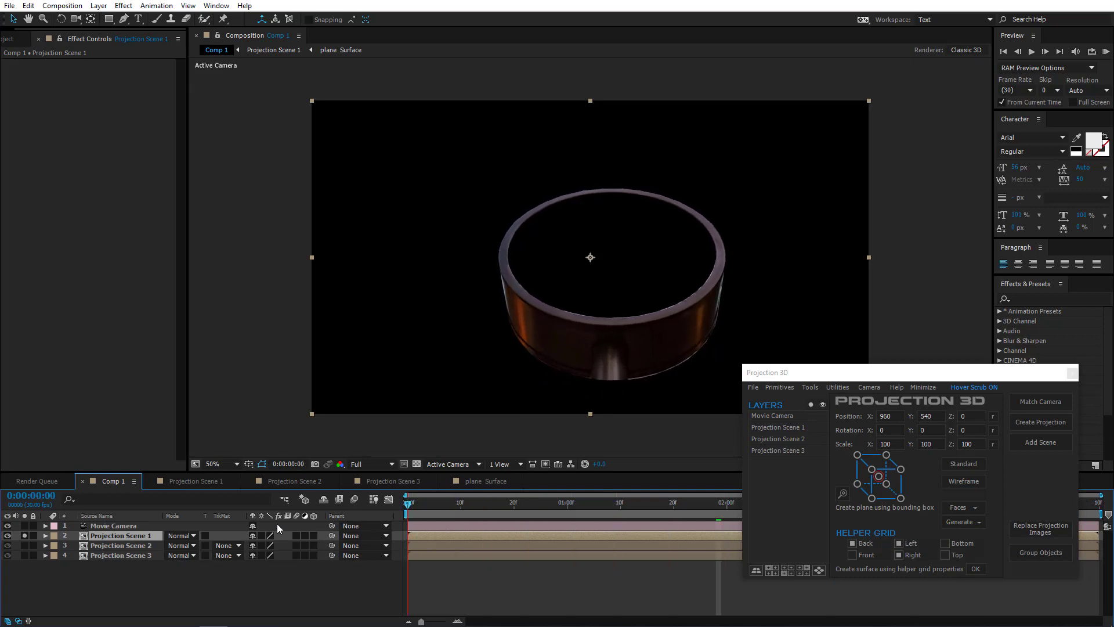
{"action": "left_click", "coordinate": [24, 545]}
{"action": "left_click_drag", "start_coordinate": [427, 503], "coordinate": [1108, 515]}
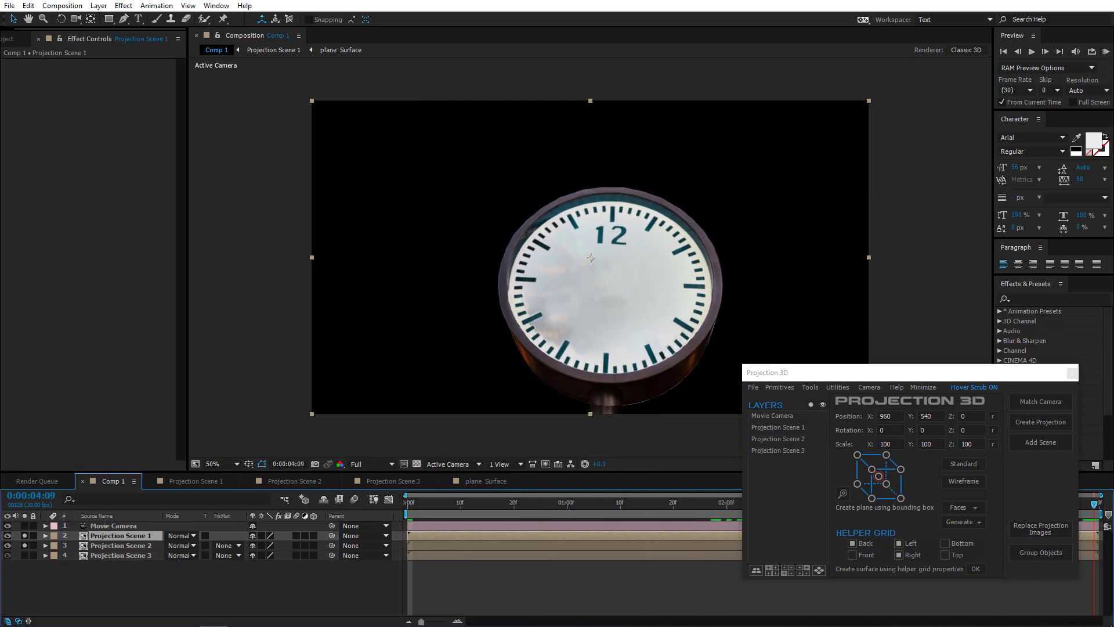
{"action": "left_click", "coordinate": [25, 555]}
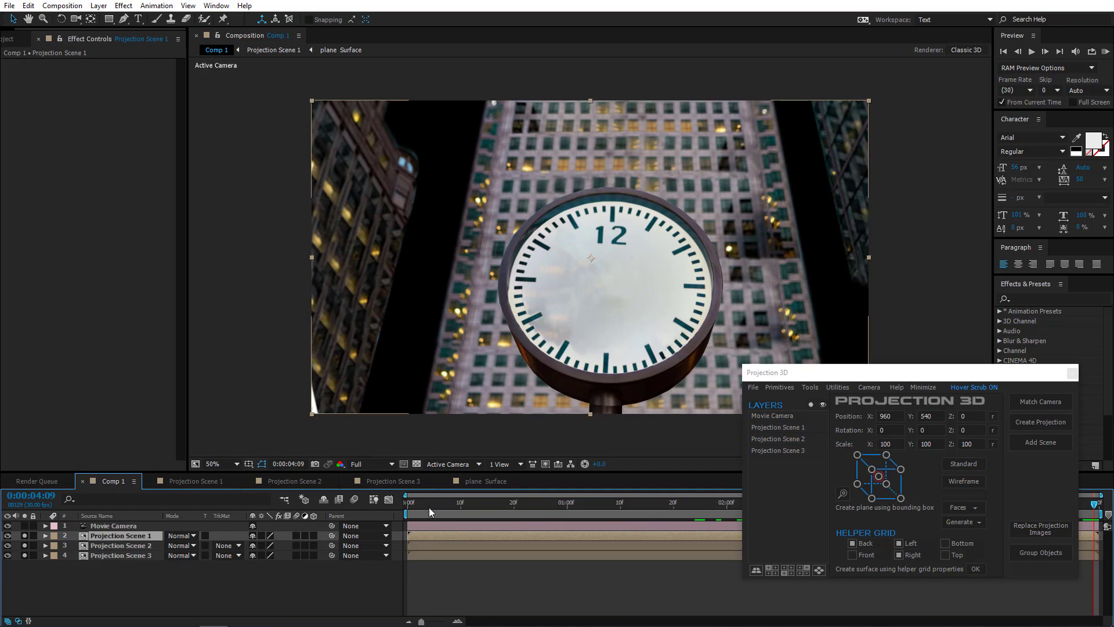
{"action": "left_click_drag", "start_coordinate": [429, 506], "coordinate": [1006, 519]}
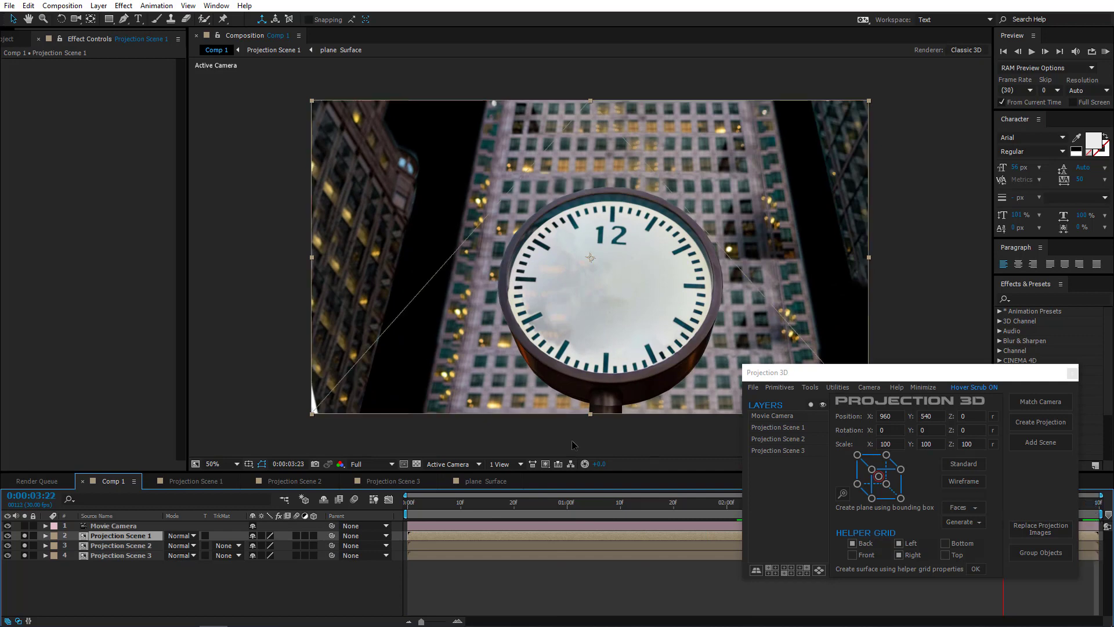
- Move the cylinder.obj surface layer from Projection Scene 2 into Projection Scene 1 and scrub through Comp 1 to check it
{"action": "double_click", "coordinate": [92, 547]}
{"action": "left_click", "coordinate": [112, 525]}
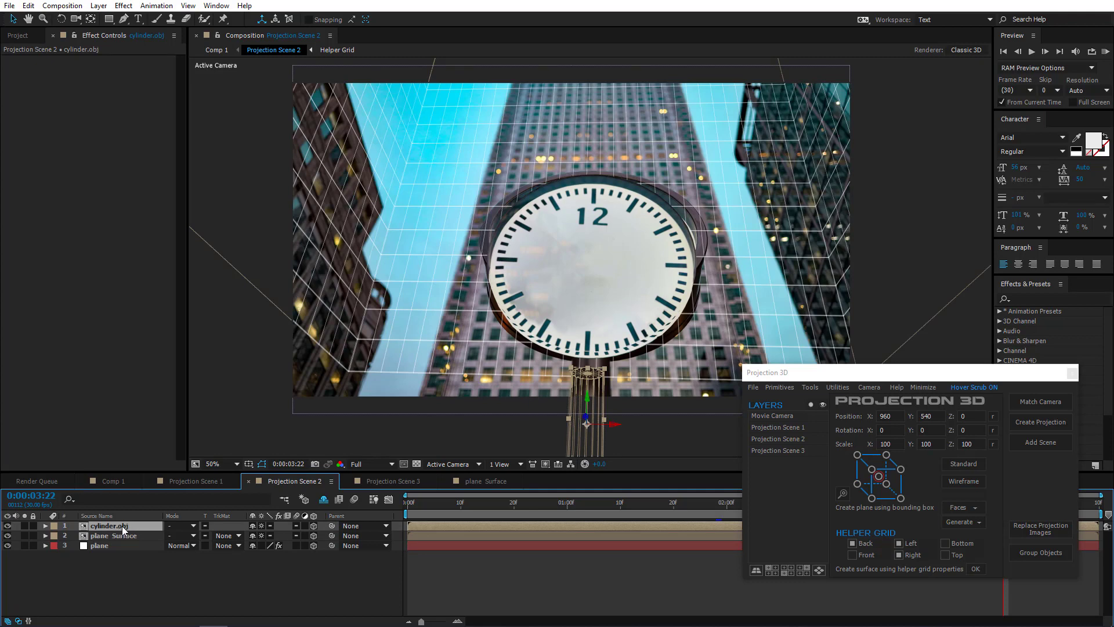
{"action": "key", "text": "Delete"}
{"action": "left_click", "coordinate": [201, 481]}
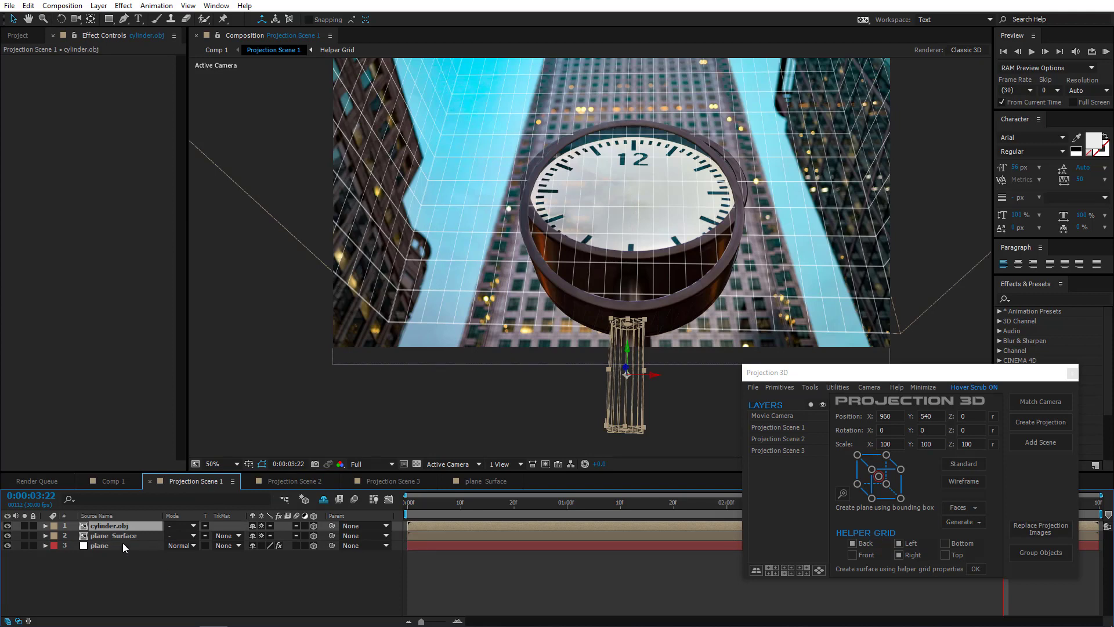
{"action": "left_click", "coordinate": [106, 482]}
{"action": "left_click_drag", "start_coordinate": [675, 505], "coordinate": [1113, 554]}
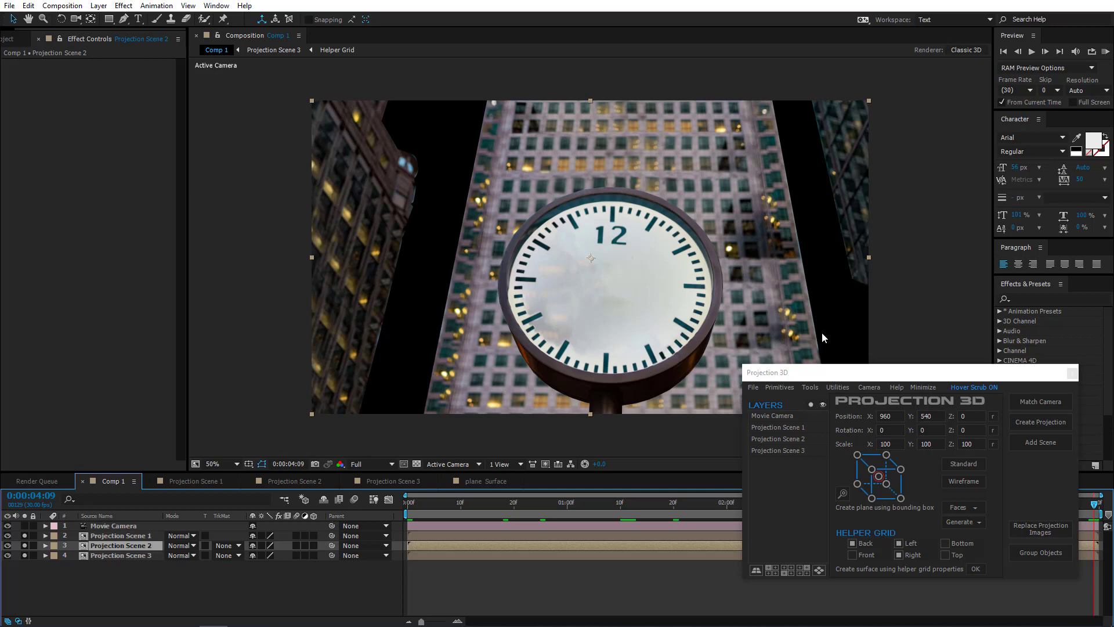
- Extend the lower part of the Right layer's mask in Projection Scene 3 so it covers more of the building
{"action": "double_click", "coordinate": [117, 556]}
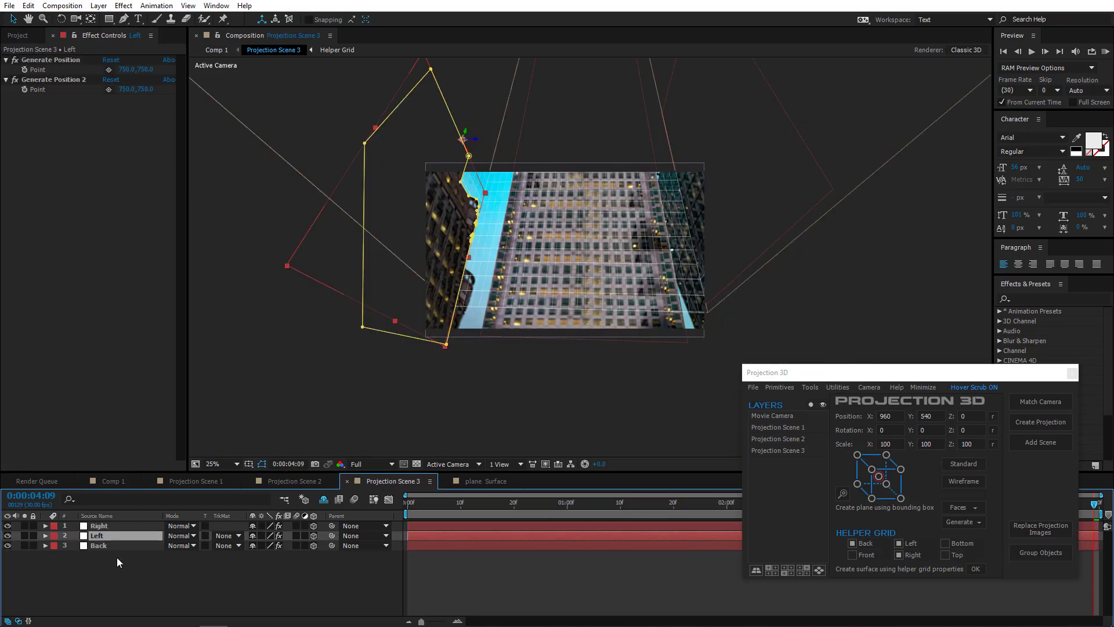
{"action": "left_click", "coordinate": [110, 545]}
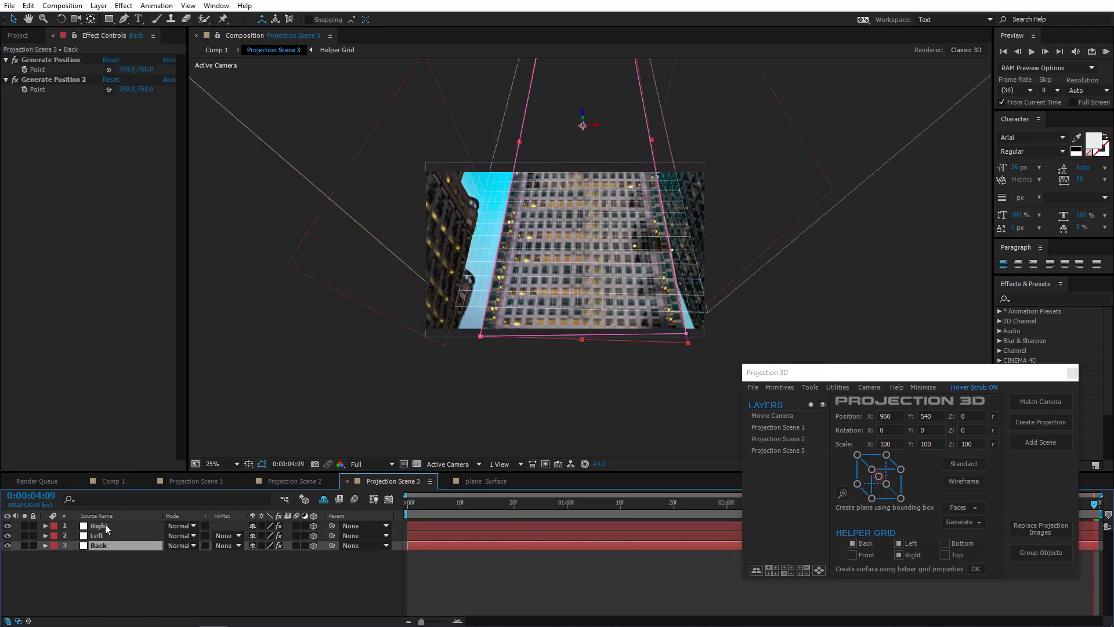
{"action": "left_click", "coordinate": [105, 525]}
{"action": "left_click_drag", "start_coordinate": [736, 277], "coordinate": [711, 338]}
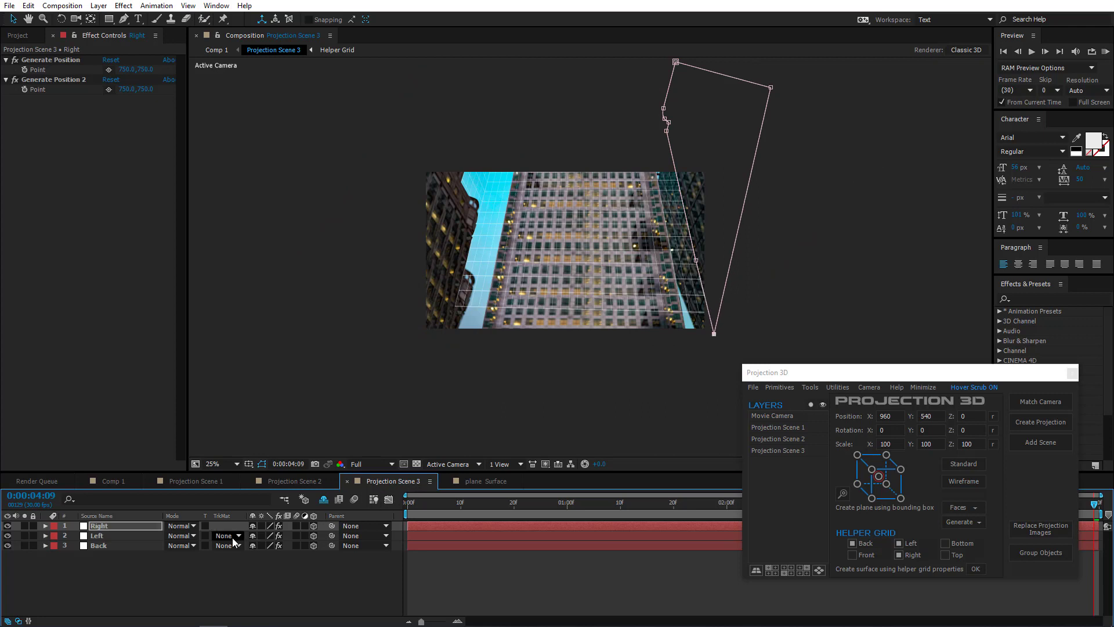
- Check the extended building in Comp 1 and set the Mask Feather of the Right layer in Projection Scene 3 to 10 pixels
{"action": "key", "text": "m"}
{"action": "key", "text": "m"}
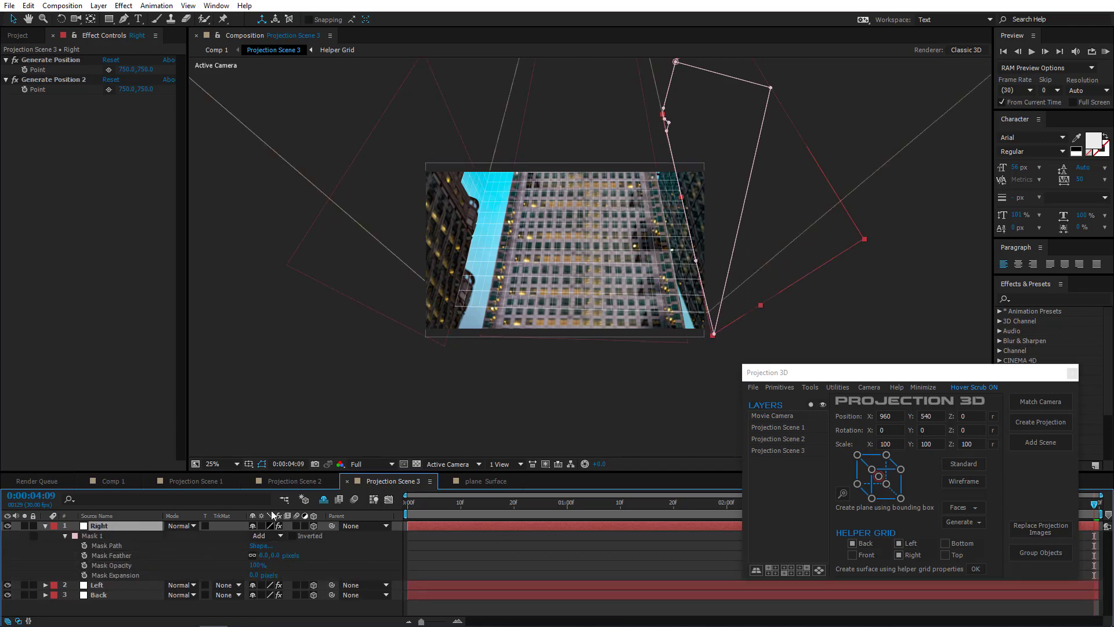
{"action": "left_click", "coordinate": [110, 481]}
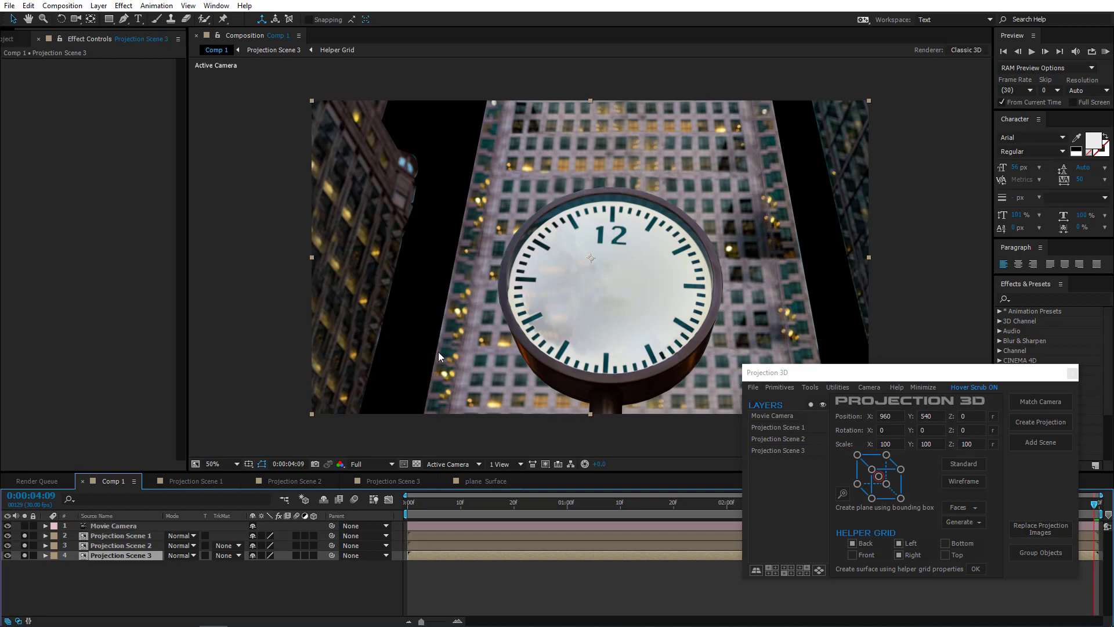
{"action": "left_click", "coordinate": [393, 481]}
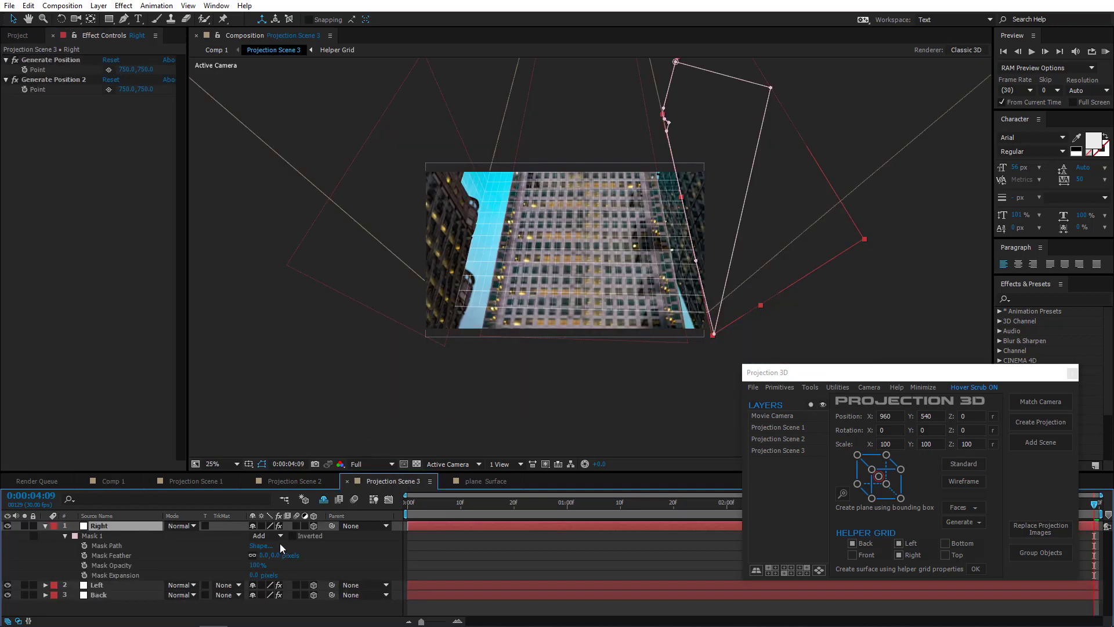
{"action": "left_click", "coordinate": [264, 555]}
{"action": "type", "text": "10"}
{"action": "key", "text": "Return"}
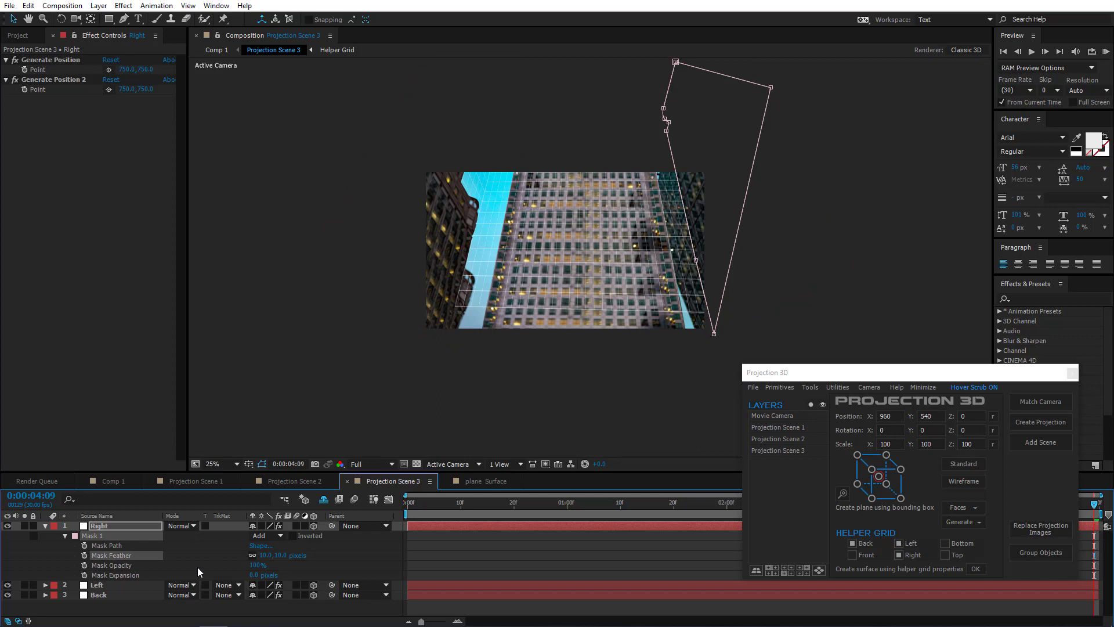
- Set the Mask Feather of the Left layer in Projection Scene 3 to 10 pixels
{"action": "left_click", "coordinate": [45, 526]}
{"action": "left_click", "coordinate": [105, 536]}
{"action": "key", "text": "m"}
{"action": "key", "text": "m"}
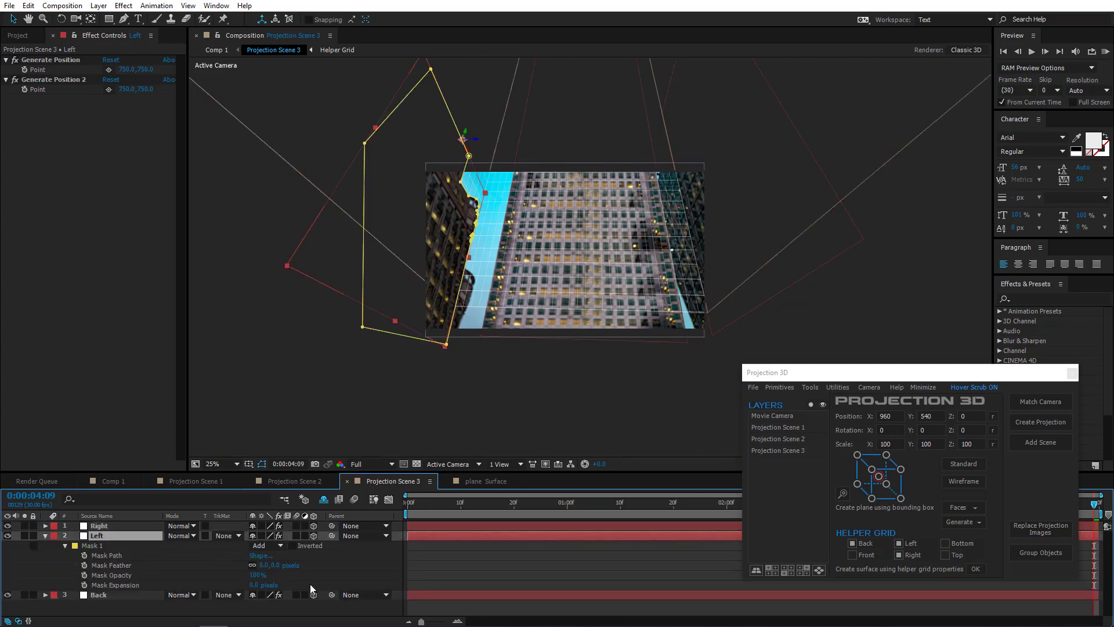
{"action": "left_click", "coordinate": [272, 565]}
{"action": "type", "text": "10"}
{"action": "left_click", "coordinate": [46, 535]}
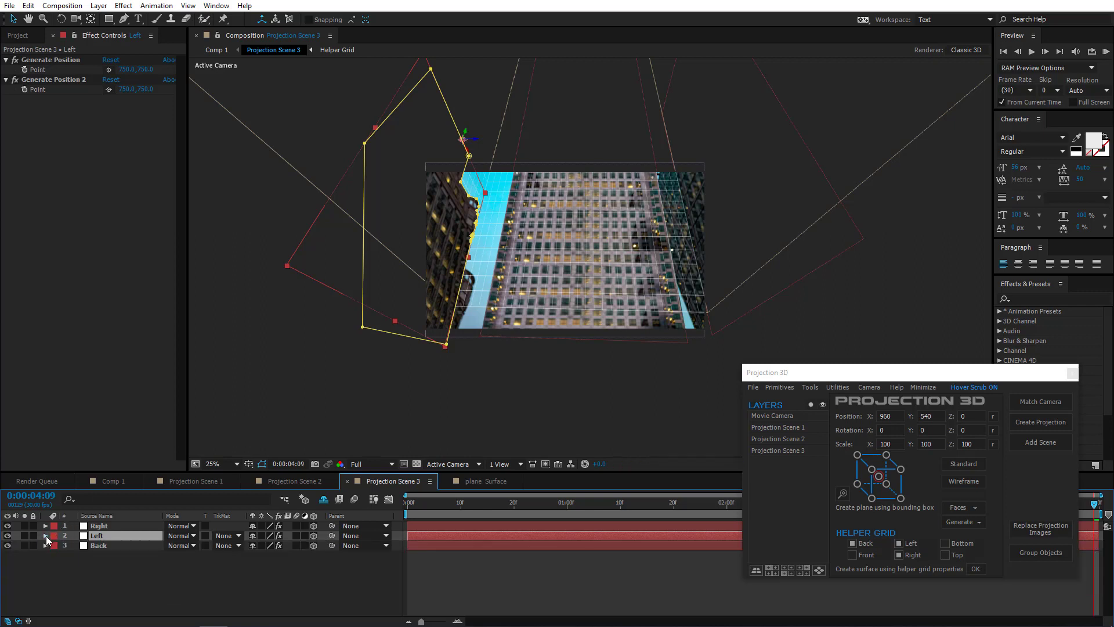
- Set the Mask Feather of the Back layer in Projection Scene 3 to 10 pixels
{"action": "left_click", "coordinate": [100, 546]}
{"action": "key", "text": "m"}
{"action": "key", "text": "m"}
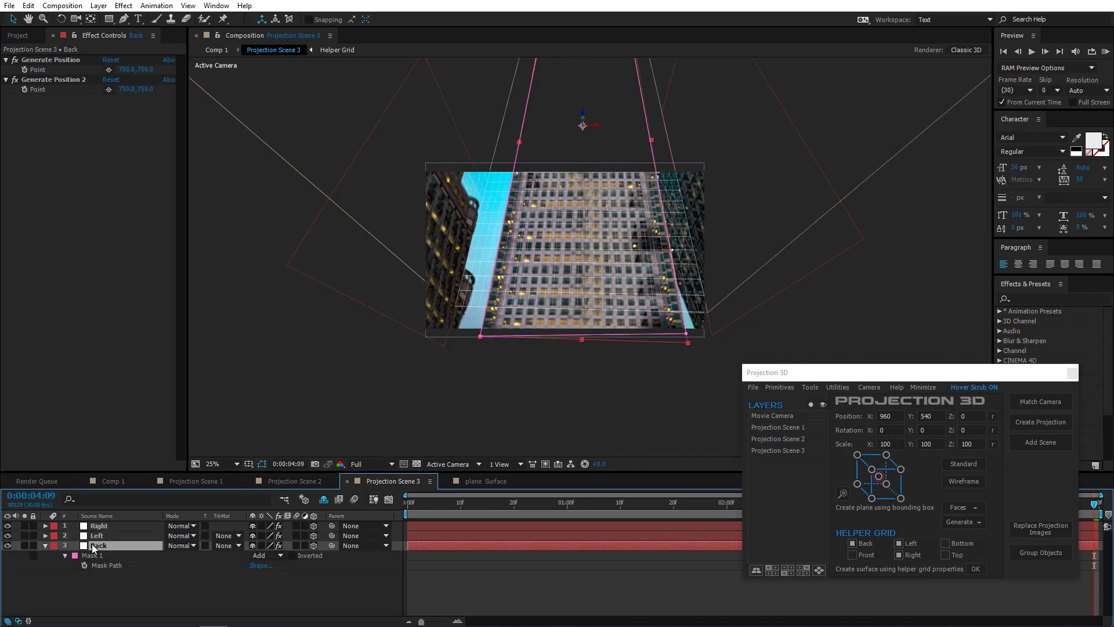
{"action": "left_click", "coordinate": [262, 575]}
{"action": "type", "text": "10"}
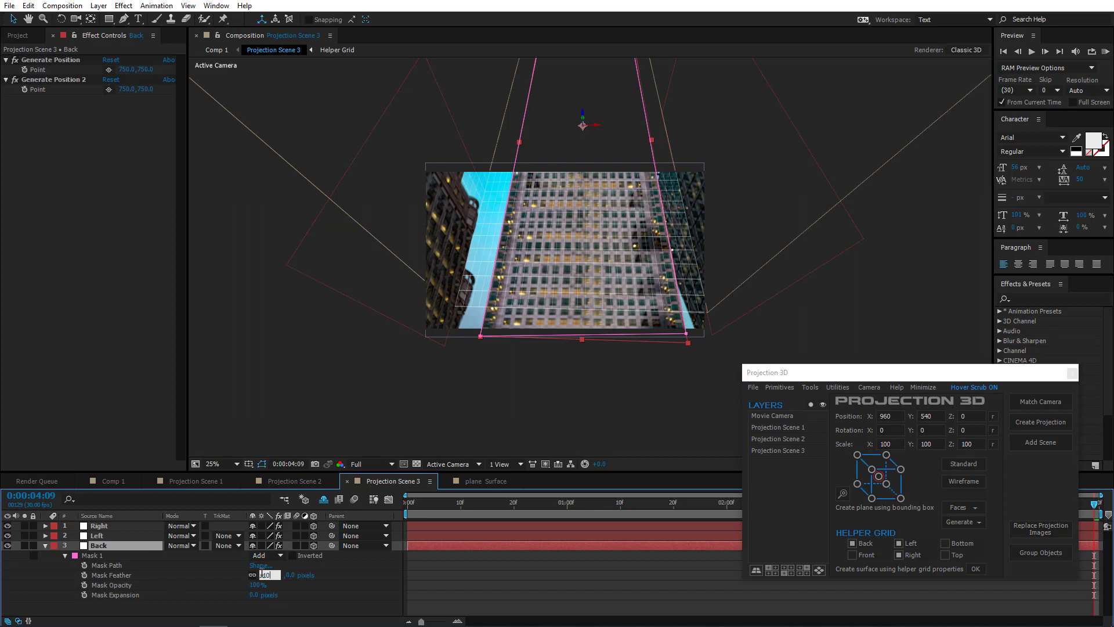
{"action": "key", "text": "Return"}
{"action": "left_click", "coordinate": [45, 545]}
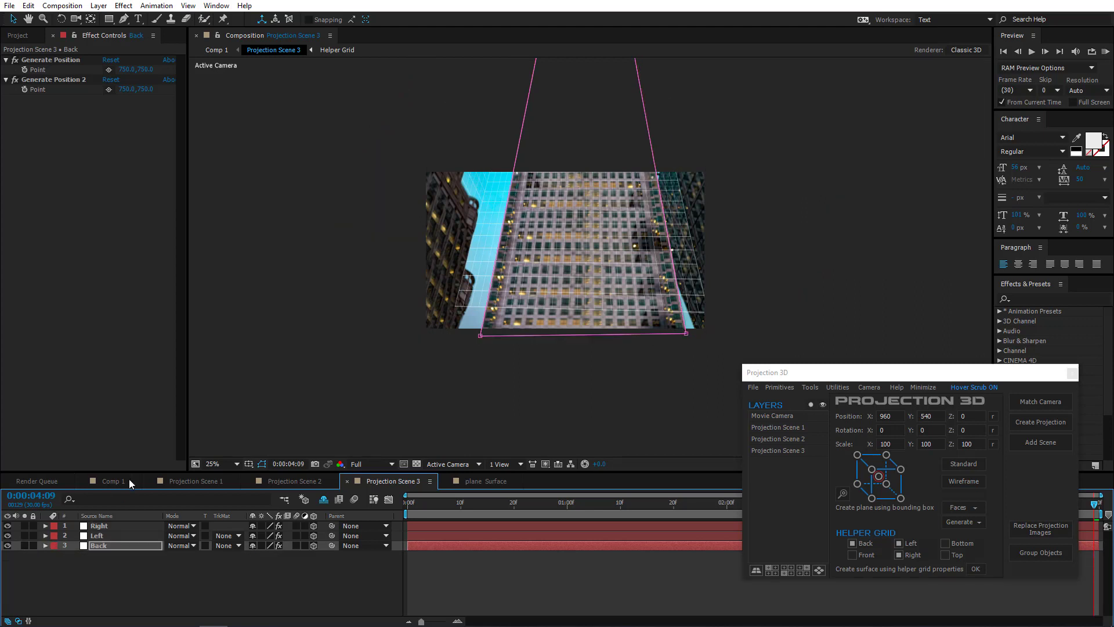
- Scrub through Comp 1 and run a RAM preview to check the feathered building edges and camera motion
{"action": "left_click", "coordinate": [126, 479]}
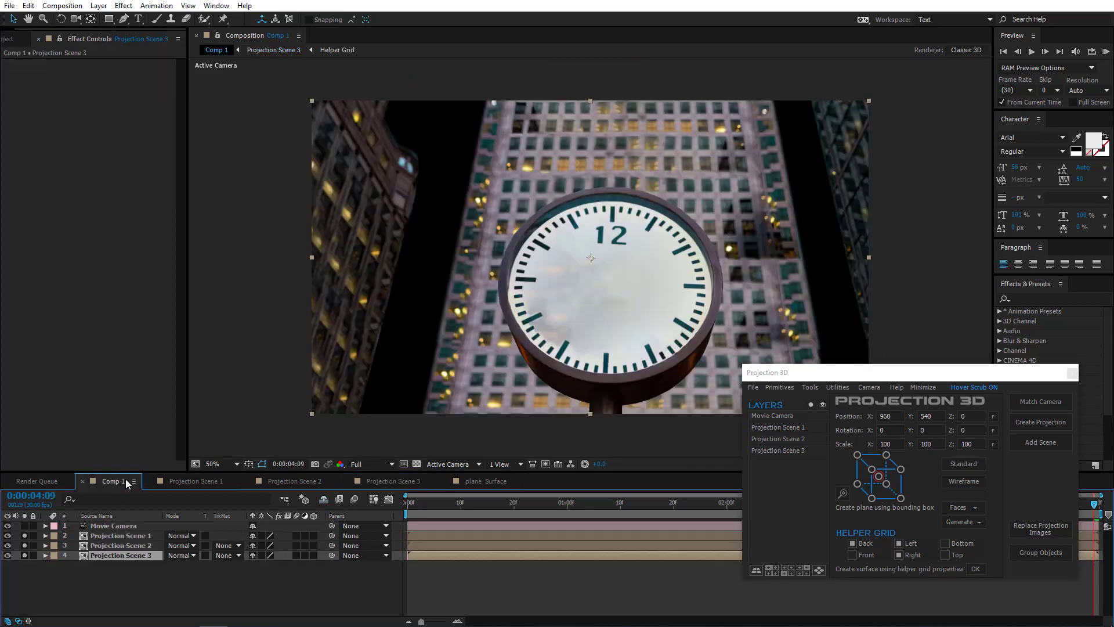
{"action": "key", "text": "comma"}
{"action": "key", "text": "comma"}
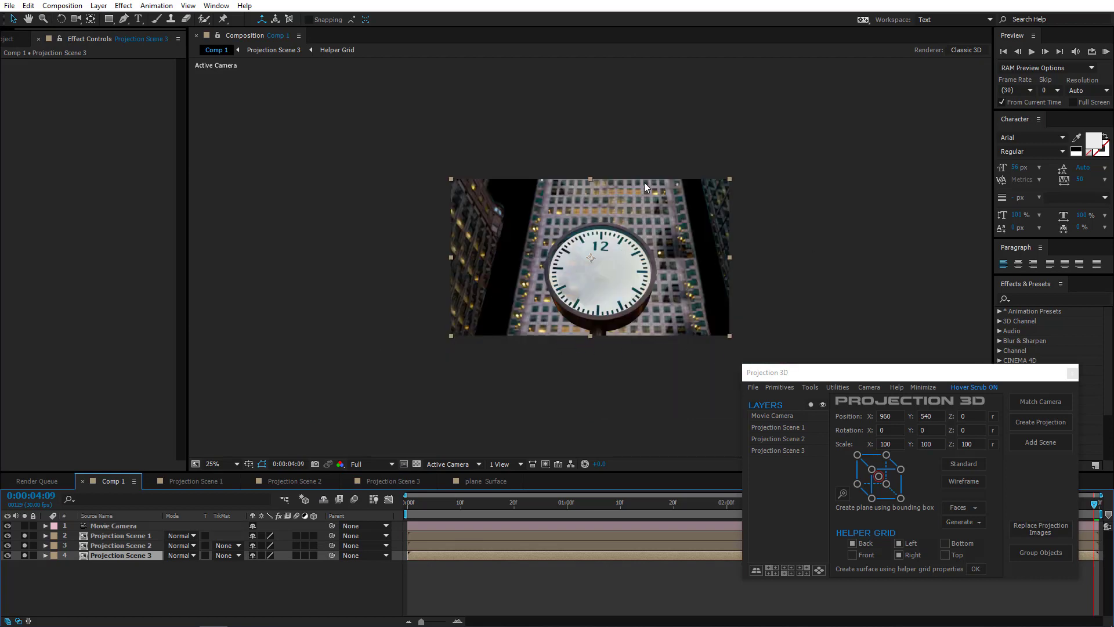
{"action": "key", "text": "period"}
{"action": "key", "text": "period"}
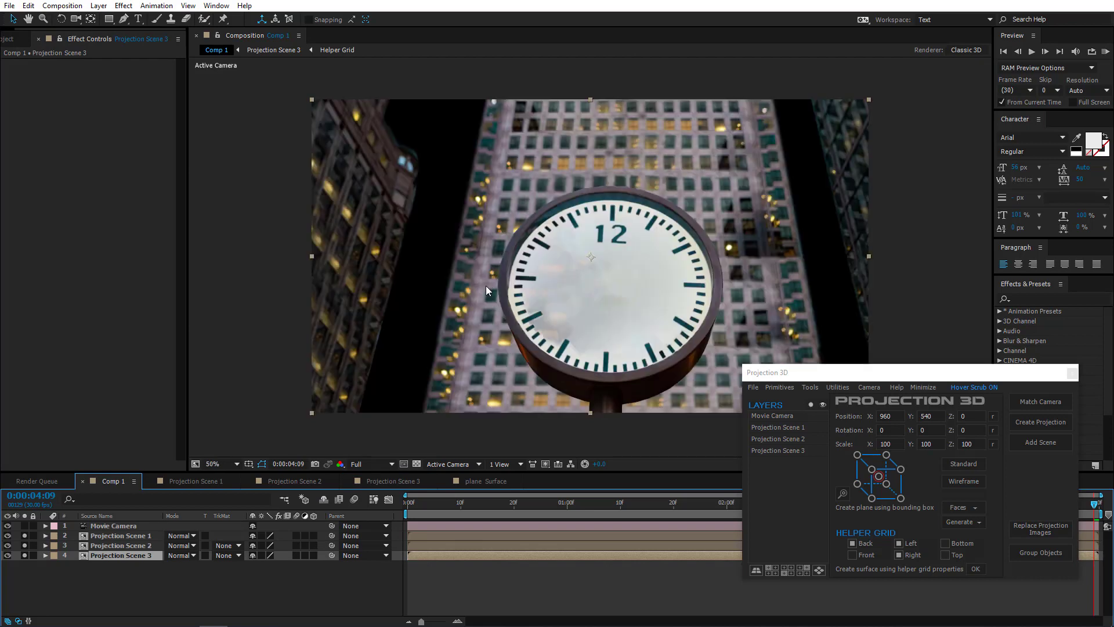
{"action": "left_click_drag", "start_coordinate": [427, 507], "coordinate": [679, 504]}
{"action": "left_click_drag", "start_coordinate": [801, 506], "coordinate": [348, 515]}
{"action": "key", "text": "KP_0"}
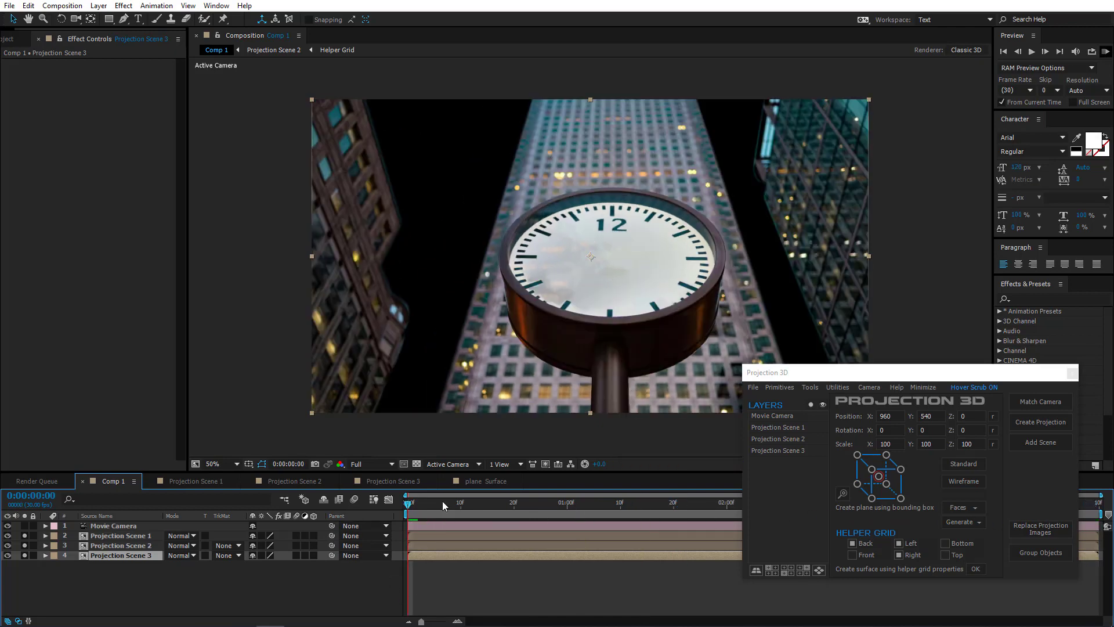
- Duplicate the plane layer in Projection Scene 2 and turn off Accepts Shadows in the copy's material options
{"action": "left_click", "coordinate": [293, 481]}
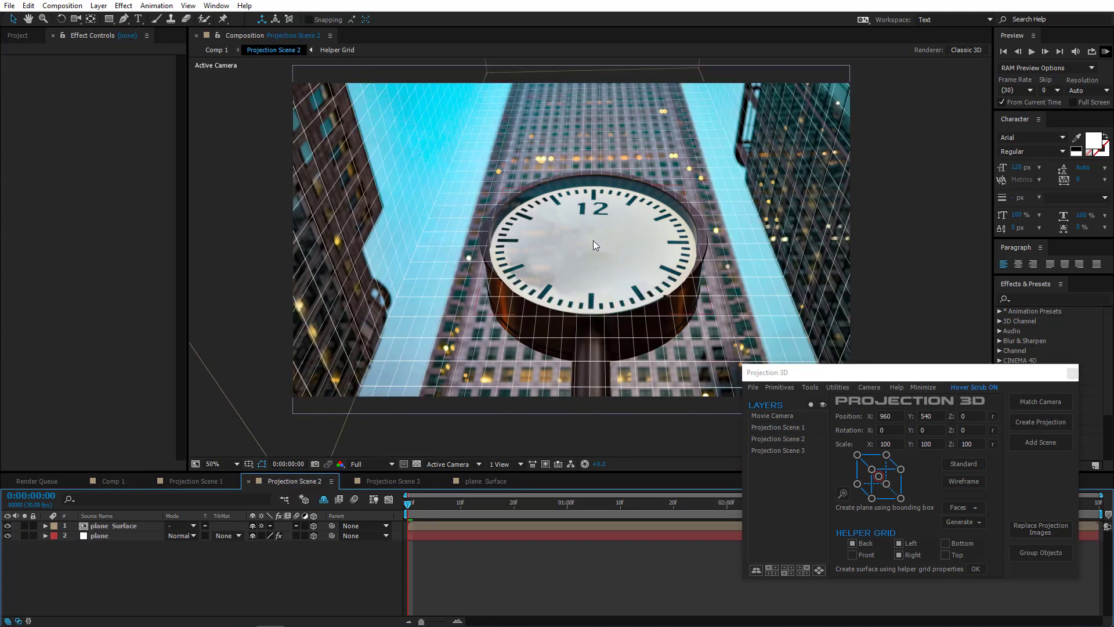
{"action": "left_click", "coordinate": [113, 535]}
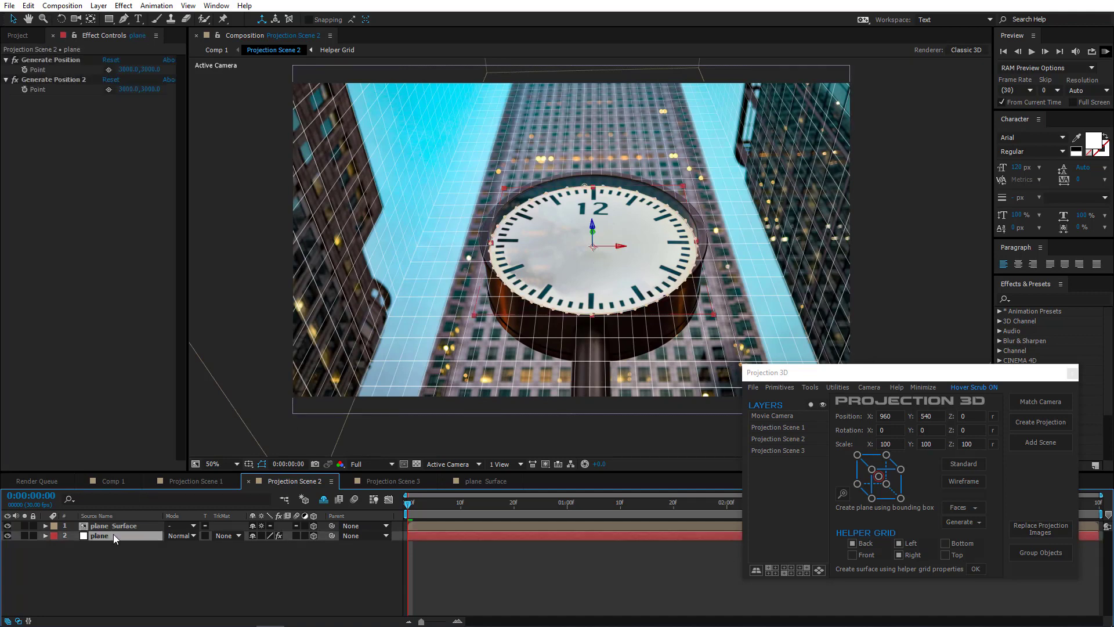
{"action": "key", "text": "ctrl+d"}
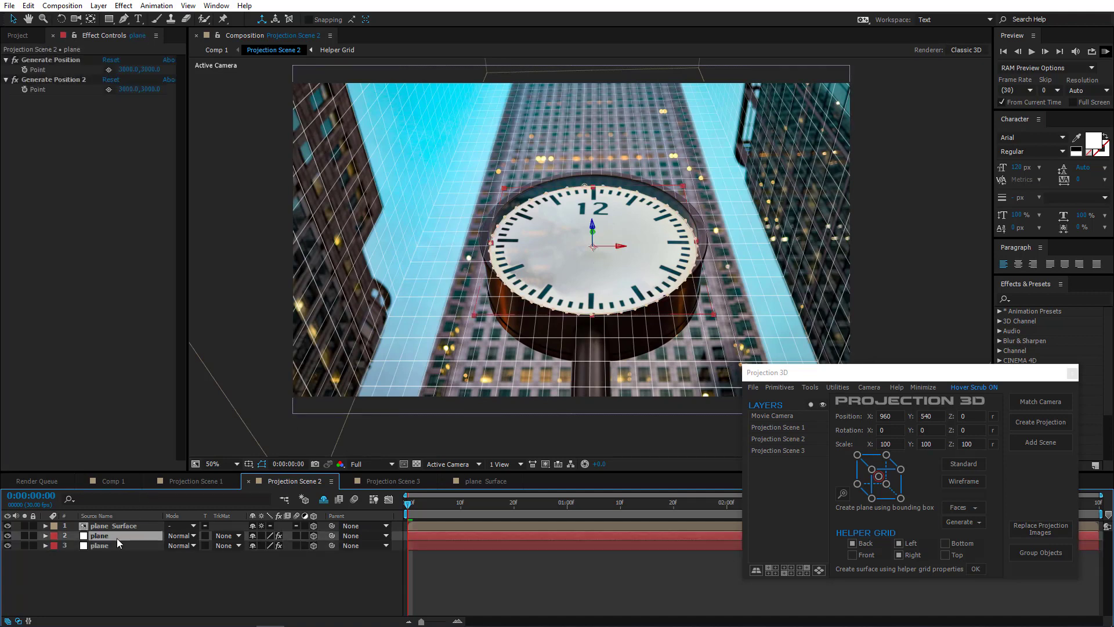
{"action": "left_click", "coordinate": [46, 535]}
{"action": "left_click", "coordinate": [55, 575]}
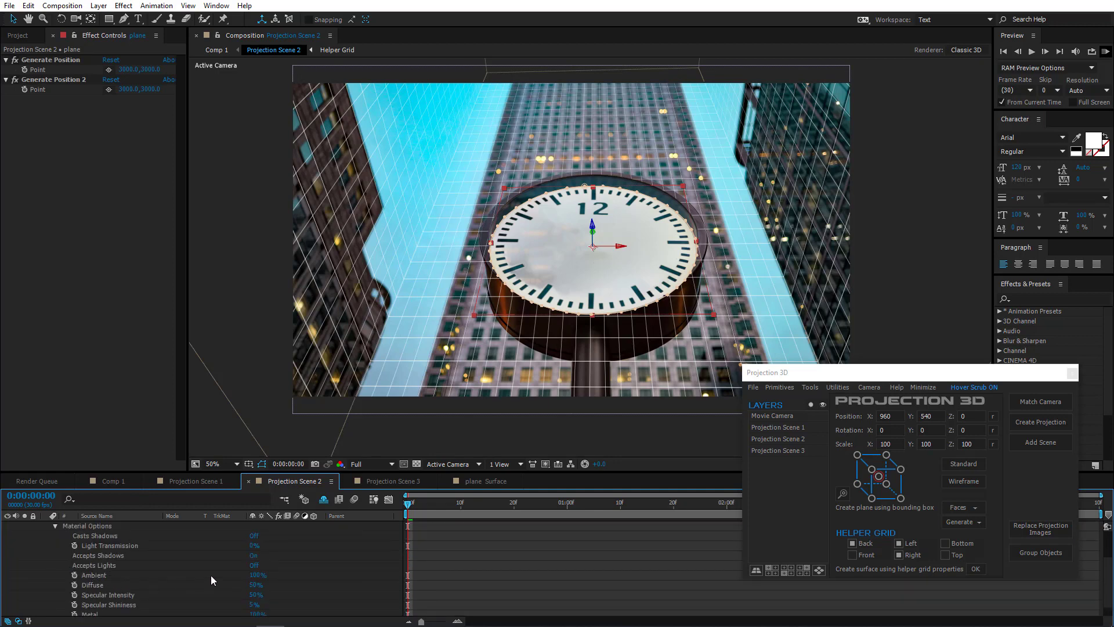
{"action": "left_click", "coordinate": [253, 556]}
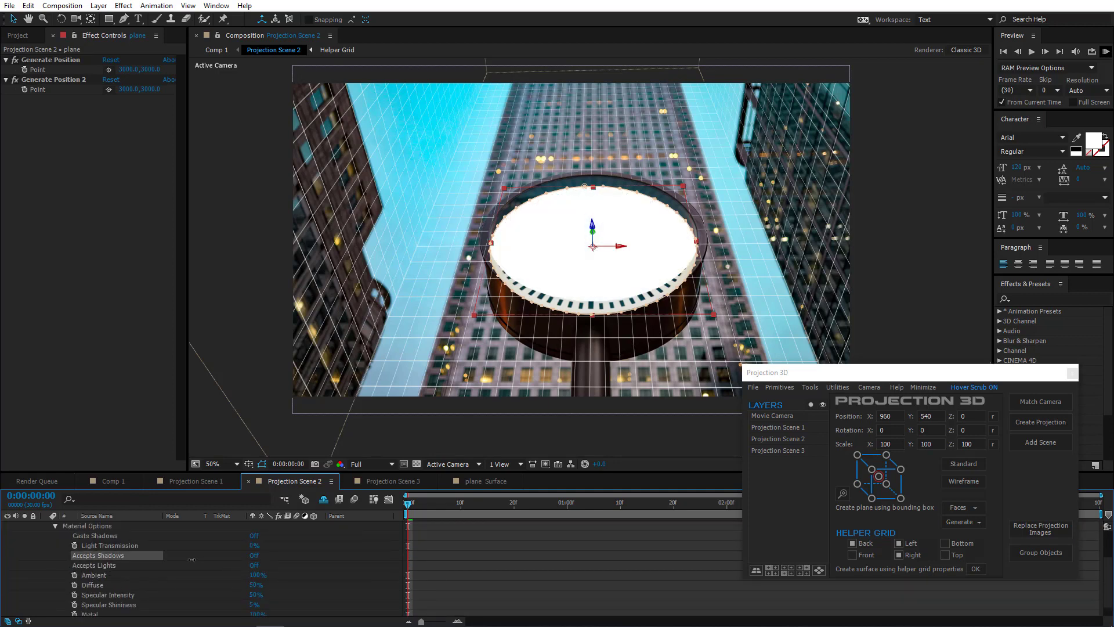
{"action": "left_click", "coordinate": [45, 528]}
{"action": "left_click", "coordinate": [45, 533]}
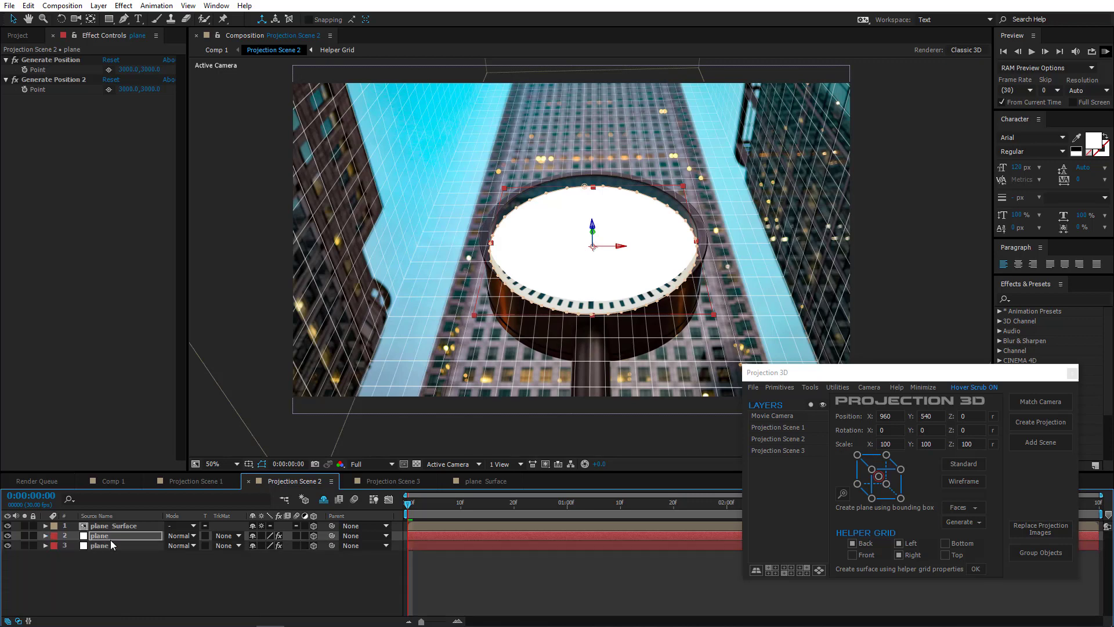
- Recolor the duplicated plane's solid with the dark teal sampled from the dial's minute marks, creating it as a new solid
{"action": "left_click", "coordinate": [118, 535]}
{"action": "left_click", "coordinate": [99, 6]}
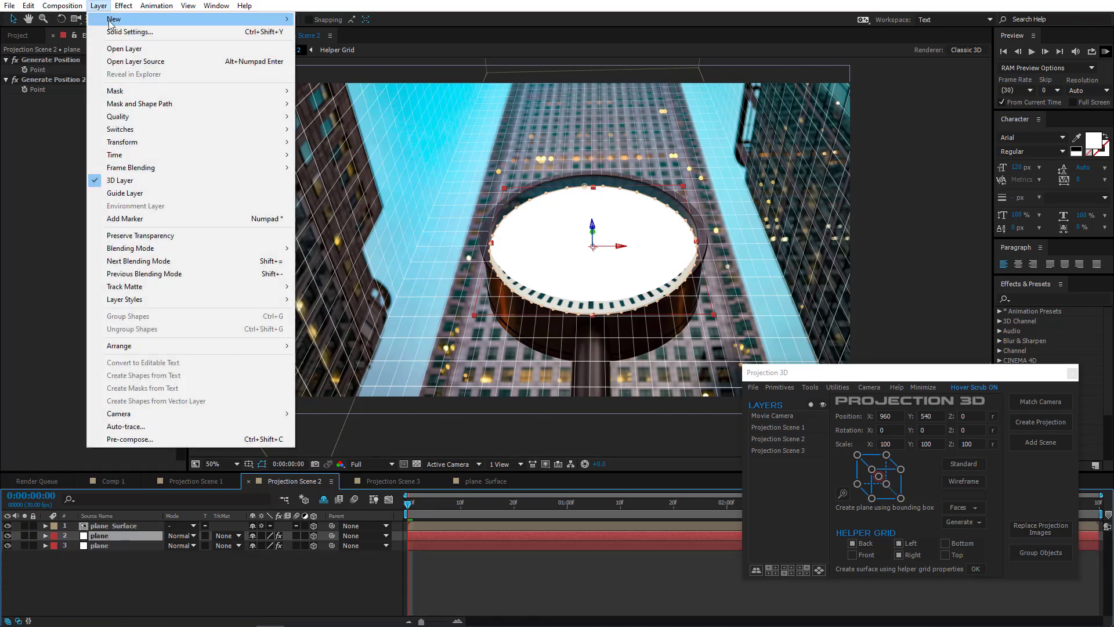
{"action": "left_click", "coordinate": [116, 26]}
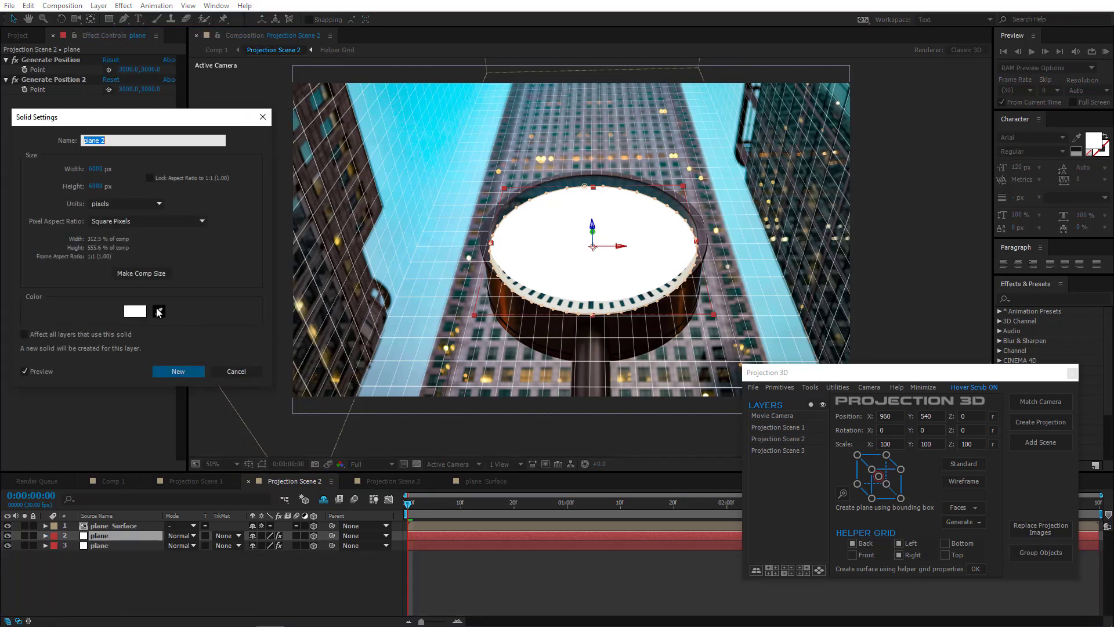
{"action": "left_click", "coordinate": [158, 311]}
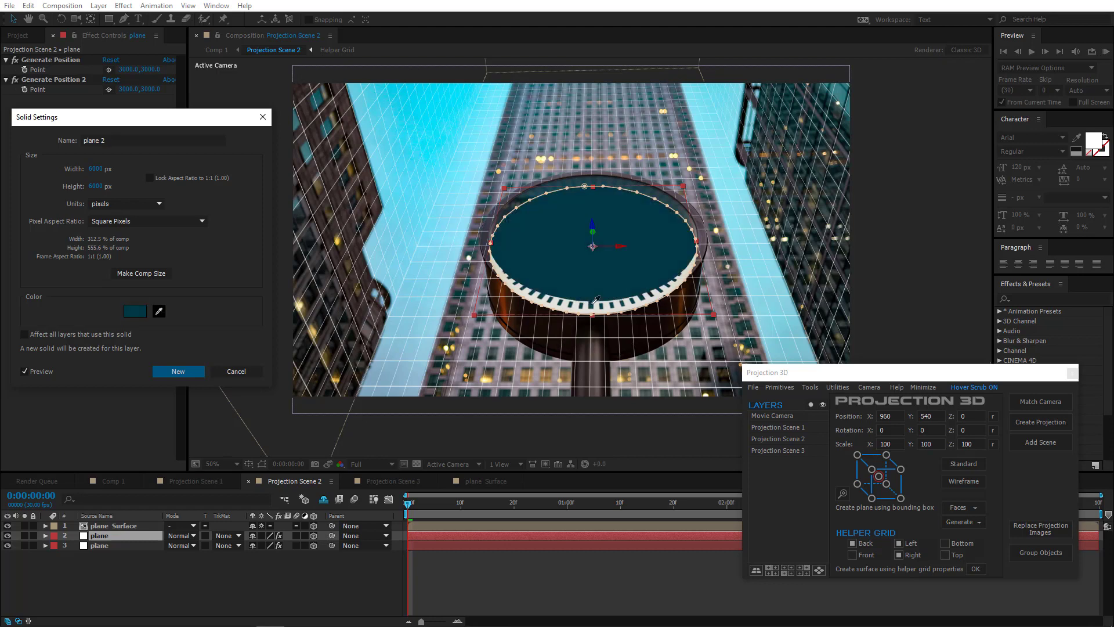
{"action": "left_click", "coordinate": [593, 302]}
{"action": "left_click", "coordinate": [178, 372]}
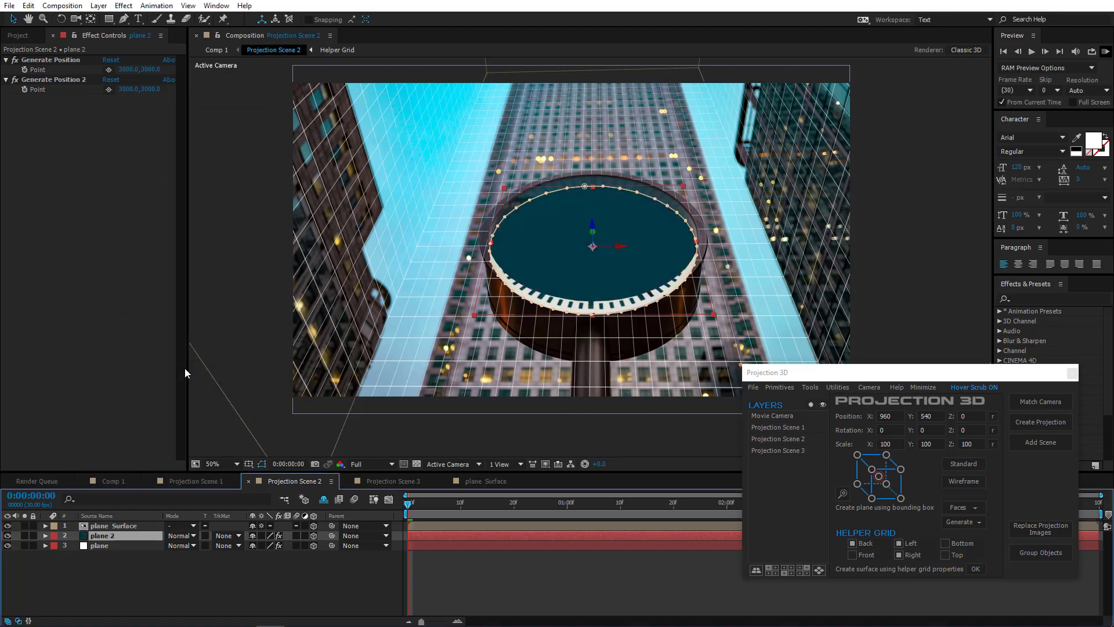
- Show Projection Scene 2 in the Front view to work on the plane 2 layer
{"action": "left_click", "coordinate": [451, 464]}
{"action": "left_click", "coordinate": [464, 346]}
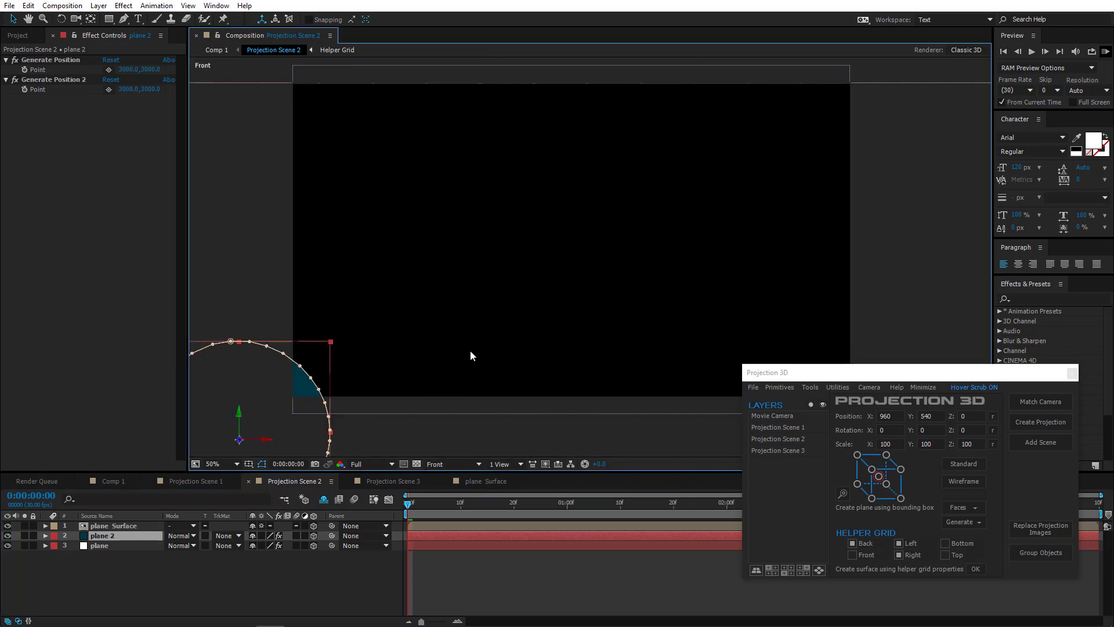
- Bring the teal circle into view and move plane 2's anchor point to the centre of its front face with Projection 3D's anchor point editor
{"action": "left_click", "coordinate": [75, 19]}
{"action": "left_click_drag", "start_coordinate": [502, 299], "coordinate": [774, 184]}
{"action": "left_click_drag", "start_coordinate": [617, 303], "coordinate": [687, 231]}
{"action": "left_click", "coordinate": [125, 539]}
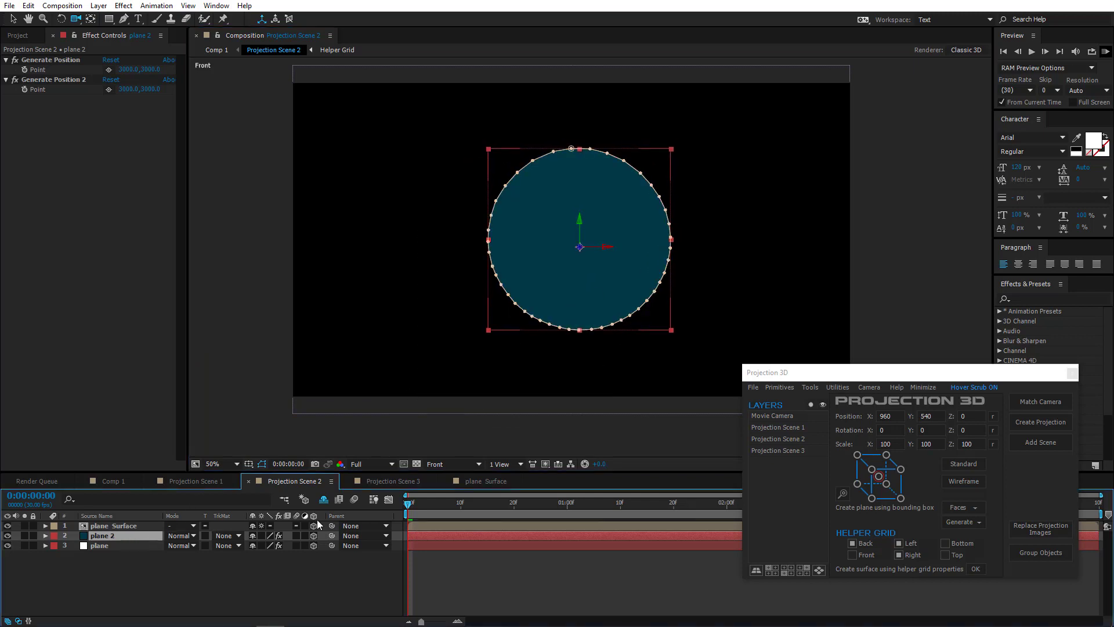
{"action": "left_click", "coordinate": [853, 493]}
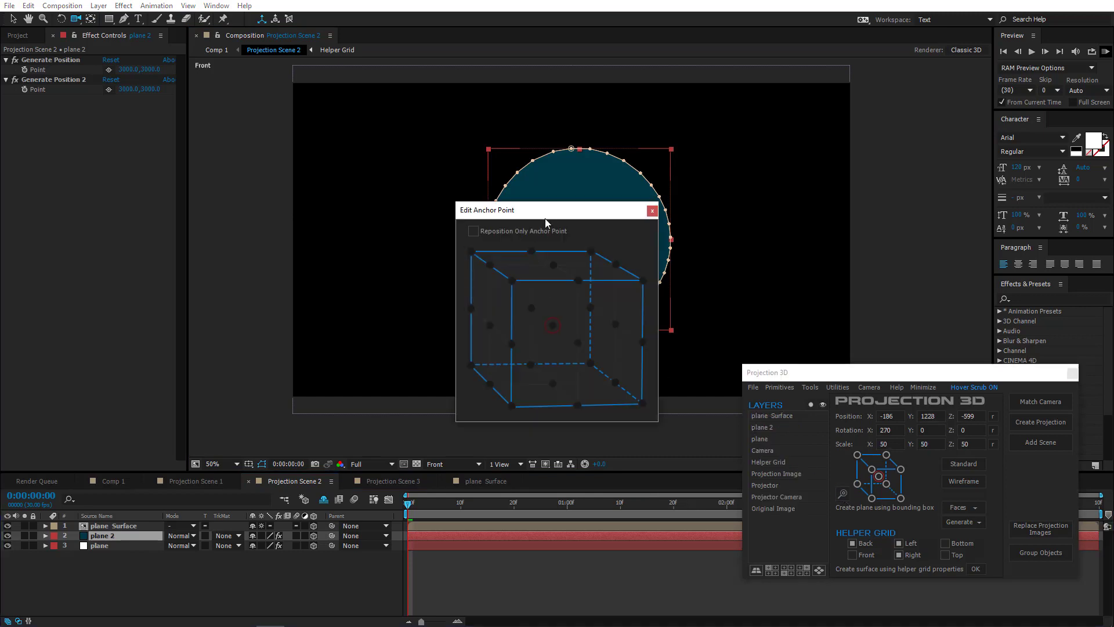
{"action": "left_click_drag", "start_coordinate": [532, 217], "coordinate": [179, 186]}
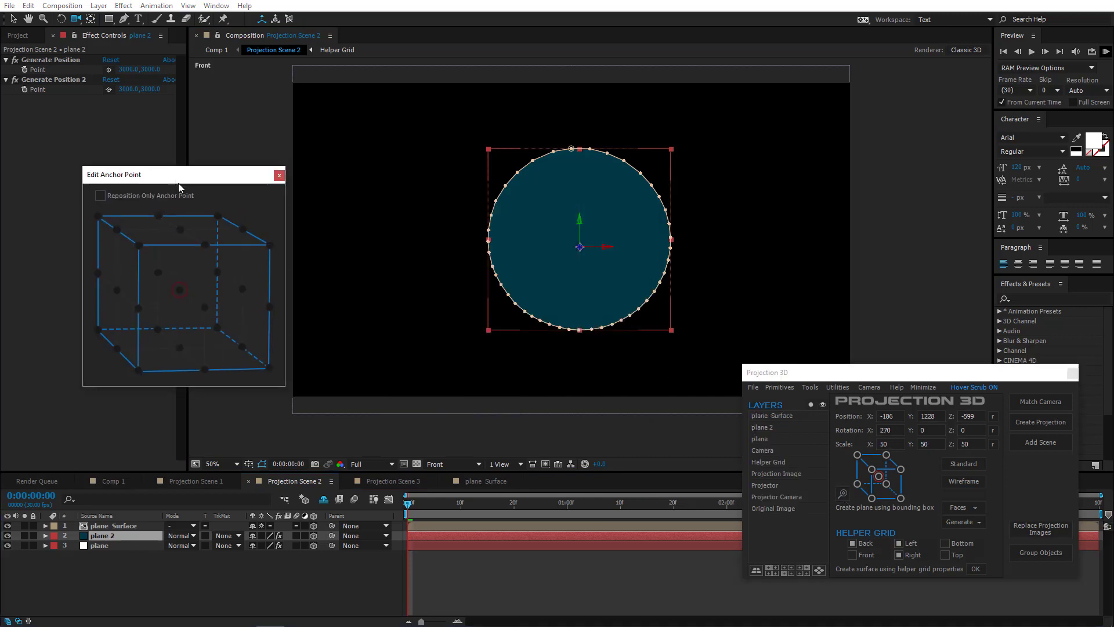
{"action": "left_click", "coordinate": [204, 307]}
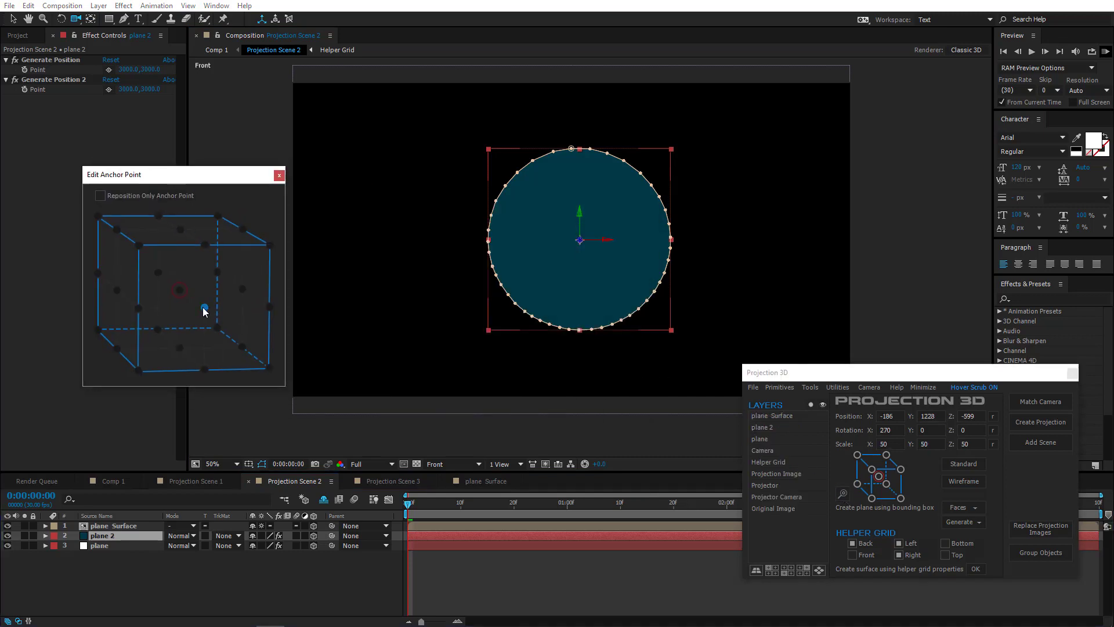
{"action": "left_click", "coordinate": [279, 175]}
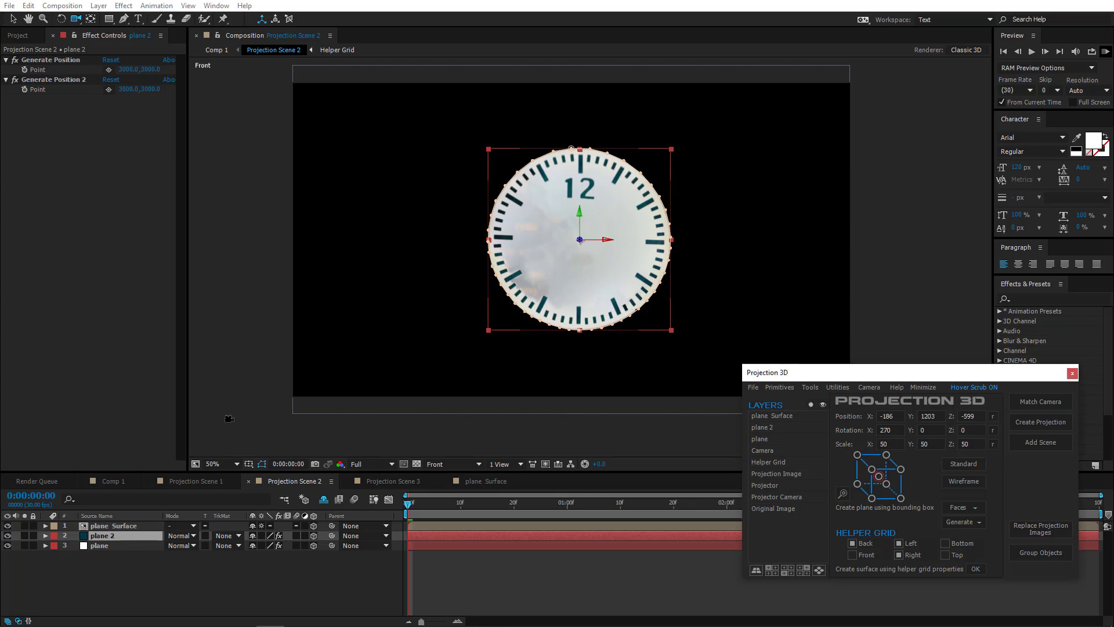
- Set the Z position of plane 2 to -600 to offset it from the clock face
{"action": "left_click", "coordinate": [124, 537]}
{"action": "key", "text": "p"}
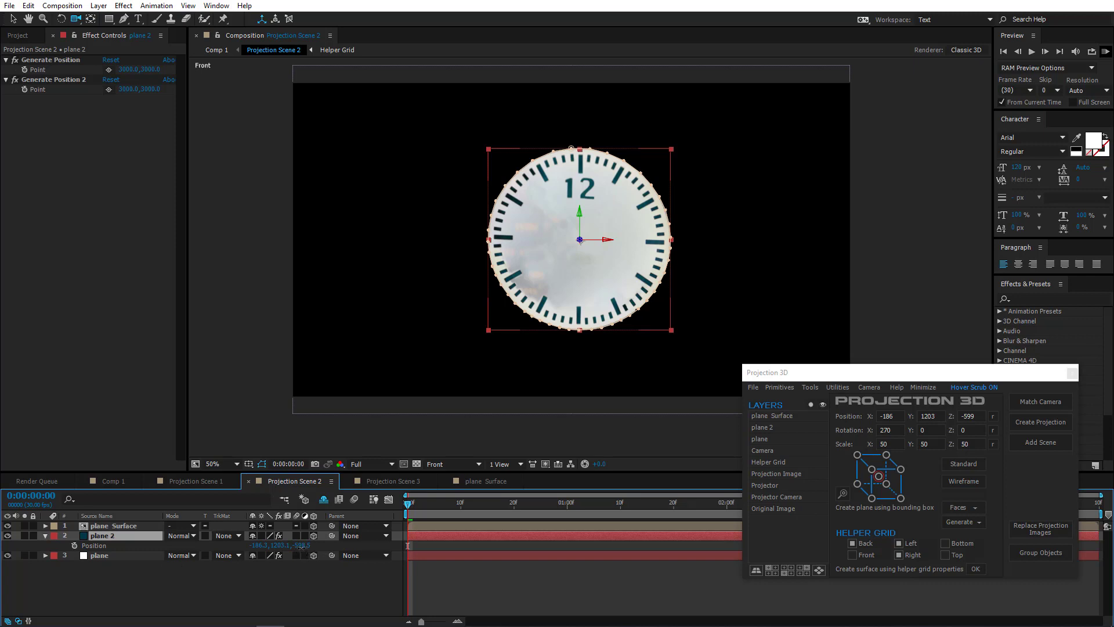
{"action": "left_click_drag", "start_coordinate": [302, 546], "coordinate": [295, 547]}
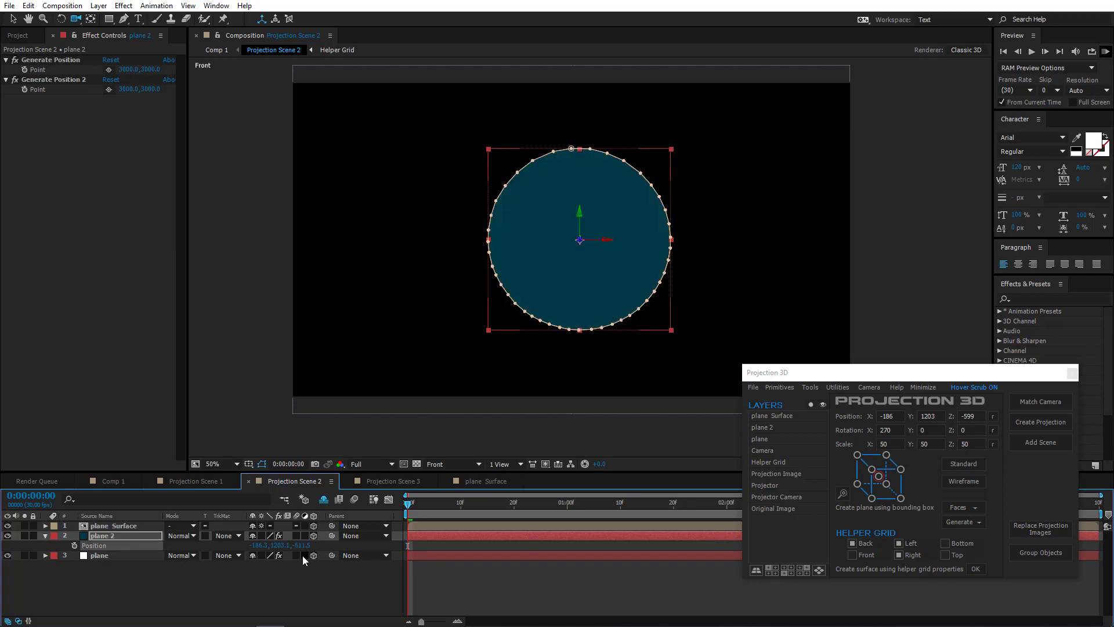
{"action": "left_click", "coordinate": [300, 546]}
{"action": "type", "text": "-600"}
{"action": "left_click", "coordinate": [304, 580]}
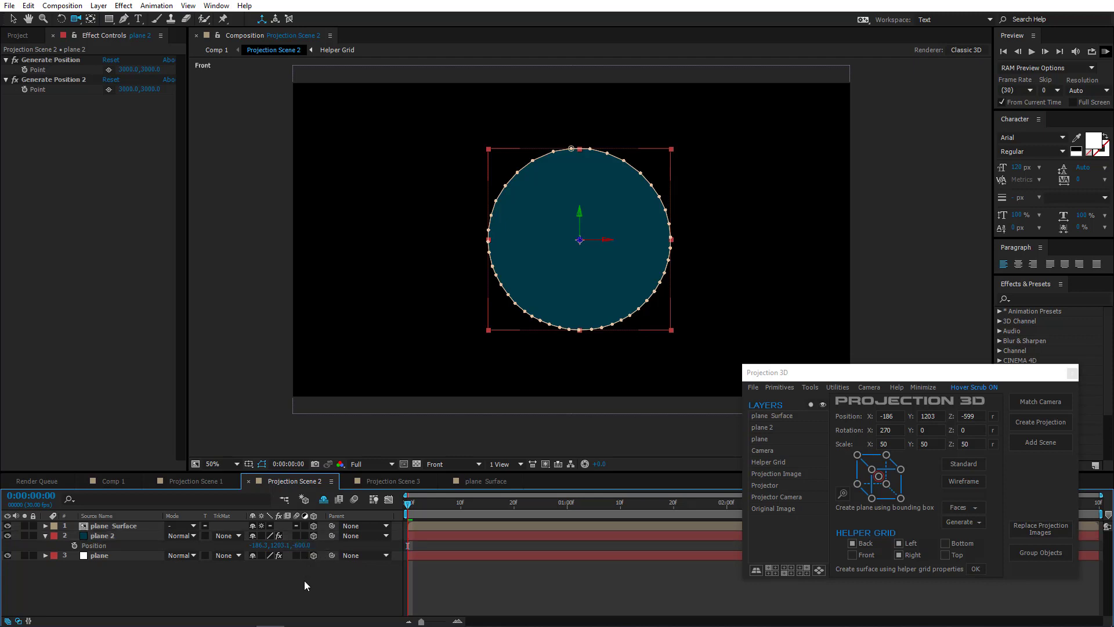
- Hide plane 2 and draw a narrow rectangular pen mask on it from just below the clock's centre up to the 12 o'clock mark
{"action": "left_click", "coordinate": [103, 536]}
{"action": "left_click", "coordinate": [7, 536]}
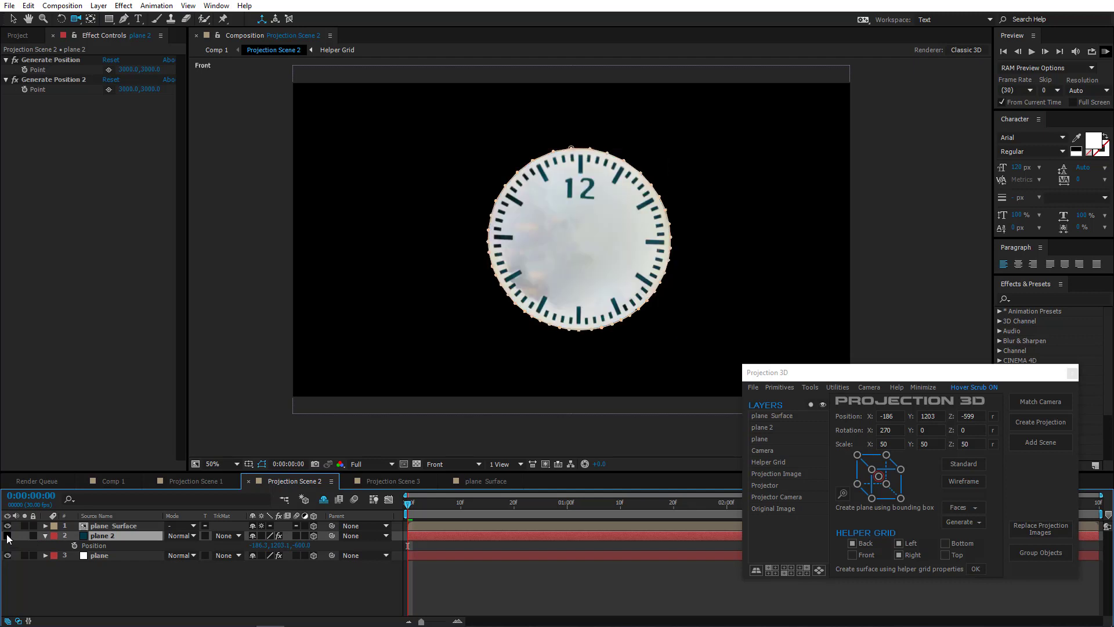
{"action": "left_click", "coordinate": [124, 19]}
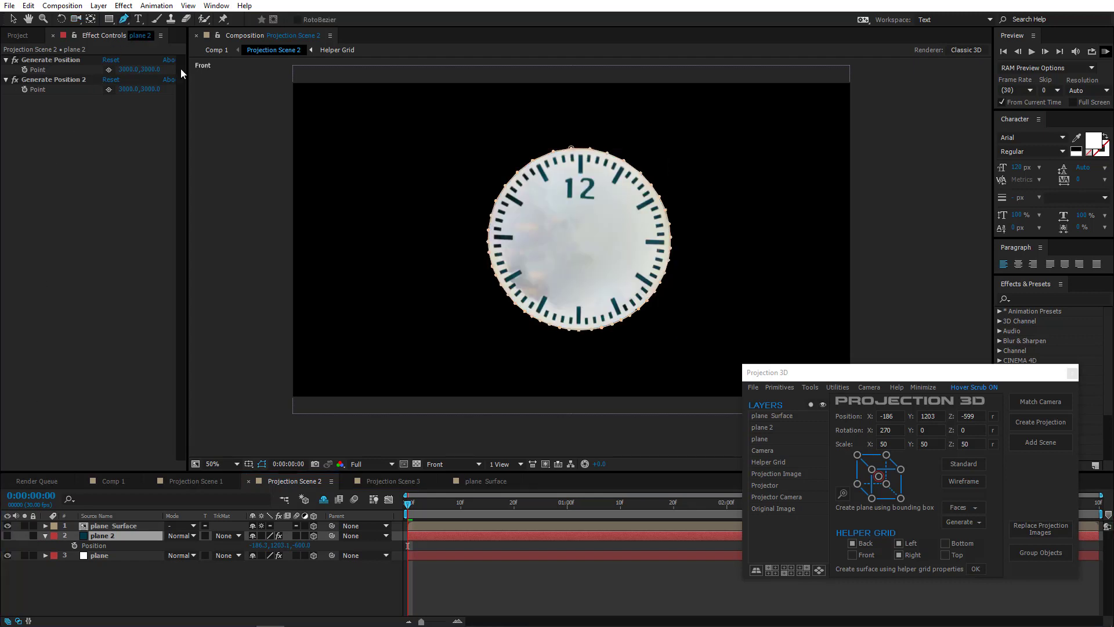
{"action": "left_click", "coordinate": [573, 253]}
{"action": "scroll", "coordinate": [586, 252], "scroll_direction": "up", "scroll_amount": 2}
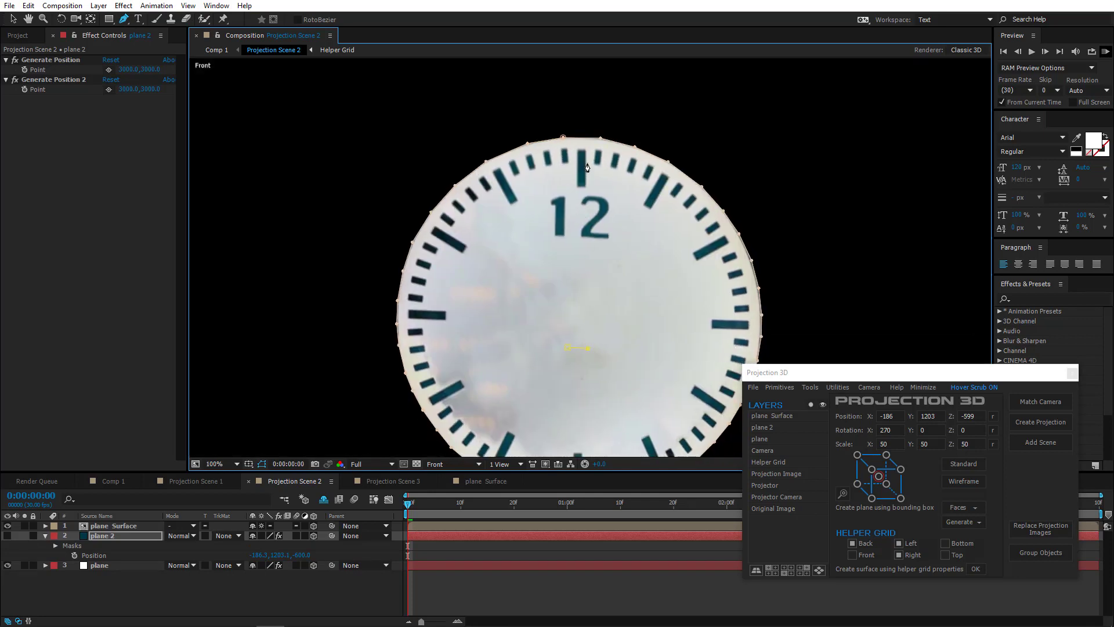
{"action": "left_click", "coordinate": [572, 162]}
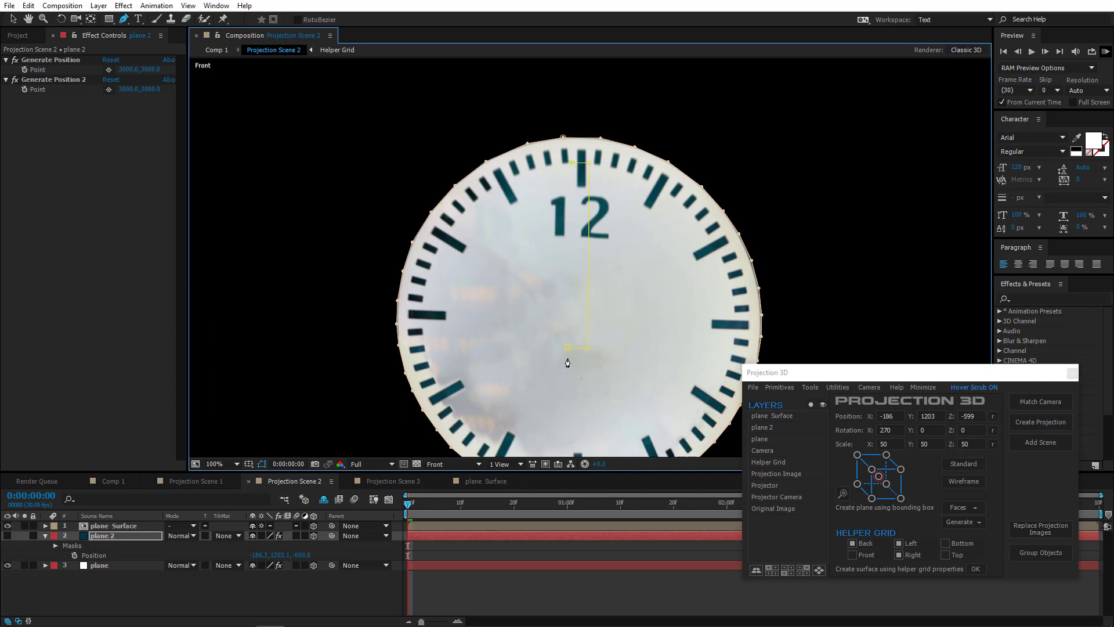
{"action": "left_click", "coordinate": [568, 348]}
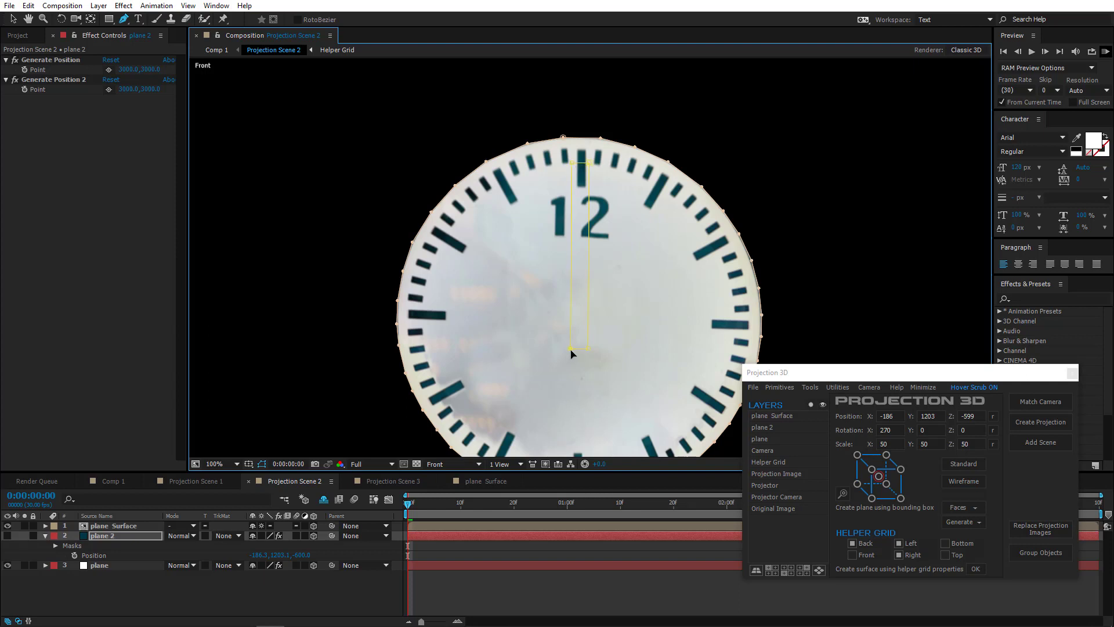
- Show plane 2 again and delete its circular mask, keeping only the narrow hand-shaped mask
{"action": "left_click", "coordinate": [117, 535]}
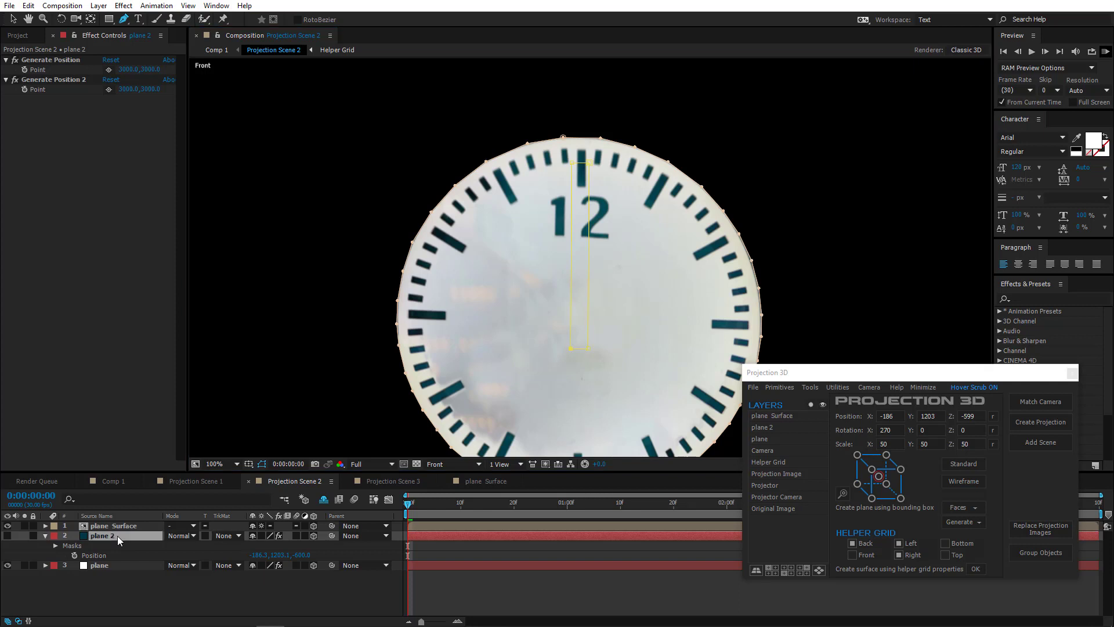
{"action": "left_click", "coordinate": [7, 536]}
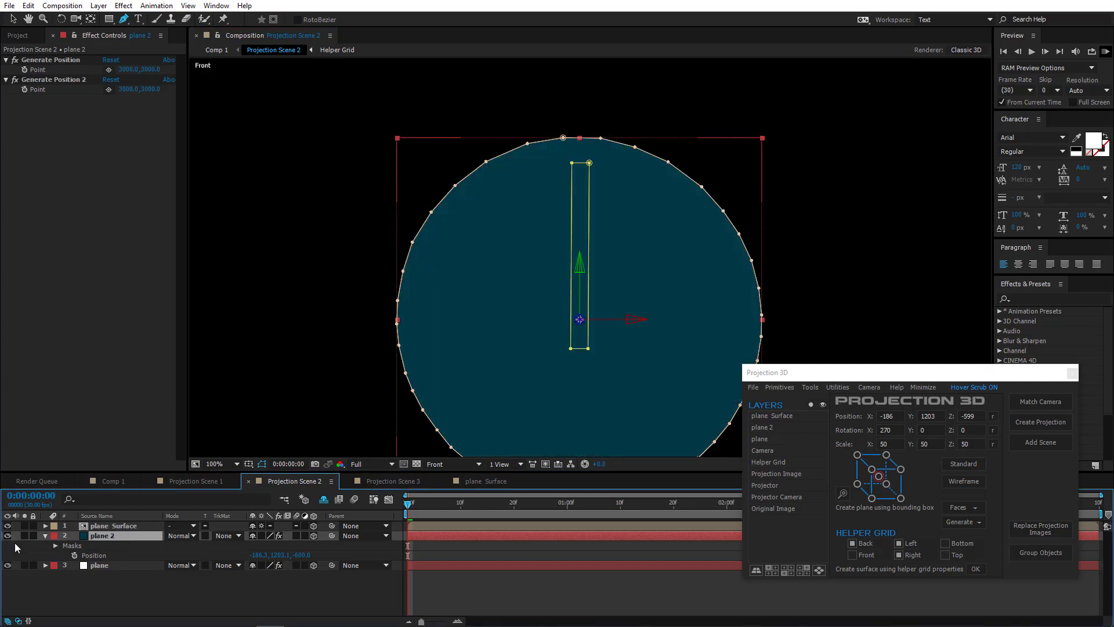
{"action": "key", "text": "m"}
{"action": "left_click", "coordinate": [89, 547]}
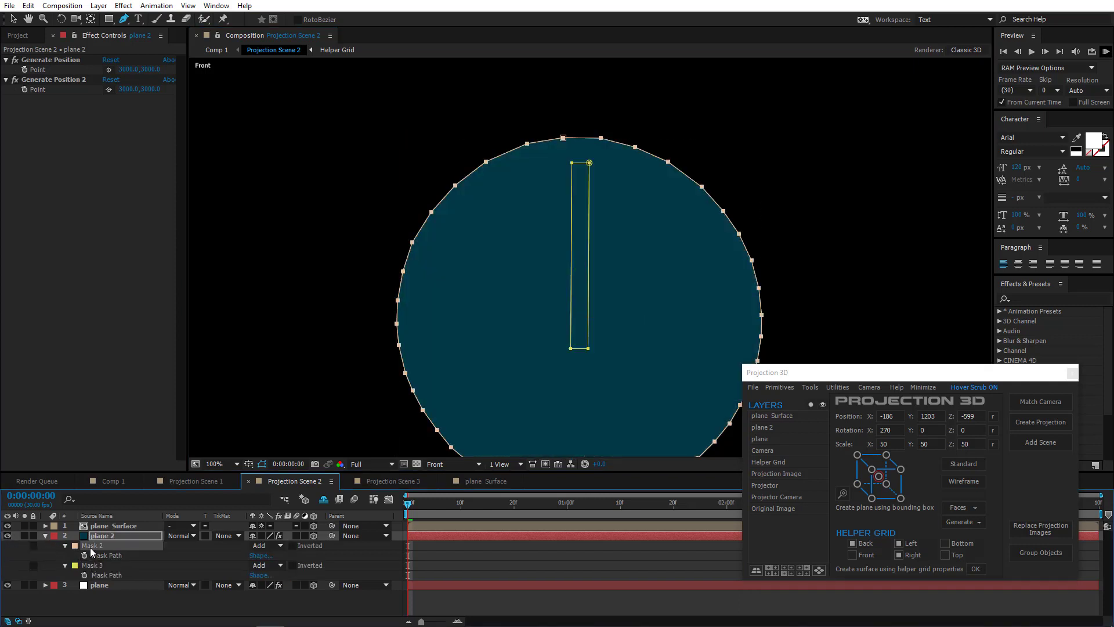
{"action": "key", "text": "Delete"}
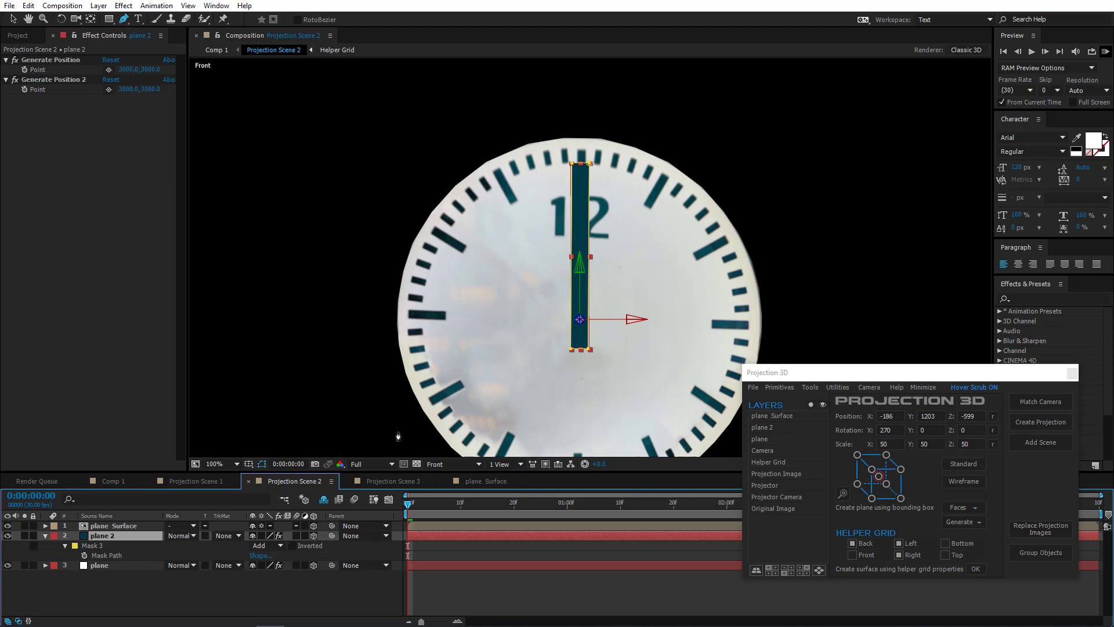
- Nudge the lower two points of the hand mask up slightly to shorten the hand's tail
{"action": "key", "text": "v"}
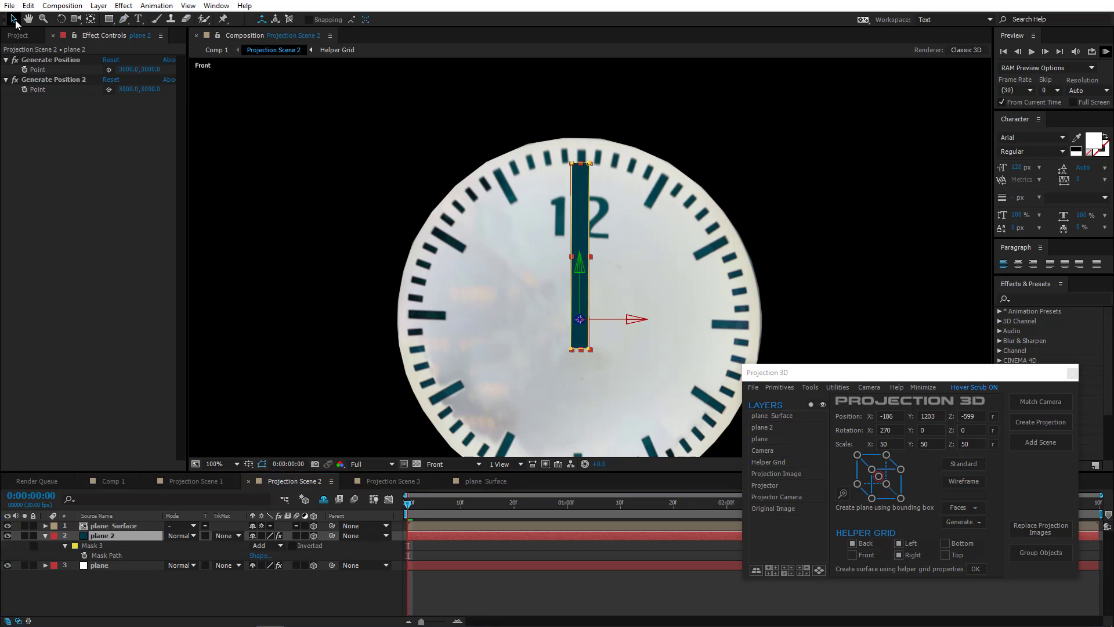
{"action": "scroll", "coordinate": [627, 386], "scroll_direction": "down", "scroll_amount": 3}
{"action": "key", "text": "period"}
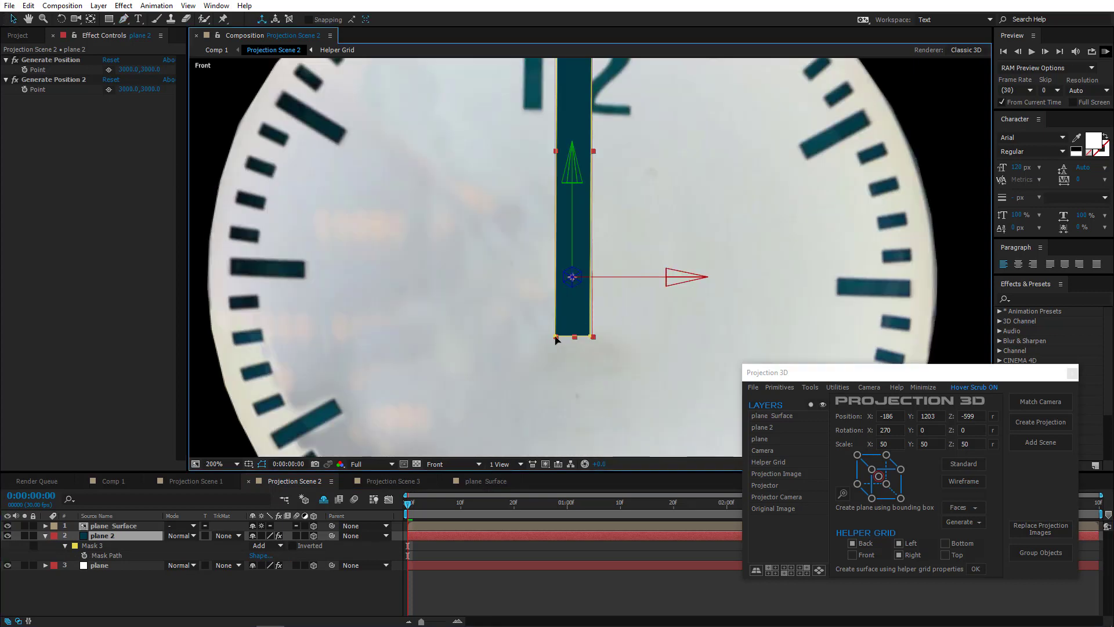
{"action": "left_click", "coordinate": [555, 338]}
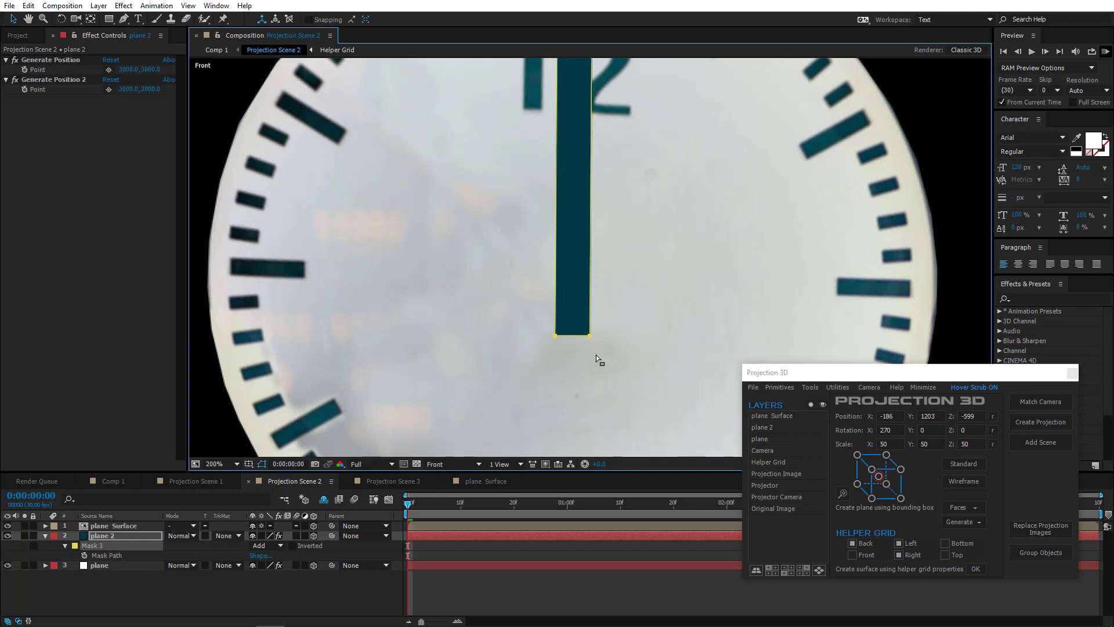
{"action": "key", "text": "shift+Up"}
{"action": "left_click", "coordinate": [110, 539]}
{"action": "key", "text": "comma"}
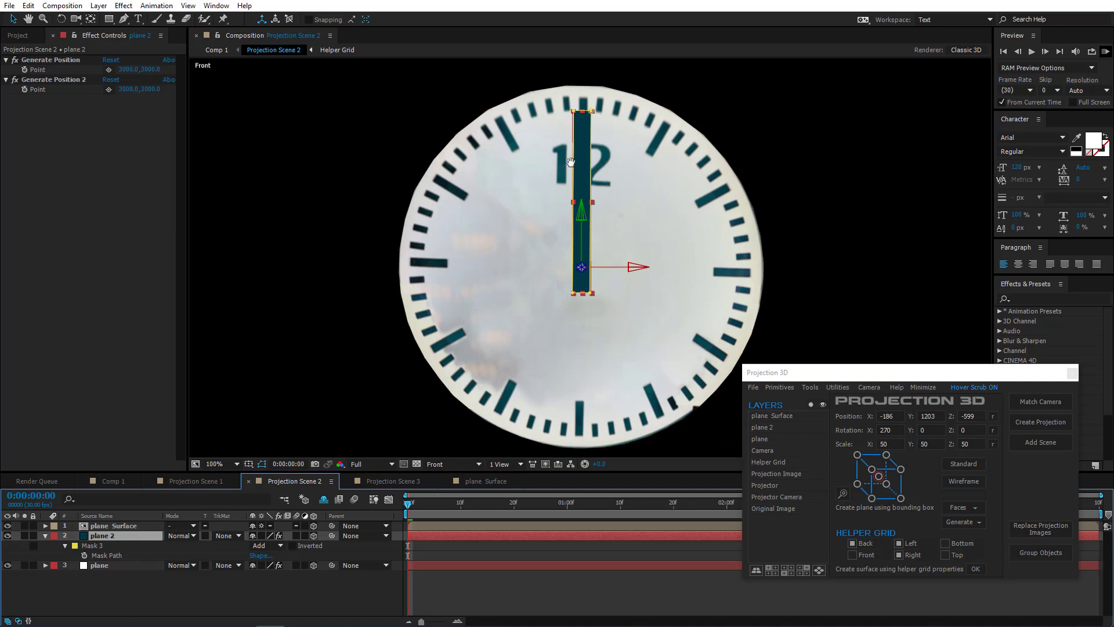
- Lower the upper two points of the hand mask so the tip ends just below the 12 o'clock mark
{"action": "left_click_drag", "start_coordinate": [571, 163], "coordinate": [591, 213]}
{"action": "left_click", "coordinate": [594, 161]}
{"action": "left_click_drag", "start_coordinate": [580, 147], "coordinate": [626, 170]}
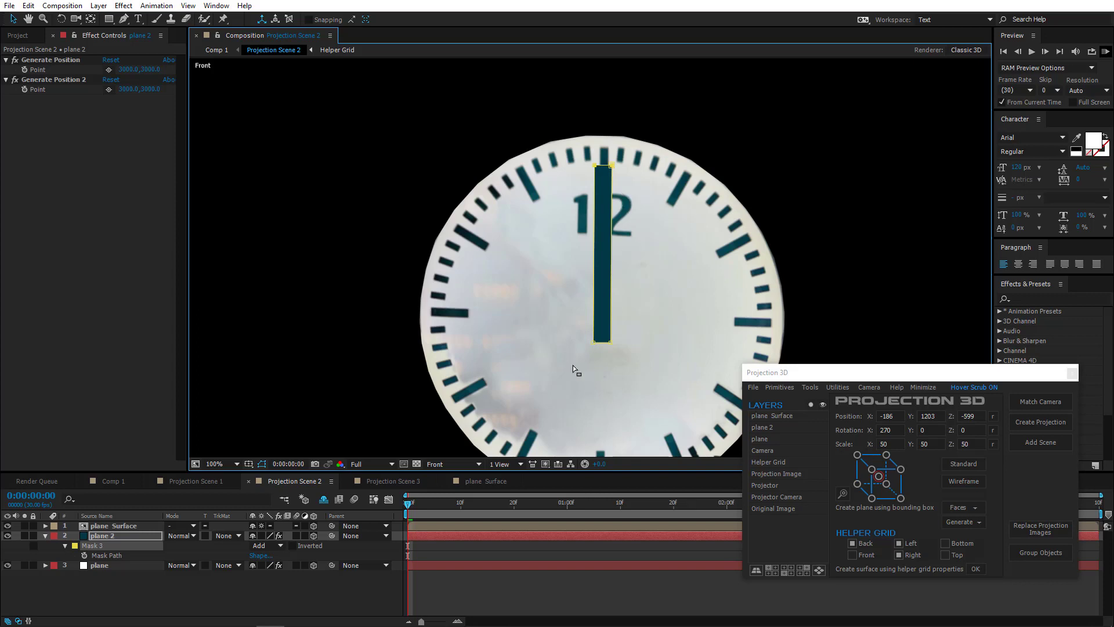
- Duplicate plane 2 and set the copy's Z Rotation to -119° to make the hour hand
{"action": "left_click", "coordinate": [113, 535]}
{"action": "key", "text": "comma"}
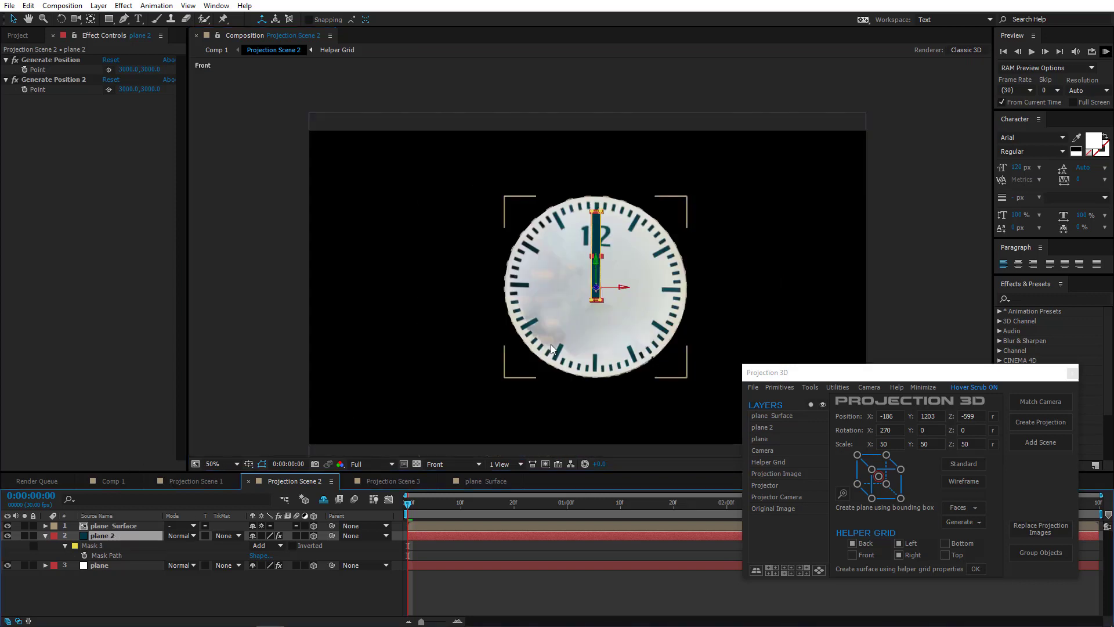
{"action": "key", "text": "ctrl+d"}
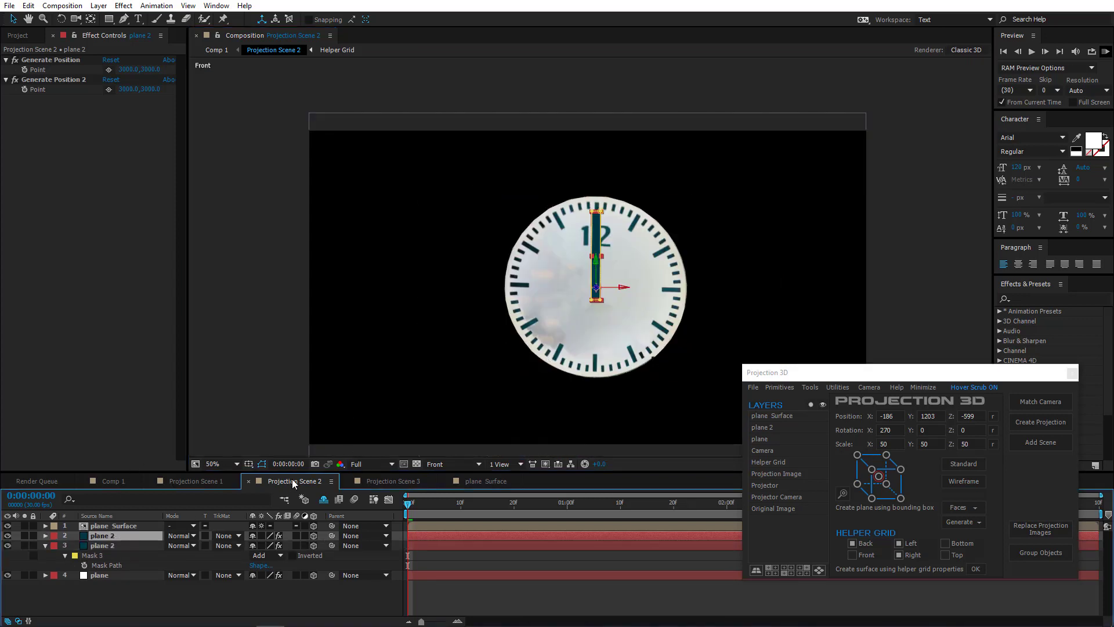
{"action": "key", "text": "r"}
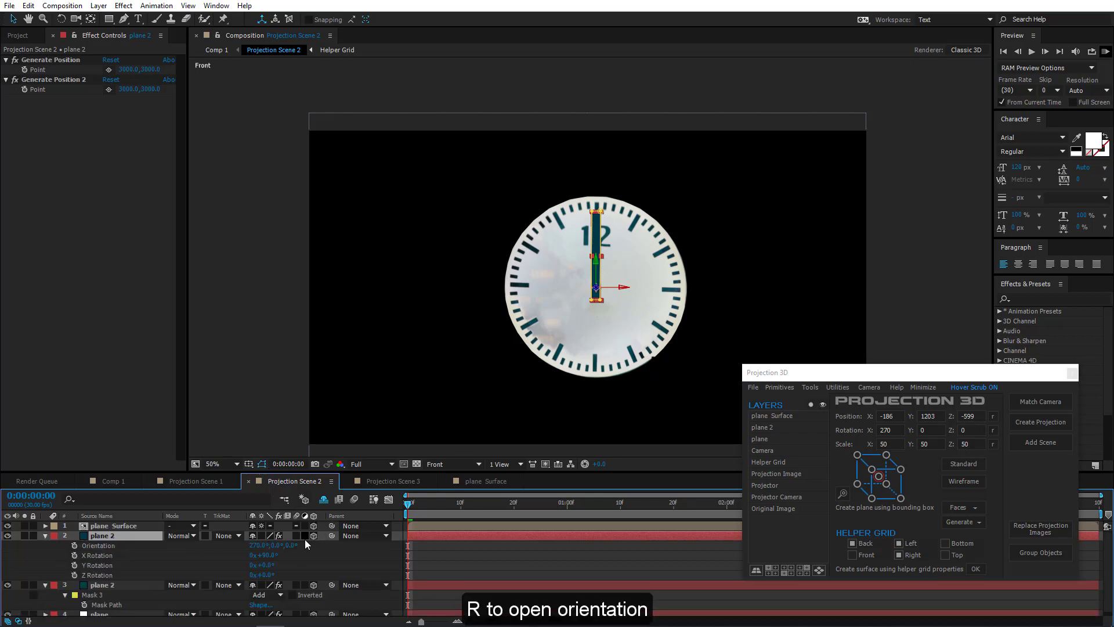
{"action": "left_click_drag", "start_coordinate": [269, 579], "coordinate": [205, 583]}
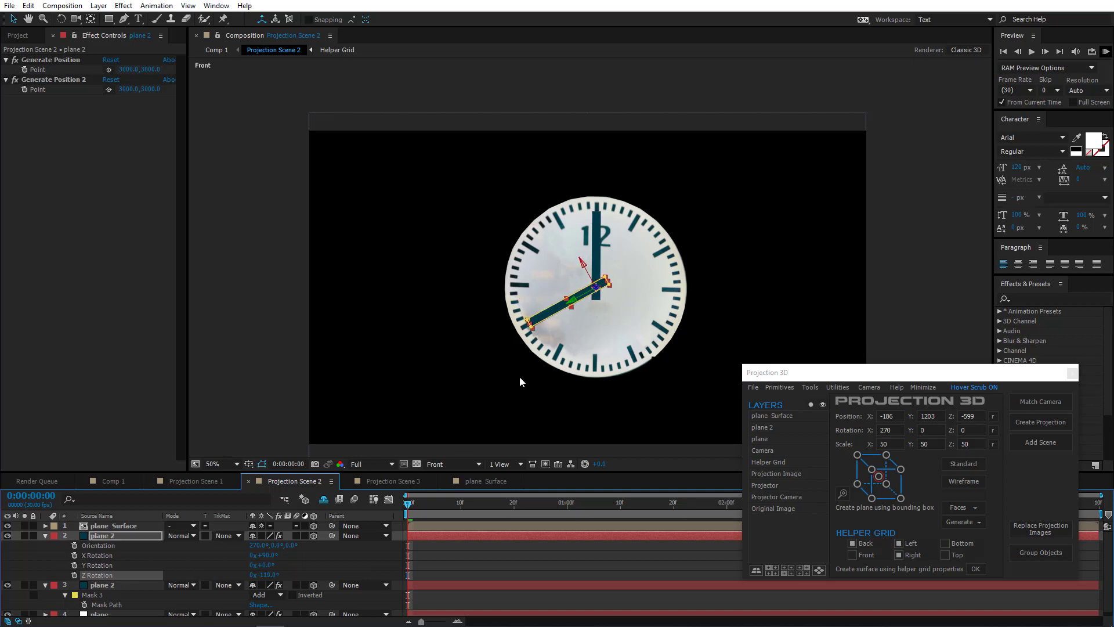
- Shorten the hour hand by moving the two mask points at its outer tip toward the clock's centre
{"action": "scroll", "coordinate": [525, 363], "scroll_direction": "up", "scroll_amount": 2}
{"action": "scroll", "coordinate": [514, 331], "scroll_direction": "up", "scroll_amount": 2}
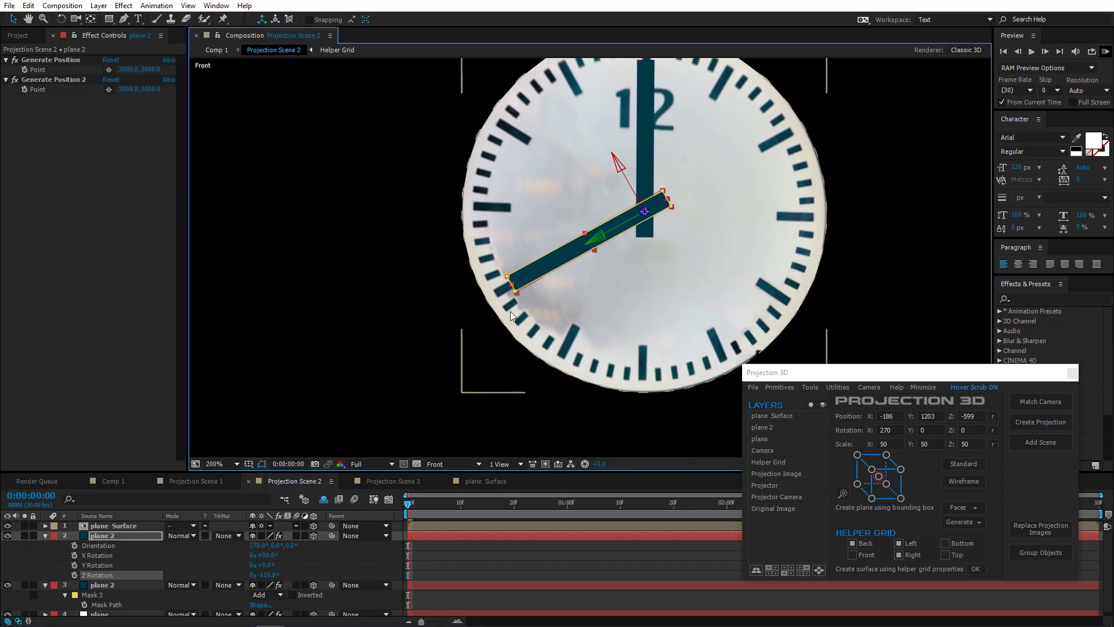
{"action": "left_click_drag", "start_coordinate": [388, 273], "coordinate": [495, 299]}
{"action": "scroll", "coordinate": [561, 323], "scroll_direction": "down", "scroll_amount": 6}
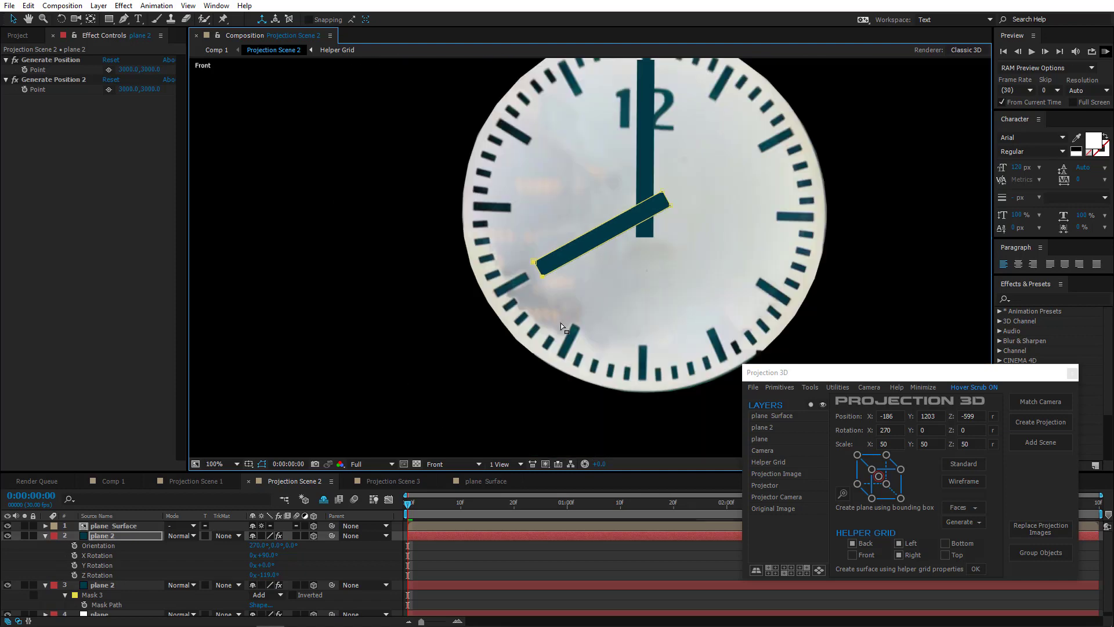
{"action": "key", "text": "period"}
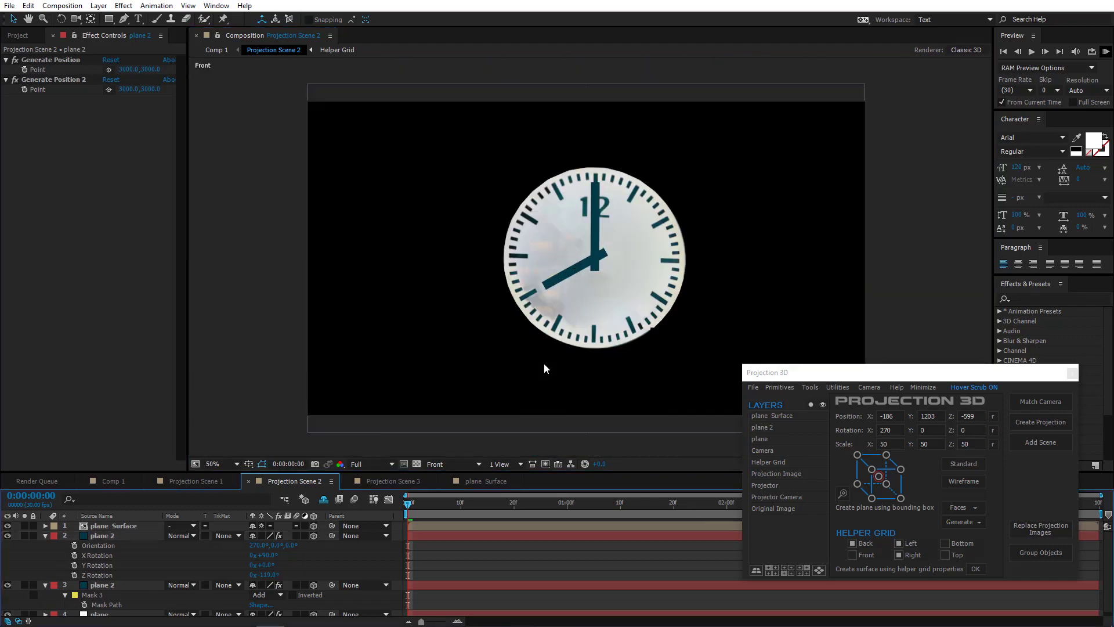
- Collapse both hand layers' properties and add a Z Rotation keyframe at 0 seconds to the hour hand's layer
{"action": "left_click", "coordinate": [45, 535]}
{"action": "left_click", "coordinate": [46, 545]}
{"action": "left_click", "coordinate": [116, 545]}
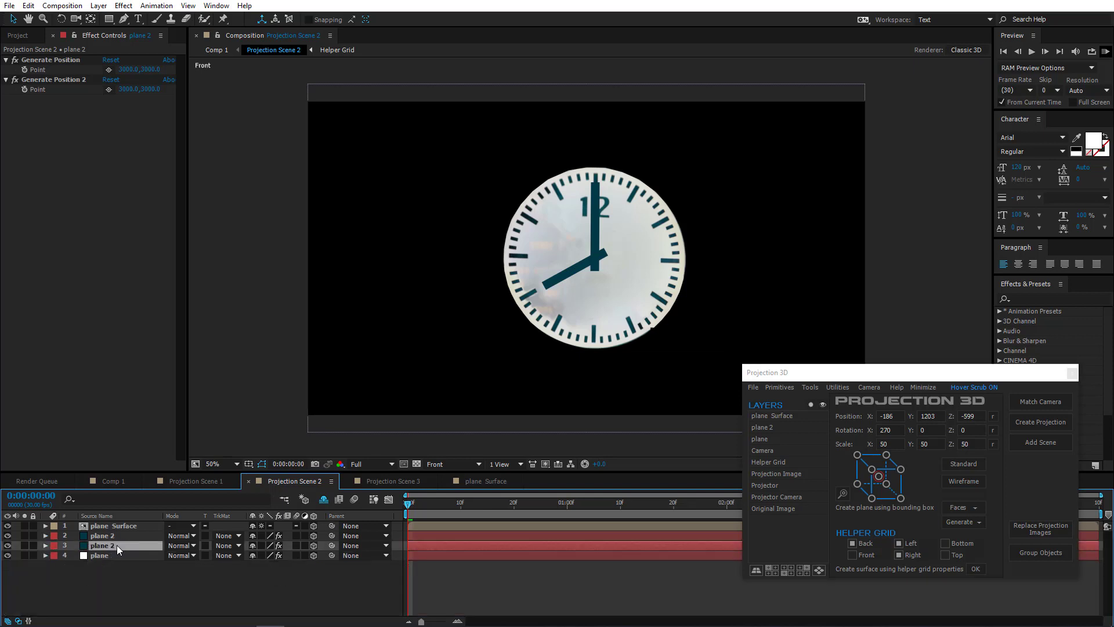
{"action": "left_click", "coordinate": [106, 535]}
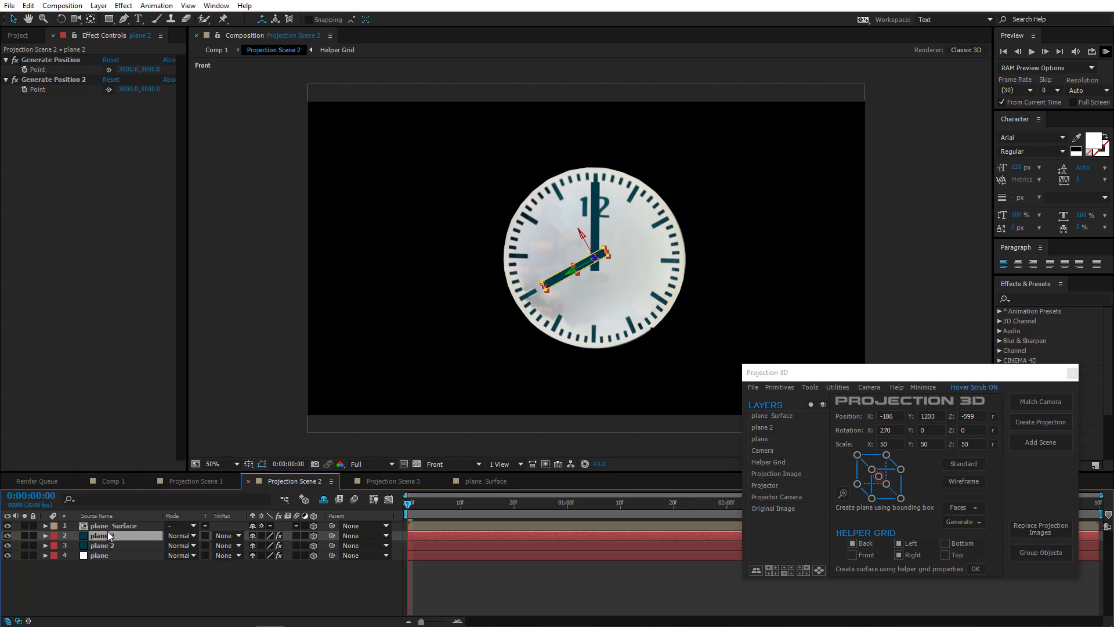
{"action": "key", "text": "r"}
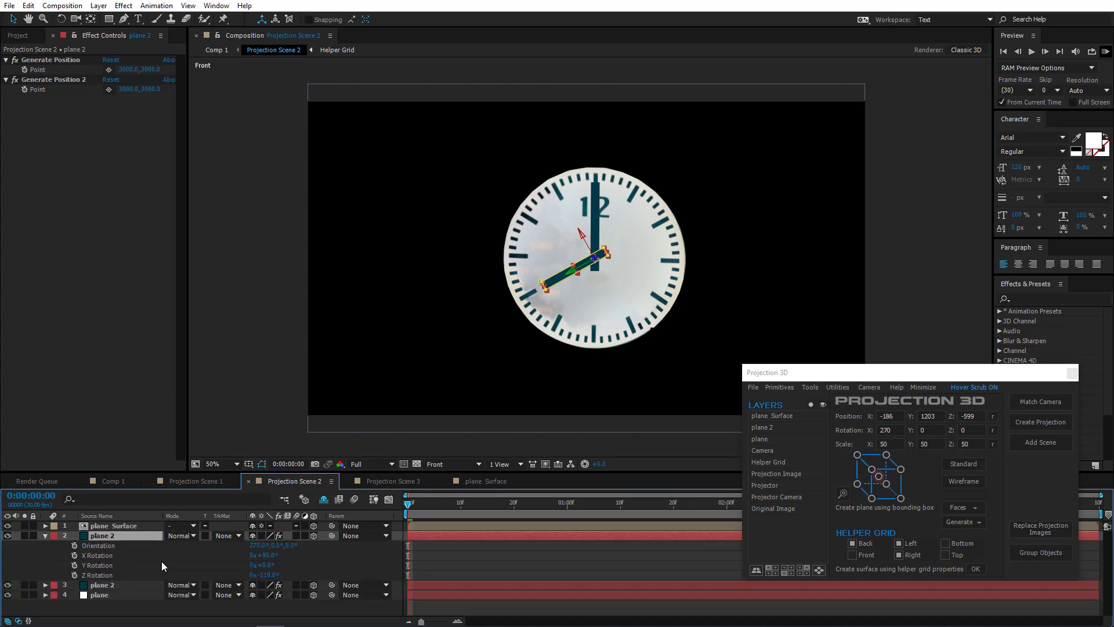
{"action": "left_click", "coordinate": [74, 574]}
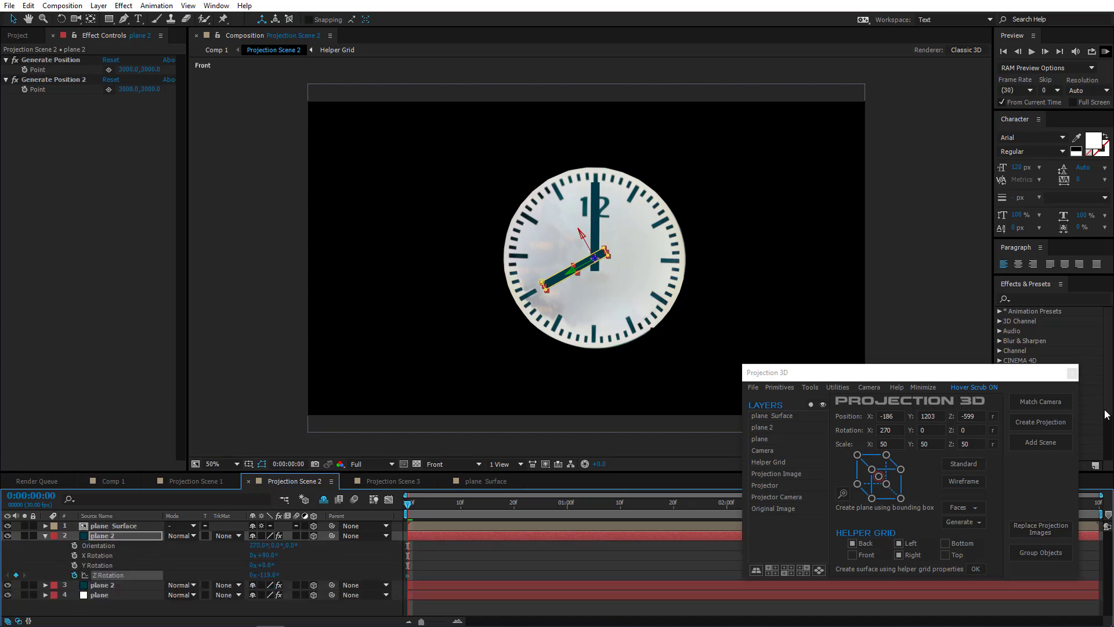
- Minimize the Projection 3D panel and set the hour hand's Z Rotation to -89° at 4 seconds
{"action": "left_click", "coordinate": [931, 388]}
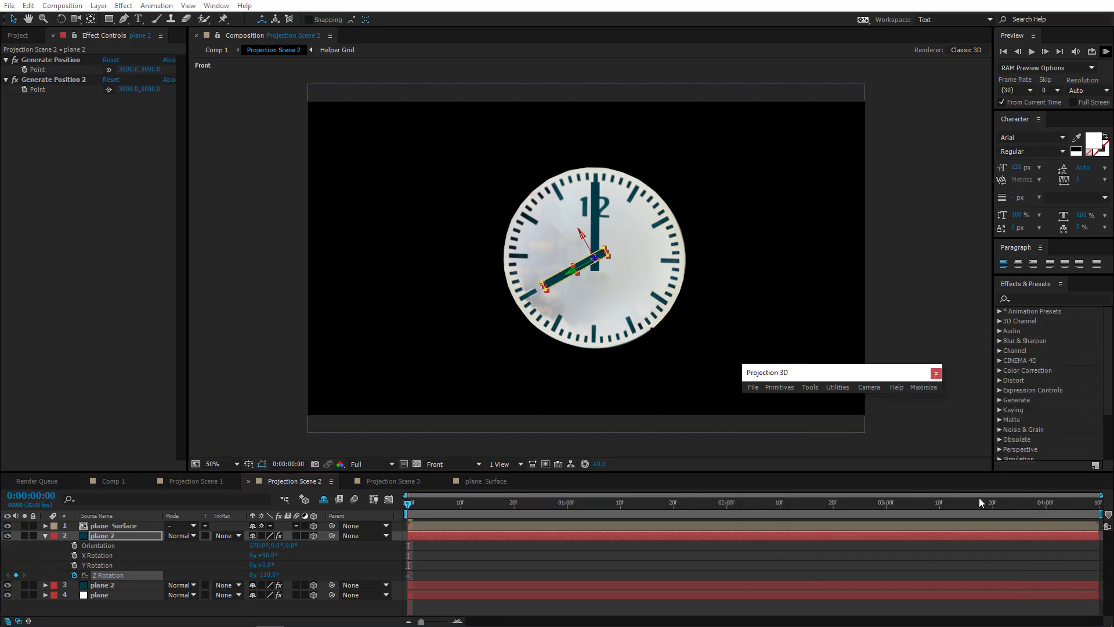
{"action": "left_click", "coordinate": [1046, 509]}
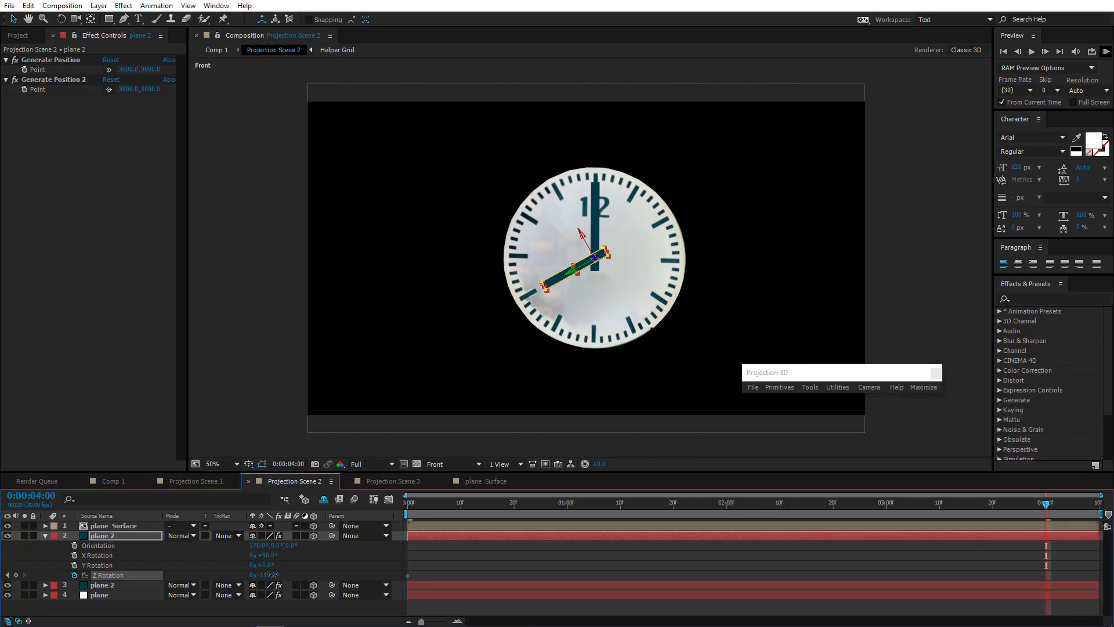
{"action": "left_click_drag", "start_coordinate": [273, 575], "coordinate": [286, 572]}
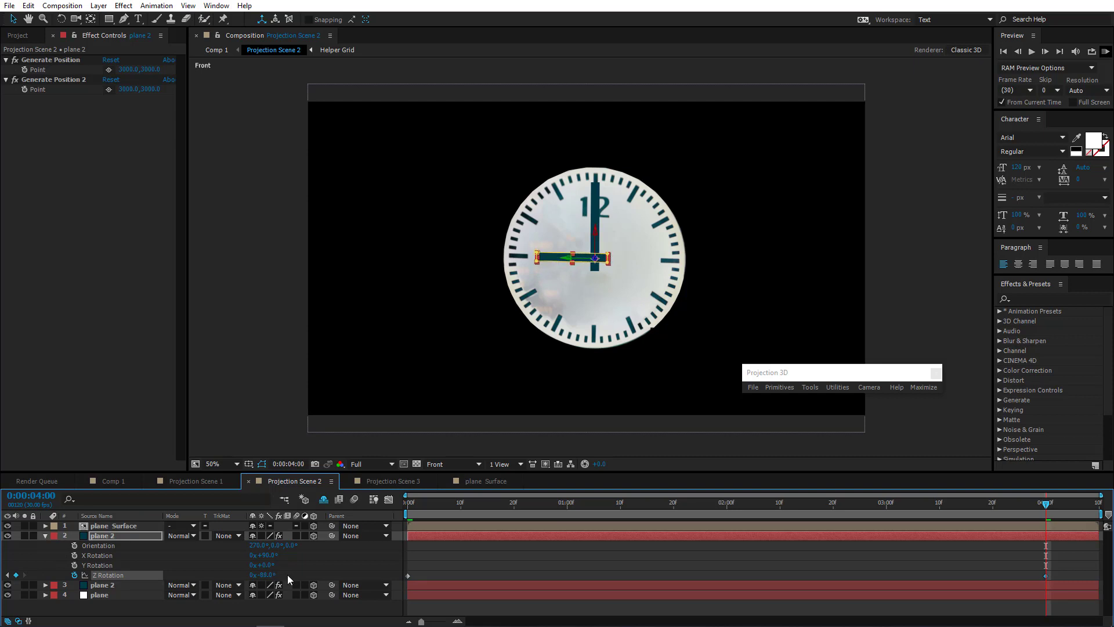
- Reveal the minute hand's rotation properties and add a Z Rotation keyframe of 0° at 0 seconds
{"action": "left_click", "coordinate": [106, 585]}
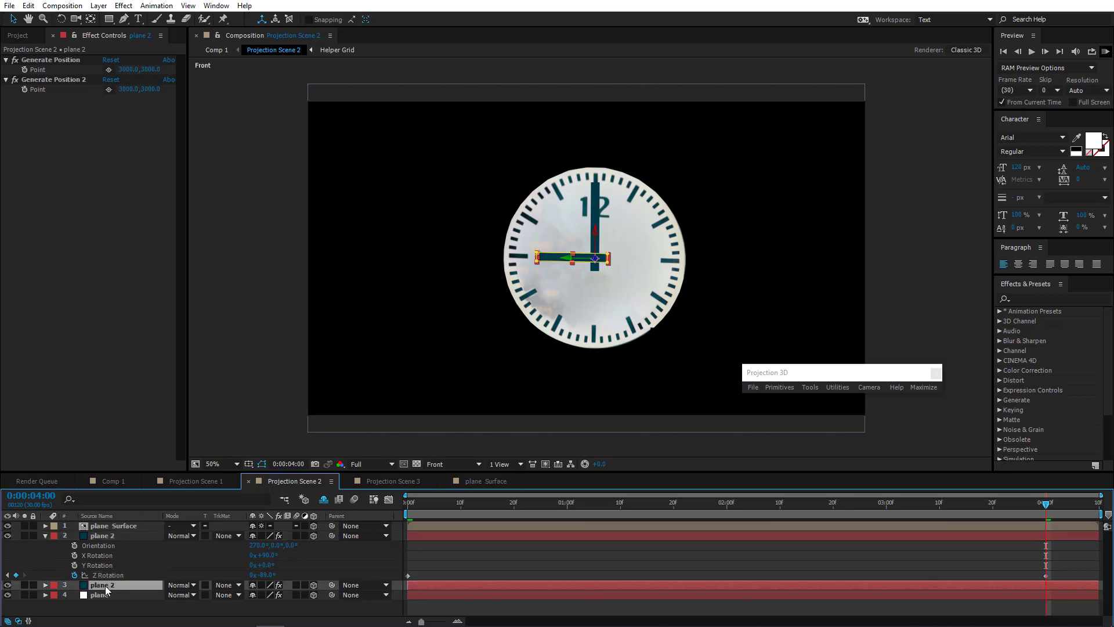
{"action": "key", "text": "r"}
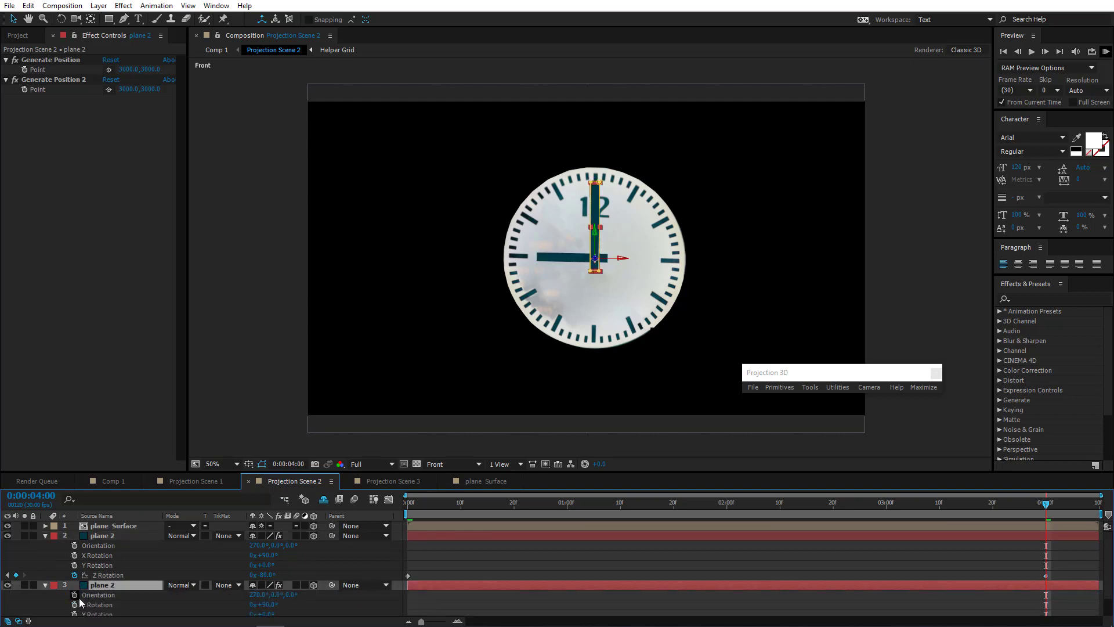
{"action": "scroll", "coordinate": [81, 600], "scroll_direction": "down", "scroll_amount": 1}
{"action": "left_click", "coordinate": [75, 600]}
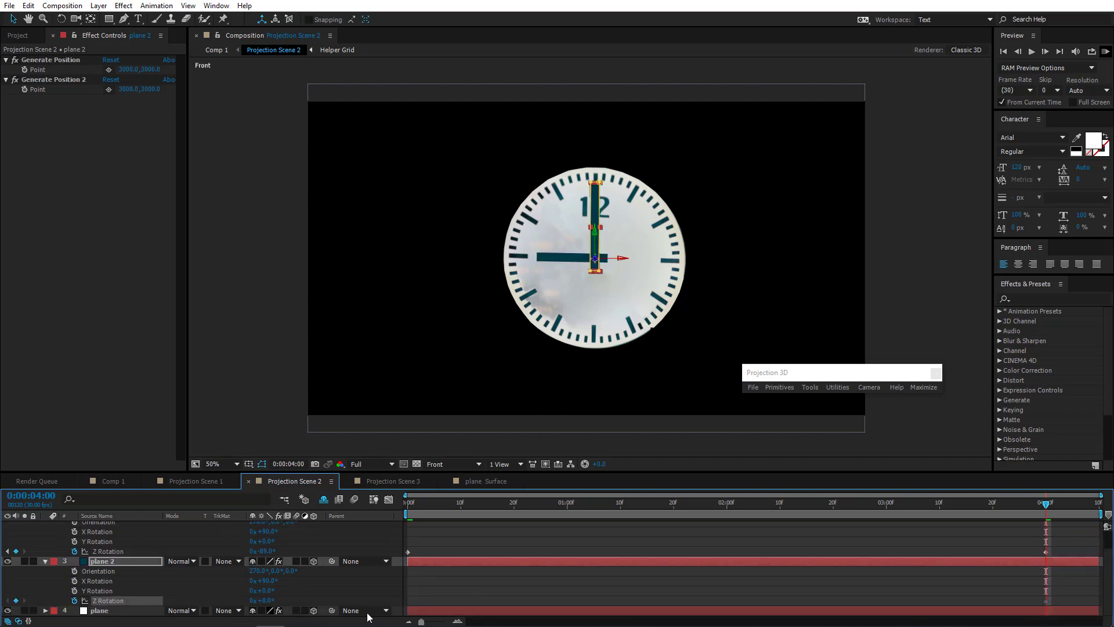
{"action": "left_click", "coordinate": [410, 503]}
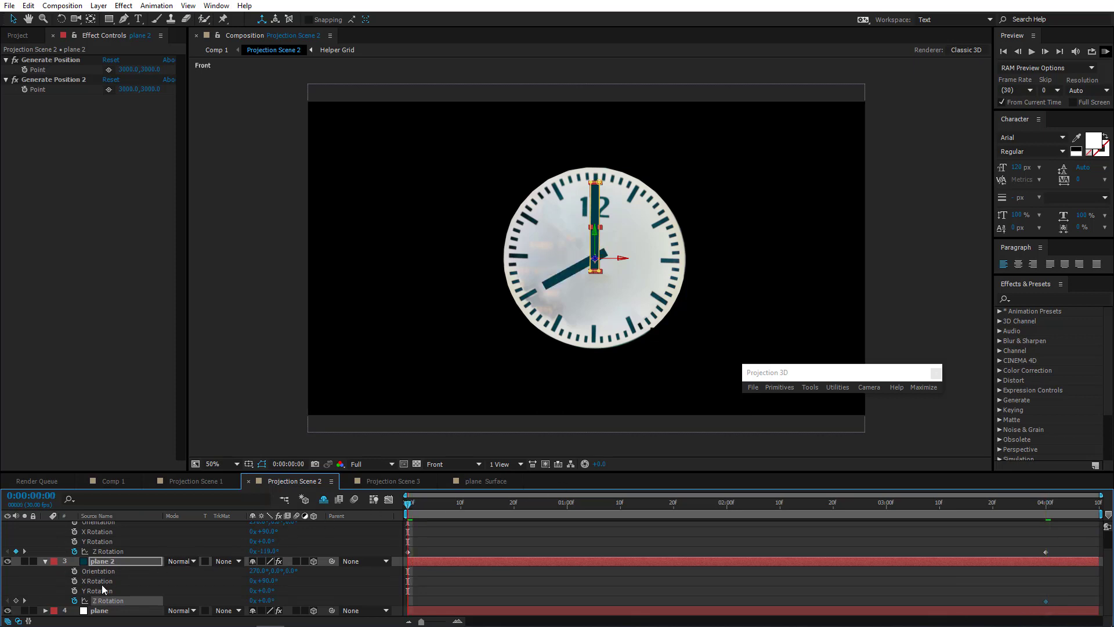
{"action": "left_click", "coordinate": [74, 602]}
{"action": "left_click", "coordinate": [74, 603]}
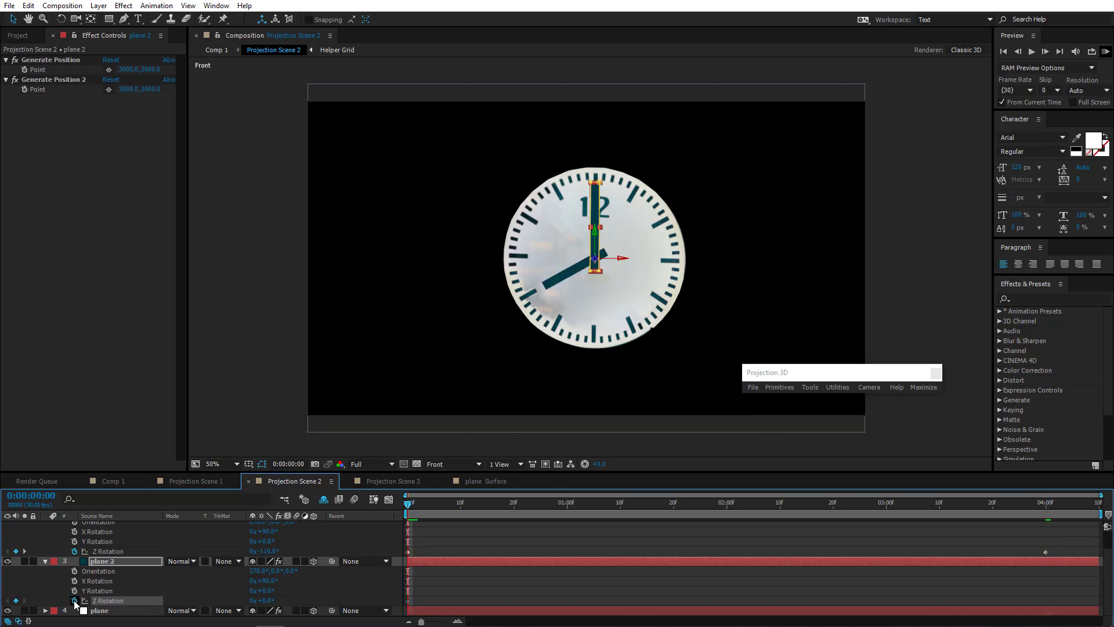
- Increase the minute hand's Z Rotation at 4 seconds so it sweeps around the dial, and preview the animation from the start
{"action": "left_click", "coordinate": [1049, 508]}
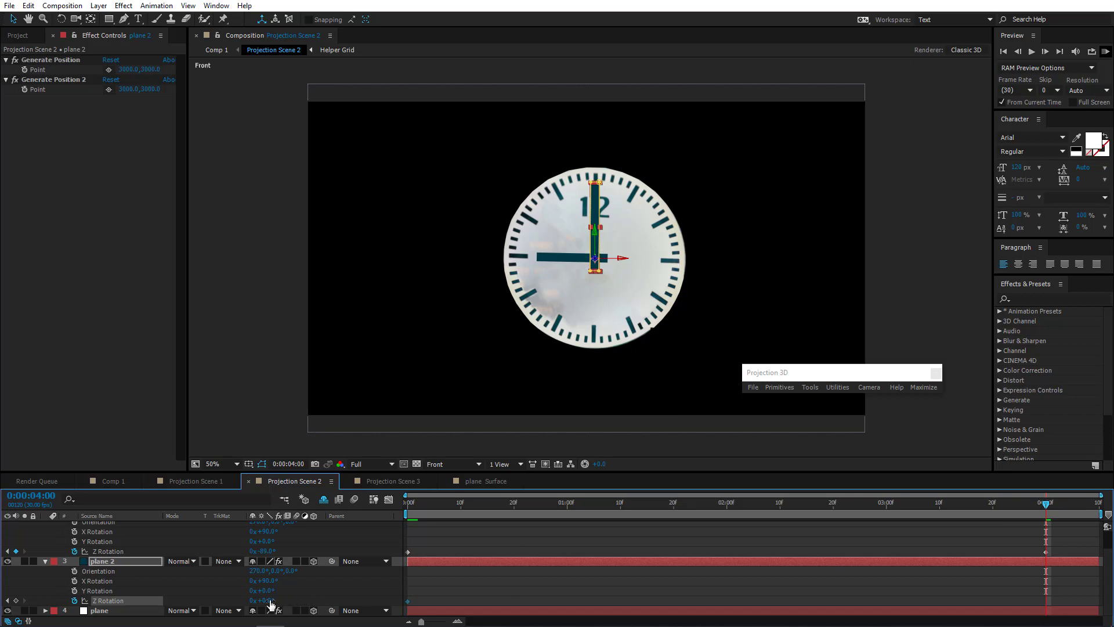
{"action": "left_click_drag", "start_coordinate": [269, 600], "coordinate": [471, 594]}
{"action": "key", "text": "Home"}
{"action": "key", "text": "space"}
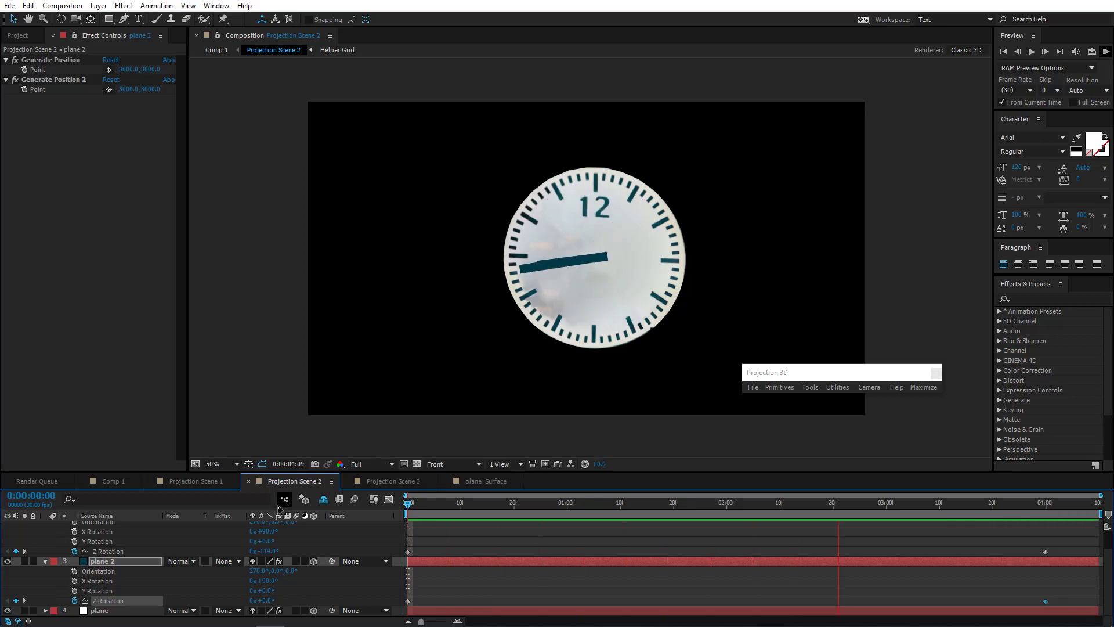
{"action": "key", "text": "space"}
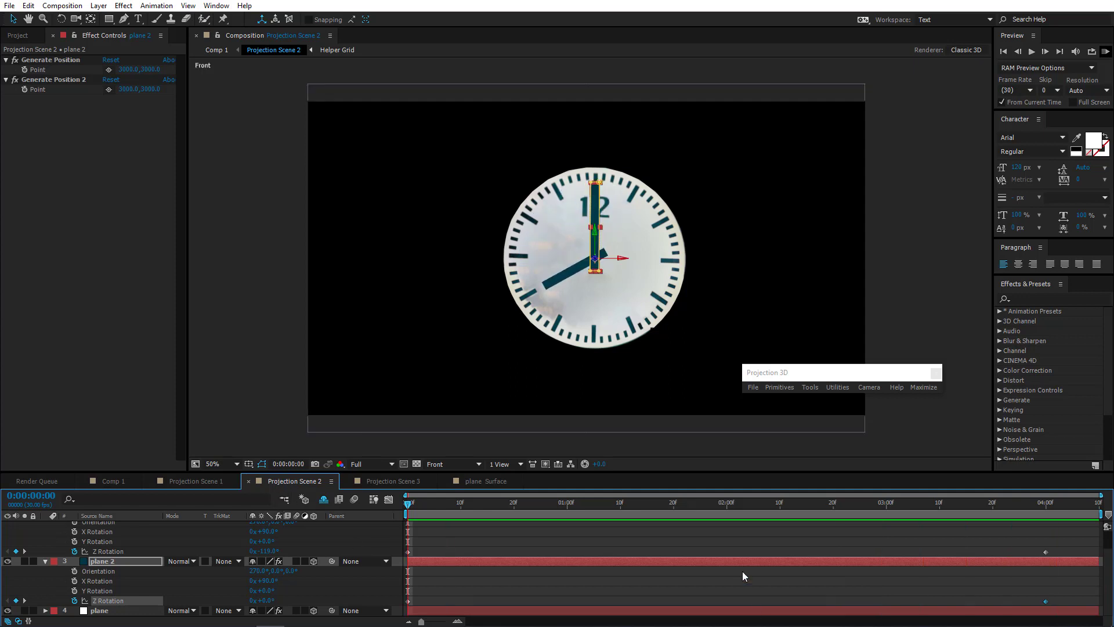
- Apply easing to the 4-second Z Rotation keyframes of both clock hands
{"action": "left_click_drag", "start_coordinate": [1037, 542], "coordinate": [1056, 605]}
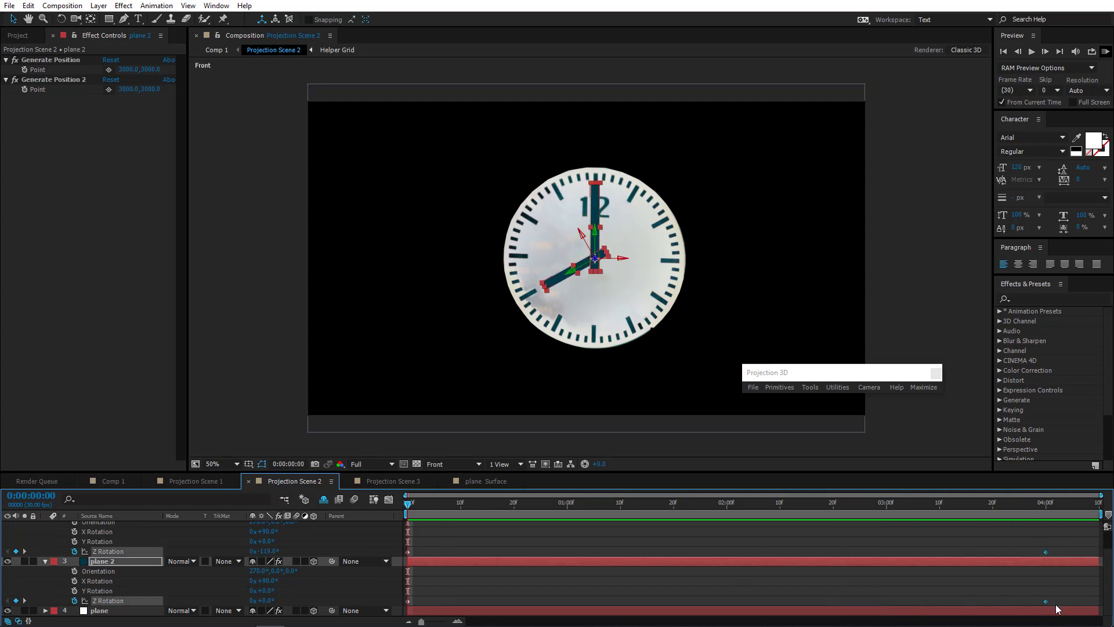
{"action": "right_click", "coordinate": [1044, 552]}
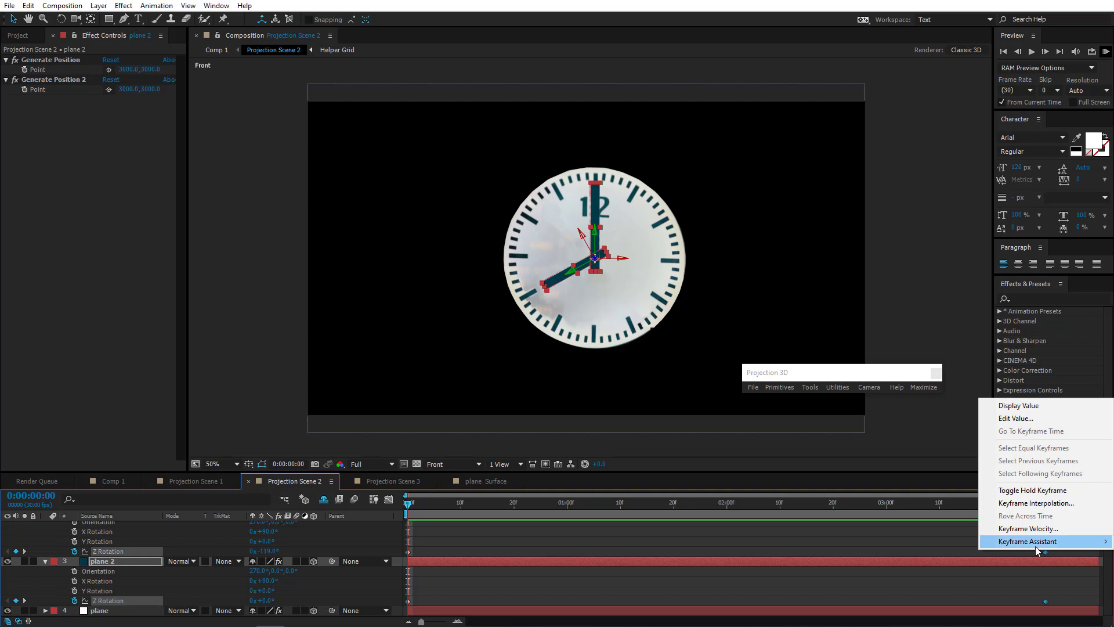
{"action": "mouse_move", "coordinate": [1035, 545]}
{"action": "left_click", "coordinate": [824, 477]}
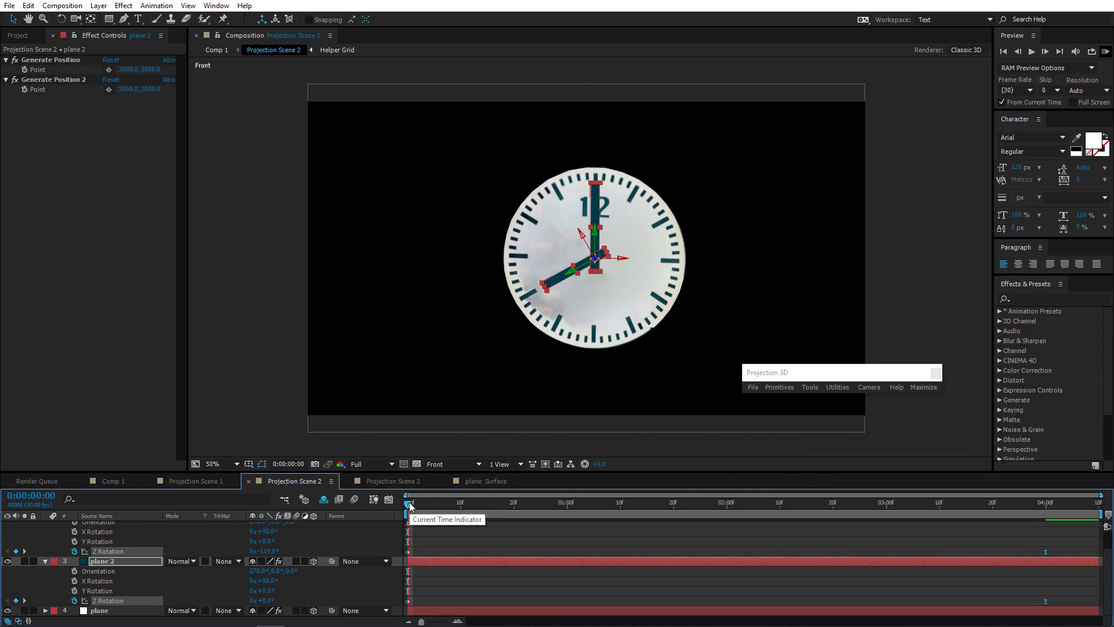
- Collapse both hand layers' properties and apply a Drop Shadow effect to the two plane 2 layers
{"action": "scroll", "coordinate": [74, 549], "scroll_direction": "up", "scroll_amount": 1}
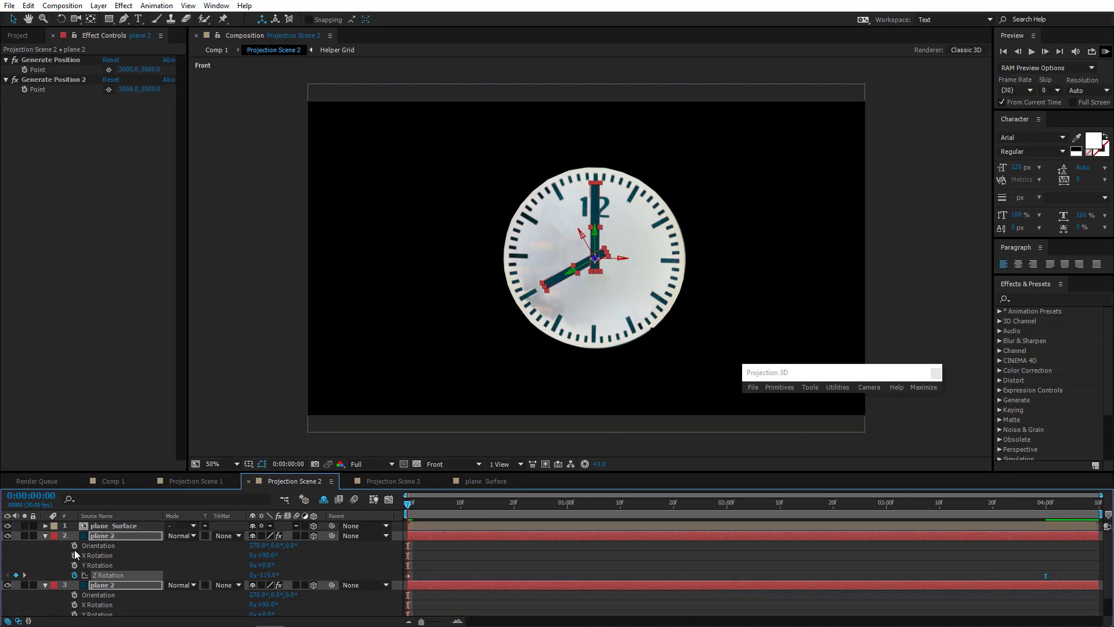
{"action": "left_click", "coordinate": [45, 535]}
{"action": "left_click", "coordinate": [123, 567]}
{"action": "left_click", "coordinate": [111, 536]}
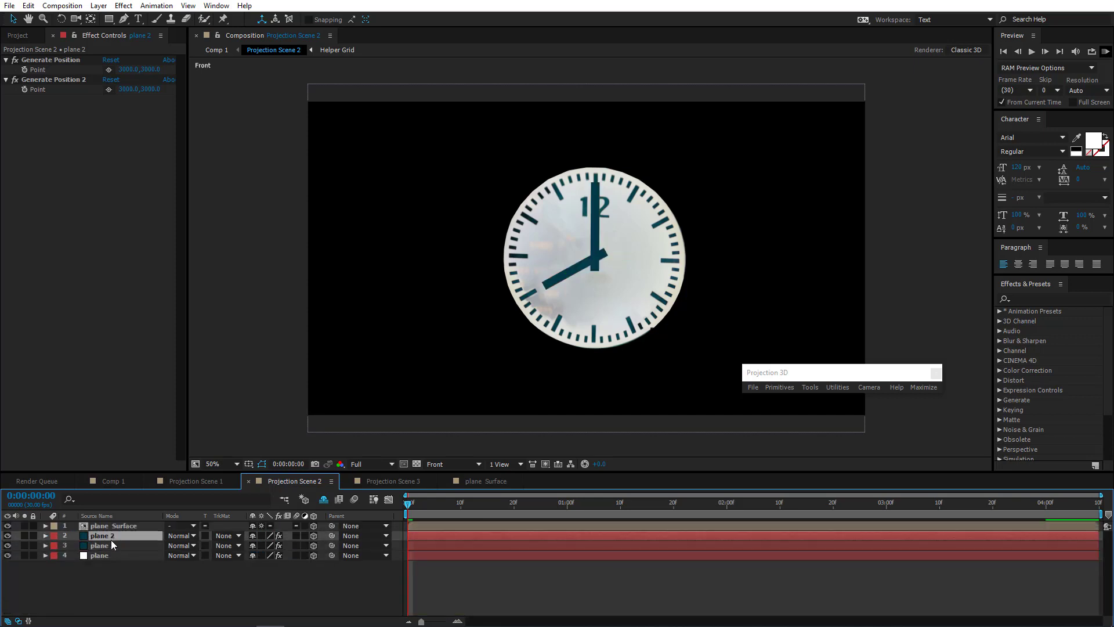
{"action": "left_click", "coordinate": [112, 544], "text": "shift"}
{"action": "left_click", "coordinate": [123, 6]}
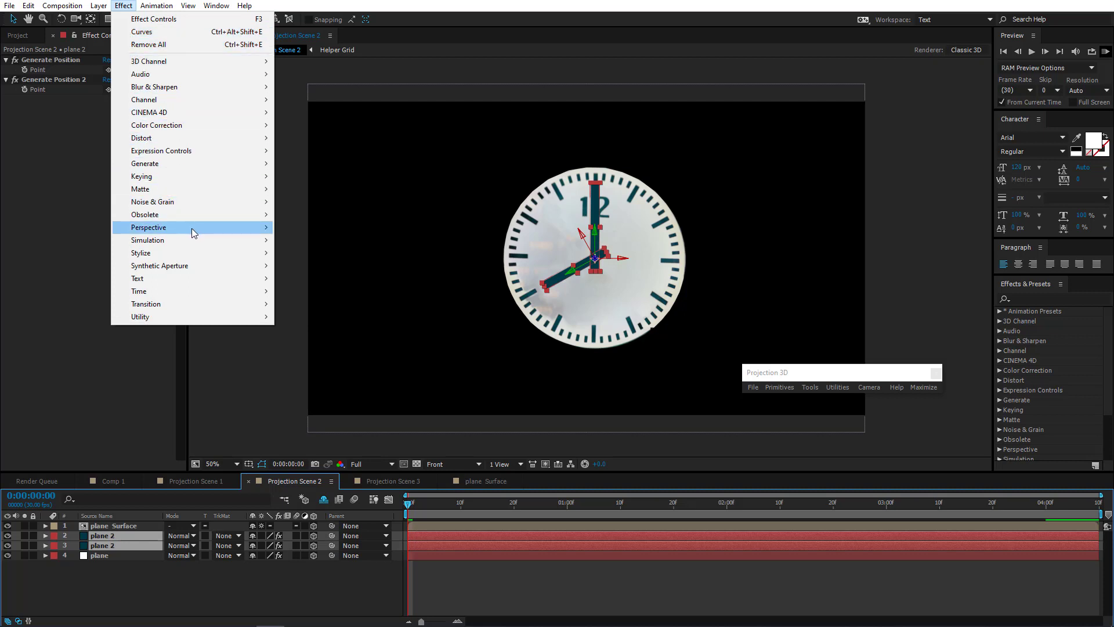
{"action": "mouse_move", "coordinate": [197, 232]}
{"action": "left_click", "coordinate": [351, 328]}
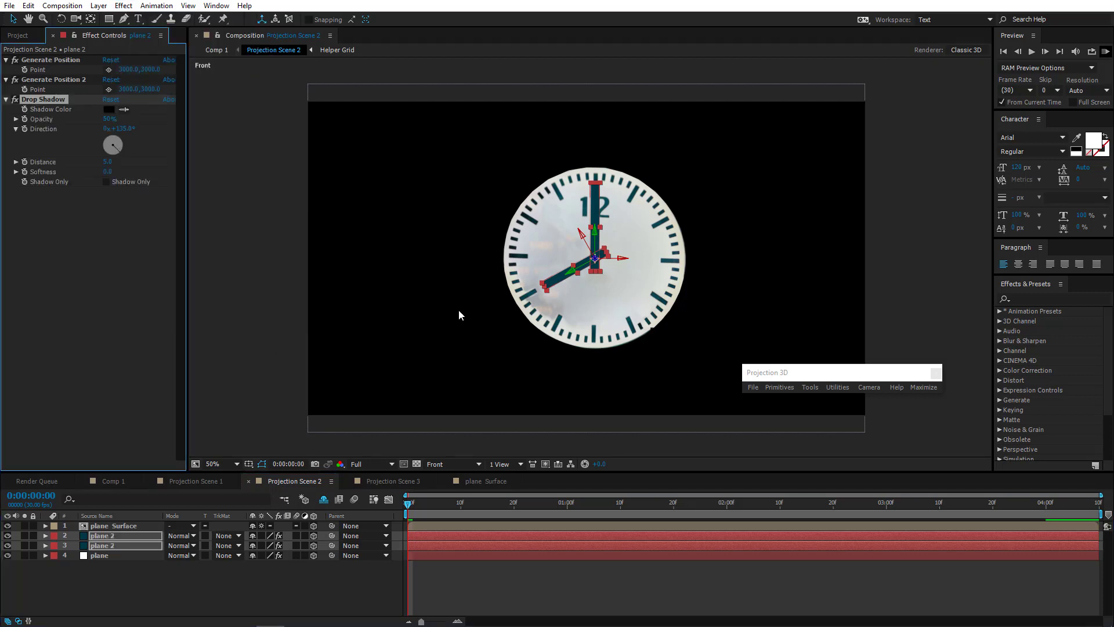
- Adjust the hands' drop shadows, giving the minute hand's shadow direction 229°, distance 8 and softness 21
{"action": "key", "text": "period"}
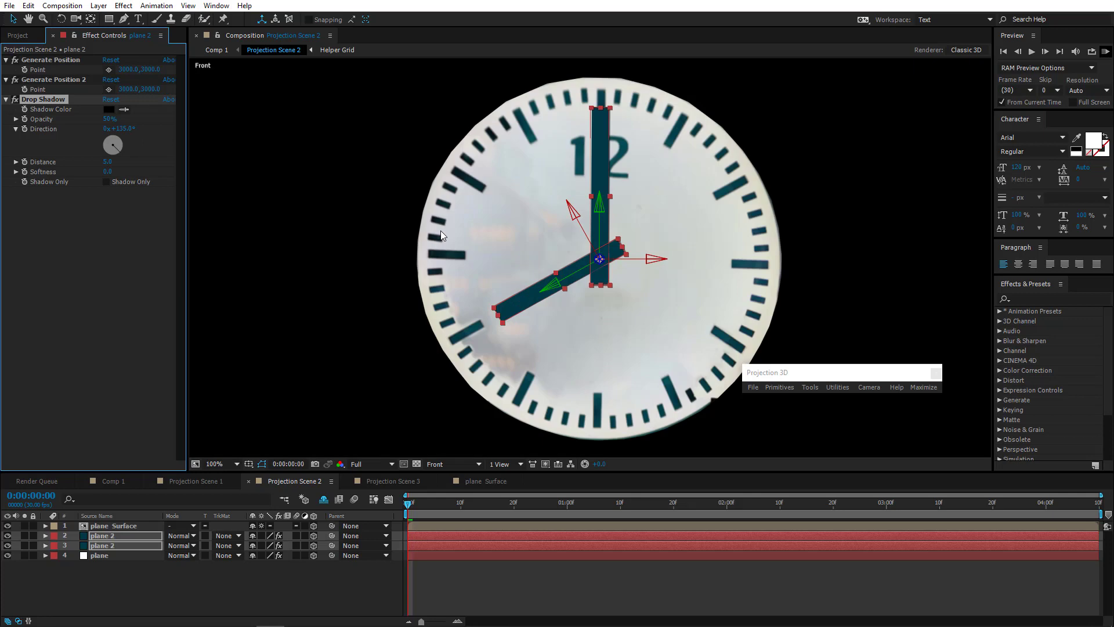
{"action": "key", "text": "period"}
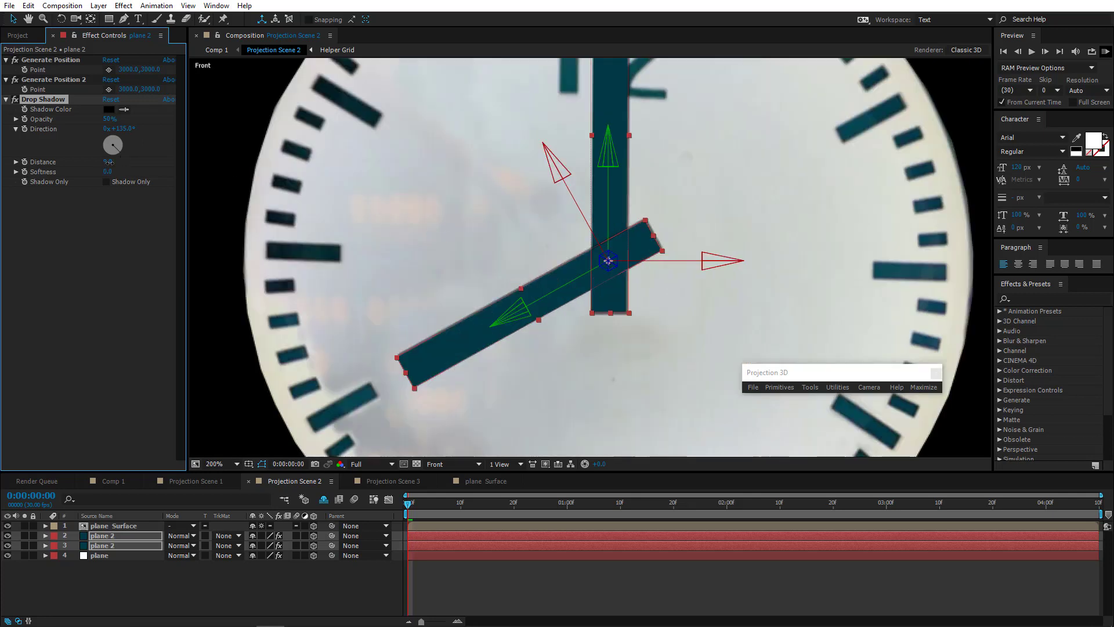
{"action": "left_click_drag", "start_coordinate": [109, 162], "coordinate": [111, 171]}
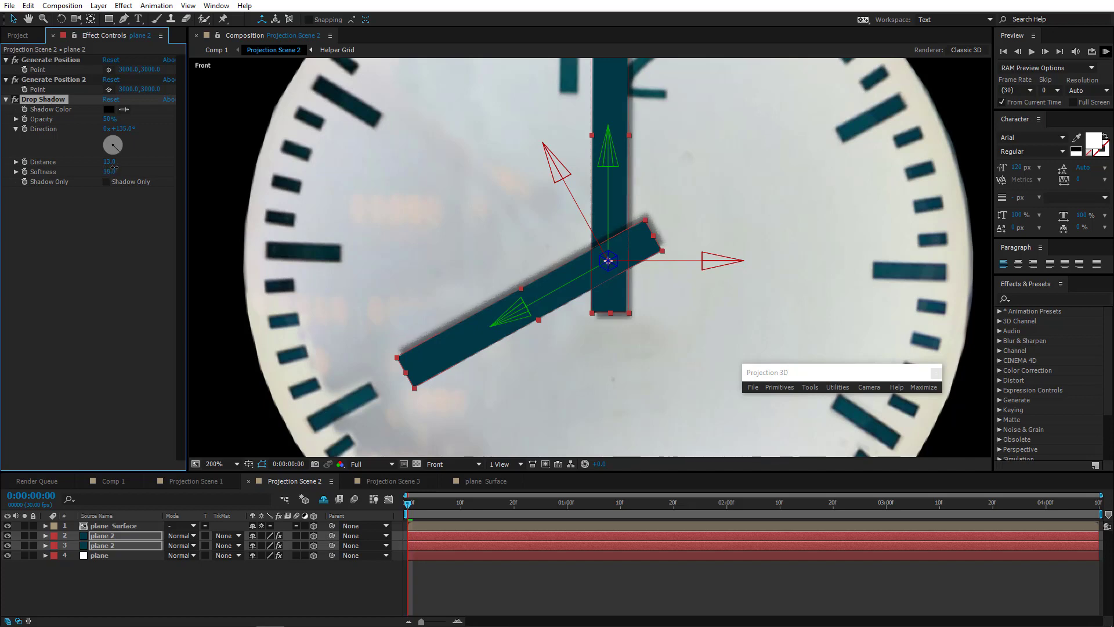
{"action": "left_click_drag", "start_coordinate": [116, 157], "coordinate": [104, 167]}
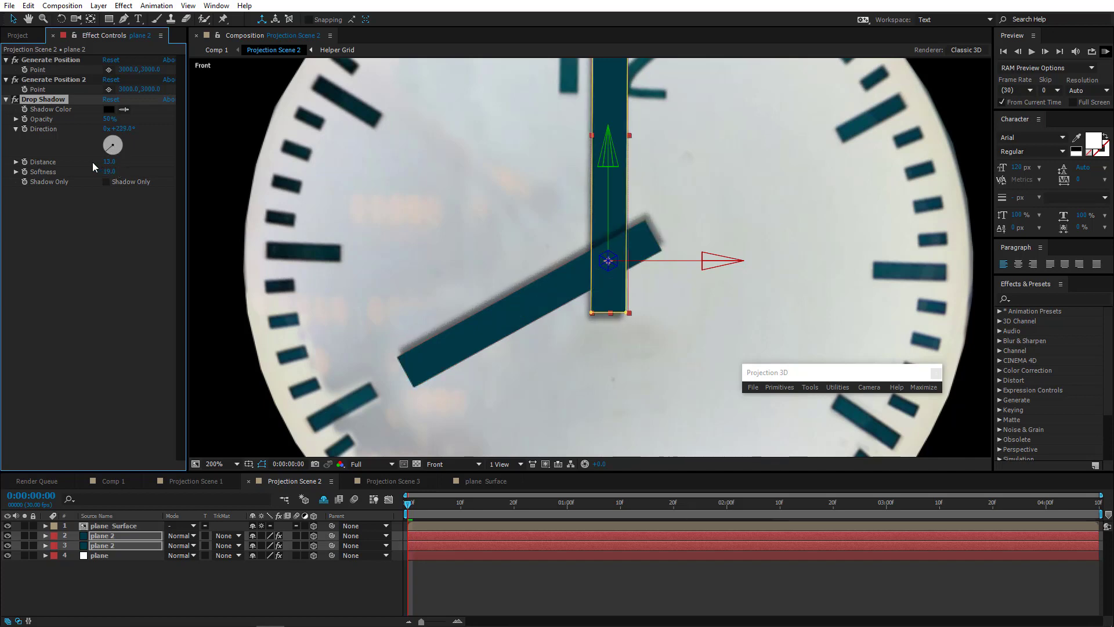
{"action": "mouse_move", "coordinate": [109, 171]}
{"action": "left_mouse_down"}
{"action": "mouse_move", "coordinate": [97, 171]}
{"action": "mouse_move", "coordinate": [101, 161]}
{"action": "left_mouse_up"}
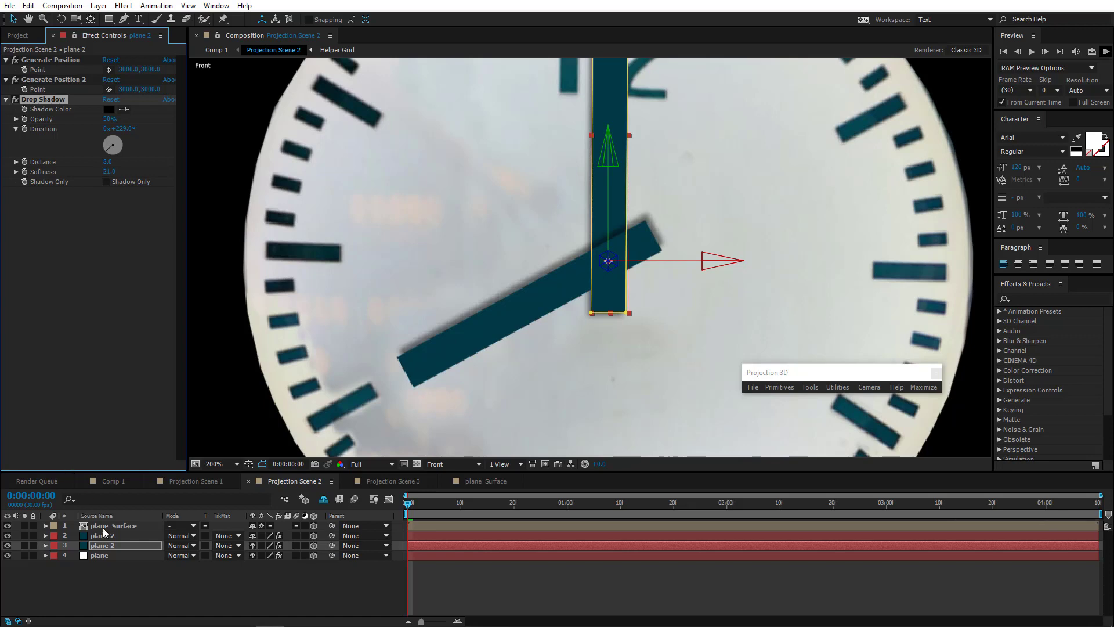
- Set the hour hand's drop shadow direction to 104° and distance to 7, and adjust its softness
{"action": "key", "text": "ctrl+Up"}
{"action": "mouse_move", "coordinate": [112, 151]}
{"action": "left_mouse_down"}
{"action": "mouse_move", "coordinate": [121, 155]}
{"action": "mouse_move", "coordinate": [108, 162]}
{"action": "left_mouse_up"}
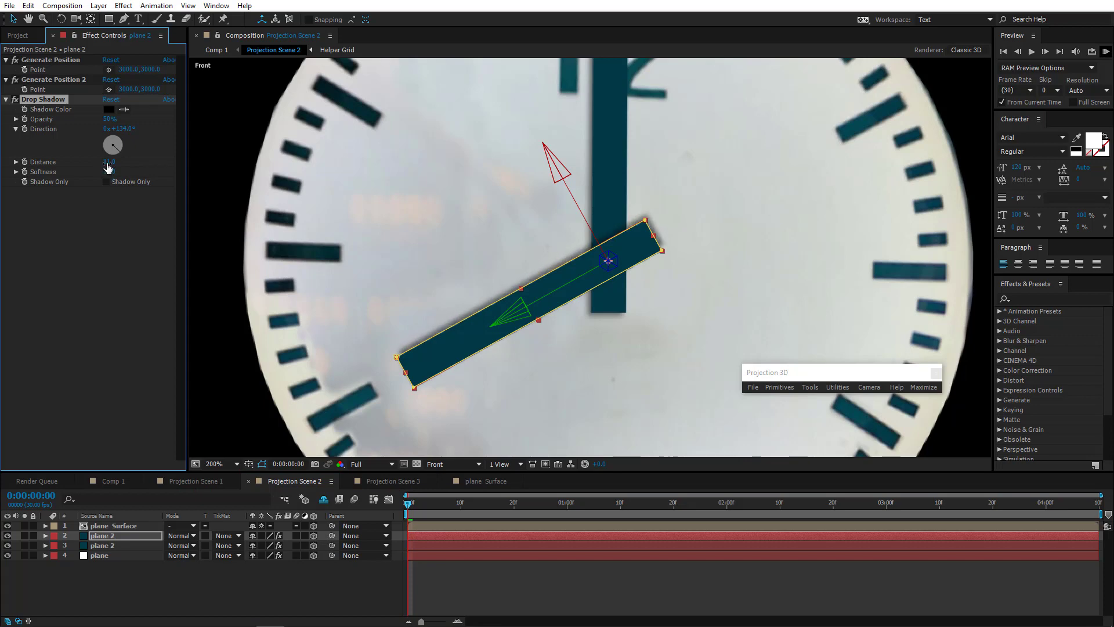
{"action": "mouse_move", "coordinate": [107, 166]}
{"action": "left_mouse_down"}
{"action": "mouse_move", "coordinate": [135, 162]}
{"action": "mouse_move", "coordinate": [112, 162]}
{"action": "left_mouse_up"}
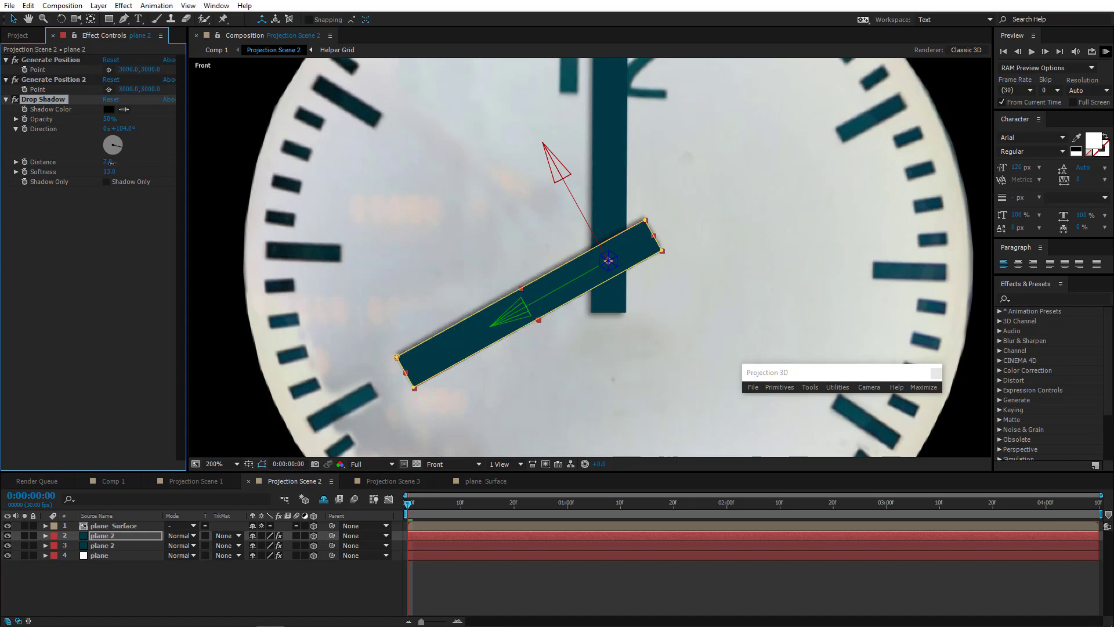
{"action": "left_click", "coordinate": [291, 580]}
{"action": "key", "text": "comma"}
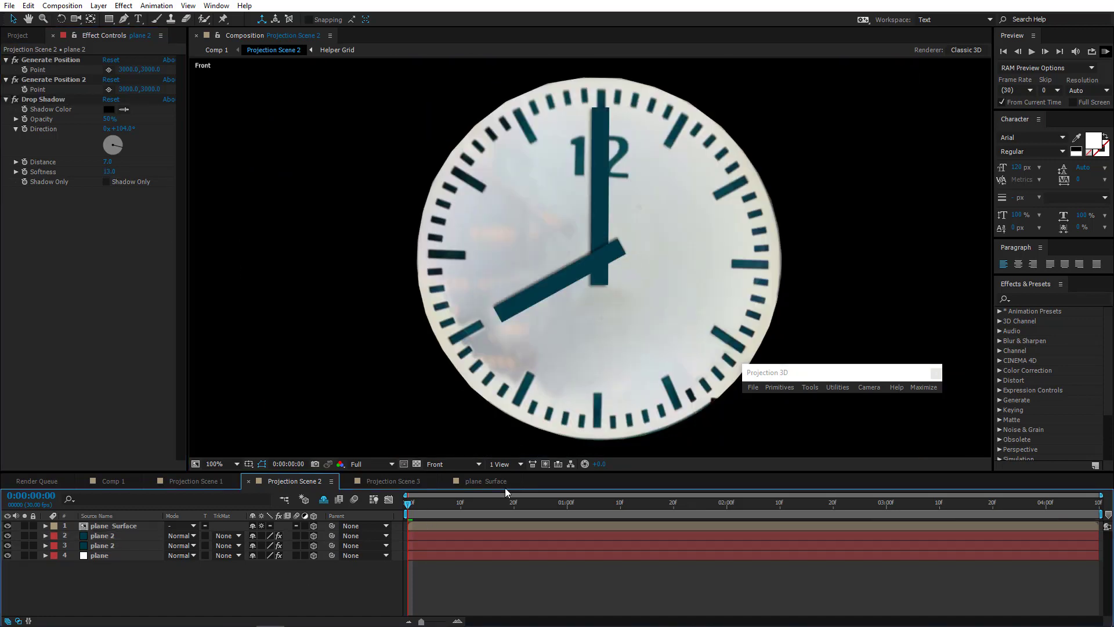
- Set the minute hand's Z Position to -601 so it sits in front of the hour hand, and scrub through the animation
{"action": "left_click_drag", "start_coordinate": [439, 503], "coordinate": [304, 528]}
{"action": "left_click", "coordinate": [106, 538]}
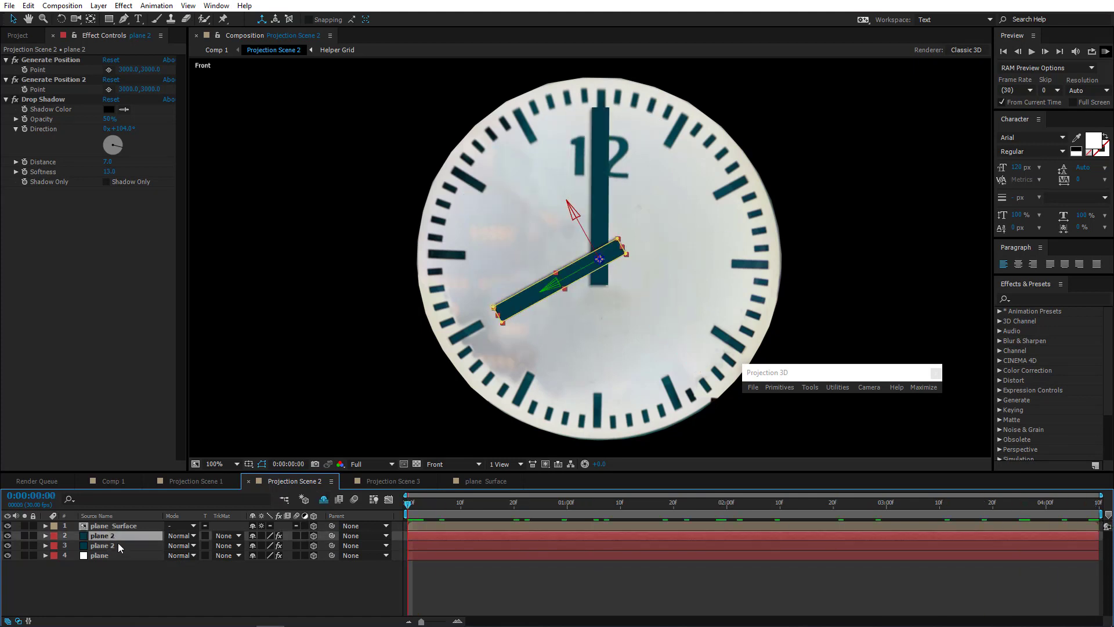
{"action": "left_click", "coordinate": [117, 545]}
{"action": "key", "text": "p"}
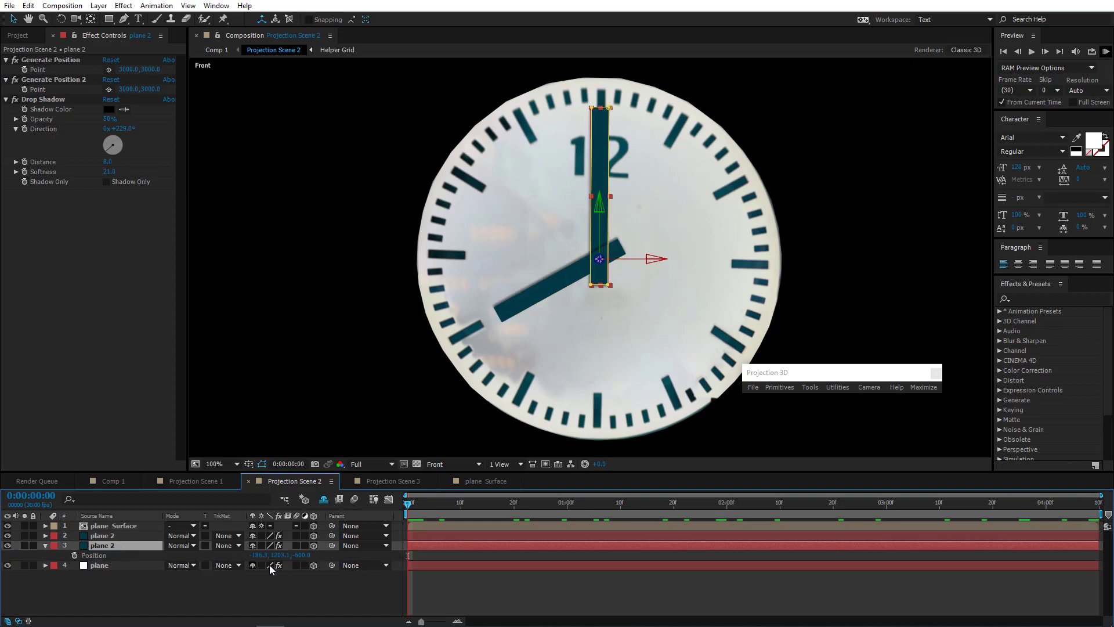
{"action": "left_click", "coordinate": [303, 555]}
{"action": "left_click", "coordinate": [305, 556]}
{"action": "key", "text": "Return"}
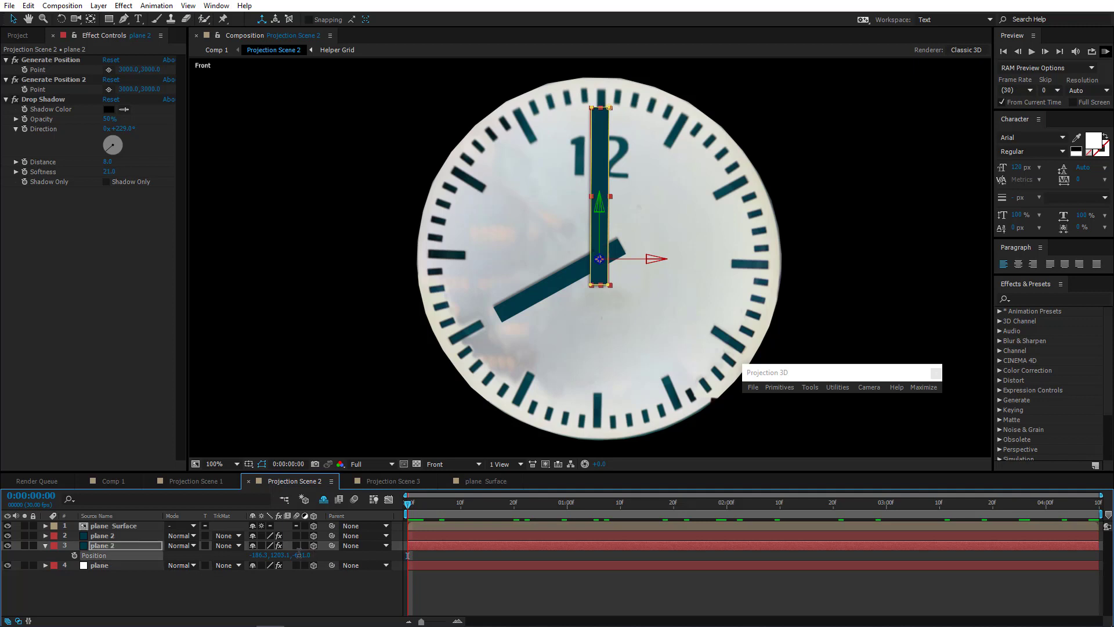
{"action": "left_click", "coordinate": [259, 592]}
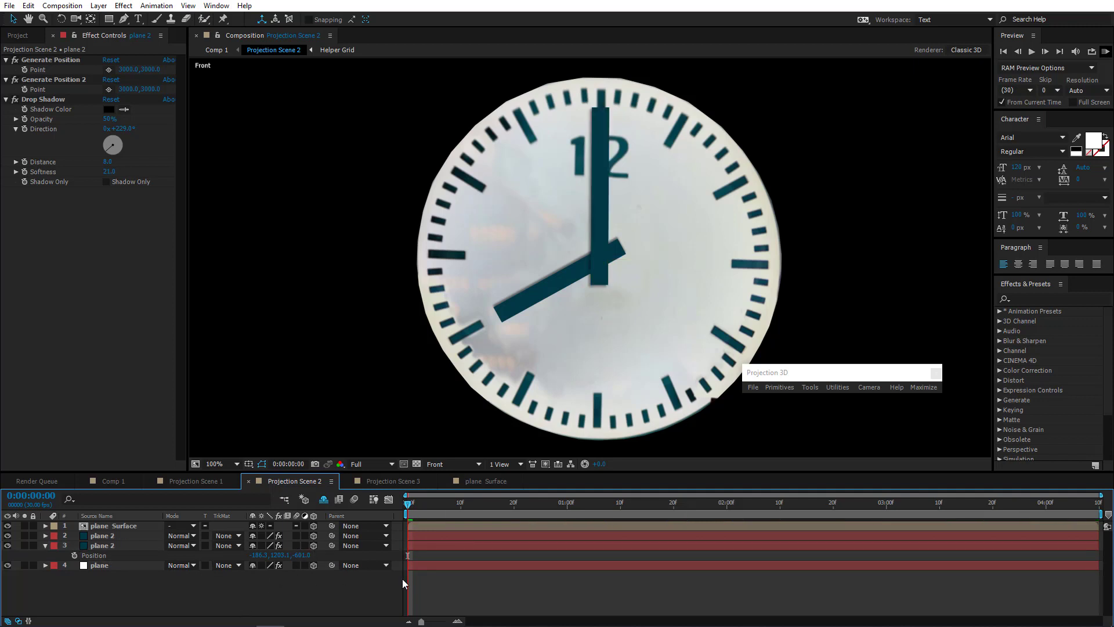
{"action": "left_click_drag", "start_coordinate": [429, 505], "coordinate": [342, 555]}
{"action": "left_click", "coordinate": [44, 546]}
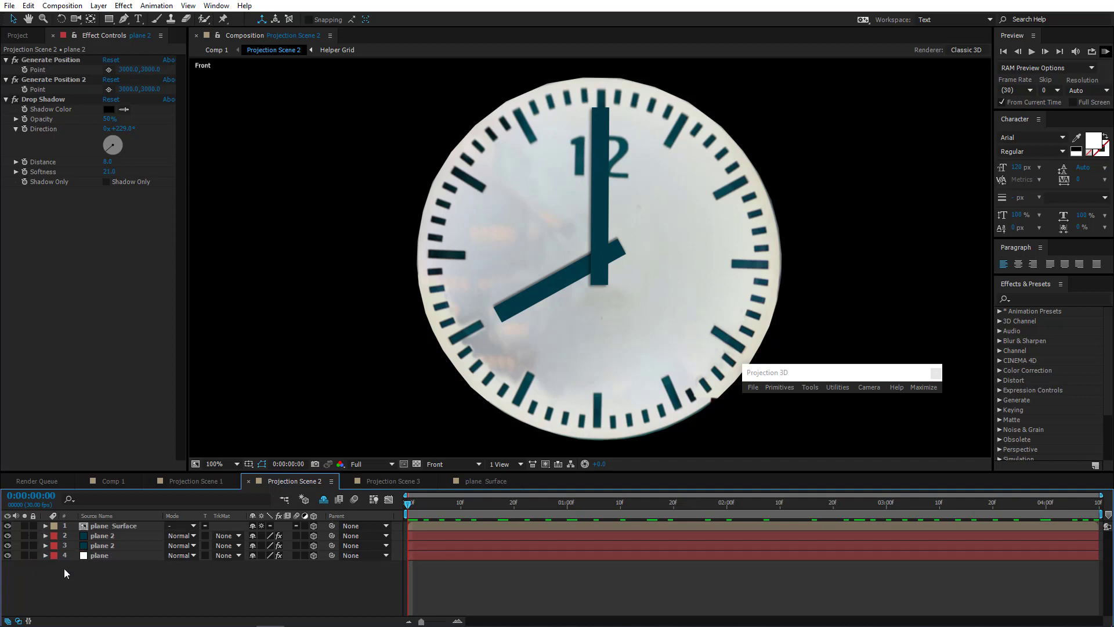
- Open Comp 1 and scrub its timeline to check the clock hands' animation in the full scene
{"action": "left_click", "coordinate": [110, 481]}
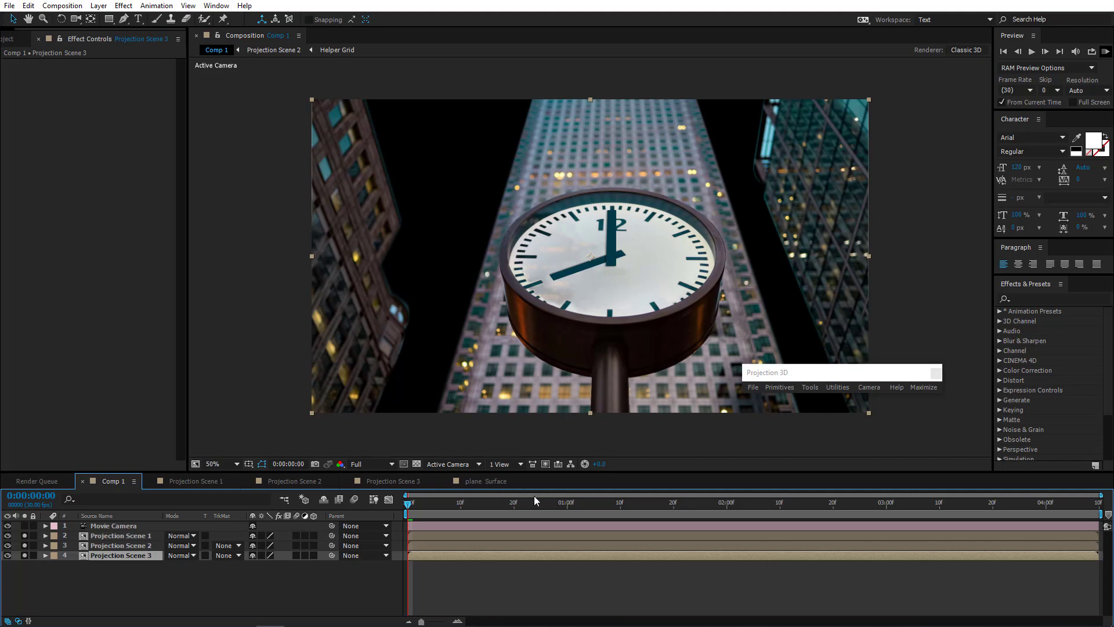
{"action": "left_click_drag", "start_coordinate": [534, 502], "coordinate": [311, 534]}
{"action": "left_click", "coordinate": [48, 580]}
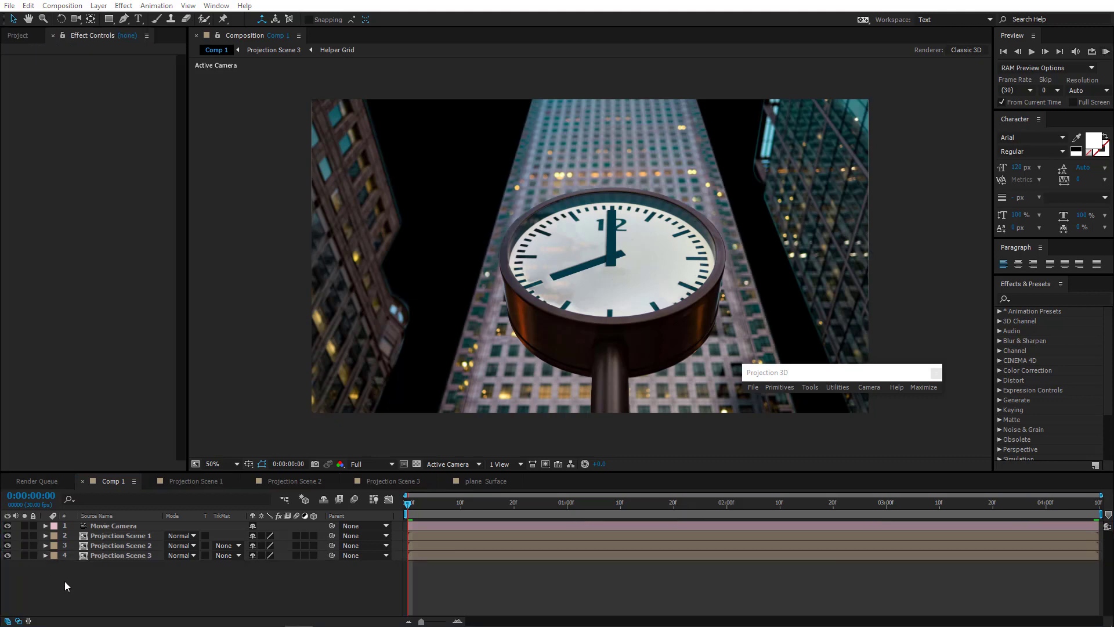
- Add a new black solid layer to Comp 1, keeping the default solid settings
{"action": "right_click", "coordinate": [127, 587]}
{"action": "mouse_move", "coordinate": [192, 464]}
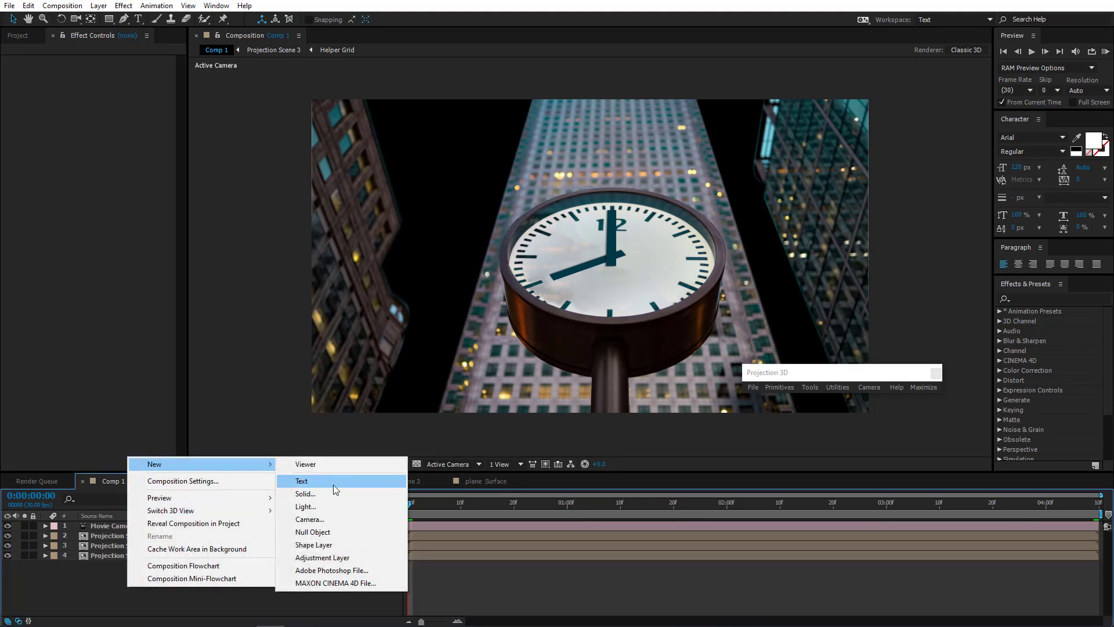
{"action": "left_click", "coordinate": [335, 493]}
{"action": "left_click", "coordinate": [587, 417]}
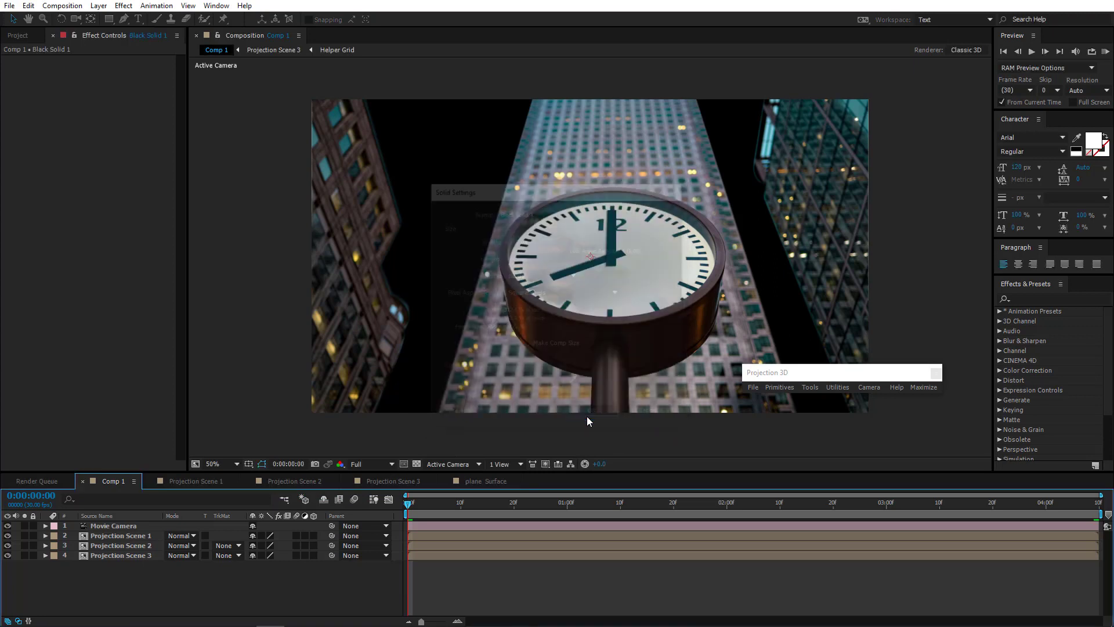
- Move the black solid to the bottom of Comp 1's layer stack and apply the Gradient Ramp effect to it
{"action": "left_click_drag", "start_coordinate": [123, 529], "coordinate": [139, 588]}
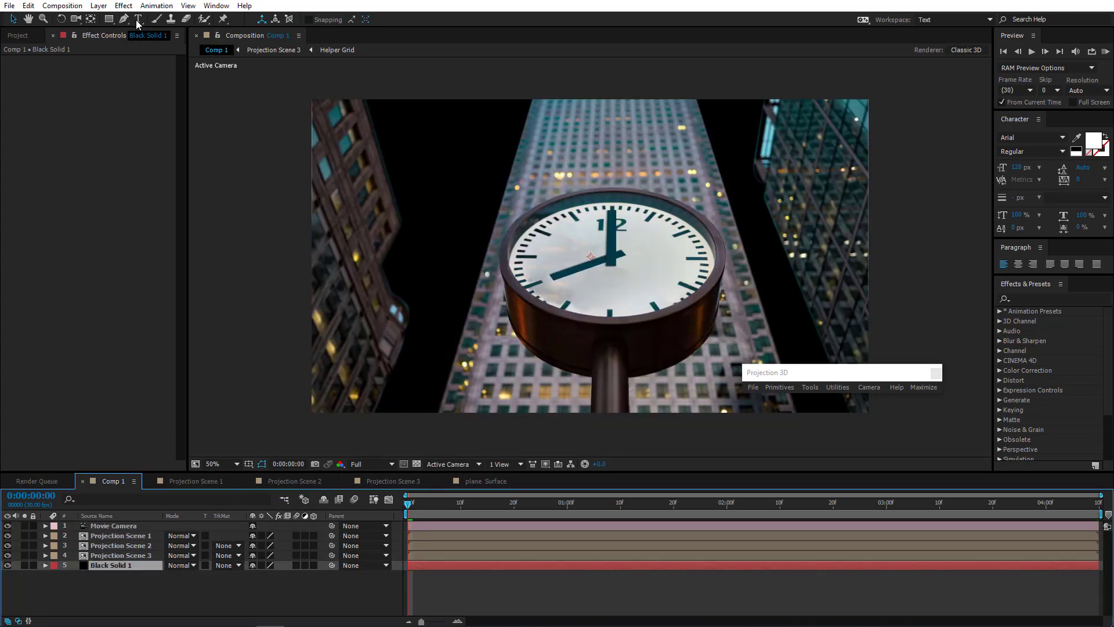
{"action": "left_click", "coordinate": [123, 5]}
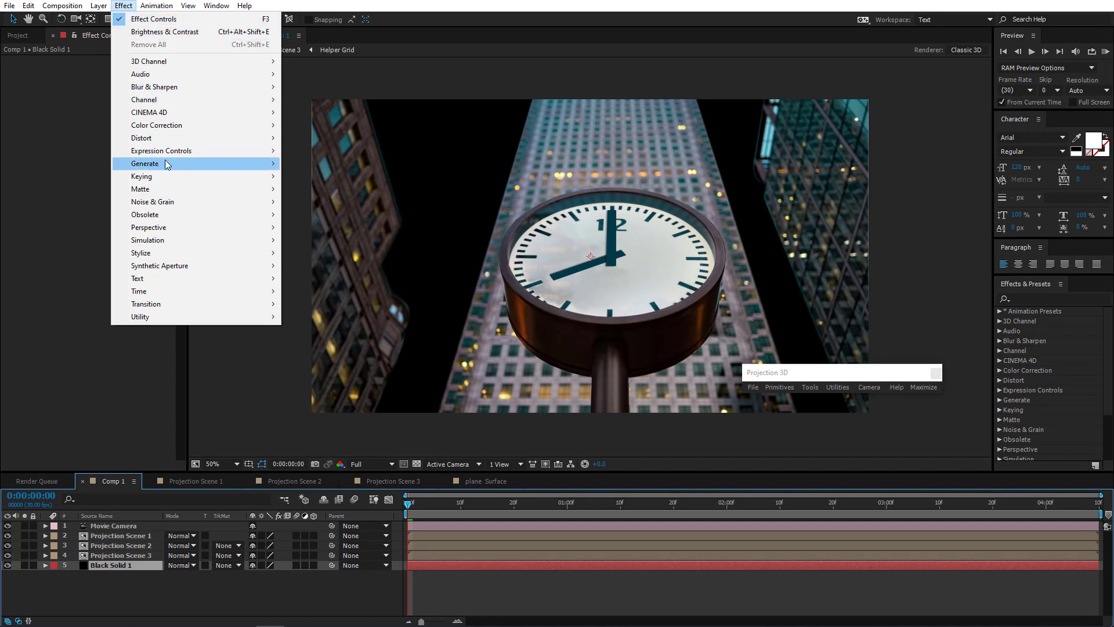
{"action": "mouse_move", "coordinate": [167, 164]}
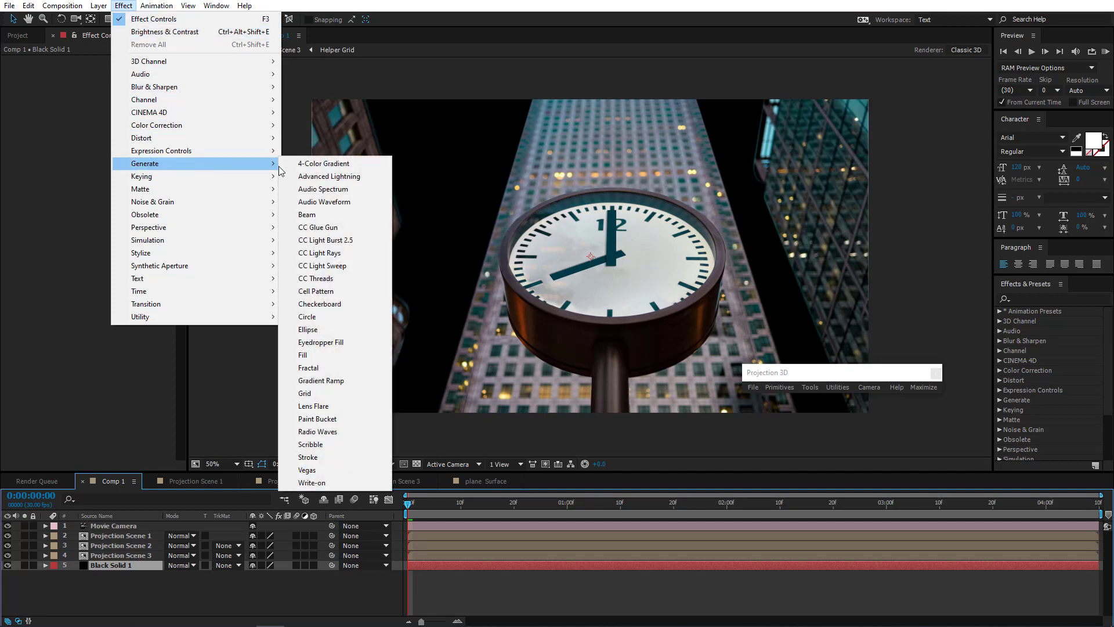
{"action": "left_click", "coordinate": [348, 381]}
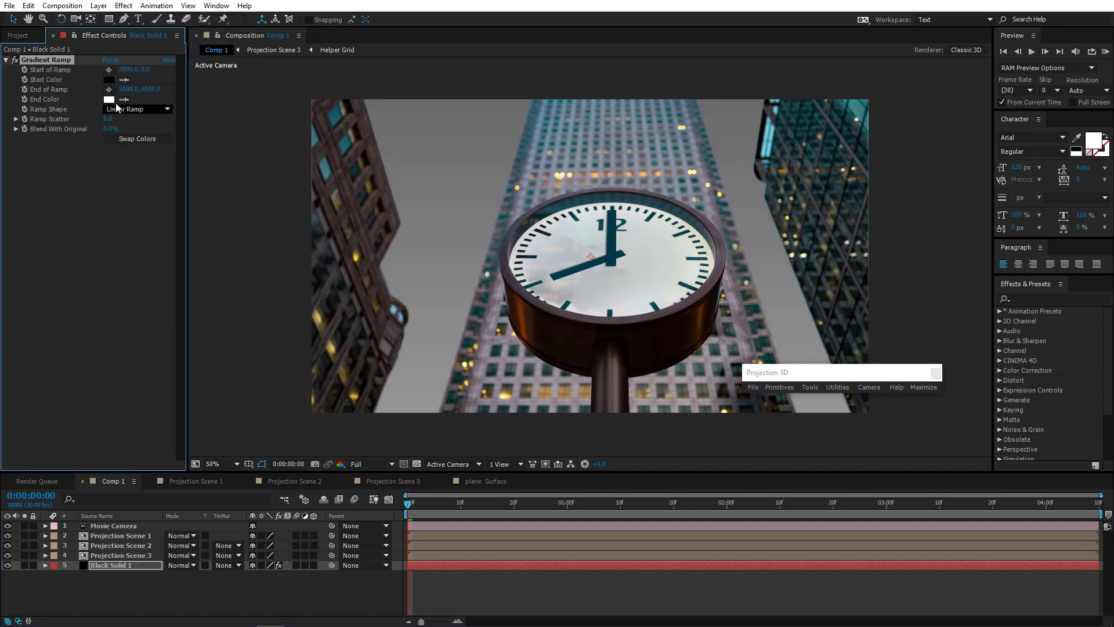
- Place the gradient's start point at the frame's top centre and its end point at the bottom edge near the centre
{"action": "left_click", "coordinate": [109, 69]}
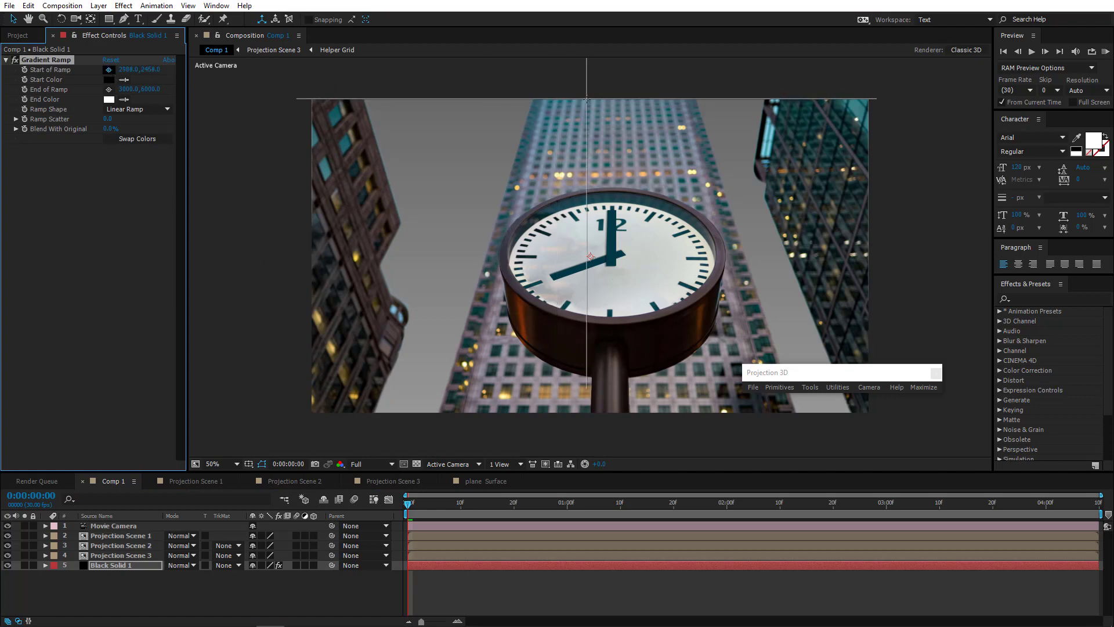
{"action": "left_click", "coordinate": [587, 99]}
{"action": "left_click", "coordinate": [109, 90]}
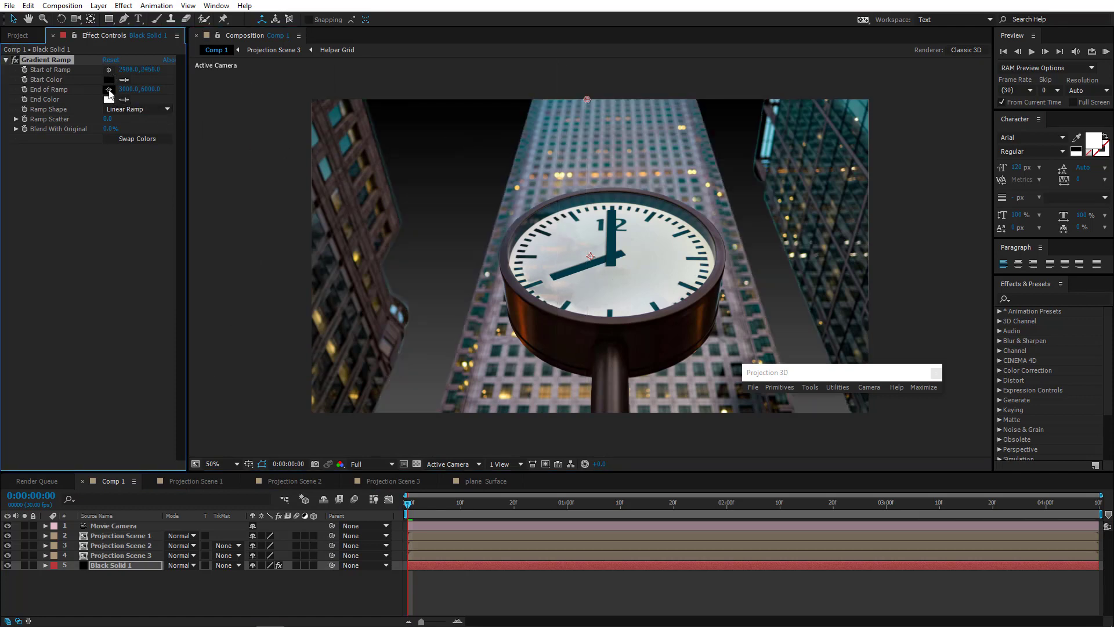
{"action": "left_click", "coordinate": [598, 412]}
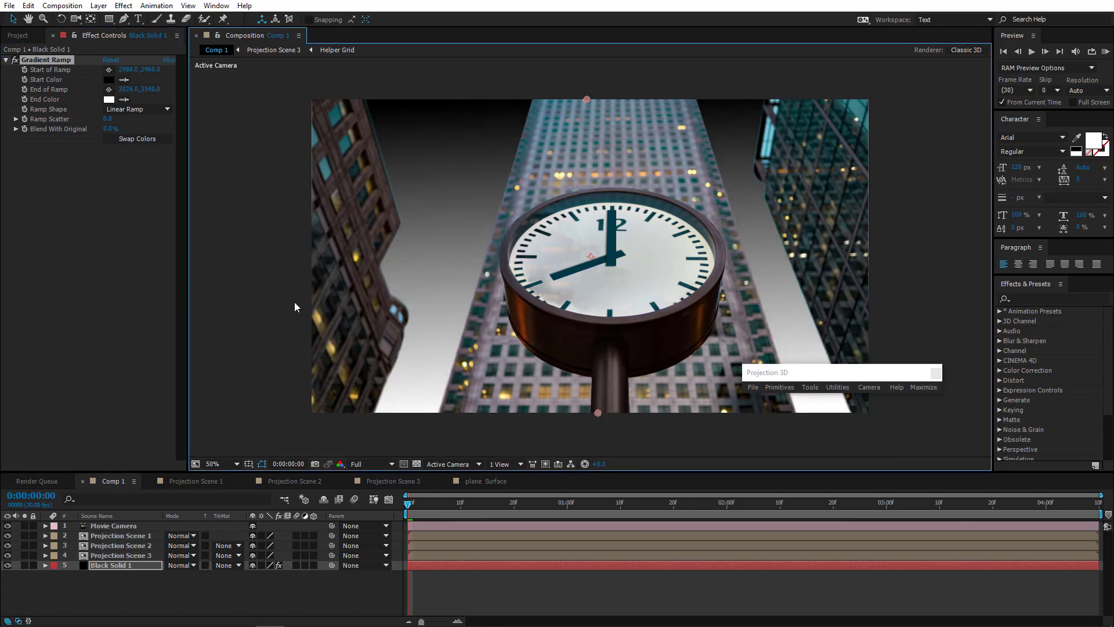
- Sample a light blue from the upper-right building for the gradient's start color and set its end color to ACC0CA
{"action": "left_click", "coordinate": [765, 144]}
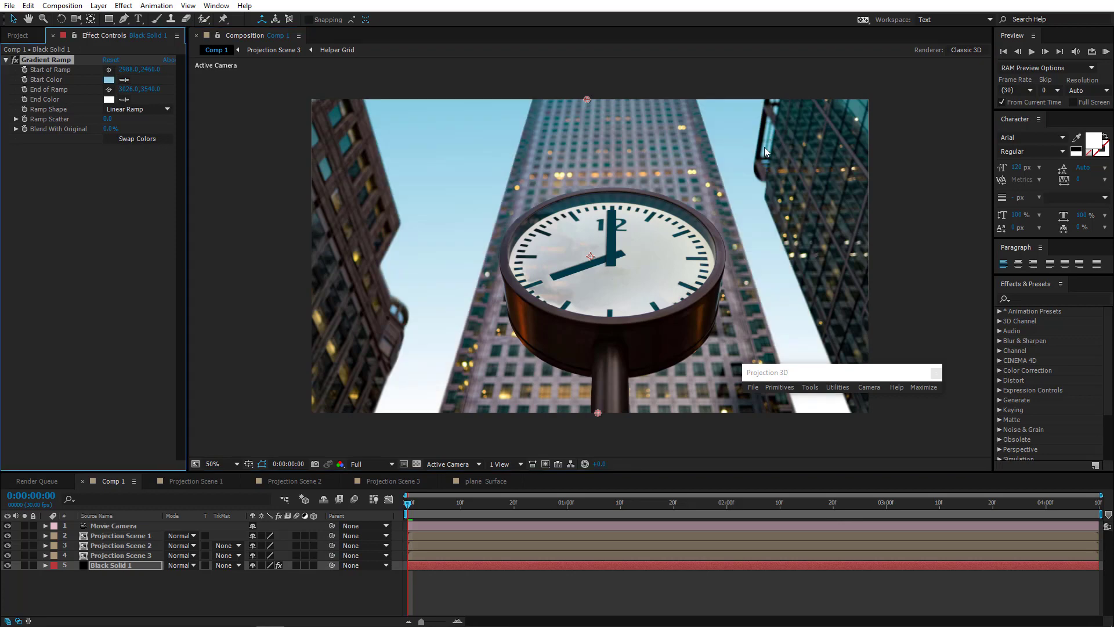
{"action": "left_click", "coordinate": [110, 99]}
{"action": "left_click_drag", "start_coordinate": [1001, 522], "coordinate": [1001, 504]}
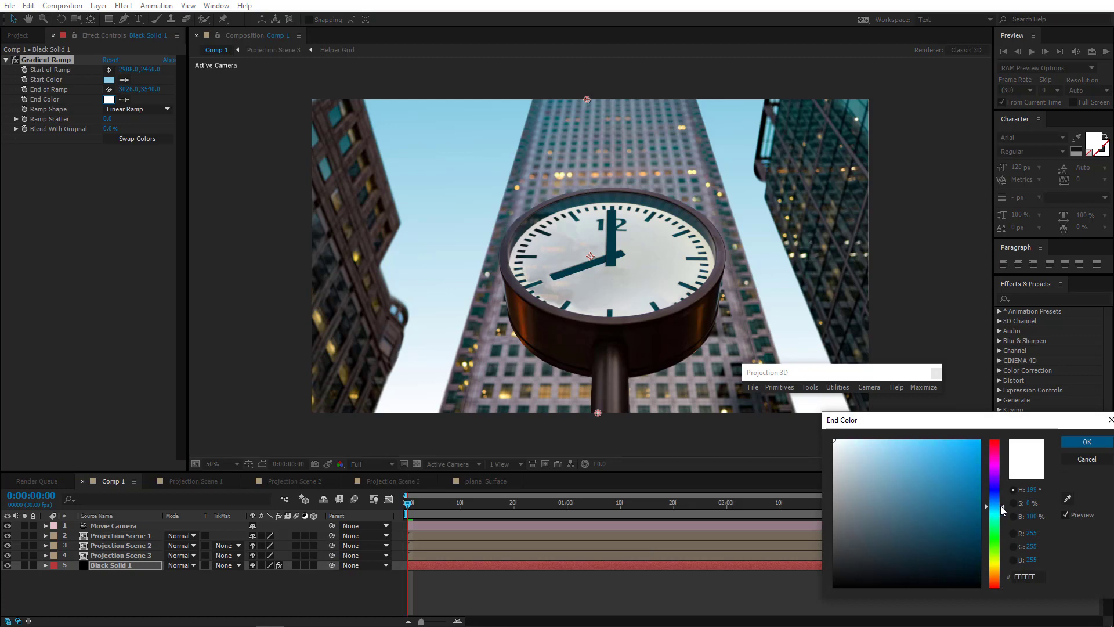
{"action": "left_click_drag", "start_coordinate": [850, 476], "coordinate": [855, 469]}
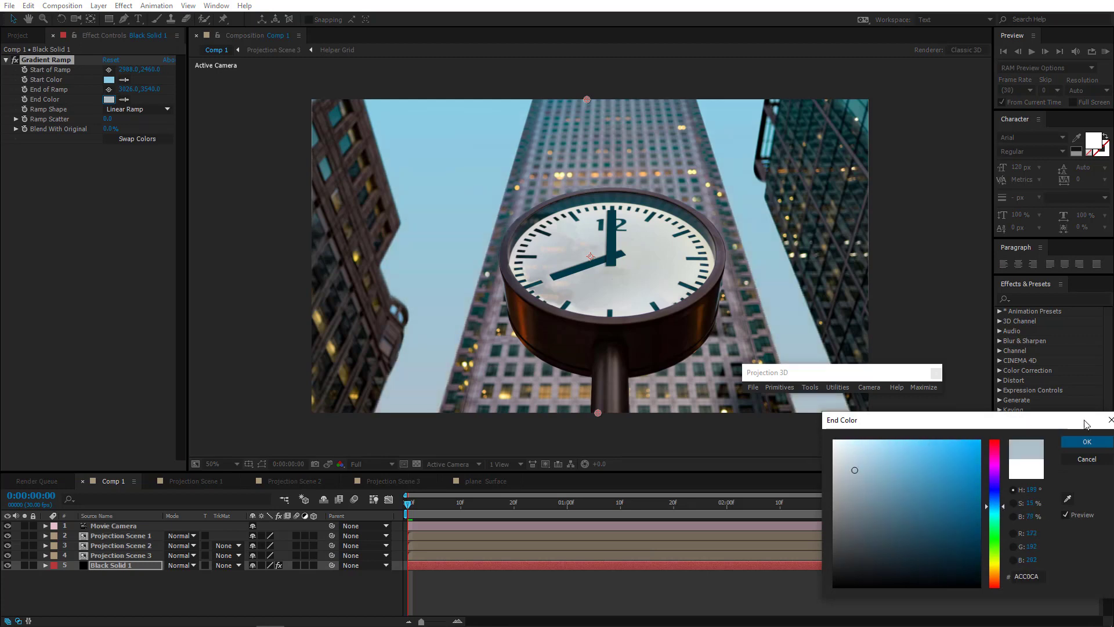
{"action": "left_click", "coordinate": [1087, 442]}
{"action": "key", "text": "comma"}
{"action": "key", "text": "comma"}
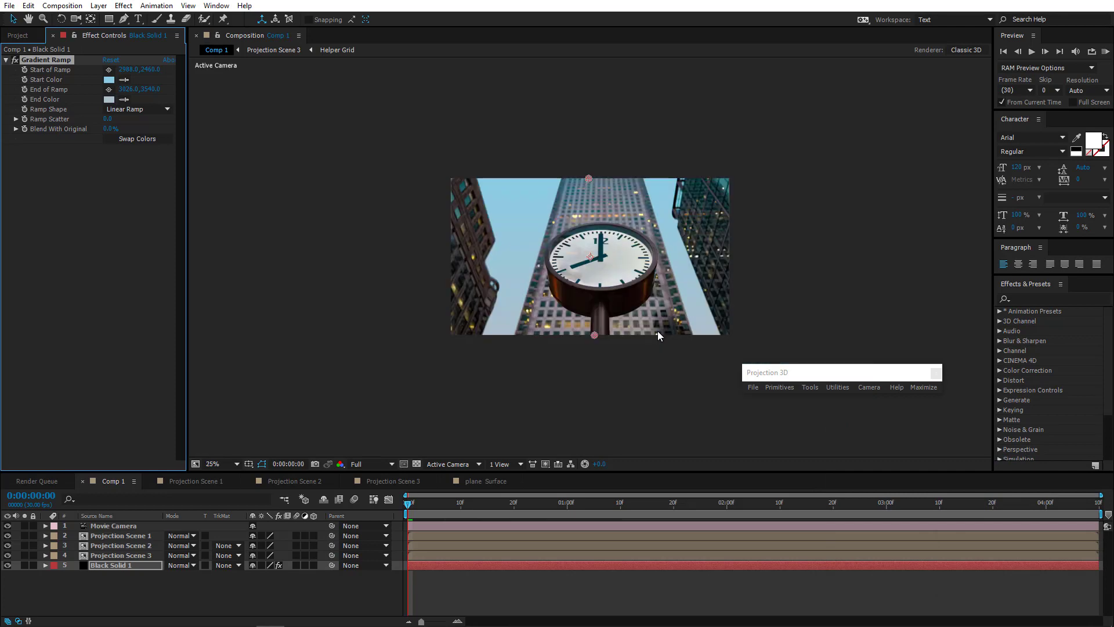
{"action": "key", "text": "period"}
{"action": "key", "text": "period"}
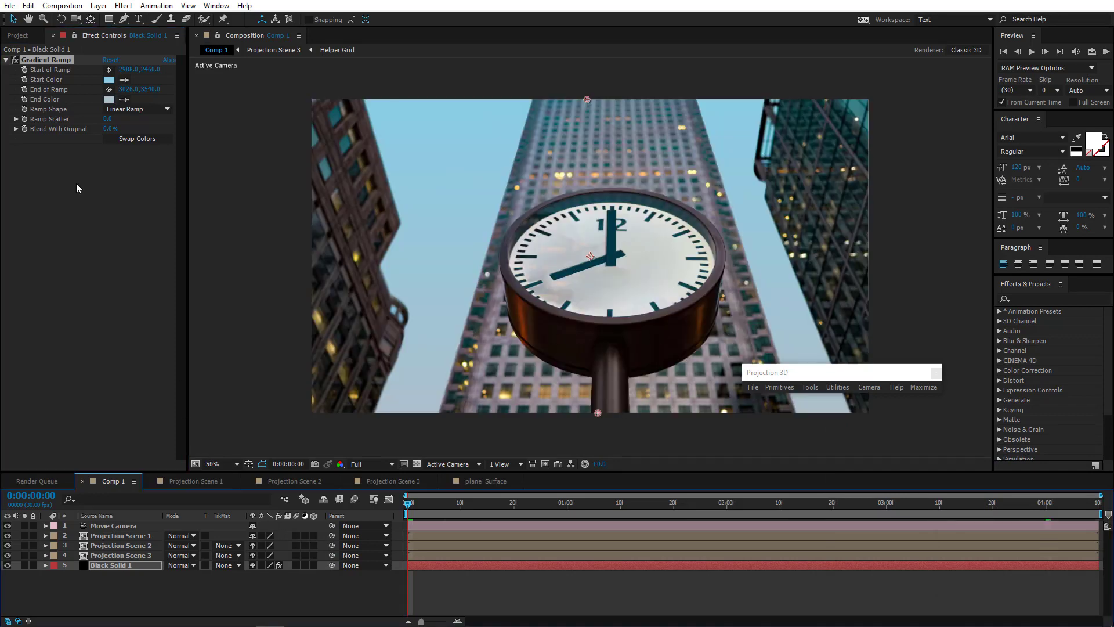
- Keyframe the gradient's start and end colors at 0 seconds, and at 4 seconds set them to 487D8D and 444F52
{"action": "left_click", "coordinate": [24, 80]}
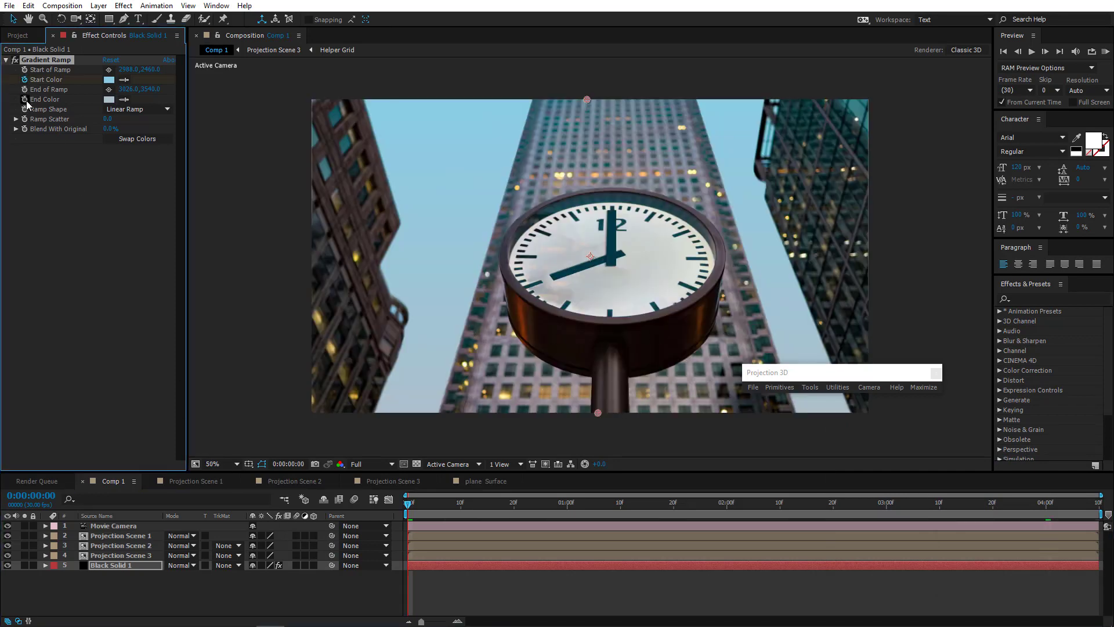
{"action": "left_click", "coordinate": [1045, 506]}
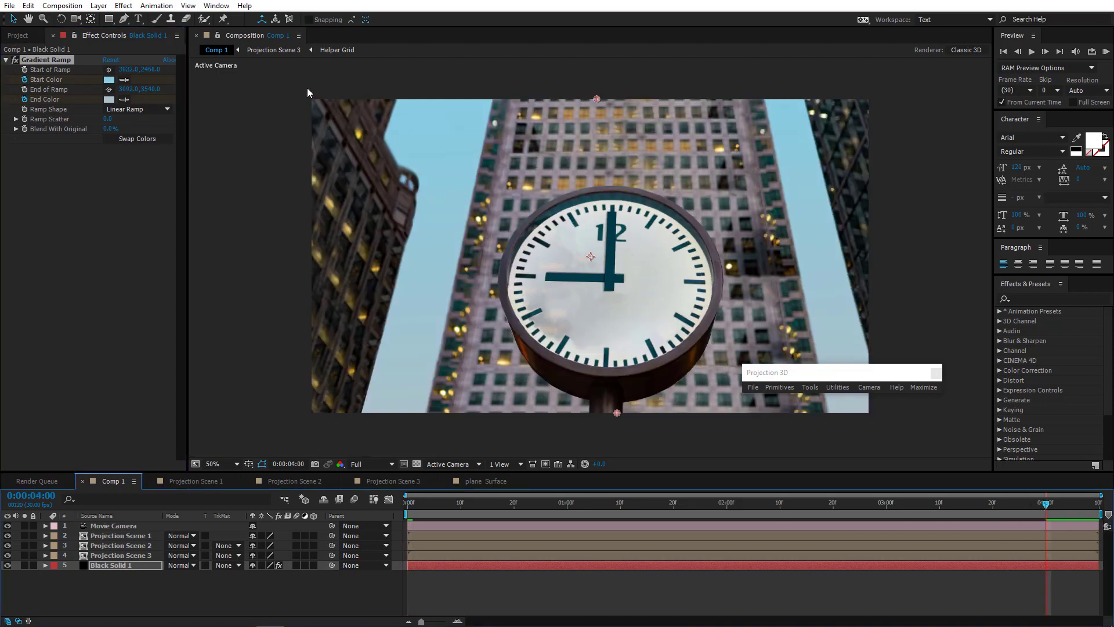
{"action": "left_click", "coordinate": [109, 79]}
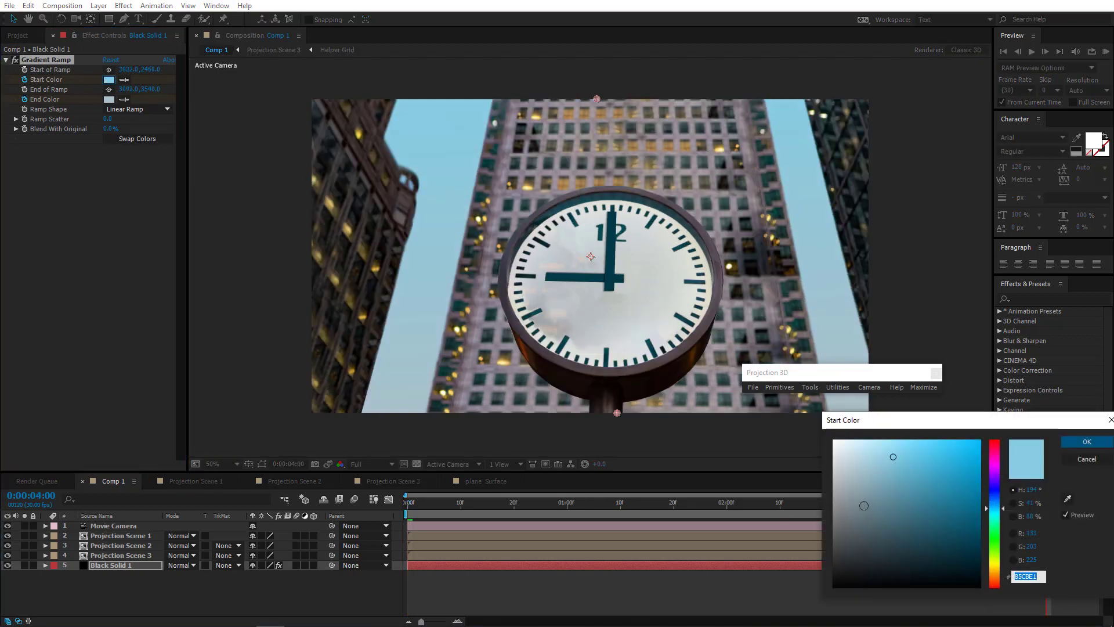
{"action": "left_click_drag", "start_coordinate": [902, 490], "coordinate": [905, 506]}
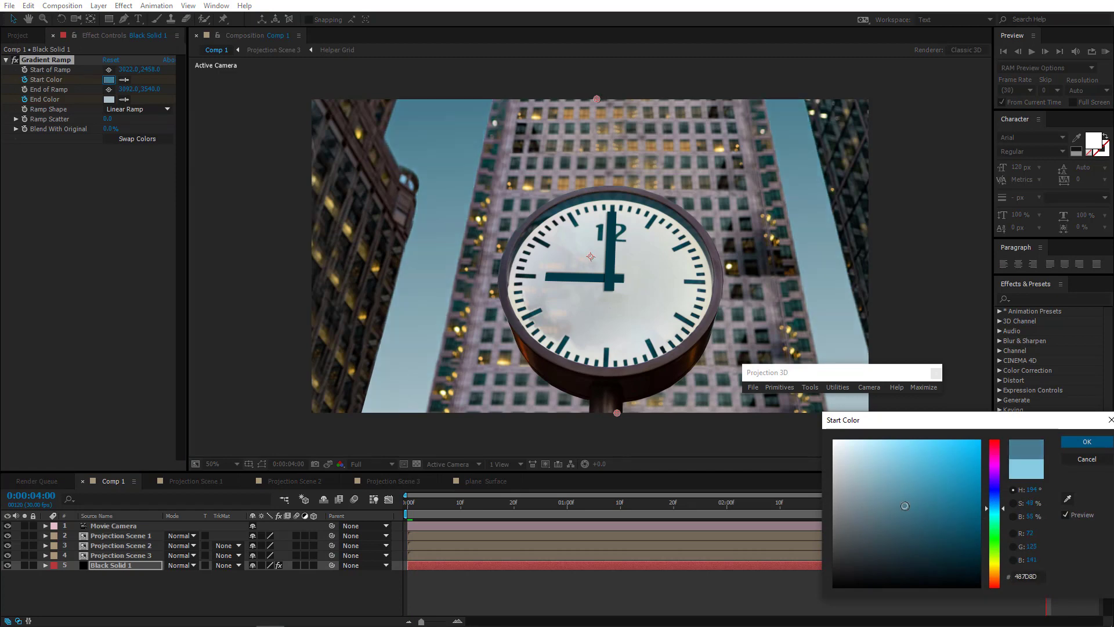
{"action": "left_click", "coordinate": [1085, 442]}
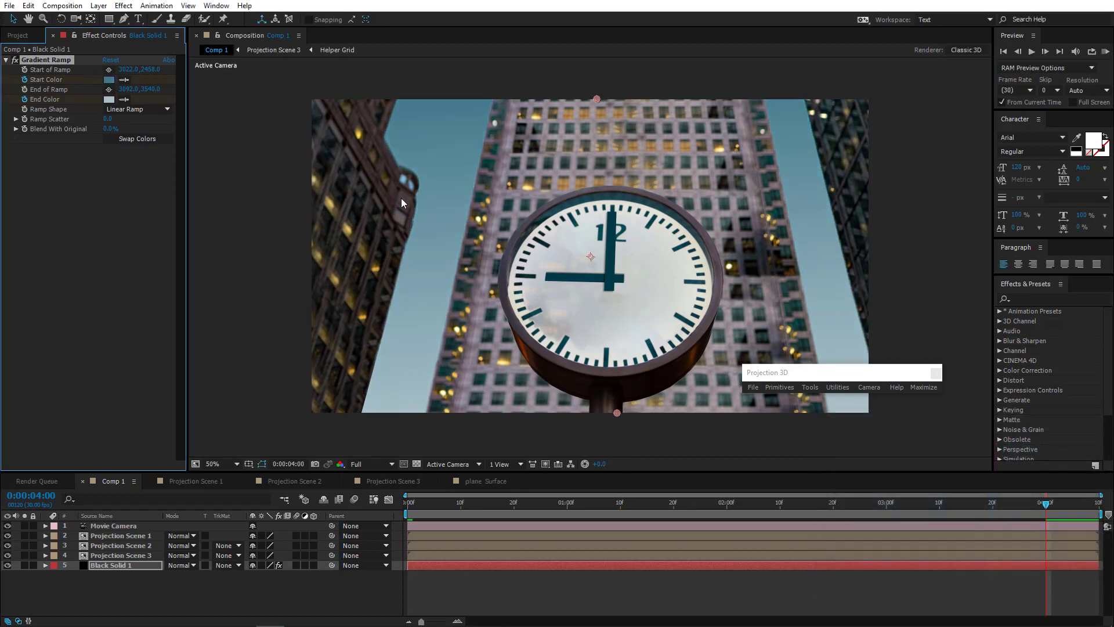
{"action": "left_click", "coordinate": [109, 99]}
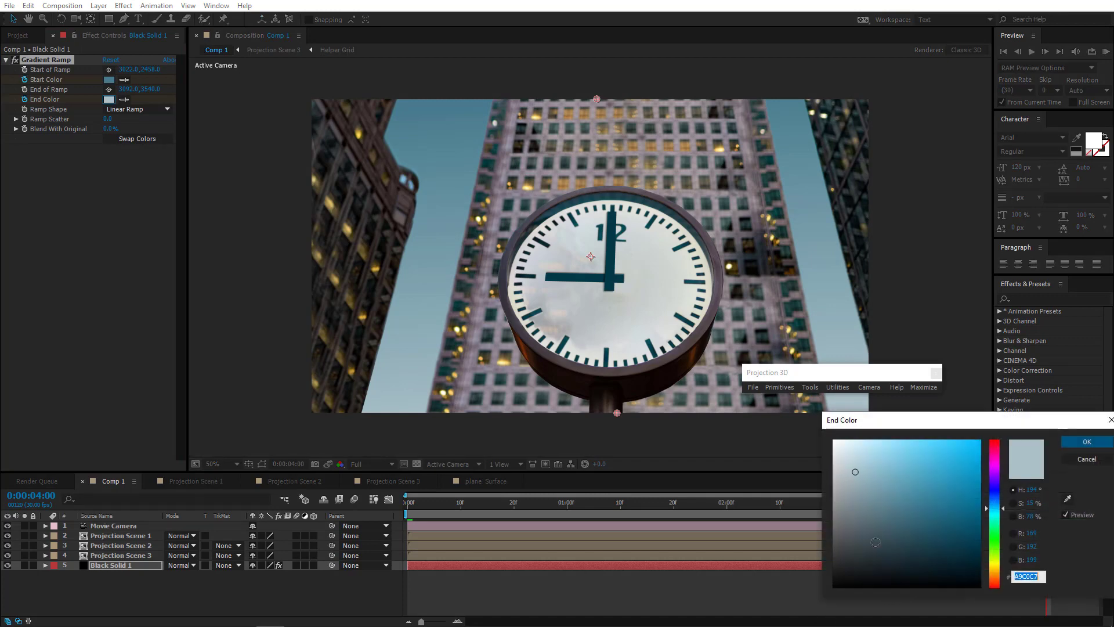
{"action": "left_click_drag", "start_coordinate": [853, 522], "coordinate": [859, 540]}
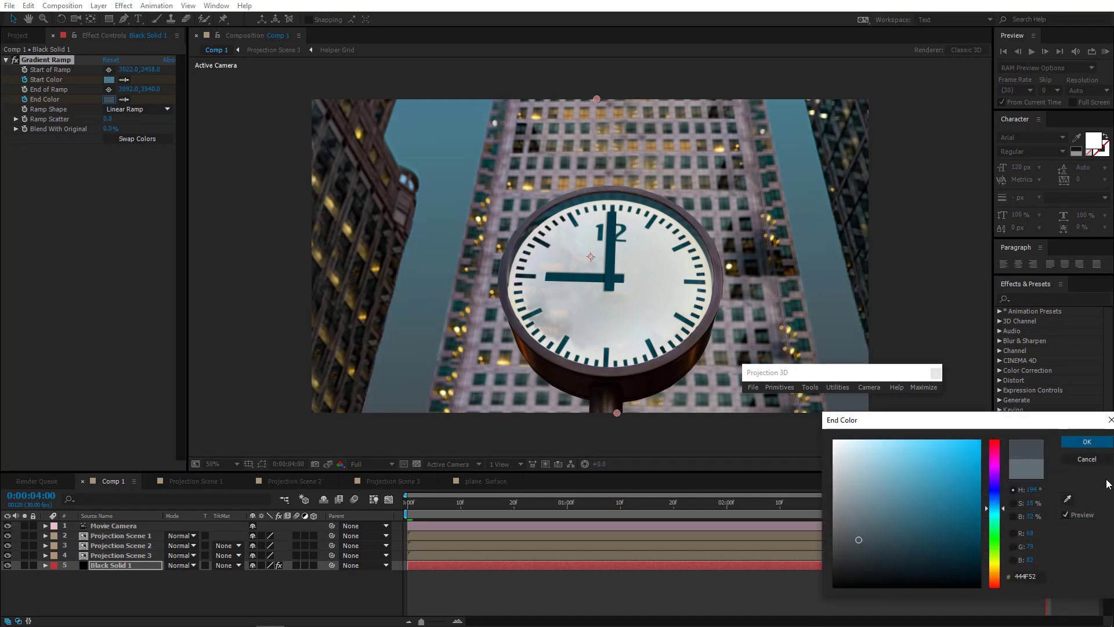
{"action": "left_click", "coordinate": [1086, 441]}
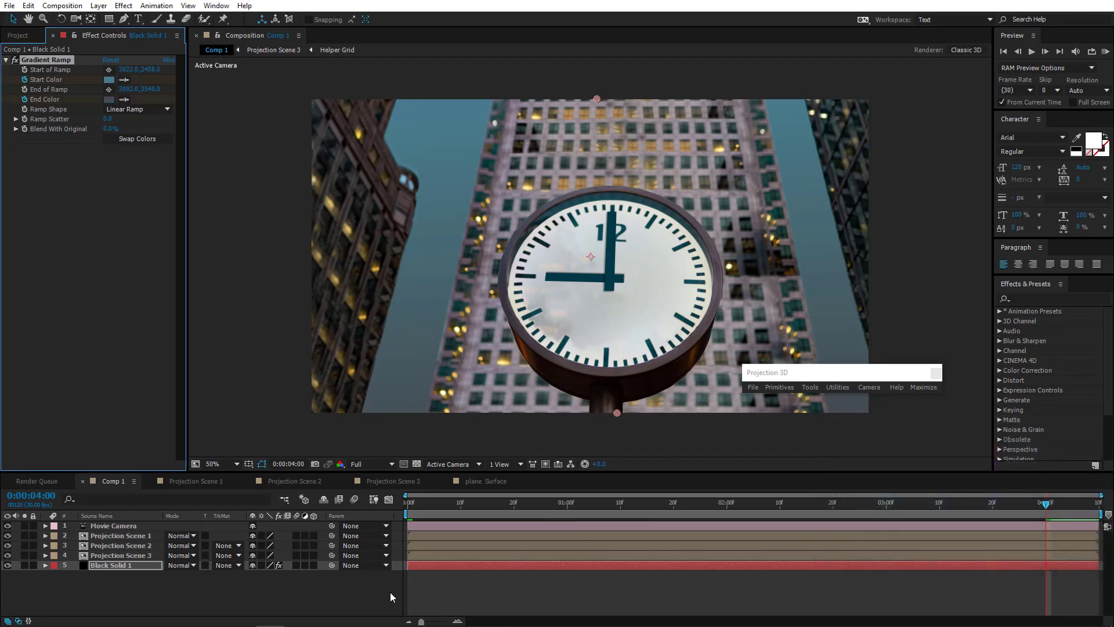
- Apply Brightness & Contrast to Projection Scene 3, set Brightness to -59 and slightly adjust Contrast
{"action": "left_click", "coordinate": [143, 556]}
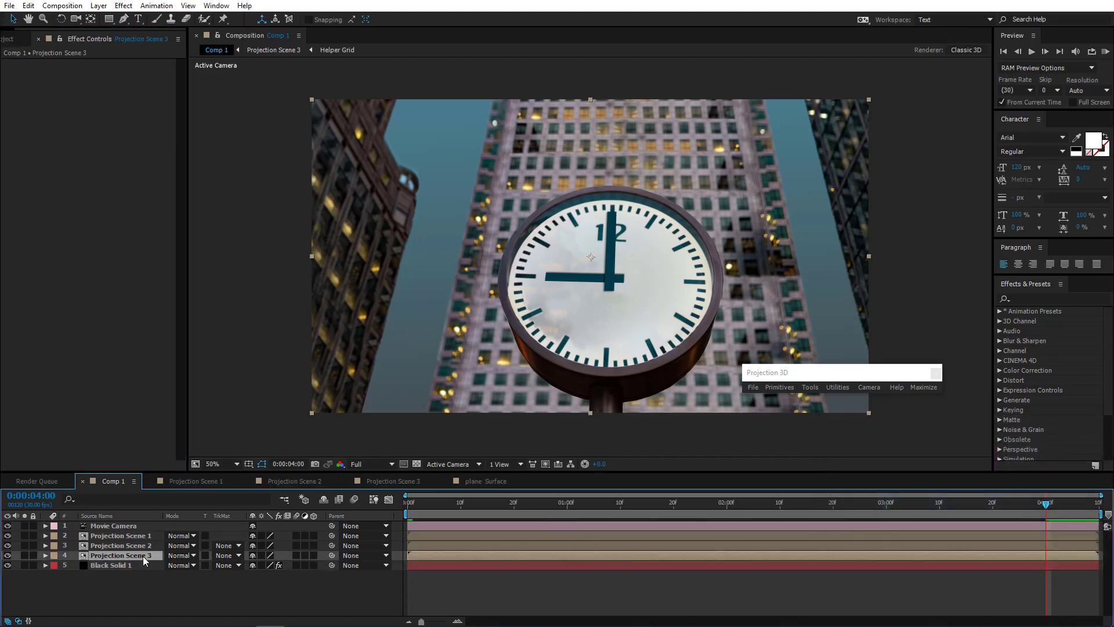
{"action": "left_click", "coordinate": [124, 6]}
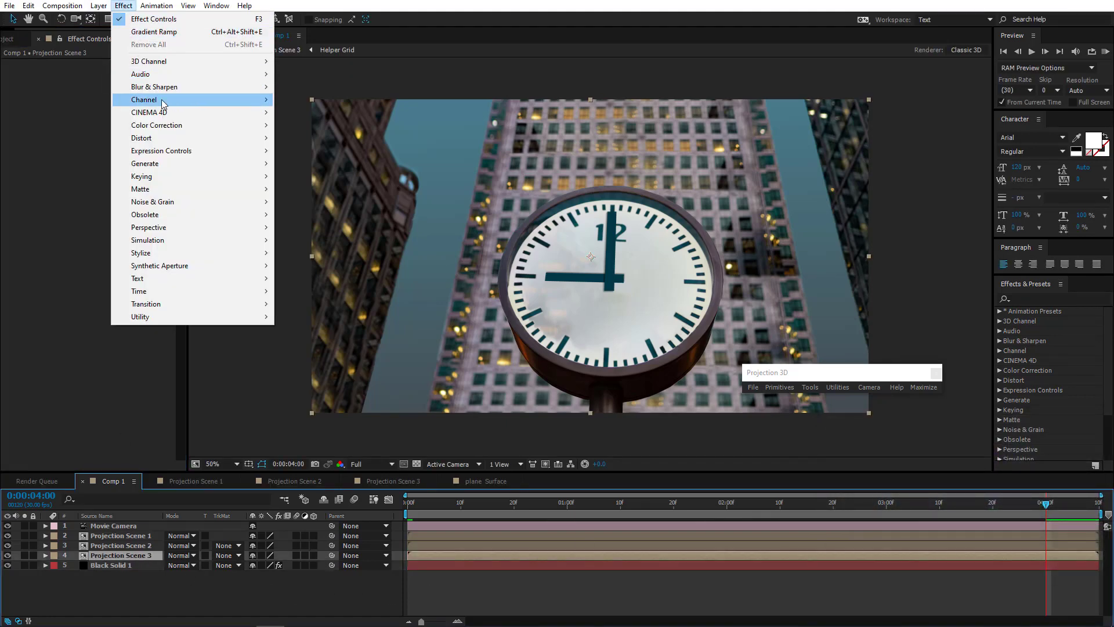
{"action": "mouse_move", "coordinate": [185, 127]}
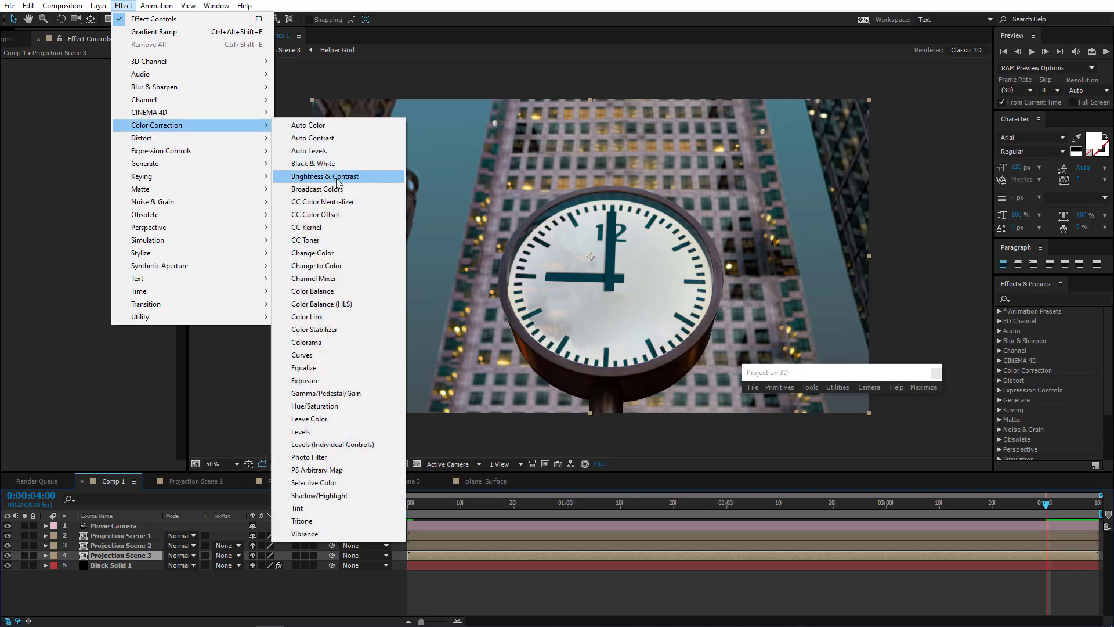
{"action": "left_click", "coordinate": [307, 175]}
{"action": "left_click_drag", "start_coordinate": [106, 80], "coordinate": [79, 74]}
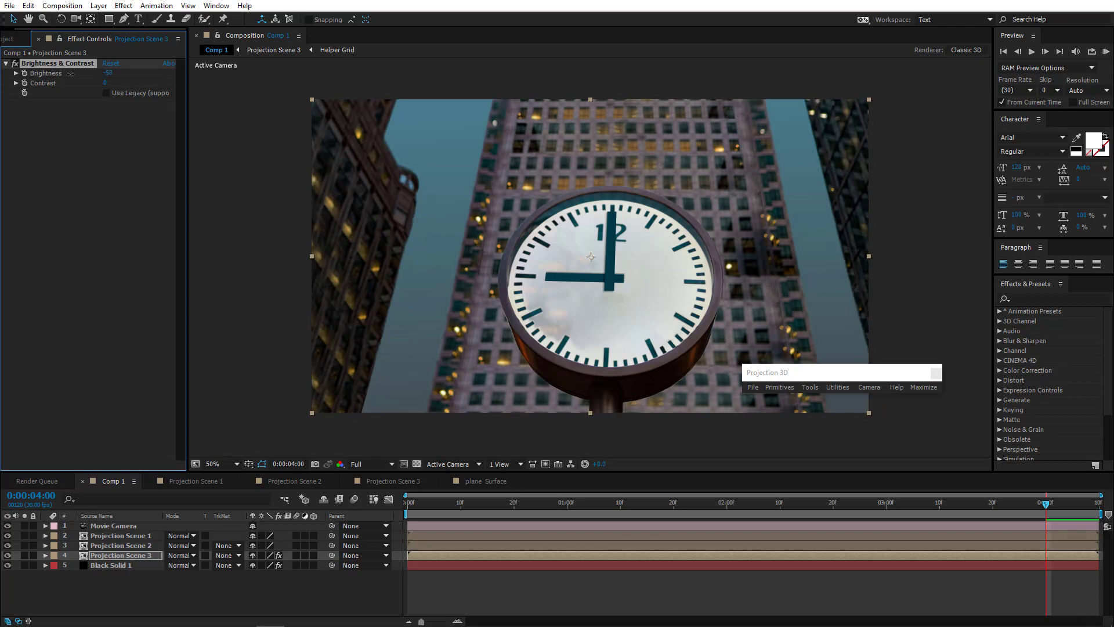
{"action": "left_click_drag", "start_coordinate": [105, 83], "coordinate": [117, 82]}
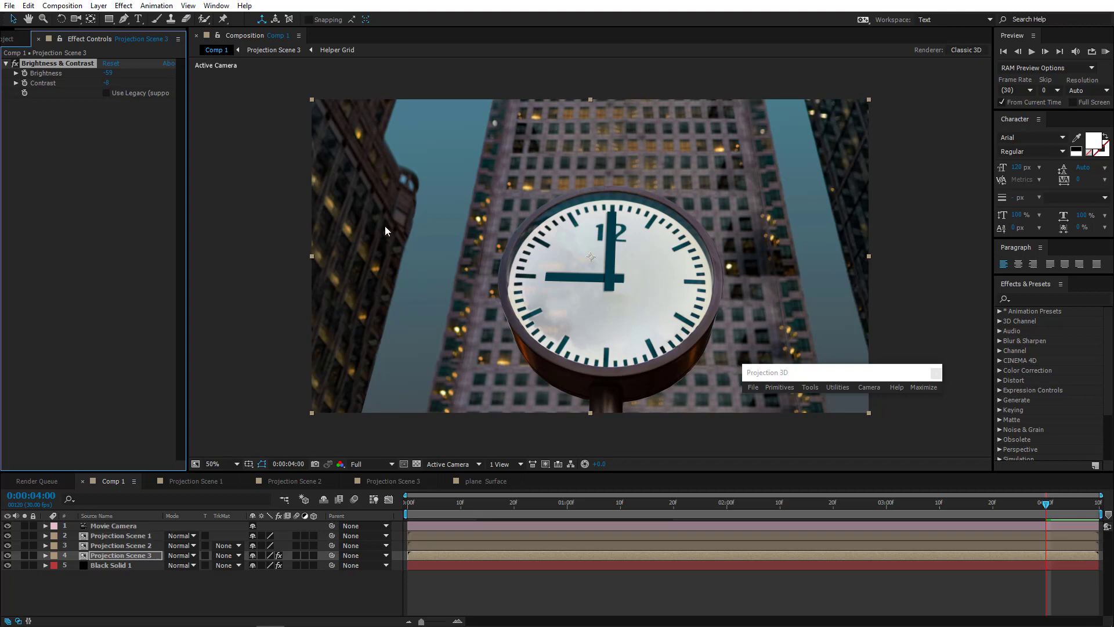
- Set the black solid's gradient end color at 4 seconds to the grey 596164
{"action": "key", "text": "comma"}
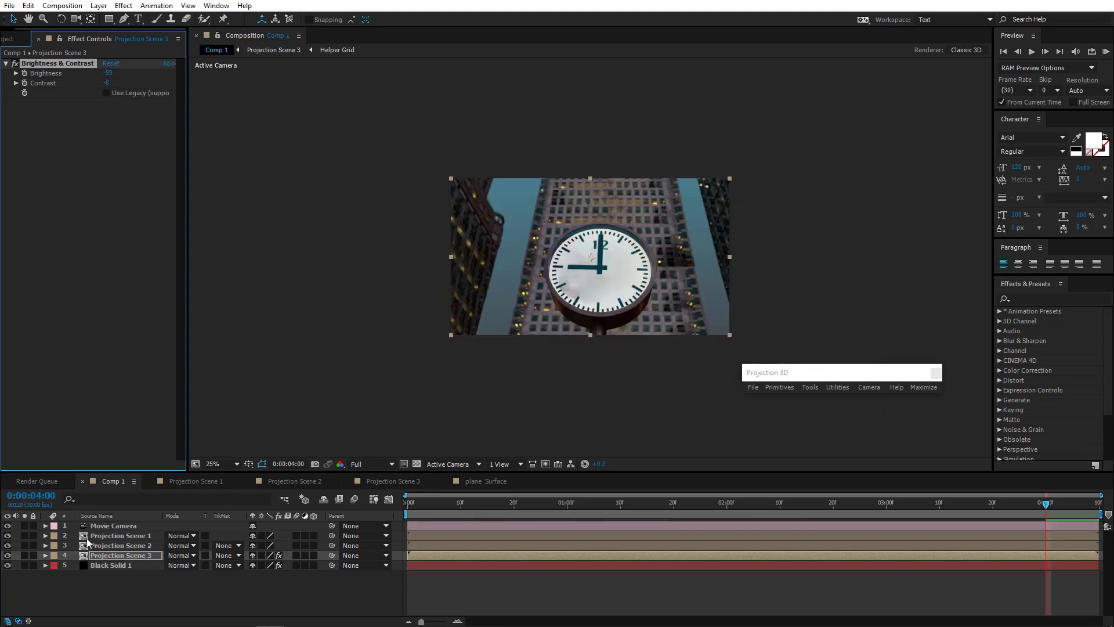
{"action": "left_click", "coordinate": [117, 565]}
{"action": "key", "text": "period"}
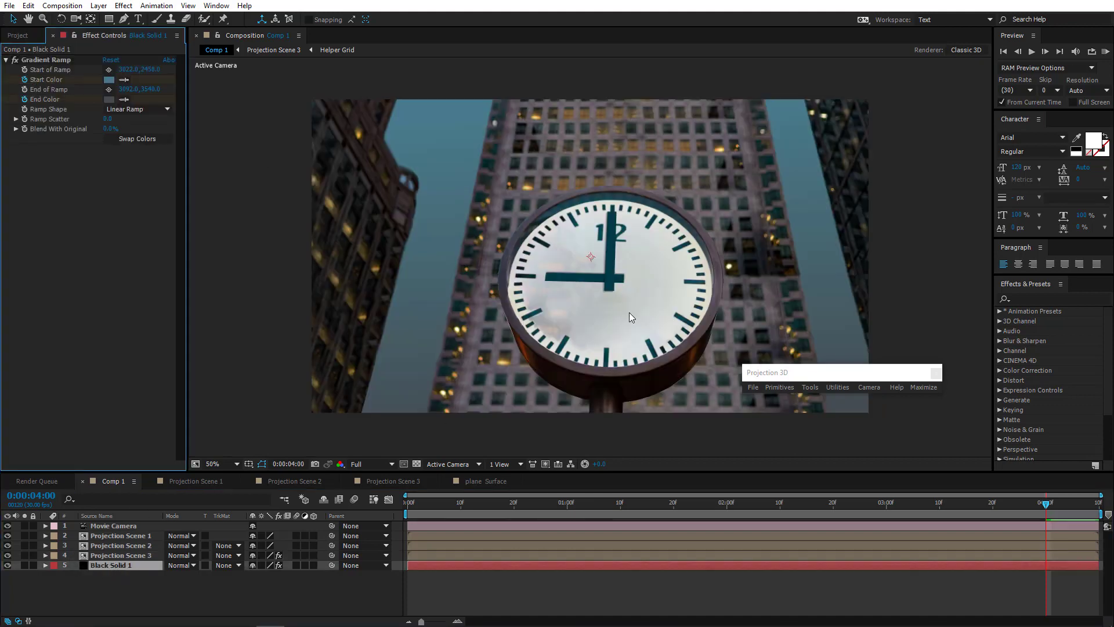
{"action": "left_click", "coordinate": [109, 99]}
{"action": "left_click_drag", "start_coordinate": [872, 517], "coordinate": [861, 524]}
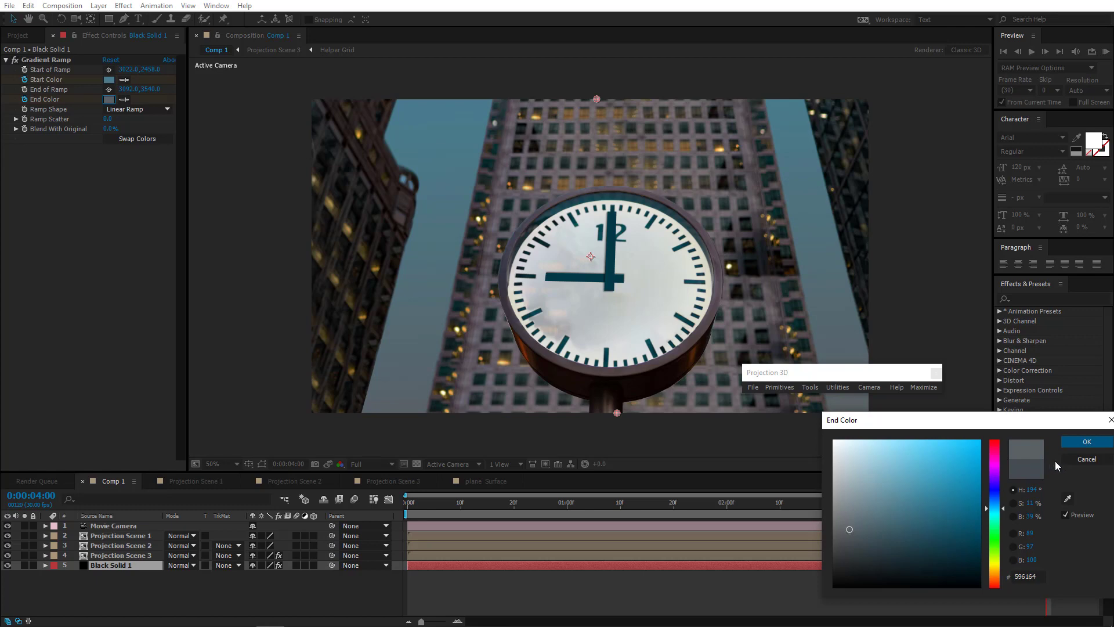
{"action": "left_click", "coordinate": [1087, 442]}
- Set the gradient's start color at 4 seconds to the deeper blue 1C6075
{"action": "left_click", "coordinate": [108, 79]}
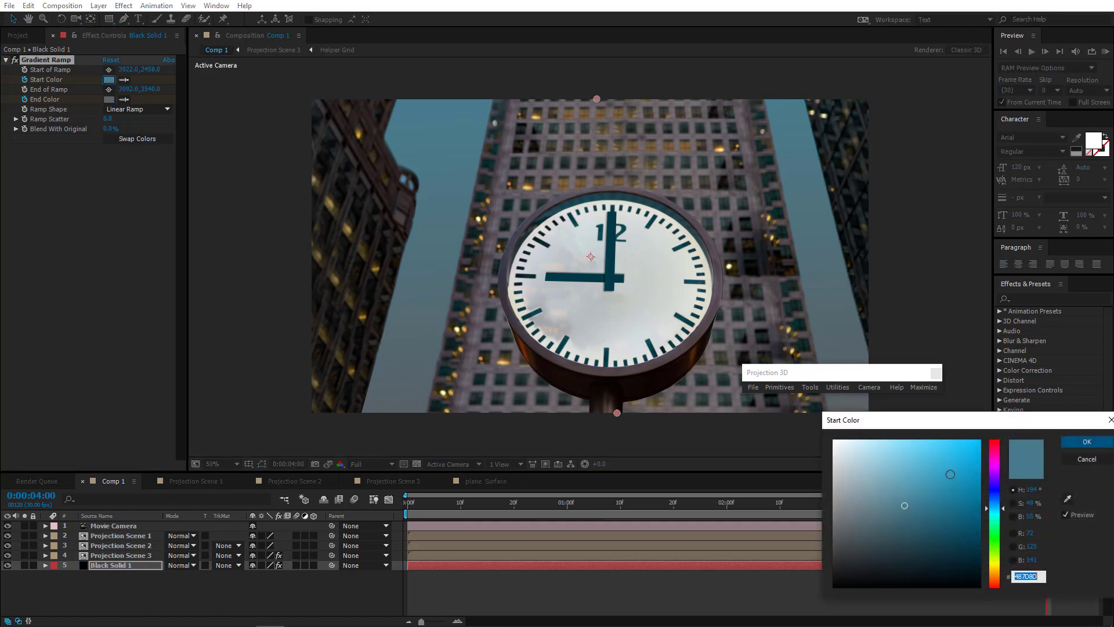
{"action": "left_click_drag", "start_coordinate": [904, 505], "coordinate": [946, 519]}
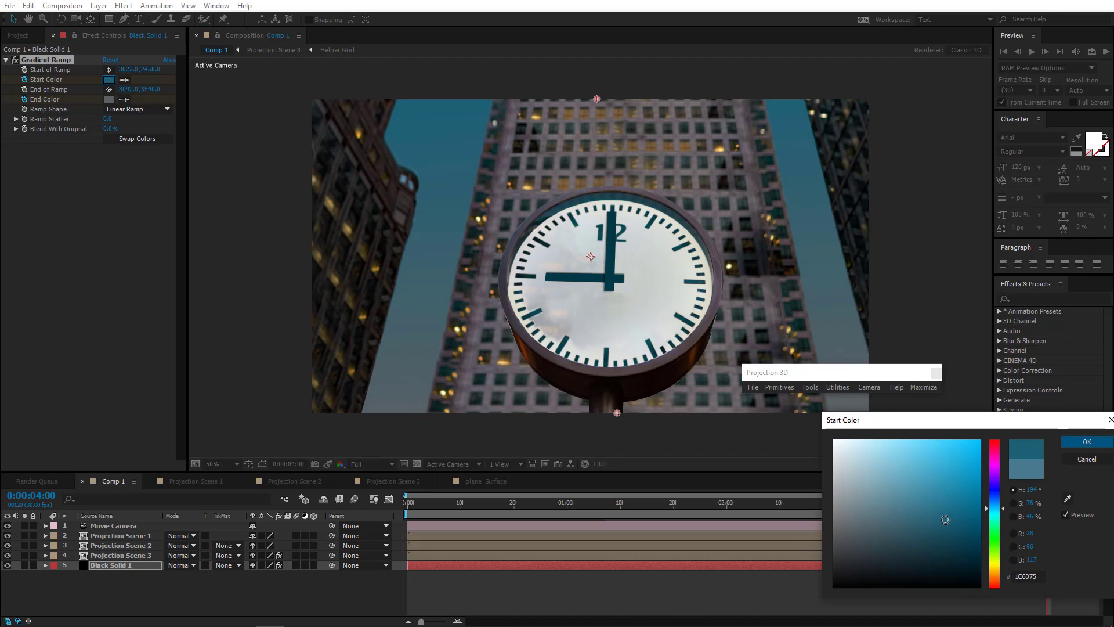
{"action": "left_click", "coordinate": [1087, 442]}
{"action": "key", "text": "comma"}
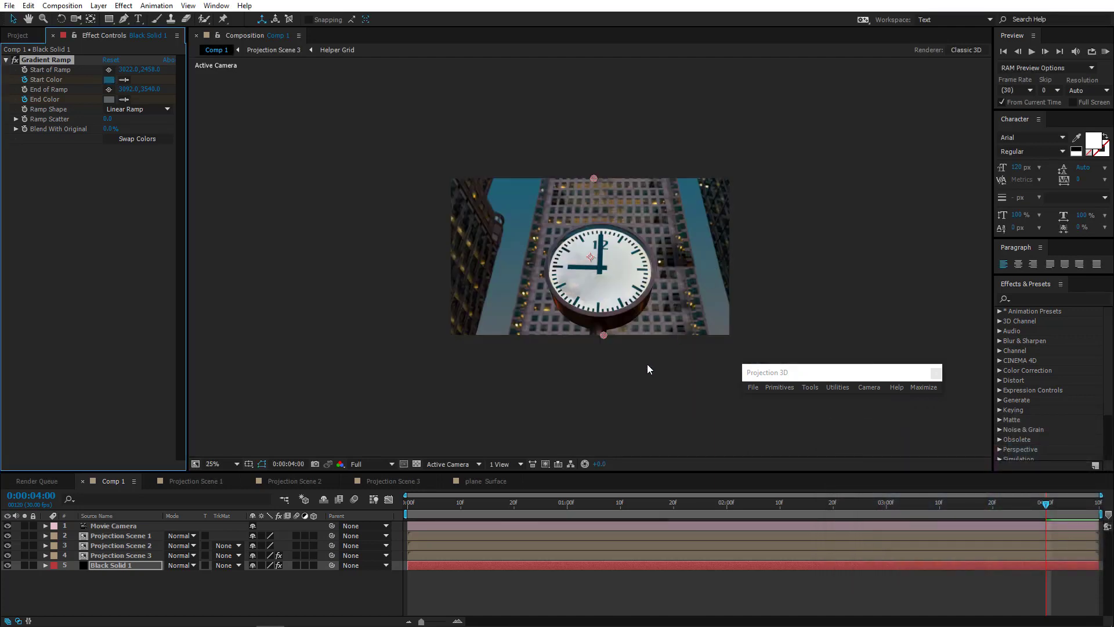
- Keyframe the Brightness and Contrast of Projection Scene 3 at 0 seconds and set both values to 0
{"action": "key", "text": "Home"}
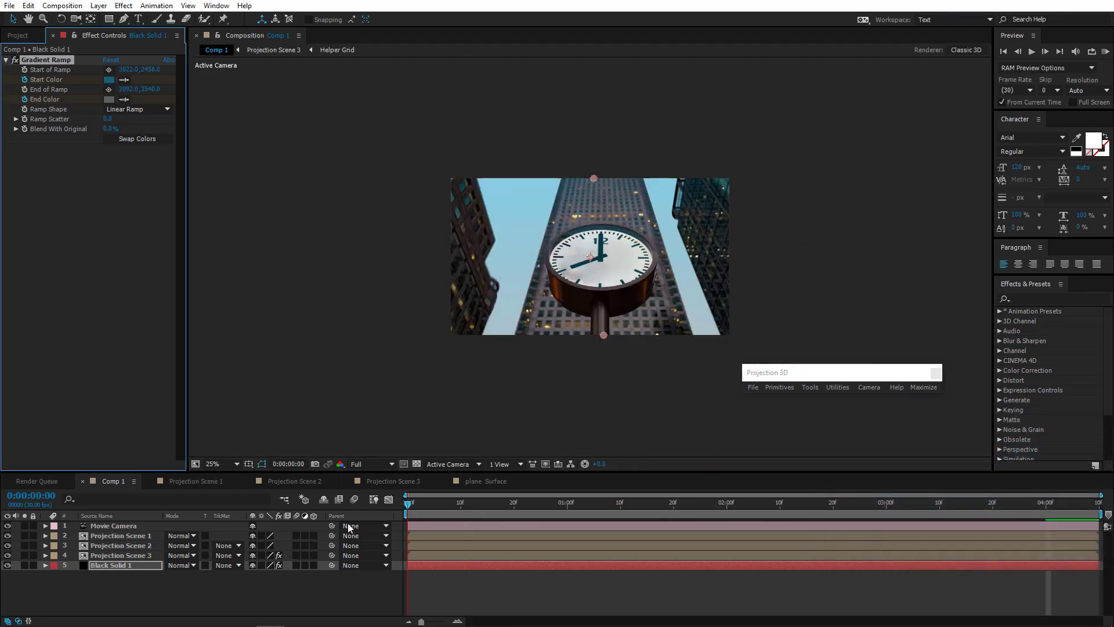
{"action": "left_click", "coordinate": [57, 564]}
{"action": "left_click", "coordinate": [127, 555]}
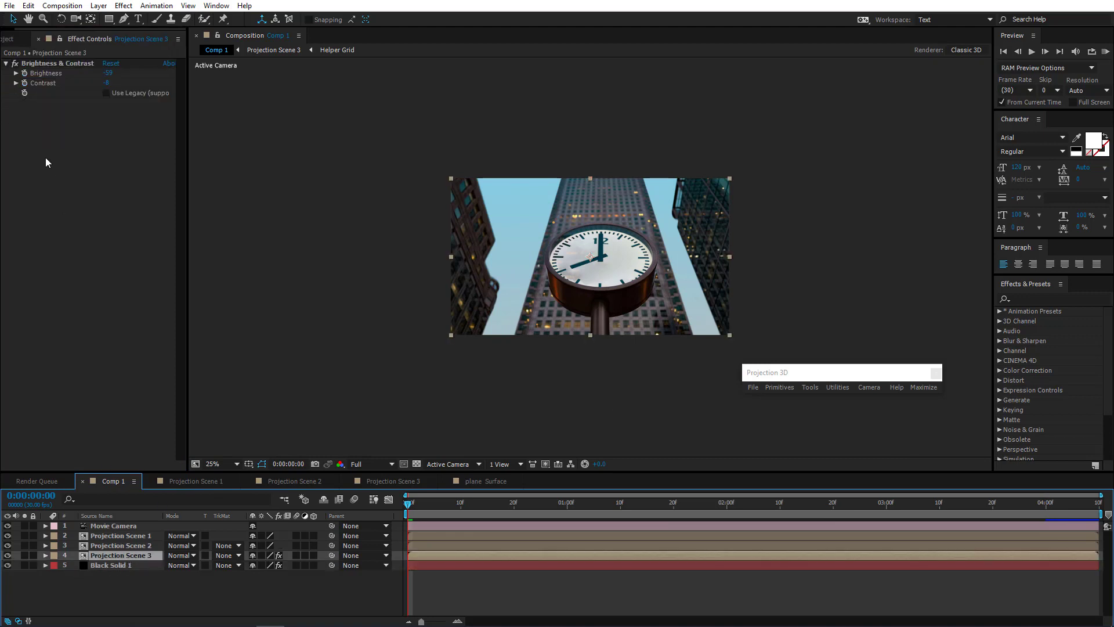
{"action": "left_click", "coordinate": [25, 73]}
{"action": "left_click", "coordinate": [407, 503]}
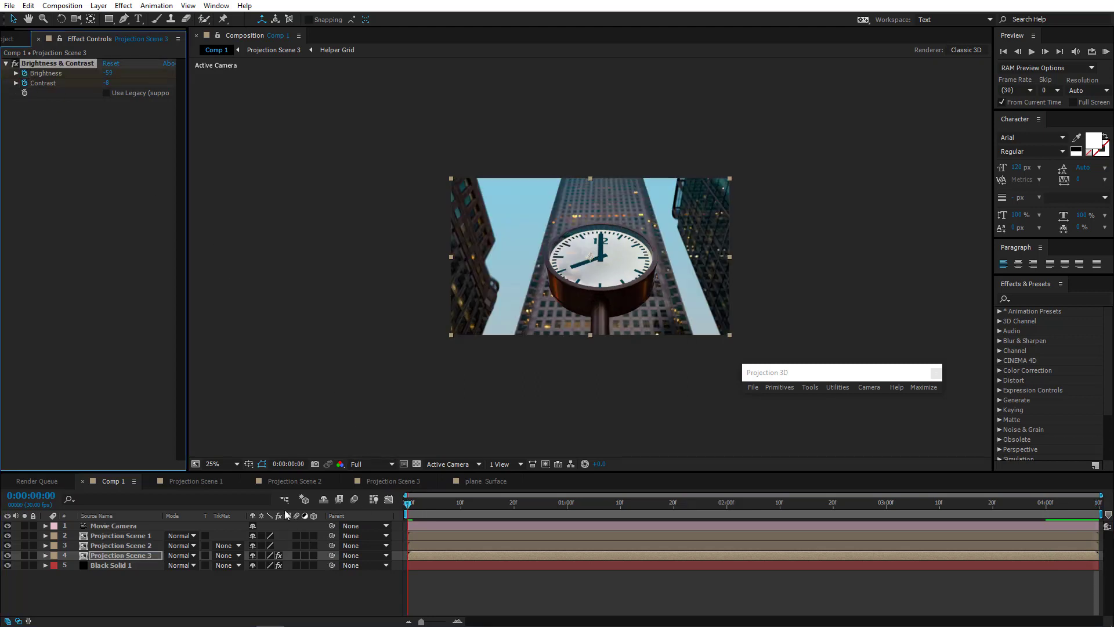
{"action": "left_click", "coordinate": [108, 73]}
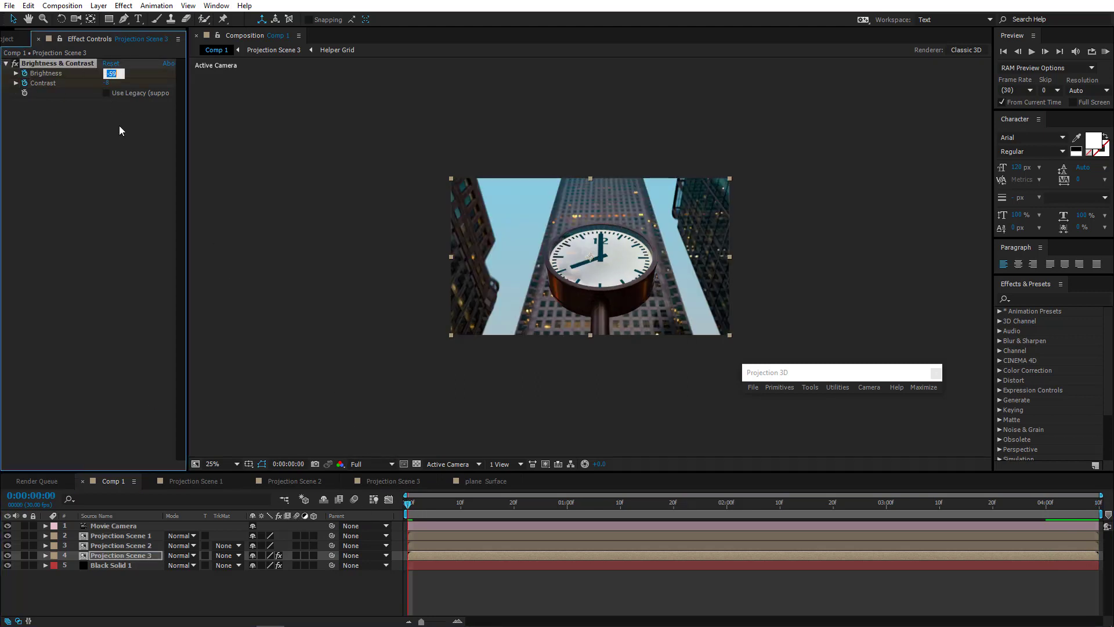
{"action": "type", "text": "0"}
{"action": "left_click", "coordinate": [105, 109]}
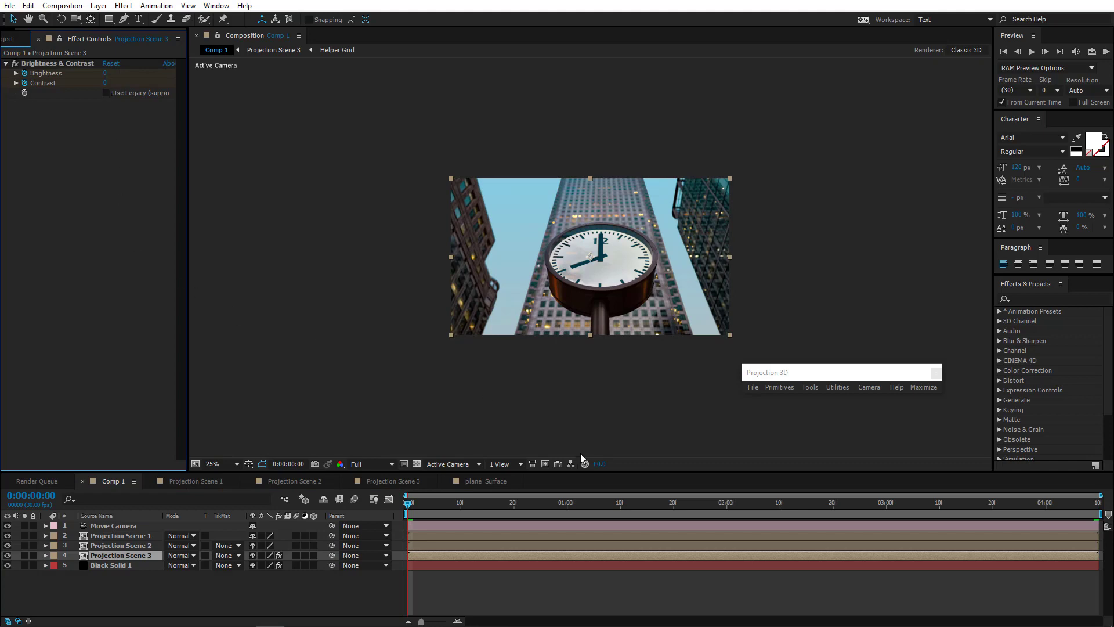
- At 0:00:04:09, set the black solid's gradient start color to 2E6677 and its end color to 6D6D6D
{"action": "key", "text": "period"}
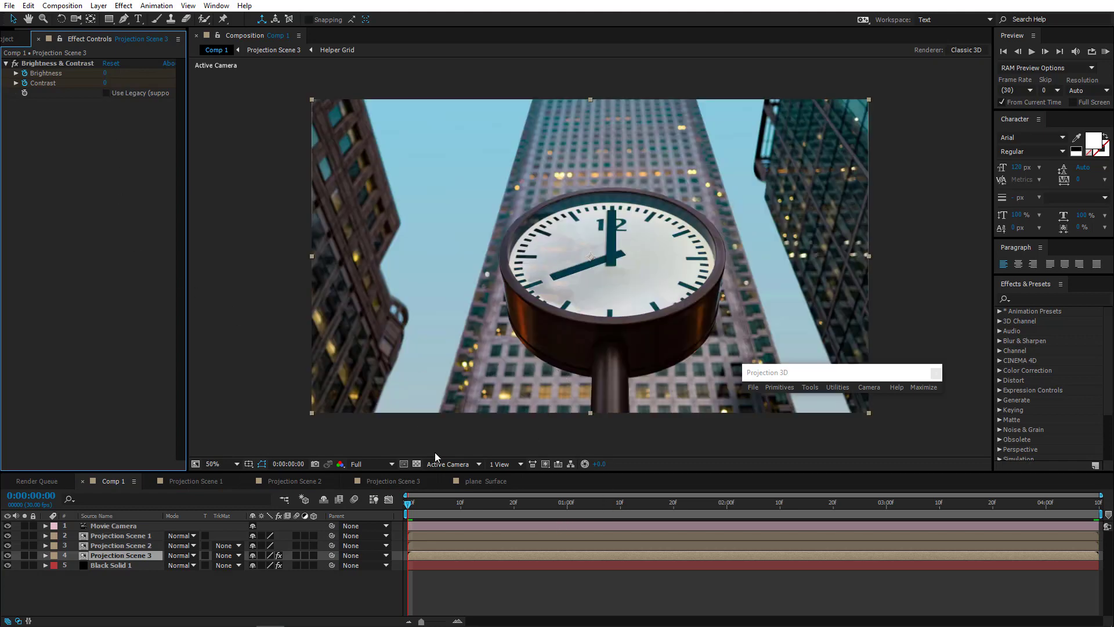
{"action": "left_click_drag", "start_coordinate": [467, 504], "coordinate": [1112, 540]}
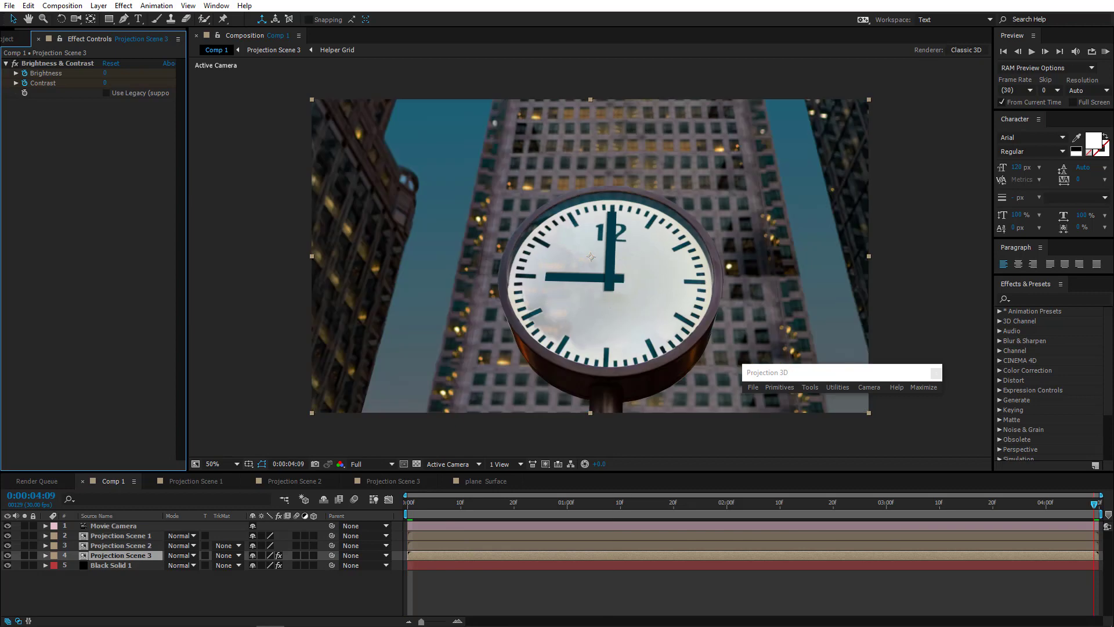
{"action": "left_click", "coordinate": [114, 565]}
{"action": "left_click", "coordinate": [108, 79]}
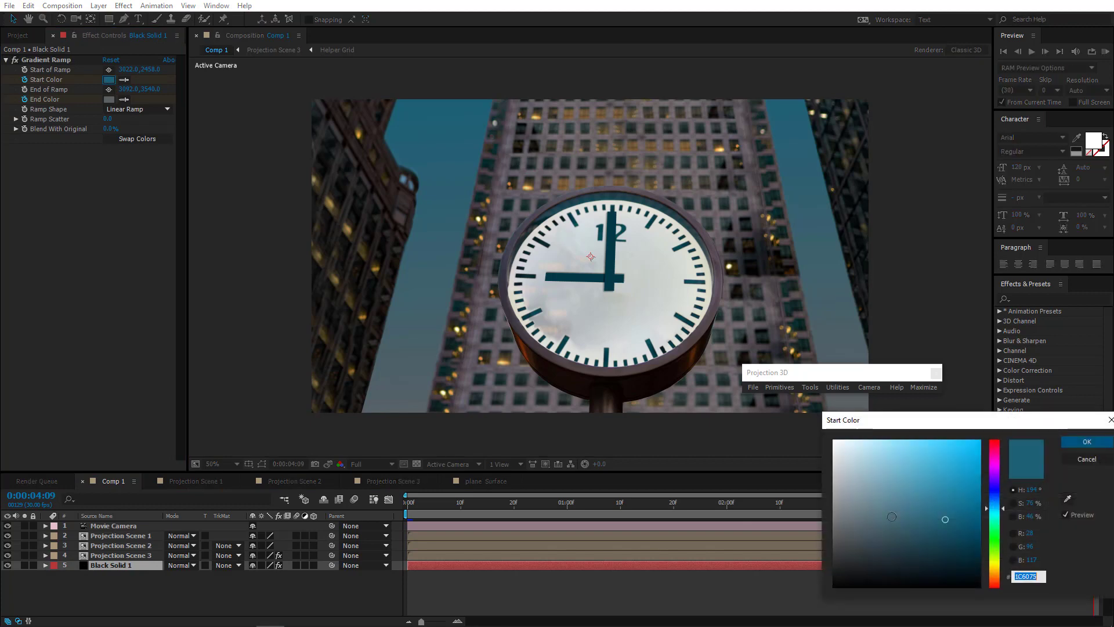
{"action": "mouse_move", "coordinate": [945, 519]}
{"action": "left_mouse_down"}
{"action": "mouse_move", "coordinate": [883, 525]}
{"action": "mouse_move", "coordinate": [925, 524]}
{"action": "mouse_move", "coordinate": [934, 509]}
{"action": "mouse_move", "coordinate": [903, 513]}
{"action": "mouse_move", "coordinate": [923, 518]}
{"action": "left_mouse_up"}
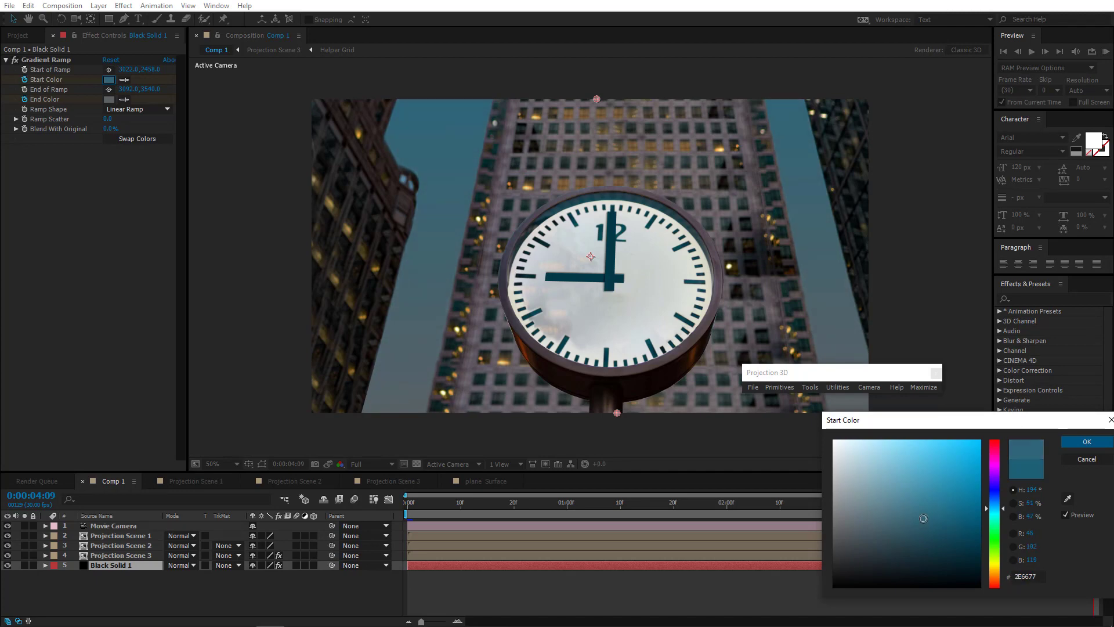
{"action": "left_click", "coordinate": [1087, 442]}
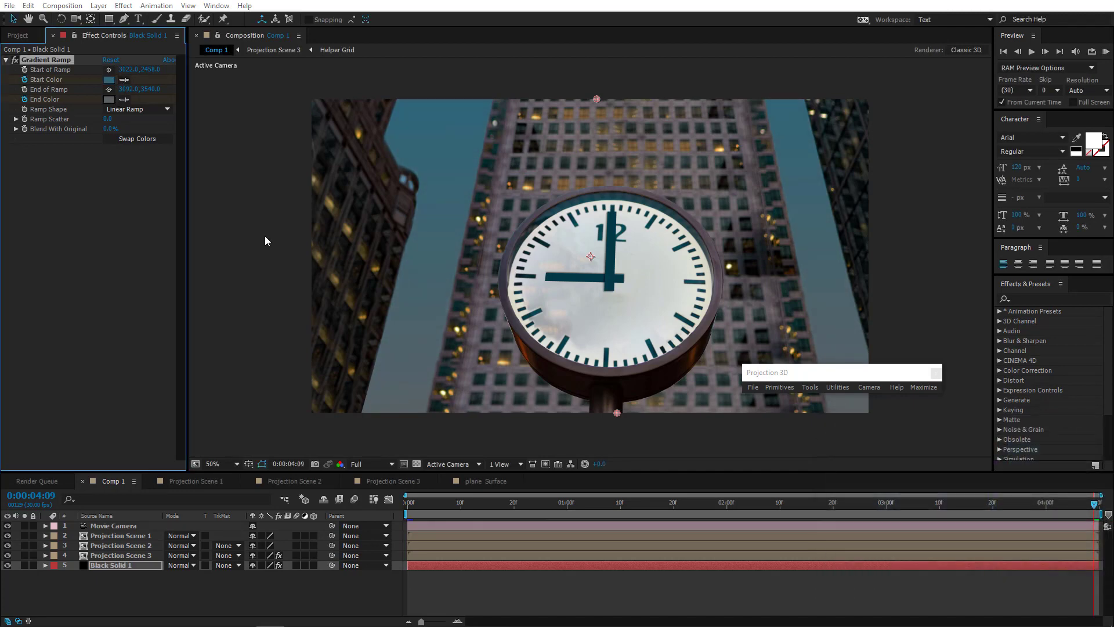
{"action": "left_click", "coordinate": [109, 100]}
{"action": "mouse_move", "coordinate": [853, 559]}
{"action": "left_mouse_down"}
{"action": "mouse_move", "coordinate": [898, 558]}
{"action": "mouse_move", "coordinate": [868, 558]}
{"action": "mouse_move", "coordinate": [836, 541]}
{"action": "mouse_move", "coordinate": [830, 523]}
{"action": "left_mouse_up"}
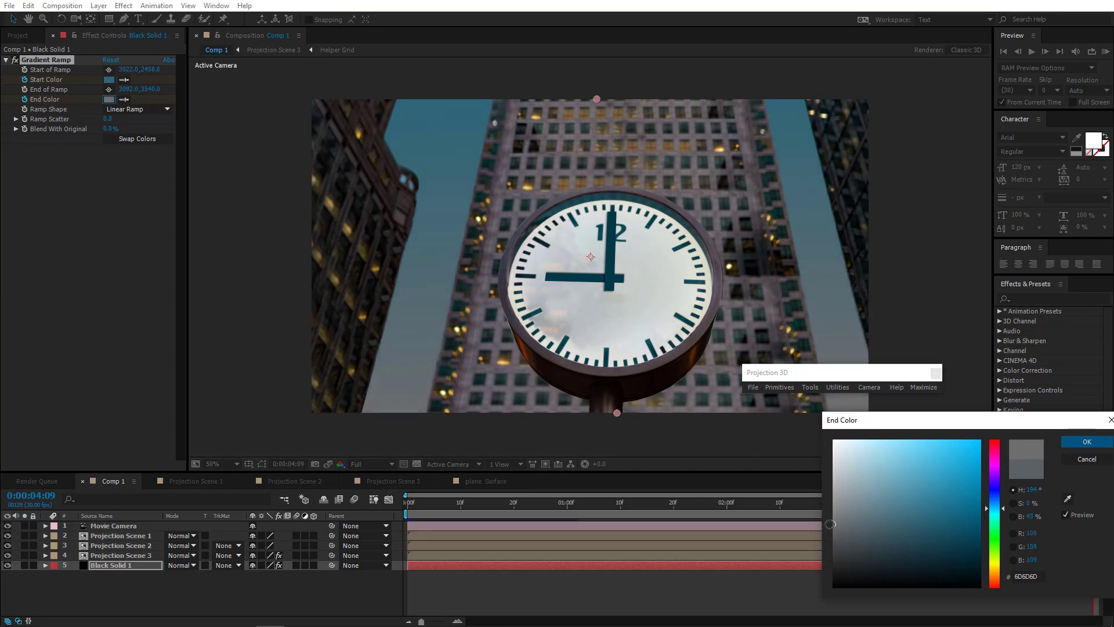
{"action": "left_click", "coordinate": [1087, 441]}
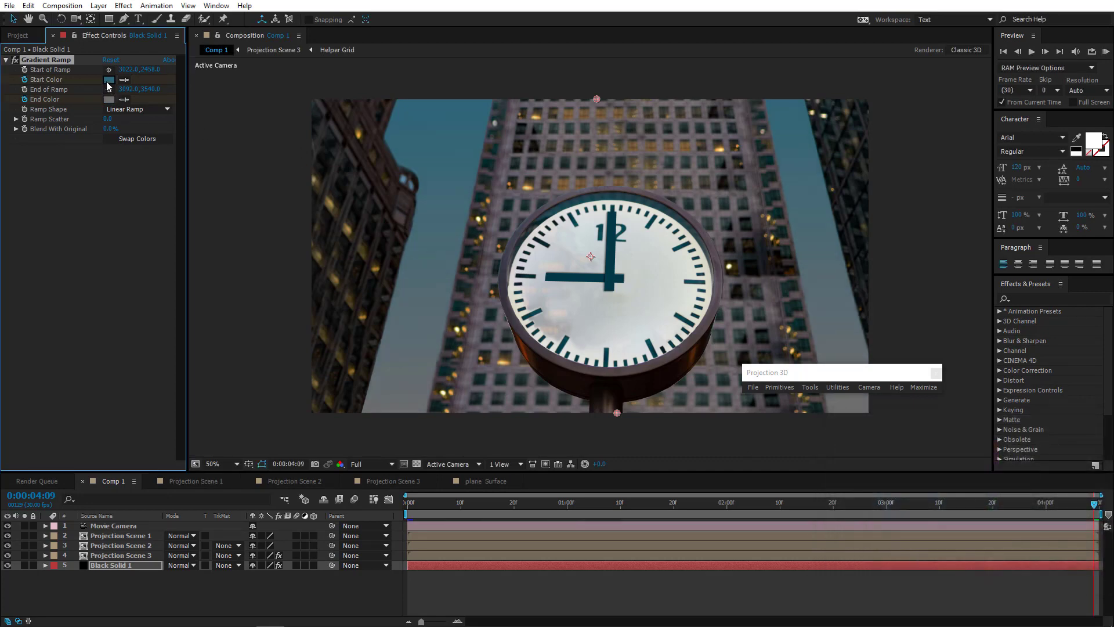
- Set the black solid's gradient start color at 0:00:04:09 to the darker blue 205464
{"action": "left_click", "coordinate": [108, 80]}
{"action": "mouse_move", "coordinate": [878, 532]}
{"action": "left_mouse_down"}
{"action": "mouse_move", "coordinate": [953, 538]}
{"action": "mouse_move", "coordinate": [955, 523]}
{"action": "mouse_move", "coordinate": [933, 530]}
{"action": "left_mouse_up"}
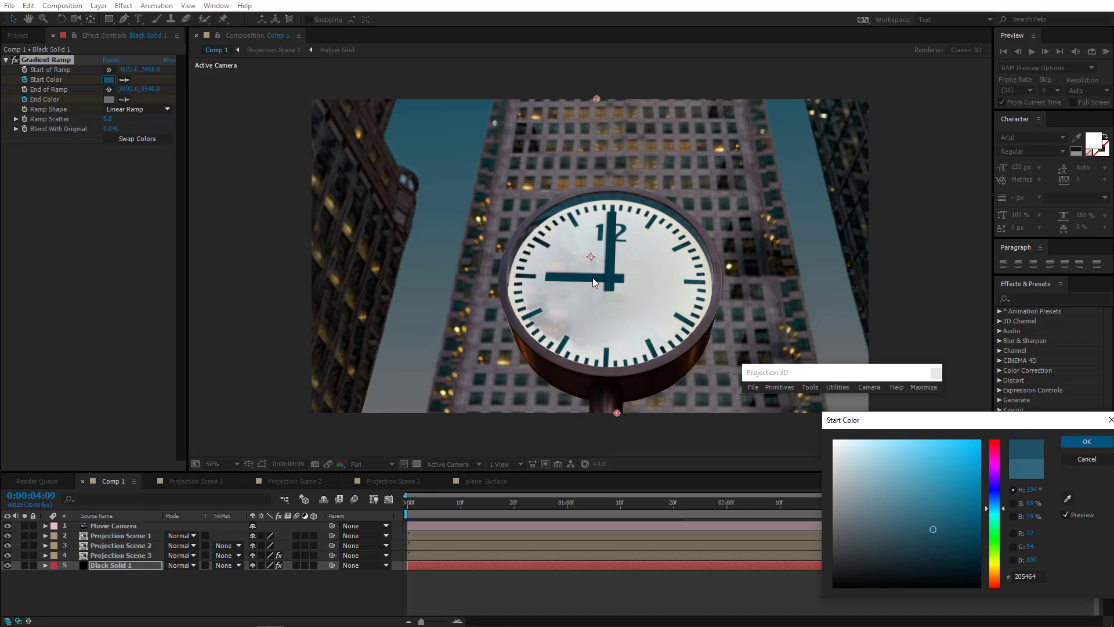
{"action": "key", "text": "Return"}
{"action": "scroll", "coordinate": [589, 282], "scroll_direction": "down", "scroll_amount": 2}
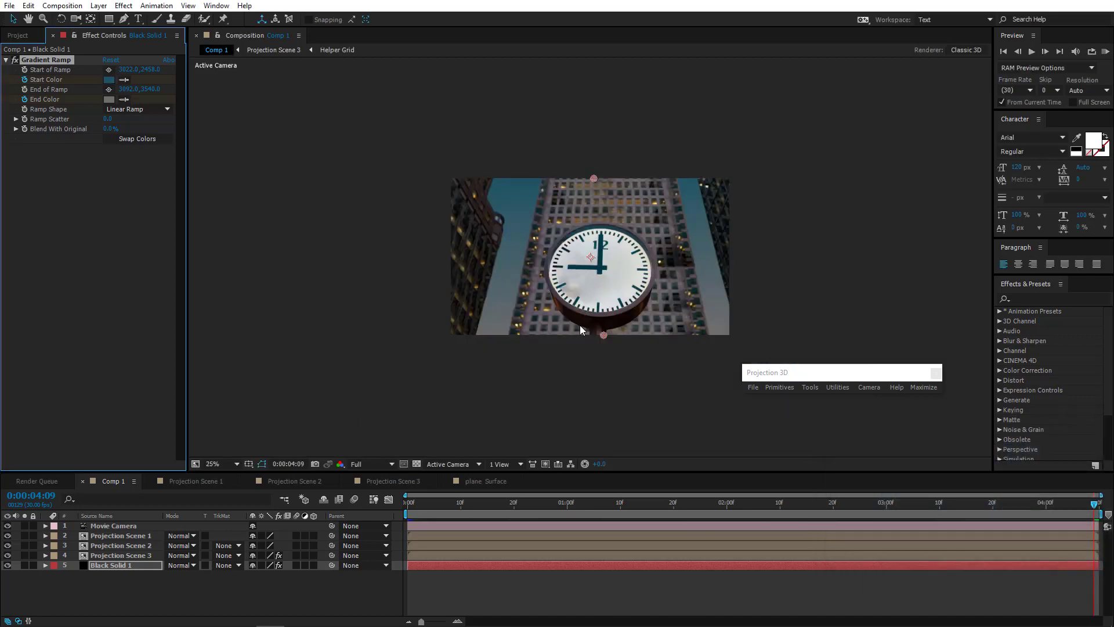
- Scrub through Comp 1 and preview its animation from the first frame to check the sky darkening
{"action": "left_click_drag", "start_coordinate": [345, 511], "coordinate": [1096, 525]}
{"action": "key", "text": "period"}
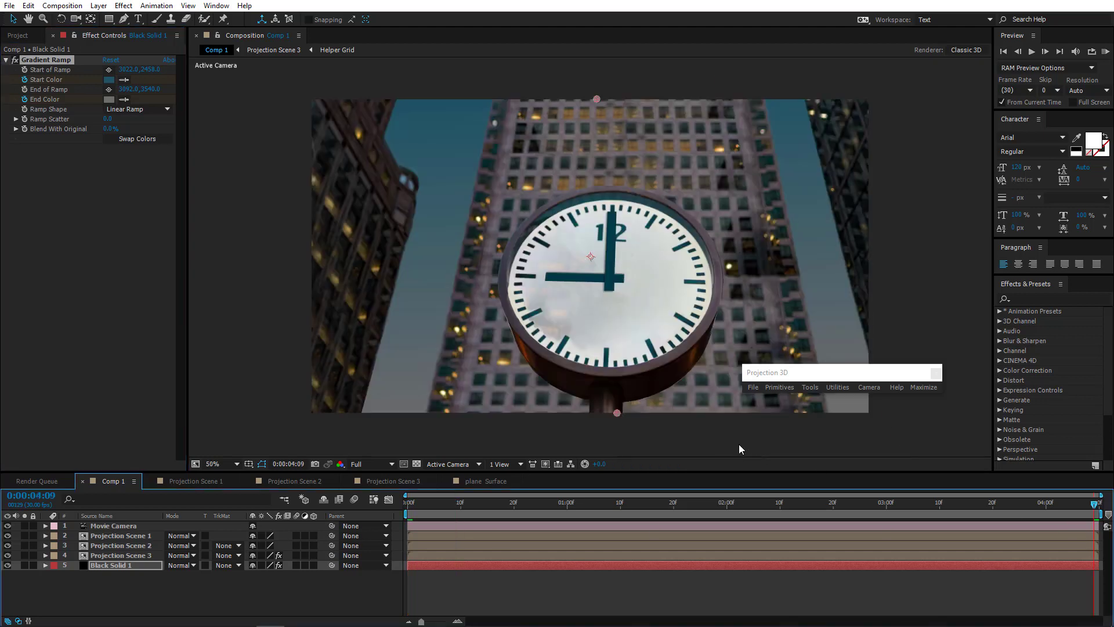
{"action": "left_click", "coordinate": [406, 508]}
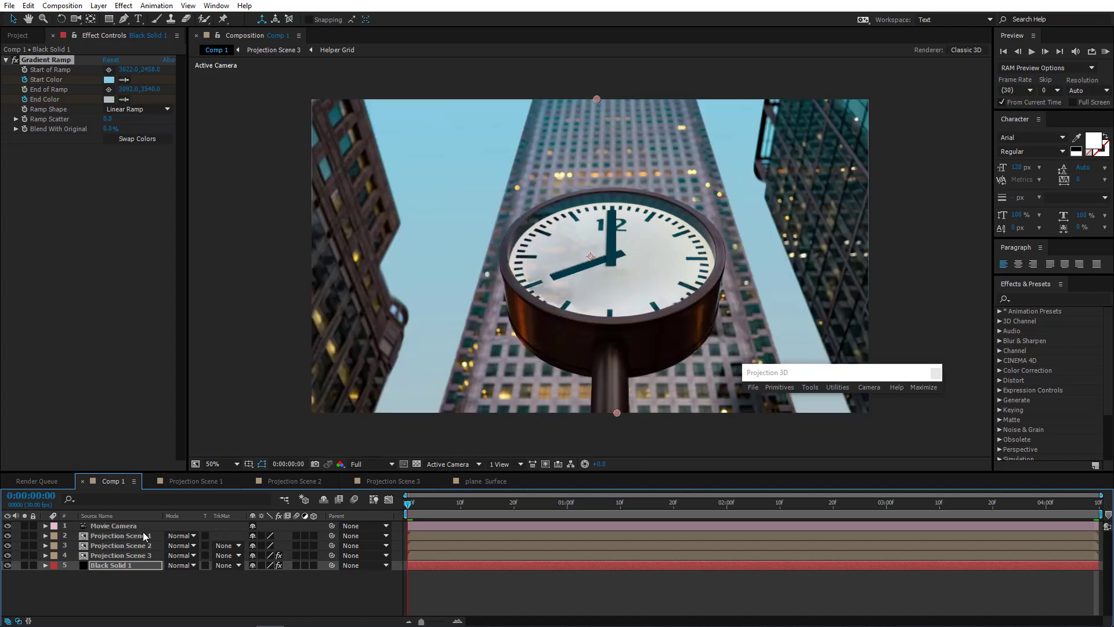
{"action": "left_click", "coordinate": [1107, 52]}
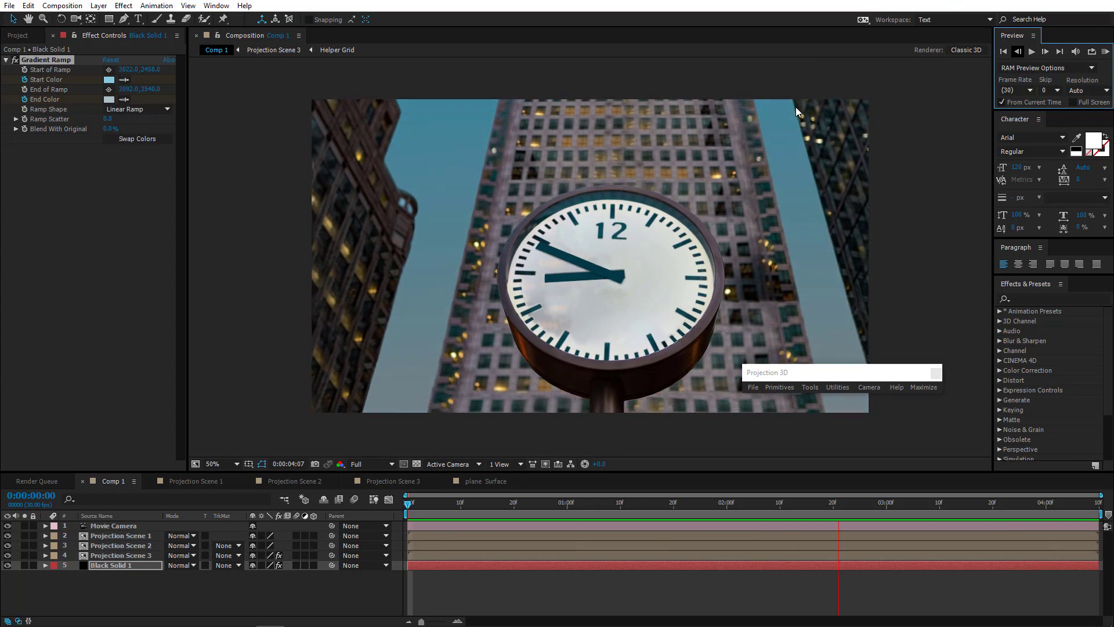
{"action": "key", "text": "space"}
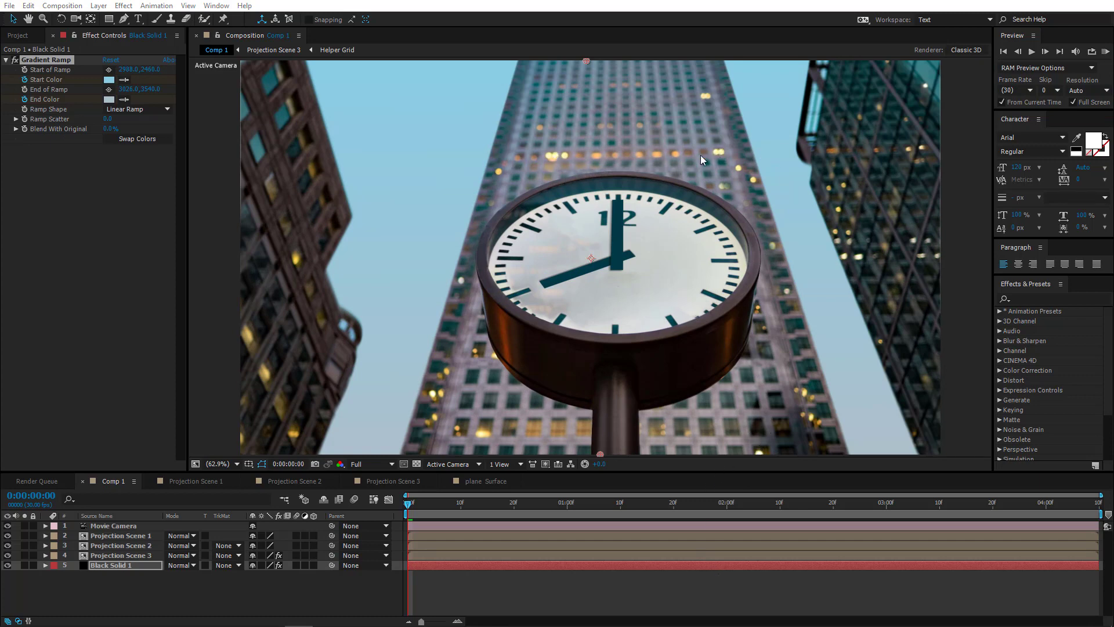
- Open the Projection Scene 3 composition and duplicate its Back layer
{"action": "left_click", "coordinate": [402, 479]}
{"action": "scroll", "coordinate": [819, 322], "scroll_direction": "down", "scroll_amount": 3}
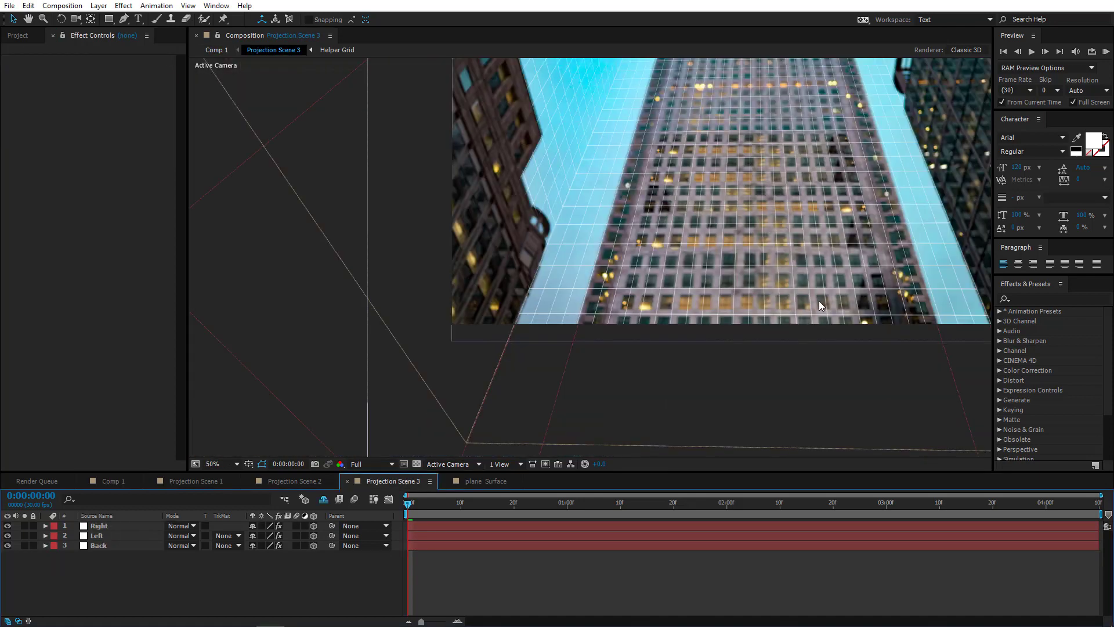
{"action": "left_click_drag", "start_coordinate": [819, 300], "coordinate": [699, 390]}
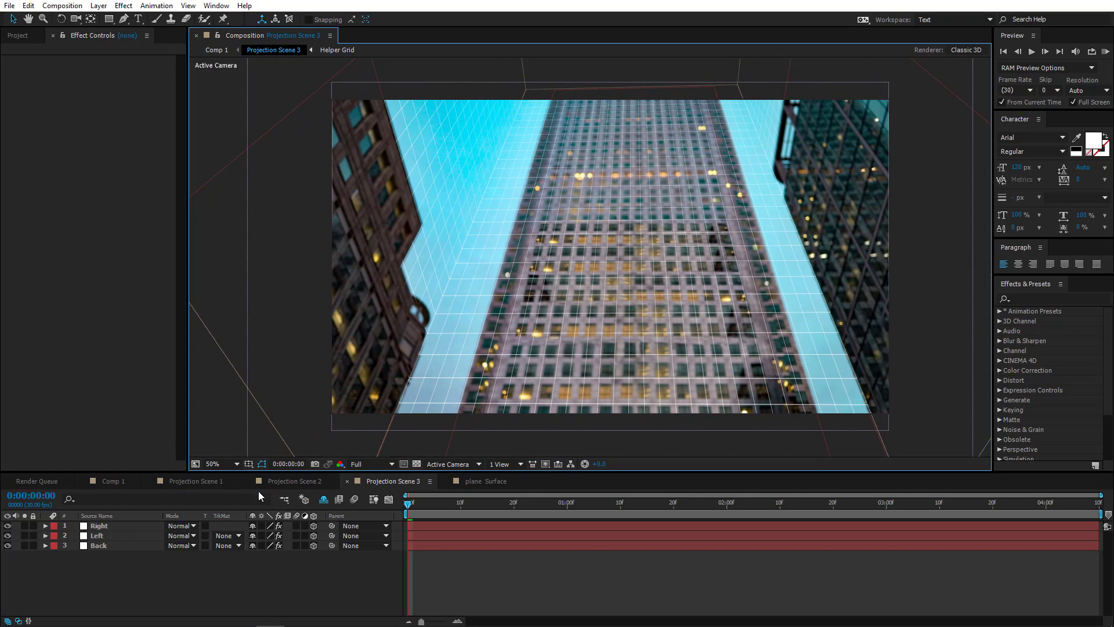
{"action": "left_click", "coordinate": [114, 546]}
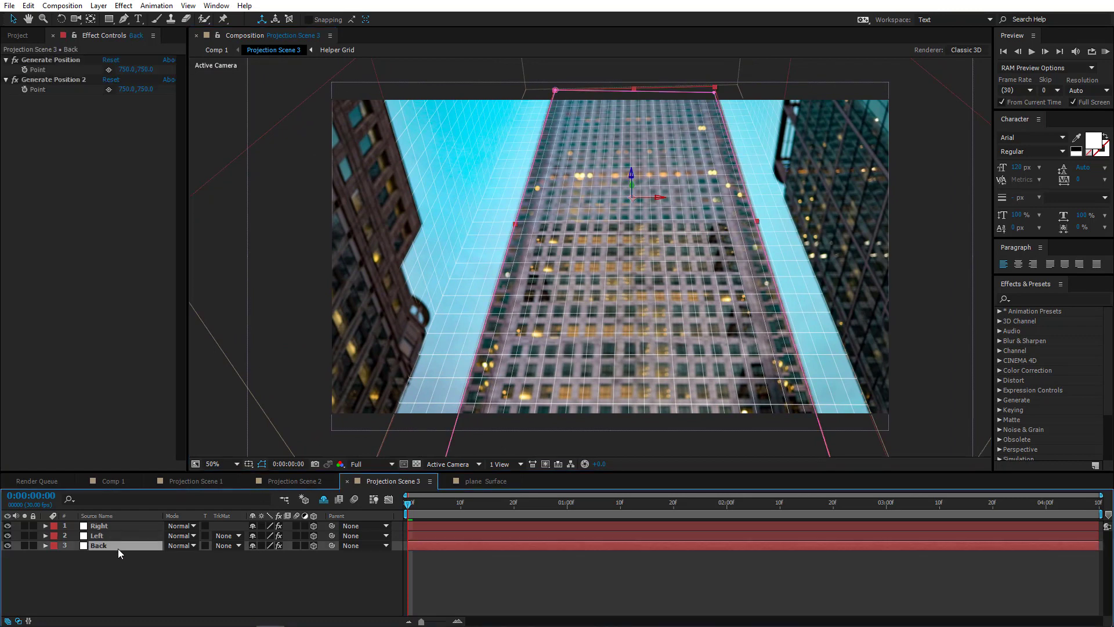
{"action": "key", "text": "ctrl+d"}
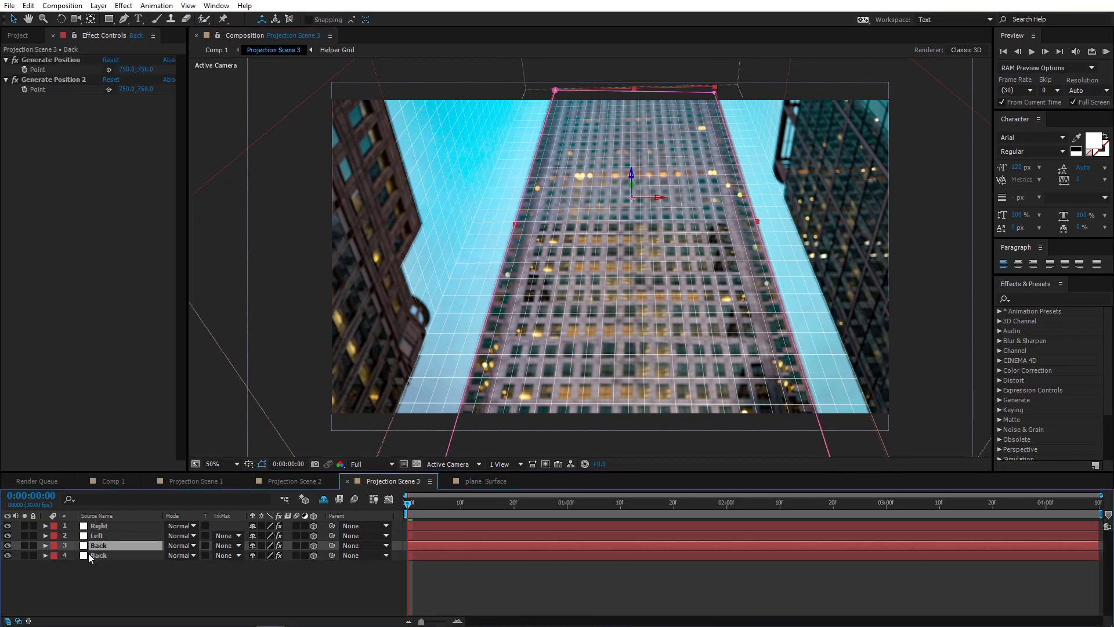
- Turn off Accepts Shadows in the material options of the upper Back layer so it renders as plain white
{"action": "left_click", "coordinate": [44, 545]}
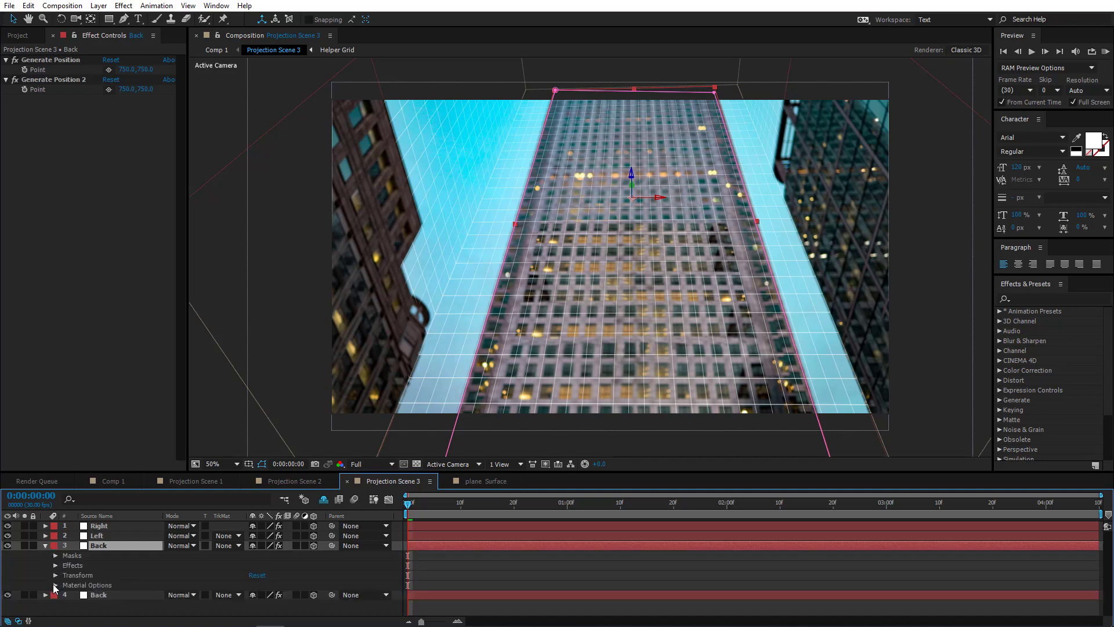
{"action": "left_click", "coordinate": [56, 586]}
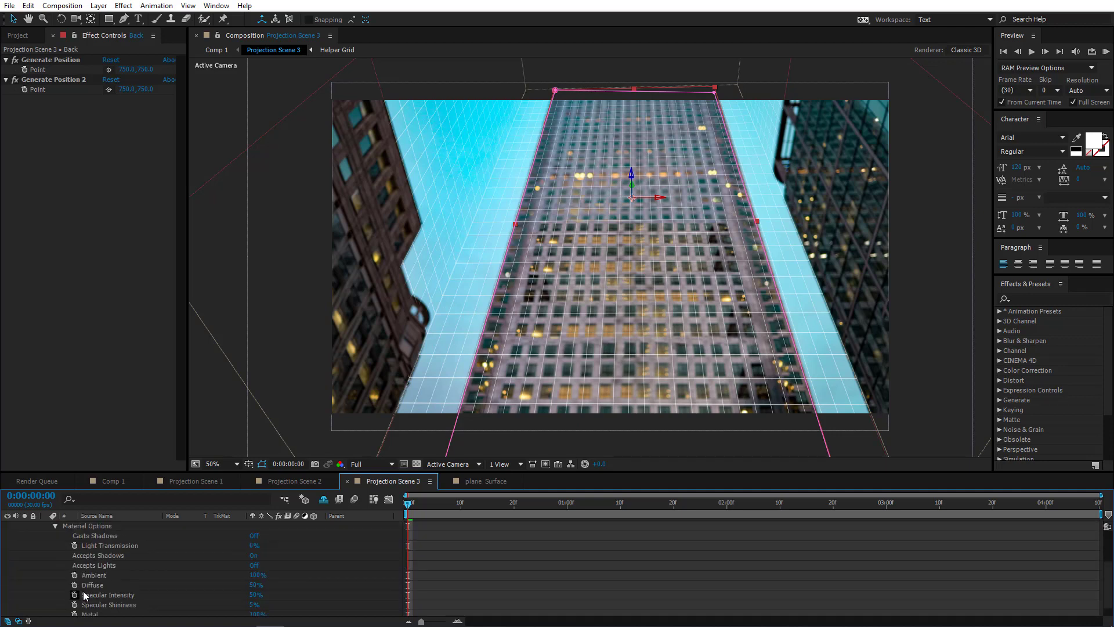
{"action": "left_click", "coordinate": [259, 555]}
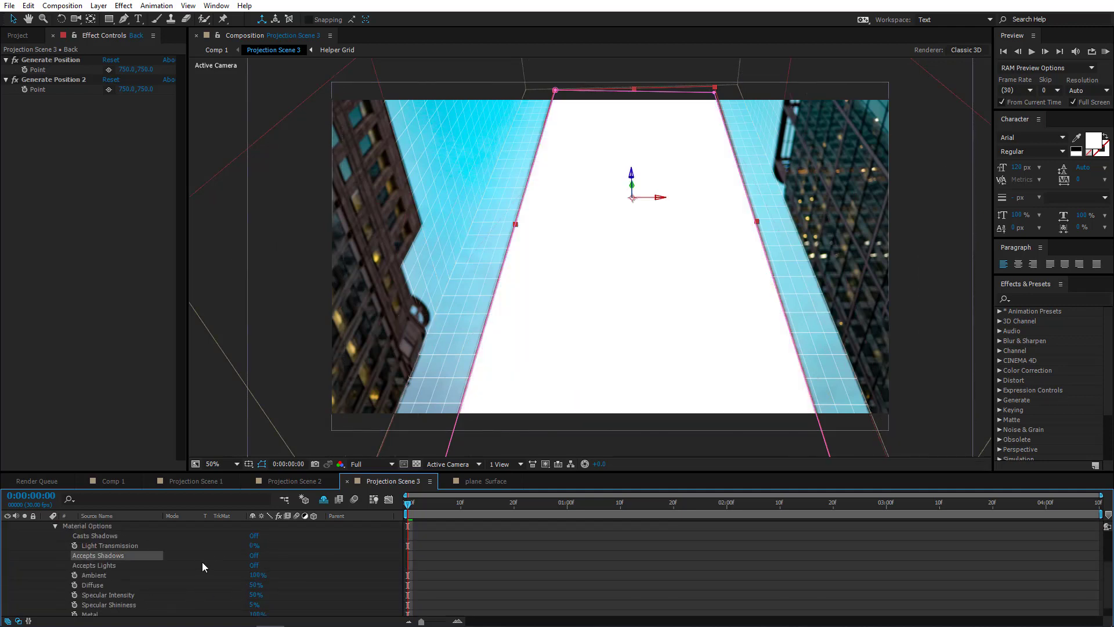
{"action": "scroll", "coordinate": [50, 562], "scroll_direction": "up", "scroll_amount": 3}
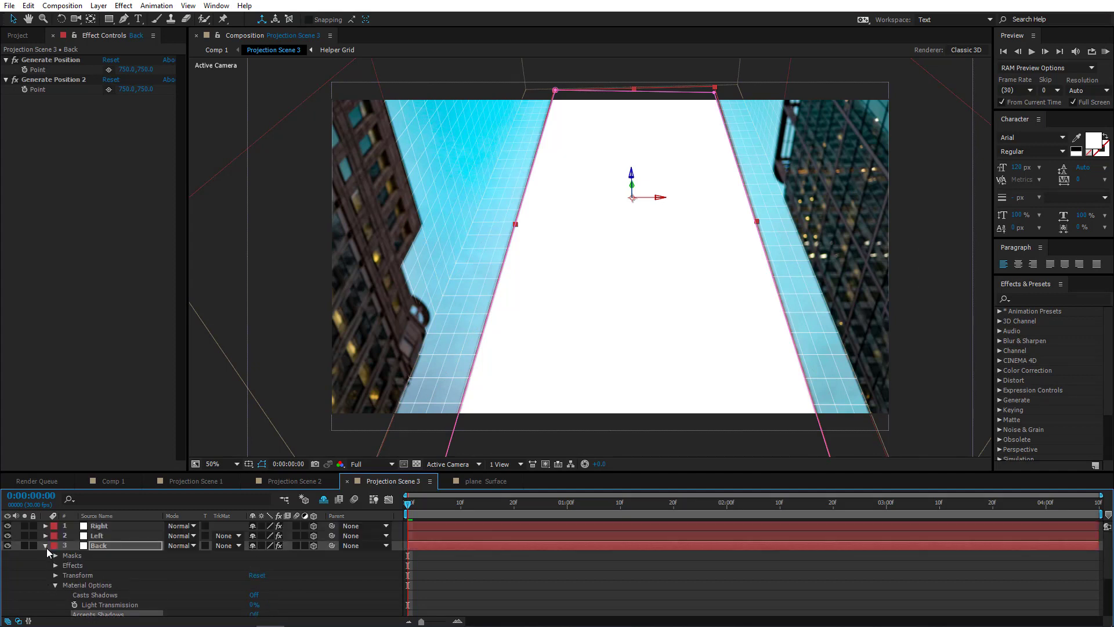
{"action": "left_click", "coordinate": [45, 546]}
- Delete Mask 1 from the upper Back layer and hide that layer
{"action": "key", "text": "ctrl+d"}
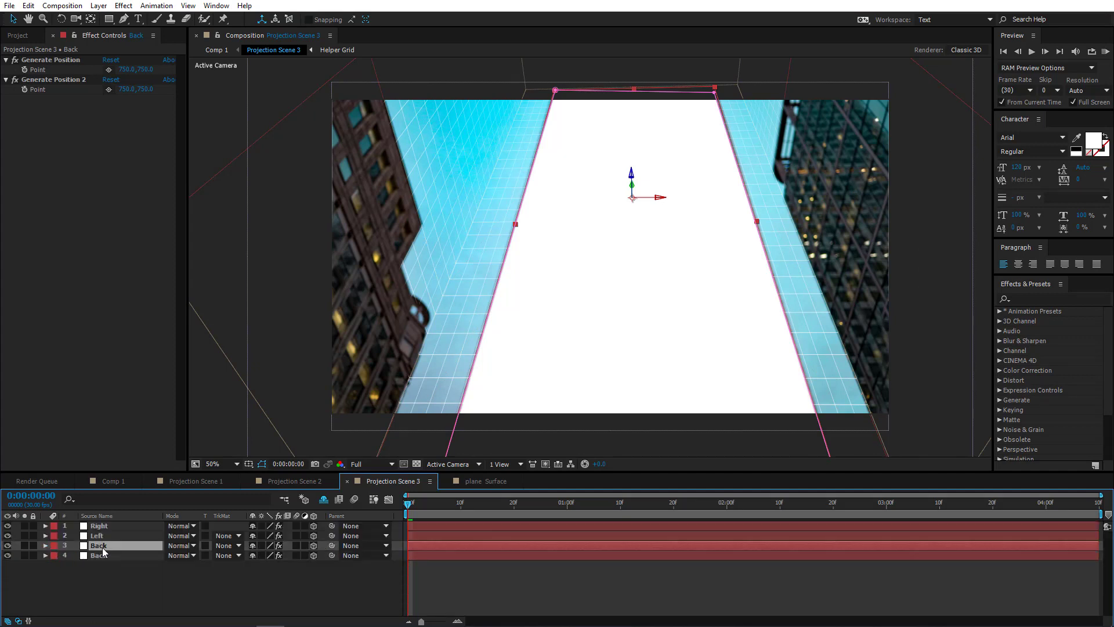
{"action": "key", "text": "m"}
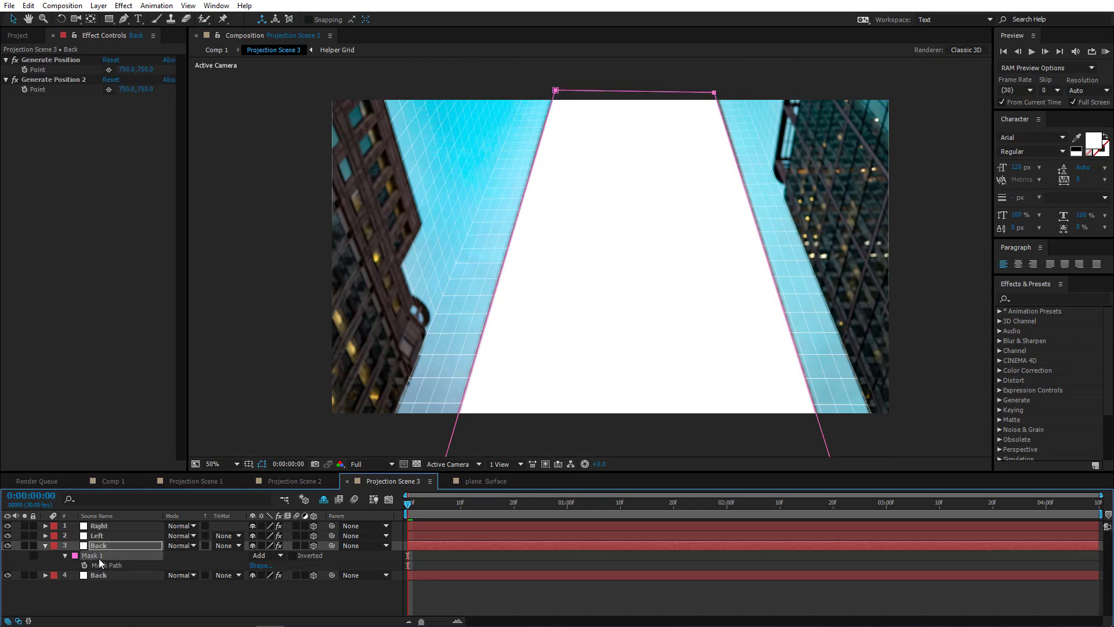
{"action": "key", "text": "Delete"}
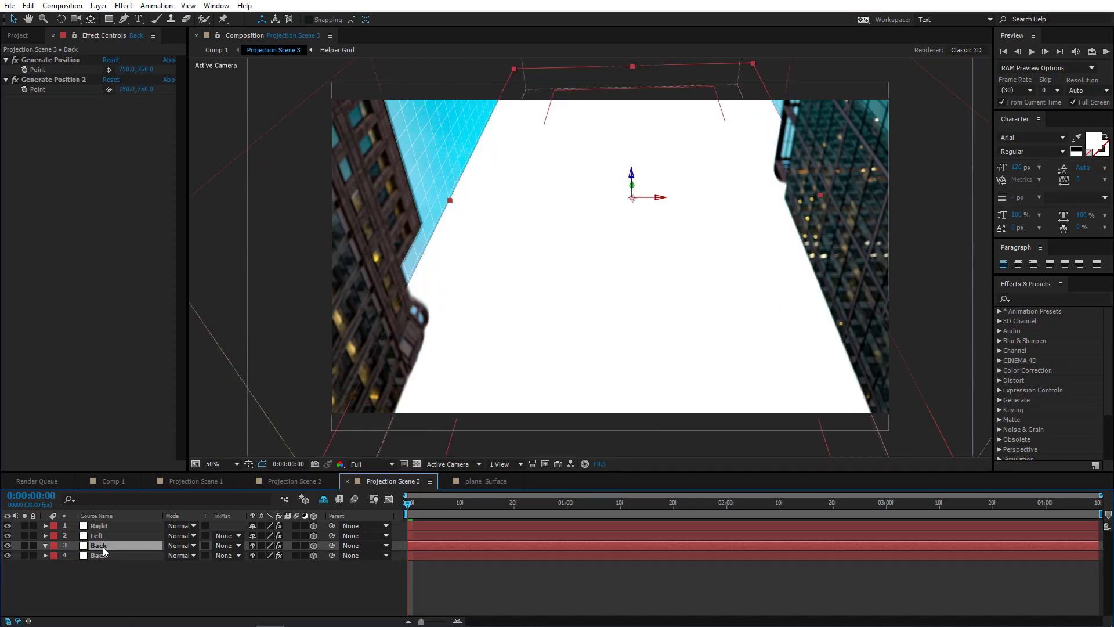
{"action": "left_click", "coordinate": [7, 546]}
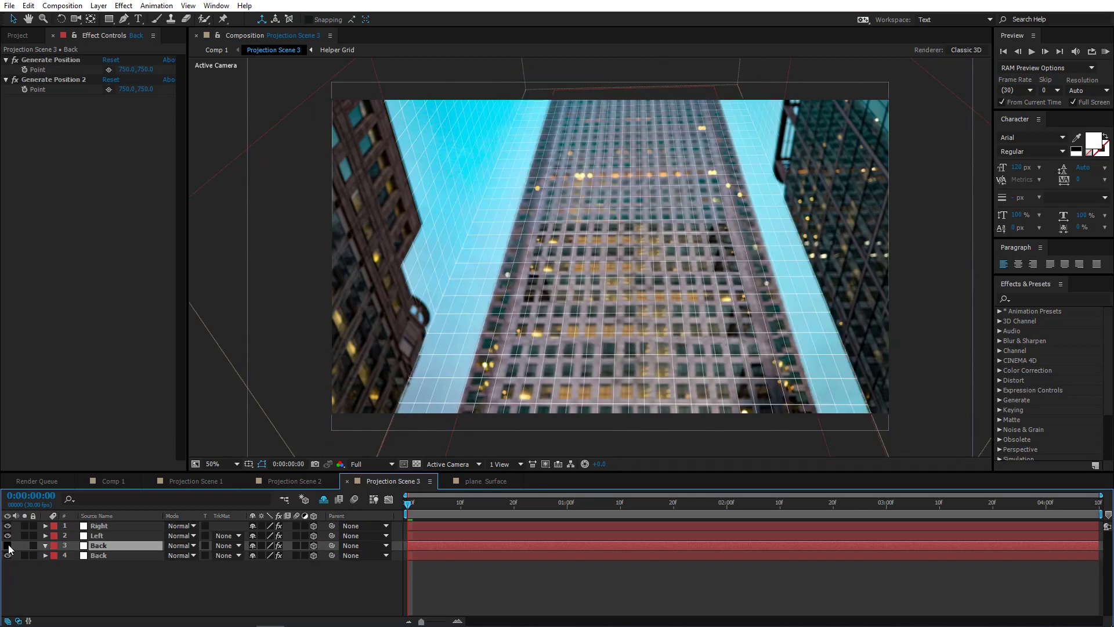
- Draw a small closed oval mask with the Pen tool on the hidden Back layer over one window of the central building
{"action": "scroll", "coordinate": [593, 317], "scroll_direction": "up", "scroll_amount": 2}
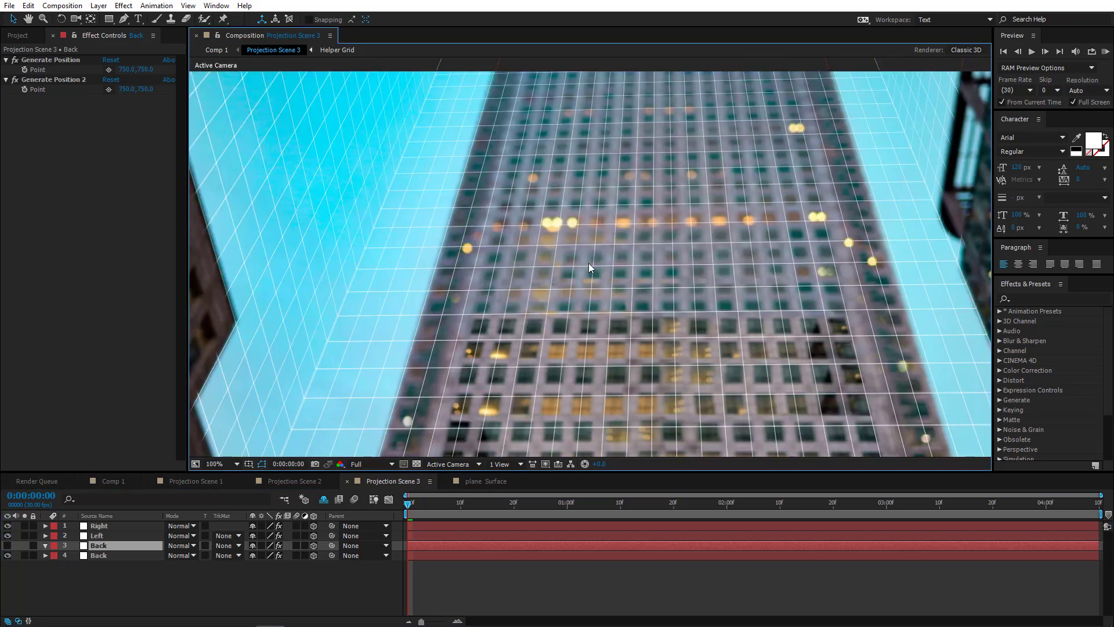
{"action": "scroll", "coordinate": [597, 223], "scroll_direction": "up", "scroll_amount": 2}
{"action": "left_click_drag", "start_coordinate": [639, 215], "coordinate": [547, 392]}
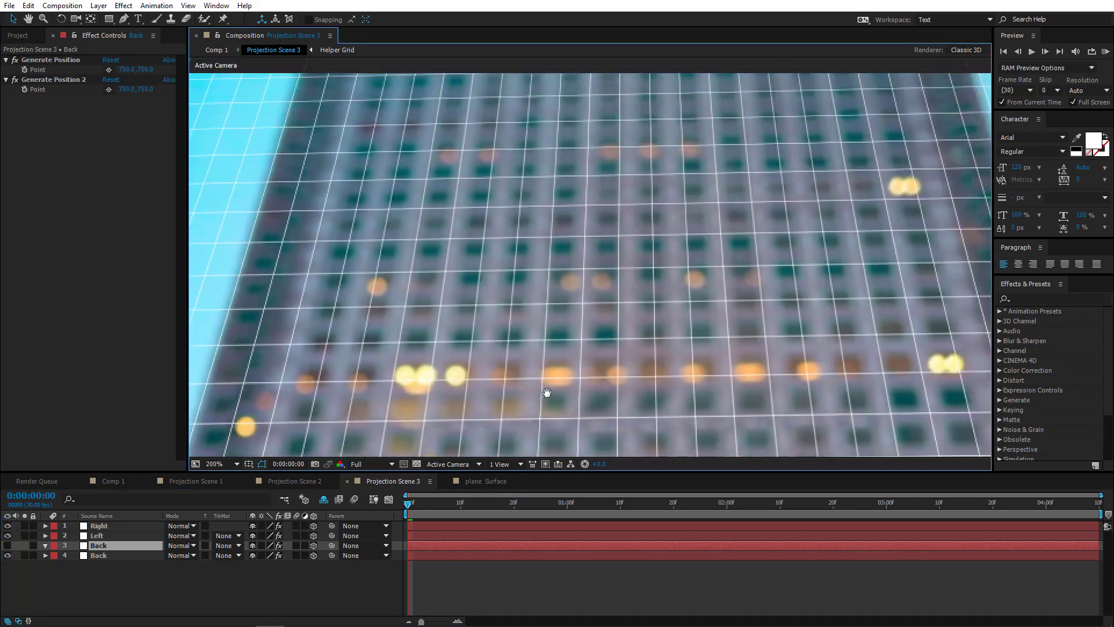
{"action": "left_click", "coordinate": [127, 17]}
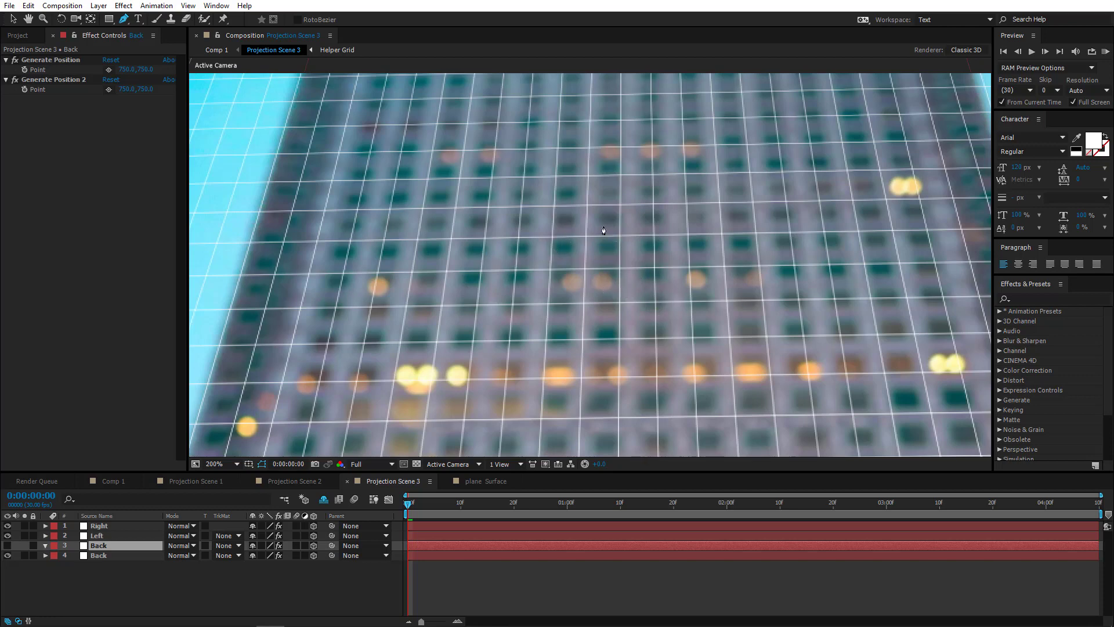
{"action": "scroll", "coordinate": [608, 230], "scroll_direction": "up", "scroll_amount": 2}
{"action": "mouse_move", "coordinate": [627, 195]}
{"action": "left_mouse_down"}
{"action": "mouse_move", "coordinate": [645, 189]}
{"action": "mouse_move", "coordinate": [618, 191]}
{"action": "left_mouse_up"}
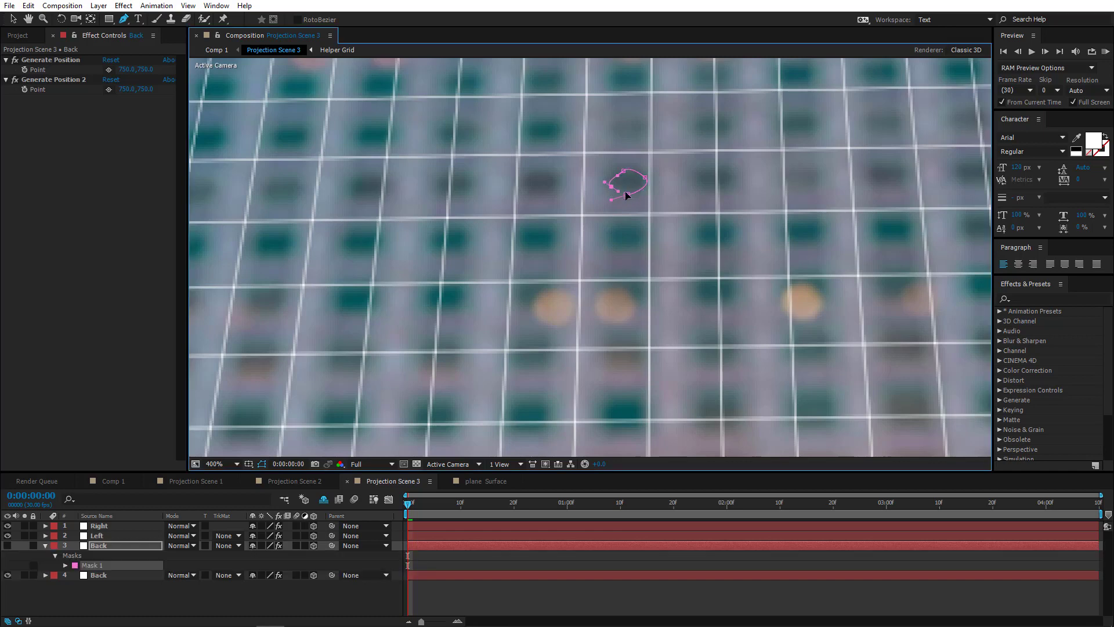
{"action": "left_click", "coordinate": [627, 197]}
{"action": "scroll", "coordinate": [658, 231], "scroll_direction": "down", "scroll_amount": 2}
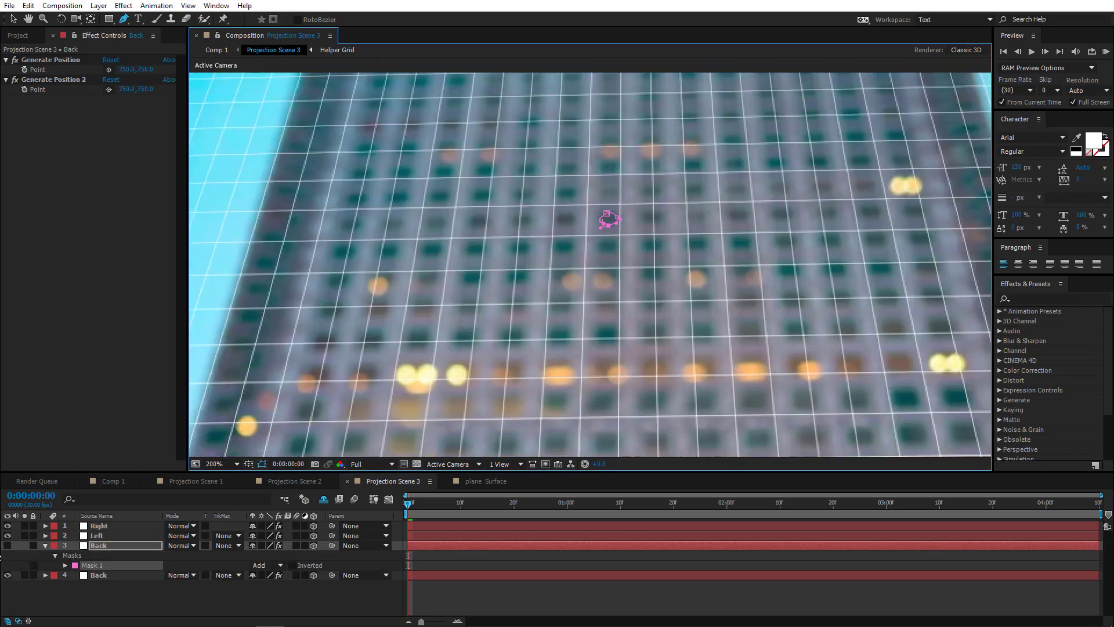
- Show the upper Back layer again and draw a second small closed window mask below and right of the first
{"action": "left_click", "coordinate": [8, 546]}
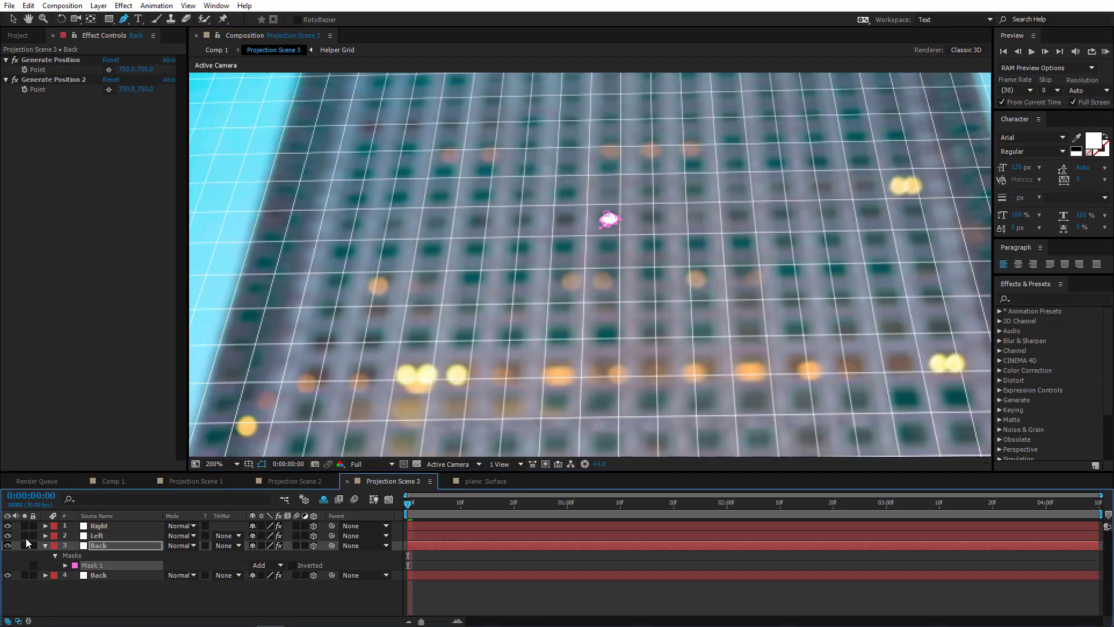
{"action": "left_click_drag", "start_coordinate": [578, 367], "coordinate": [538, 318]}
{"action": "scroll", "coordinate": [616, 321], "scroll_direction": "down", "scroll_amount": 3}
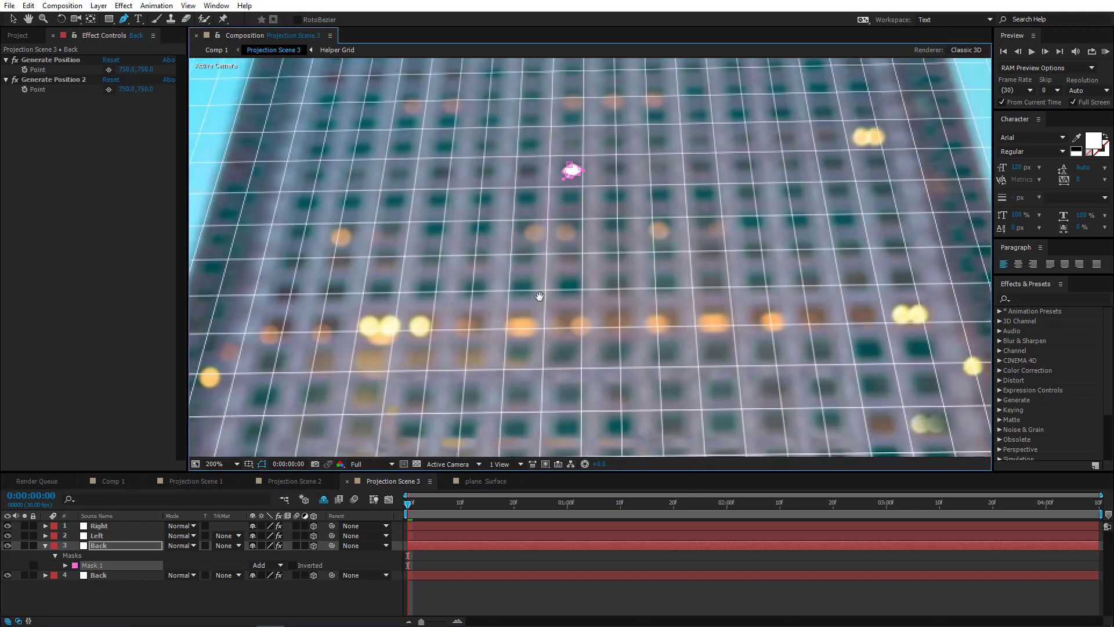
{"action": "scroll", "coordinate": [617, 321], "scroll_direction": "up", "scroll_amount": 4}
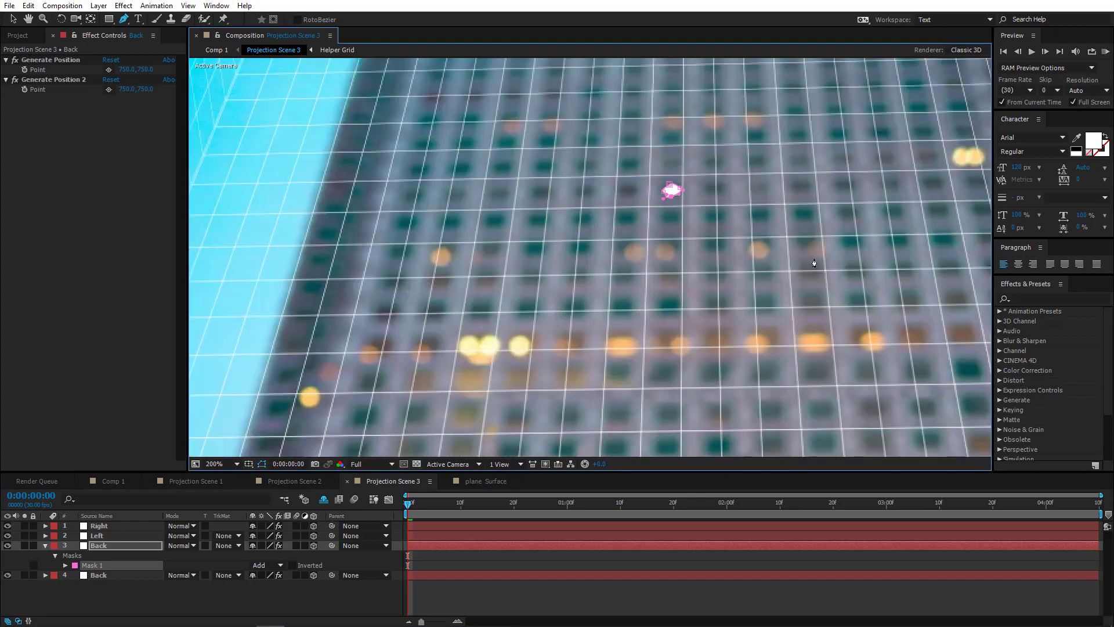
{"action": "left_click", "coordinate": [857, 276]}
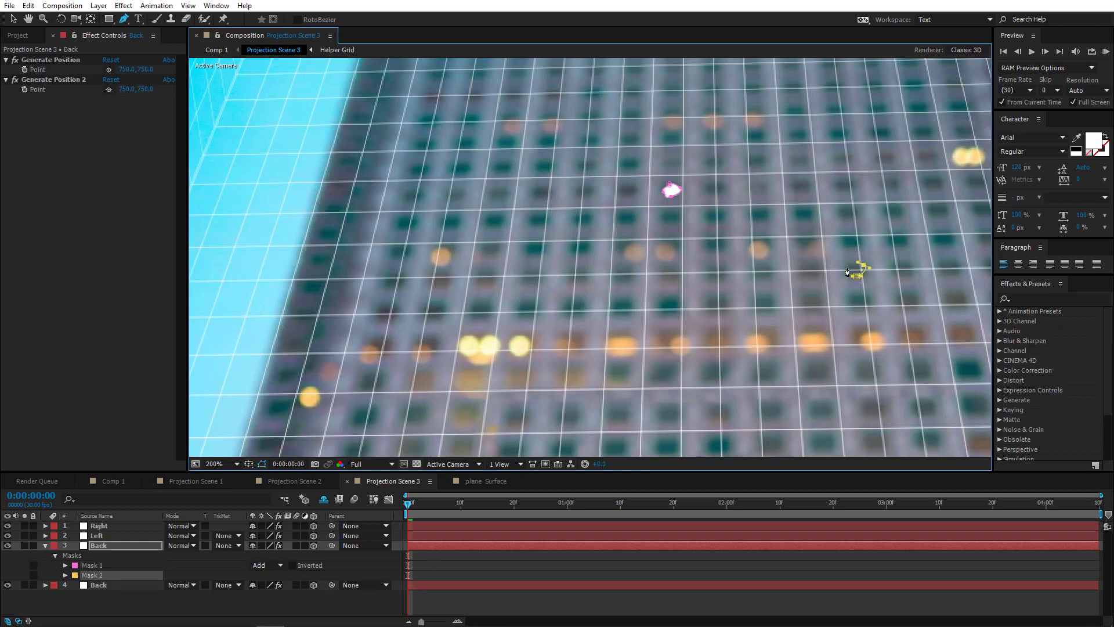
{"action": "left_click_drag", "start_coordinate": [848, 268], "coordinate": [845, 274]}
{"action": "left_click", "coordinate": [856, 276]}
- Draw two more small closed masks over windows farther down the building, one near its left side and one near its right
{"action": "left_click_drag", "start_coordinate": [397, 461], "coordinate": [416, 346]}
{"action": "left_click", "coordinate": [425, 353]}
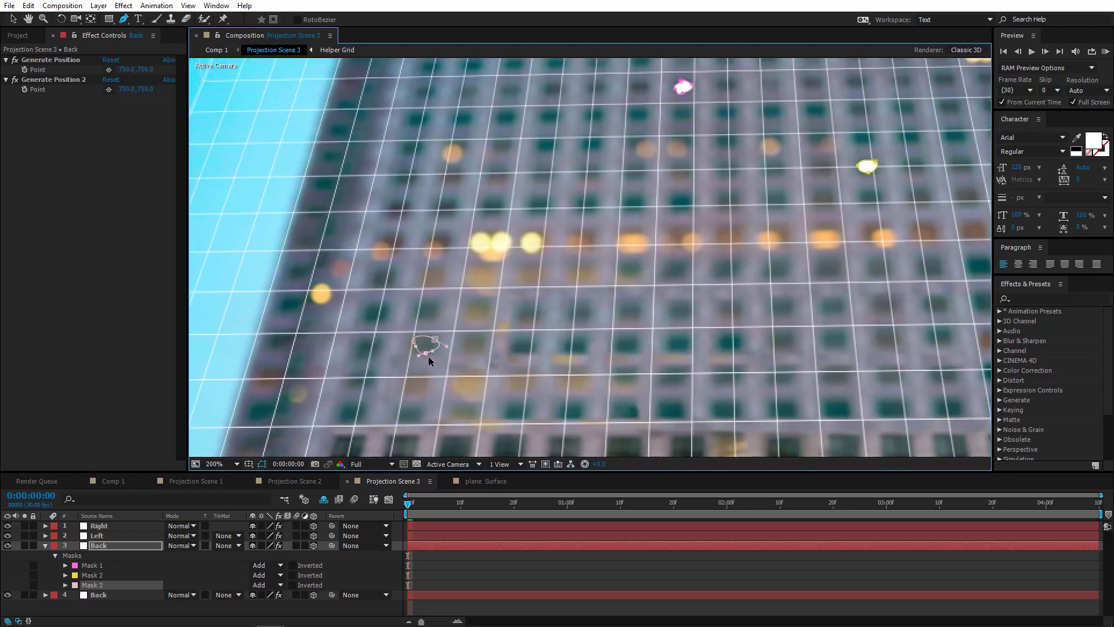
{"action": "scroll", "coordinate": [464, 364], "scroll_direction": "down", "scroll_amount": 1}
{"action": "left_click_drag", "start_coordinate": [559, 365], "coordinate": [537, 344]}
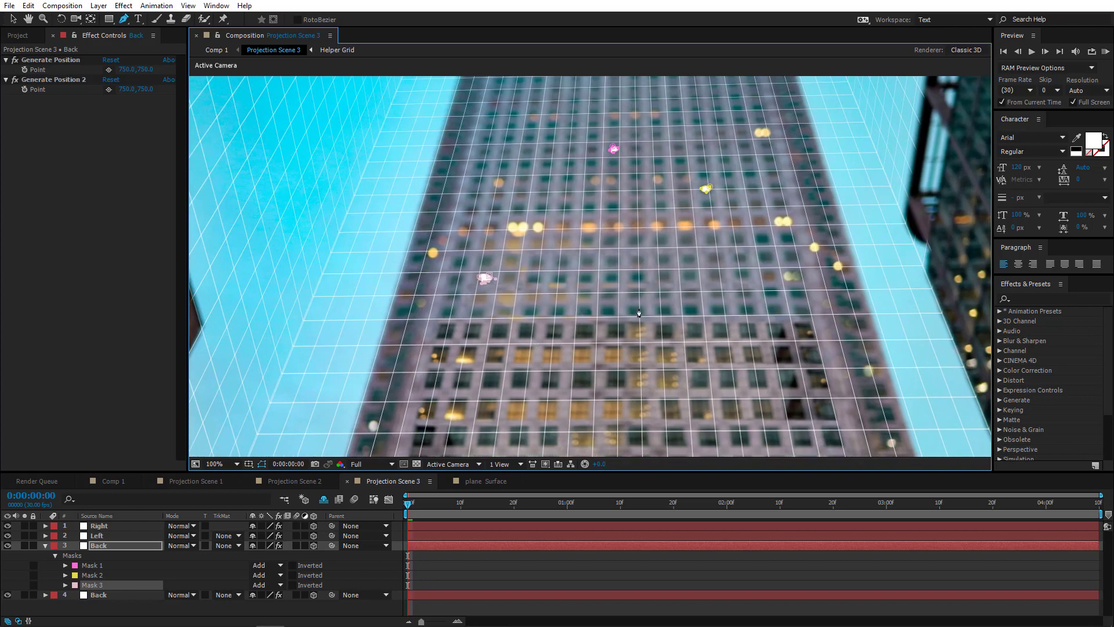
{"action": "scroll", "coordinate": [684, 299], "scroll_direction": "up", "scroll_amount": 1}
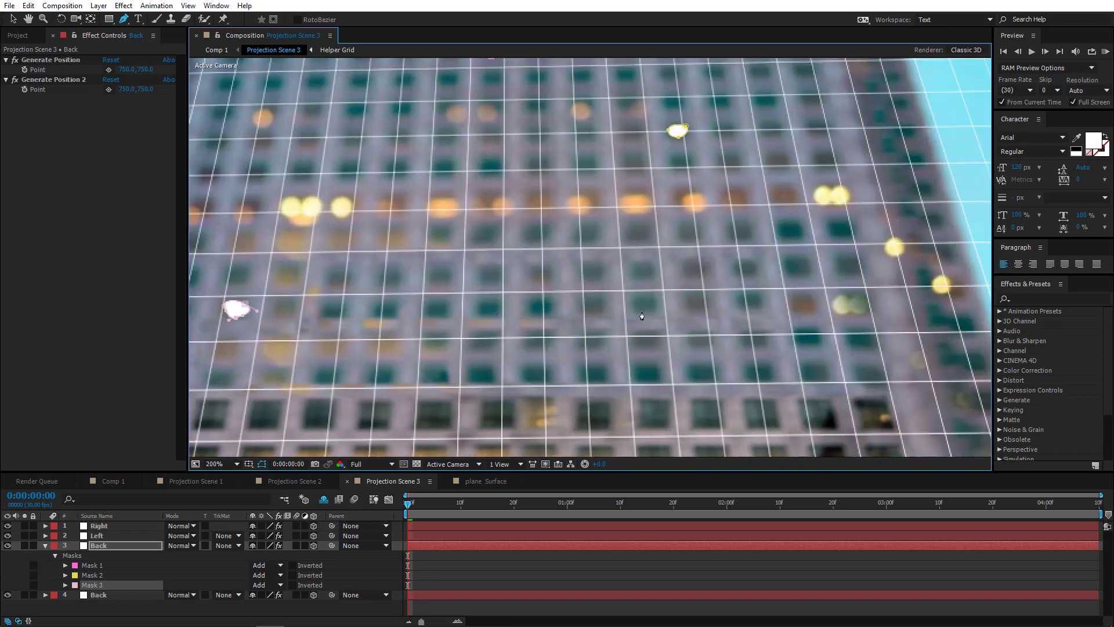
{"action": "mouse_move", "coordinate": [697, 311]}
{"action": "left_mouse_down"}
{"action": "mouse_move", "coordinate": [709, 303]}
{"action": "mouse_move", "coordinate": [684, 308]}
{"action": "left_mouse_up"}
{"action": "left_click", "coordinate": [697, 311]}
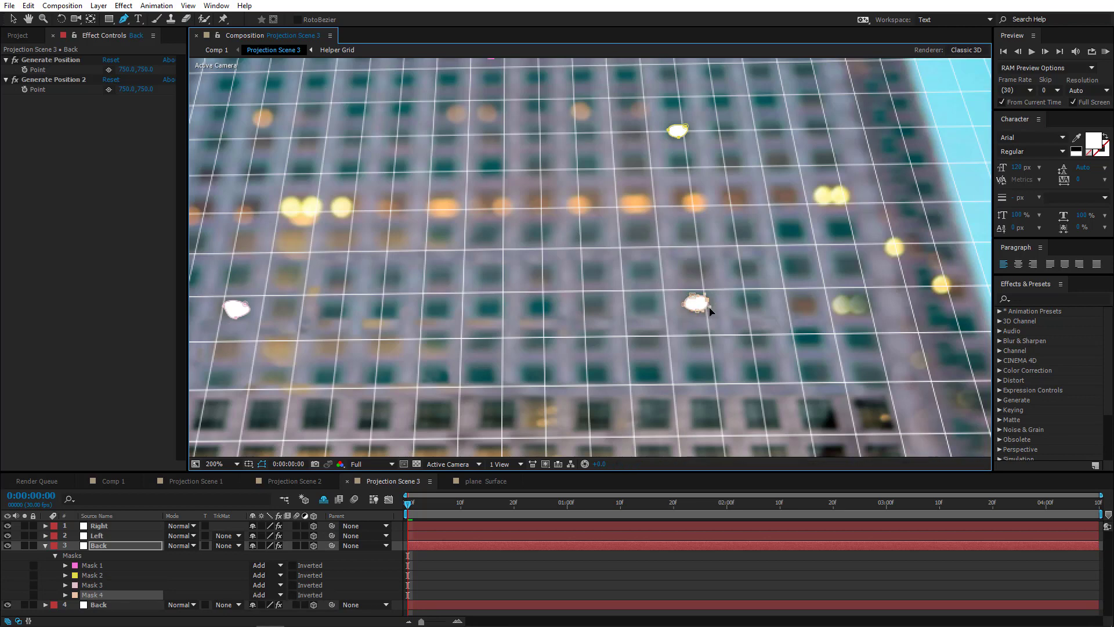
- Draw a closed dome-shaped mask over a right-hand window in the second row of the building's sharper lower section
{"action": "scroll", "coordinate": [721, 357], "scroll_direction": "down", "scroll_amount": 1}
{"action": "left_click_drag", "start_coordinate": [571, 374], "coordinate": [658, 281]}
{"action": "scroll", "coordinate": [762, 288], "scroll_direction": "up", "scroll_amount": 1}
{"action": "left_click_drag", "start_coordinate": [762, 288], "coordinate": [536, 294]}
{"action": "left_click", "coordinate": [647, 306]}
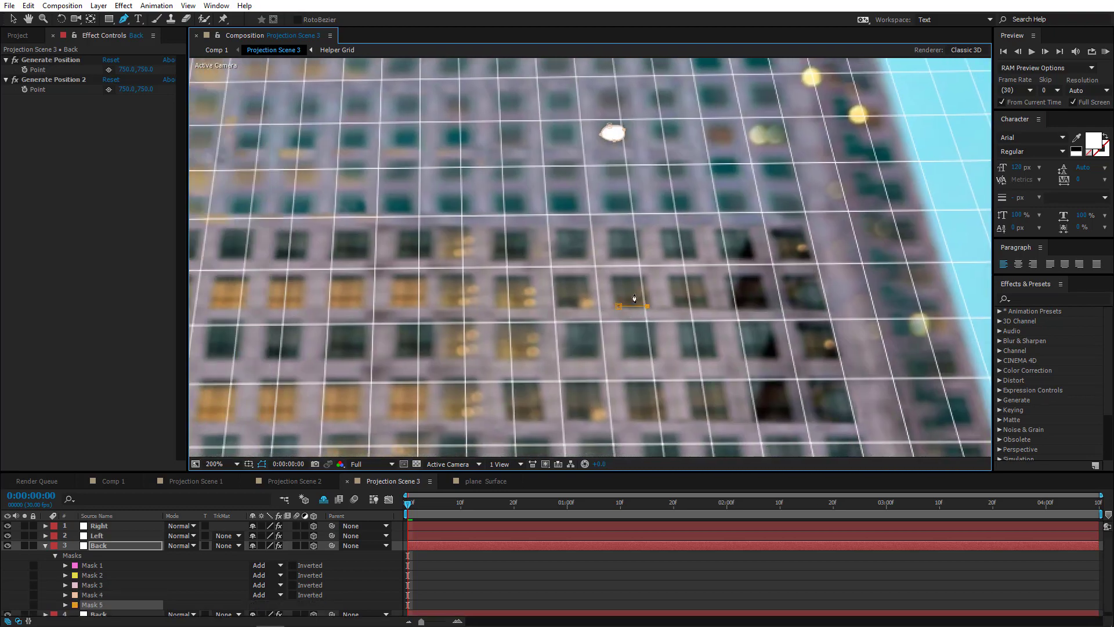
{"action": "left_click", "coordinate": [634, 292]}
{"action": "left_click", "coordinate": [617, 309]}
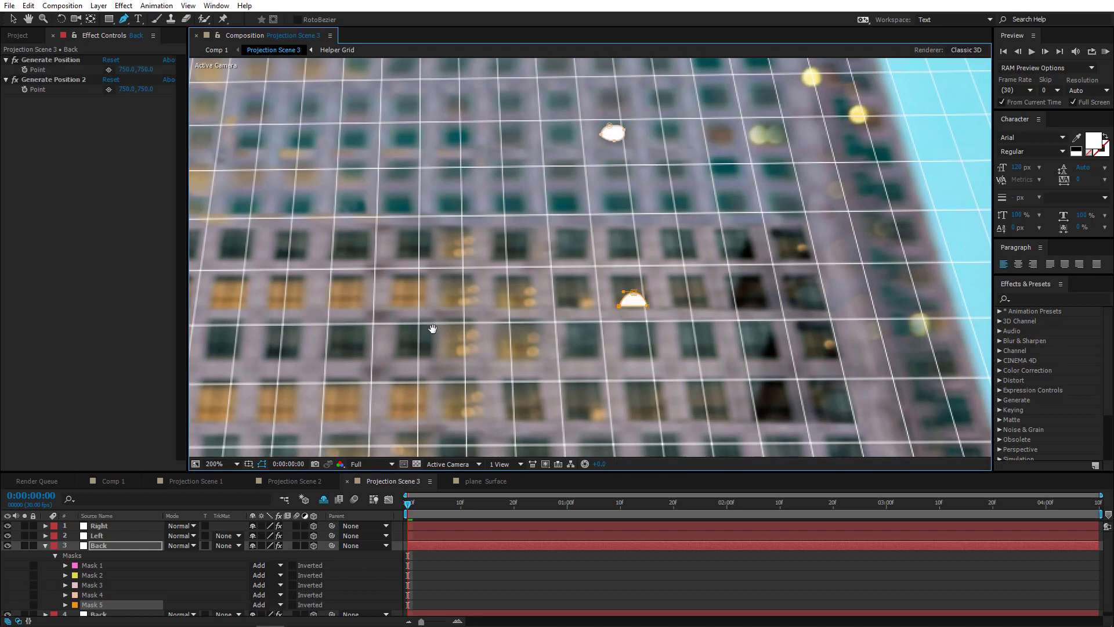
- Add a similar dome-shaped mask on a window two rows lower and slightly farther right
{"action": "left_click_drag", "start_coordinate": [428, 331], "coordinate": [612, 266]}
{"action": "left_click_drag", "start_coordinate": [787, 332], "coordinate": [702, 315]}
{"action": "left_click", "coordinate": [793, 342]}
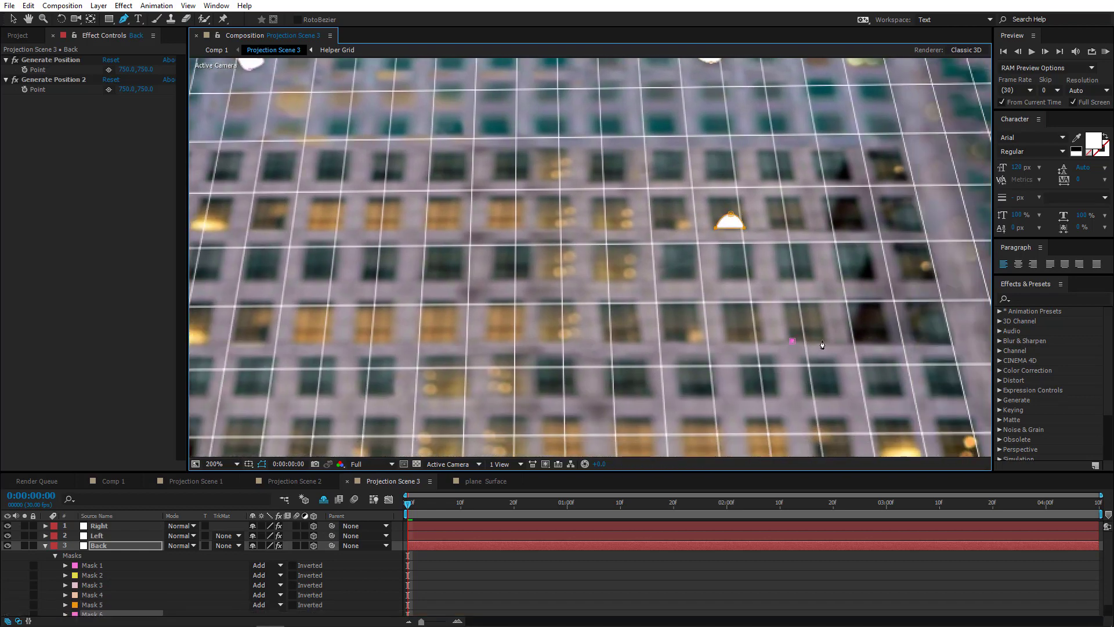
{"action": "left_click_drag", "start_coordinate": [808, 328], "coordinate": [799, 327]}
{"action": "left_click", "coordinate": [792, 341]}
- Draw a dome-shaped mask over a window on the building's left side, beside the two dark windows
{"action": "left_click_drag", "start_coordinate": [471, 343], "coordinate": [567, 248]}
{"action": "scroll", "coordinate": [295, 343], "scroll_direction": "down", "scroll_amount": 1}
{"action": "left_click_drag", "start_coordinate": [409, 343], "coordinate": [464, 348]}
{"action": "scroll", "coordinate": [535, 360], "scroll_direction": "up", "scroll_amount": 2}
{"action": "left_click", "coordinate": [451, 365]}
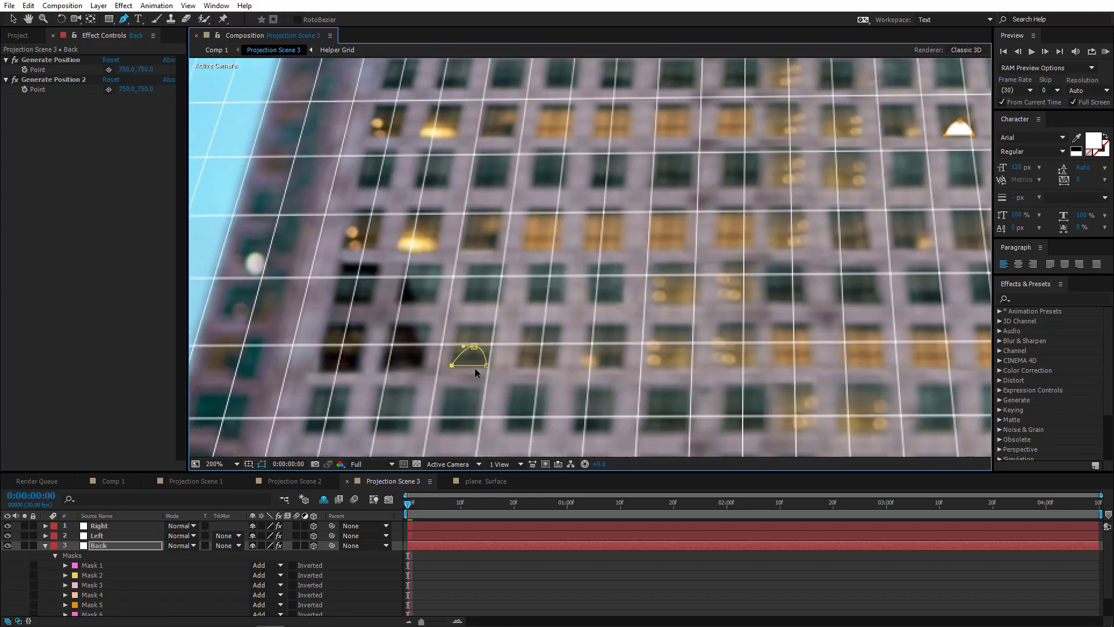
- Draw a closed dome-shaped mask over a dark window near the building's lower right corner
{"action": "scroll", "coordinate": [485, 375], "scroll_direction": "down", "scroll_amount": 1}
{"action": "left_click_drag", "start_coordinate": [593, 440], "coordinate": [517, 275]}
{"action": "left_click_drag", "start_coordinate": [633, 288], "coordinate": [596, 330]}
{"action": "left_click", "coordinate": [810, 390]}
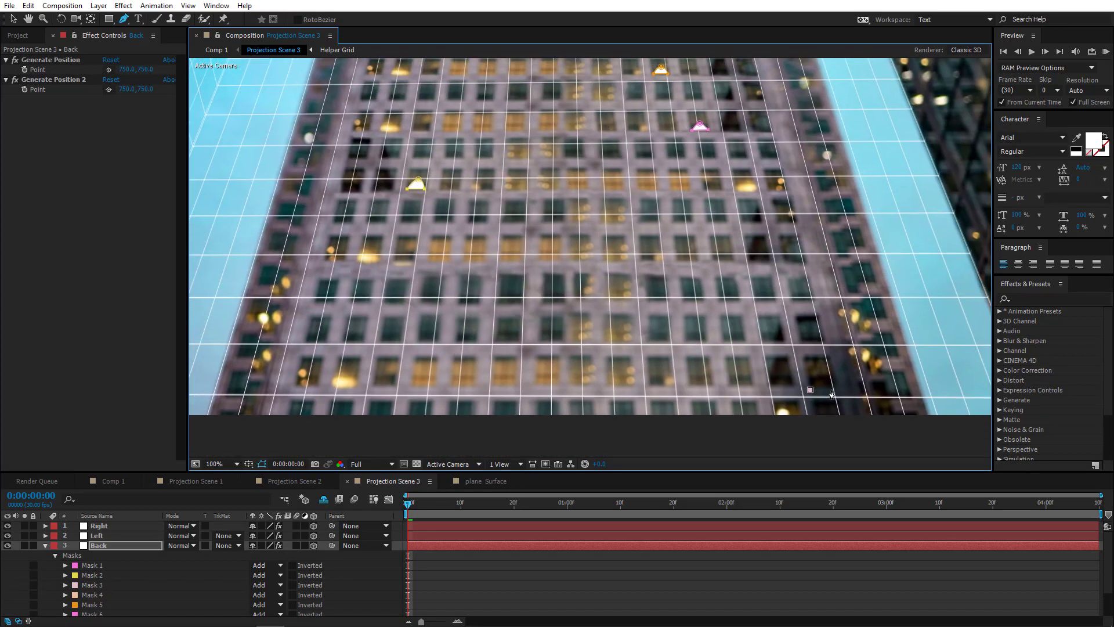
{"action": "left_click", "coordinate": [836, 389]}
{"action": "left_click_drag", "start_coordinate": [824, 378], "coordinate": [812, 375]}
{"action": "left_click", "coordinate": [810, 390]}
- Draw a closed curved mask over the leftmost window of a row near the building's lower left corner
{"action": "left_click", "coordinate": [308, 340]}
{"action": "left_click_drag", "start_coordinate": [321, 327], "coordinate": [673, 371]}
{"action": "left_click", "coordinate": [307, 340]}
{"action": "scroll", "coordinate": [322, 325], "scroll_direction": "up", "scroll_amount": 1}
{"action": "left_click_drag", "start_coordinate": [449, 379], "coordinate": [474, 241]}
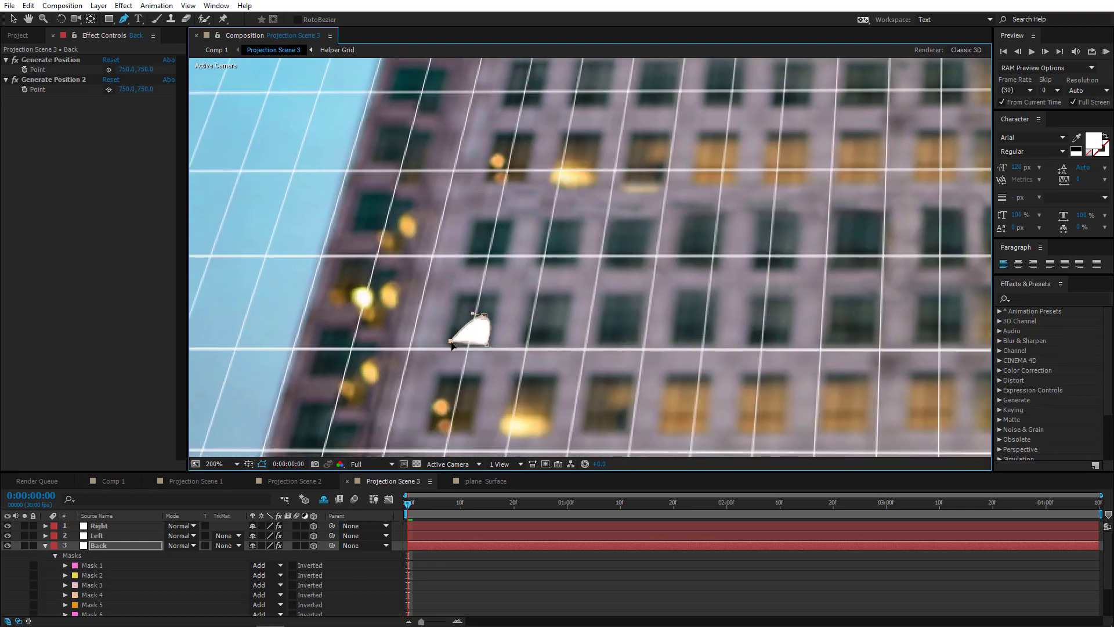
{"action": "key", "text": "comma"}
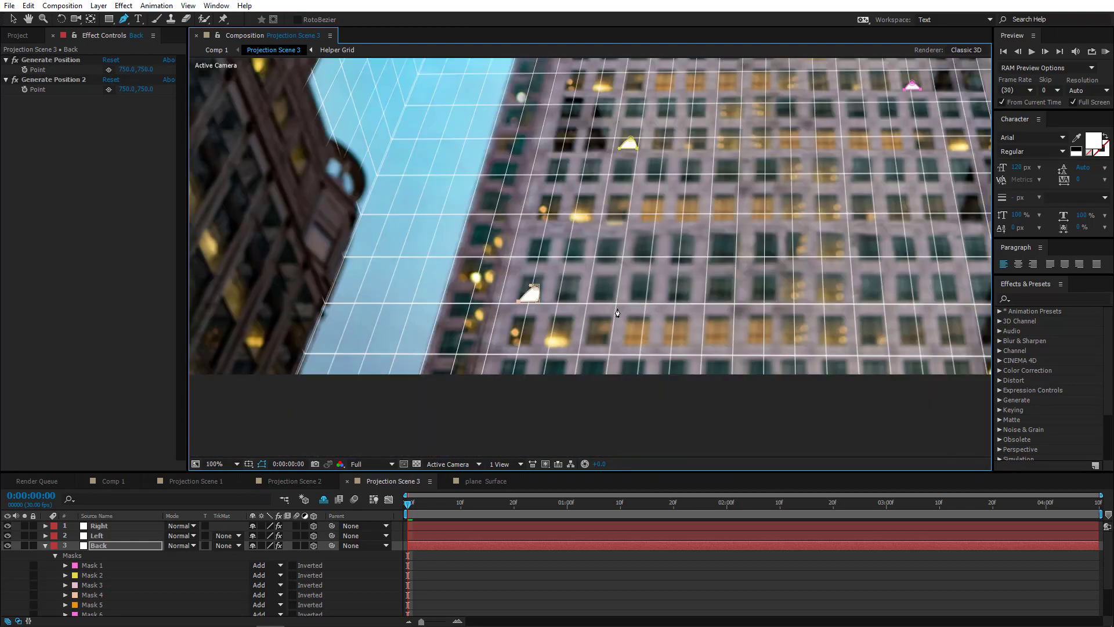
- Move the left-side dome-shaped mask beside the two dark windows up to a window three rows higher
{"action": "left_click_drag", "start_coordinate": [656, 284], "coordinate": [541, 407]}
{"action": "left_click_drag", "start_coordinate": [606, 249], "coordinate": [595, 331]}
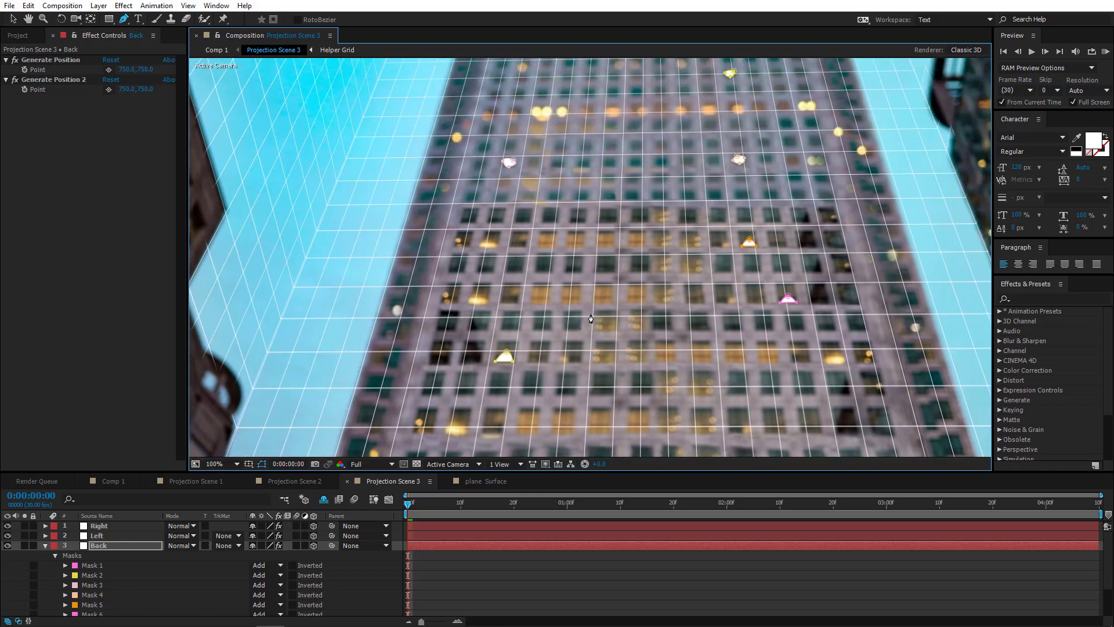
{"action": "key", "text": "comma"}
{"action": "key", "text": "period"}
{"action": "left_click_drag", "start_coordinate": [592, 219], "coordinate": [596, 289]}
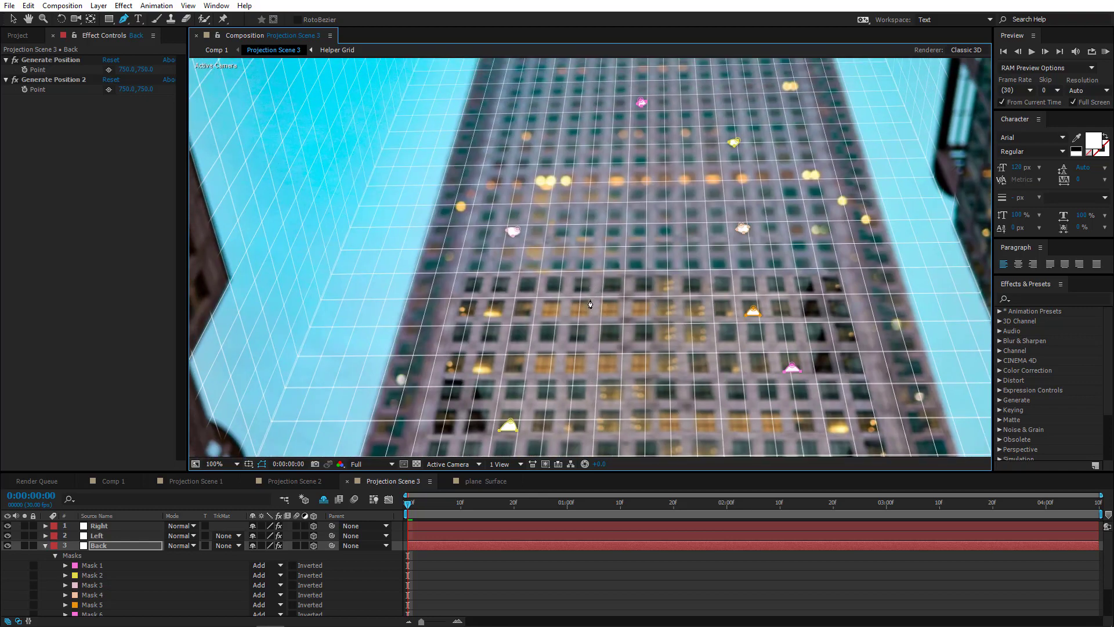
{"action": "key", "text": "comma"}
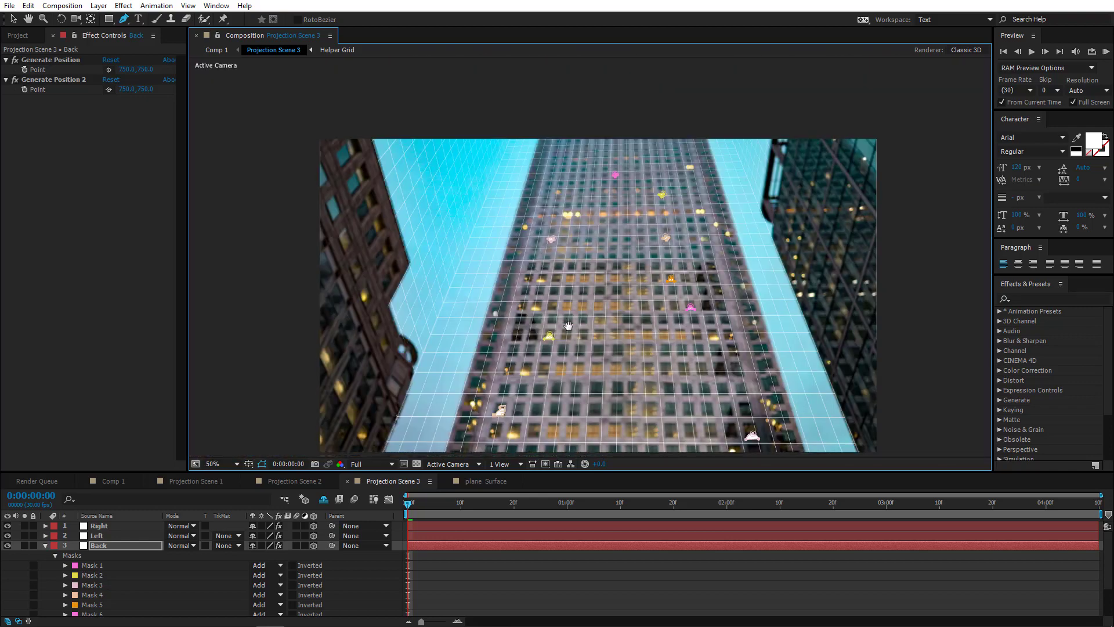
{"action": "left_click_drag", "start_coordinate": [562, 354], "coordinate": [561, 267]}
{"action": "key", "text": "period"}
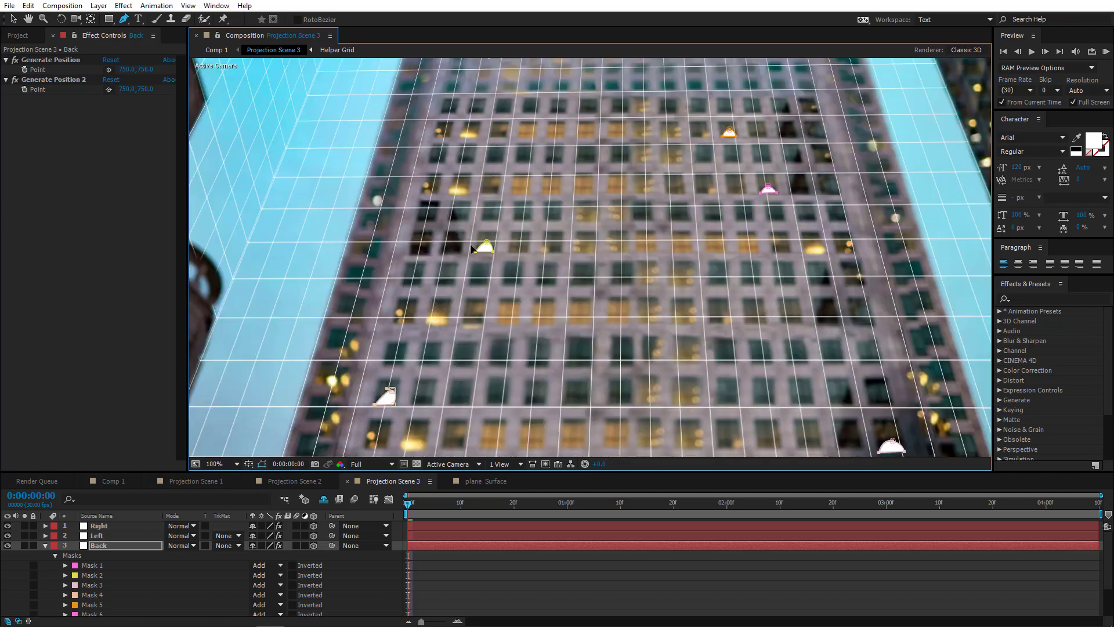
{"action": "key", "text": "v"}
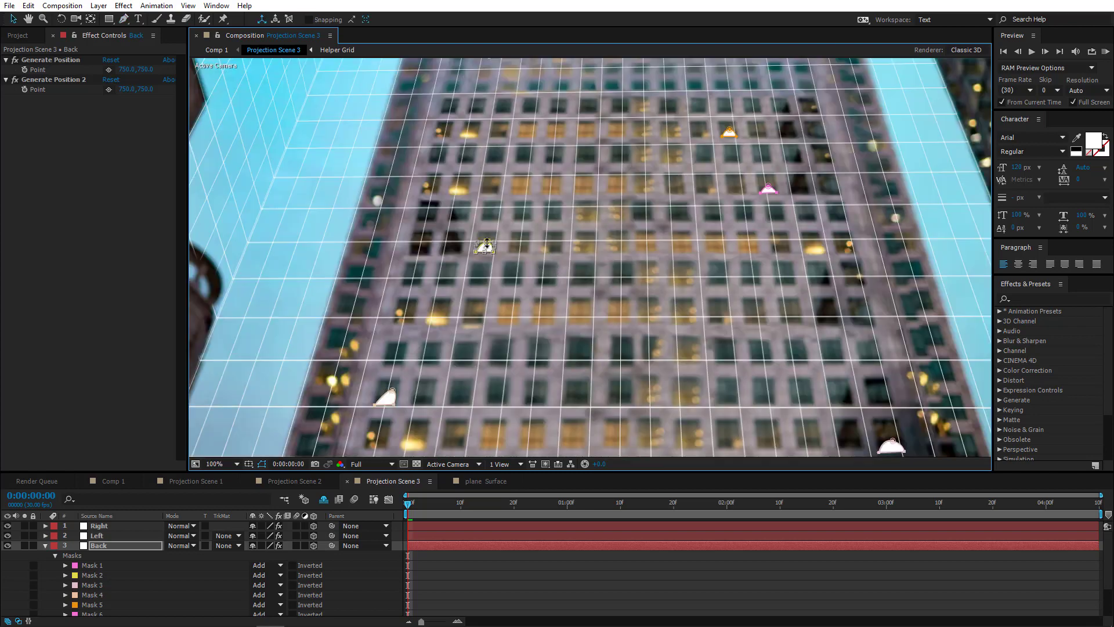
{"action": "left_click_drag", "start_coordinate": [491, 249], "coordinate": [613, 294]}
{"action": "scroll", "coordinate": [527, 161], "scroll_direction": "up", "scroll_amount": 1}
{"action": "scroll", "coordinate": [612, 294], "scroll_direction": "up", "scroll_amount": 1}
{"action": "scroll", "coordinate": [642, 310], "scroll_direction": "down", "scroll_amount": 2}
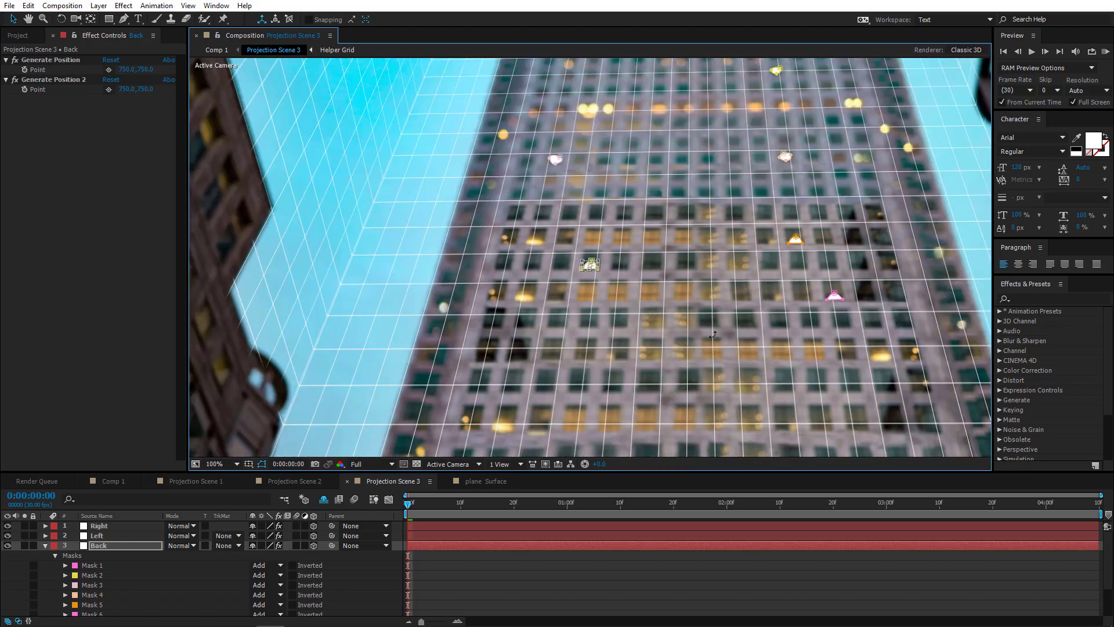
- Hide the mask outlines in the composition view so only the window lights show
{"action": "left_click_drag", "start_coordinate": [712, 335], "coordinate": [649, 278]}
{"action": "scroll", "coordinate": [641, 293], "scroll_direction": "down", "scroll_amount": 1}
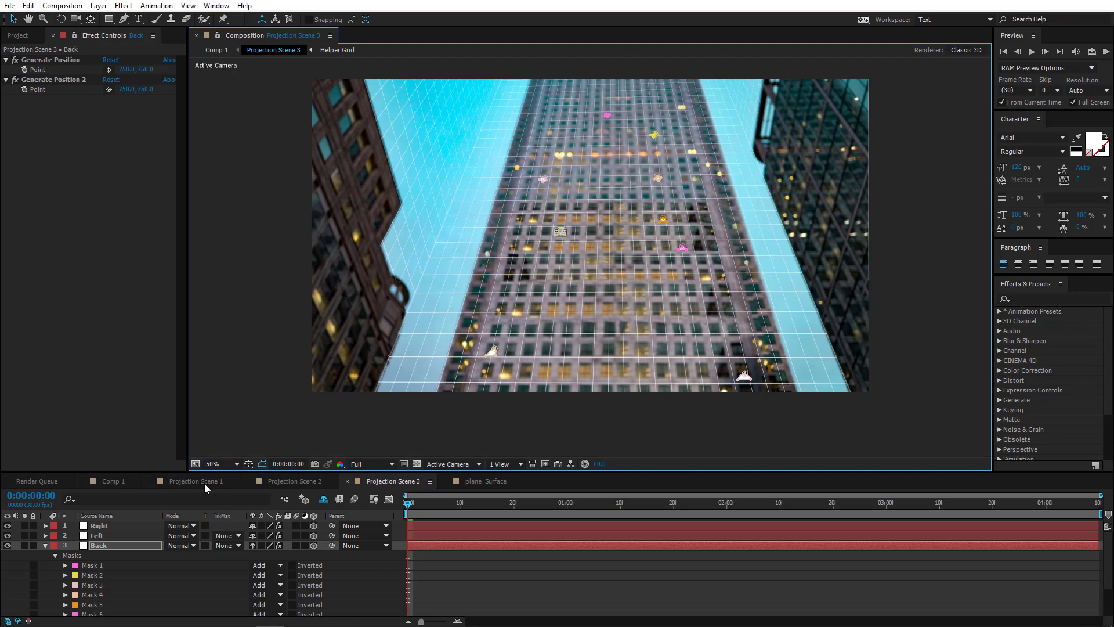
{"action": "left_click", "coordinate": [262, 463]}
- Recolor the masked Back layer as a new solid, using the pale yellow sampled from a lit window on the building
{"action": "left_click", "coordinate": [106, 546]}
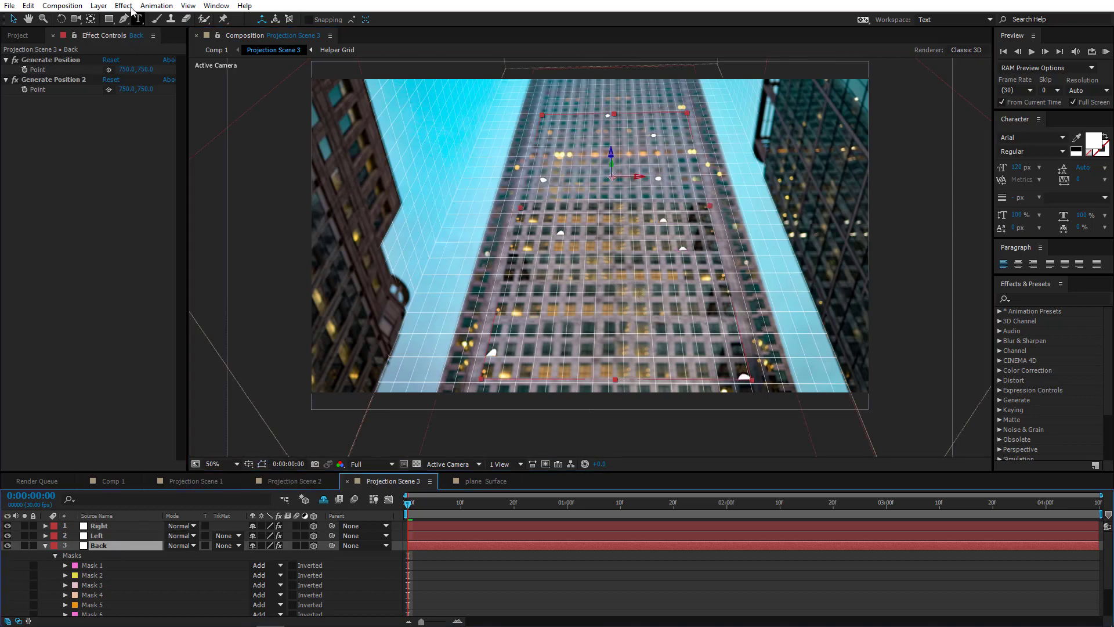
{"action": "left_click", "coordinate": [99, 6]}
{"action": "left_click", "coordinate": [114, 32]}
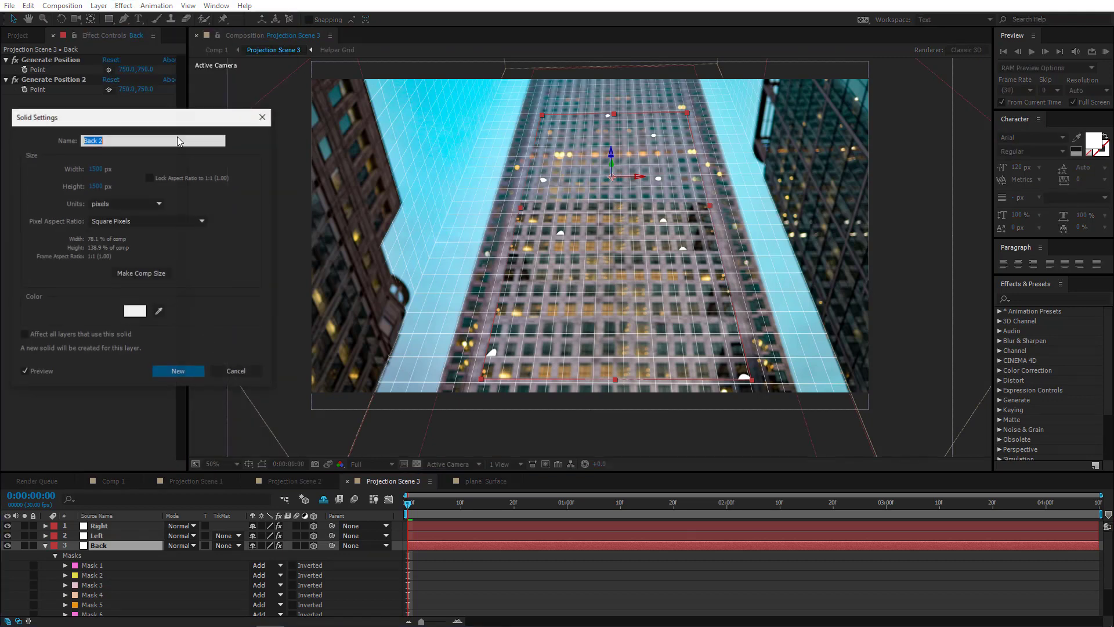
{"action": "left_click", "coordinate": [159, 311]}
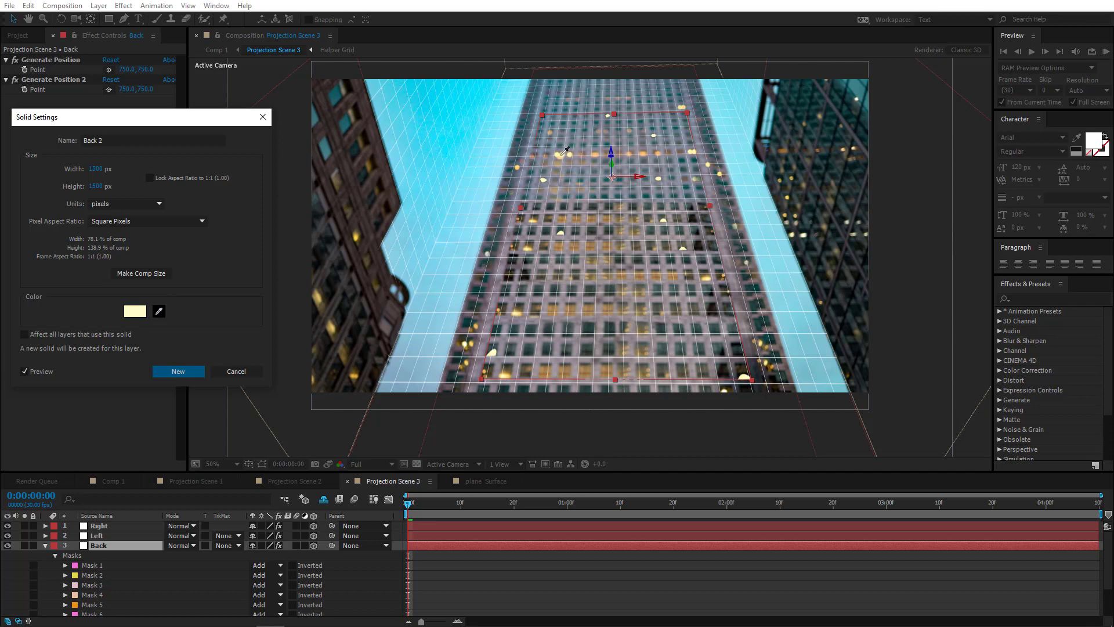
{"action": "left_click", "coordinate": [560, 155]}
{"action": "left_click", "coordinate": [172, 369]}
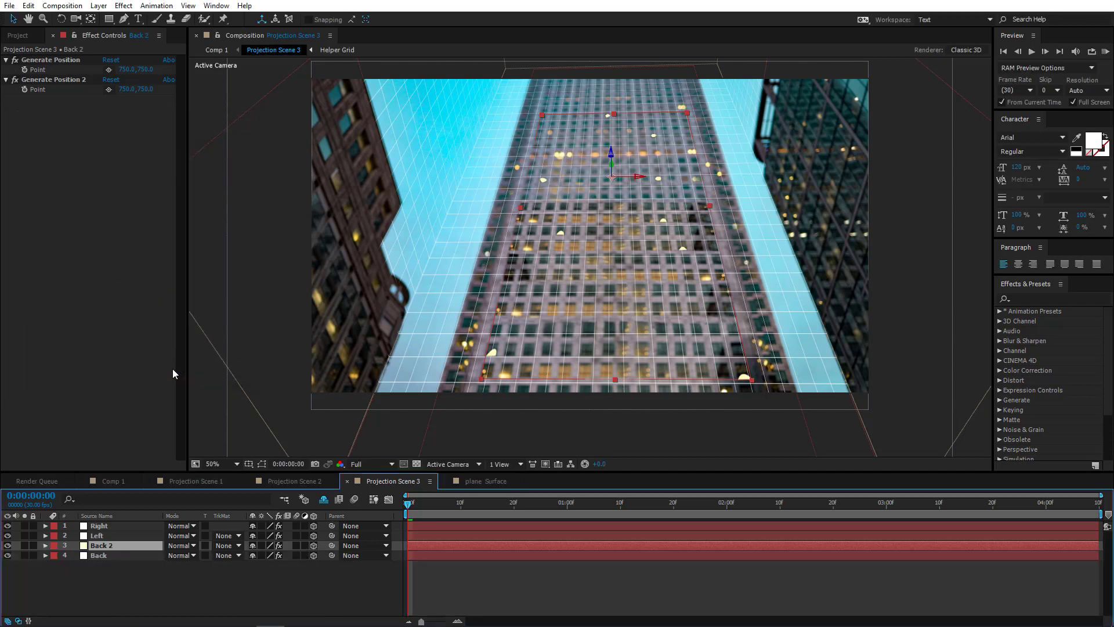
- Apply the Stylize Glow effect to the Back 2 layer and adjust its Glow Threshold
{"action": "left_click_drag", "start_coordinate": [550, 215], "coordinate": [513, 290]}
{"action": "scroll", "coordinate": [526, 280], "scroll_direction": "up", "scroll_amount": 1}
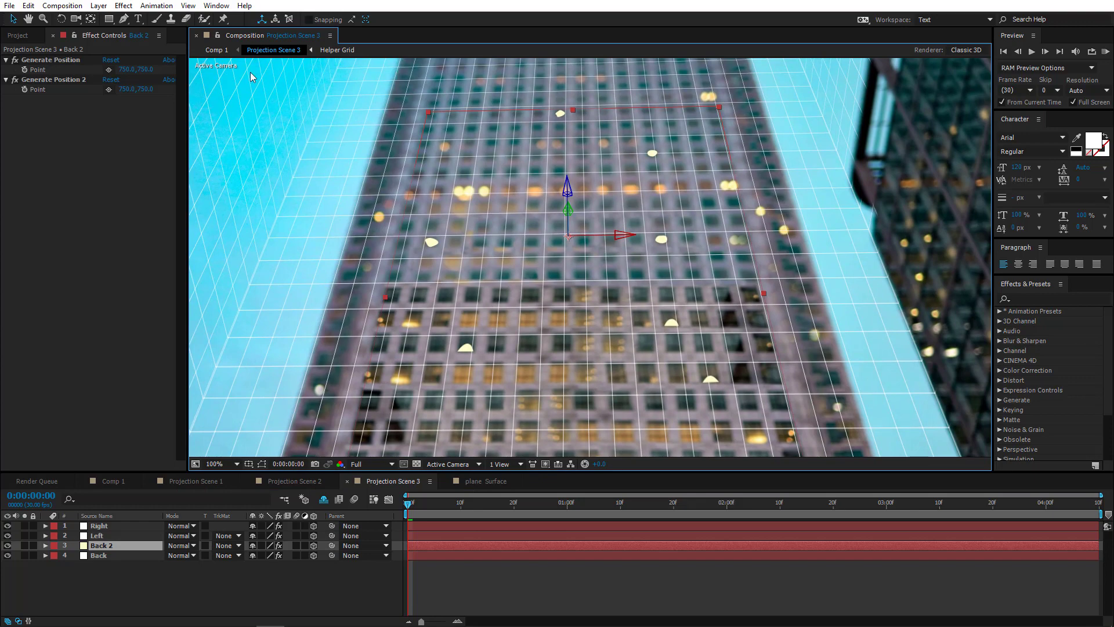
{"action": "left_click", "coordinate": [123, 6]}
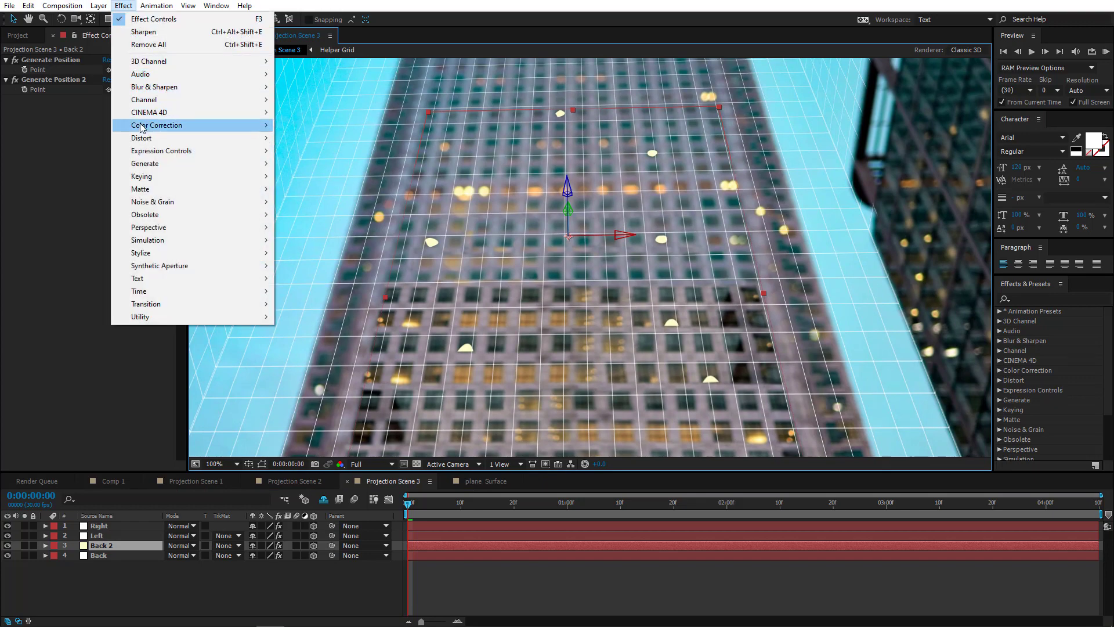
{"action": "mouse_move", "coordinate": [198, 255]}
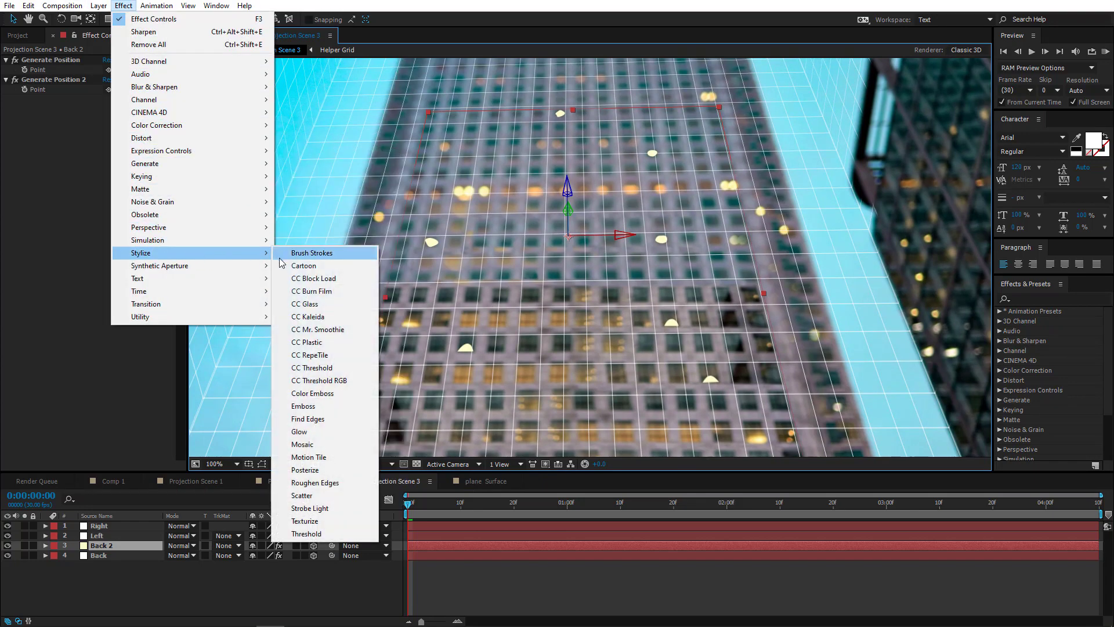
{"action": "left_click", "coordinate": [302, 432]}
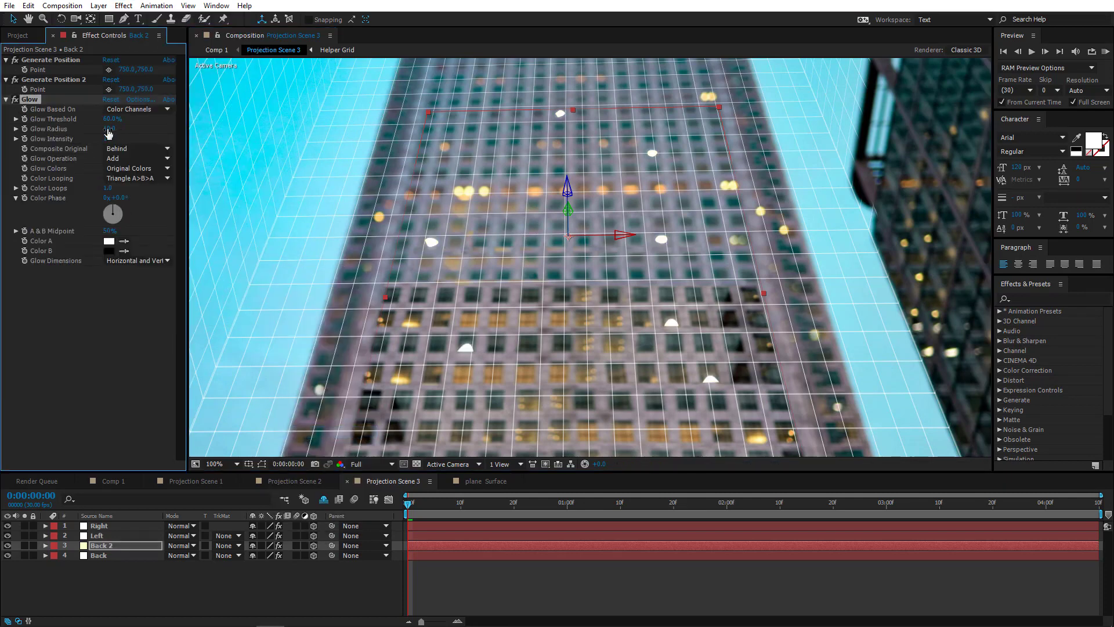
{"action": "mouse_move", "coordinate": [116, 126]}
{"action": "left_mouse_down"}
{"action": "mouse_move", "coordinate": [139, 123]}
{"action": "mouse_move", "coordinate": [117, 133]}
{"action": "mouse_move", "coordinate": [120, 120]}
{"action": "mouse_move", "coordinate": [105, 120]}
{"action": "left_mouse_up"}
- Change the color of the Back 2 solid to a warm, more saturated orange
{"action": "left_click", "coordinate": [99, 6]}
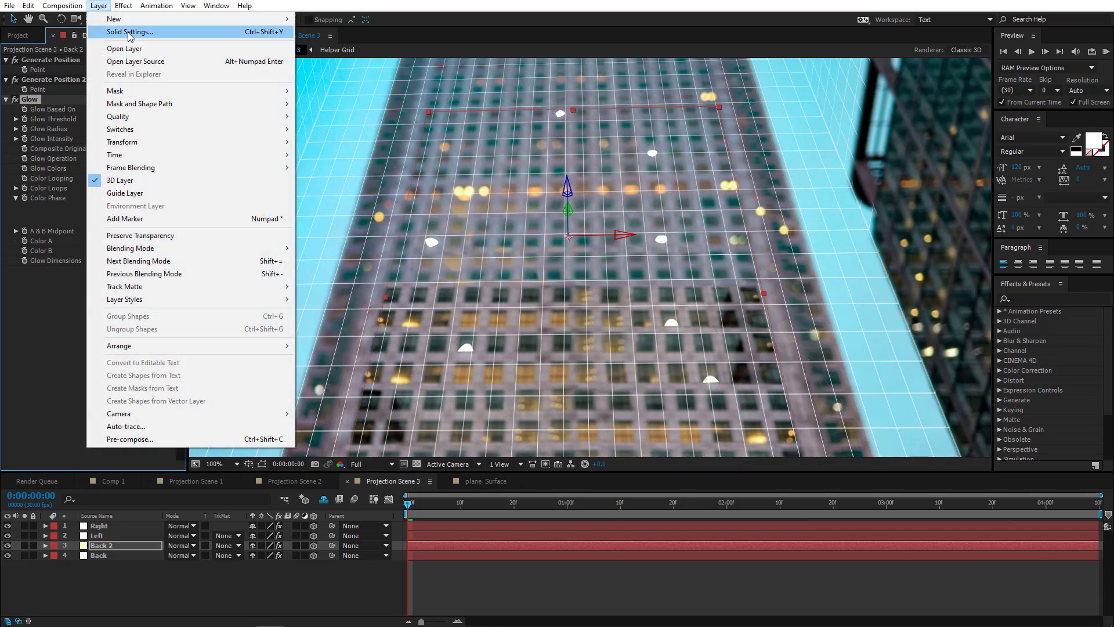
{"action": "left_click", "coordinate": [131, 33]}
{"action": "left_click", "coordinate": [132, 314]}
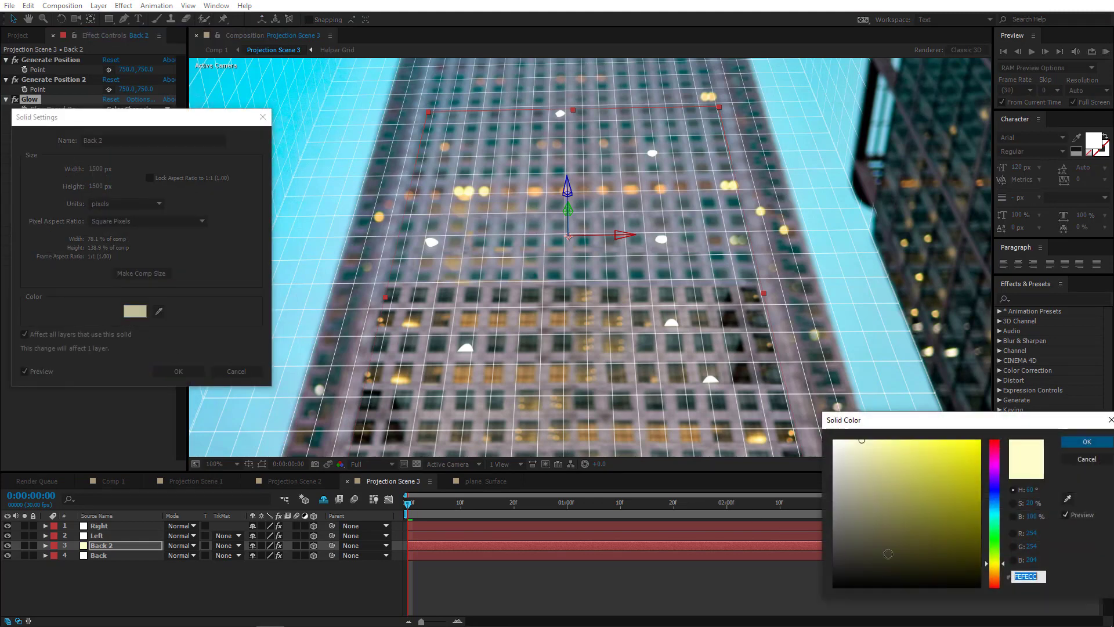
{"action": "left_click_drag", "start_coordinate": [1002, 569], "coordinate": [1003, 571]}
{"action": "left_click_drag", "start_coordinate": [967, 468], "coordinate": [924, 447]}
{"action": "left_click_drag", "start_coordinate": [1004, 572], "coordinate": [1005, 579]}
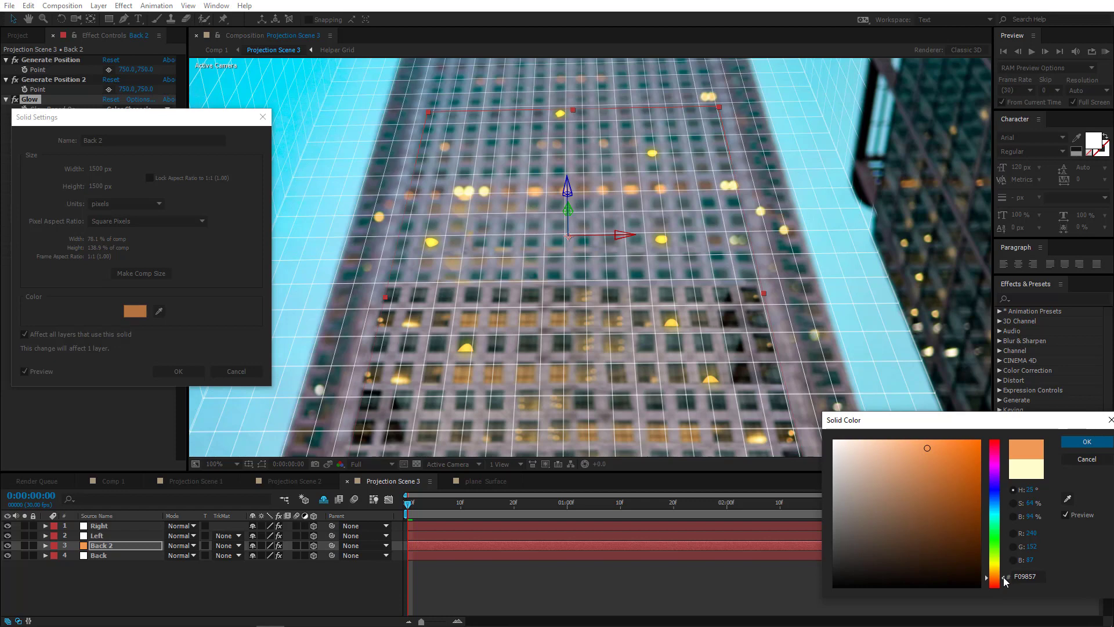
{"action": "left_click_drag", "start_coordinate": [1003, 576], "coordinate": [1003, 576]}
{"action": "left_click", "coordinate": [1085, 442]}
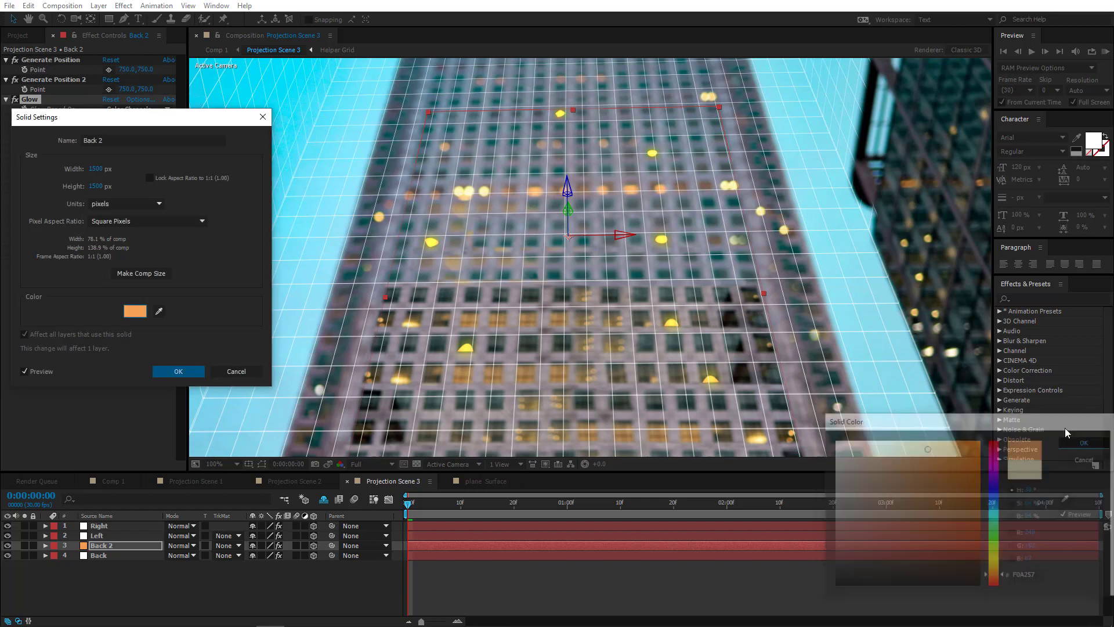
{"action": "left_click", "coordinate": [168, 371]}
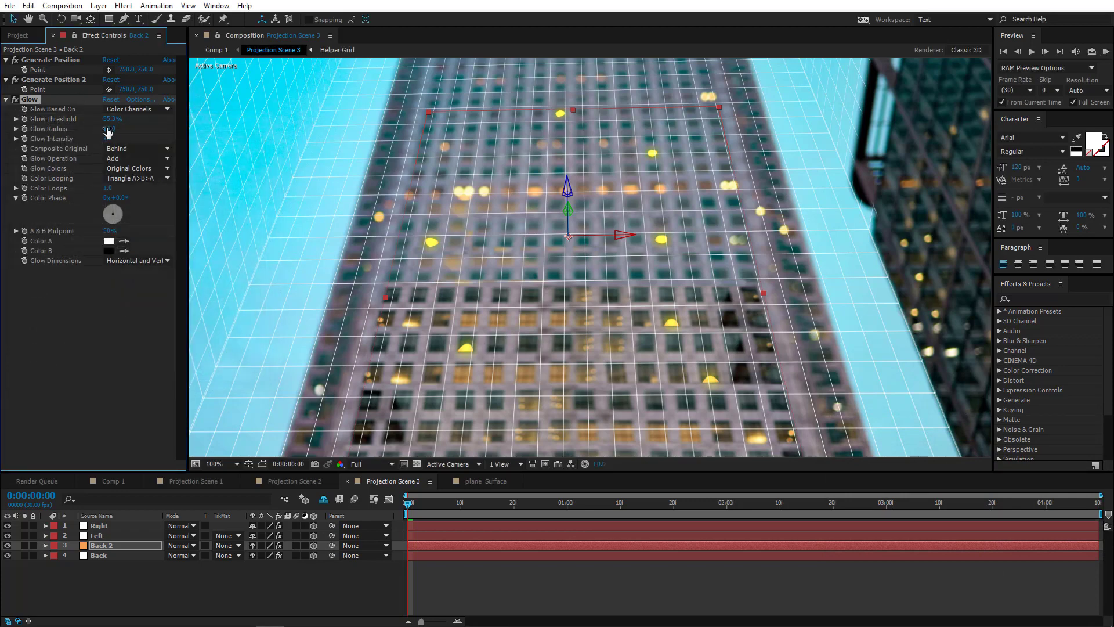
- Set the Back 2 layer's Glow Threshold to 0% and its Glow Radius to 32
{"action": "left_click_drag", "start_coordinate": [108, 129], "coordinate": [2, 127]}
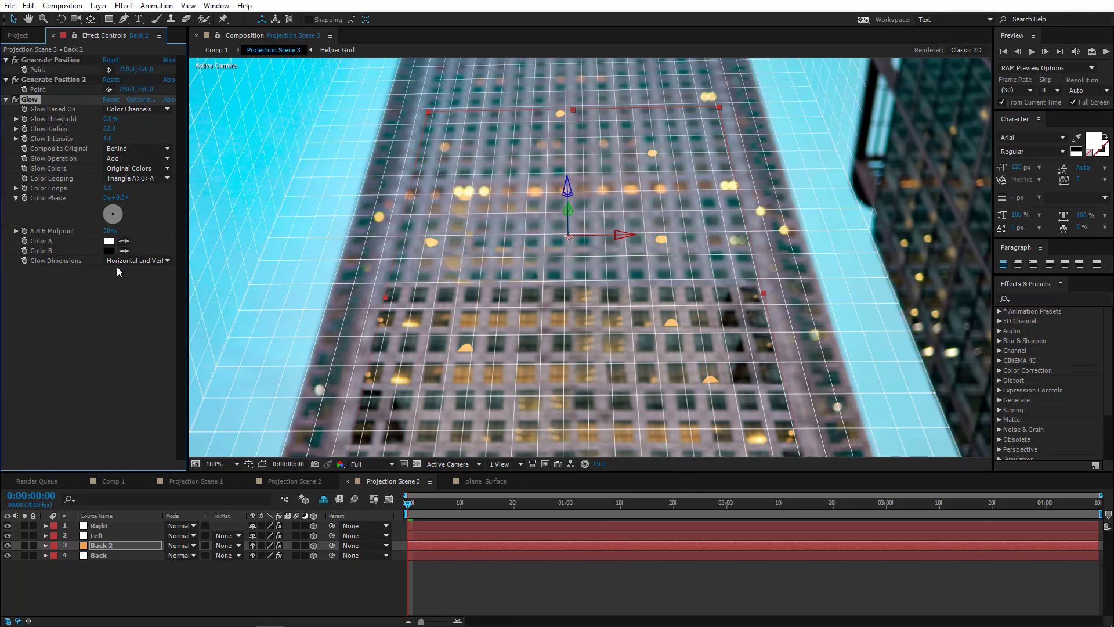
- Set the Mask Feather of all nine masks on the Back 2 layer to 10 pixels
{"action": "left_click", "coordinate": [110, 546]}
{"action": "key", "text": "m"}
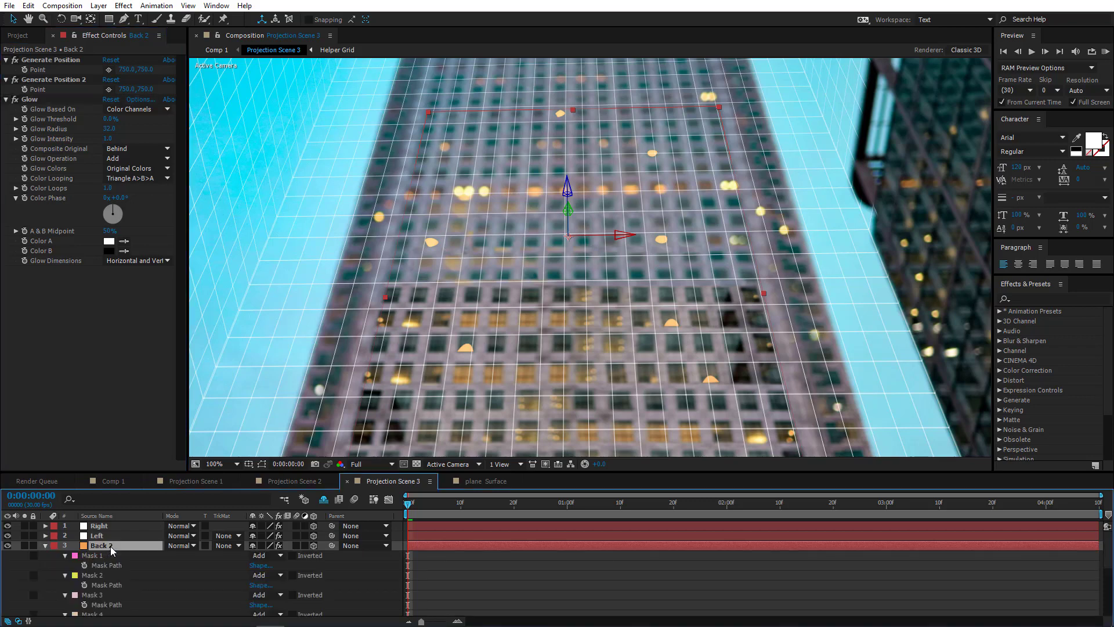
{"action": "scroll", "coordinate": [112, 558], "scroll_direction": "down", "scroll_amount": 5}
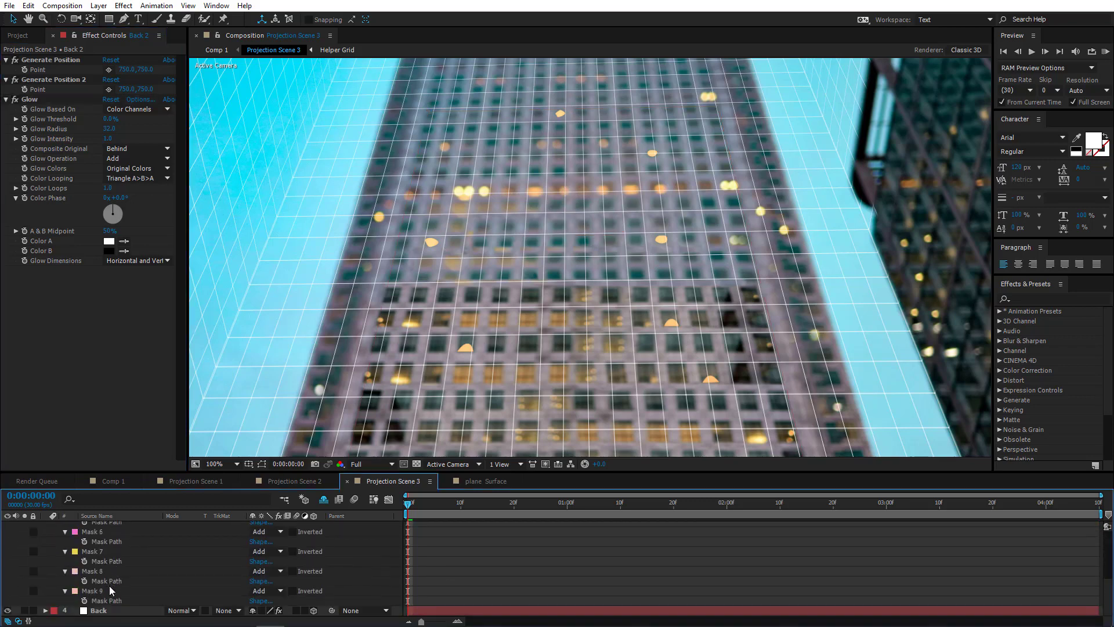
{"action": "left_click", "coordinate": [106, 590], "text": "shift"}
{"action": "key", "text": "m"}
{"action": "key", "text": "m"}
{"action": "scroll", "coordinate": [183, 582], "scroll_direction": "down", "scroll_amount": 1}
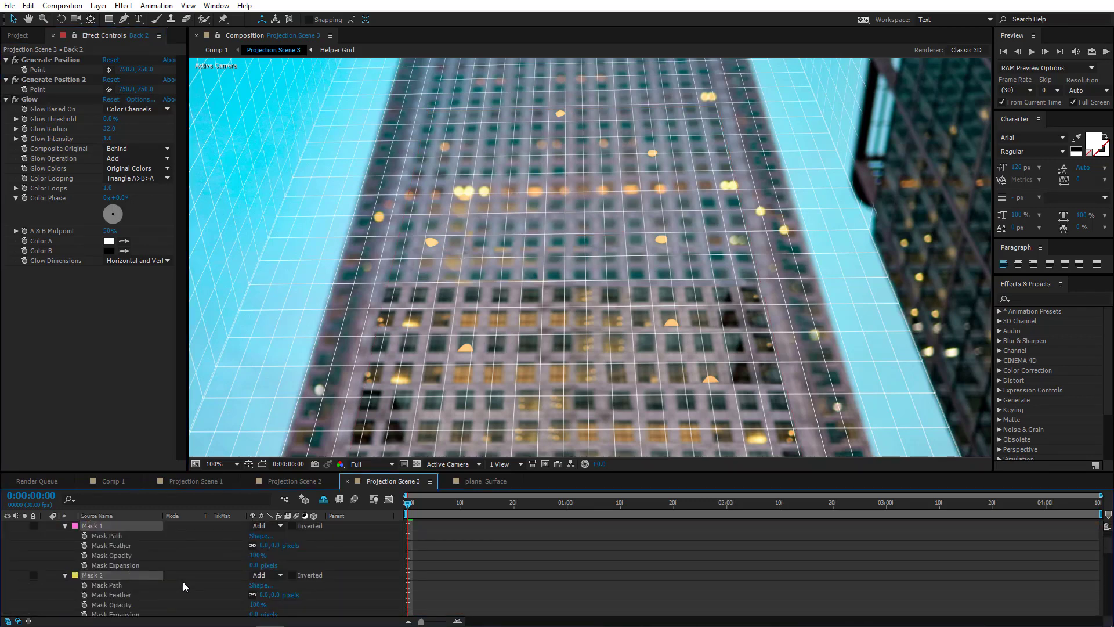
{"action": "scroll", "coordinate": [182, 579], "scroll_direction": "up", "scroll_amount": 1}
{"action": "scroll", "coordinate": [270, 576], "scroll_direction": "down", "scroll_amount": 3}
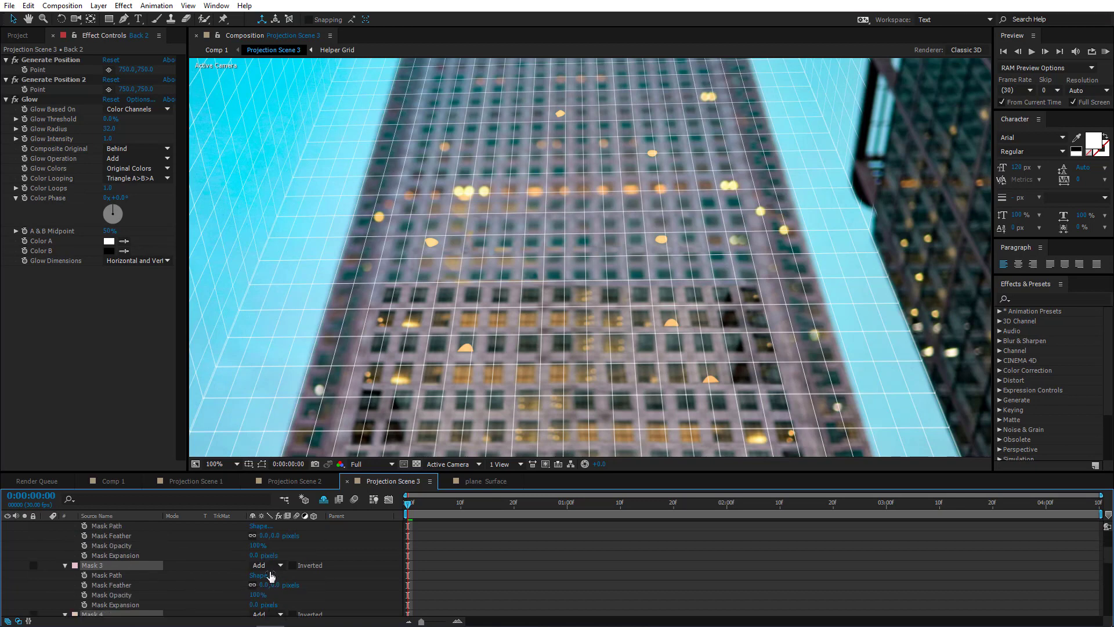
{"action": "left_click", "coordinate": [265, 535]}
{"action": "type", "text": "10"}
{"action": "key", "text": "Return"}
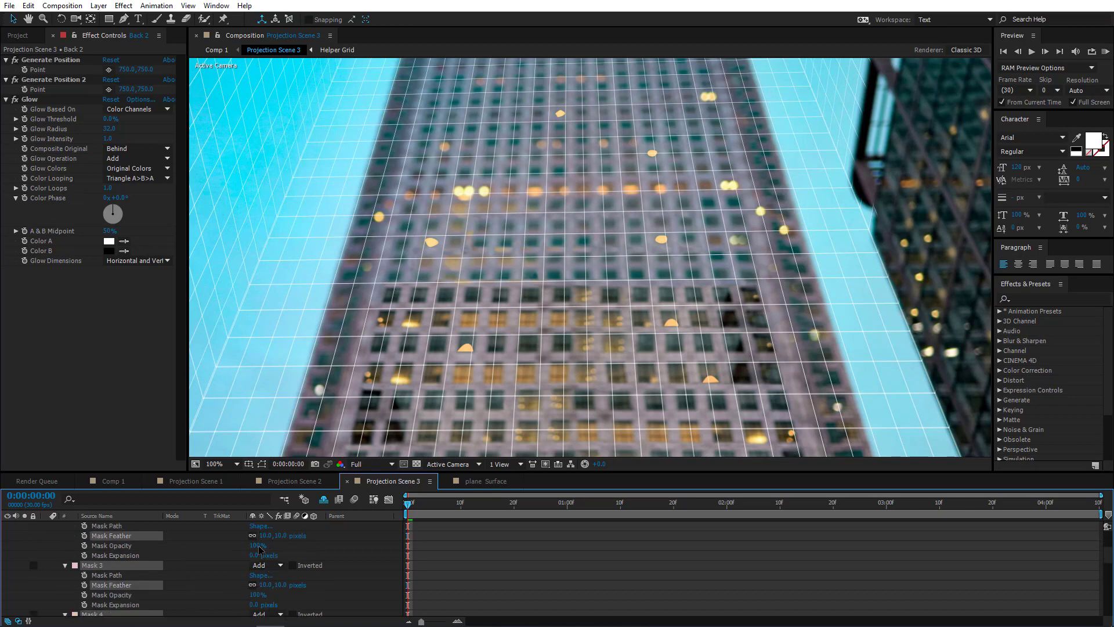
- Reduce the Mask Feather of all selected Back 2 masks to 7 pixels
{"action": "scroll", "coordinate": [267, 560], "scroll_direction": "down", "scroll_amount": 2}
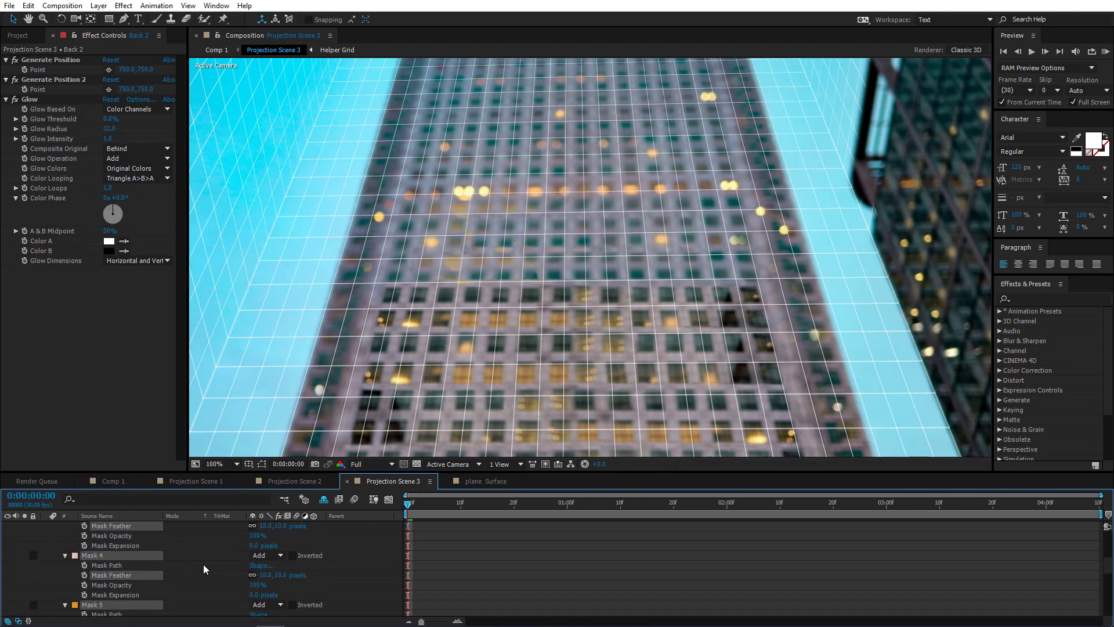
{"action": "left_click", "coordinate": [266, 525]}
{"action": "type", "text": "7"}
{"action": "key", "text": "Return"}
{"action": "scroll", "coordinate": [258, 578], "scroll_direction": "down", "scroll_amount": 6}
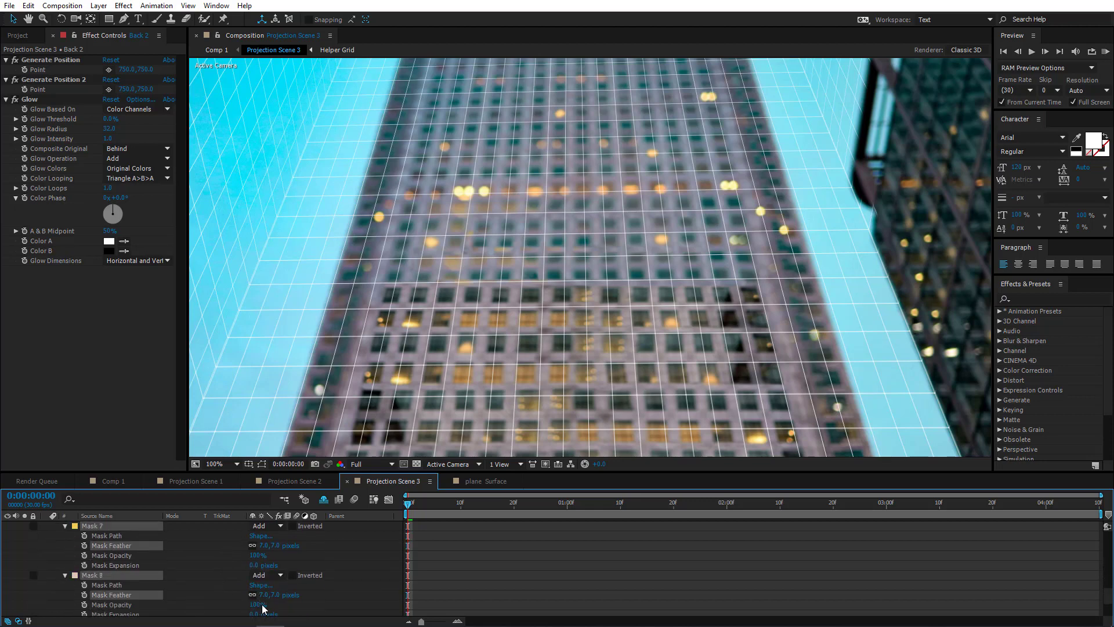
- Shrink all Back 2 masks slightly with a negative Mask Expansion and reduce the Glow Radius to 18
{"action": "scroll", "coordinate": [296, 606], "scroll_direction": "down", "scroll_amount": 3}
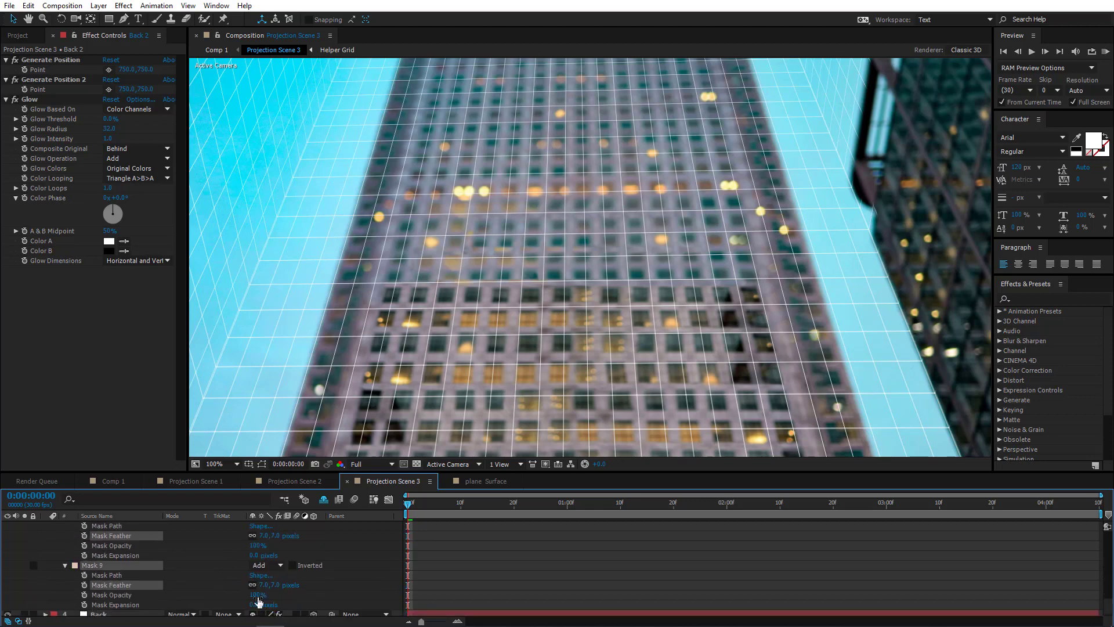
{"action": "left_click_drag", "start_coordinate": [254, 606], "coordinate": [252, 604]}
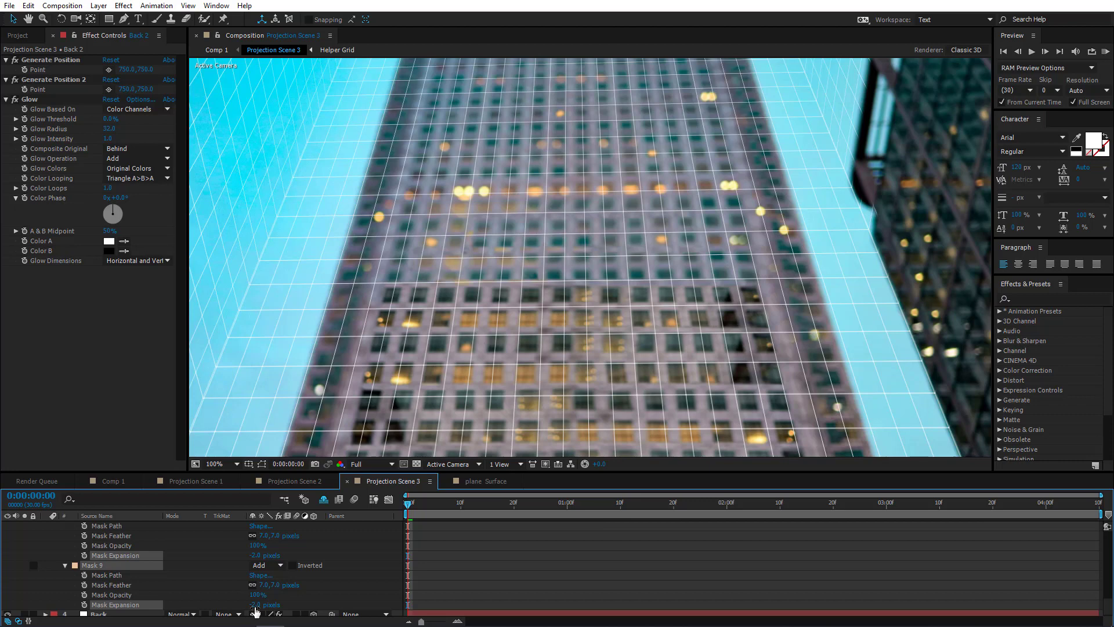
{"action": "left_click_drag", "start_coordinate": [108, 129], "coordinate": [101, 131]}
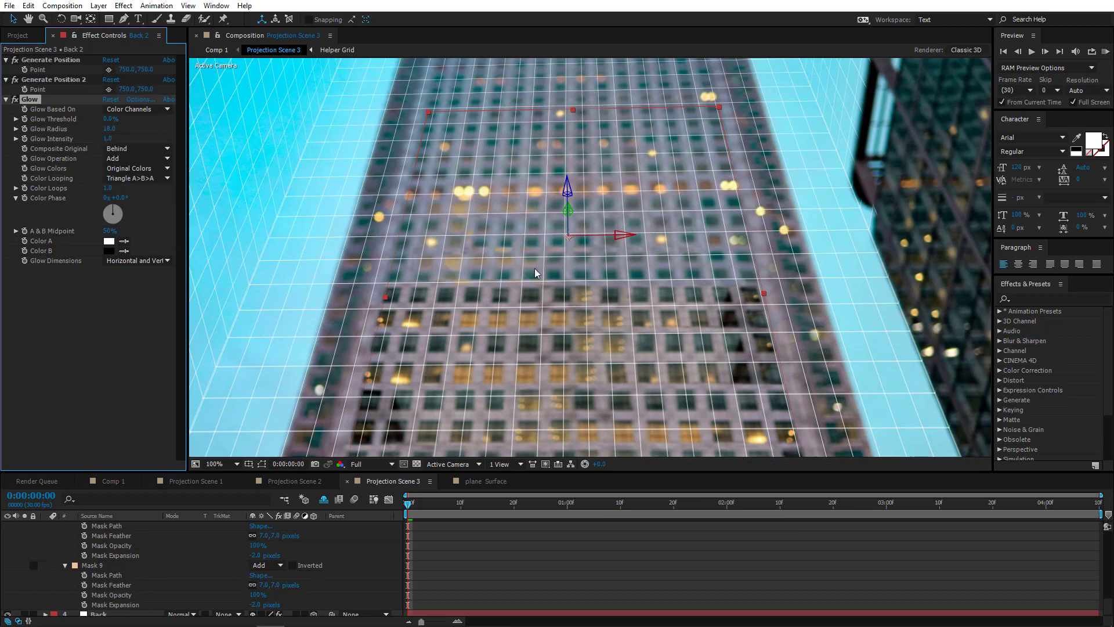
- Toggle the Back 2 layer's visibility to compare the building with and without the added window lights, and collapse its mask properties
{"action": "key", "text": "comma"}
{"action": "key", "text": "period"}
{"action": "scroll", "coordinate": [51, 540], "scroll_direction": "up", "scroll_amount": 10}
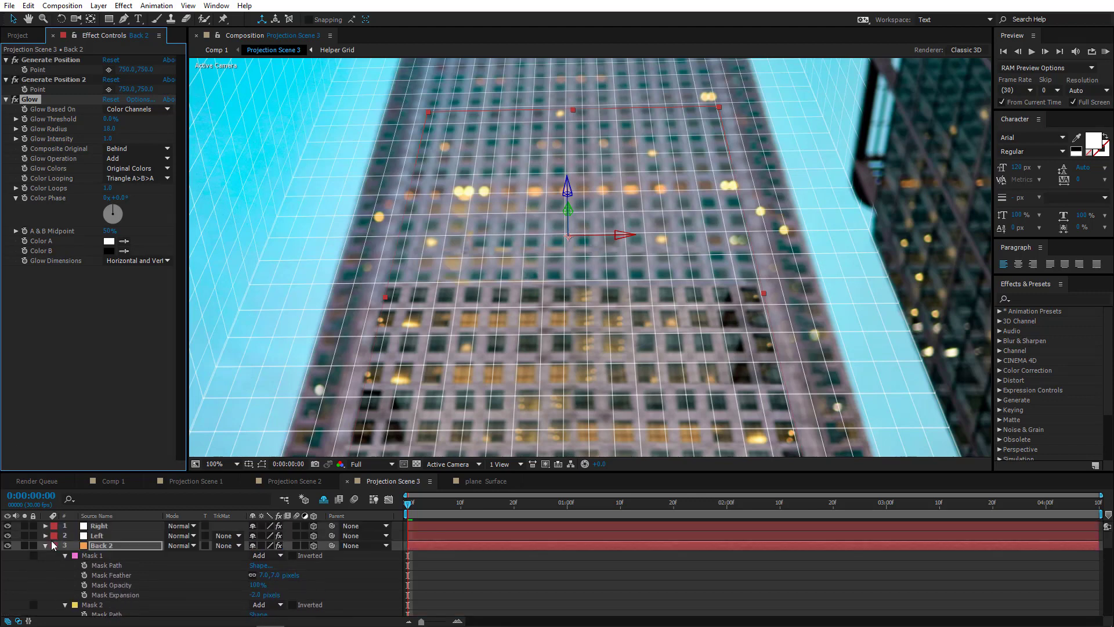
{"action": "left_click", "coordinate": [7, 545]}
{"action": "left_click", "coordinate": [8, 545]}
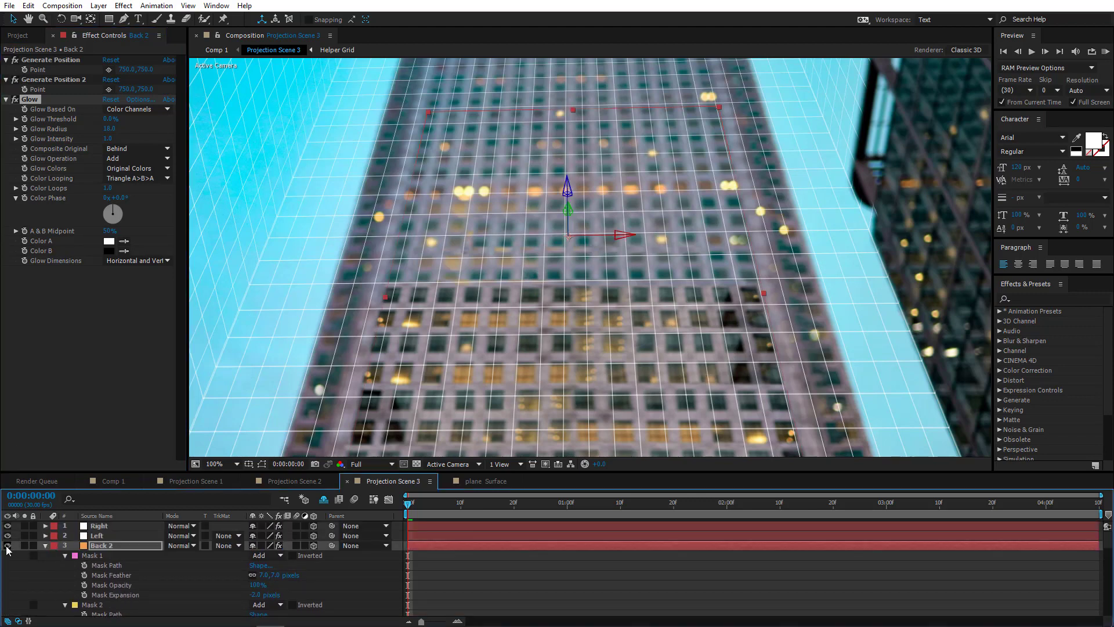
{"action": "left_click", "coordinate": [8, 545]}
{"action": "left_click", "coordinate": [8, 545]}
{"action": "left_click", "coordinate": [7, 546]}
{"action": "left_click", "coordinate": [7, 546]}
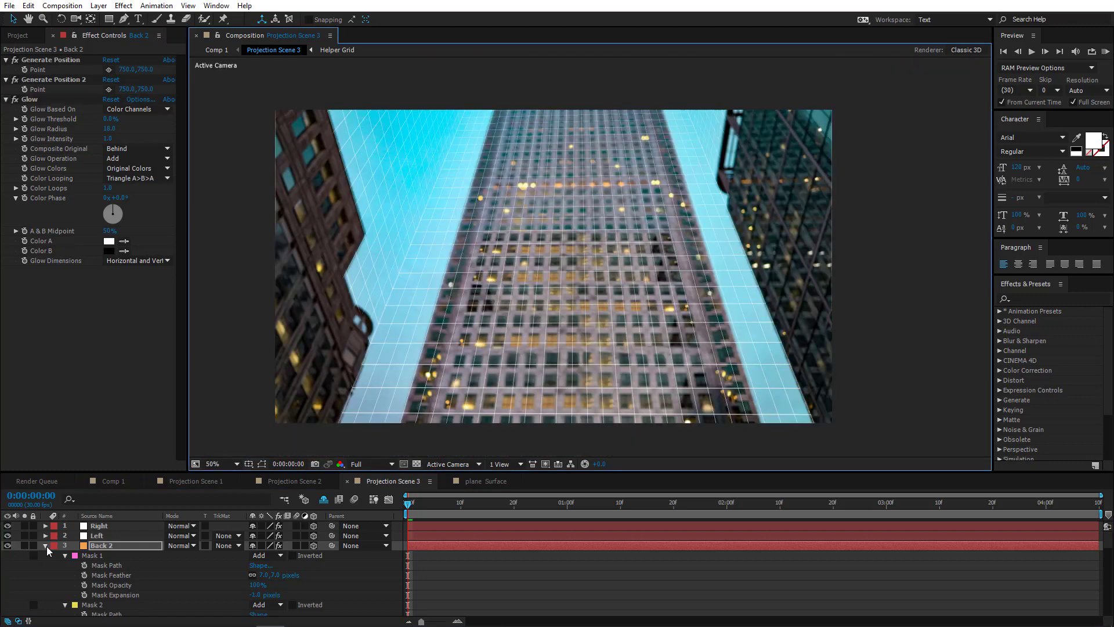
{"action": "left_click", "coordinate": [45, 545]}
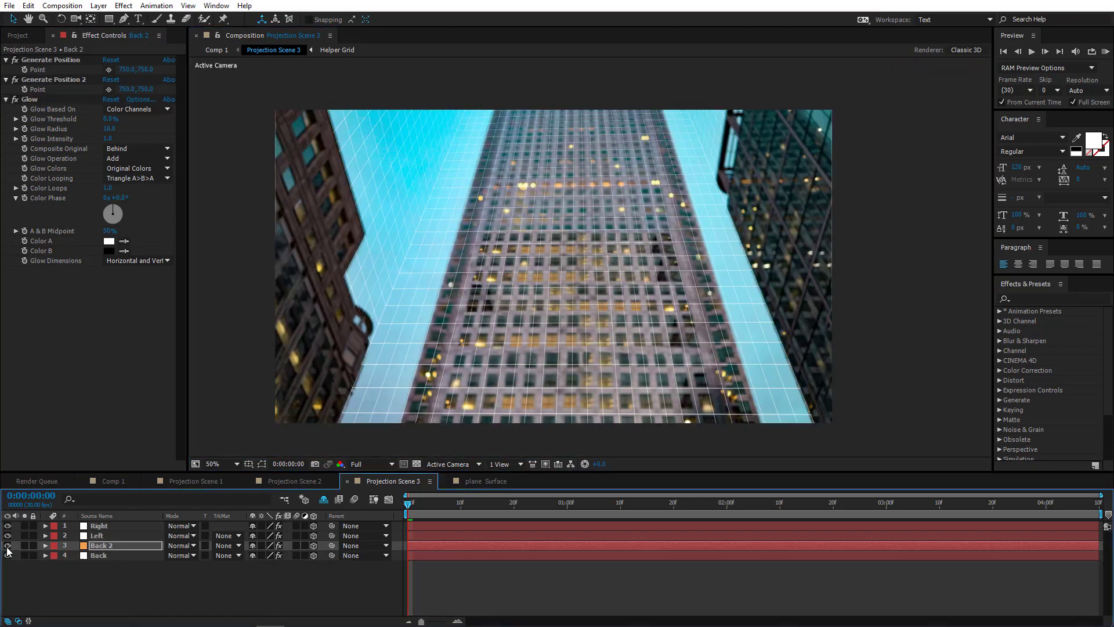
{"action": "left_click", "coordinate": [5, 546]}
{"action": "left_click", "coordinate": [5, 547]}
{"action": "left_click", "coordinate": [6, 547]}
{"action": "left_click", "coordinate": [6, 546]}
{"action": "left_click", "coordinate": [7, 546]}
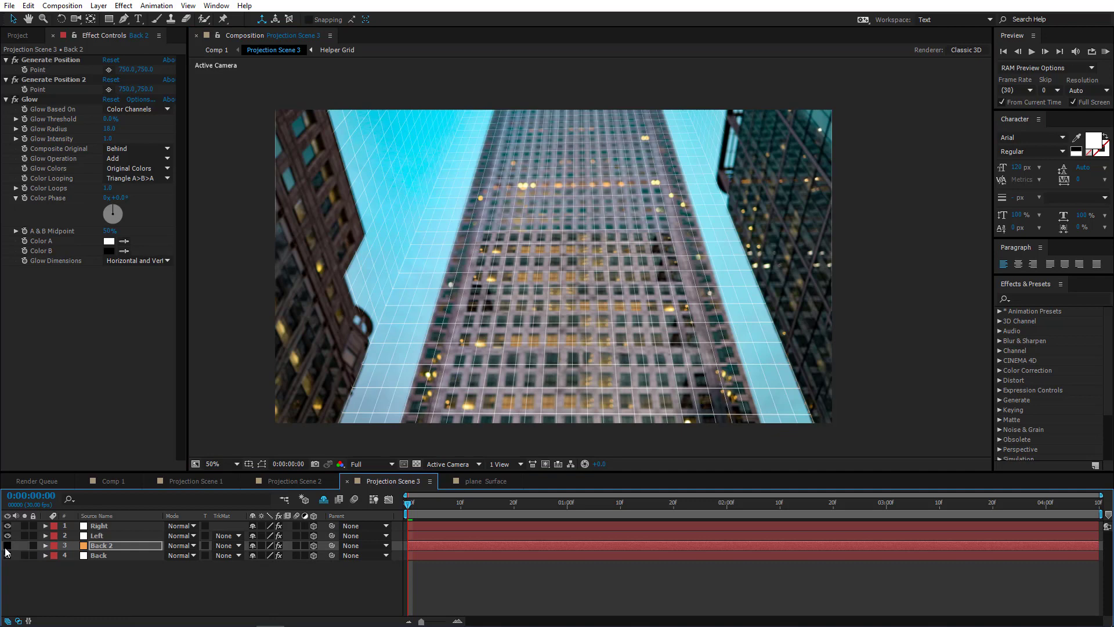
{"action": "left_click", "coordinate": [7, 546]}
- Show the mask outlines and move the light mask at the building's lower right slightly up inside its window
{"action": "scroll", "coordinate": [559, 288], "scroll_direction": "up", "scroll_amount": 4}
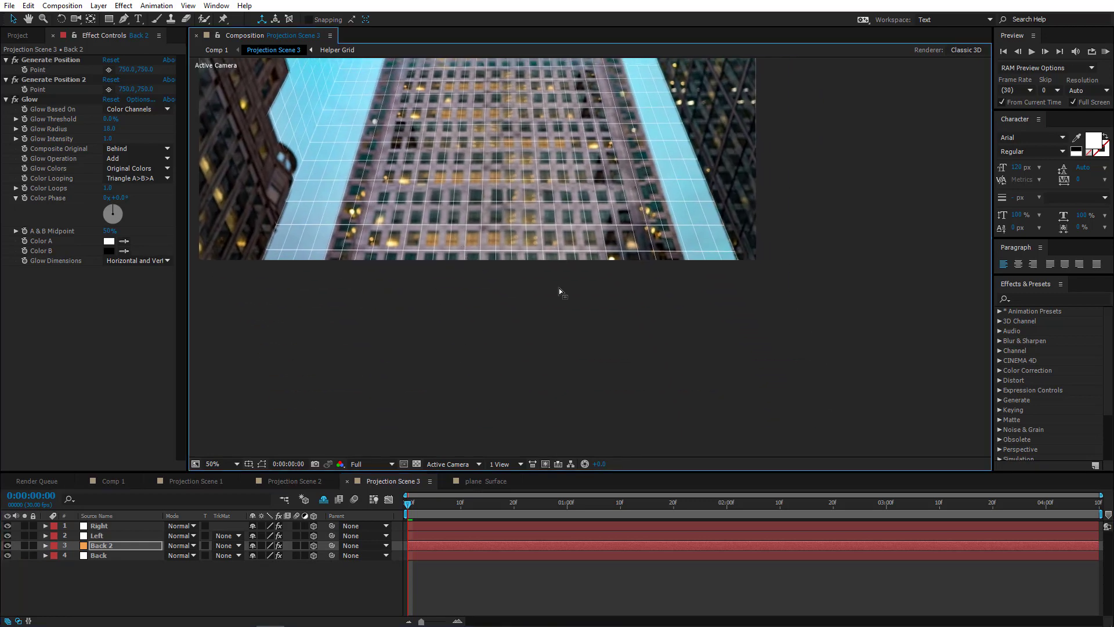
{"action": "left_click", "coordinate": [262, 464]}
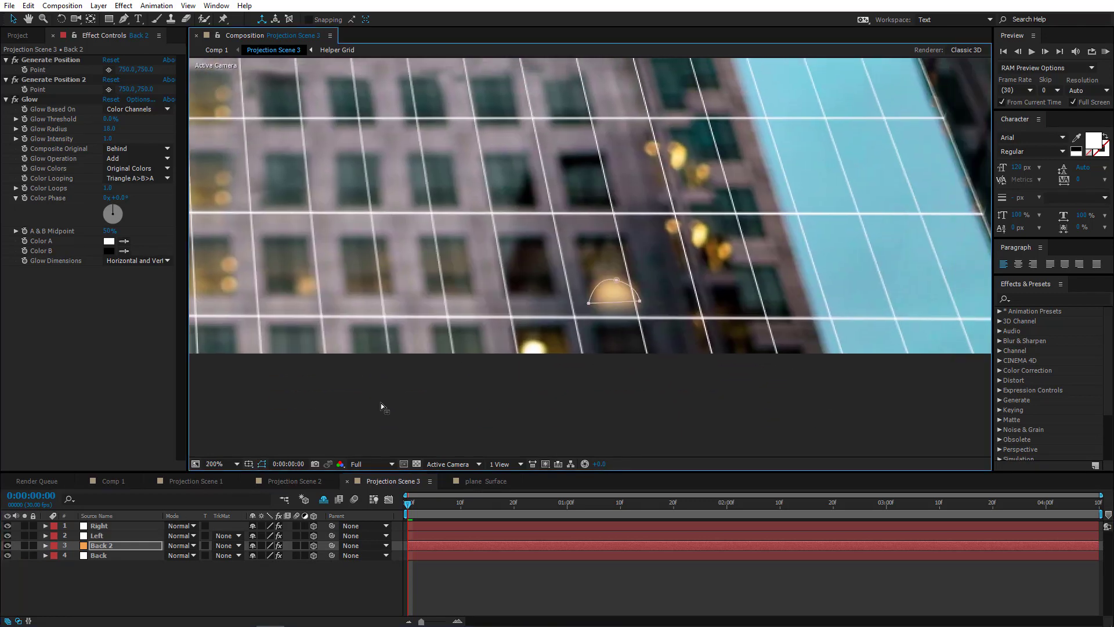
{"action": "left_click_drag", "start_coordinate": [579, 264], "coordinate": [656, 333]}
{"action": "left_click_drag", "start_coordinate": [637, 295], "coordinate": [633, 285]}
- Move the light mask at the building's lower left slightly up inside its window
{"action": "left_click_drag", "start_coordinate": [404, 324], "coordinate": [848, 347]}
{"action": "left_click_drag", "start_coordinate": [450, 316], "coordinate": [354, 250]}
{"action": "left_click_drag", "start_coordinate": [518, 315], "coordinate": [986, 400]}
{"action": "left_click_drag", "start_coordinate": [487, 296], "coordinate": [560, 319]}
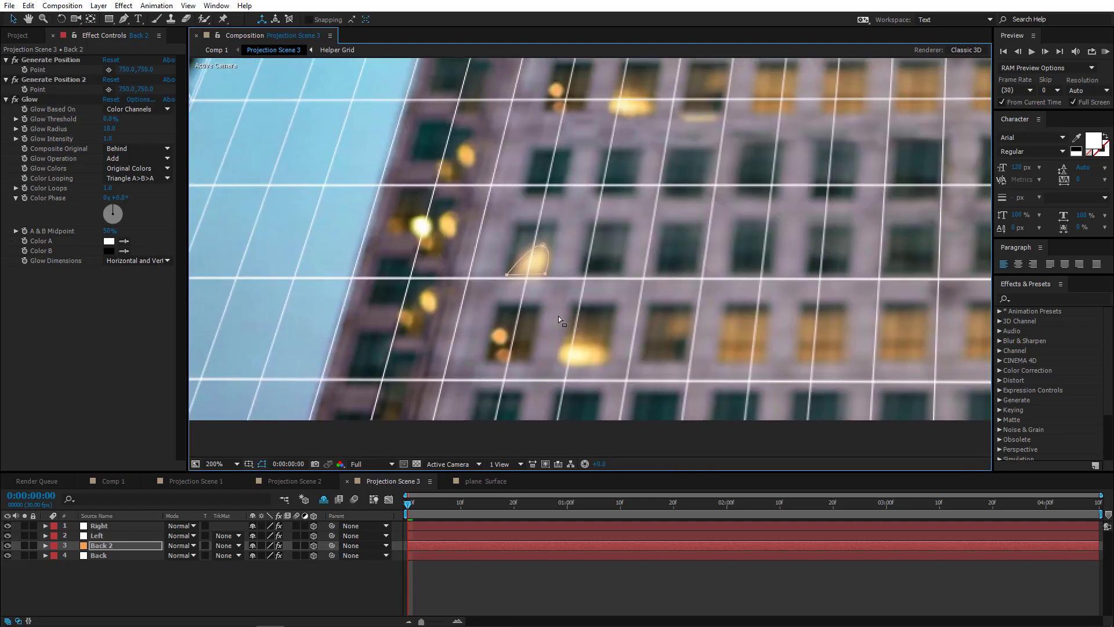
{"action": "left_click_drag", "start_coordinate": [496, 238], "coordinate": [546, 275]}
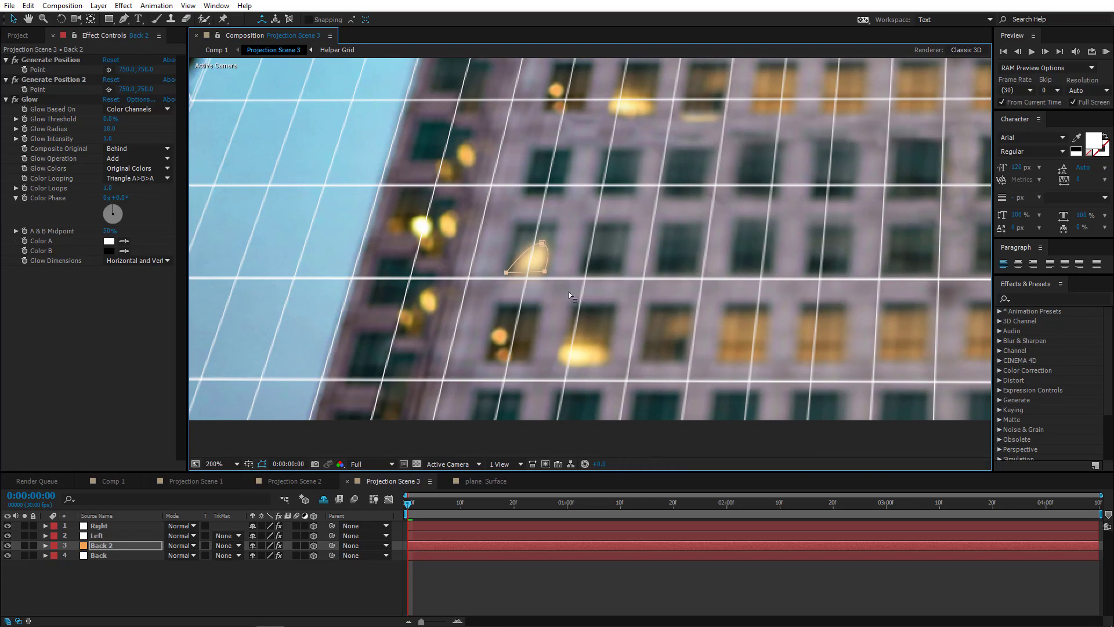
{"action": "scroll", "coordinate": [569, 291], "scroll_direction": "down", "scroll_amount": 4}
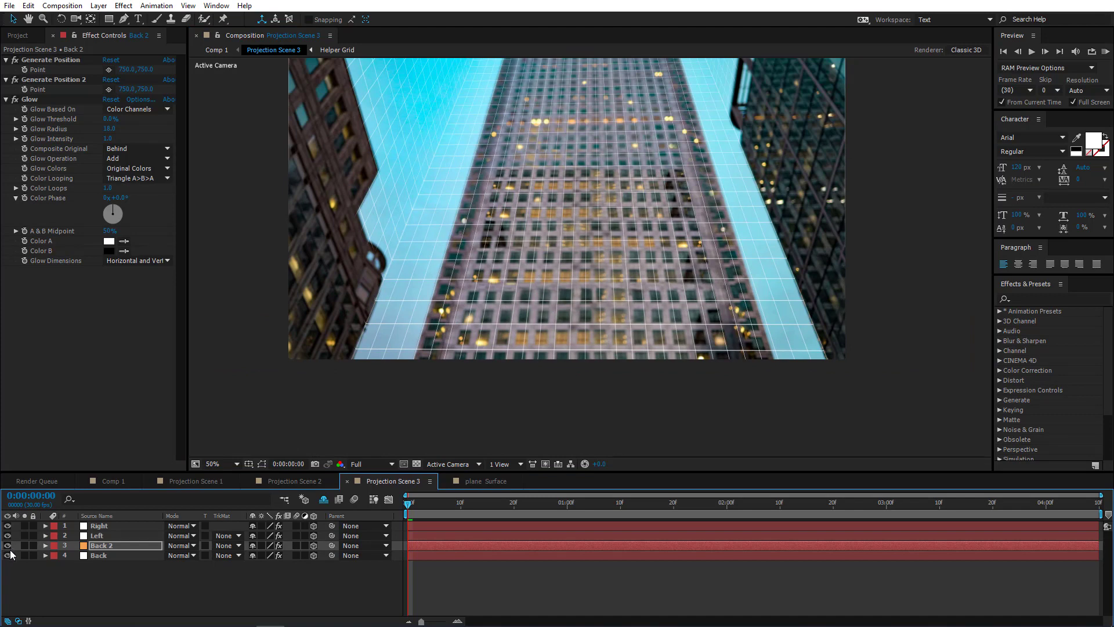
- Copy the Back 2 layer from Projection Scene 3 and paste it into Comp 1, directly above the Projection Scene 3 layer
{"action": "left_click", "coordinate": [118, 548]}
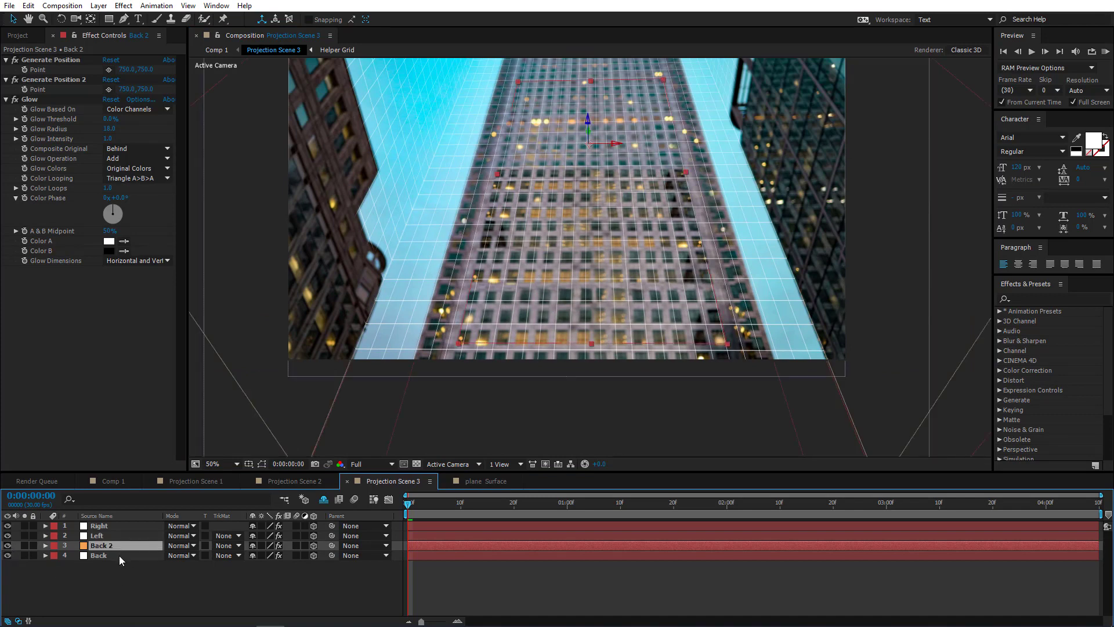
{"action": "left_click", "coordinate": [120, 555]}
{"action": "left_click", "coordinate": [112, 482]}
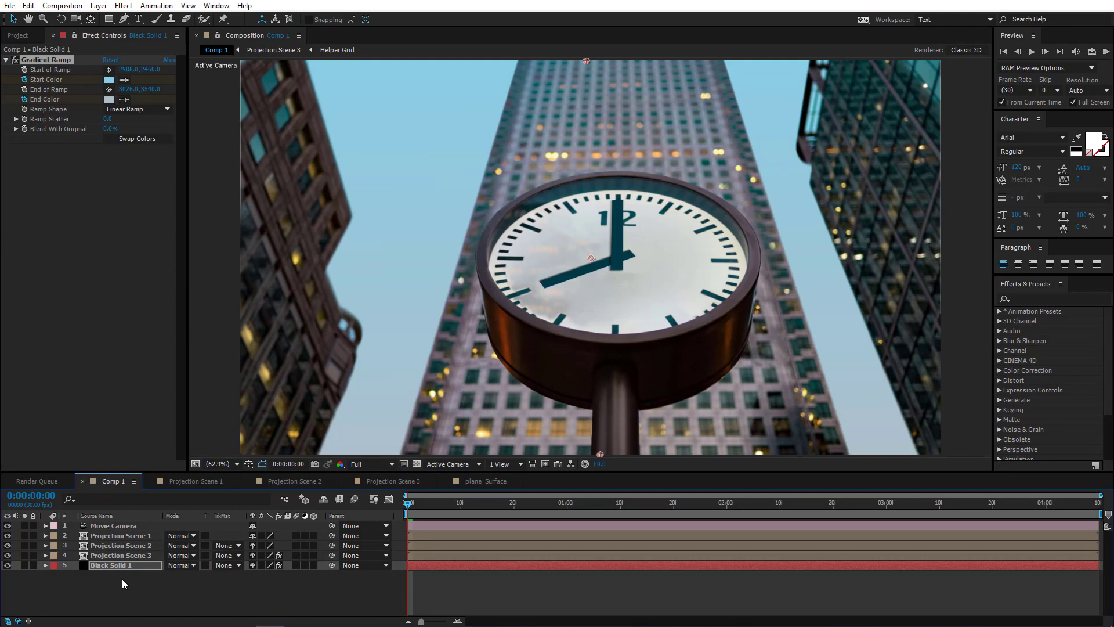
{"action": "left_click", "coordinate": [131, 556]}
{"action": "key", "text": "ctrl+v"}
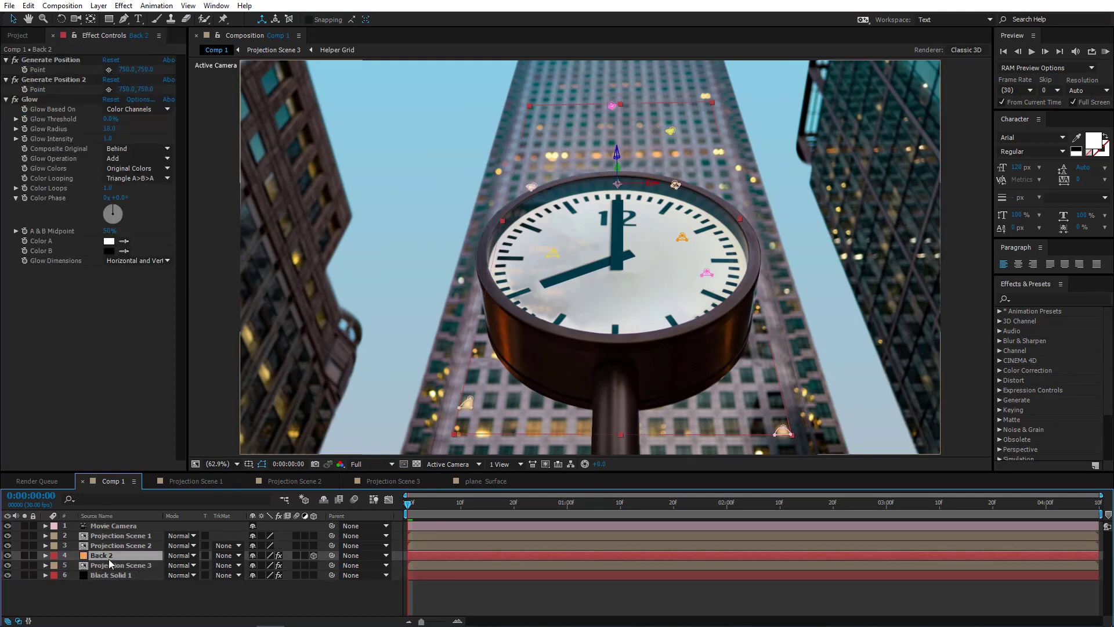
- Toggle the pasted Back 2 layer's visibility to check the window lights in Comp 1
{"action": "left_click", "coordinate": [8, 555]}
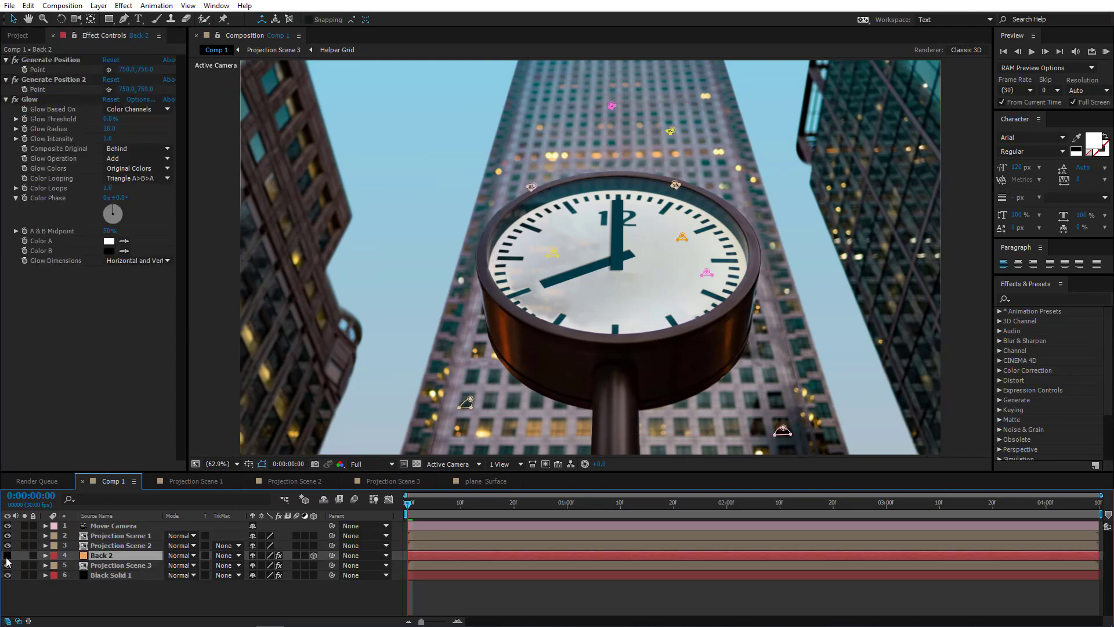
{"action": "left_click", "coordinate": [7, 556]}
{"action": "left_click", "coordinate": [8, 556]}
{"action": "left_click", "coordinate": [8, 556]}
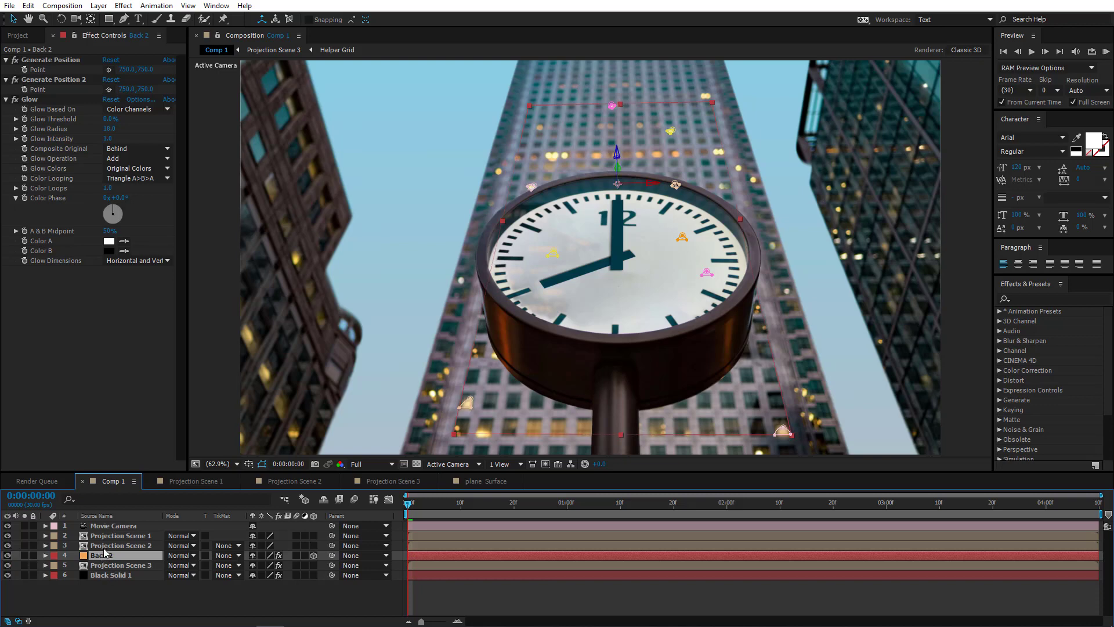
- Identify the topmost window light as Mask 1 and add a 0% Mask Opacity keyframe for it at frame 0
{"action": "key", "text": "m"}
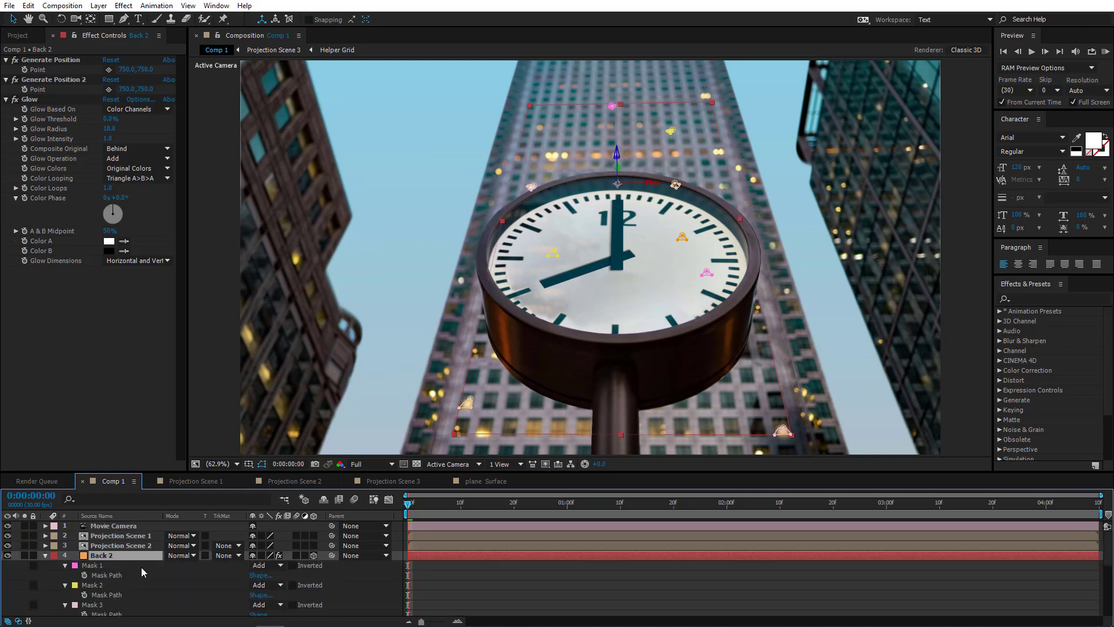
{"action": "left_click", "coordinate": [613, 104]}
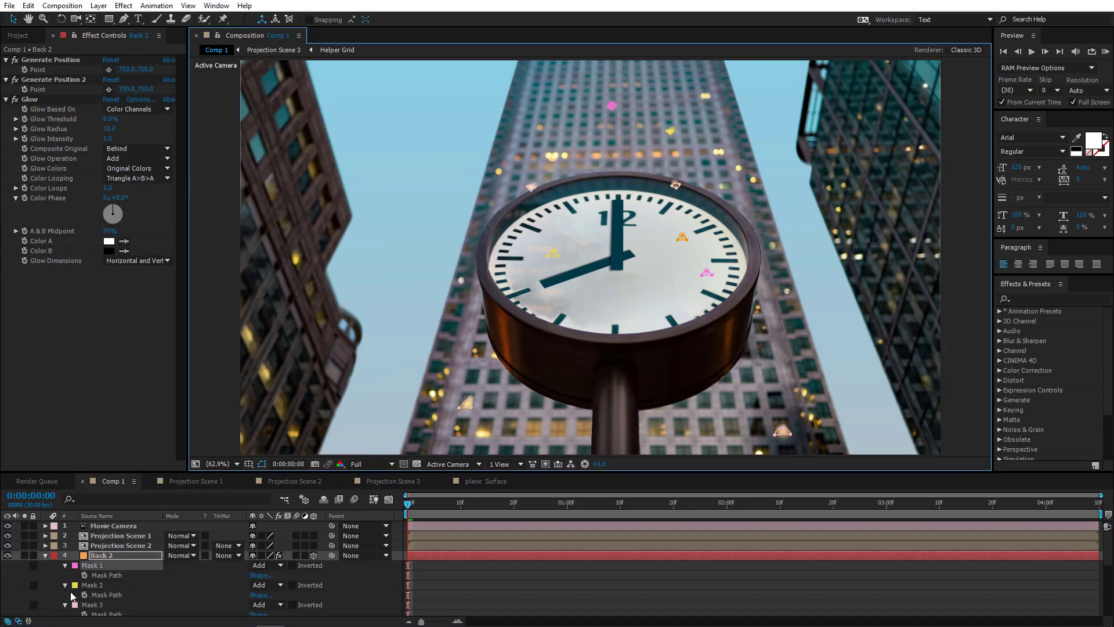
{"action": "left_click", "coordinate": [106, 555]}
{"action": "key", "text": "m"}
{"action": "key", "text": "m"}
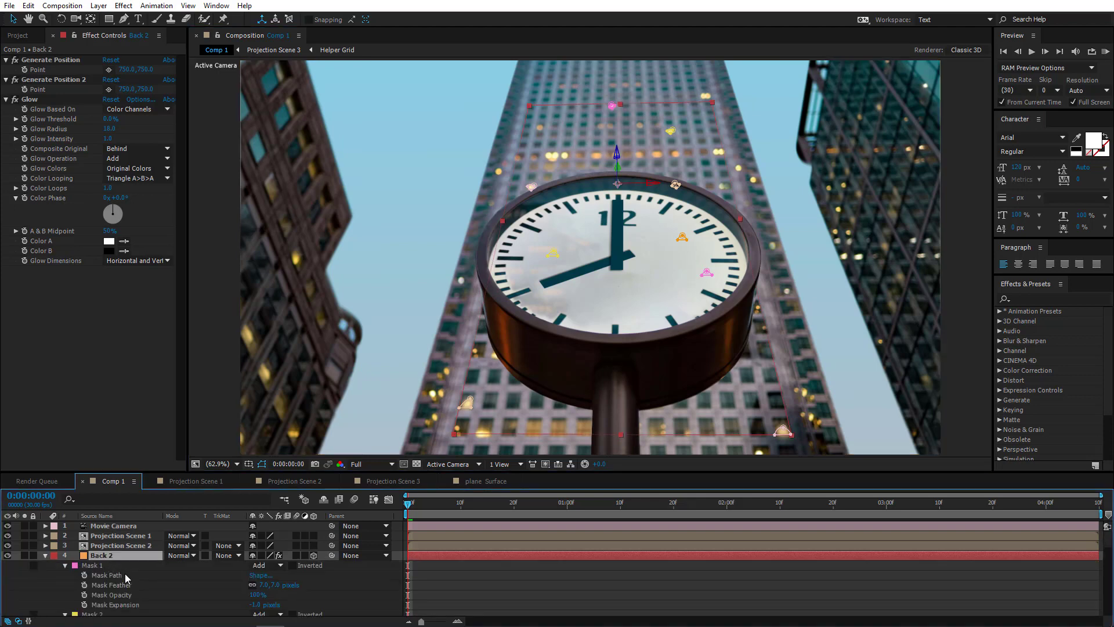
{"action": "left_click", "coordinate": [85, 595]}
{"action": "left_click_drag", "start_coordinate": [257, 595], "coordinate": [69, 595]}
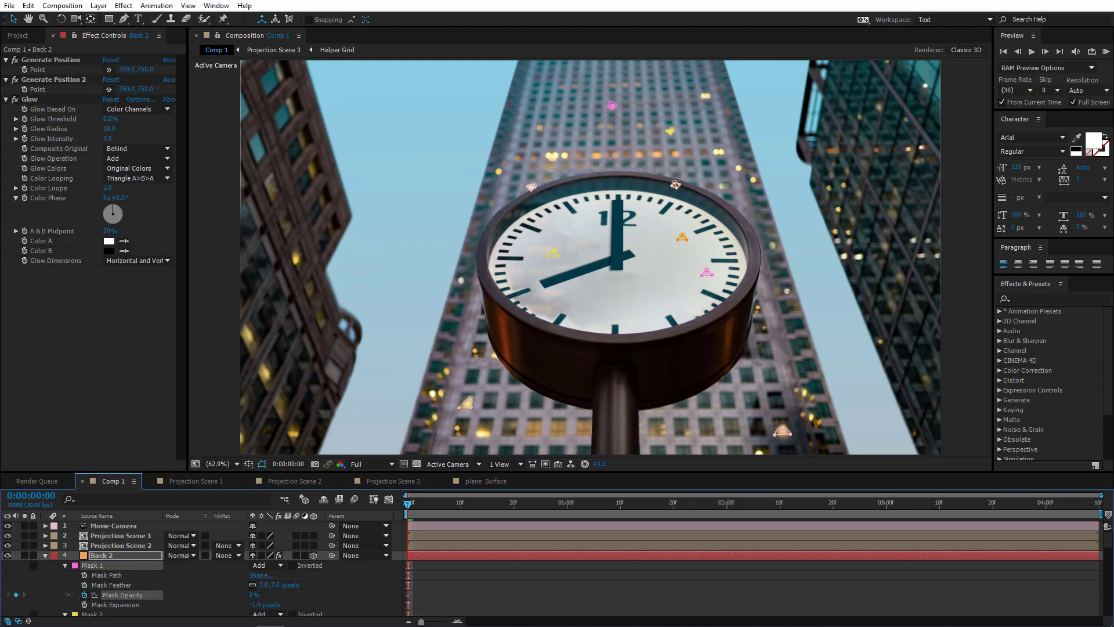
- Set Mask 1's opacity to 100% at frame 2, and shift both opacity keyframes to about frames 7 and 9
{"action": "key", "text": "Page_Down"}
{"action": "key", "text": "Page_Down"}
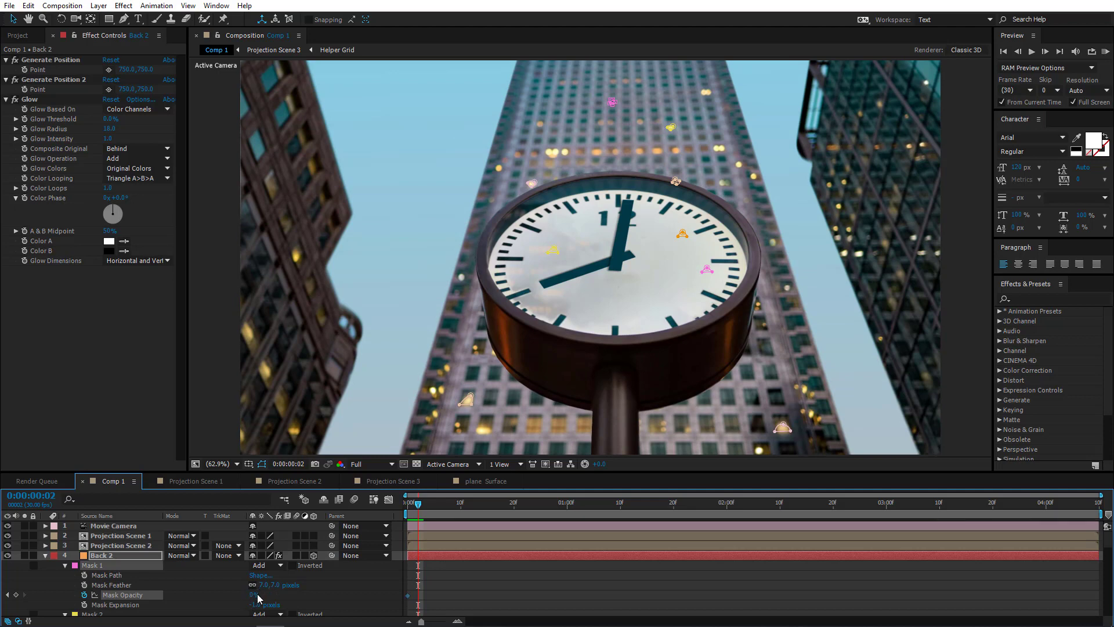
{"action": "left_click_drag", "start_coordinate": [251, 600], "coordinate": [575, 598]}
{"action": "left_click_drag", "start_coordinate": [432, 591], "coordinate": [454, 597]}
- Copy Mask 1's two Mask Opacity keyframes and paste them onto Mask 2 at 0:00:00:19
{"action": "left_click_drag", "start_coordinate": [436, 503], "coordinate": [470, 506]}
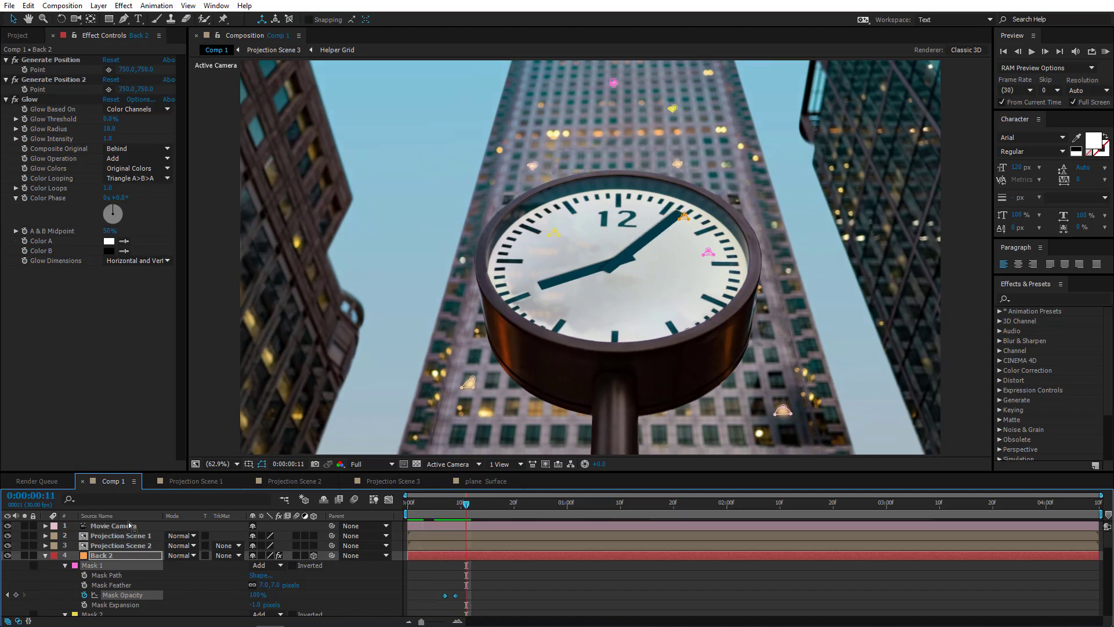
{"action": "scroll", "coordinate": [84, 600], "scroll_direction": "down", "scroll_amount": 3}
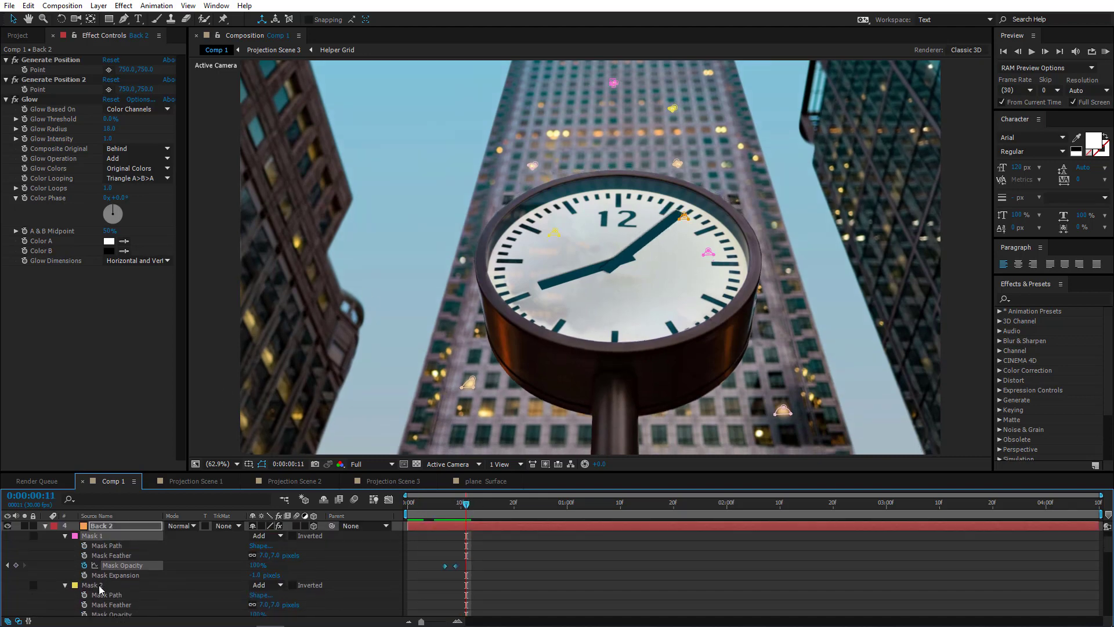
{"action": "left_click", "coordinate": [93, 585]}
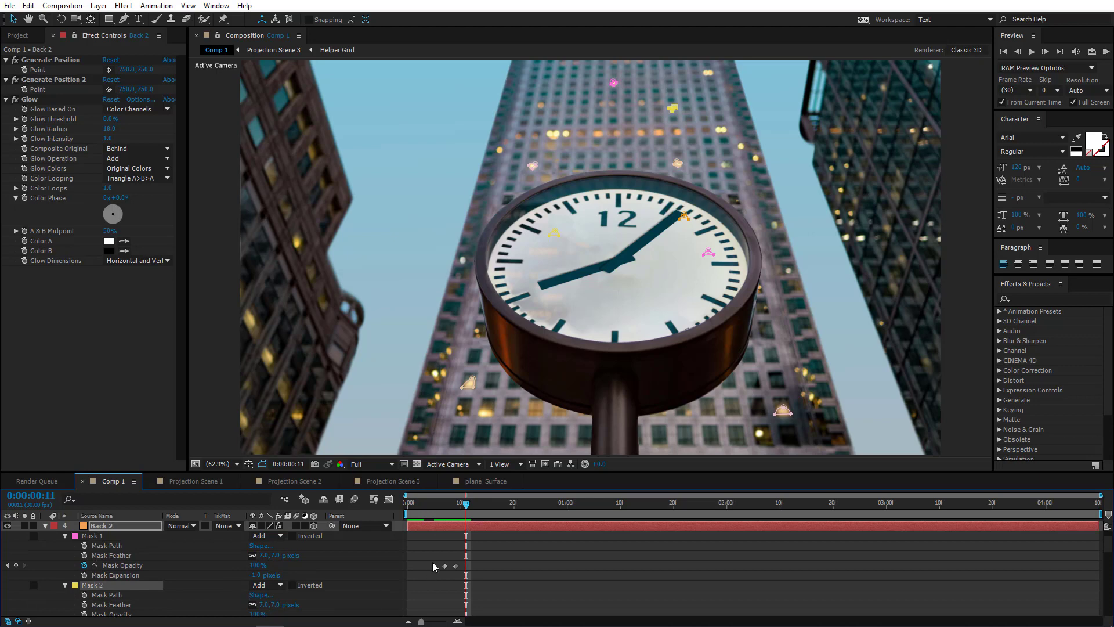
{"action": "left_click_drag", "start_coordinate": [433, 562], "coordinate": [471, 573]}
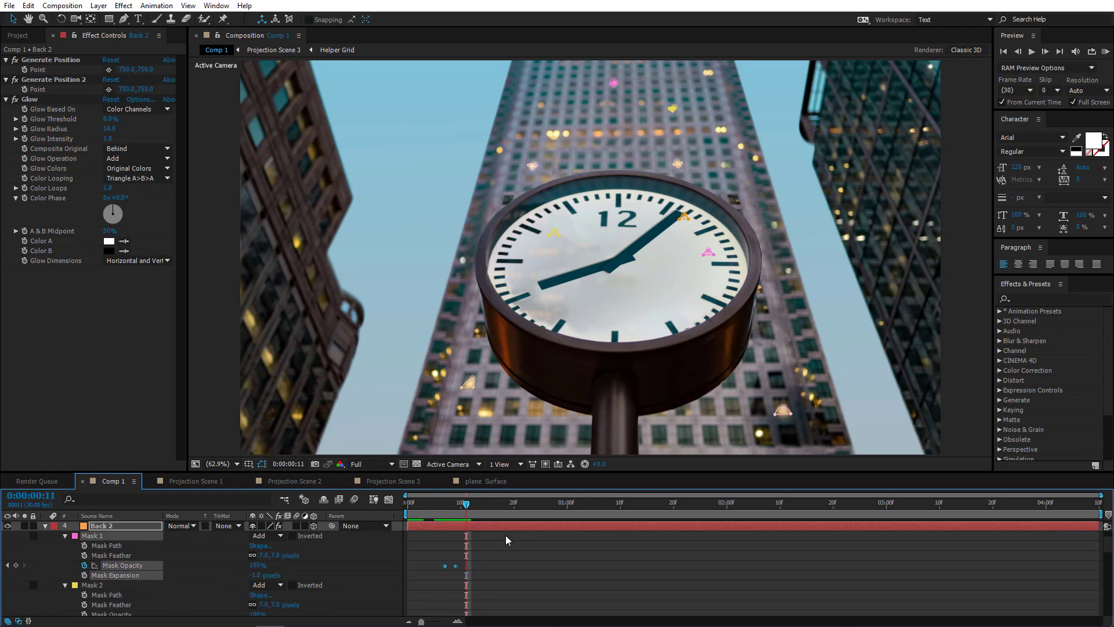
{"action": "left_click_drag", "start_coordinate": [489, 504], "coordinate": [508, 510]}
{"action": "left_click", "coordinate": [157, 586]}
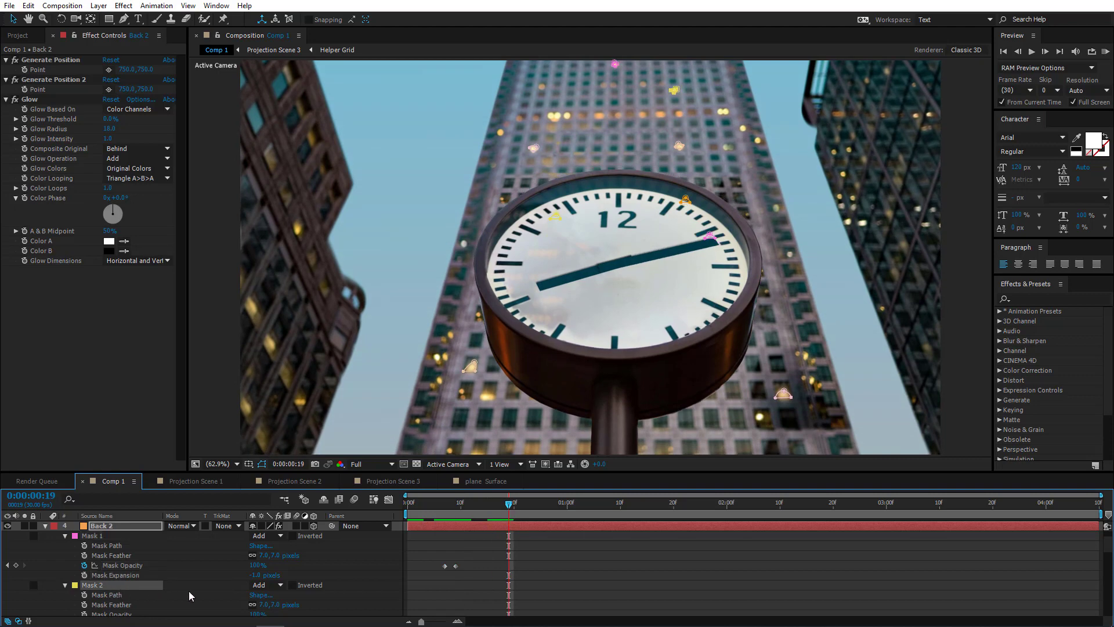
{"action": "key", "text": "ctrl+v"}
{"action": "scroll", "coordinate": [543, 575], "scroll_direction": "down", "scroll_amount": 3}
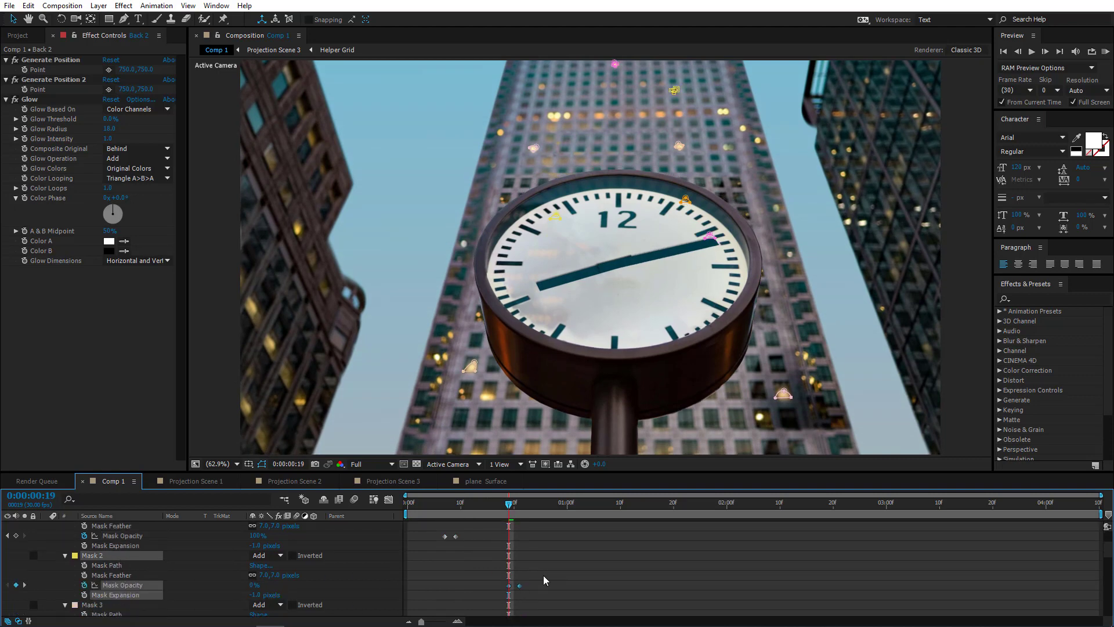
- Paste the opacity keyframes onto Mask 3 at 0:00:01:13 and onto Mask 4 at 0:00:01:02
{"action": "scroll", "coordinate": [543, 576], "scroll_direction": "down", "scroll_amount": 2}
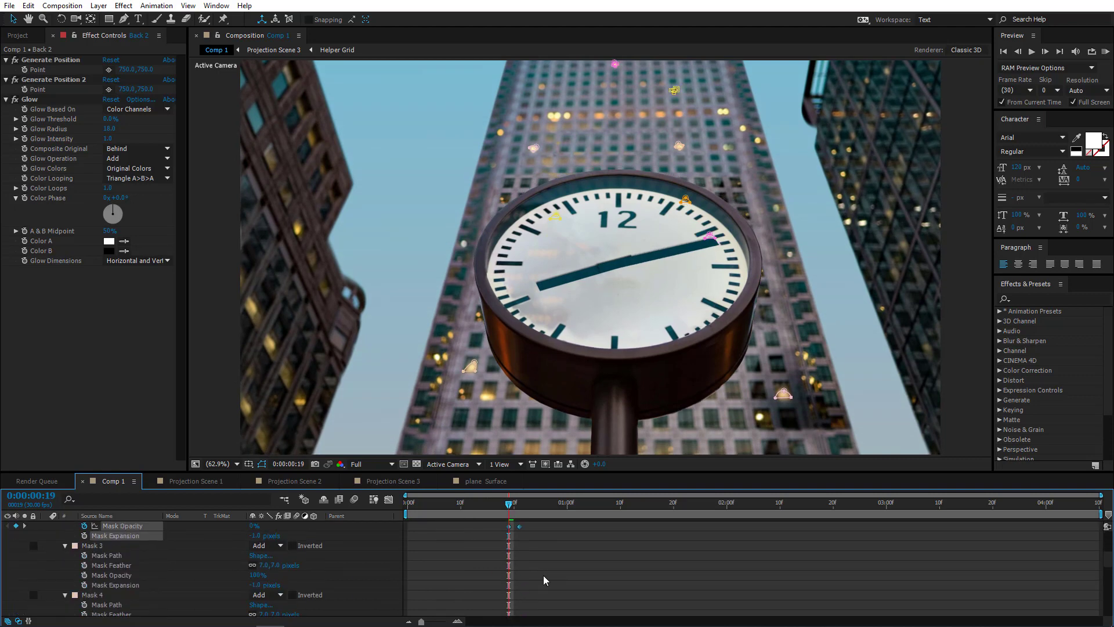
{"action": "left_click", "coordinate": [102, 545]}
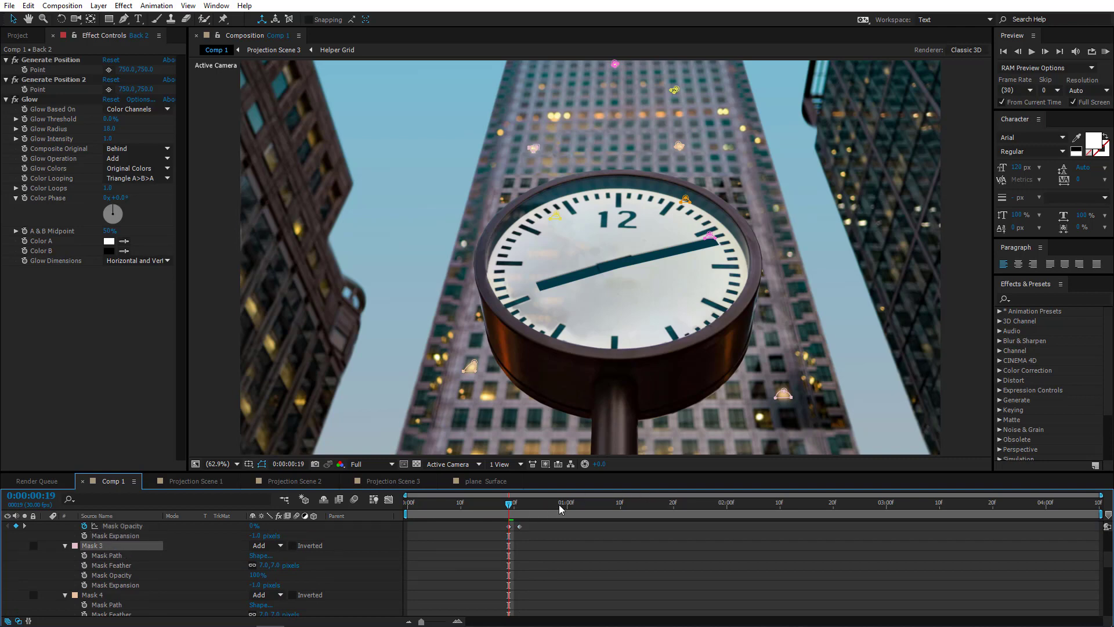
{"action": "left_click_drag", "start_coordinate": [560, 509], "coordinate": [637, 515]}
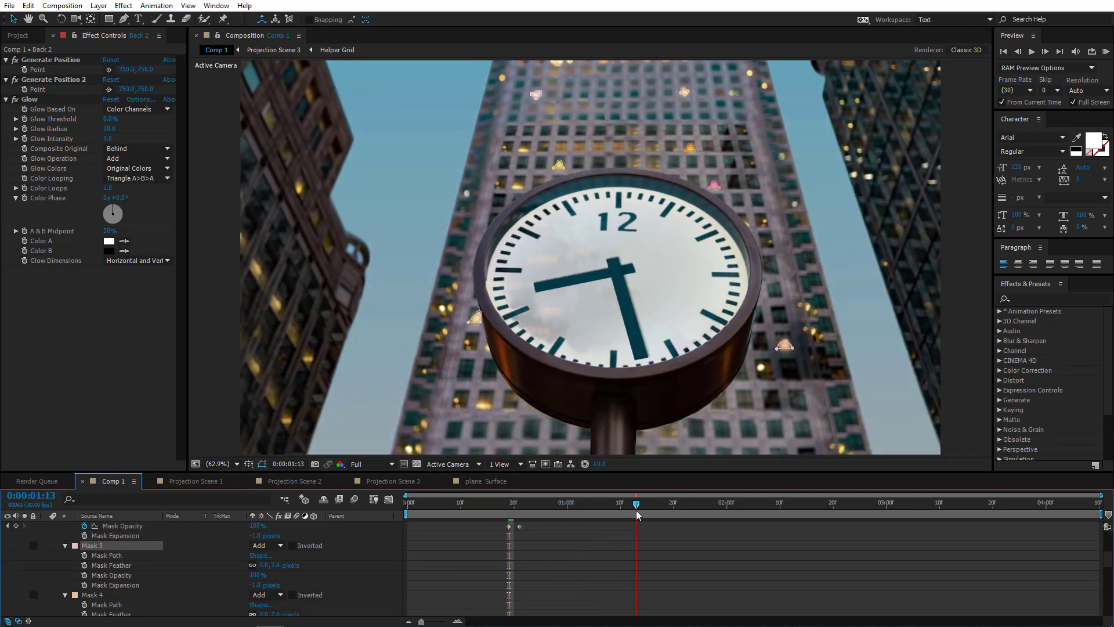
{"action": "key", "text": "ctrl+v"}
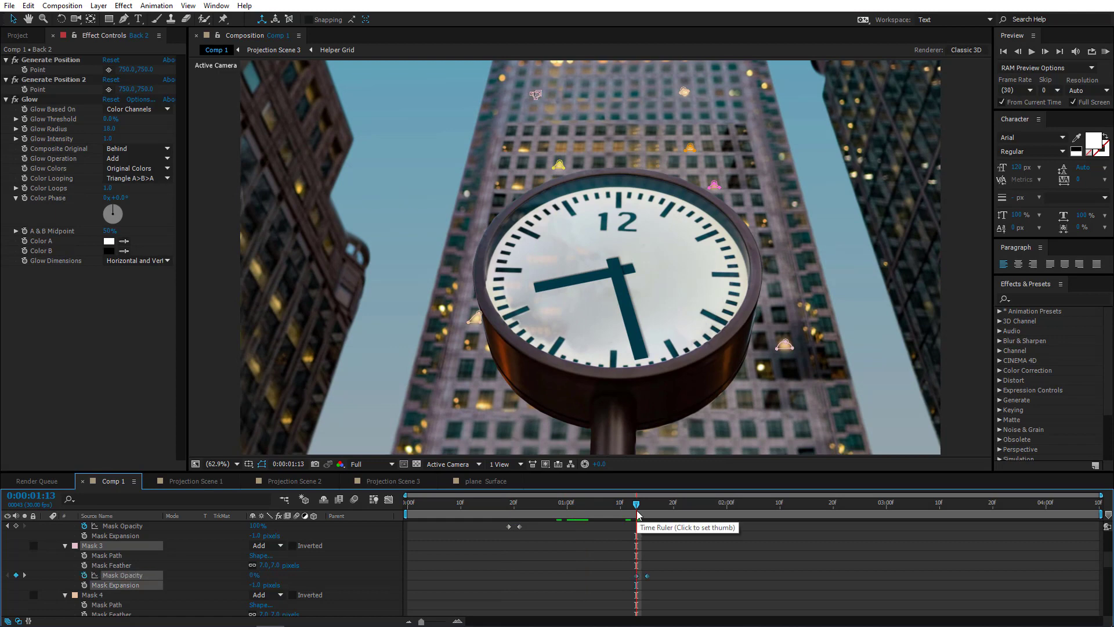
{"action": "left_click", "coordinate": [104, 595]}
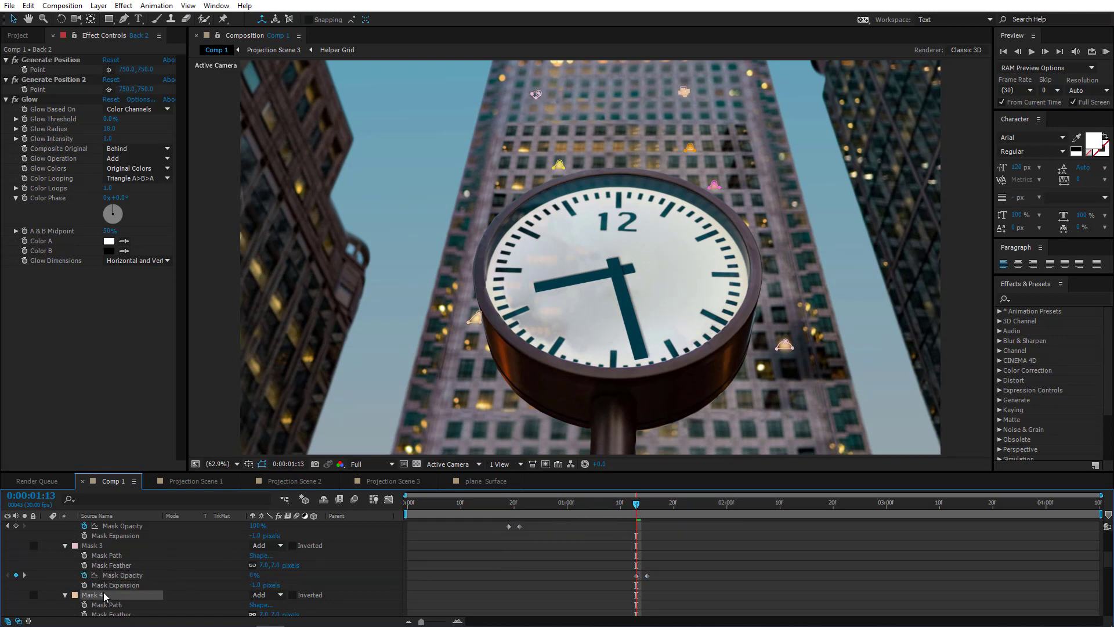
{"action": "left_click", "coordinate": [576, 505]}
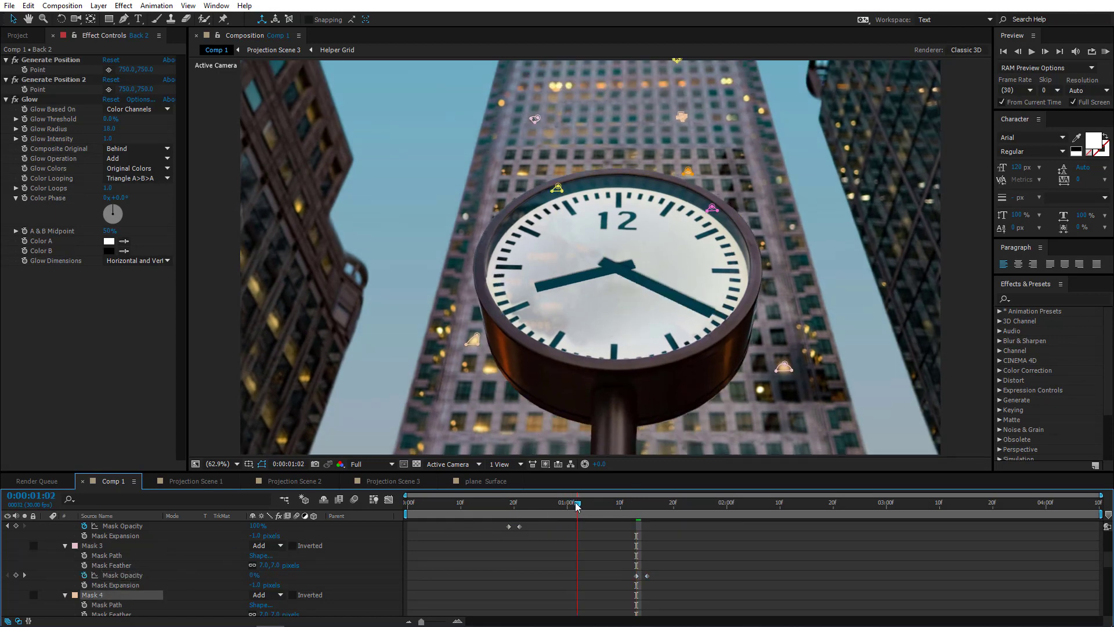
- Paste the opacity keyframes onto Mask 5 at 0:00:02:01
{"action": "left_click", "coordinate": [731, 505]}
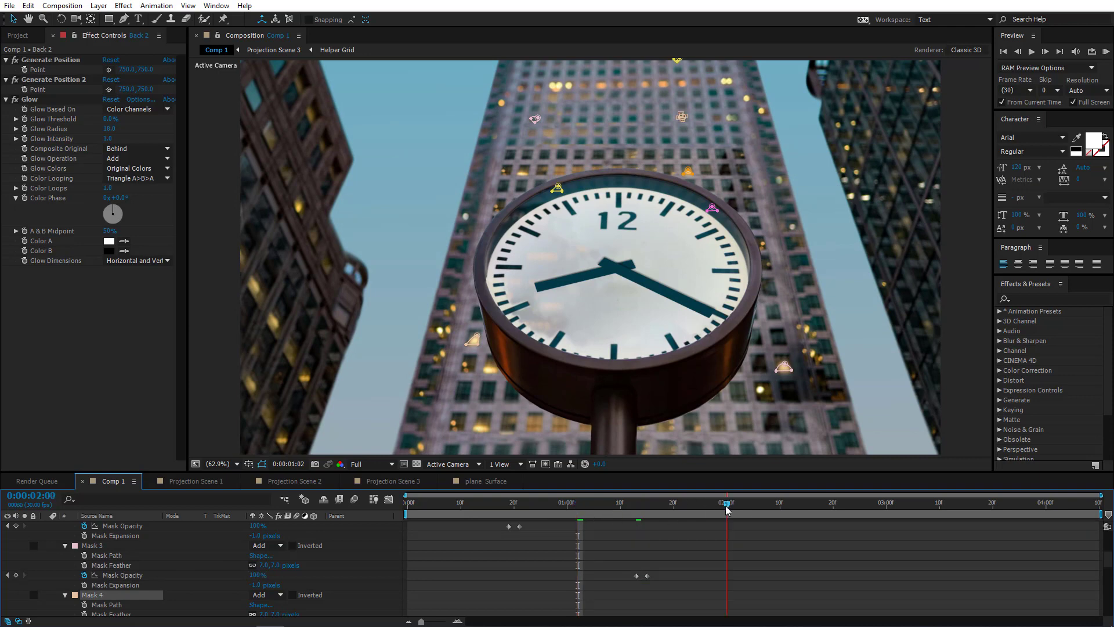
{"action": "scroll", "coordinate": [104, 563], "scroll_direction": "down", "scroll_amount": 2}
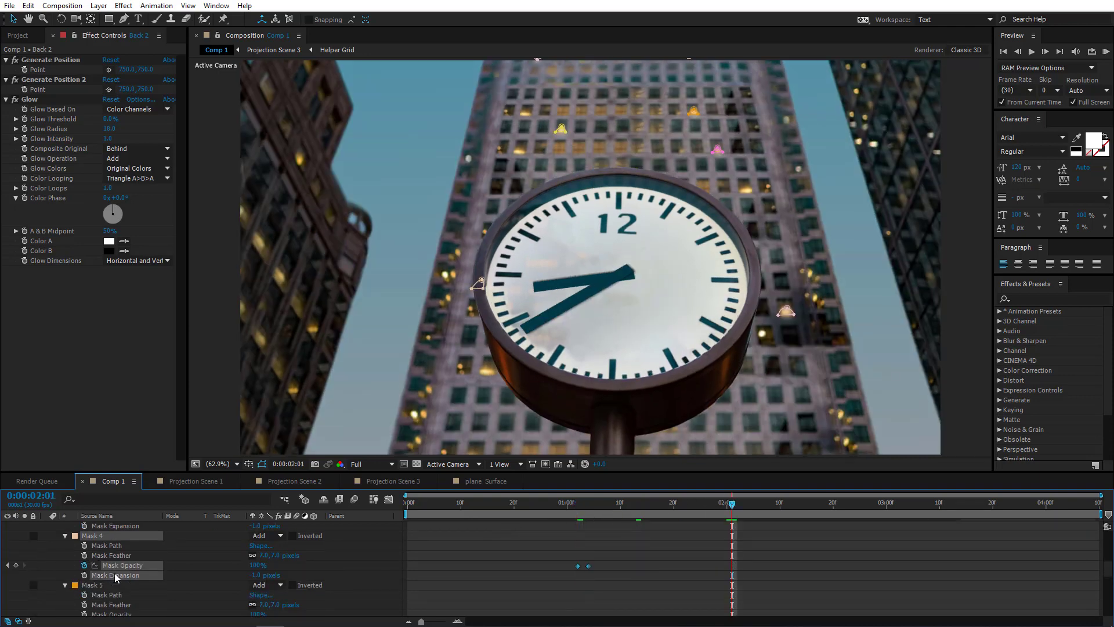
{"action": "left_click", "coordinate": [93, 585]}
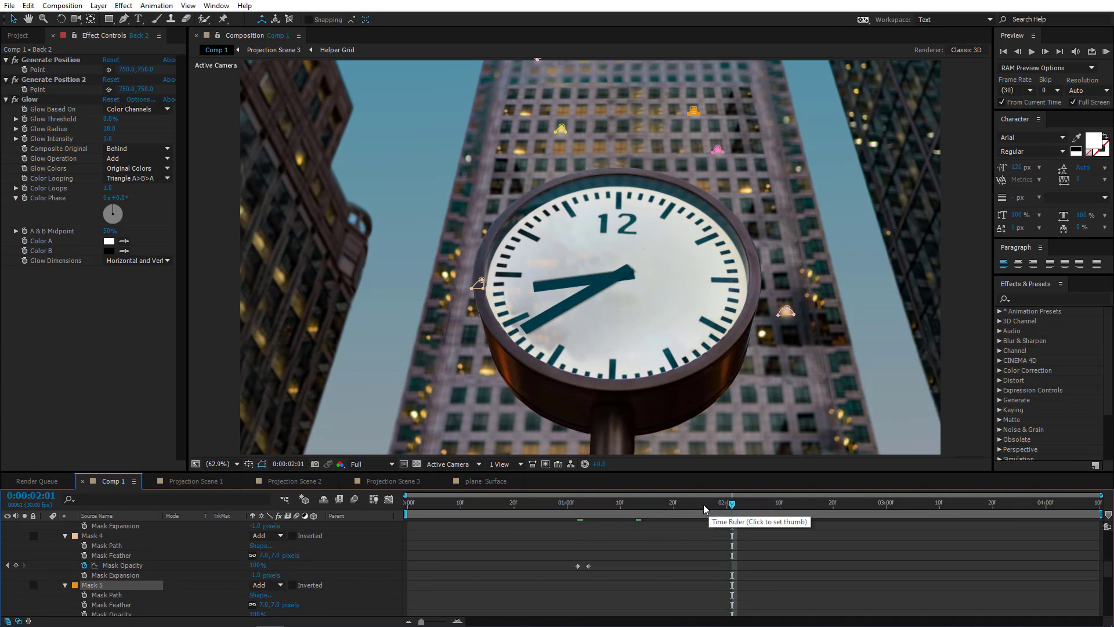
{"action": "key", "text": "ctrl+v"}
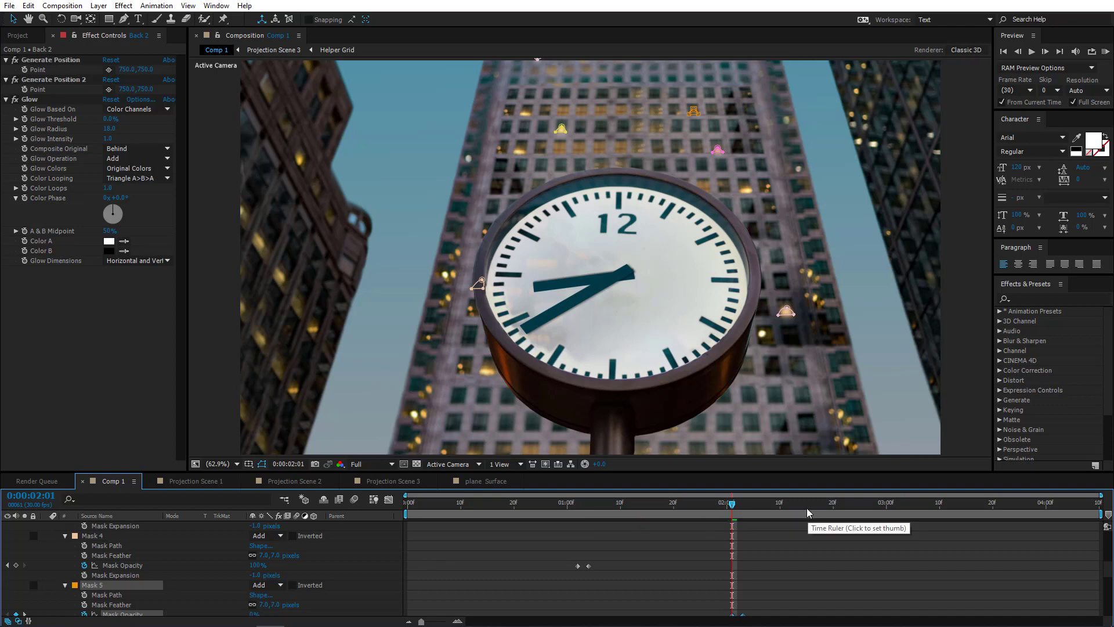
- Paste the opacity keyframes onto Mask 6 at 0:00:01:22
{"action": "scroll", "coordinate": [118, 593], "scroll_direction": "down", "scroll_amount": 2}
{"action": "left_click", "coordinate": [98, 607]}
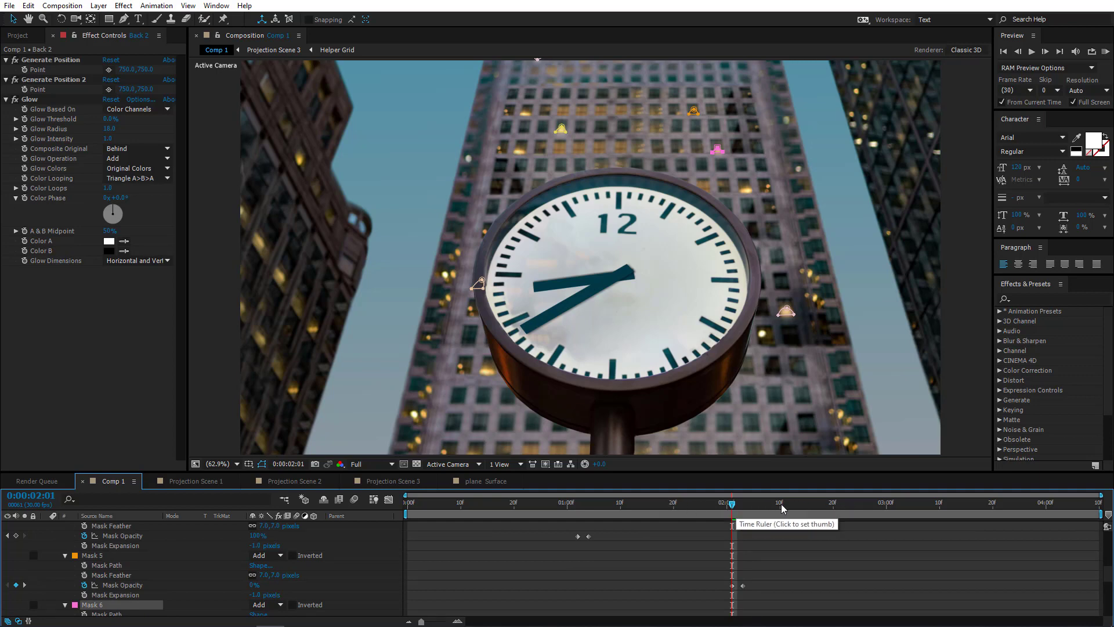
{"action": "left_click", "coordinate": [684, 503]}
{"action": "scroll", "coordinate": [692, 535], "scroll_direction": "down", "scroll_amount": 4}
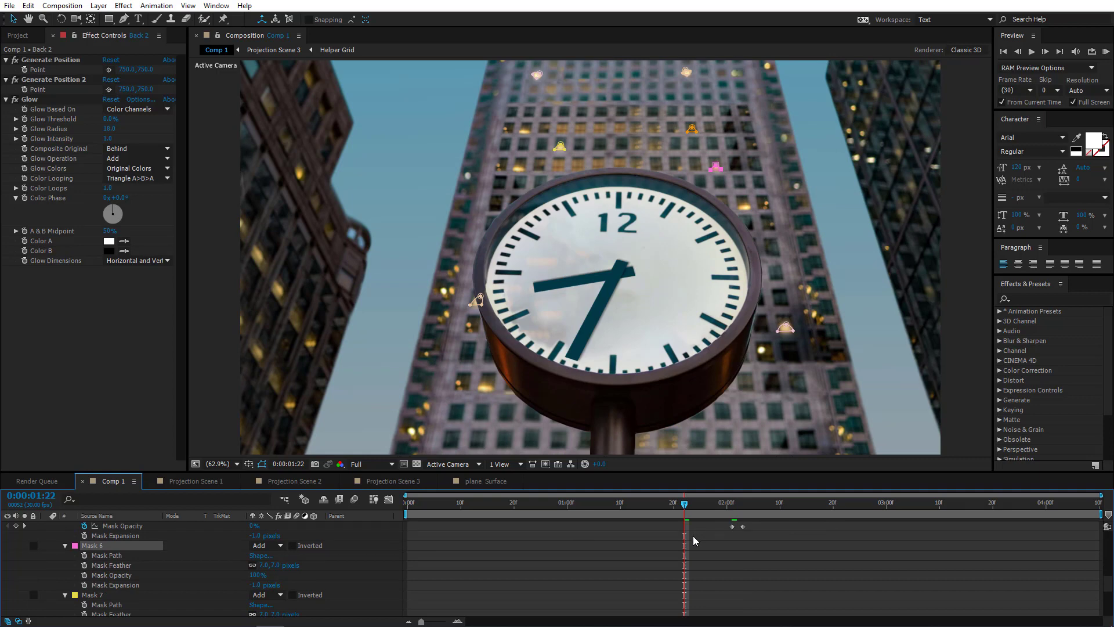
{"action": "key", "text": "ctrl+v"}
- Paste the opacity keyframes onto Mask 7 at 0:00:03:09
{"action": "left_click", "coordinate": [113, 595]}
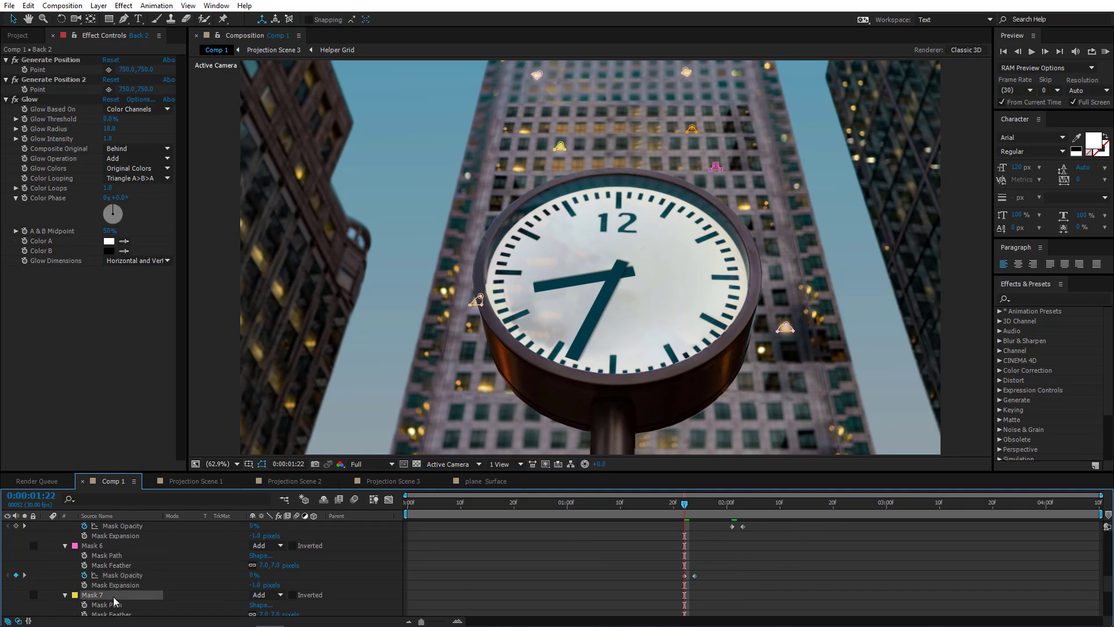
{"action": "scroll", "coordinate": [203, 596], "scroll_direction": "down", "scroll_amount": 2}
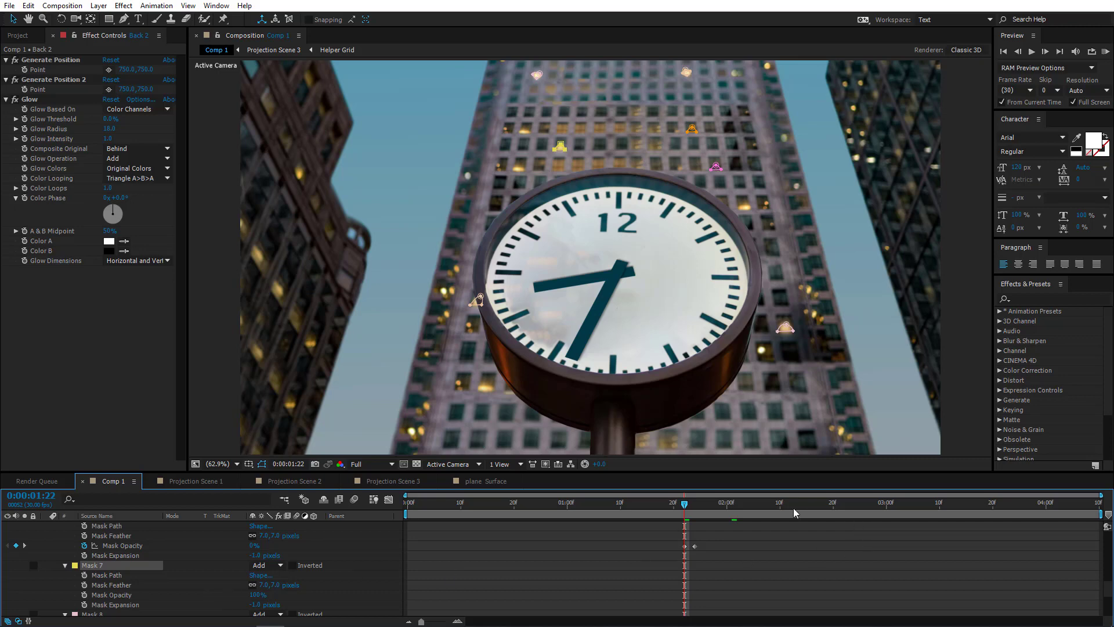
{"action": "left_click", "coordinate": [832, 503]}
{"action": "left_click_drag", "start_coordinate": [833, 508], "coordinate": [935, 505]}
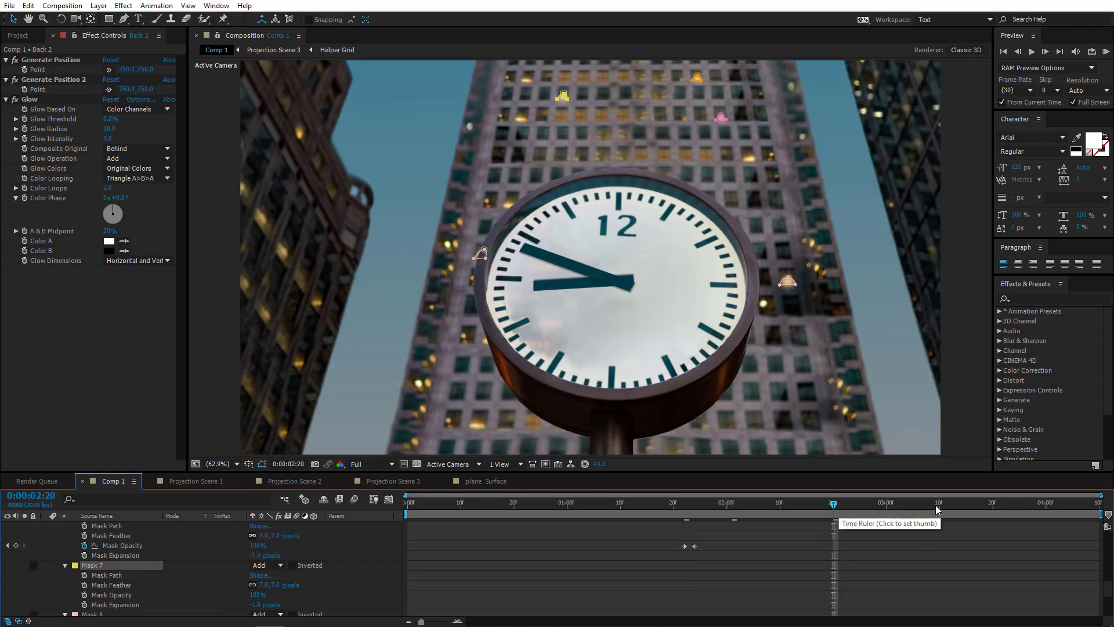
{"action": "key", "text": "ctrl+v"}
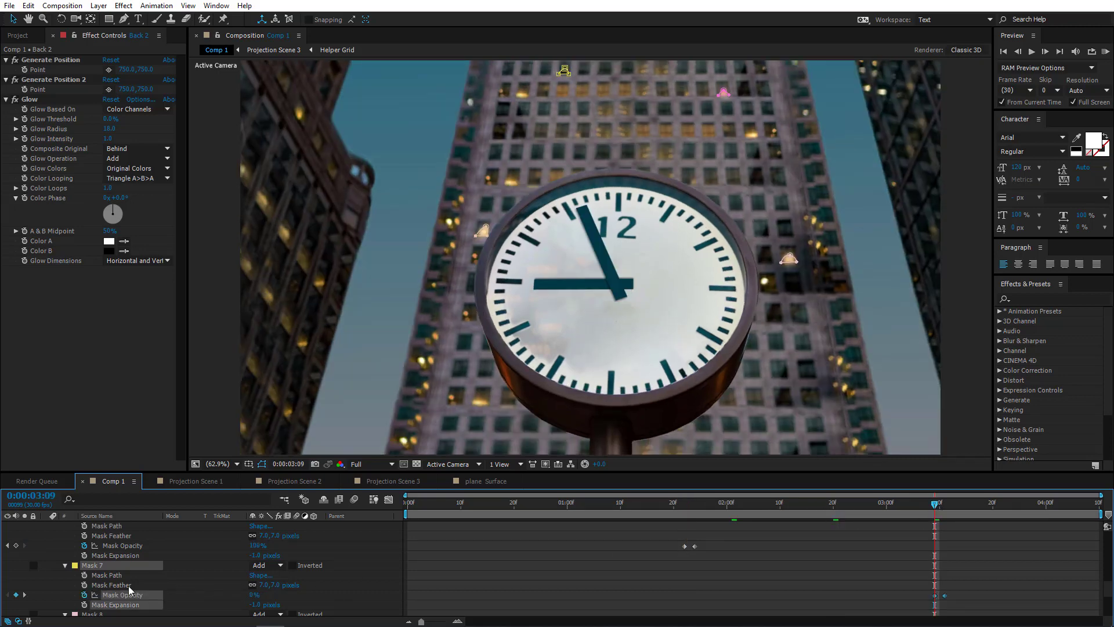
- Paste the opacity keyframes onto Mask 8 at 0:00:02:13 and onto Mask 9 at about 0:00:03:19
{"action": "scroll", "coordinate": [122, 592], "scroll_direction": "down", "scroll_amount": 1}
{"action": "left_click", "coordinate": [105, 587]}
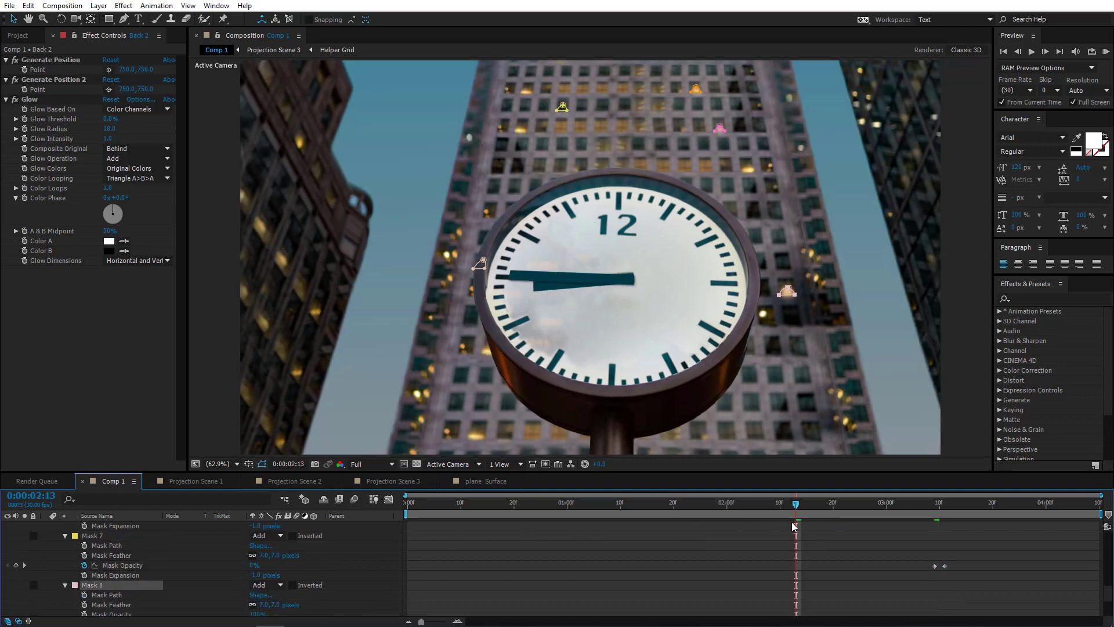
{"action": "key", "text": "ctrl+v"}
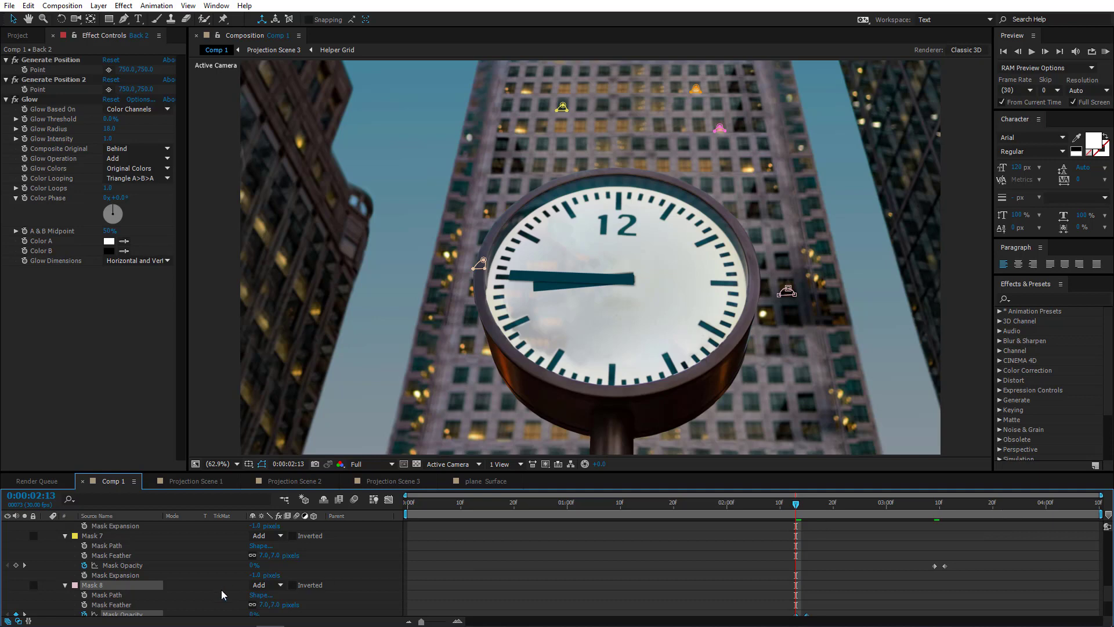
{"action": "scroll", "coordinate": [223, 594], "scroll_direction": "down", "scroll_amount": 3}
{"action": "left_click", "coordinate": [109, 606]}
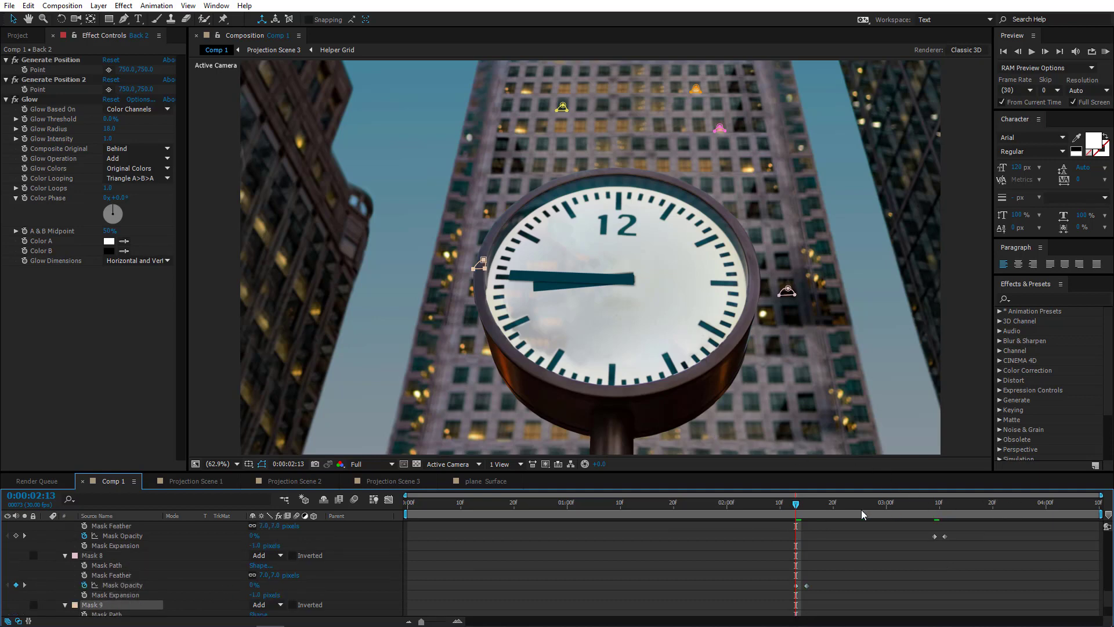
{"action": "left_click_drag", "start_coordinate": [980, 510], "coordinate": [617, 504]}
- Collapse the Back 2 layer's properties and preview Comp 1 from the first frame to check the window lights
{"action": "key", "text": "Home"}
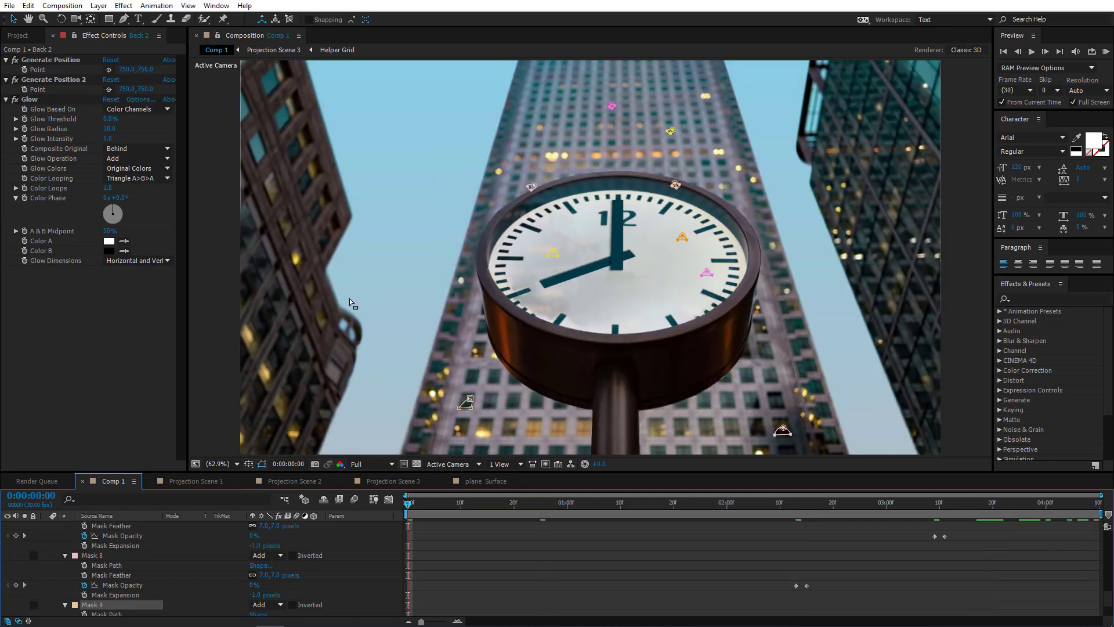
{"action": "scroll", "coordinate": [53, 542], "scroll_direction": "up", "scroll_amount": 10}
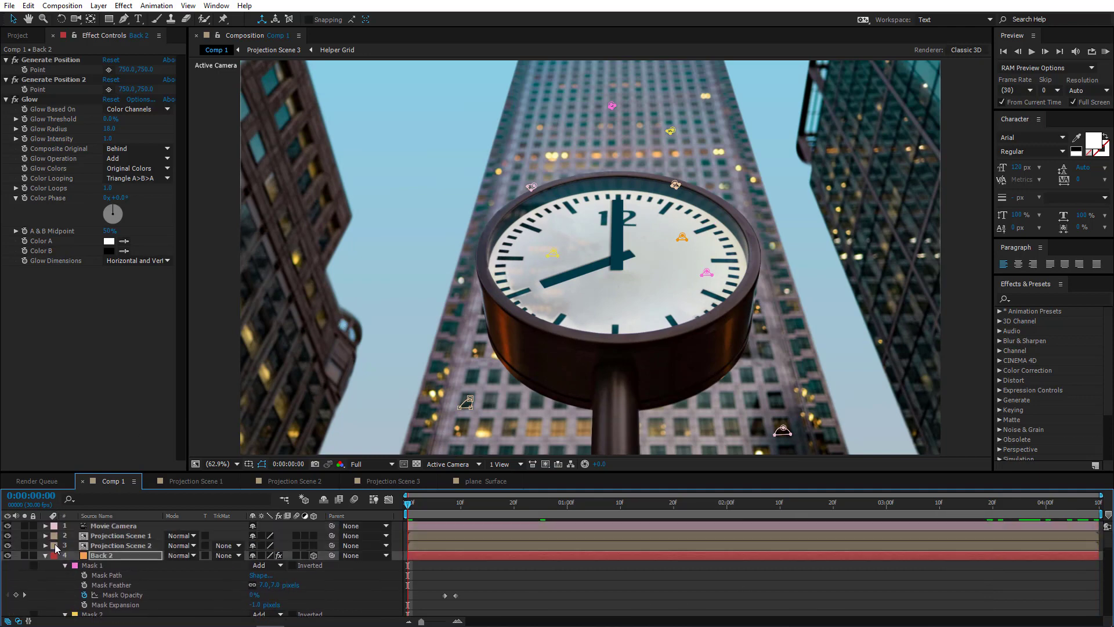
{"action": "left_click", "coordinate": [45, 555]}
{"action": "left_click", "coordinate": [99, 566]}
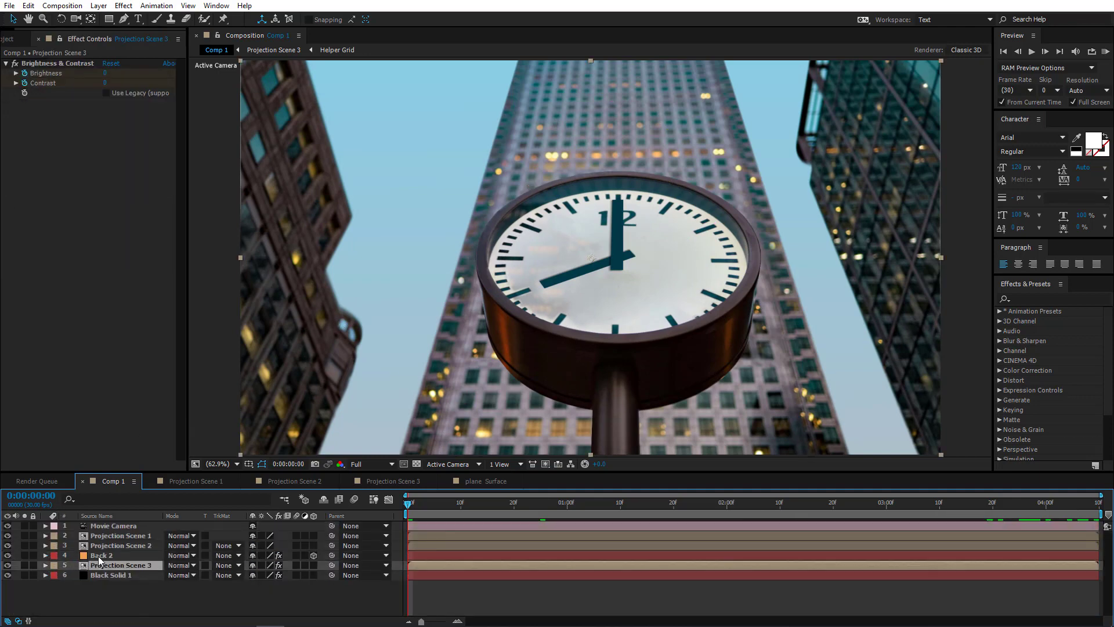
{"action": "left_click", "coordinate": [100, 556]}
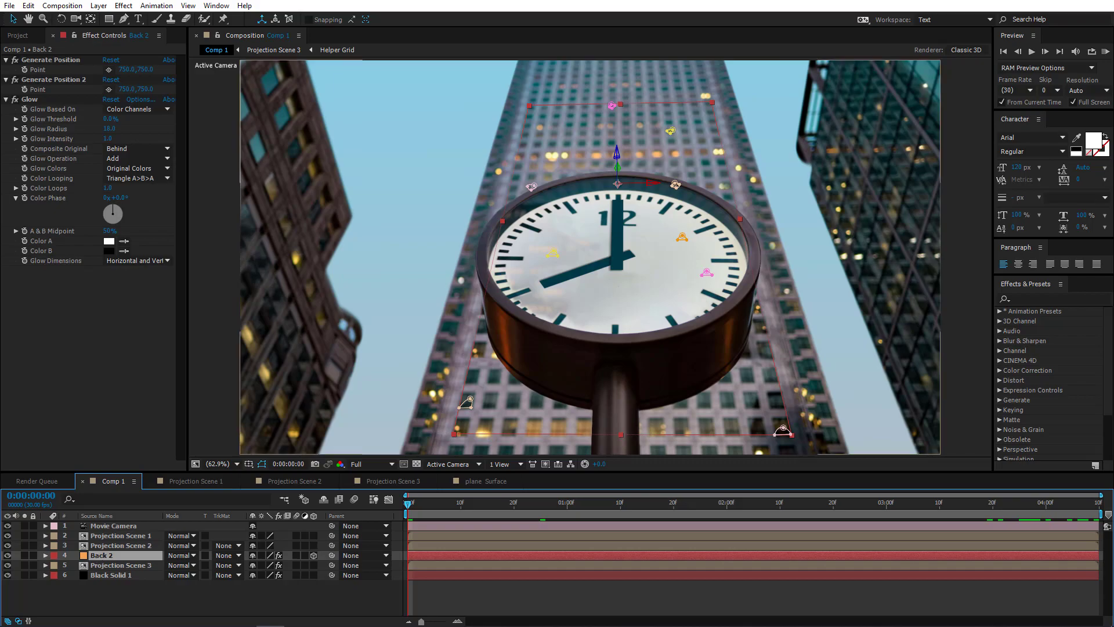
{"action": "left_click", "coordinate": [1105, 51]}
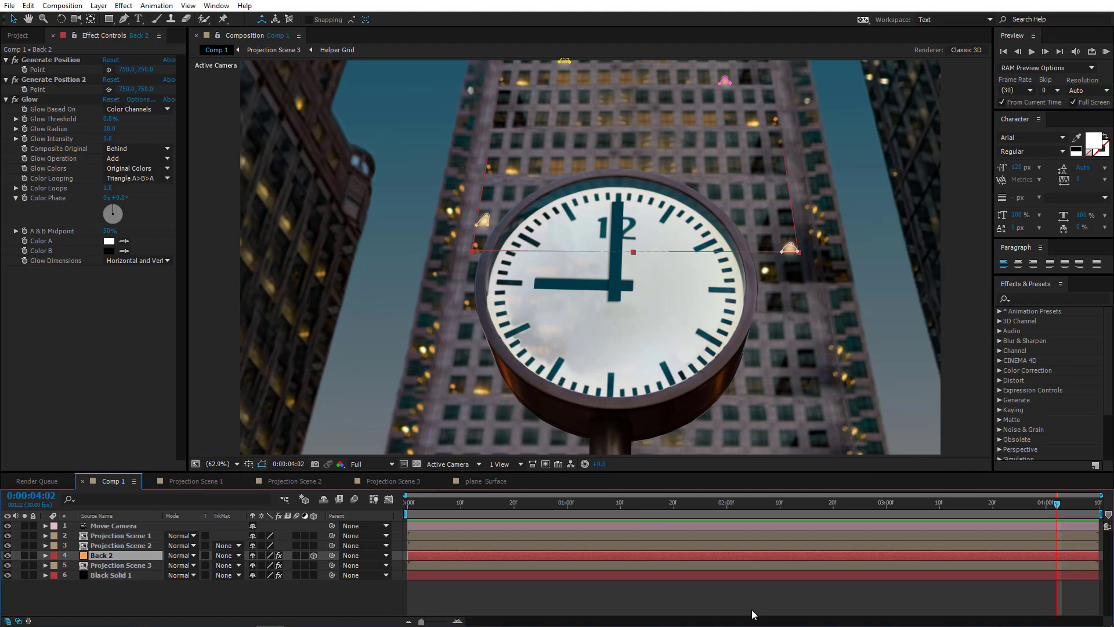
- Reveal Back 2's keyframed properties and shift Mask 7's opacity keyframes earlier, to about 0:00:03:03 and 0:00:03:05
{"action": "key", "text": "u"}
{"action": "scroll", "coordinate": [1038, 540], "scroll_direction": "down", "scroll_amount": 3}
{"action": "scroll", "coordinate": [1015, 552], "scroll_direction": "down", "scroll_amount": 1}
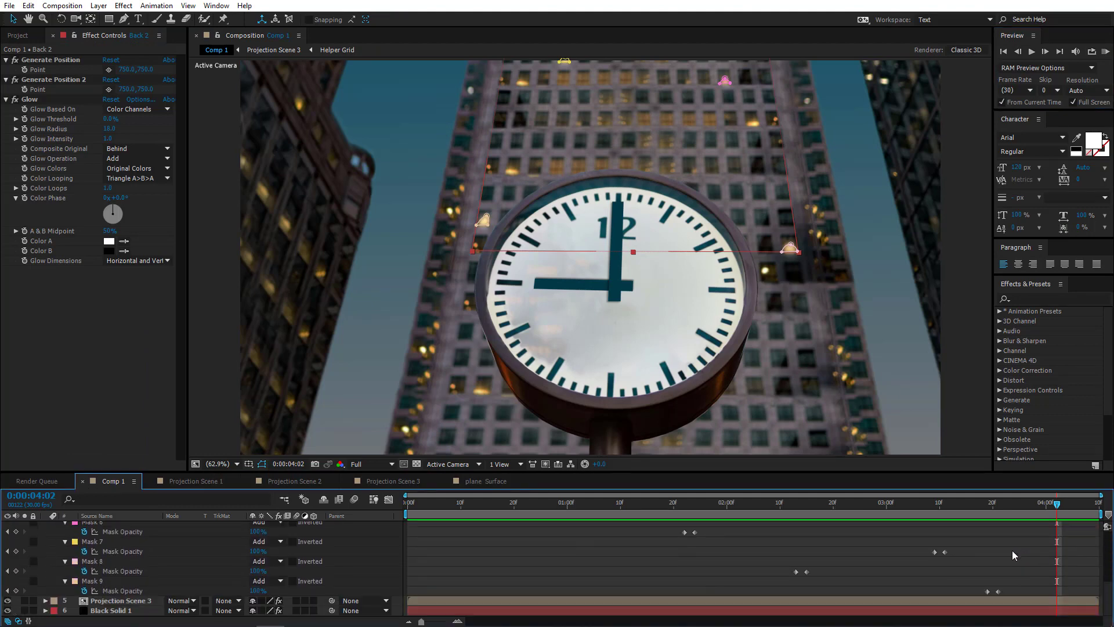
{"action": "left_click_drag", "start_coordinate": [924, 549], "coordinate": [953, 555]}
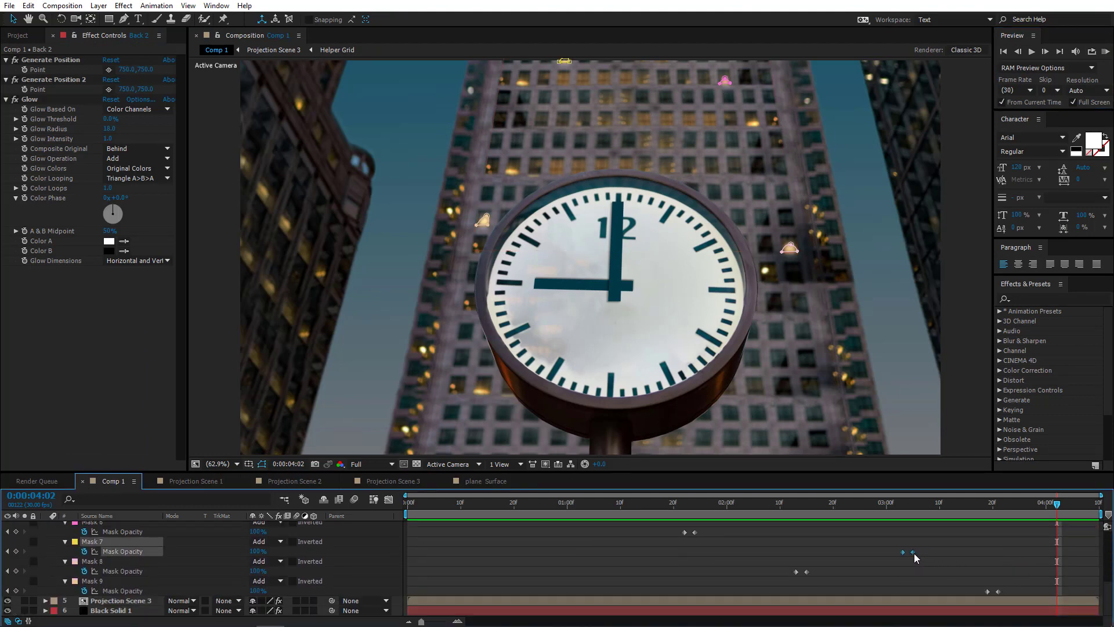
- Shift Mask 5's opacity keyframes slightly and move Mask 8's opacity keyframes to about 0:00:02:16
{"action": "scroll", "coordinate": [854, 563], "scroll_direction": "up", "scroll_amount": 3}
{"action": "left_click_drag", "start_coordinate": [716, 565], "coordinate": [750, 580]}
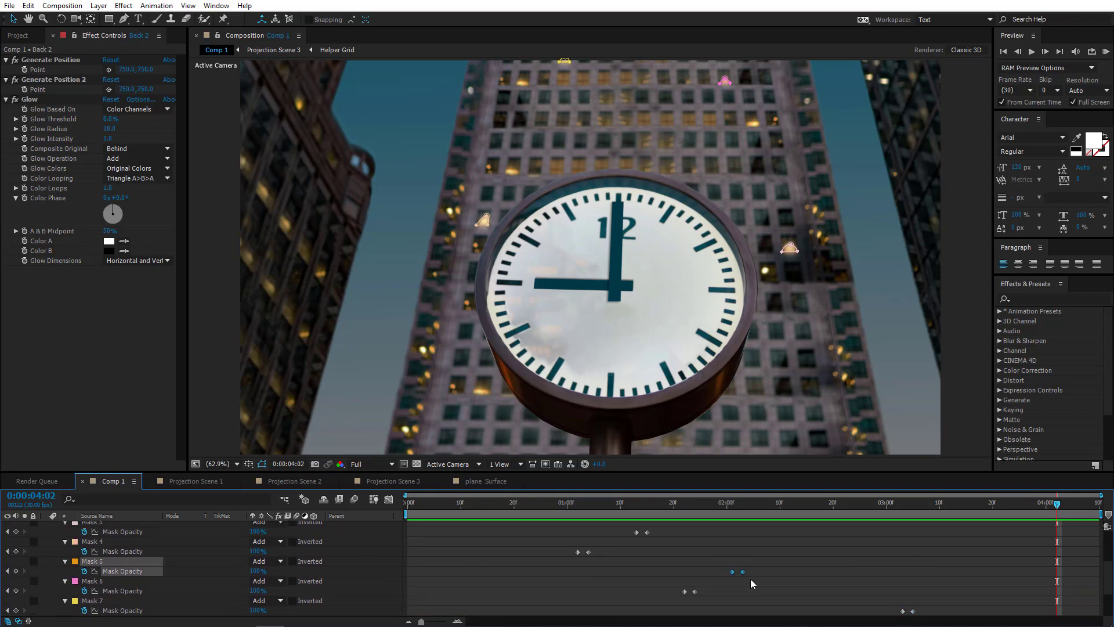
{"action": "scroll", "coordinate": [778, 590], "scroll_direction": "down", "scroll_amount": 3}
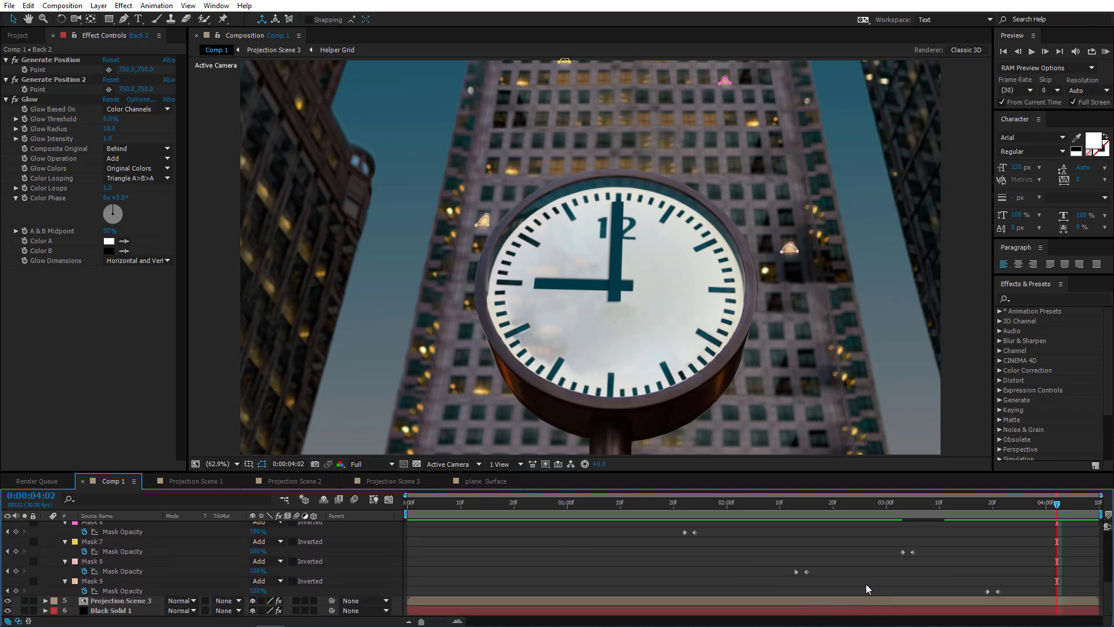
{"action": "left_click_drag", "start_coordinate": [812, 567], "coordinate": [800, 574]}
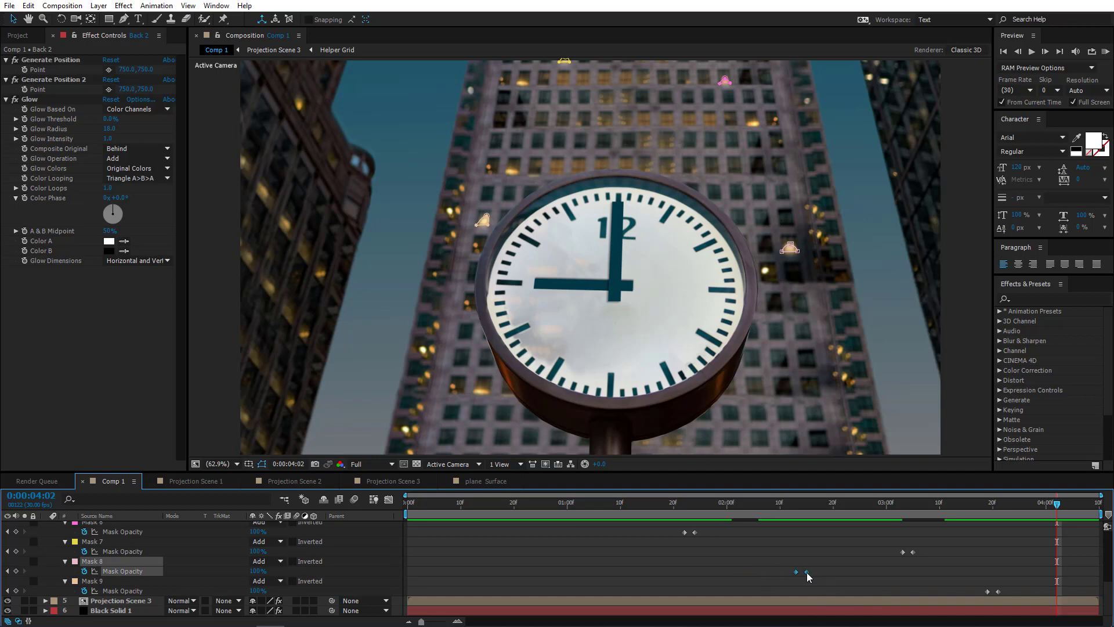
{"action": "left_click_drag", "start_coordinate": [904, 499], "coordinate": [1013, 531]}
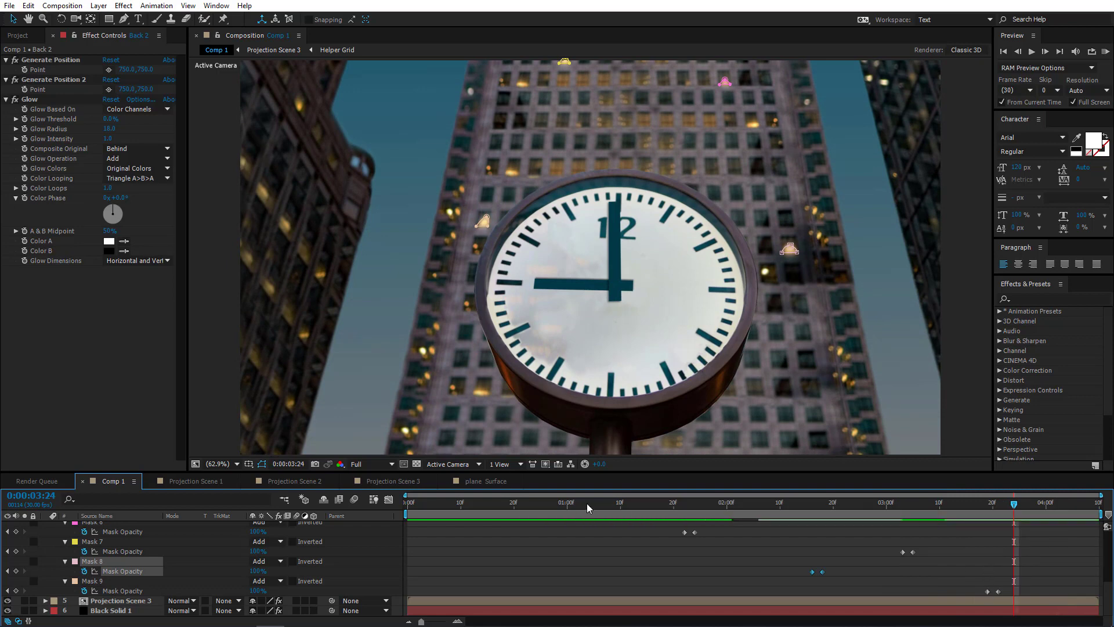
- Shift Mask 6's opacity keyframes to about 0:00:01:23, Mask 7's to about 0:00:03:05 and Mask 8's to about 0:00:02:18
{"action": "scroll", "coordinate": [573, 527], "scroll_direction": "up", "scroll_amount": 5}
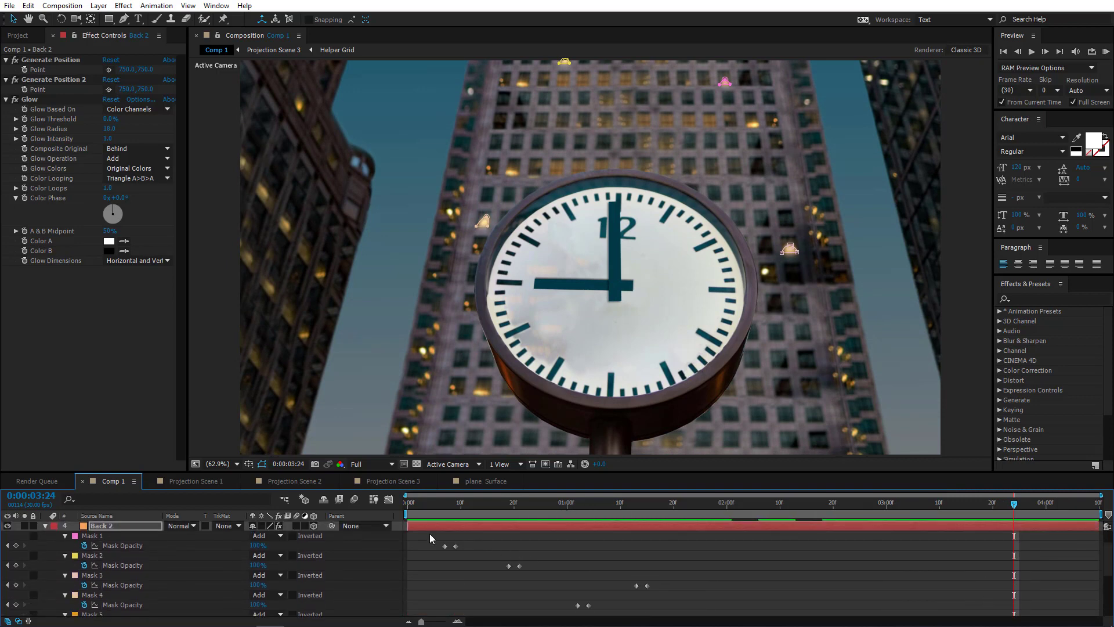
{"action": "scroll", "coordinate": [434, 544], "scroll_direction": "down", "scroll_amount": 3}
{"action": "scroll", "coordinate": [609, 560], "scroll_direction": "up", "scroll_amount": 3}
{"action": "scroll", "coordinate": [583, 580], "scroll_direction": "down", "scroll_amount": 5}
{"action": "left_click_drag", "start_coordinate": [557, 520], "coordinate": [953, 624]}
{"action": "scroll", "coordinate": [758, 566], "scroll_direction": "up", "scroll_amount": 1}
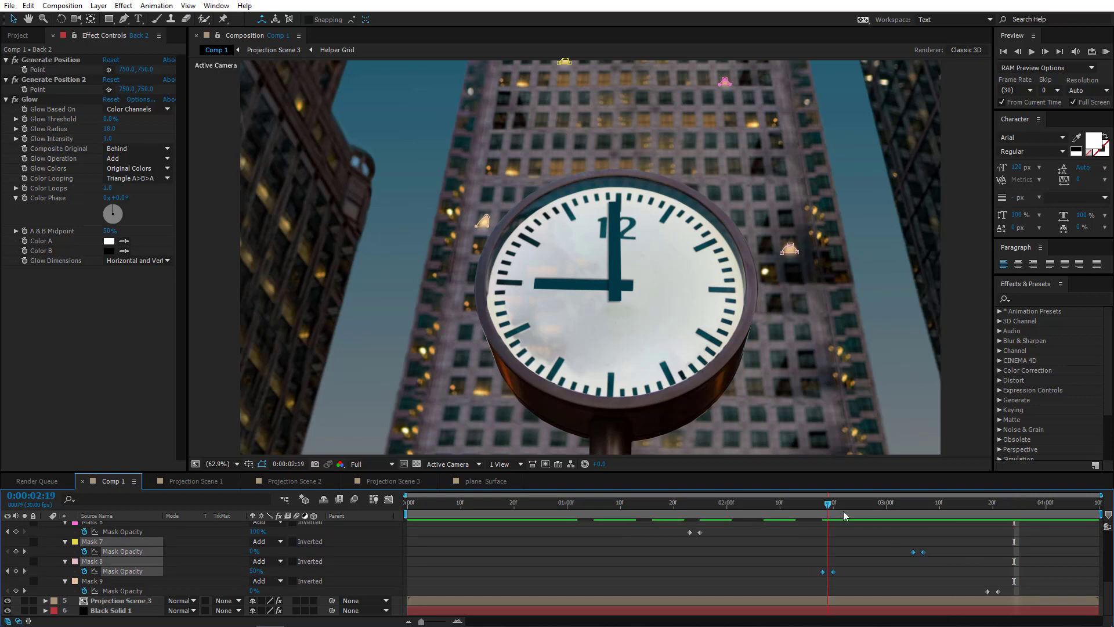
- Preview Comp 1 full screen from the first frame to check the staggered window lights
{"action": "left_click_drag", "start_coordinate": [843, 511], "coordinate": [224, 538]}
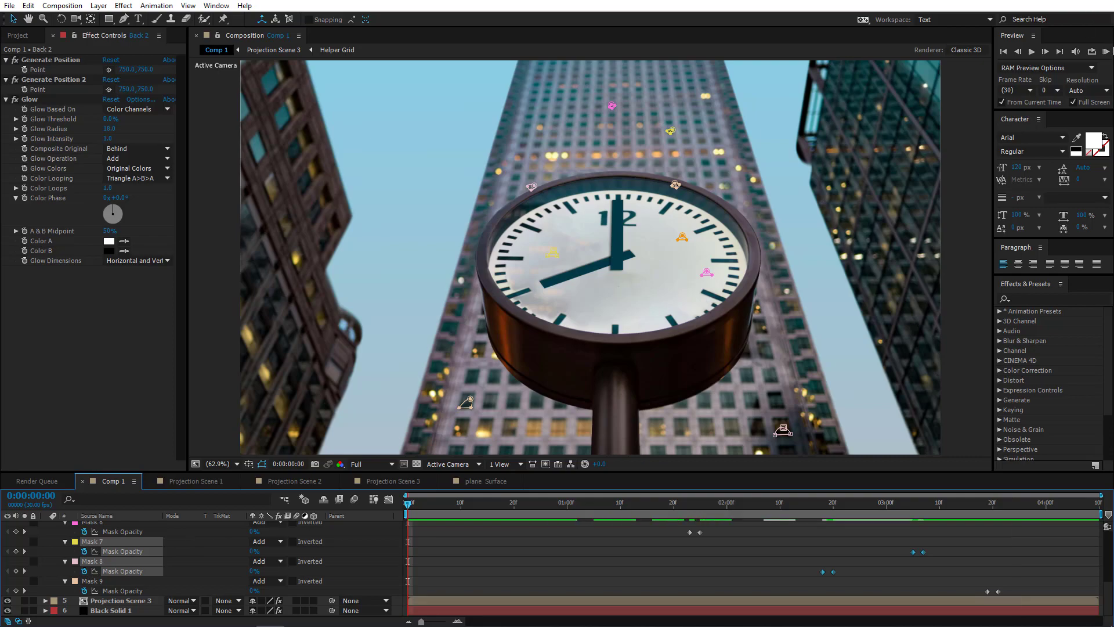
{"action": "left_click", "coordinate": [1107, 51]}
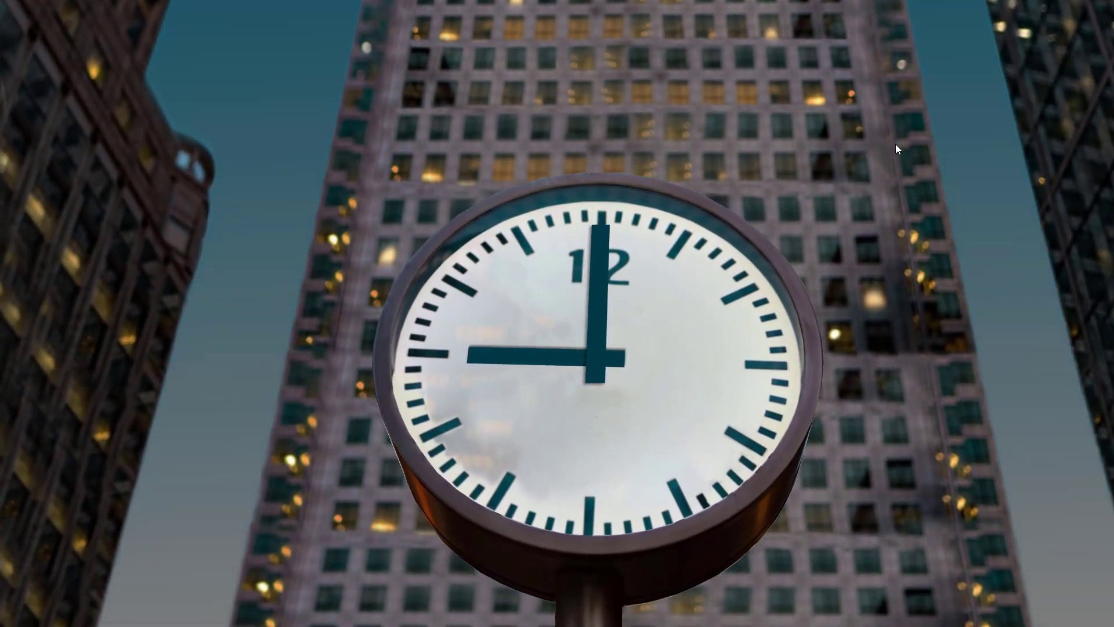
{"action": "key", "text": "space"}
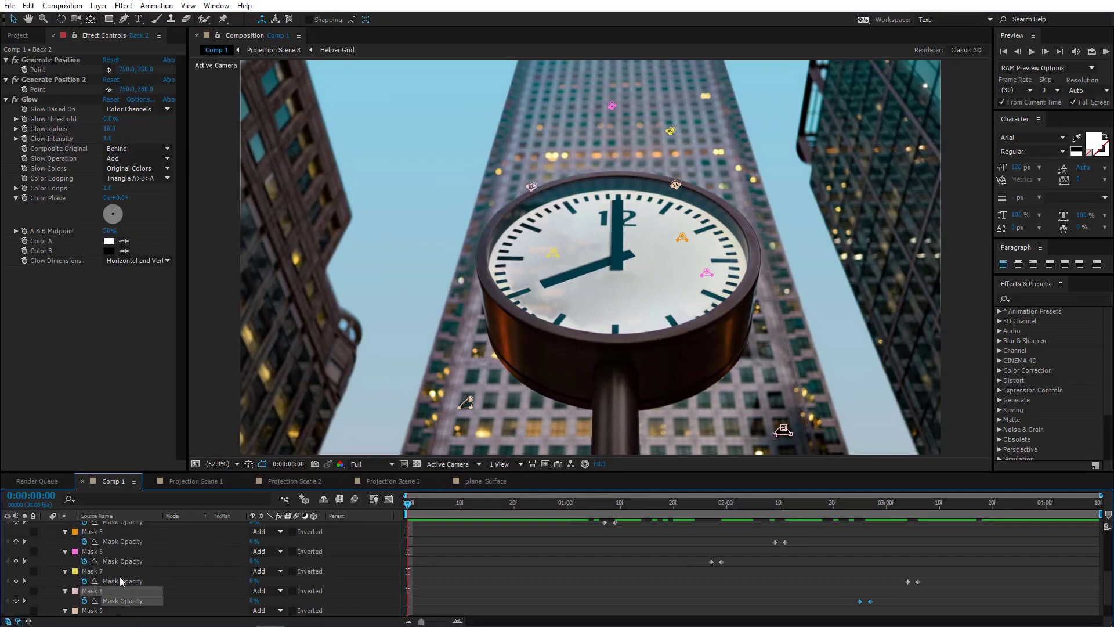
- Collapse Back 2's properties and add a new adjustment layer directly above Back 2
{"action": "scroll", "coordinate": [16, 568], "scroll_direction": "up", "scroll_amount": 5}
{"action": "left_click", "coordinate": [45, 555]}
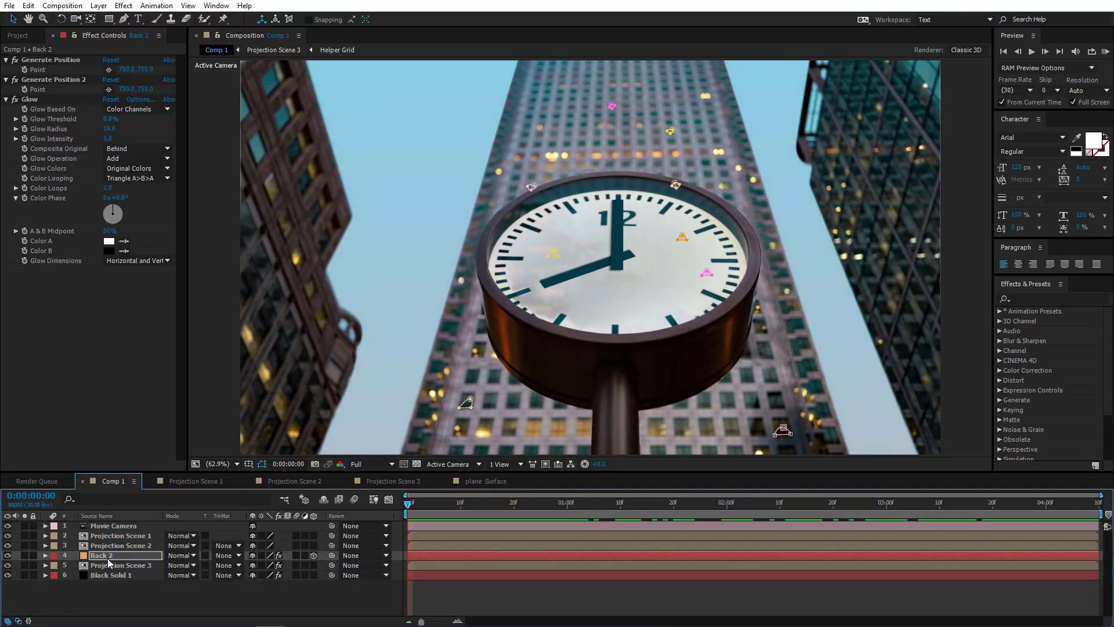
{"action": "left_click", "coordinate": [110, 556]}
{"action": "left_click", "coordinate": [135, 582]}
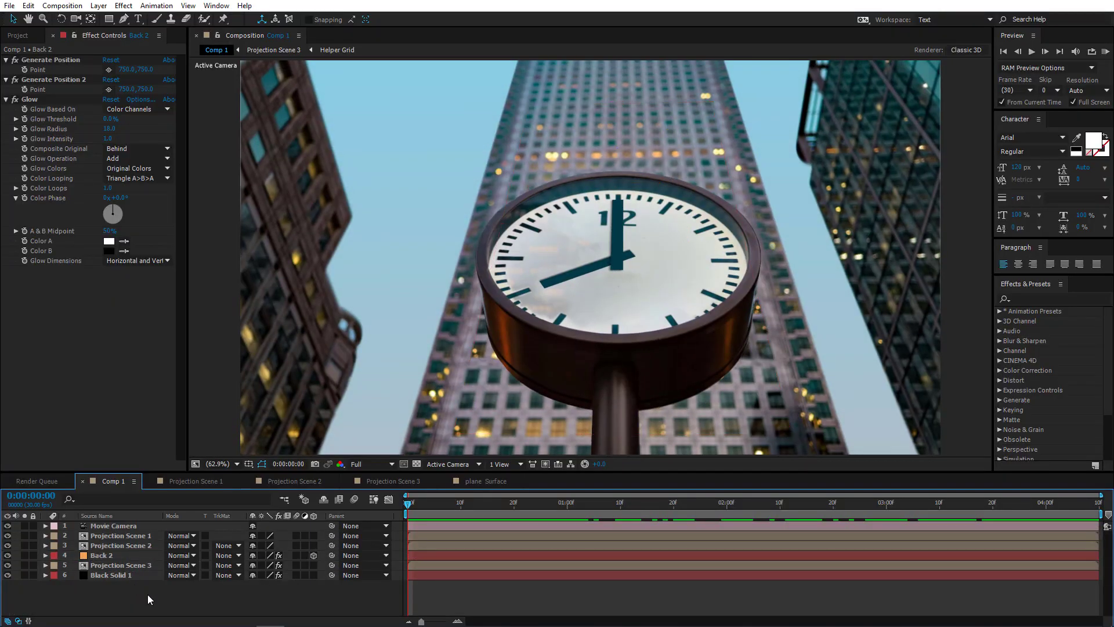
{"action": "right_click", "coordinate": [147, 594]}
{"action": "mouse_move", "coordinate": [192, 472]}
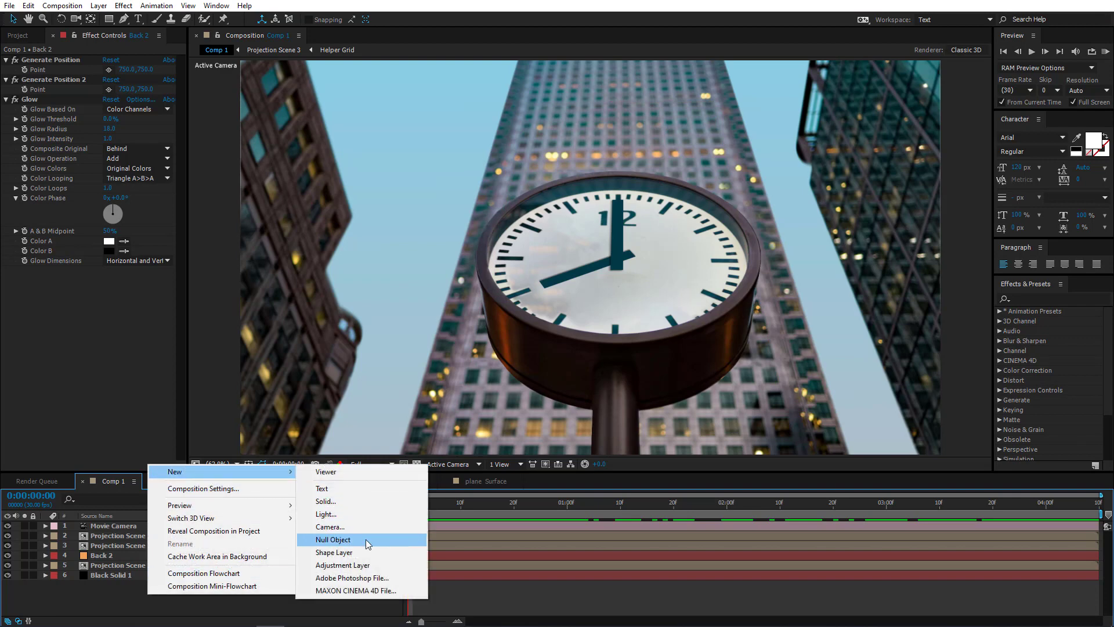
{"action": "left_click", "coordinate": [325, 564]}
{"action": "left_click_drag", "start_coordinate": [119, 526], "coordinate": [147, 564]}
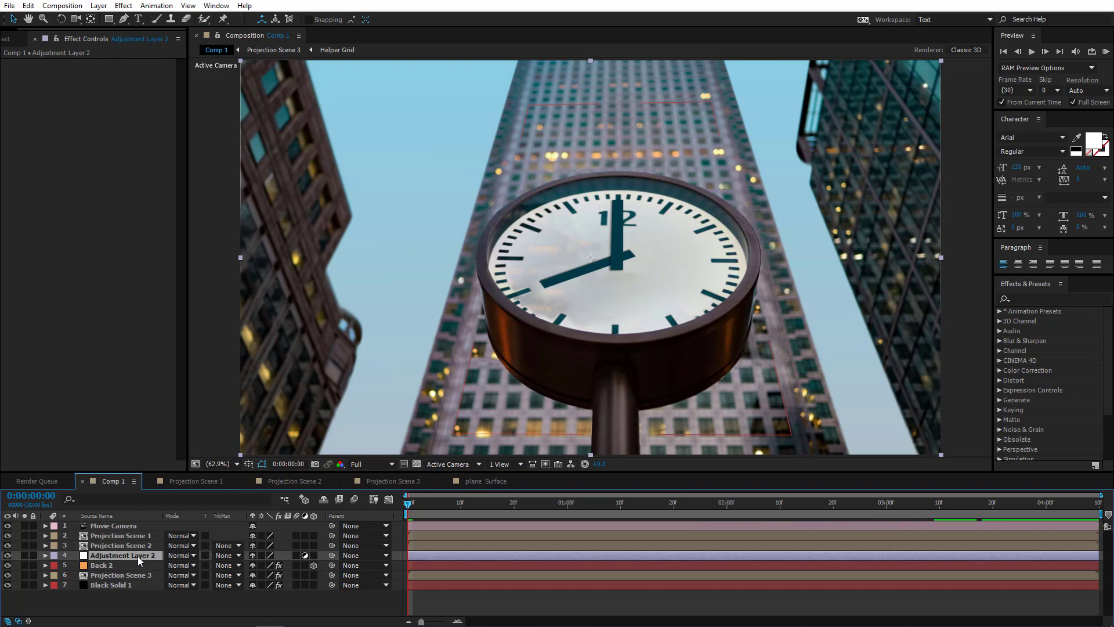
- Apply the Sharpen effect to the new adjustment layer with a Sharpen Amount of 50
{"action": "left_click", "coordinate": [123, 6]}
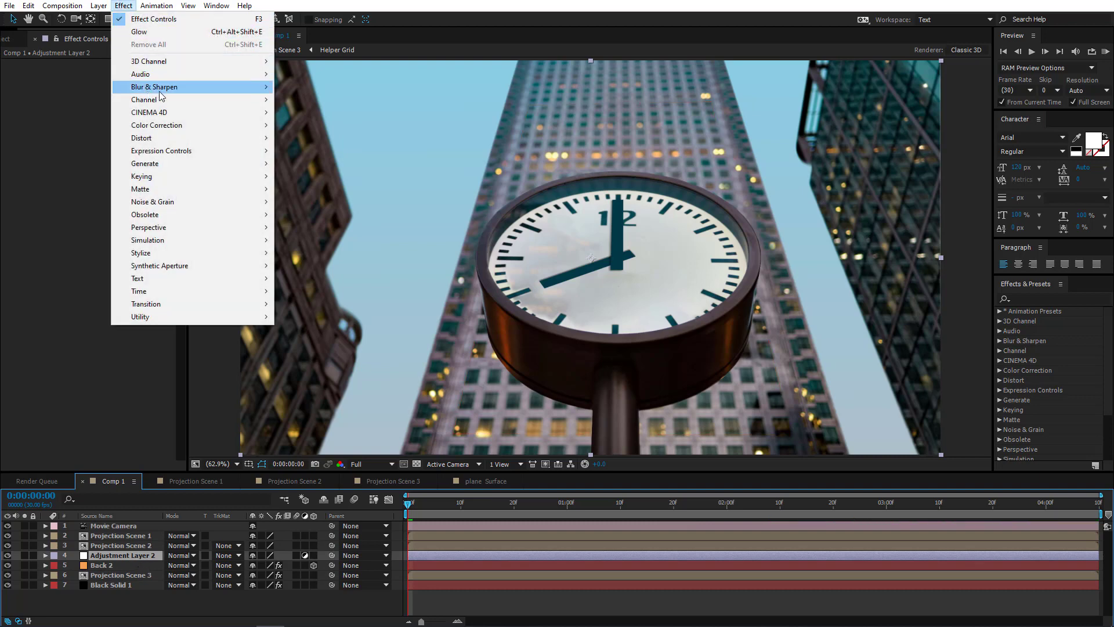
{"action": "mouse_move", "coordinate": [161, 88]}
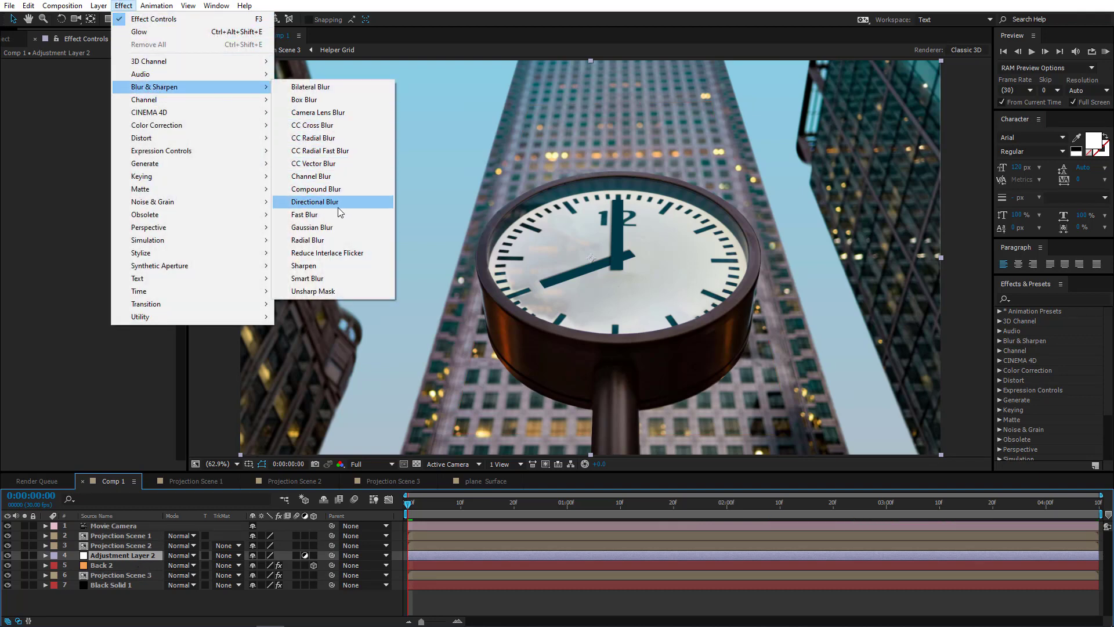
{"action": "left_click", "coordinate": [314, 266]}
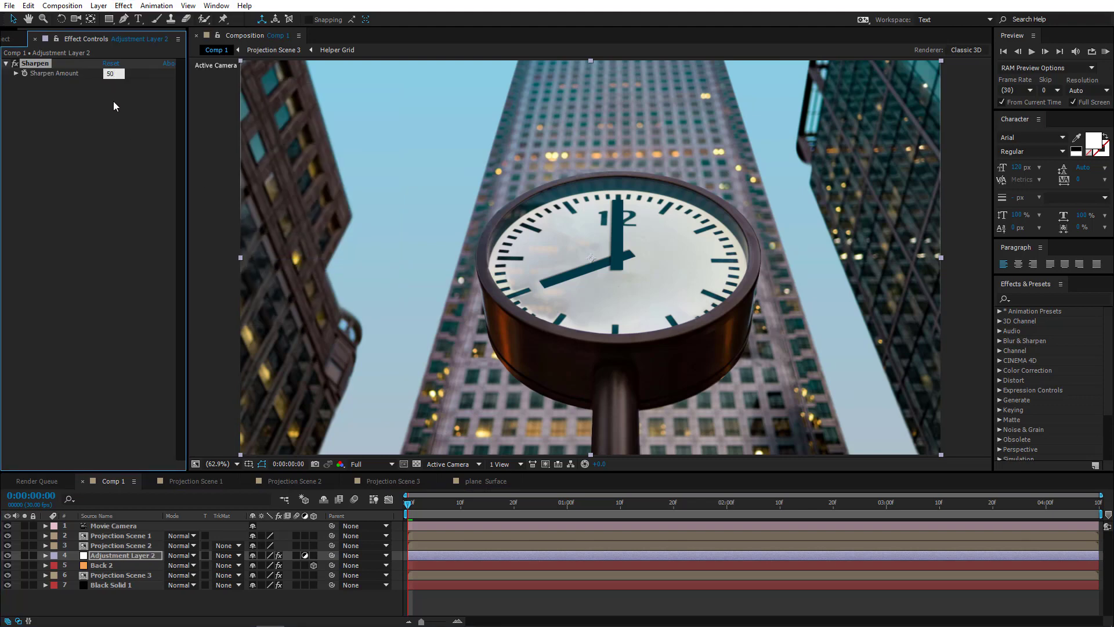
{"action": "type", "text": "50"}
{"action": "key", "text": "Return"}
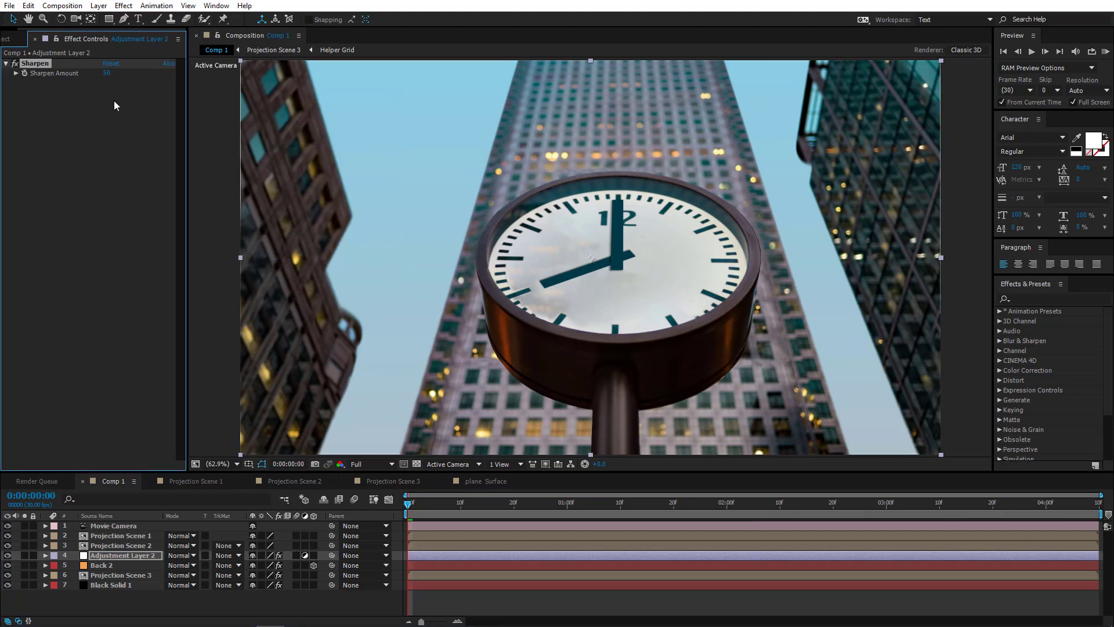
- Set the Projection Scene 3 layer's scale to 101% and preview the result
{"action": "left_click", "coordinate": [126, 576]}
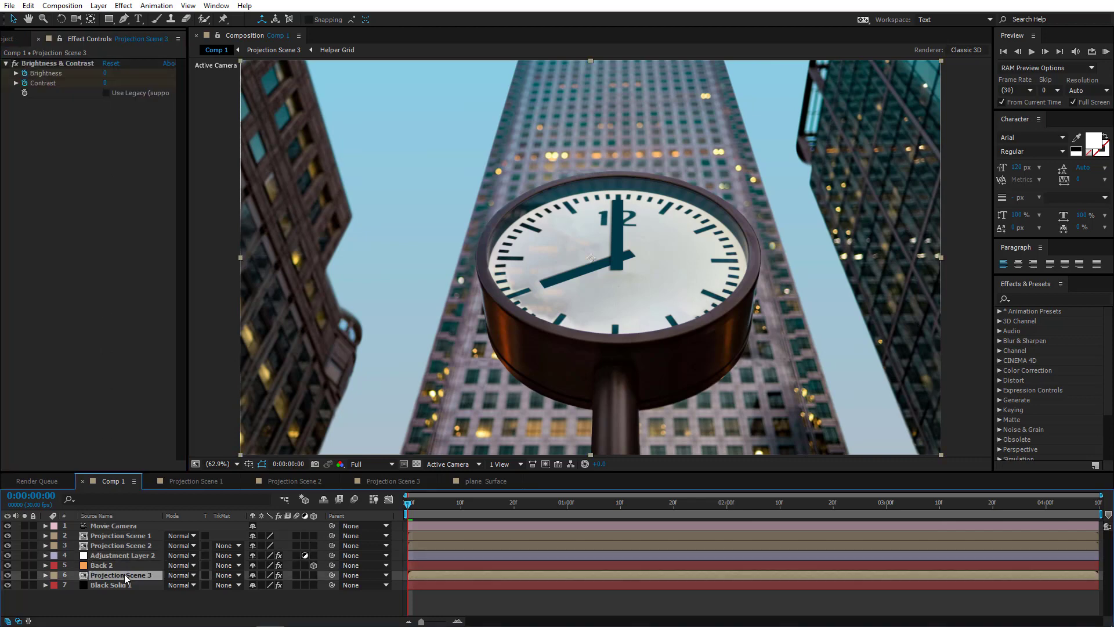
{"action": "key", "text": "s"}
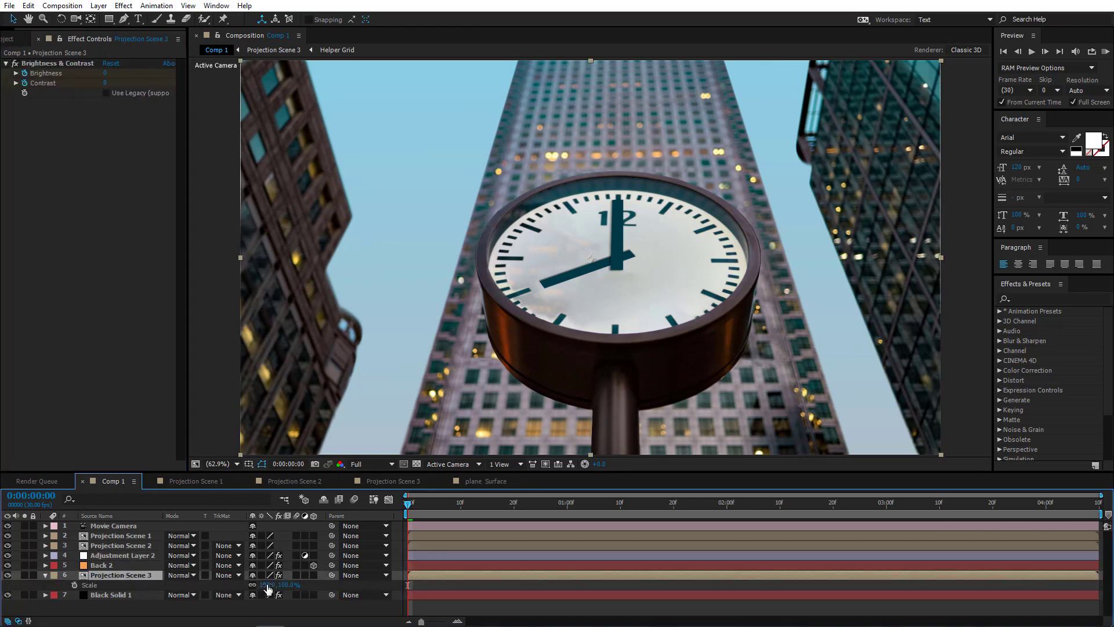
{"action": "key", "text": "Return"}
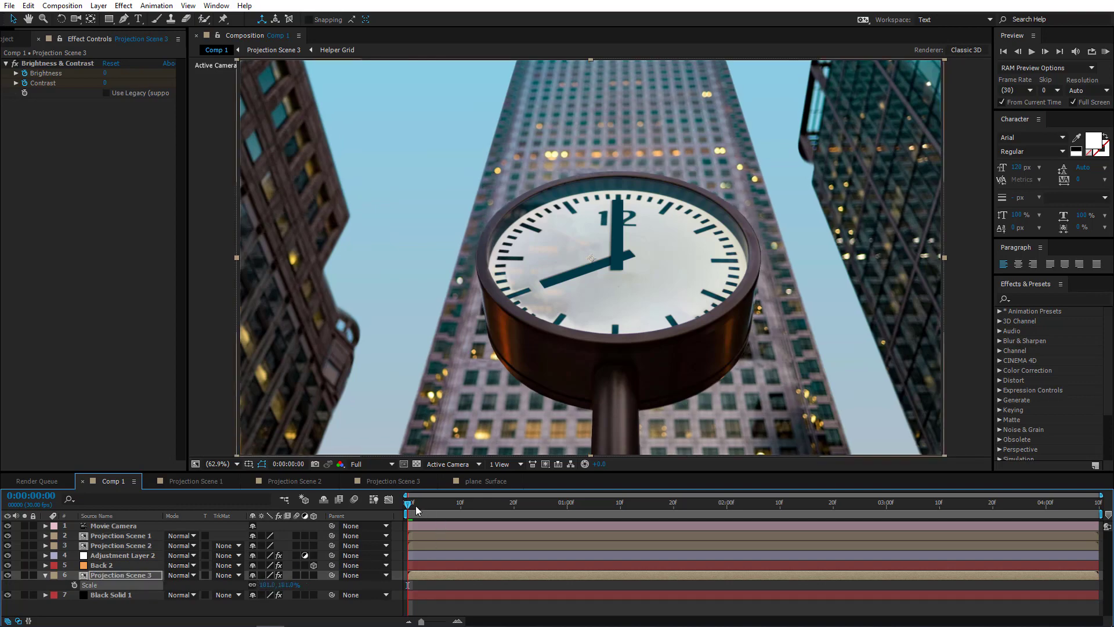
{"action": "key", "text": "space"}
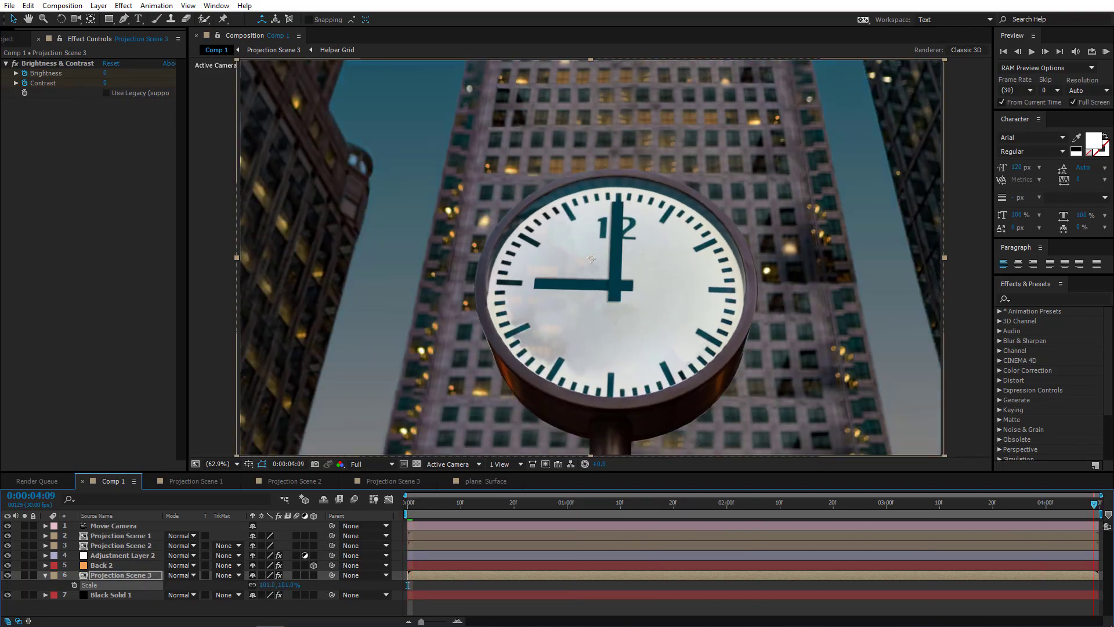
{"action": "key", "text": "space"}
- Open the Projection Scene 1 composition and set its Classic 3D shadow map resolution to 4000
{"action": "left_click", "coordinate": [129, 536]}
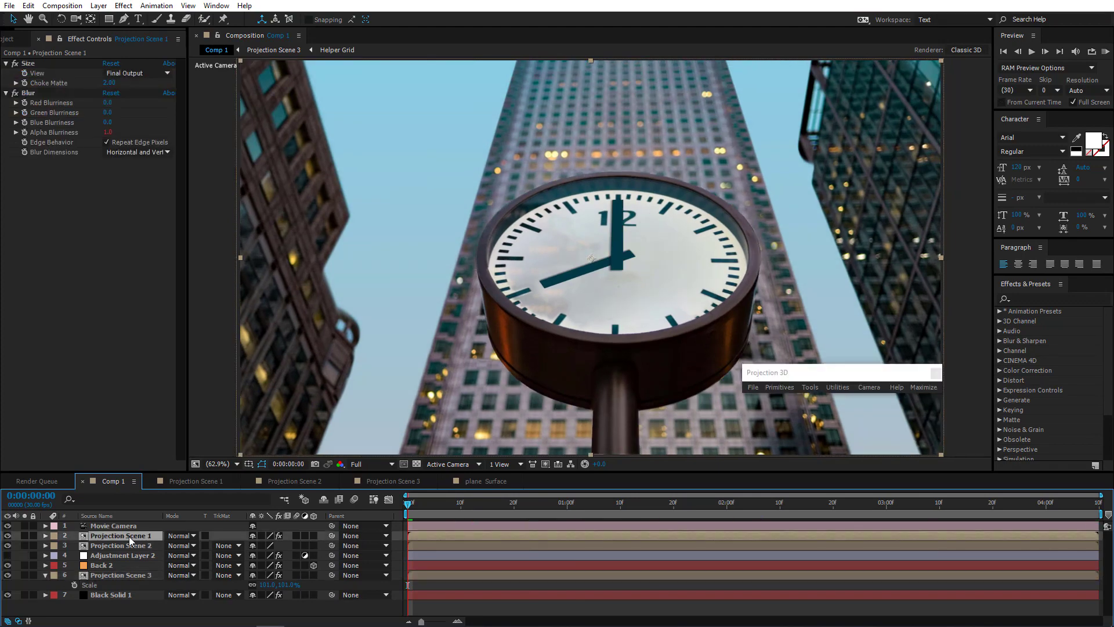
{"action": "double_click", "coordinate": [138, 538]}
{"action": "right_click", "coordinate": [151, 570]}
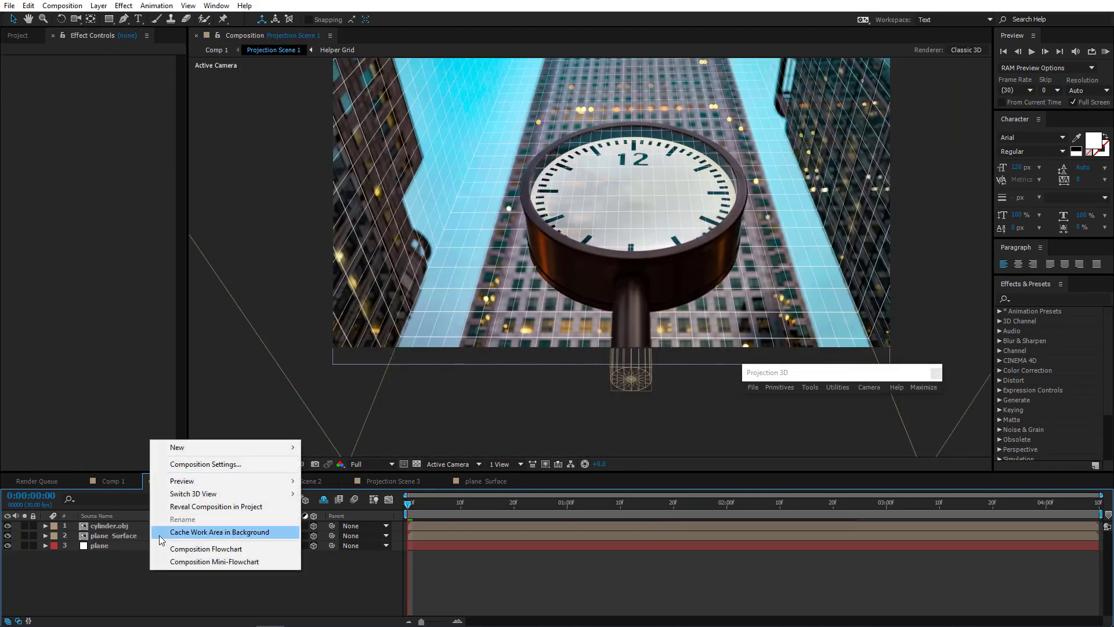
{"action": "left_click", "coordinate": [174, 462]}
{"action": "left_click", "coordinate": [466, 200]}
{"action": "left_click", "coordinate": [608, 267]}
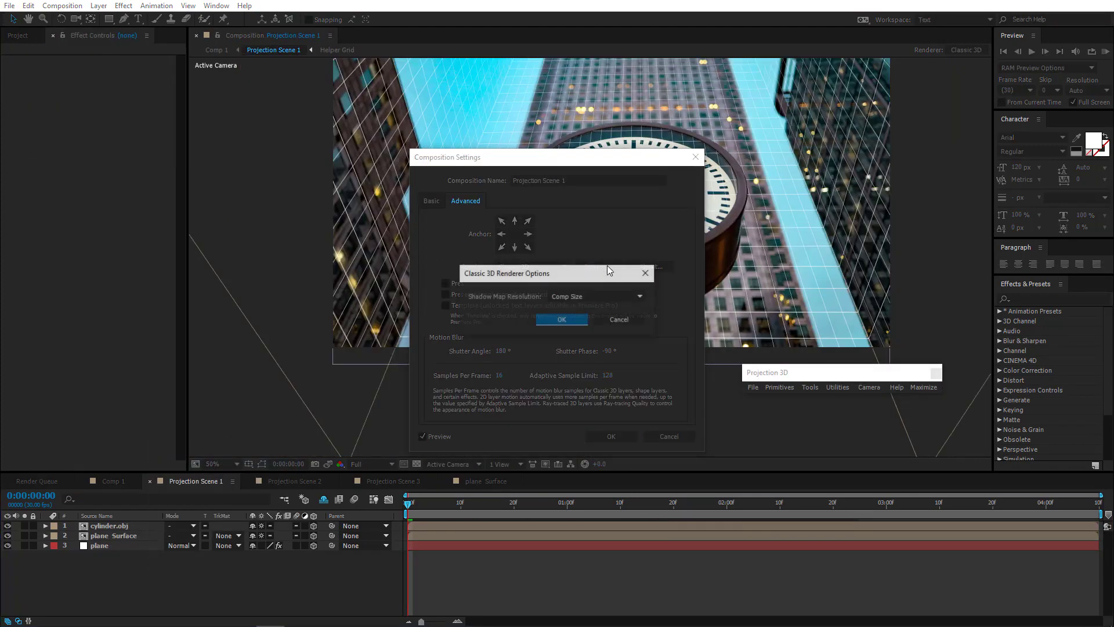
{"action": "left_click", "coordinate": [596, 297]}
{"action": "left_click", "coordinate": [575, 412]}
{"action": "left_click", "coordinate": [558, 318]}
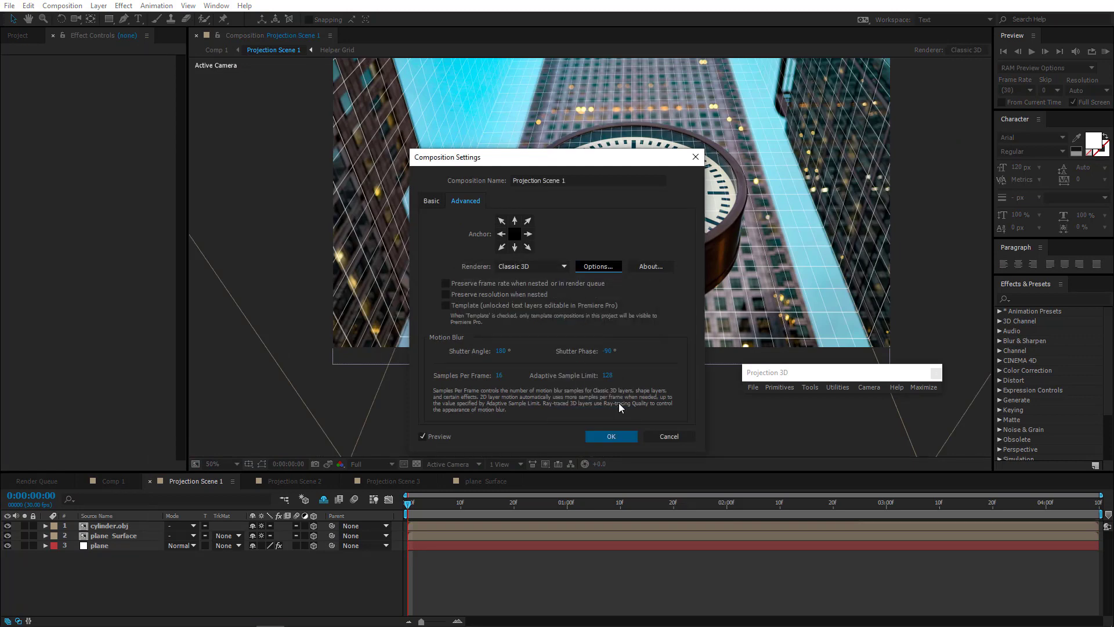
{"action": "left_click", "coordinate": [611, 435]}
- Set the Classic 3D shadow map resolution of the Projection Scene 2 composition to 4000
{"action": "left_click", "coordinate": [307, 478]}
{"action": "right_click", "coordinate": [270, 580]}
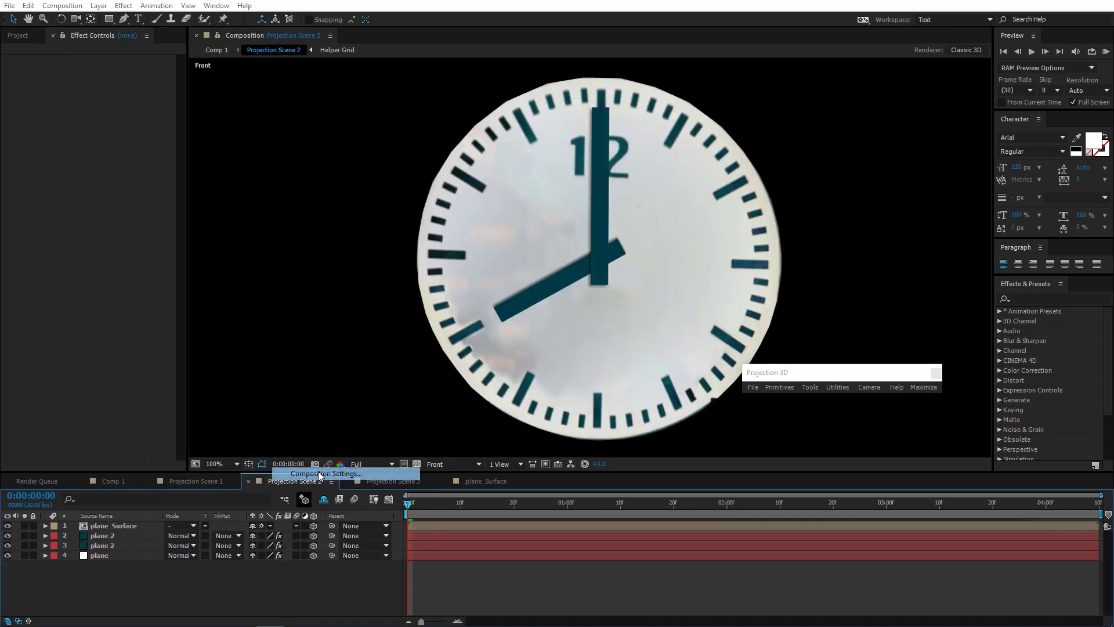
{"action": "left_click", "coordinate": [291, 463]}
{"action": "left_click", "coordinate": [465, 200]}
{"action": "left_click", "coordinate": [609, 266]}
{"action": "left_click", "coordinate": [596, 294]}
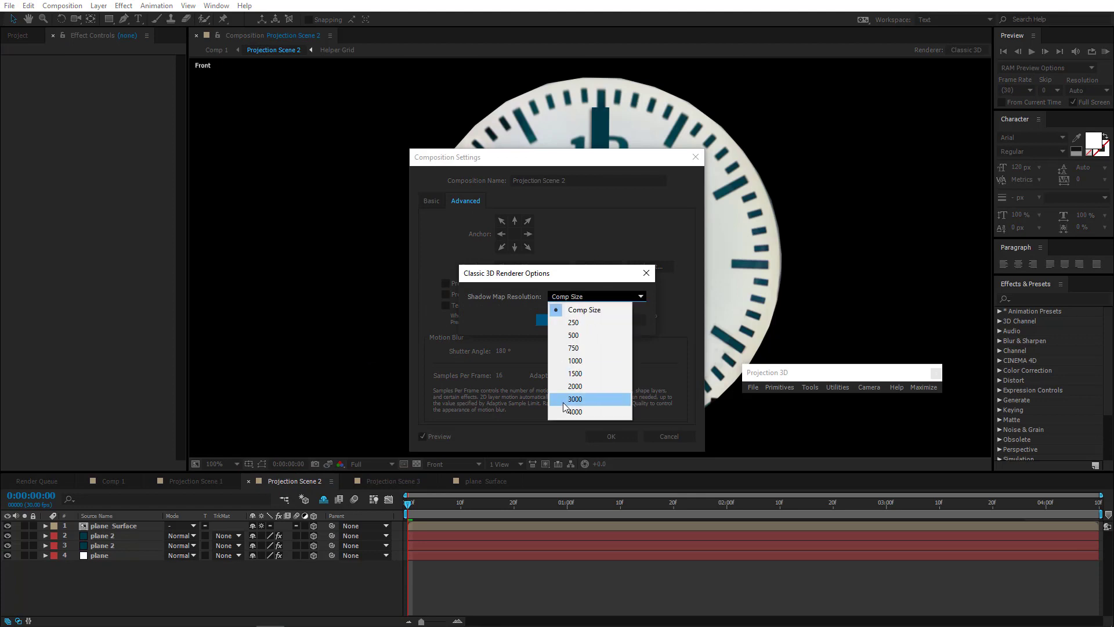
{"action": "left_click", "coordinate": [580, 406]}
{"action": "left_click", "coordinate": [560, 319]}
{"action": "left_click", "coordinate": [611, 435]}
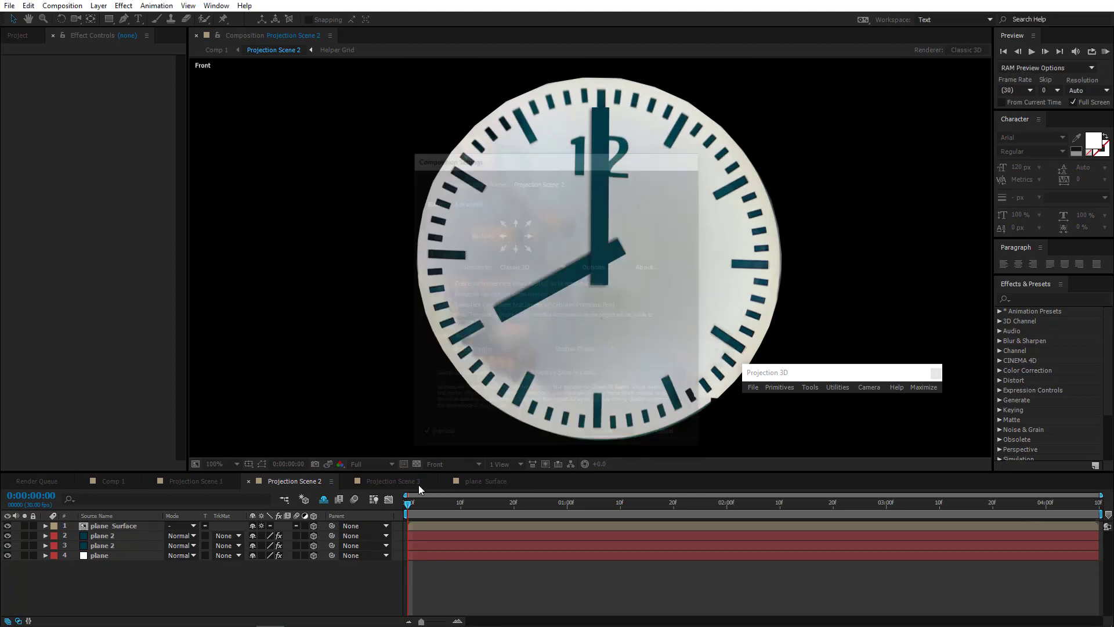
- Set the Classic 3D shadow map resolution of the Projection Scene 3 composition to 4000
{"action": "left_click", "coordinate": [406, 481]}
{"action": "right_click", "coordinate": [282, 561]}
{"action": "left_click", "coordinate": [337, 455]}
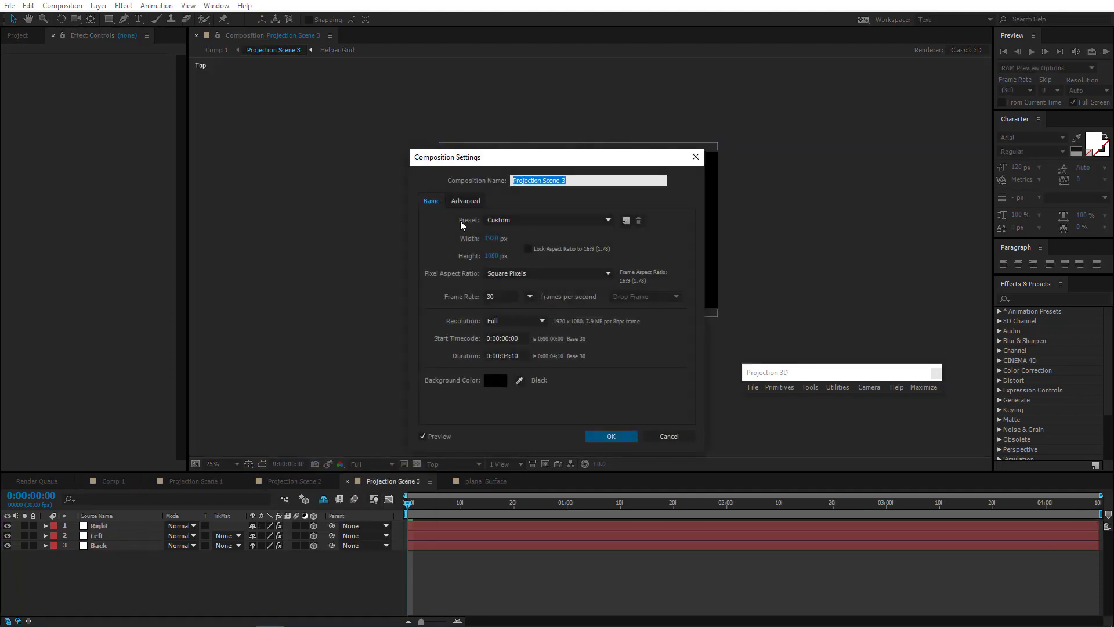
{"action": "left_click", "coordinate": [465, 200]}
{"action": "left_click", "coordinate": [598, 266]}
{"action": "left_click", "coordinate": [587, 296]}
{"action": "left_click", "coordinate": [580, 398]}
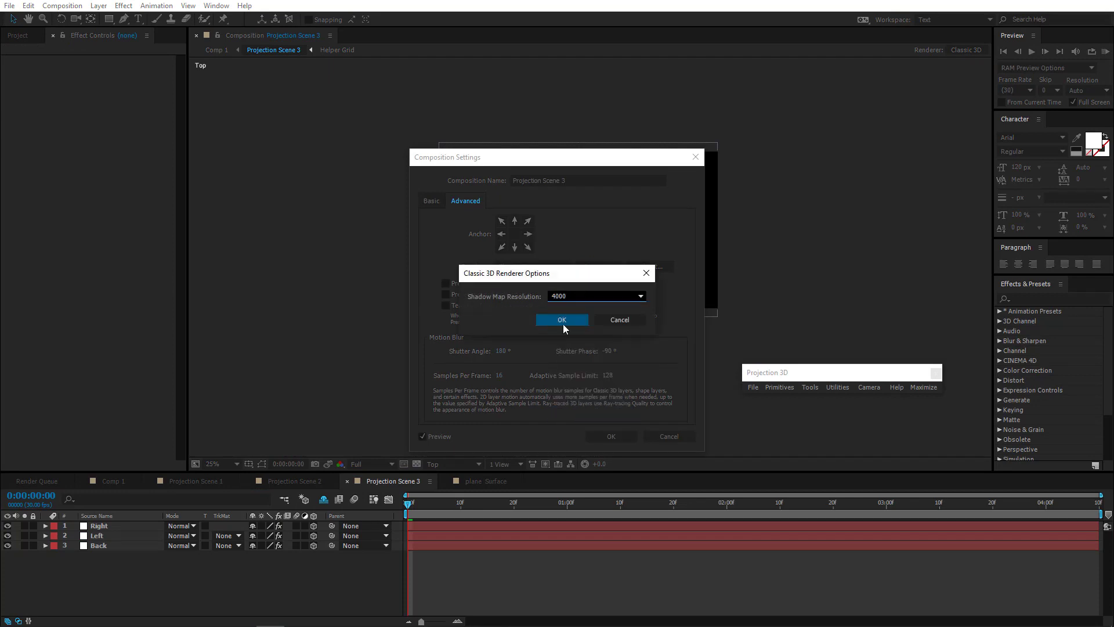
{"action": "left_click", "coordinate": [561, 320]}
{"action": "left_click", "coordinate": [611, 436]}
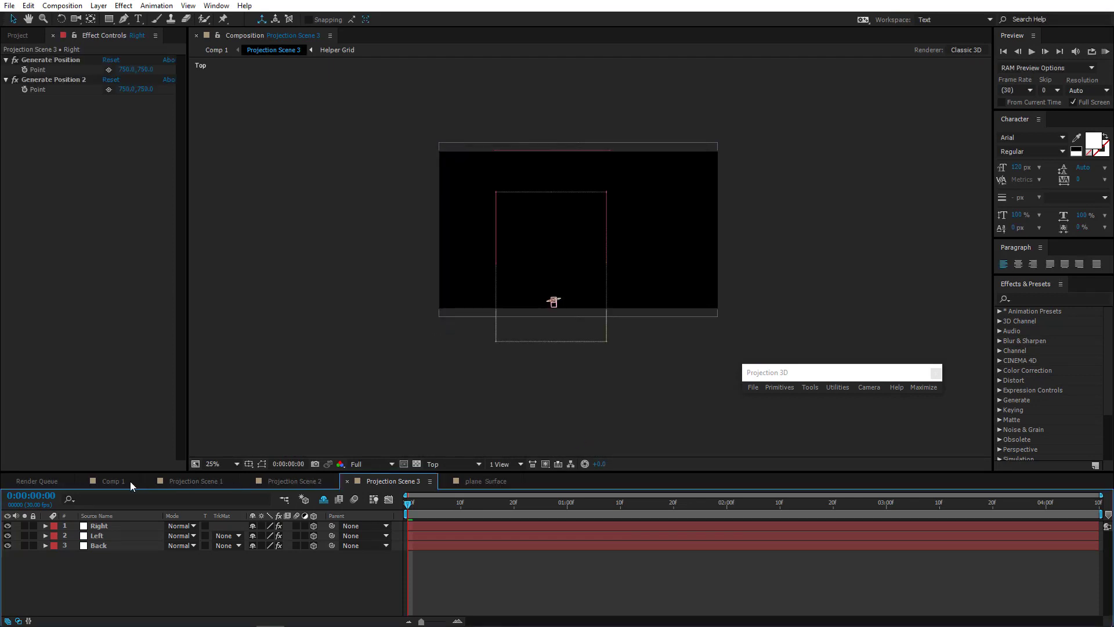
- Return to Comp 1 and apply the Projection 3D utility that adds matte choke and alpha blur to Projection Scene 1
{"action": "left_click", "coordinate": [114, 482]}
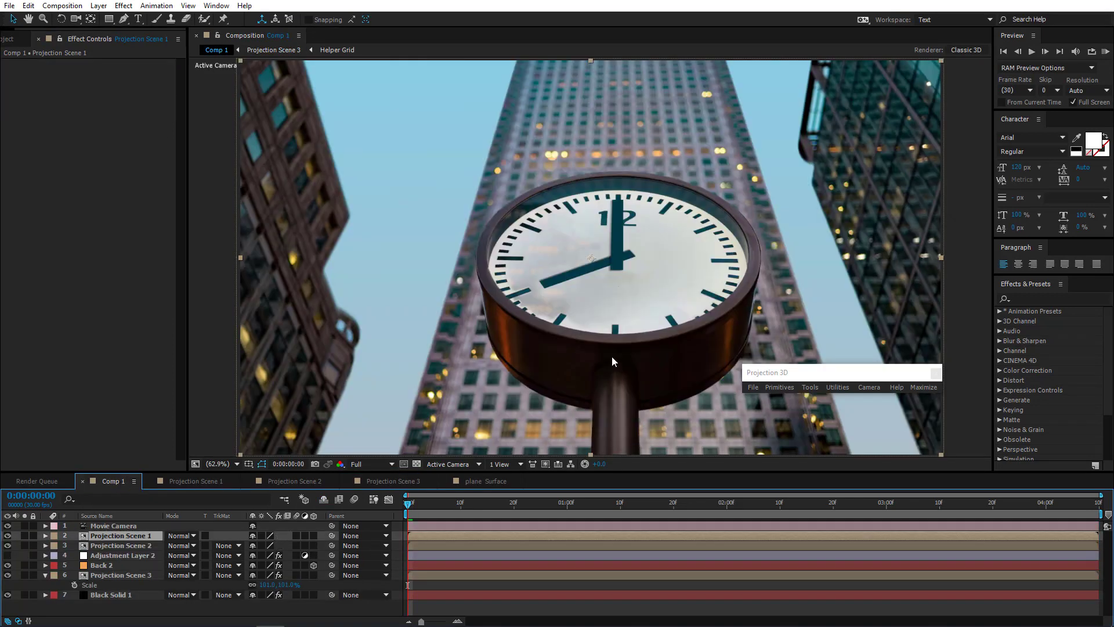
{"action": "scroll", "coordinate": [659, 270], "scroll_direction": "up", "scroll_amount": 1}
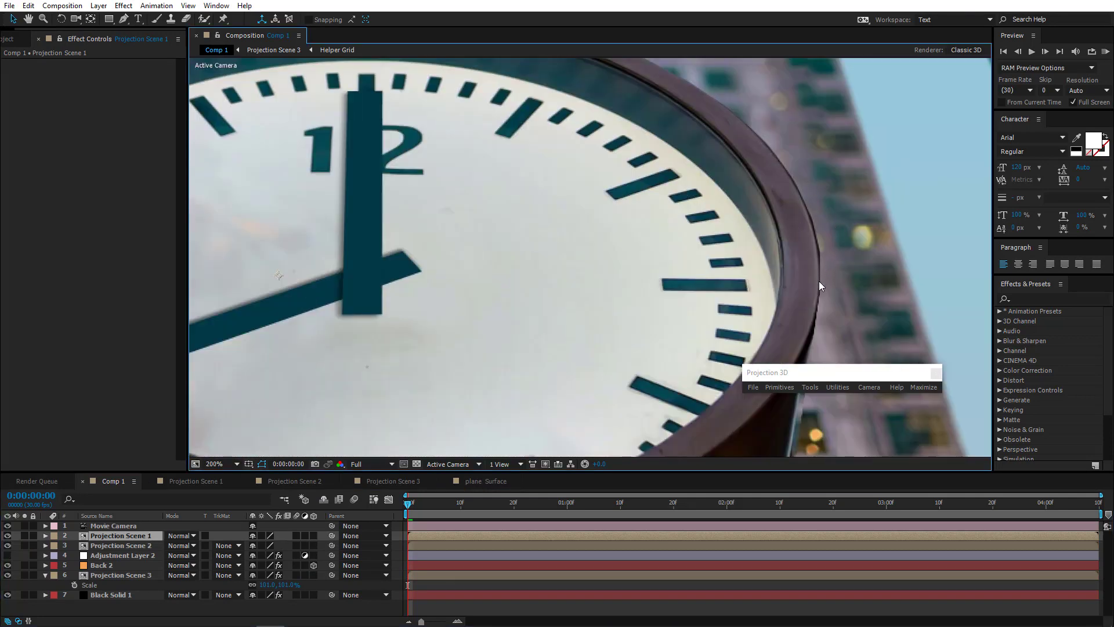
{"action": "scroll", "coordinate": [673, 313], "scroll_direction": "down", "scroll_amount": 2}
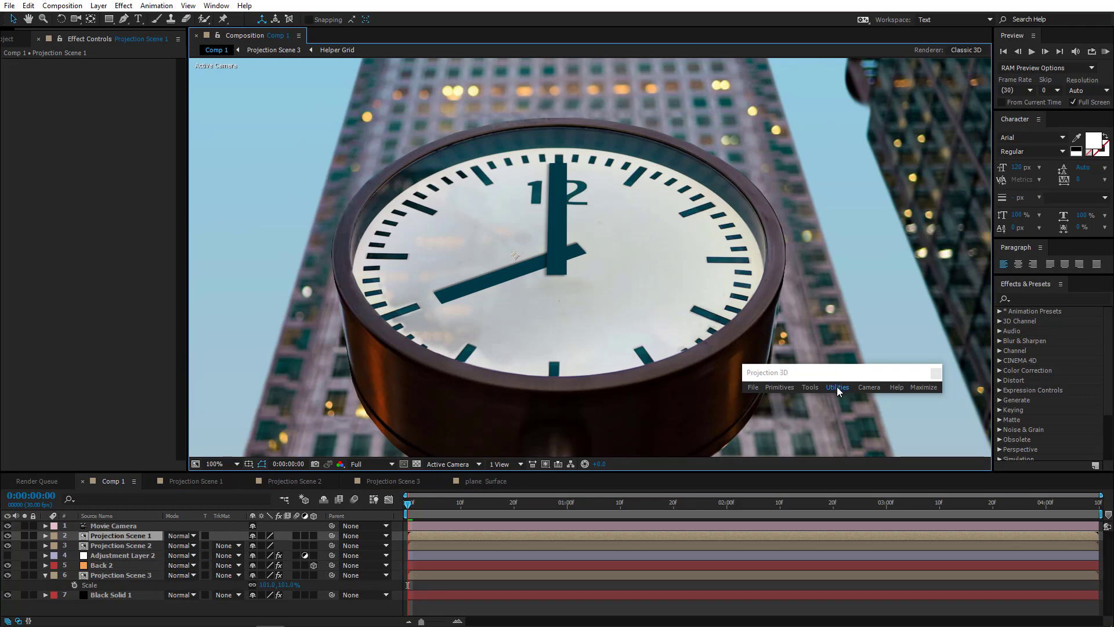
{"action": "left_click", "coordinate": [838, 388]}
{"action": "left_click", "coordinate": [849, 413]}
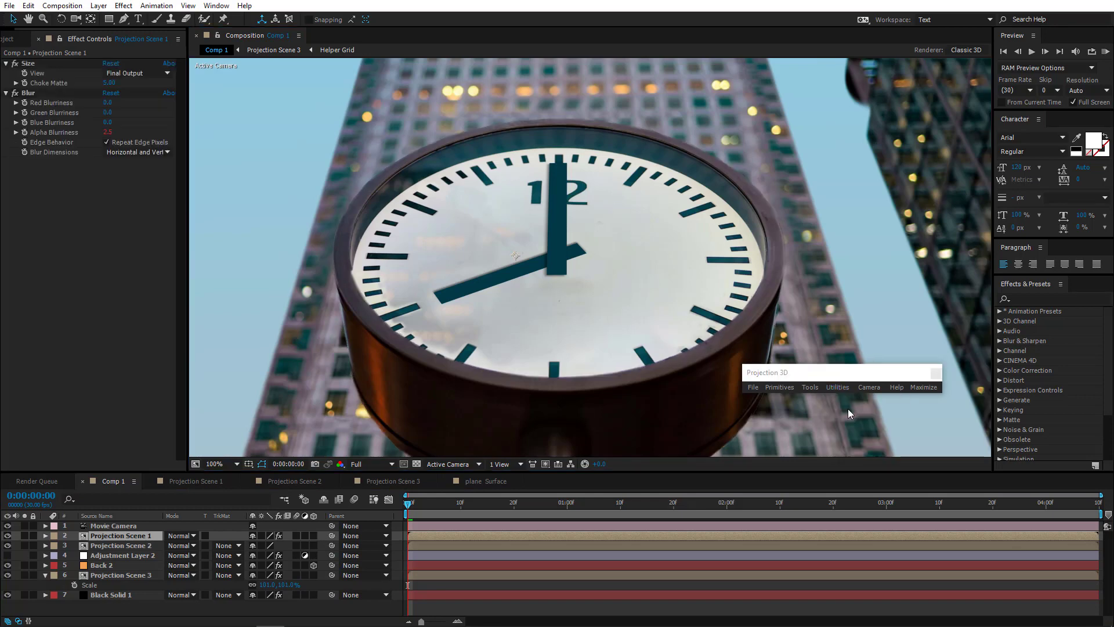
- Set the Size effect's choke matte on Projection Scene 1 to 2 and inspect the clock's edges with the effect toggled
{"action": "left_click", "coordinate": [108, 83]}
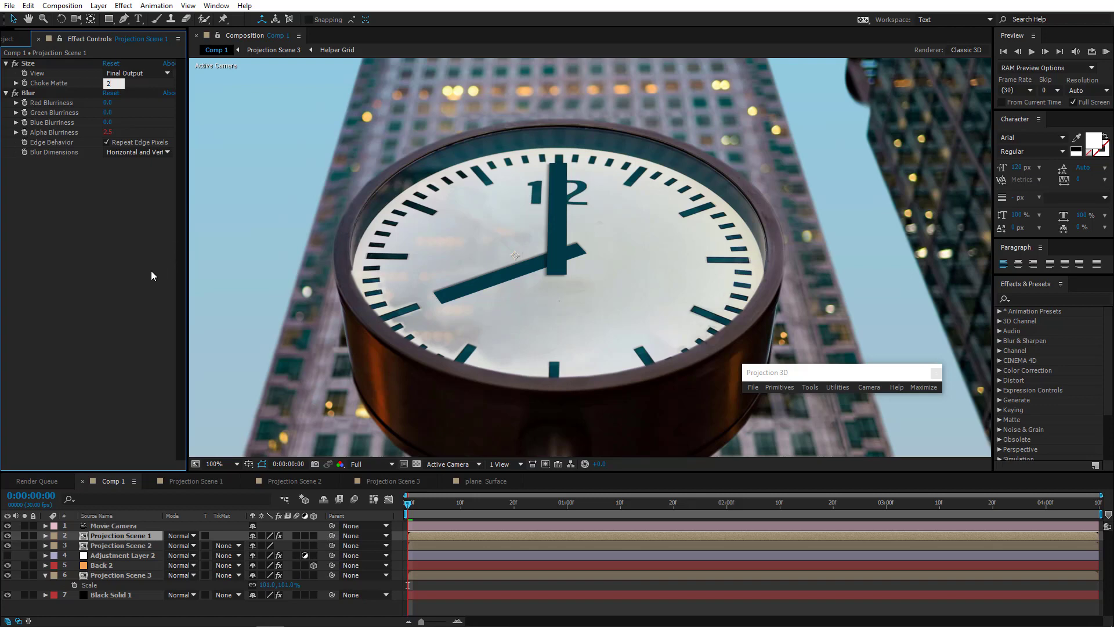
{"action": "type", "text": "2"}
{"action": "key", "text": "Return"}
{"action": "scroll", "coordinate": [658, 211], "scroll_direction": "up", "scroll_amount": 1}
{"action": "left_click_drag", "start_coordinate": [726, 245], "coordinate": [747, 407]}
{"action": "left_click_drag", "start_coordinate": [491, 235], "coordinate": [629, 90]}
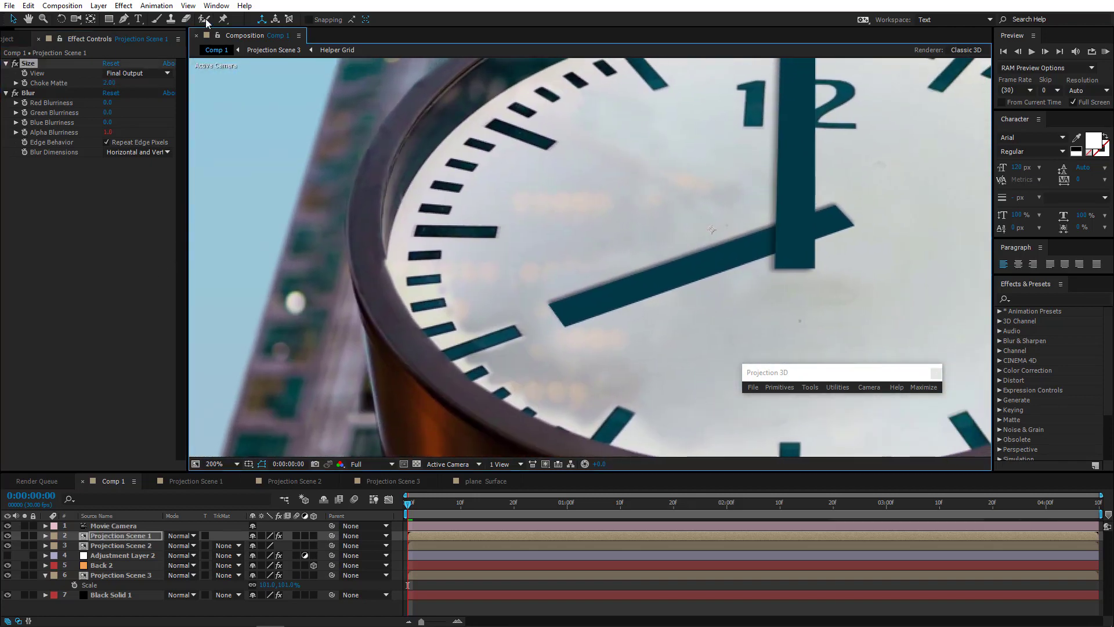
{"action": "left_click", "coordinate": [18, 65]}
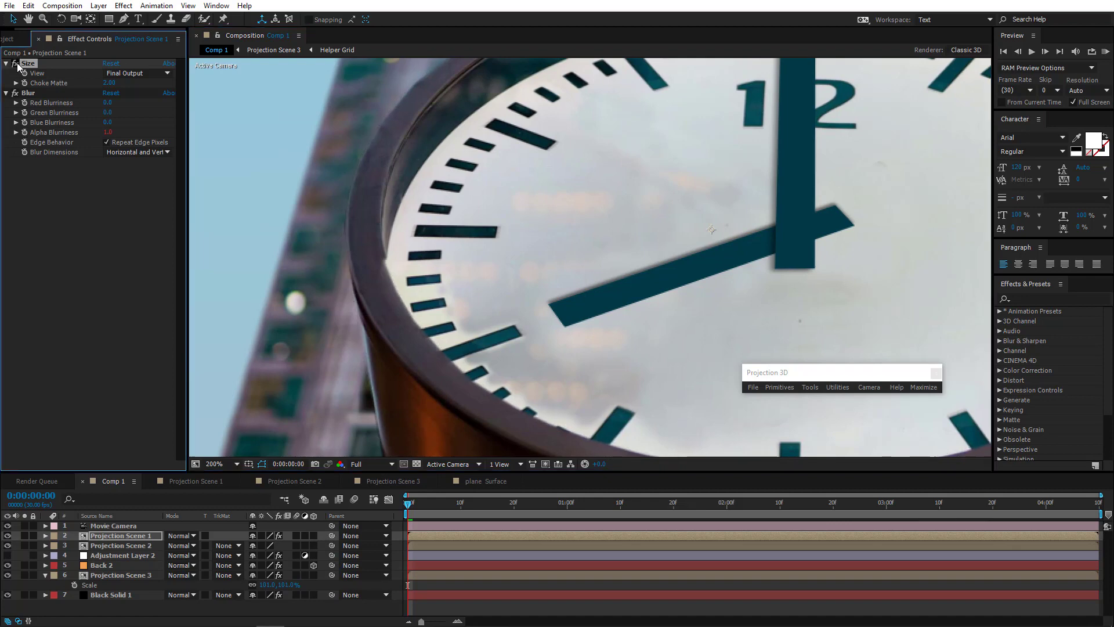
{"action": "scroll", "coordinate": [667, 238], "scroll_direction": "down", "scroll_amount": 4}
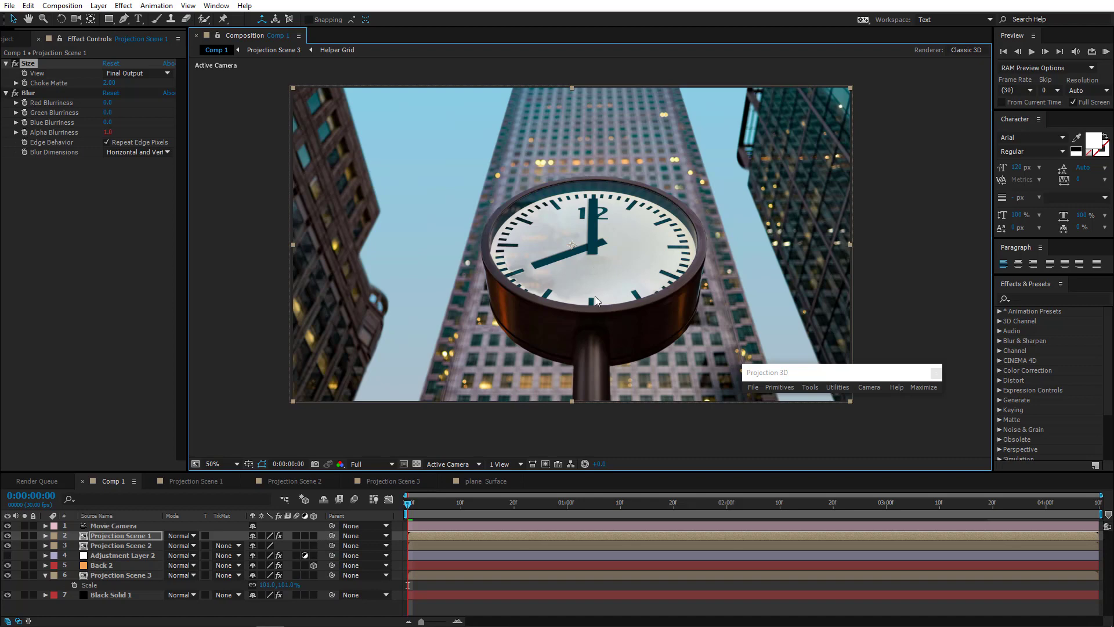
{"action": "left_click_drag", "start_coordinate": [596, 301], "coordinate": [638, 323]}
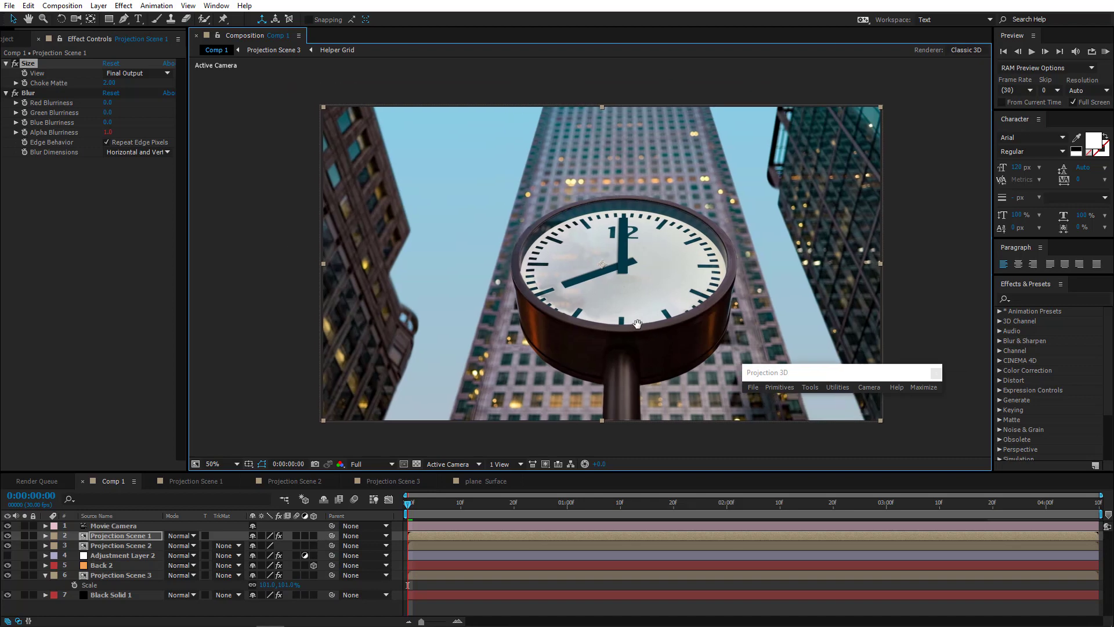
{"action": "left_click", "coordinate": [224, 463]}
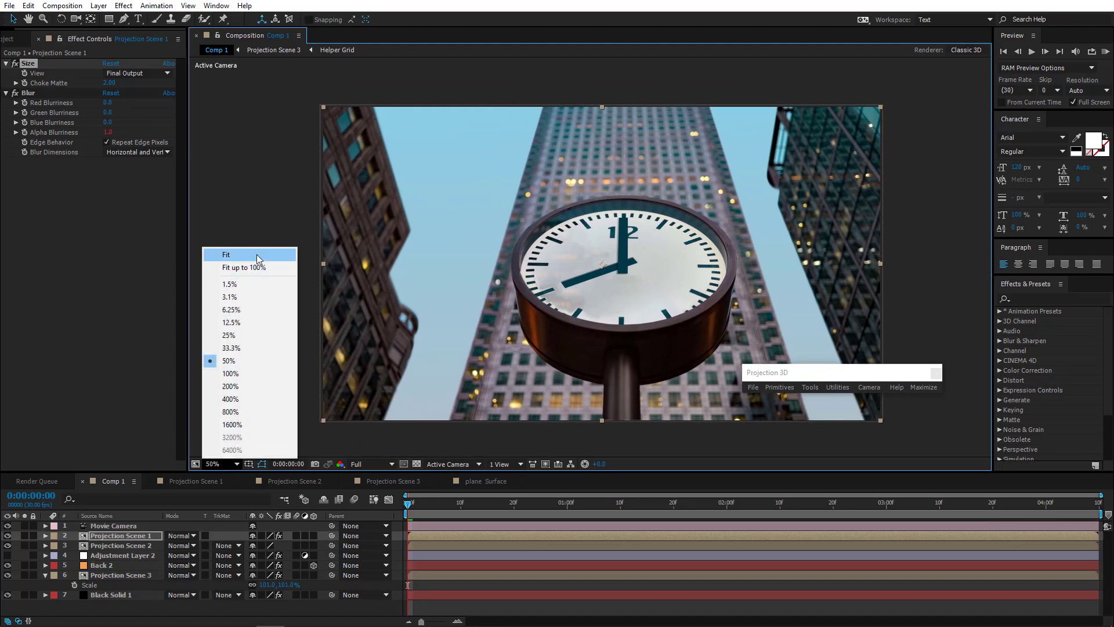
{"action": "left_click", "coordinate": [244, 252]}
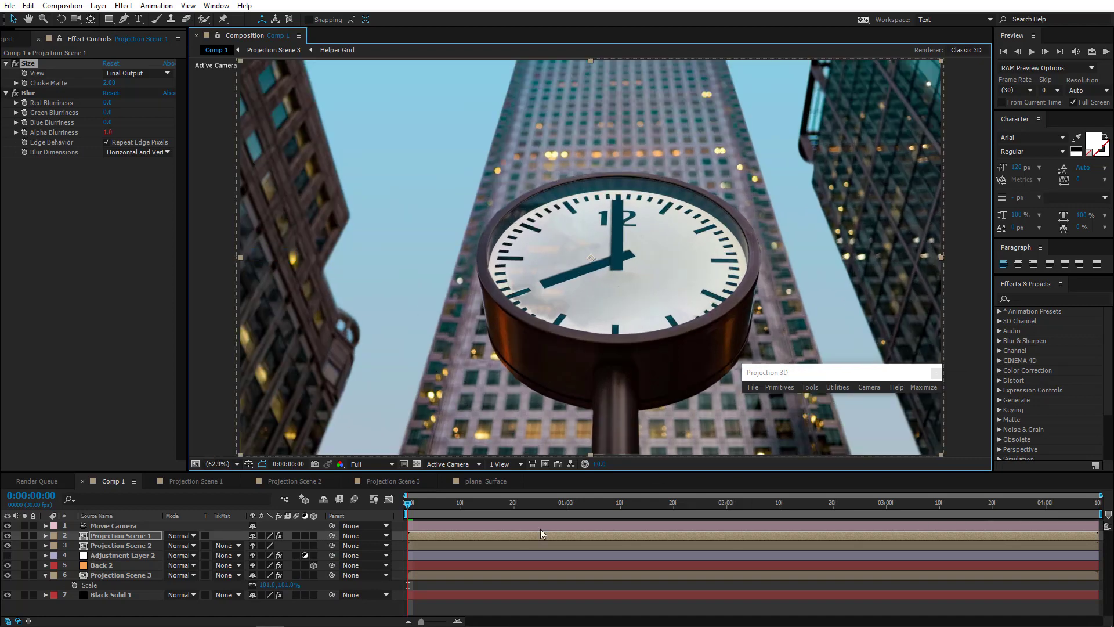
- Shift the Movie Camera's last Position keyframe from 0:00:04:00 to the composition's final frame at 0:00:04:09
{"action": "left_click_drag", "start_coordinate": [490, 511], "coordinate": [1094, 515]}
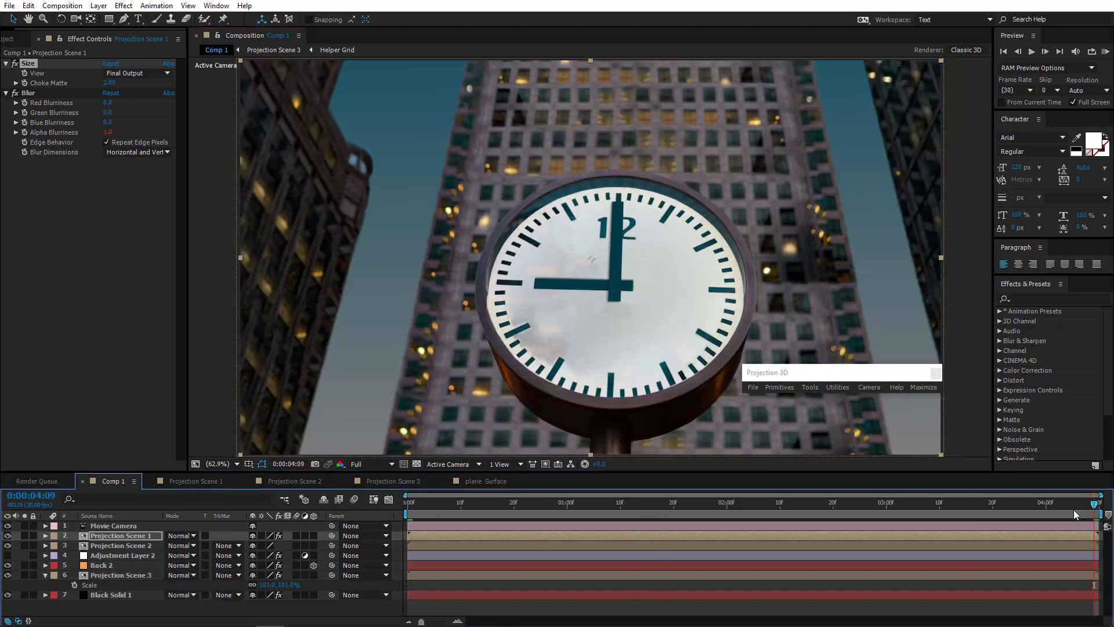
{"action": "left_click", "coordinate": [115, 526]}
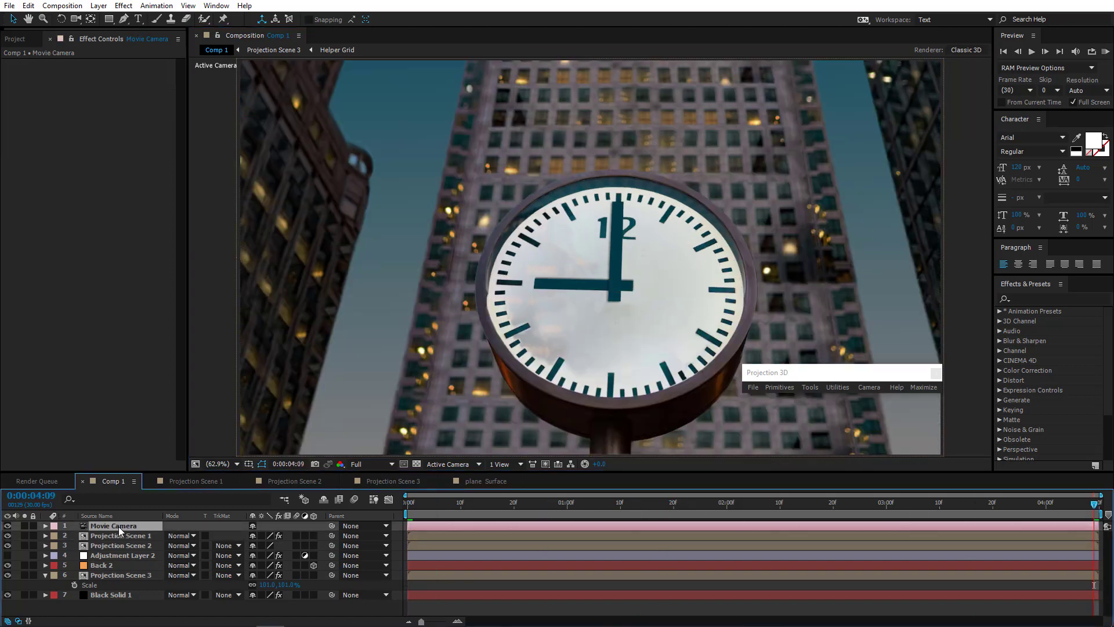
{"action": "key", "text": "u"}
{"action": "left_click", "coordinate": [1046, 505]}
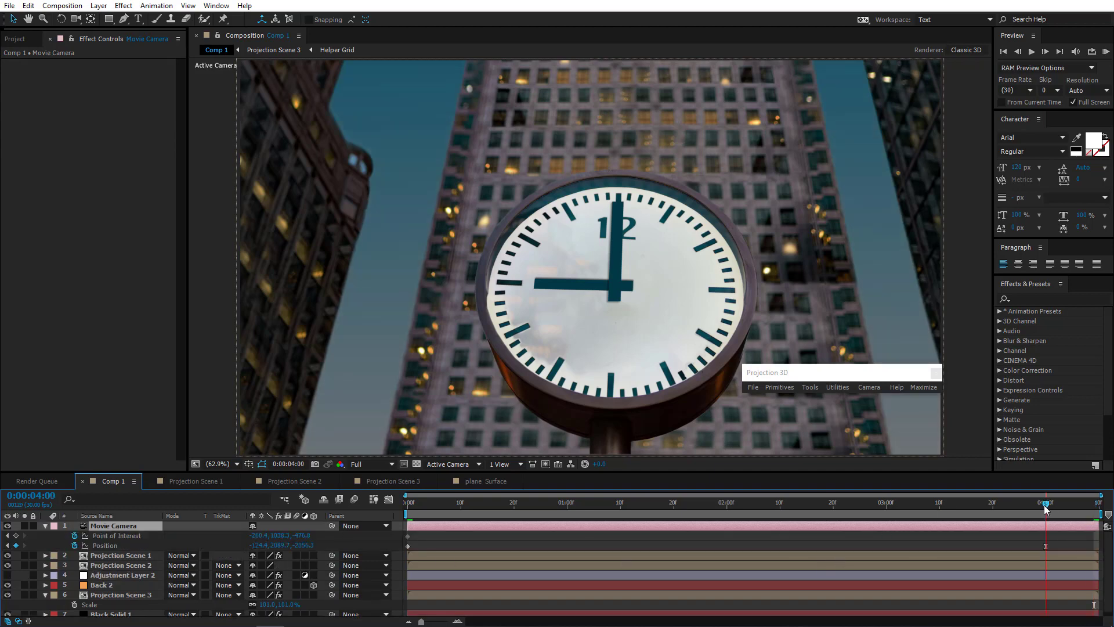
{"action": "left_click_drag", "start_coordinate": [1045, 547], "coordinate": [1094, 548]}
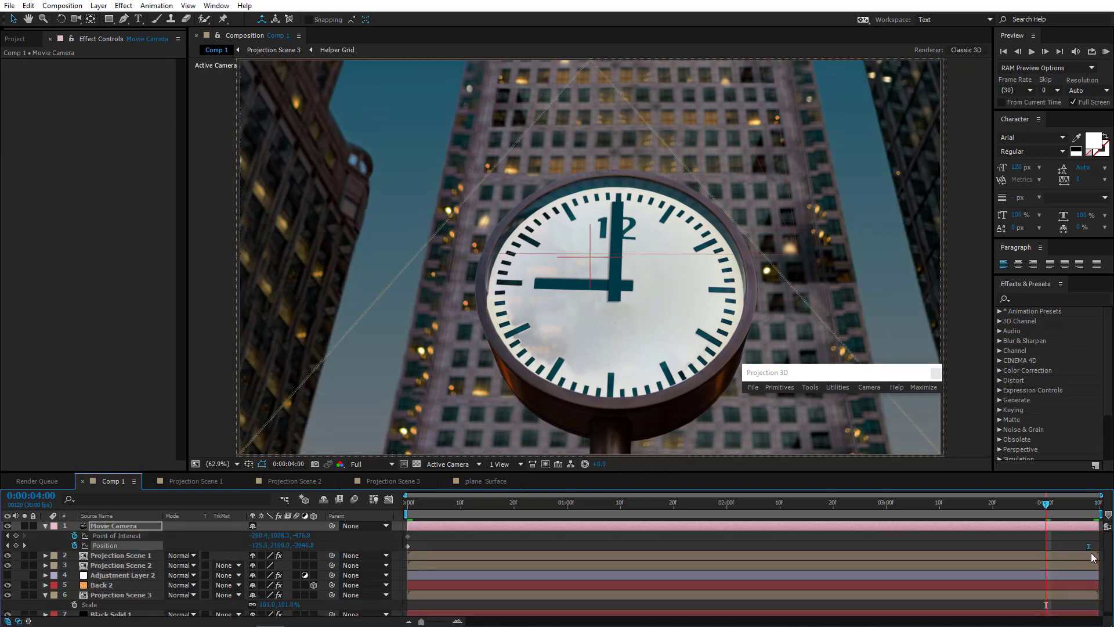
{"action": "left_click", "coordinate": [1100, 504]}
{"action": "left_click_drag", "start_coordinate": [1094, 546], "coordinate": [1095, 549]}
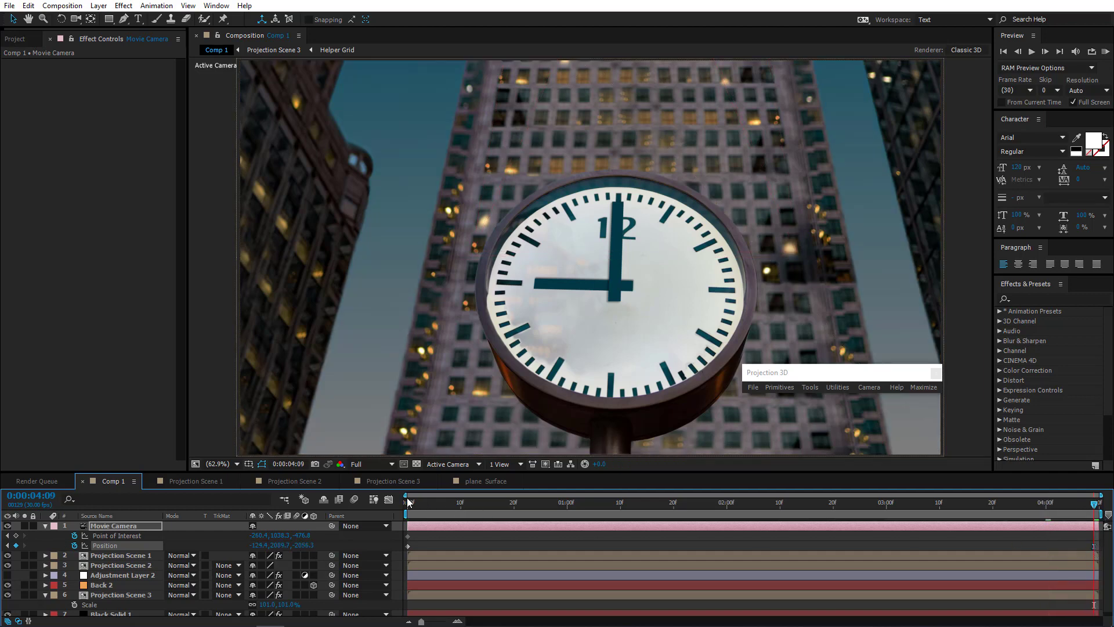
- Ease the Movie Camera's Position in the speed graph by extending the last keyframe's incoming handle back to just past 0:00:03:00
{"action": "left_click", "coordinate": [388, 500]}
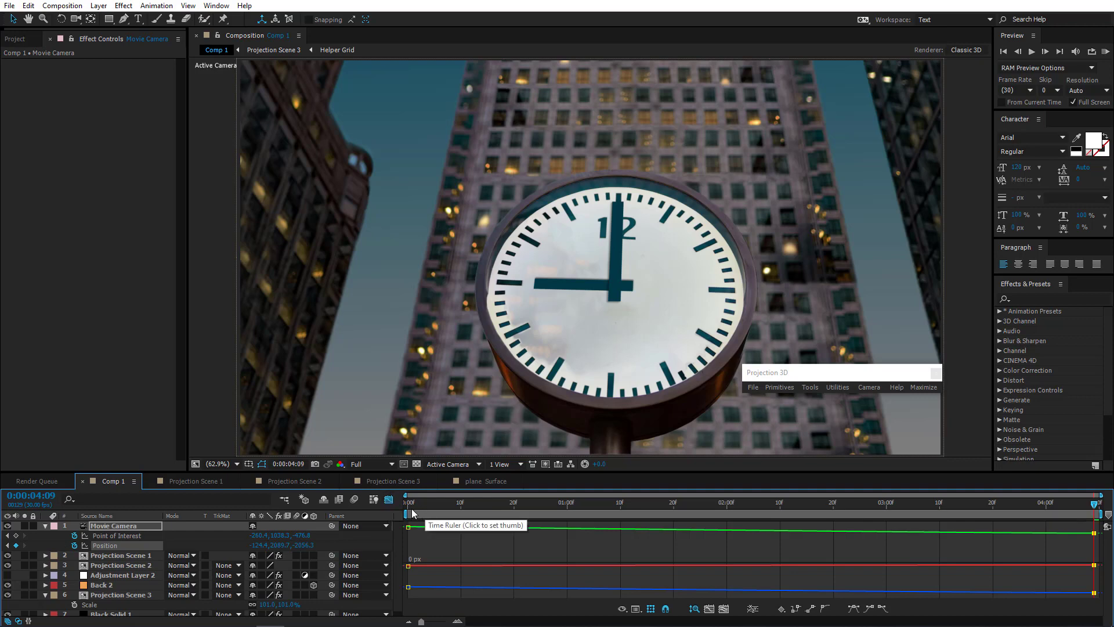
{"action": "left_click", "coordinate": [636, 608]}
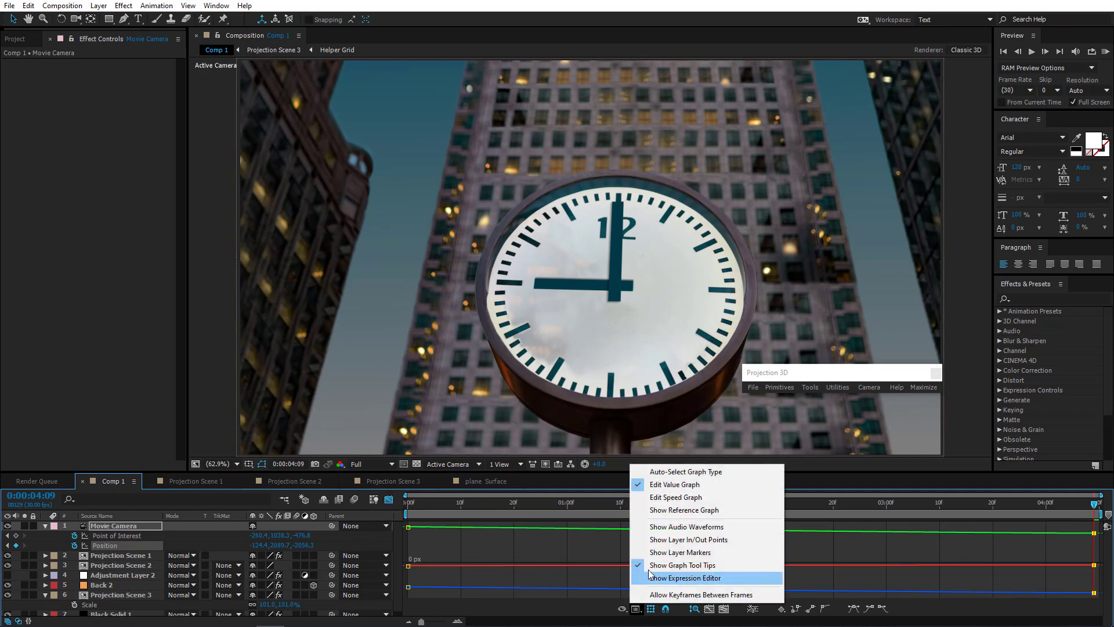
{"action": "left_click", "coordinate": [664, 501]}
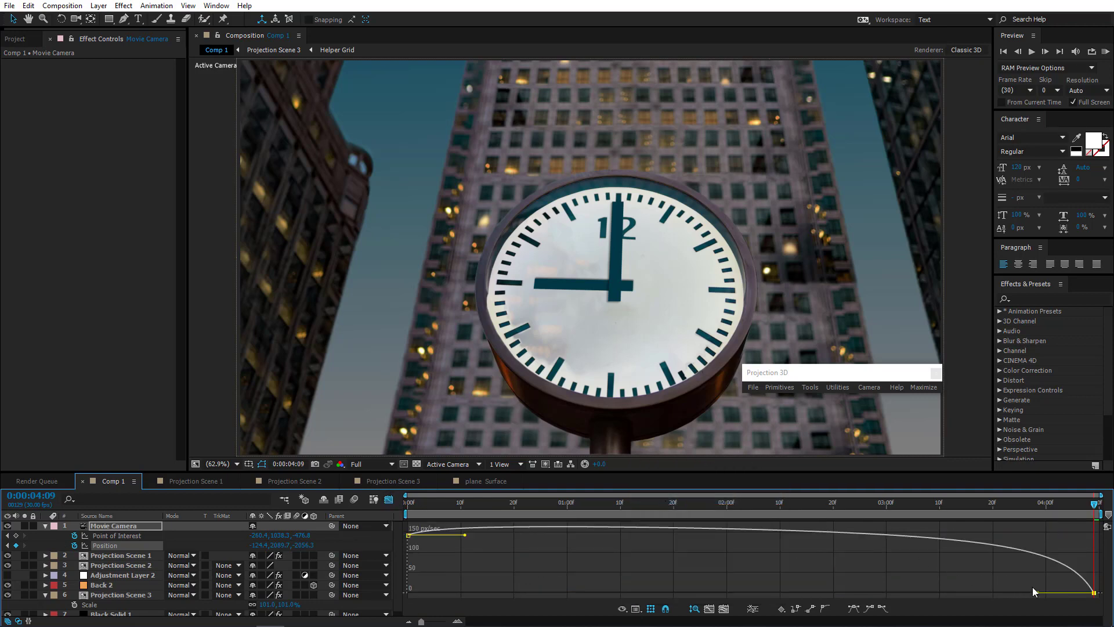
{"action": "left_click_drag", "start_coordinate": [1037, 593], "coordinate": [900, 589]}
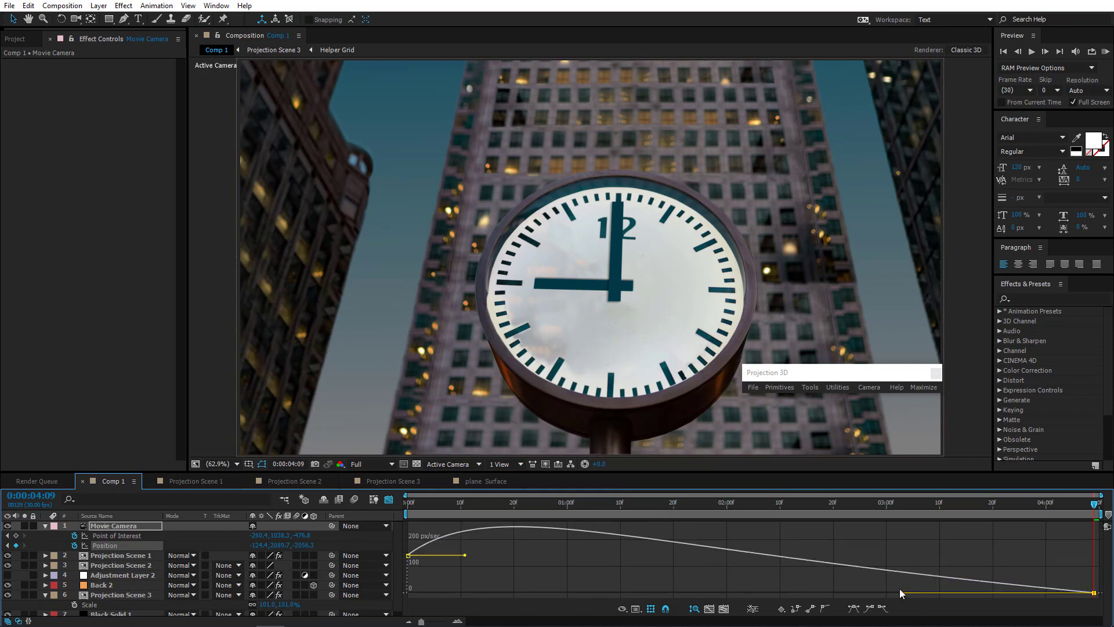
- Collapse the layer properties, return to the layer bars at 0:00:00:00 and make Adjustment Layer 2 visible
{"action": "left_click", "coordinate": [45, 526]}
{"action": "left_click", "coordinate": [105, 527]}
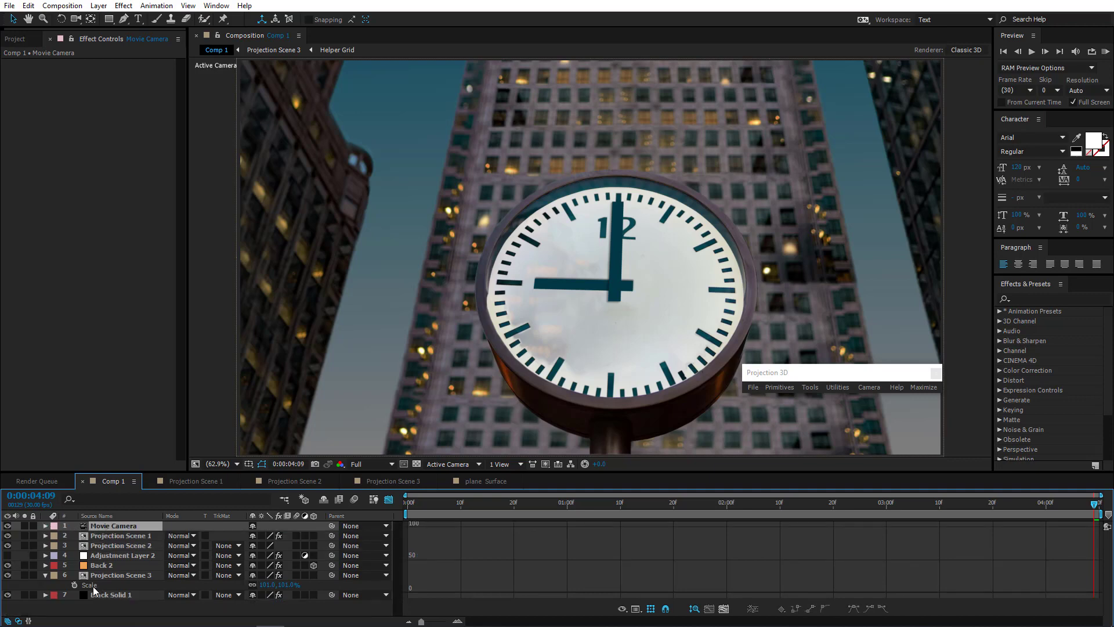
{"action": "left_click", "coordinate": [46, 575]}
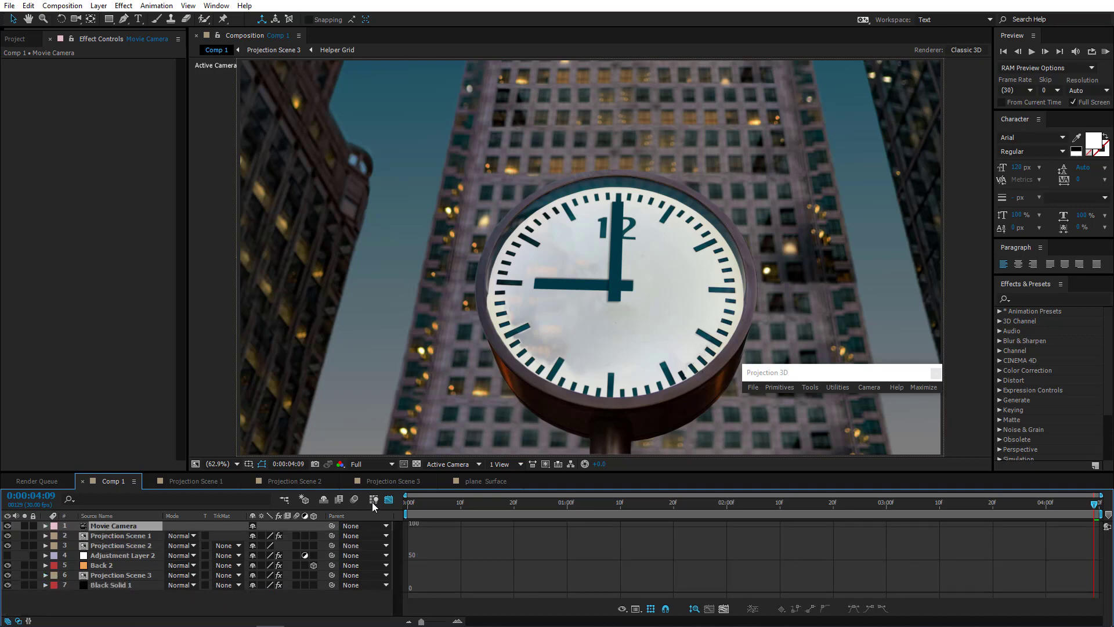
{"action": "left_click", "coordinate": [389, 500]}
{"action": "left_click_drag", "start_coordinate": [442, 507], "coordinate": [209, 516]}
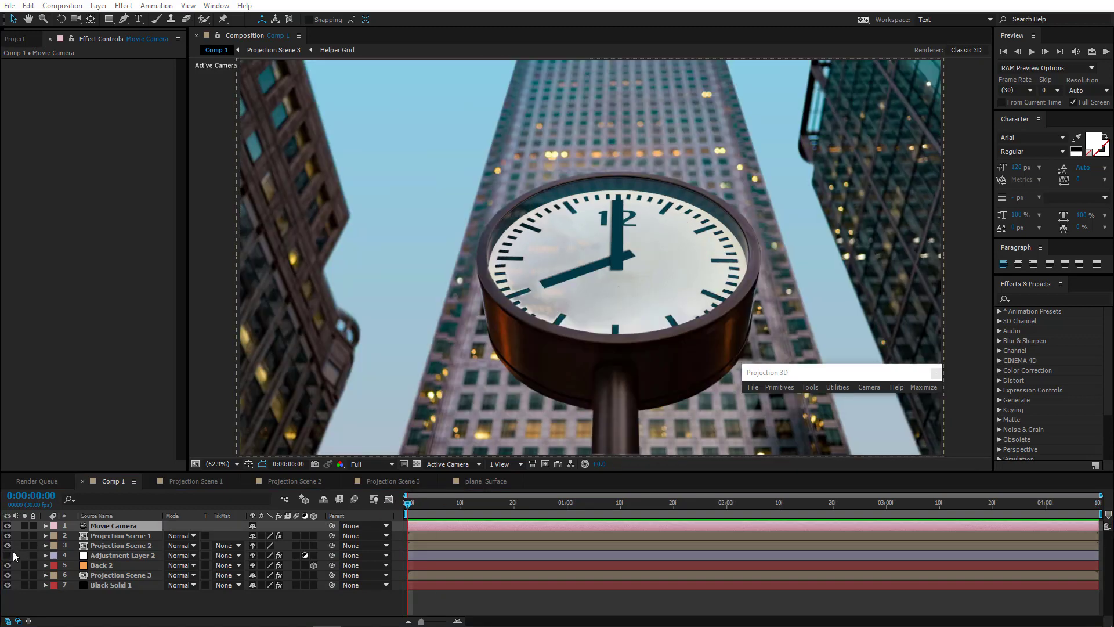
{"action": "left_click", "coordinate": [7, 556]}
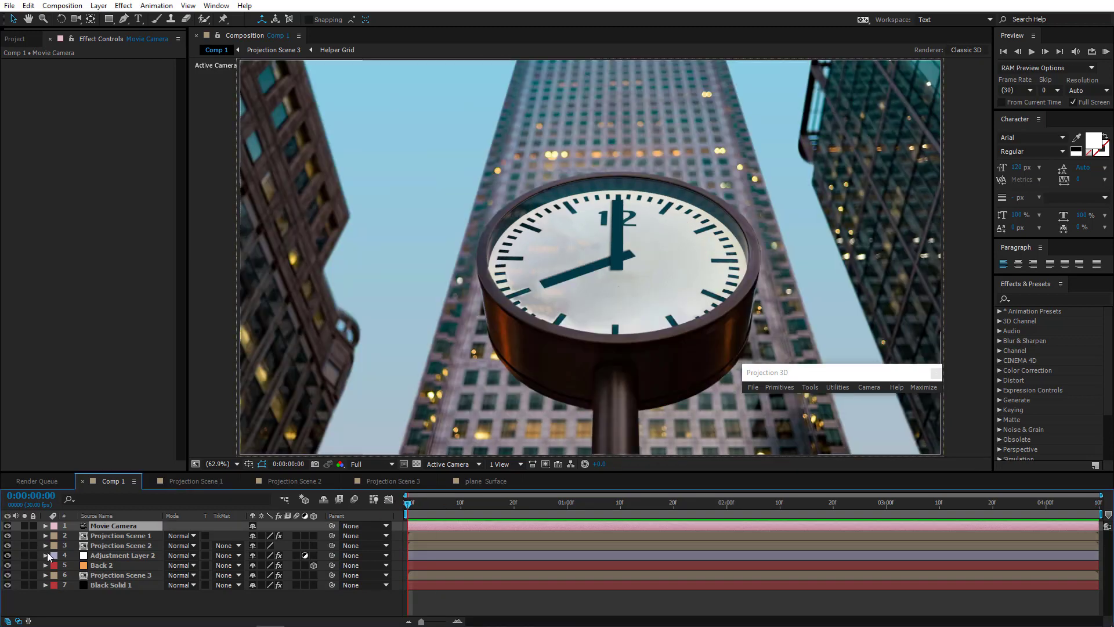
- RAM preview Comp 1 inside the composition view and again in full screen
{"action": "left_click", "coordinate": [1080, 102]}
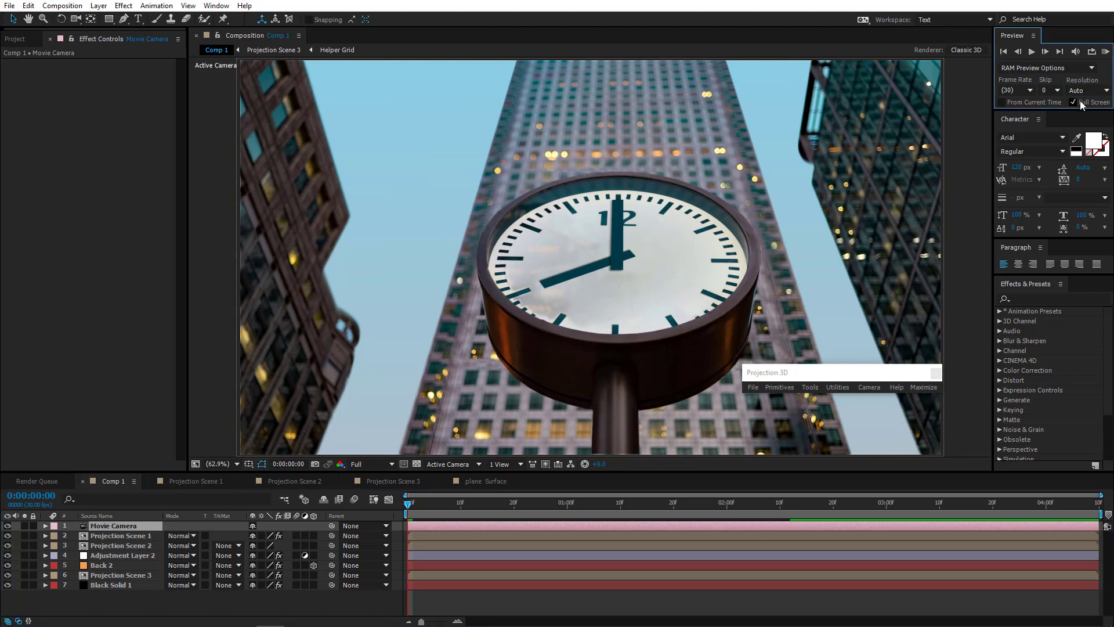
{"action": "left_click", "coordinate": [1106, 52]}
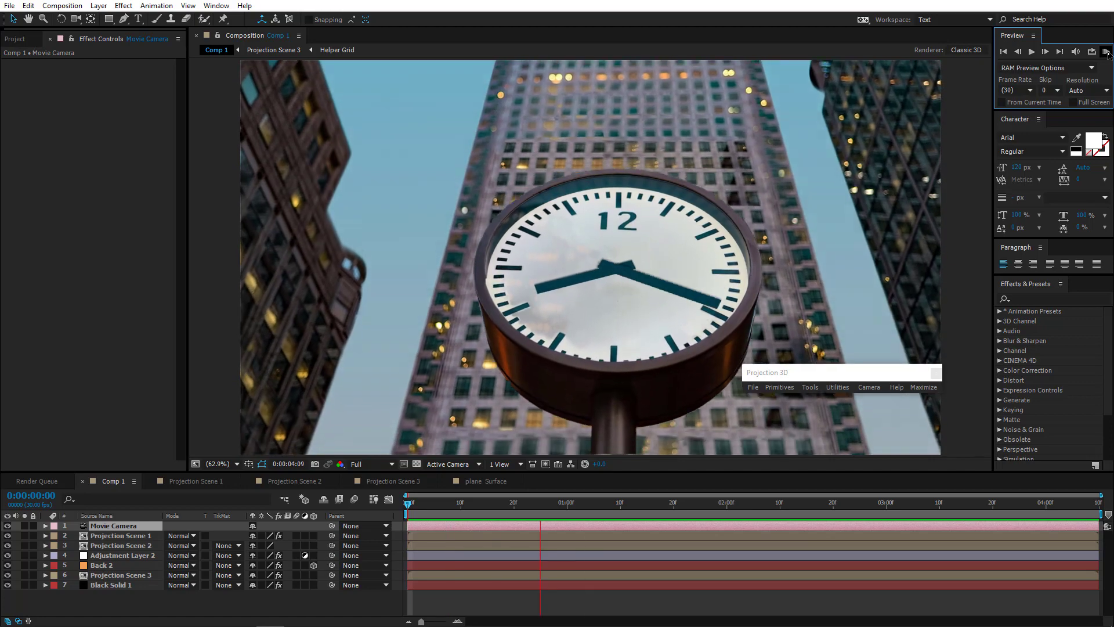
{"action": "left_click", "coordinate": [1108, 54]}
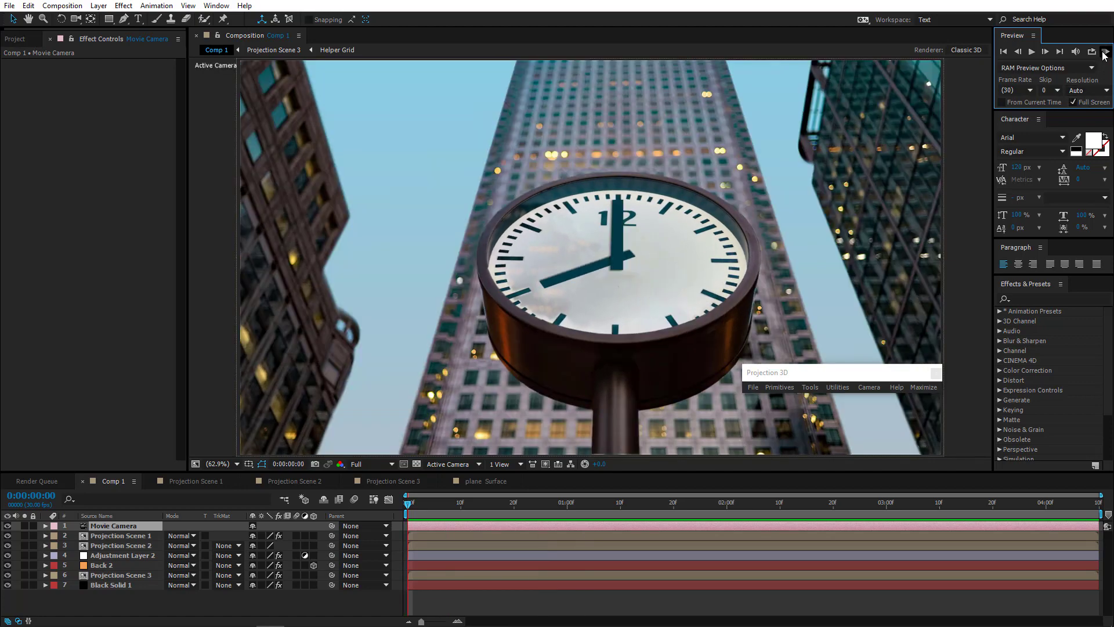
{"action": "left_click", "coordinate": [1104, 54]}
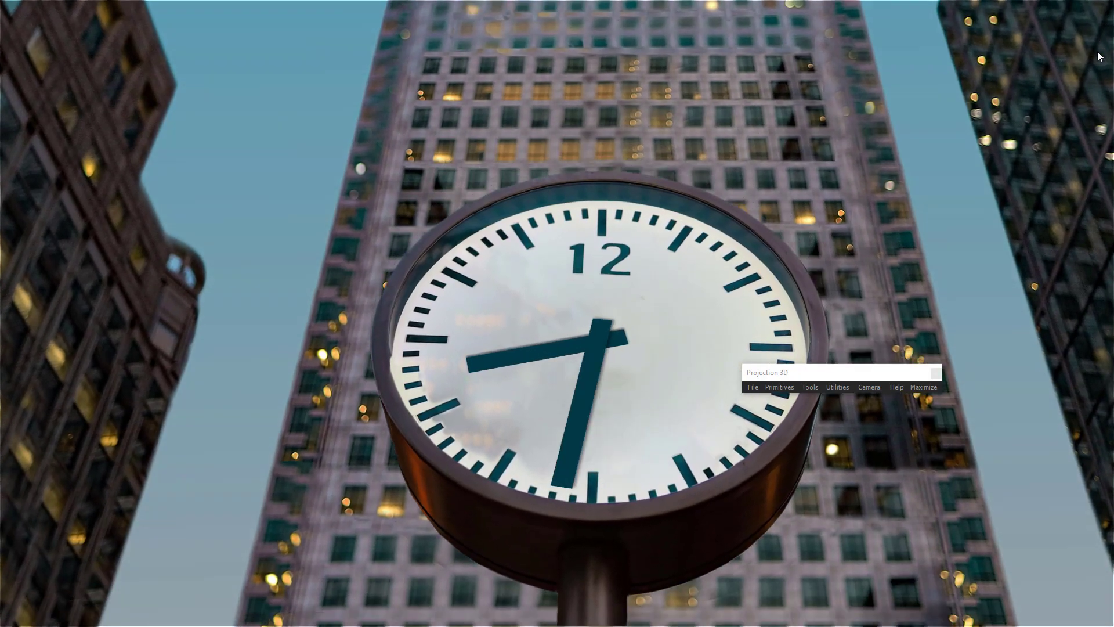